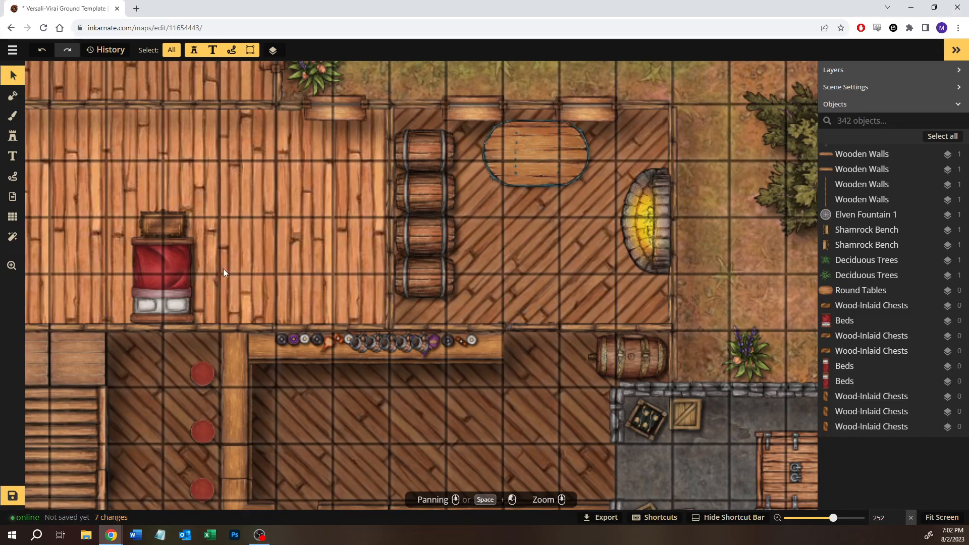
- Examine the tavern's ground floor layout, from the kitchen and bar to the bedrooms, staircase and seating areas
key("space")
left_click_drag(222, 270, 339, 257)
scroll(282, 232, "down", 5)
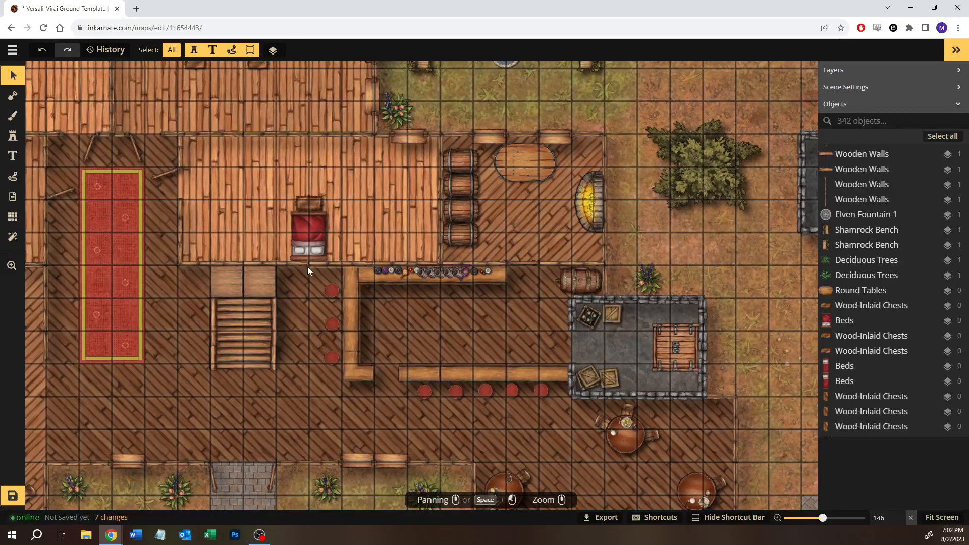
scroll(361, 211, "down", 3)
left_click_drag(362, 211, 510, 238)
scroll(444, 281, "down", 1)
scroll(527, 239, "down", 1)
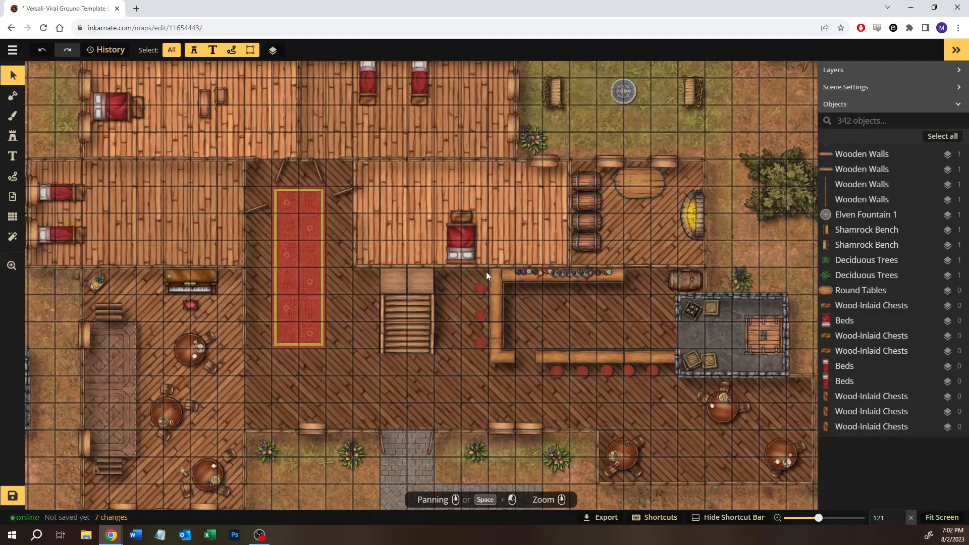
left_click_drag(486, 364, 390, 377)
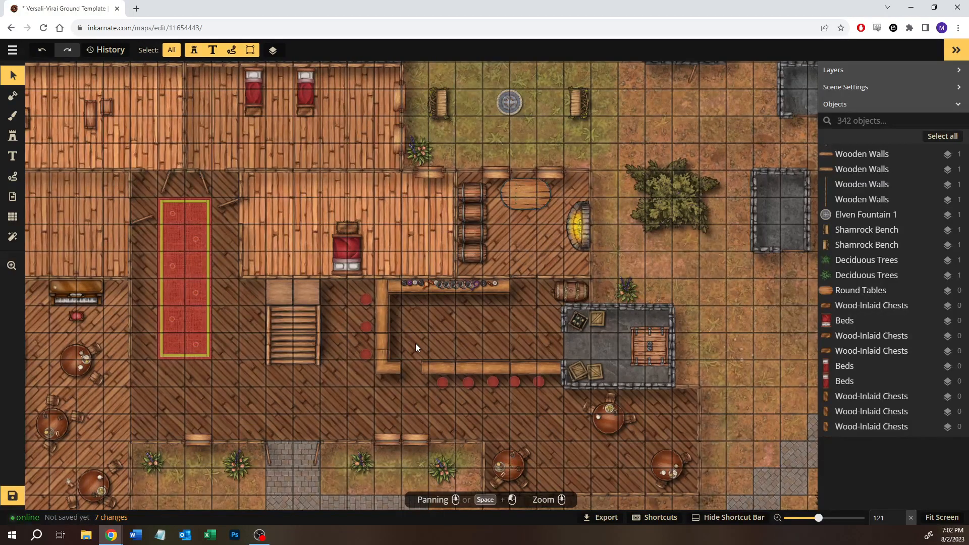
scroll(416, 347, "up", 2)
left_click_drag(415, 332, 467, 376)
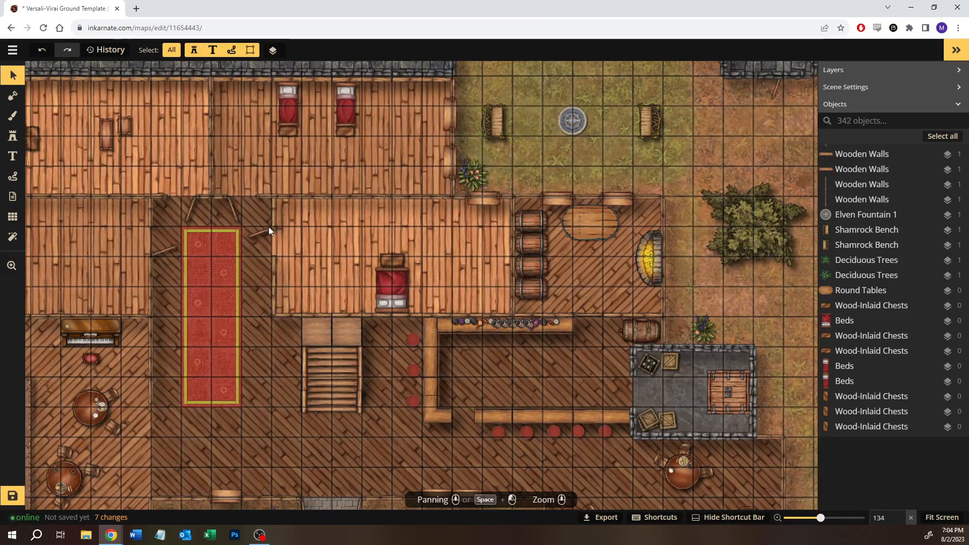
- Show the stamp options of the oval wooden table in the kitchen
scroll(595, 241, "up", 6)
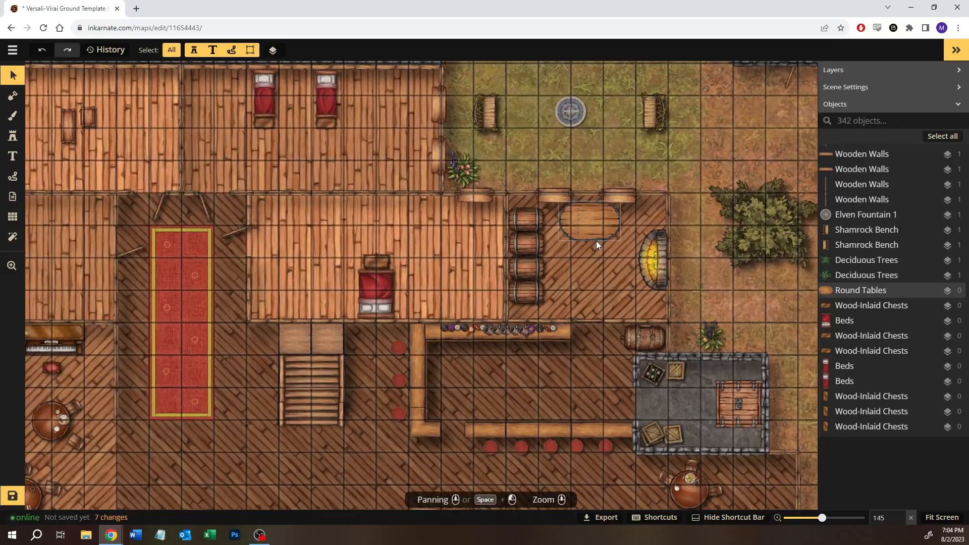
scroll(595, 241, "up", 3)
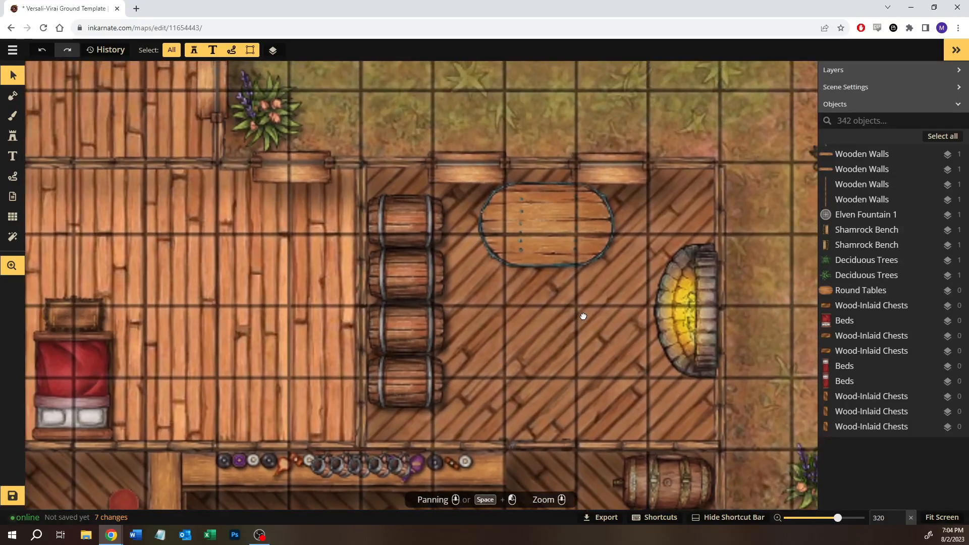
left_click(534, 255)
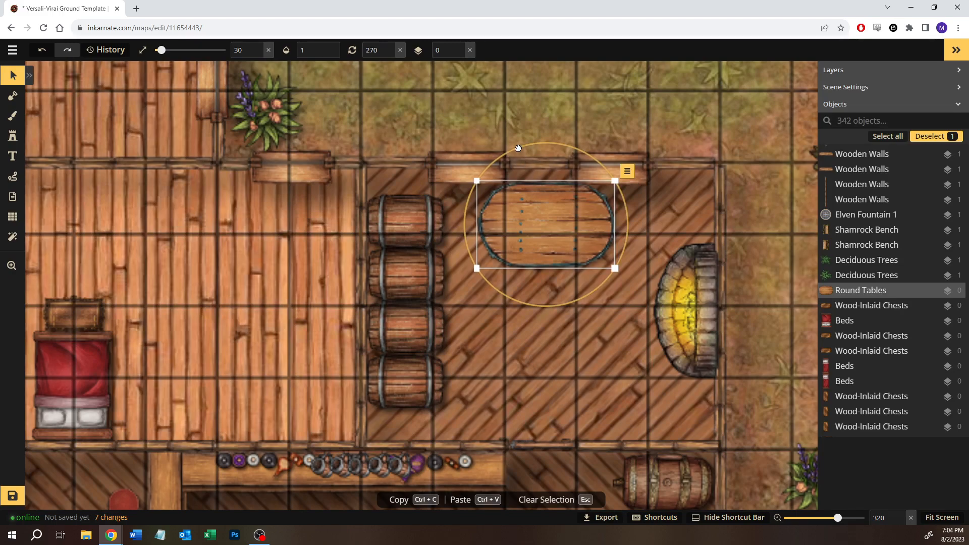
left_click(13, 137)
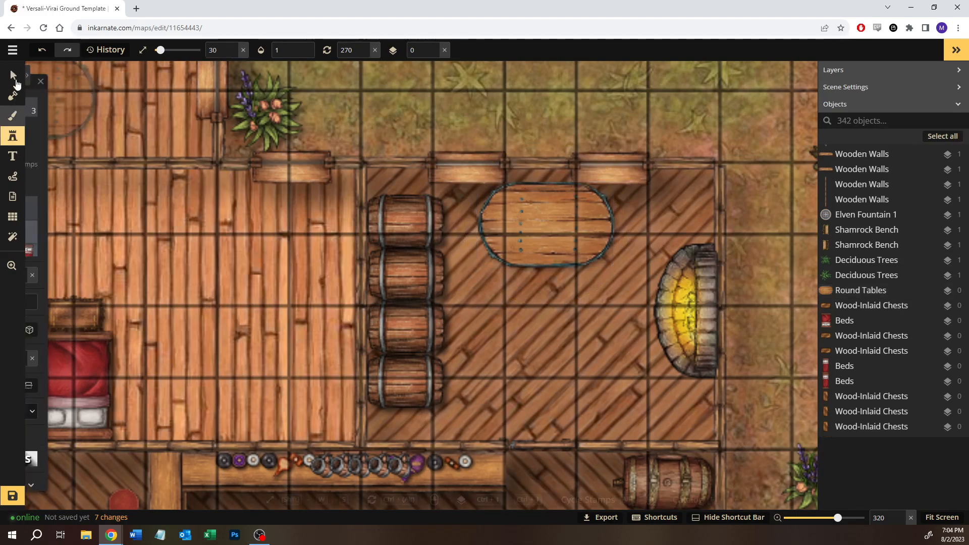
left_click(13, 75)
left_click(605, 233)
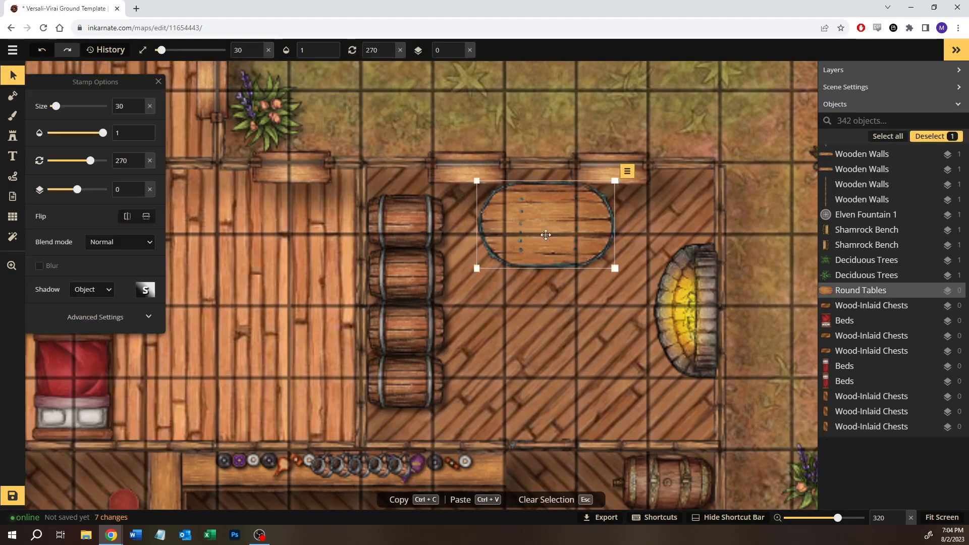
- Move the kitchen fireplace slightly inward so that it stands just inside the east wall
left_click(704, 305)
left_click_drag(704, 305, 681, 297)
left_click(751, 388)
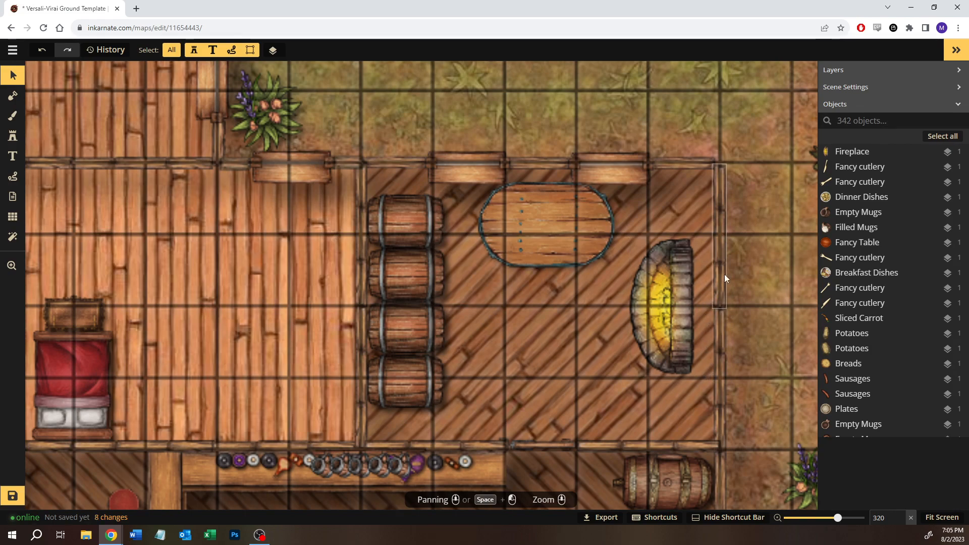
left_click(688, 303)
left_click_drag(687, 305, 703, 306)
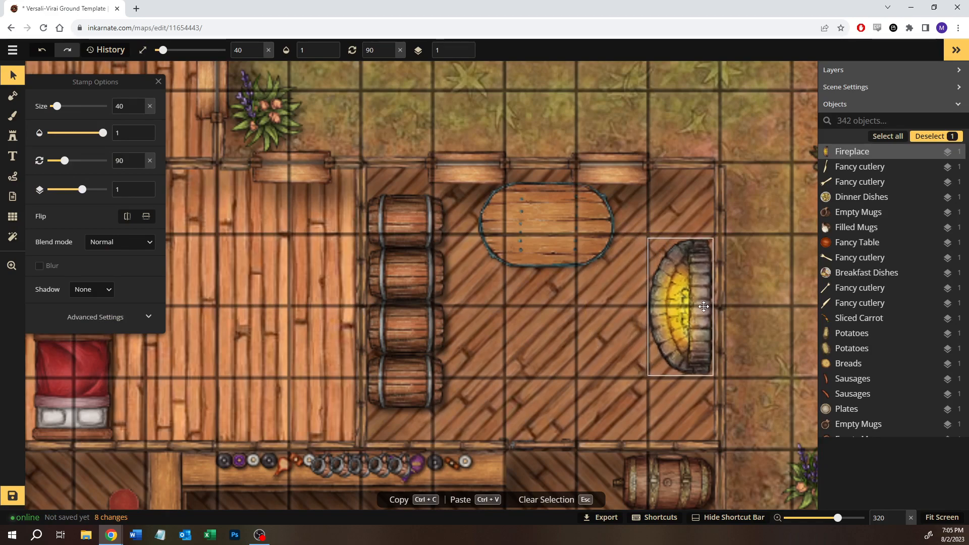
left_click(790, 301)
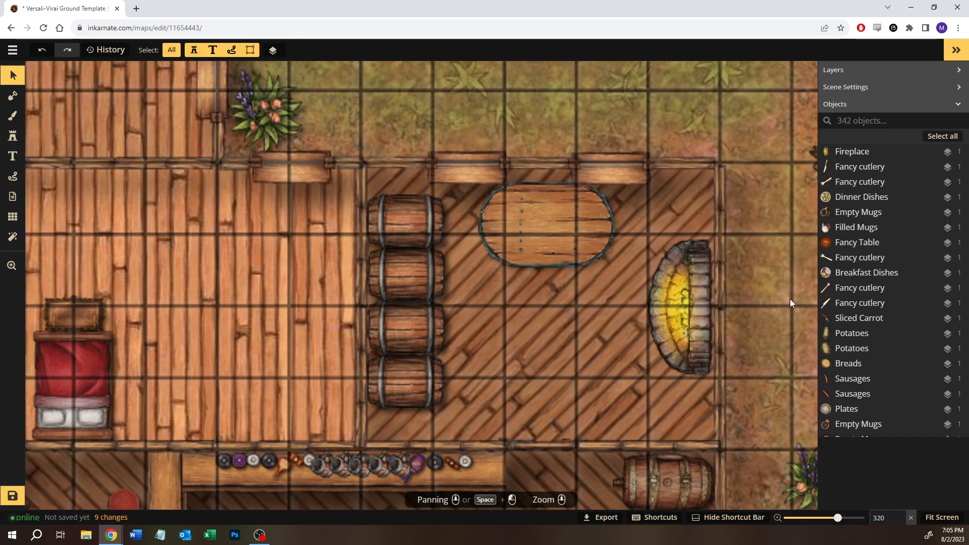
- Place the third Plates variant from the Tavern stamps at size 55 in the middle of the oval kitchen table
scroll(744, 306, "down", 3)
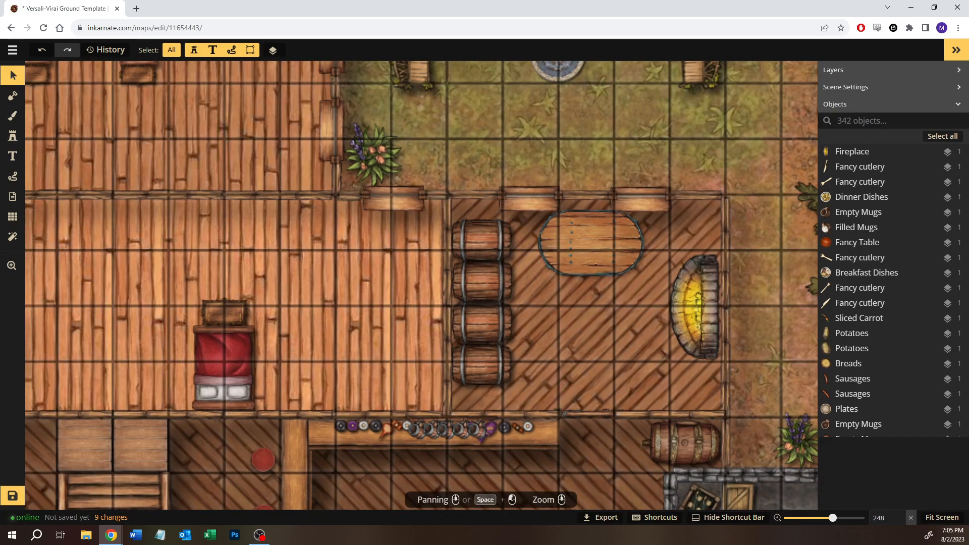
left_click(12, 142)
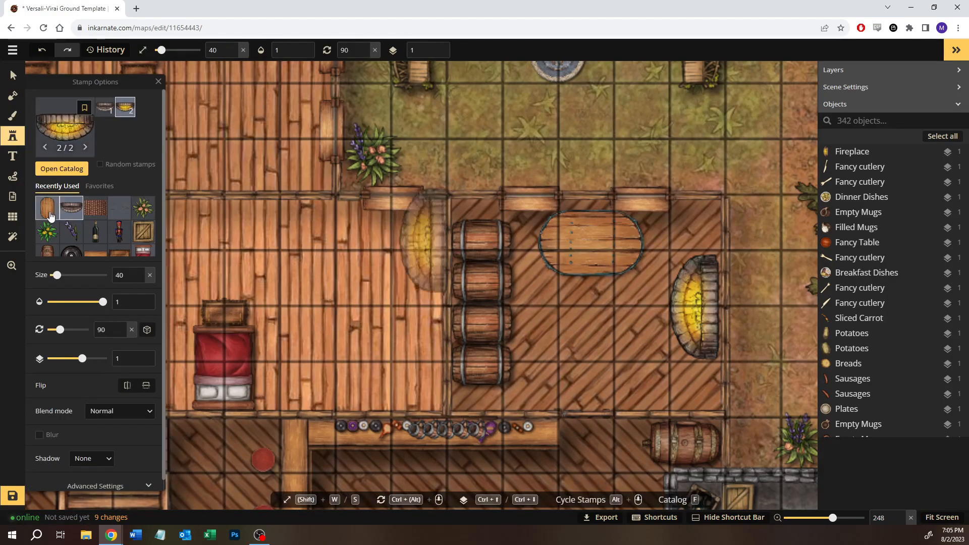
left_click(47, 172)
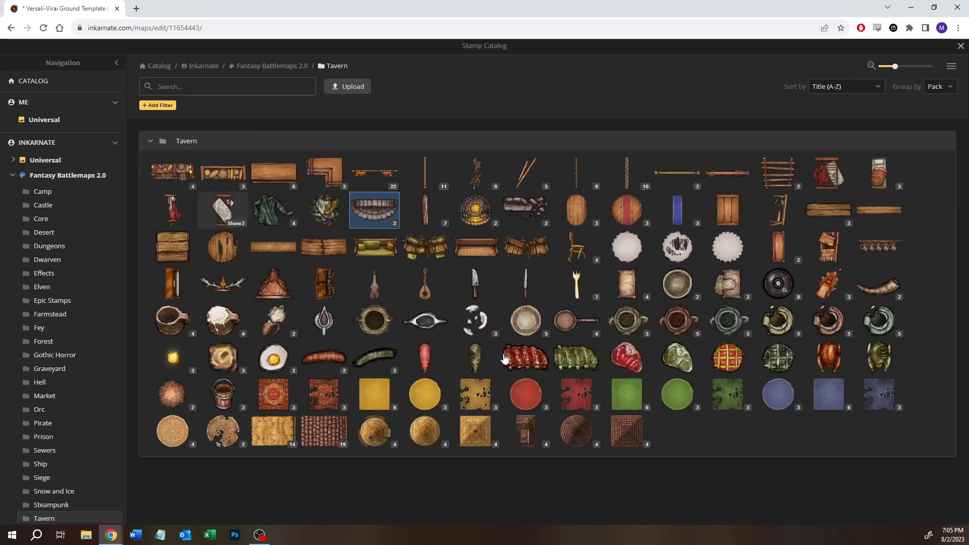
left_click(537, 335)
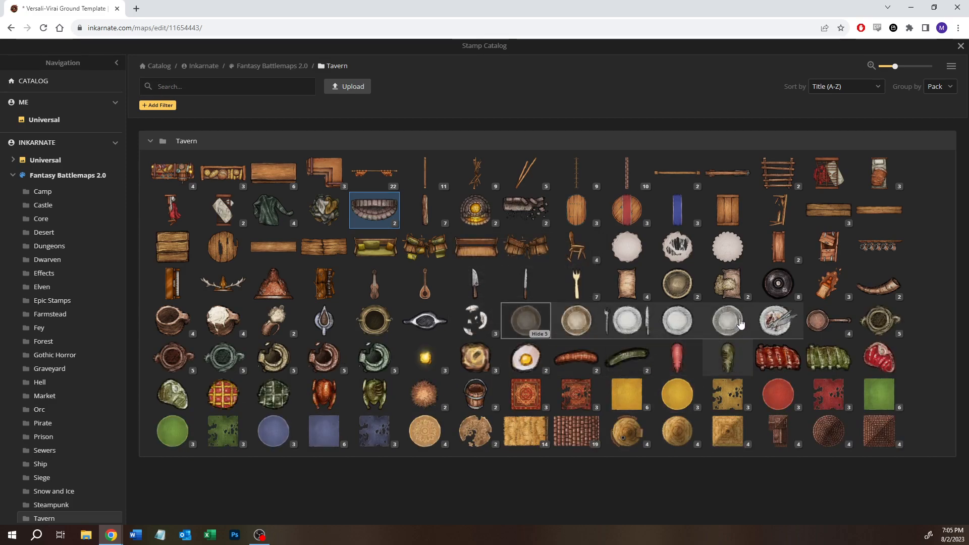
left_click(677, 320)
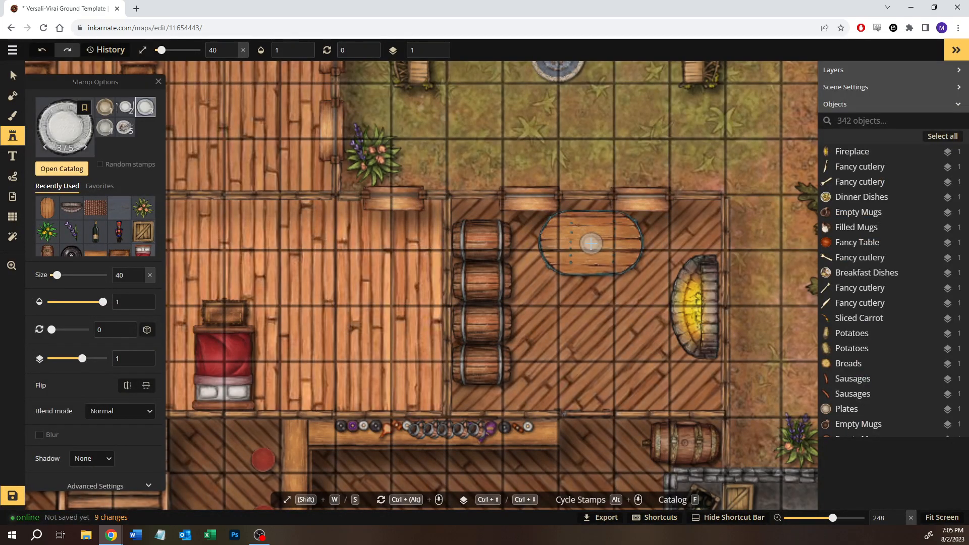
key("w")
key("w")
key("w")
key("w")
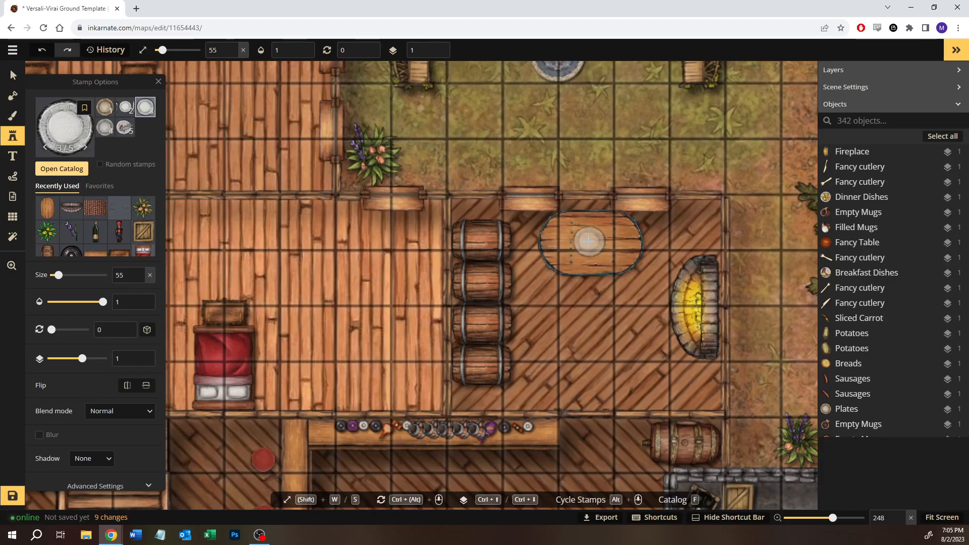
left_click(588, 241)
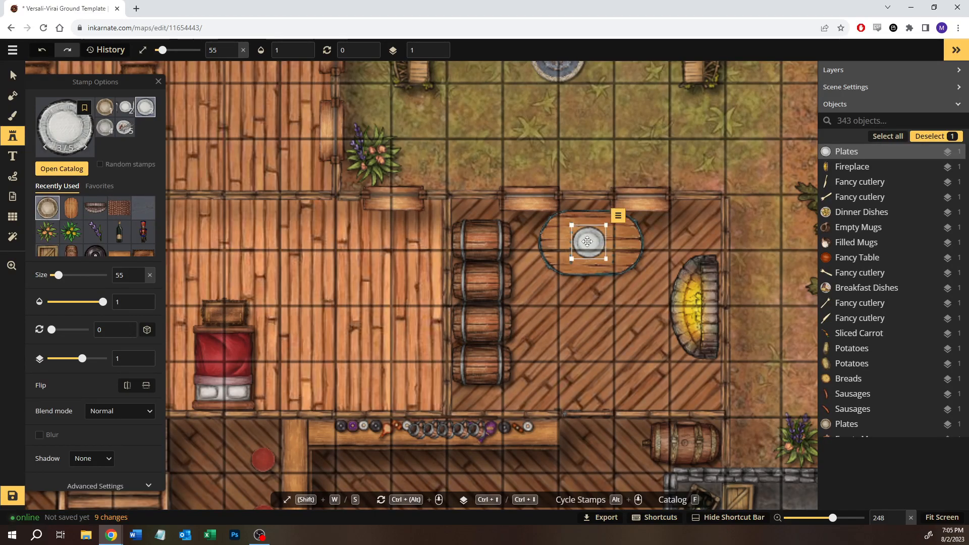
- Place a Cooked Chicken stamp at size 30 on the large plate, rotate it to 12 degrees and clear the selection
left_click(62, 169)
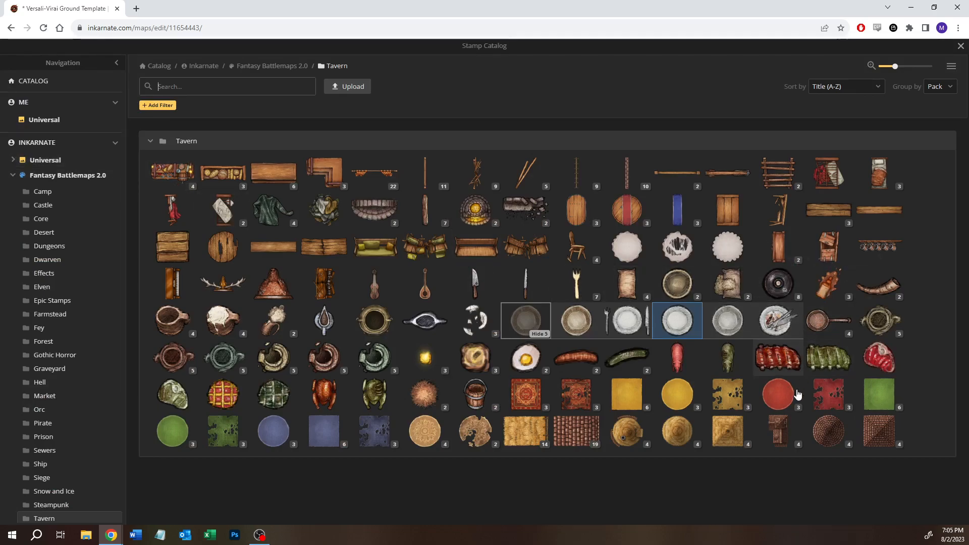
left_click(324, 395)
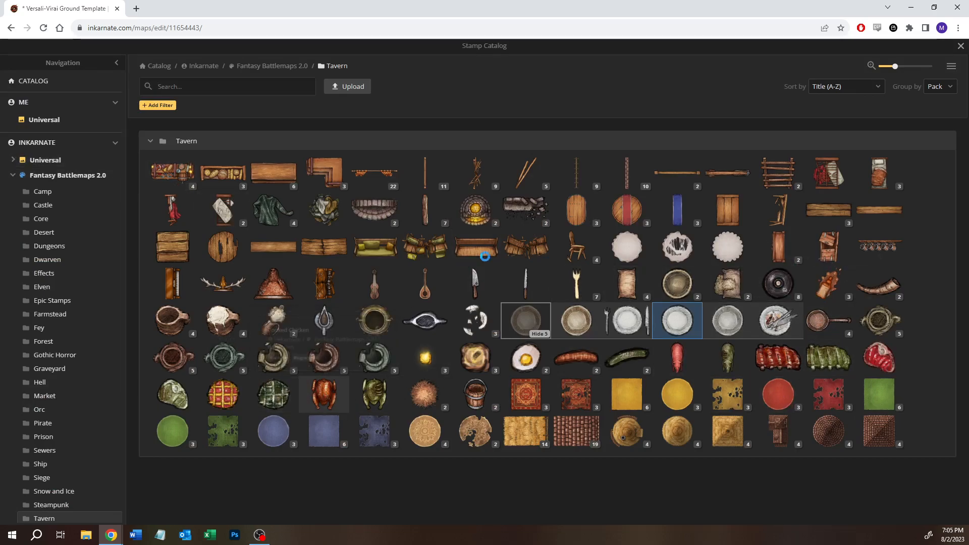
key("s")
key("s")
key("s")
key("s")
key("s")
key("s")
key("s")
key("s")
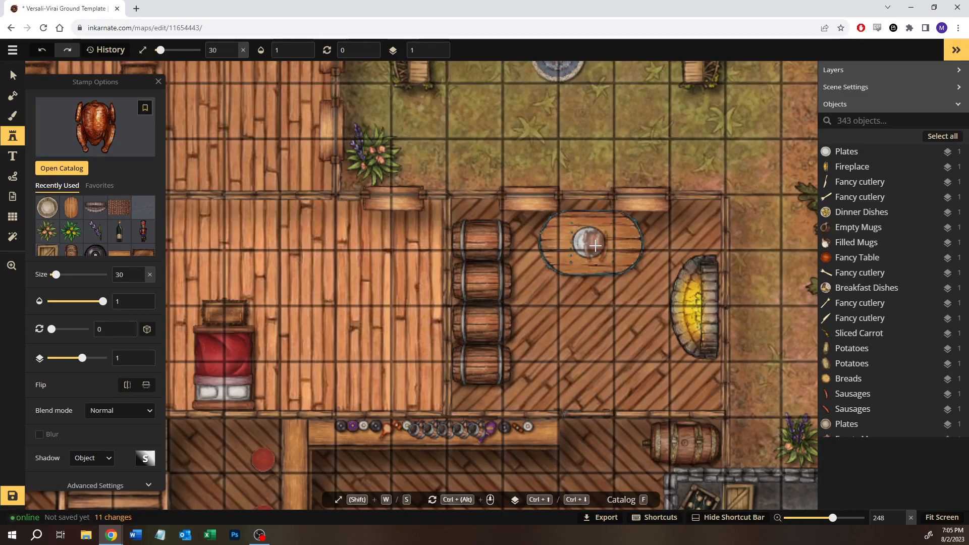
scroll(595, 246, "up", 5)
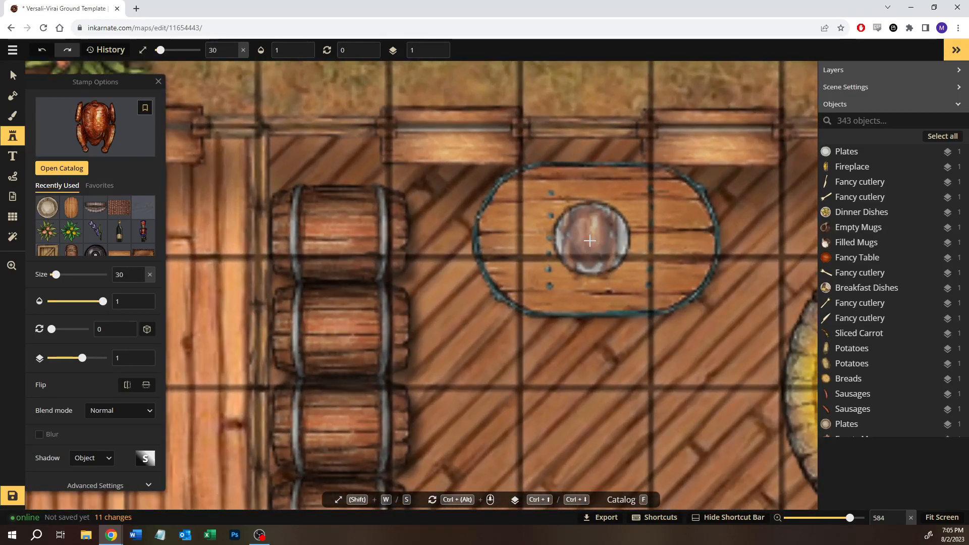
left_click(589, 241)
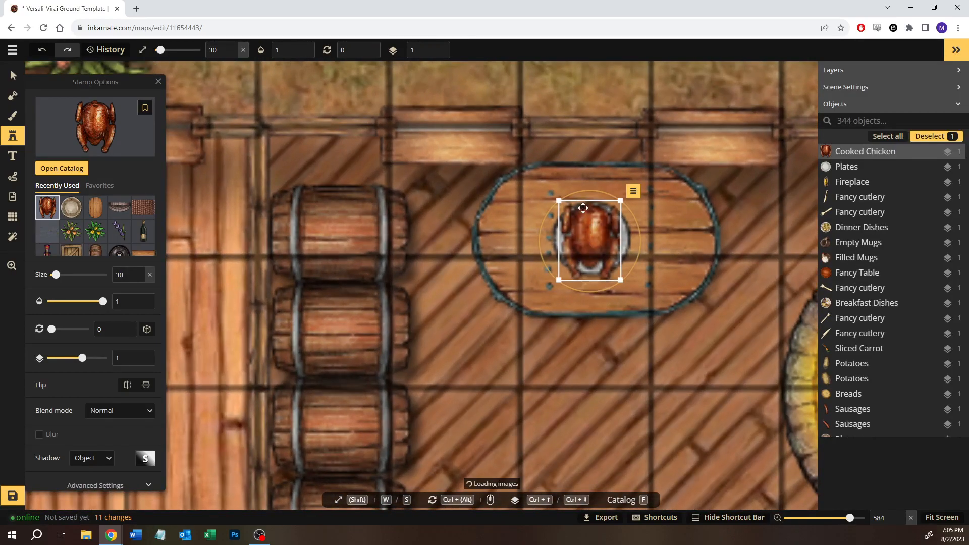
left_click_drag(586, 190, 598, 191)
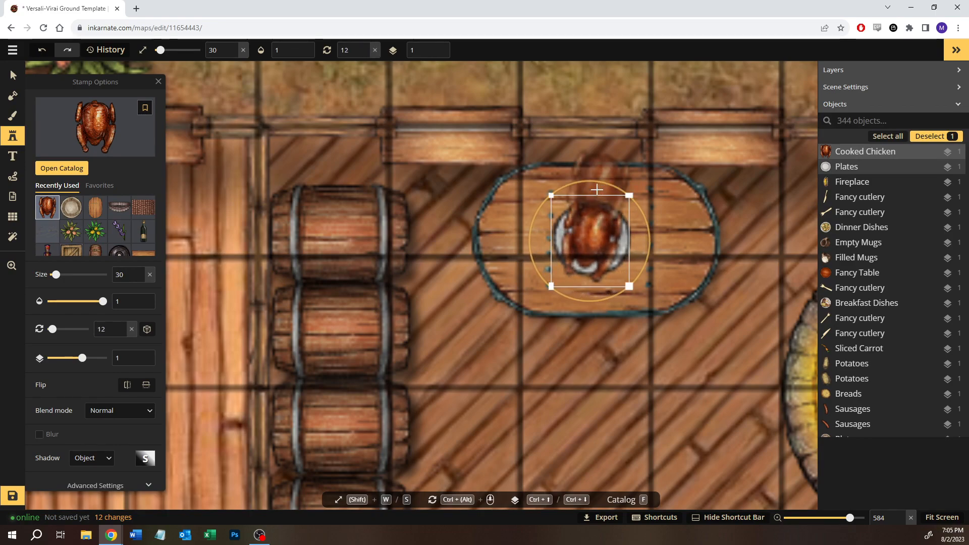
left_click(6, 72)
key("Escape")
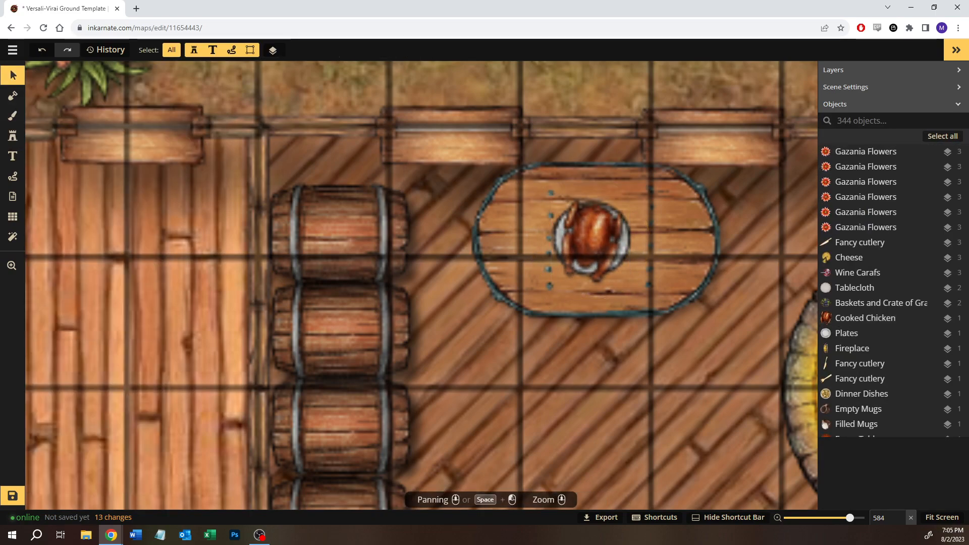
- Place four small plates of the fourth Plates variant at size 25 on the table, two on each side of the chicken
left_click(13, 136)
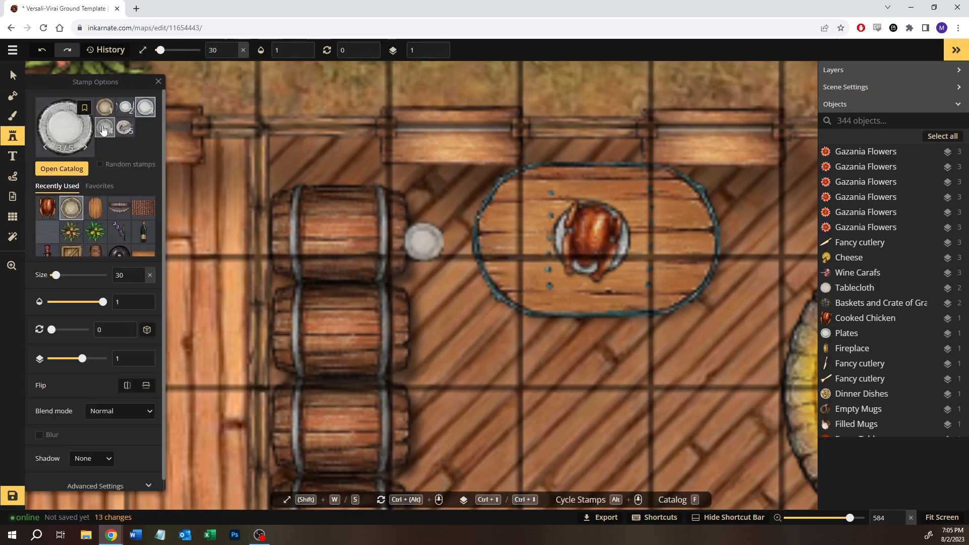
left_click(104, 128)
key("s")
key("s")
key("s")
key("s")
key("s")
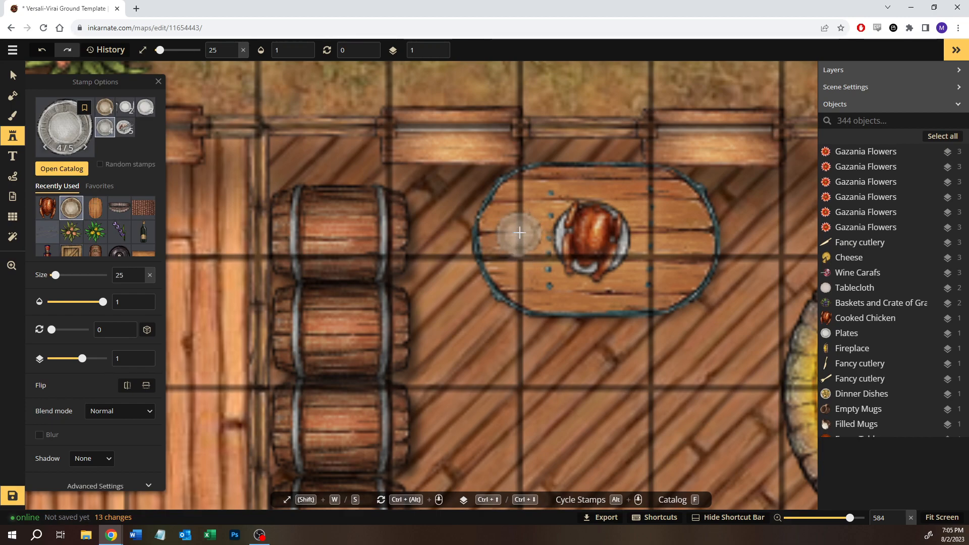
left_click(508, 222)
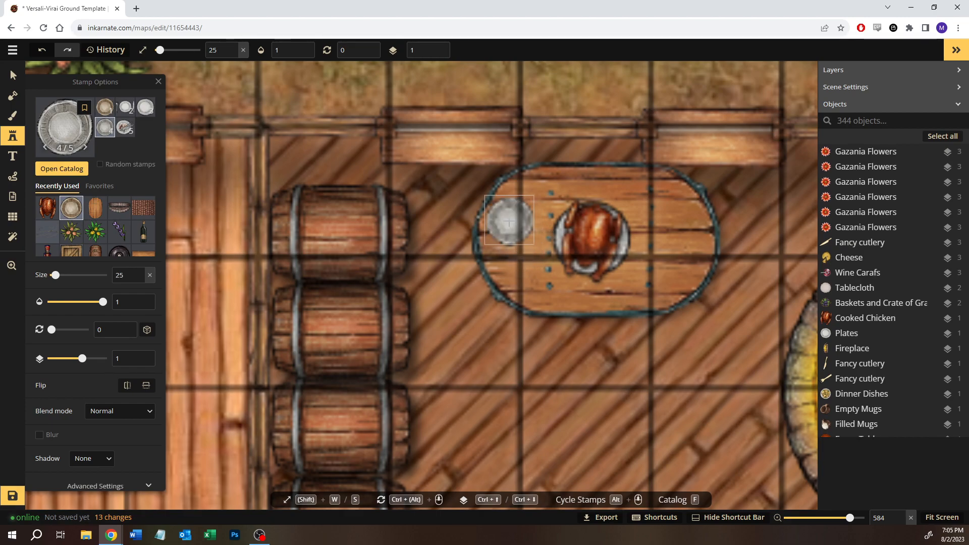
left_click(509, 222)
left_click(532, 268)
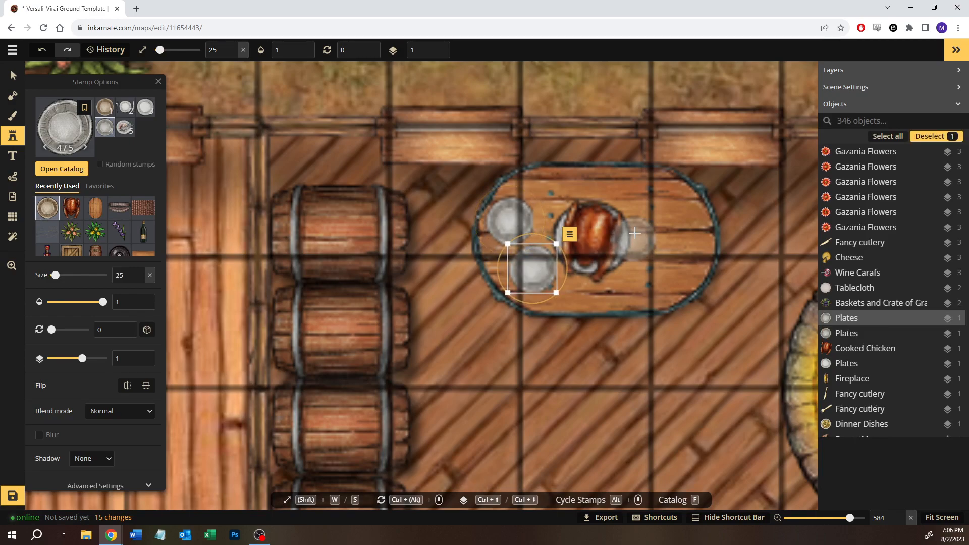
left_click(674, 219)
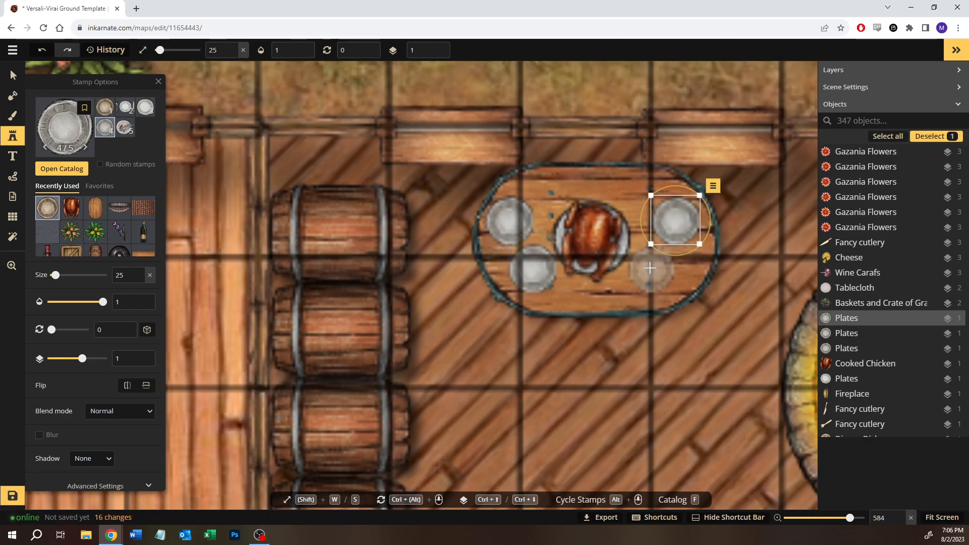
left_click(650, 268)
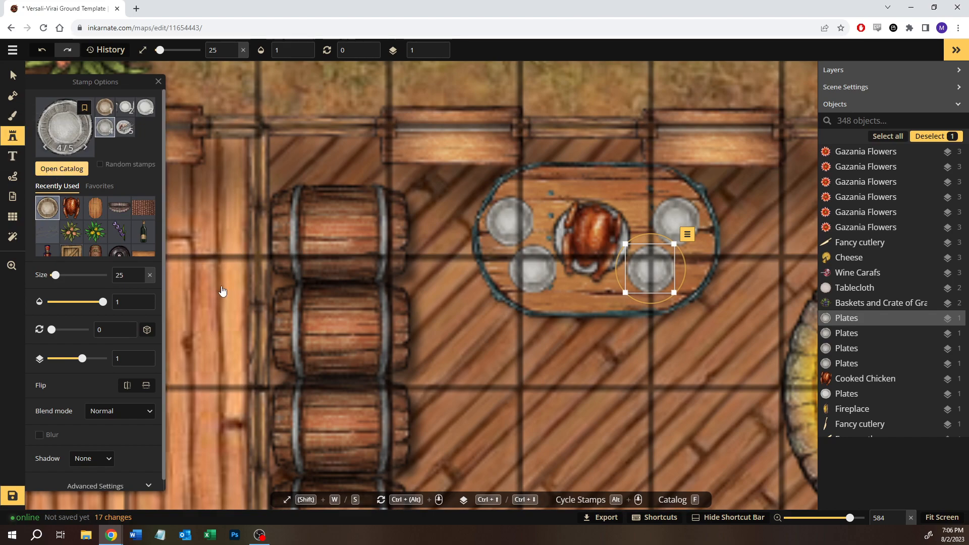
- Place four randomly varied Cucumbers stamps from the Farmstead pack at size 25 on the upper-left small plate of the kitchen table
key("f")
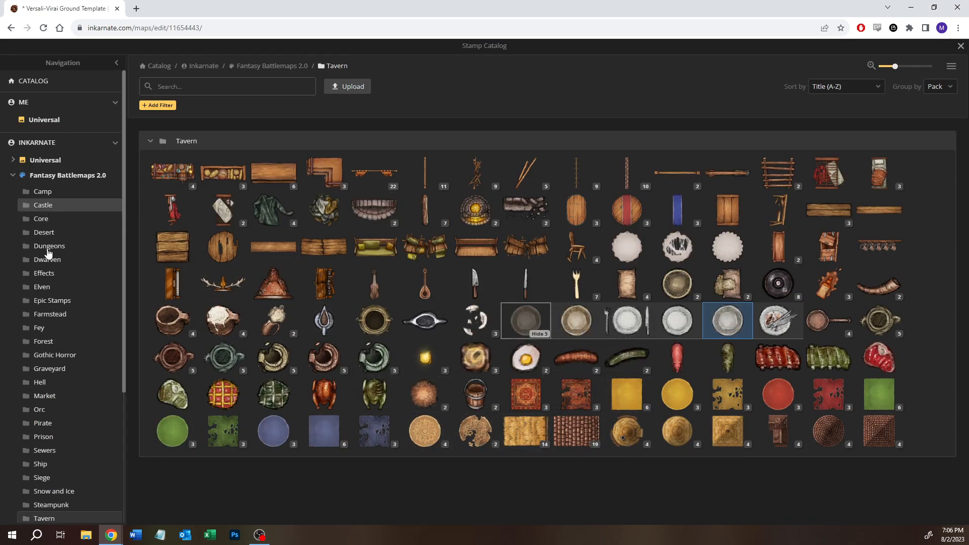
left_click(49, 315)
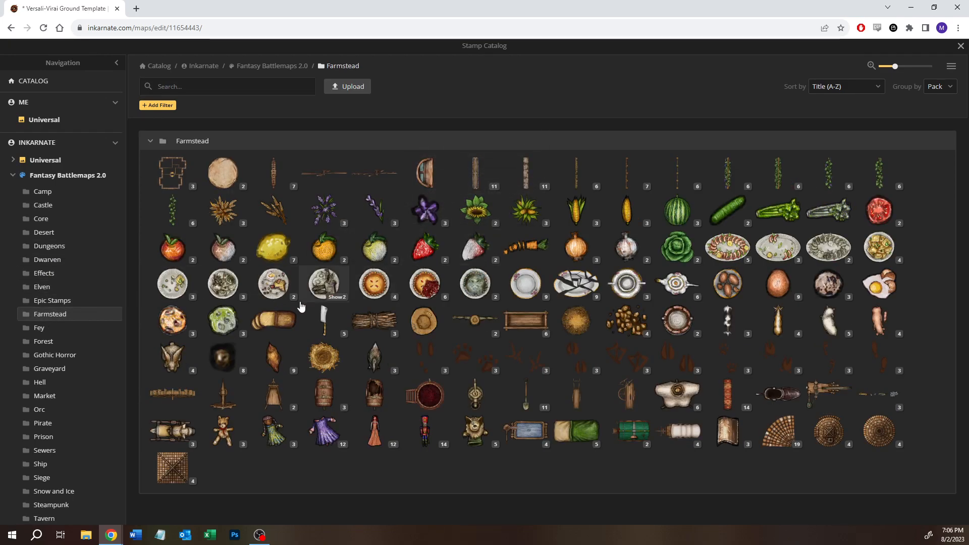
mouse_move(585, 254)
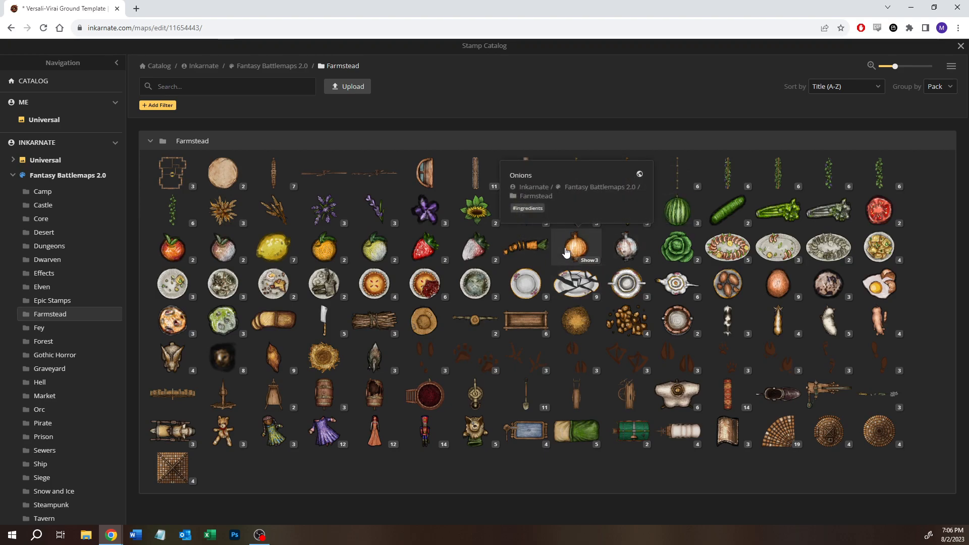
left_click(727, 207)
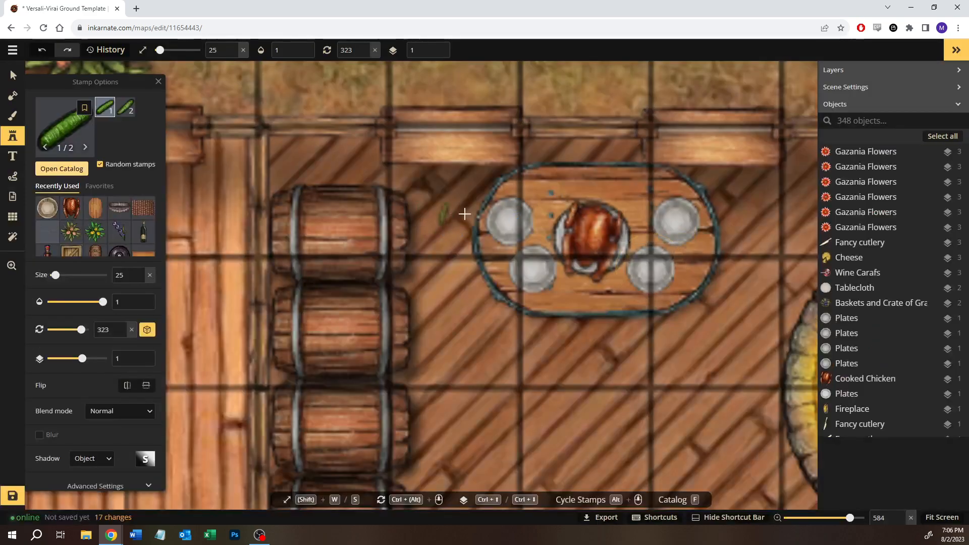
scroll(496, 214, "up", 3)
scroll(496, 215, "up", 1)
left_click(496, 215)
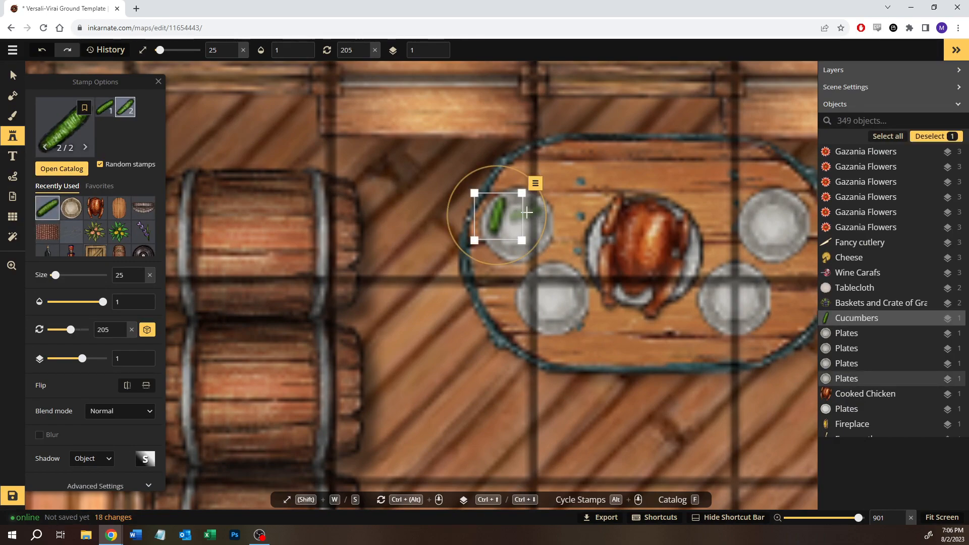
left_click(527, 214)
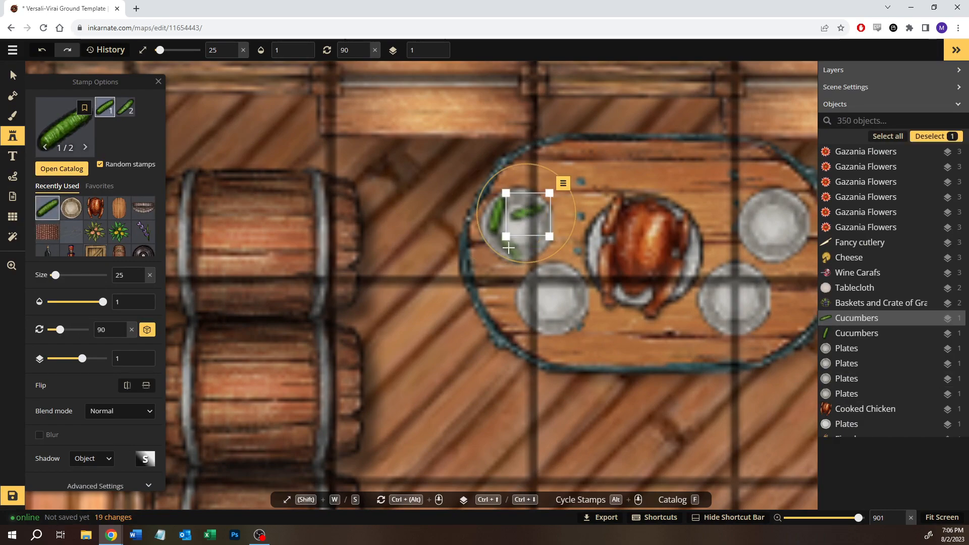
left_click(512, 231)
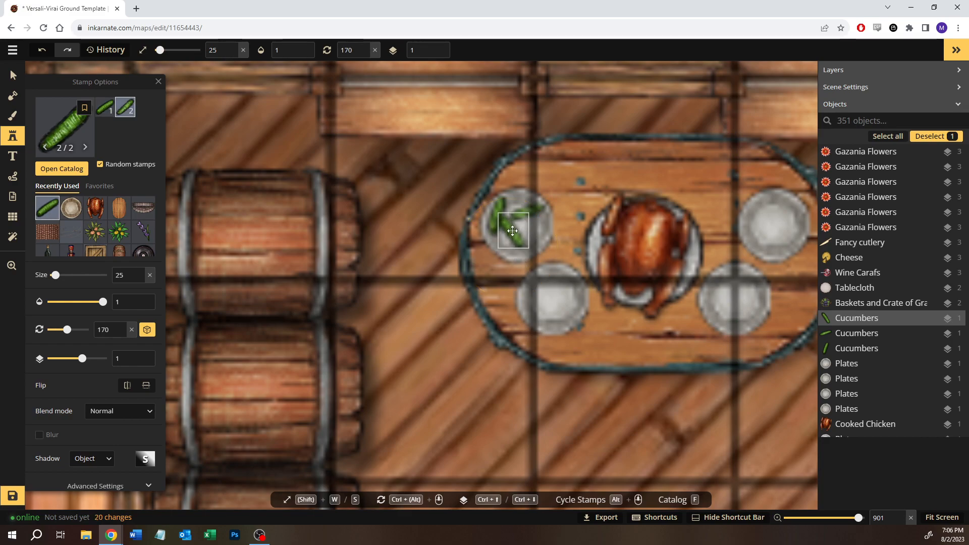
left_click(537, 229)
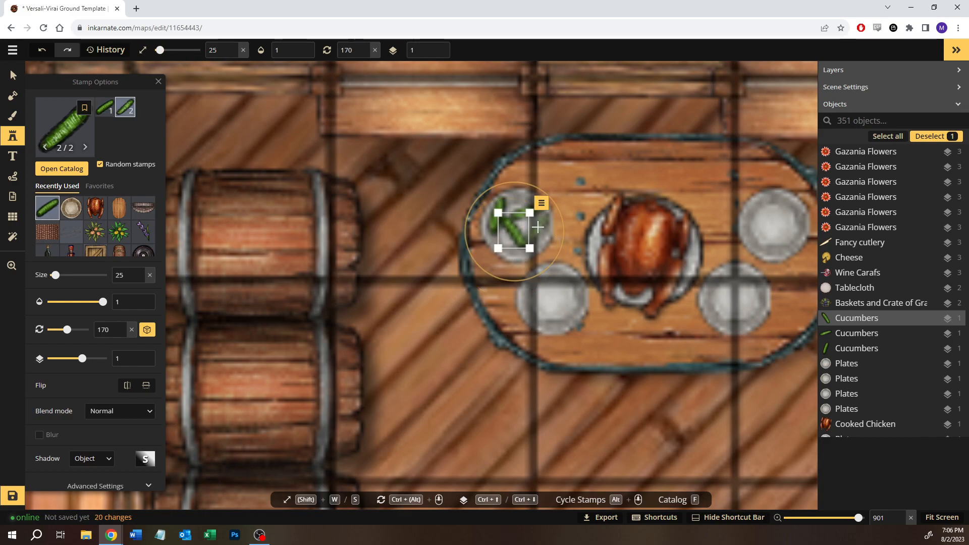
- Place two overlapping Celery stamps from the Farmstead pack at size 25 on the lower-left small plate
left_click(68, 173)
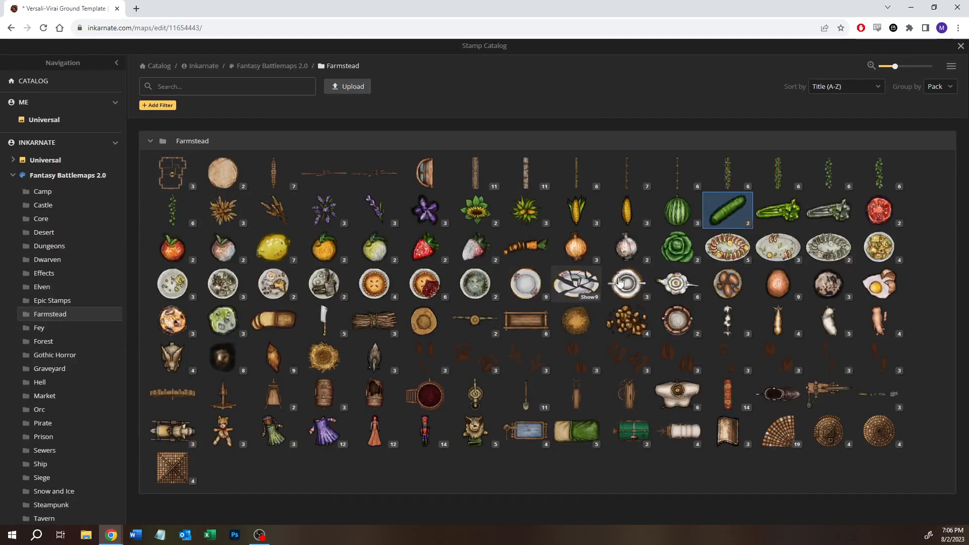
left_click(765, 224)
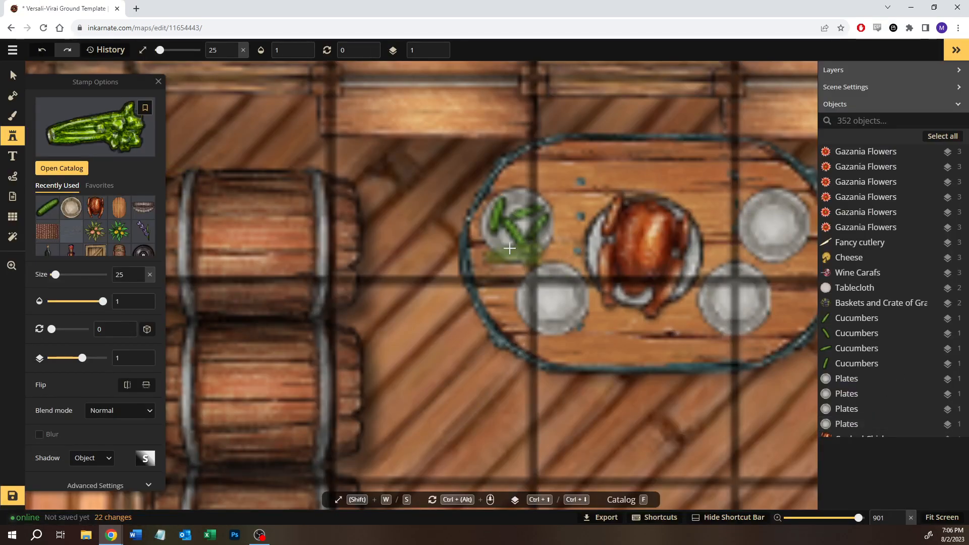
left_click(551, 278)
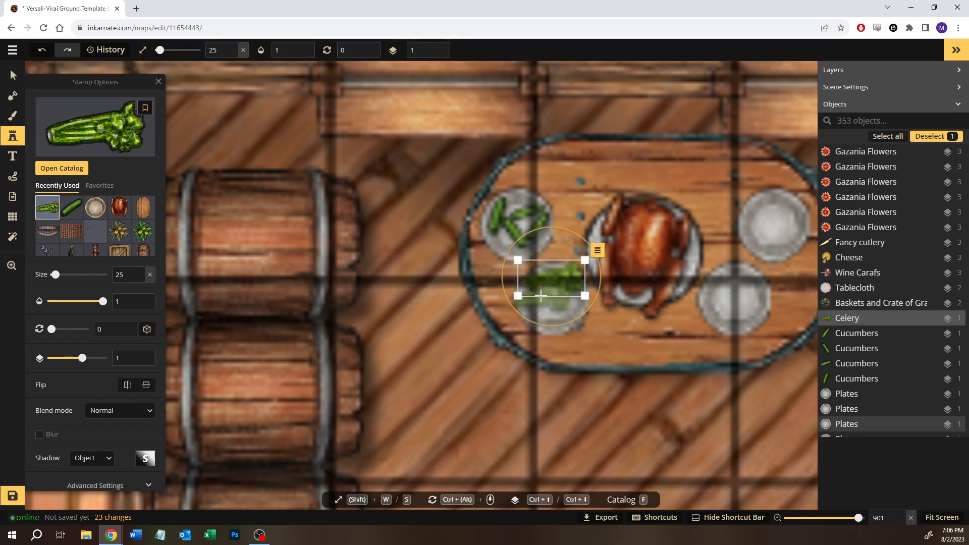
left_click(543, 295)
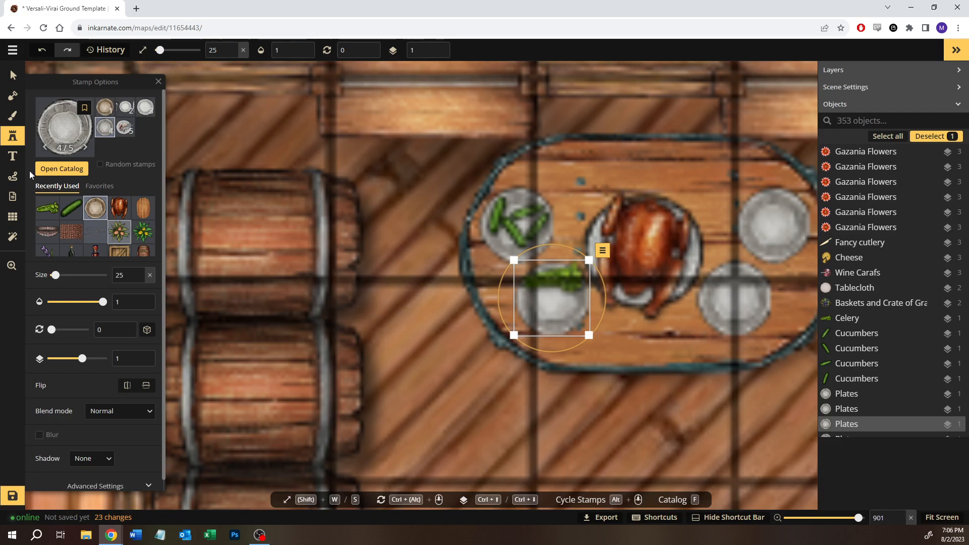
left_click(57, 204)
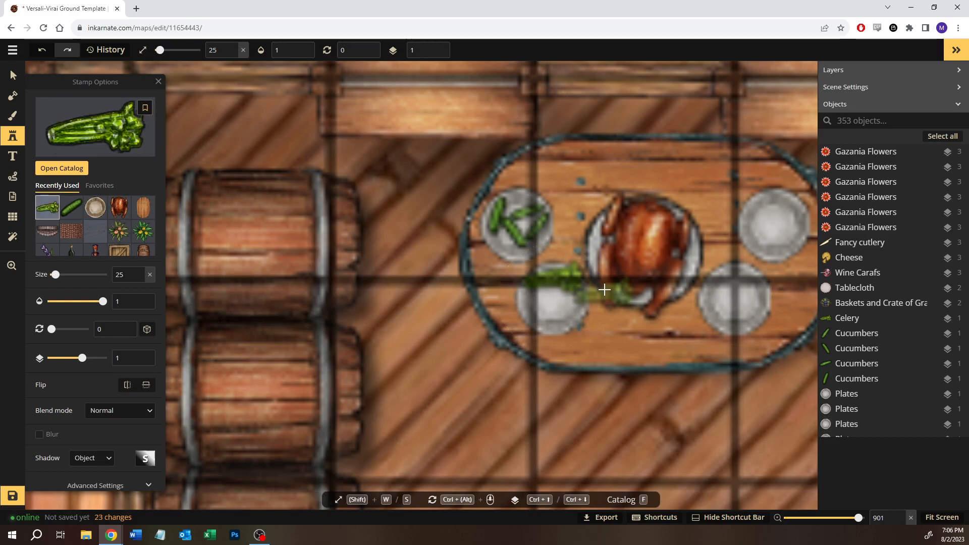
left_click(543, 289)
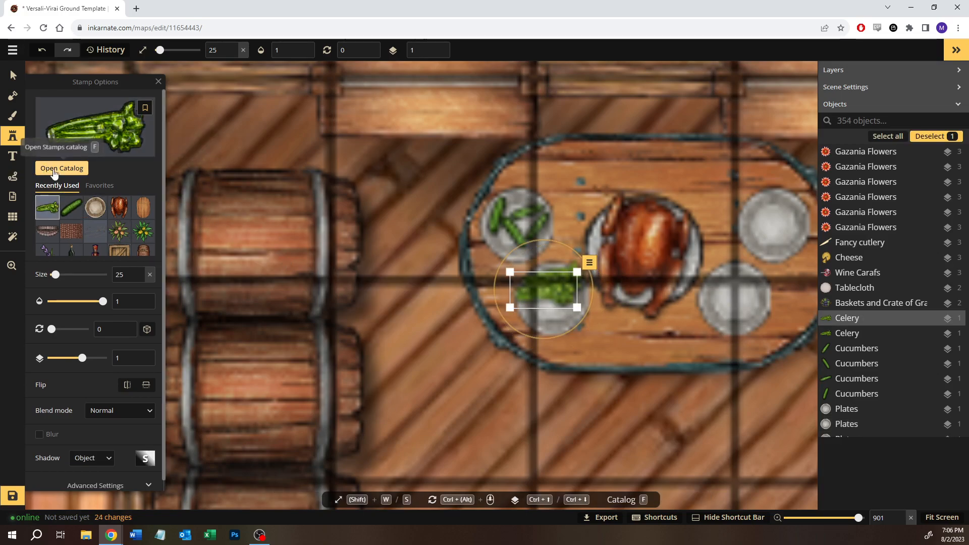
- Add two Sliced Carrot stamps at size 25 beside the celery on the lower-left plate and clear the selection
left_click(54, 171)
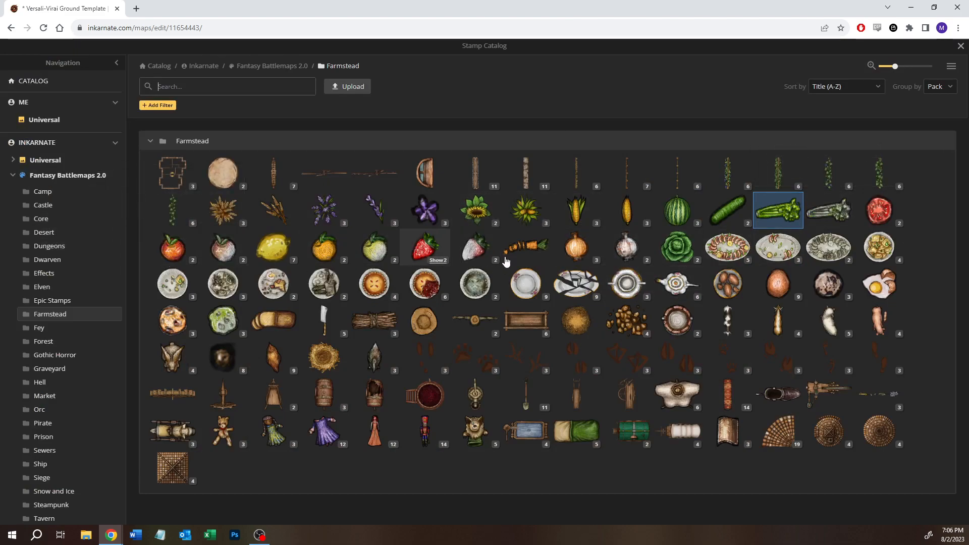
mouse_move(508, 256)
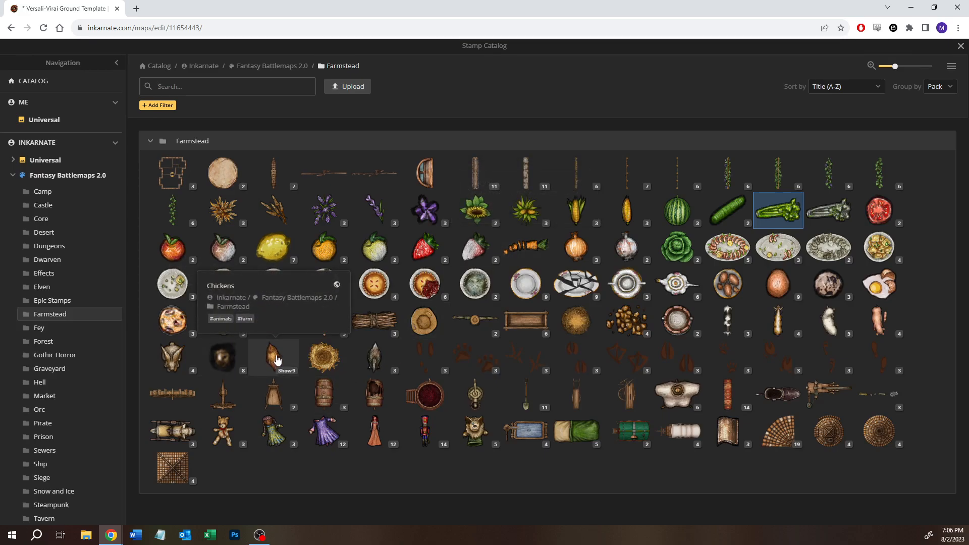
left_click(520, 248)
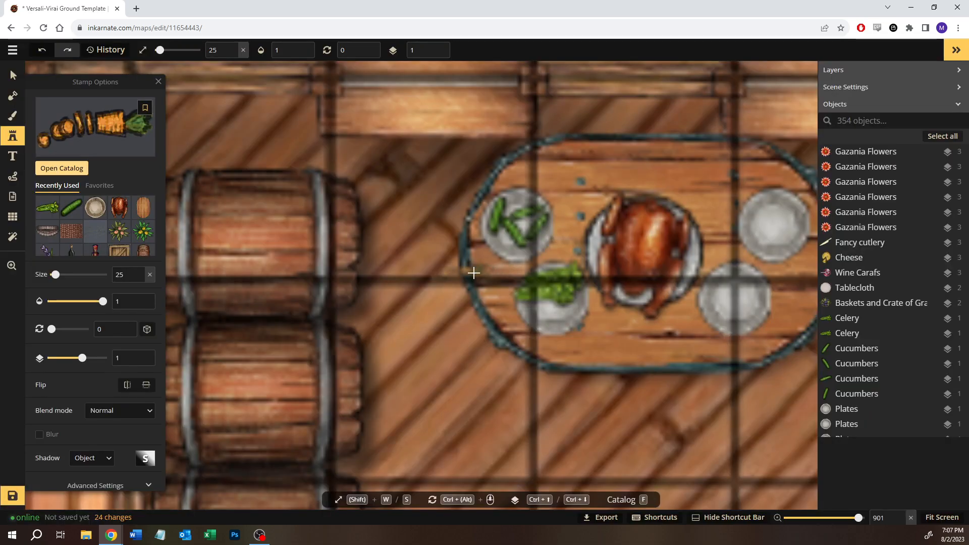
left_click(539, 303)
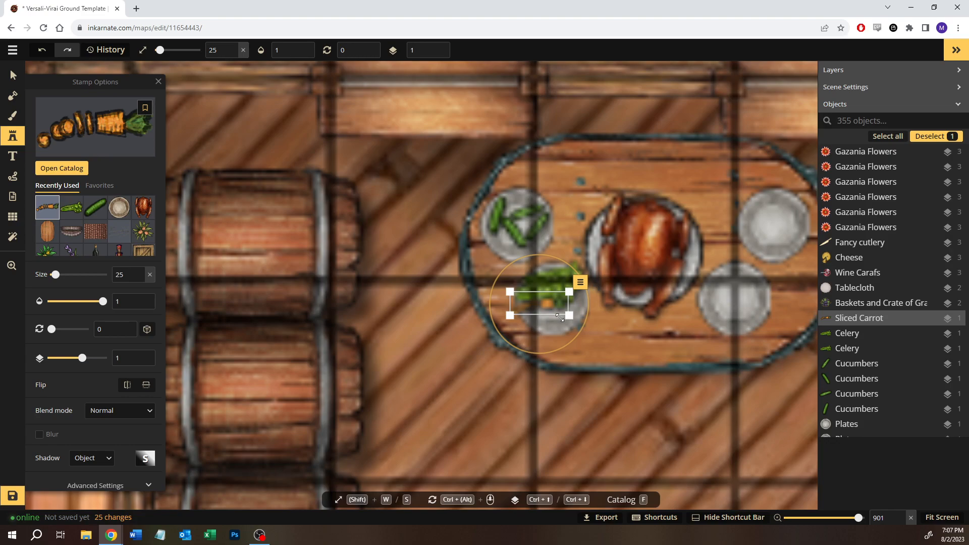
left_click(561, 328)
left_click_drag(567, 327, 556, 314)
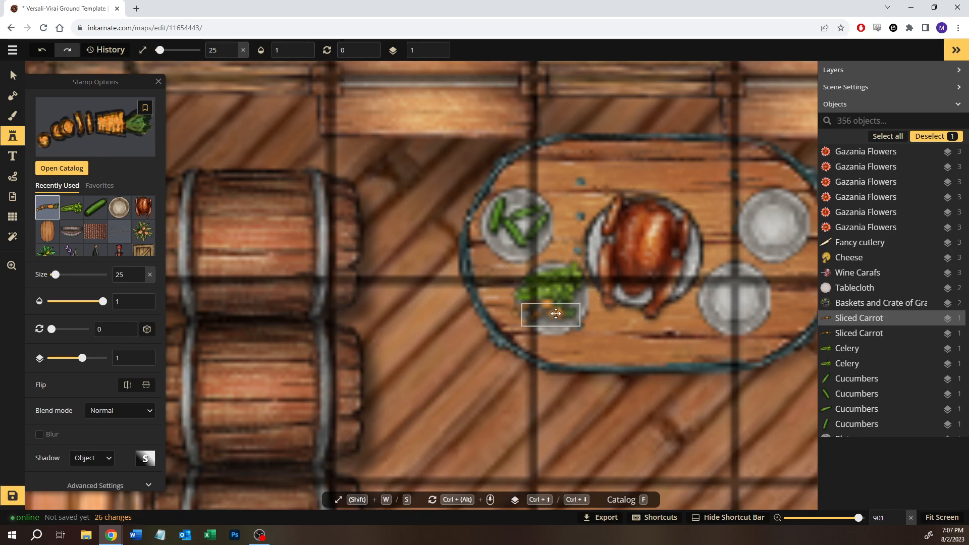
left_click(12, 74)
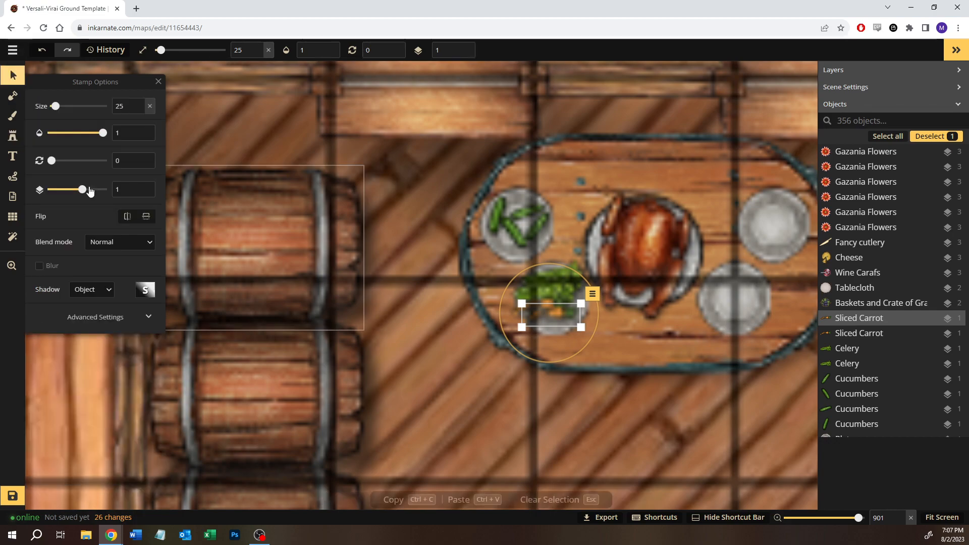
left_click(20, 143)
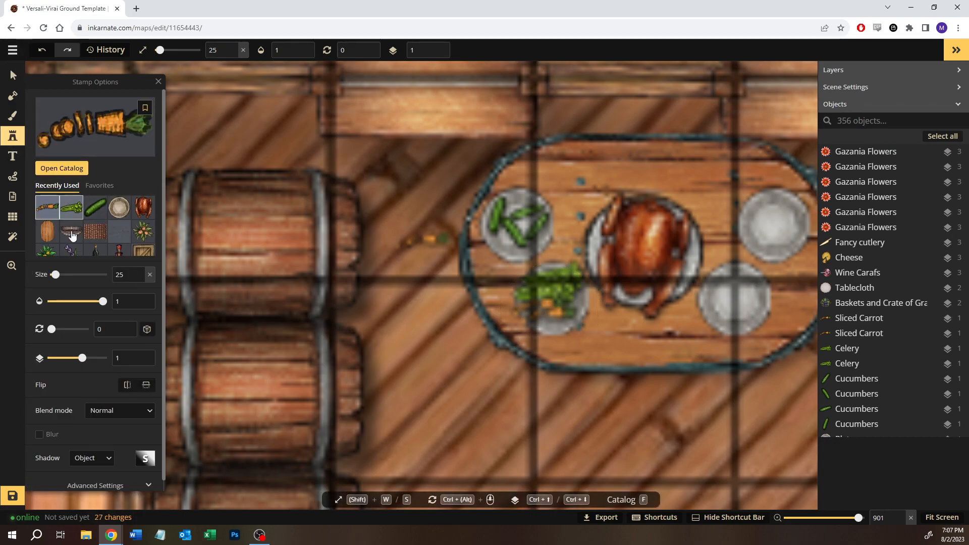
- Search all Fantasy Battlemaps 2.0 stamps for "pot" and choose the second Pots and Pans variant from the Tavern pack
left_click(64, 171)
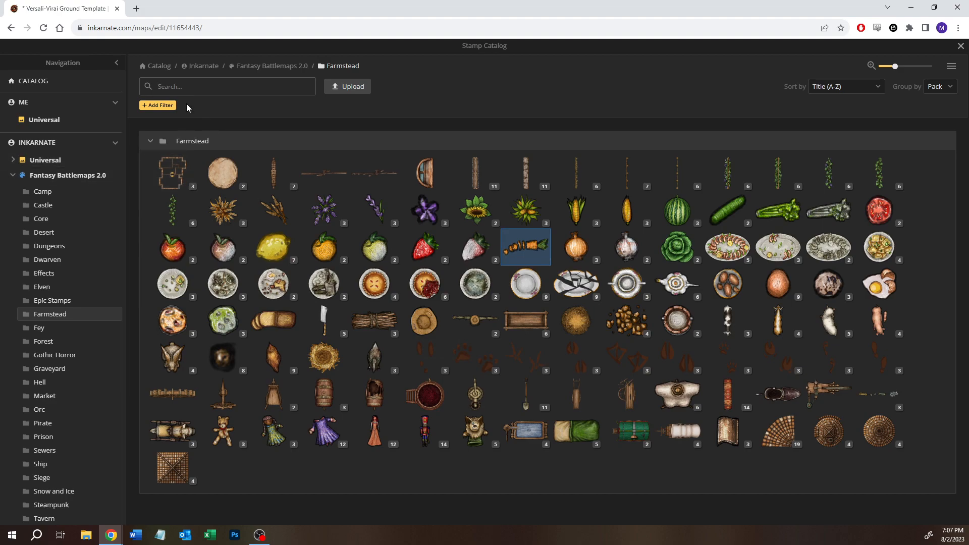
left_click(279, 67)
left_click(225, 86)
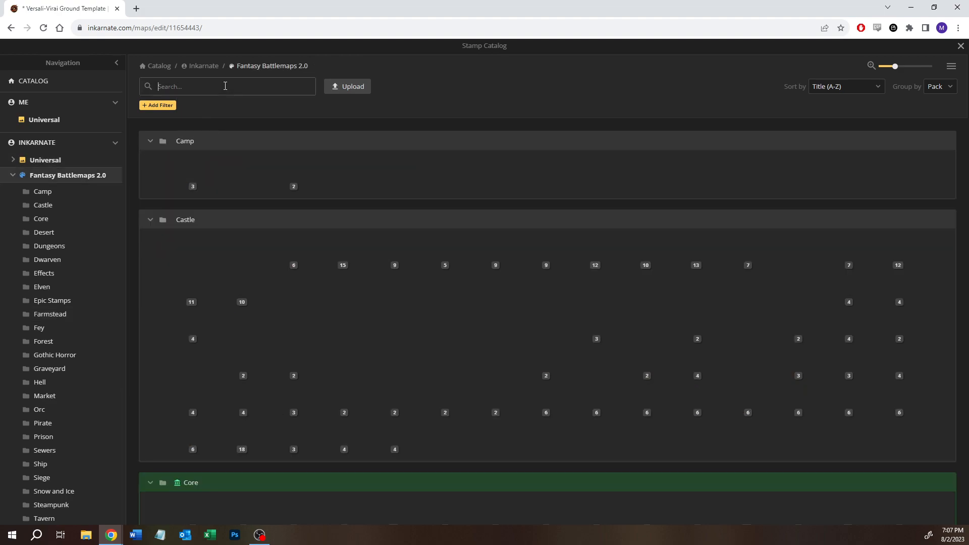
type("pot")
key("Return")
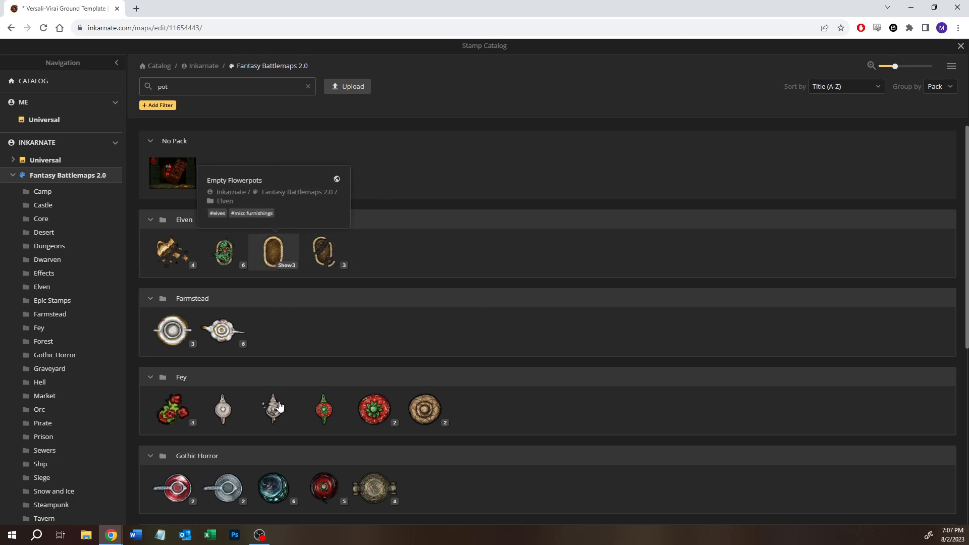
scroll(392, 270, "down", 1)
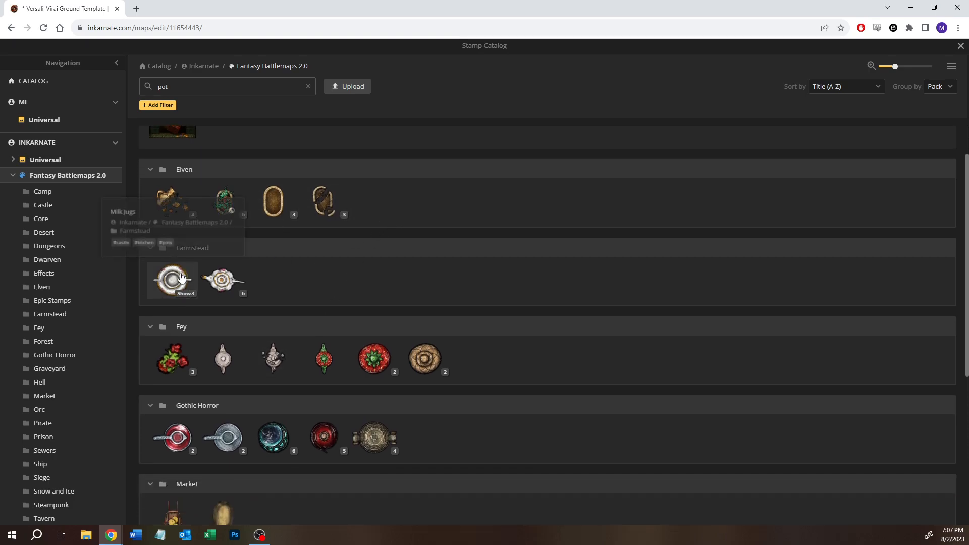
scroll(344, 295, "down", 1)
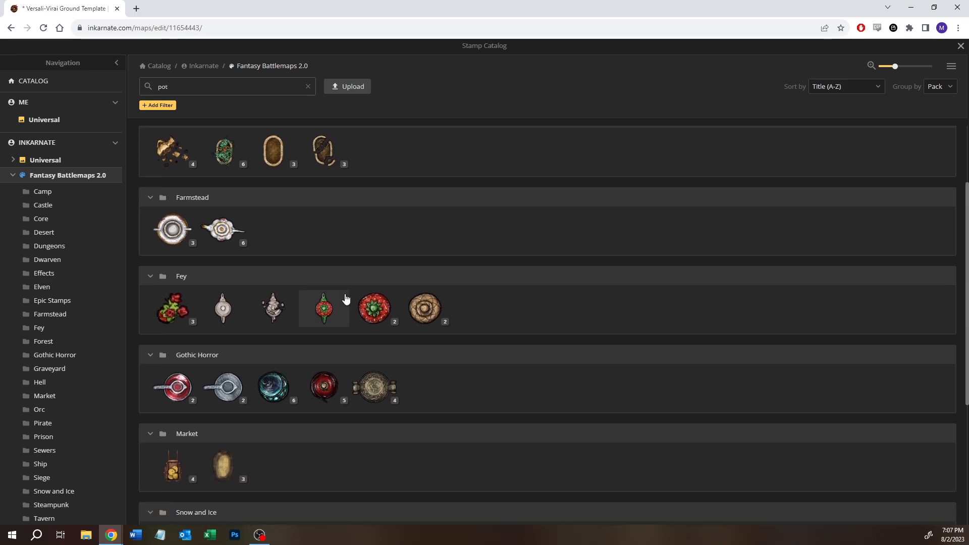
scroll(346, 299, "down", 1)
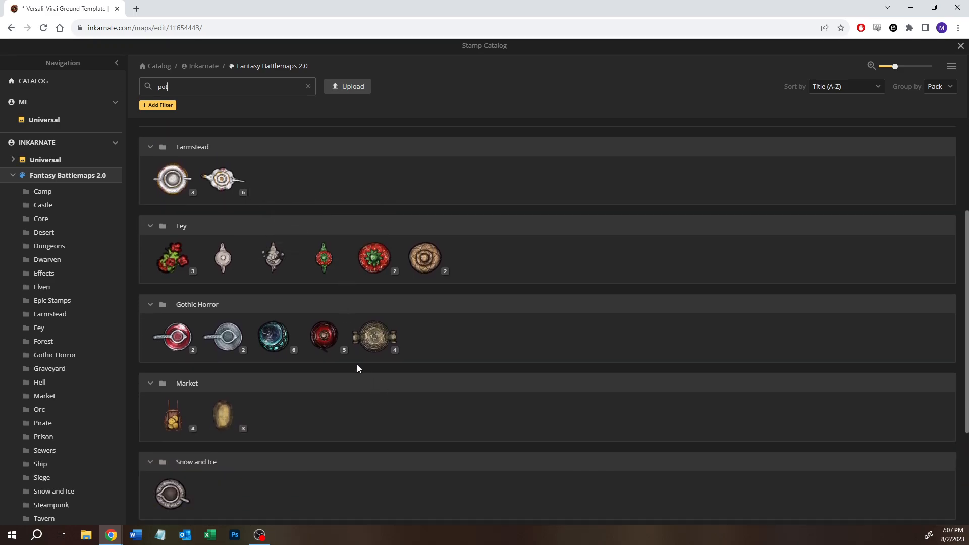
scroll(360, 372, "down", 3)
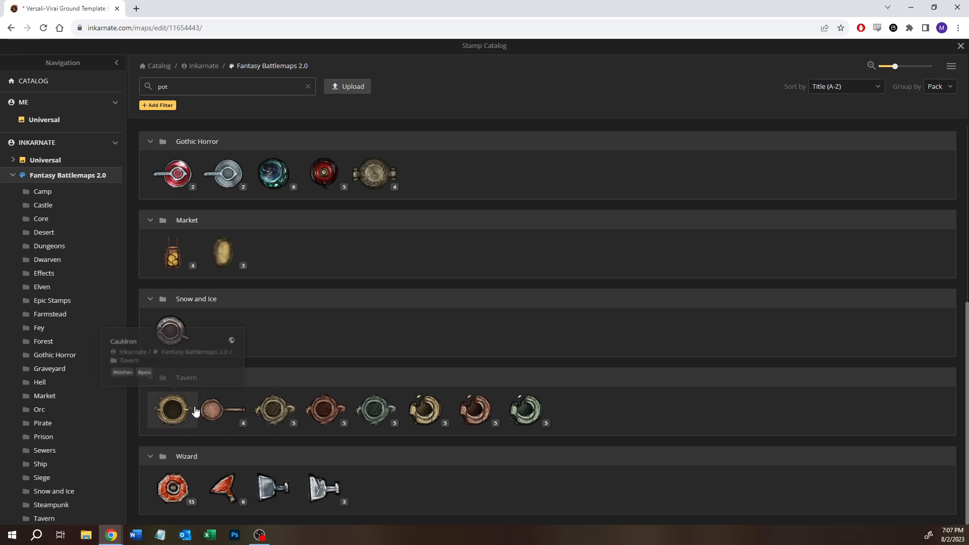
left_click(240, 425)
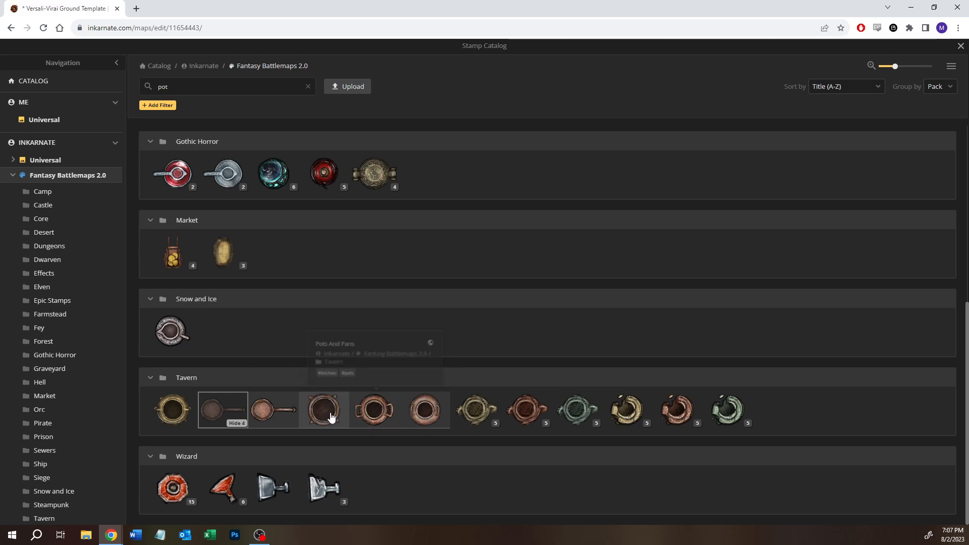
left_click(323, 414)
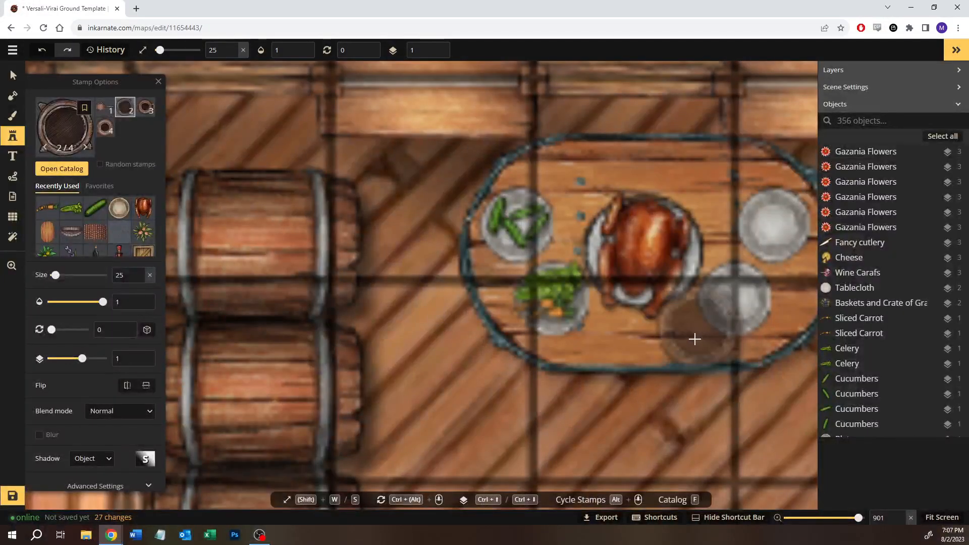
- Place the pot at size 25 over the fire in the middle of the kitchen fireplace and rotate it to 4 degrees
left_click(671, 406)
left_click_drag(603, 374, 164, 233)
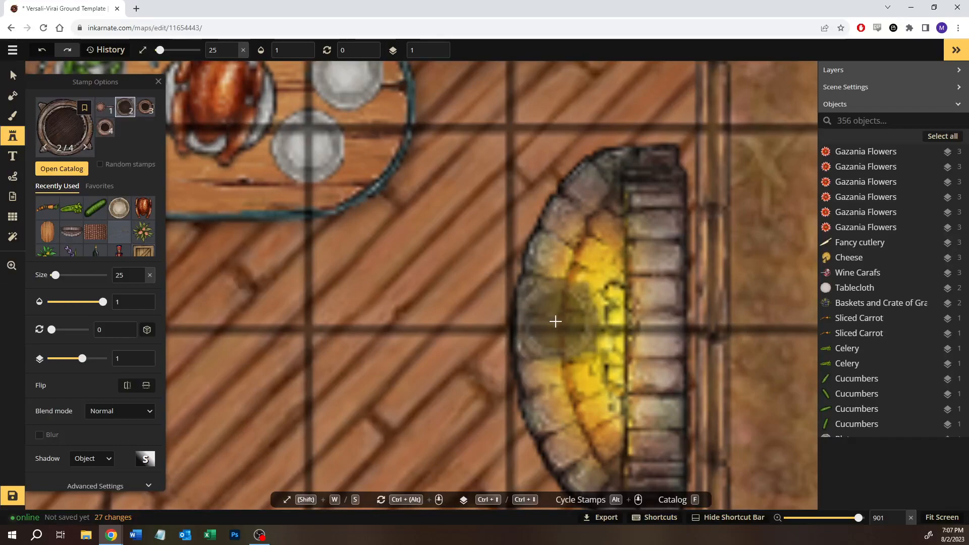
left_click(586, 331)
left_click_drag(586, 269, 590, 269)
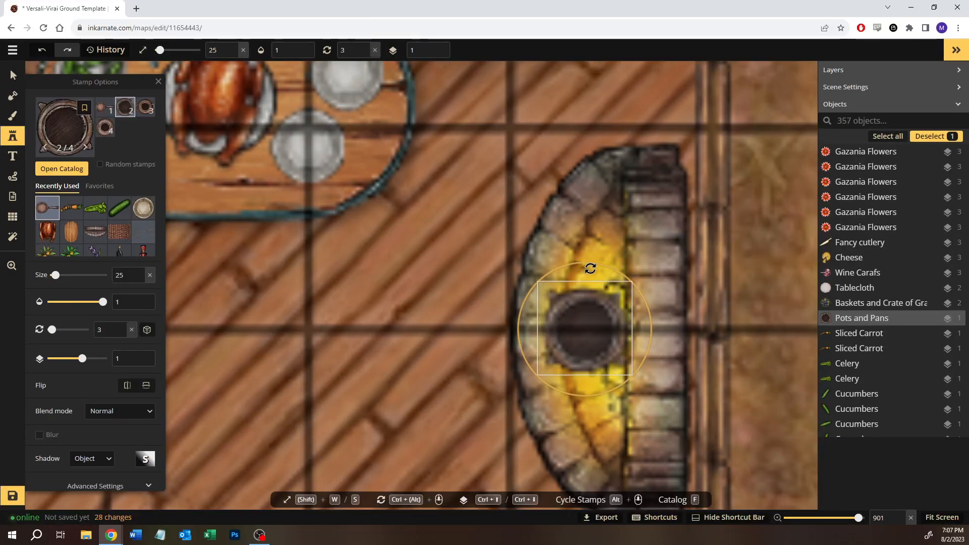
left_click_drag(586, 324, 586, 329)
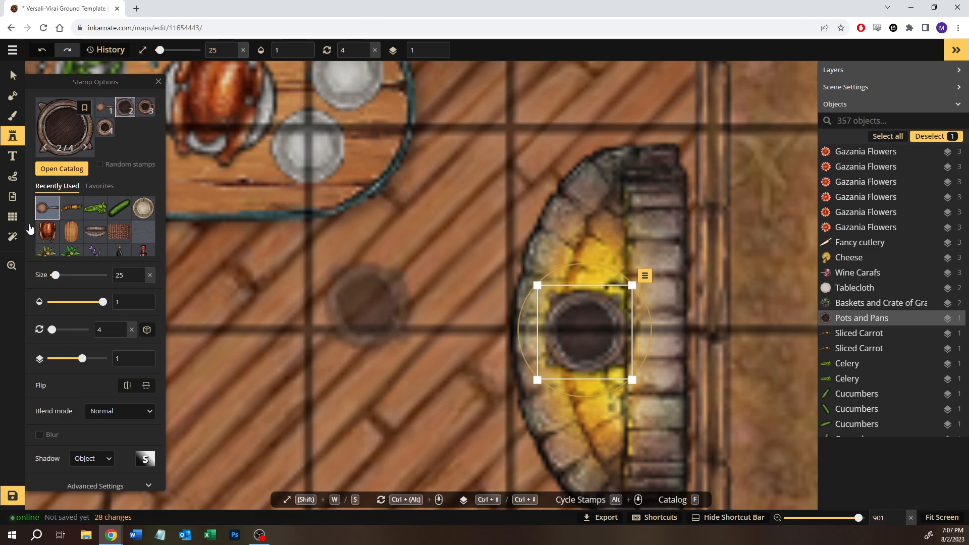
- Set up a round color brush on the Top layer with size 1, color ffd34e and opacity 0.35
left_click(12, 116)
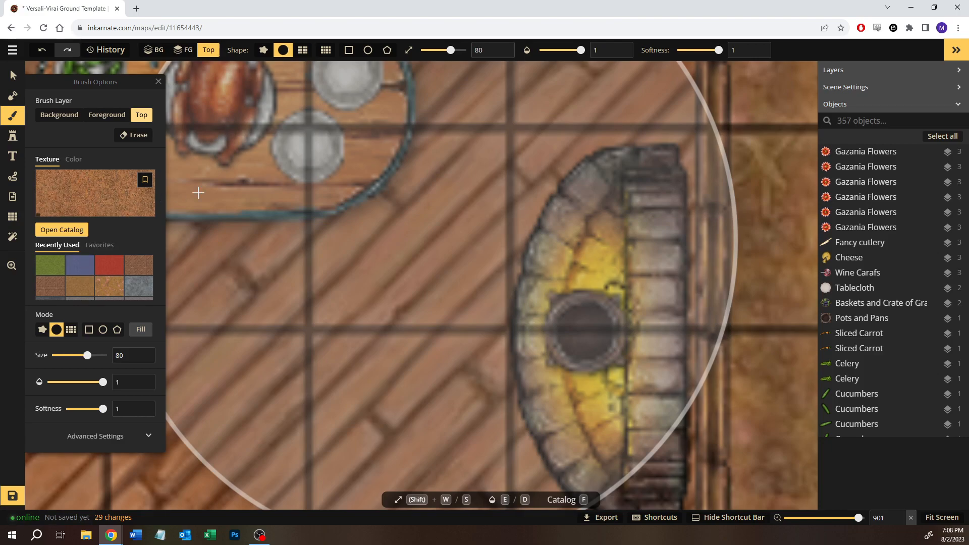
scroll(434, 336, "down", 3)
key("s")
key("s")
key("s")
key("s")
key("s")
key("s")
key("s")
key("s")
key("s")
key("s")
key("s")
key("s")
key("s")
key("s")
key("s")
key("s")
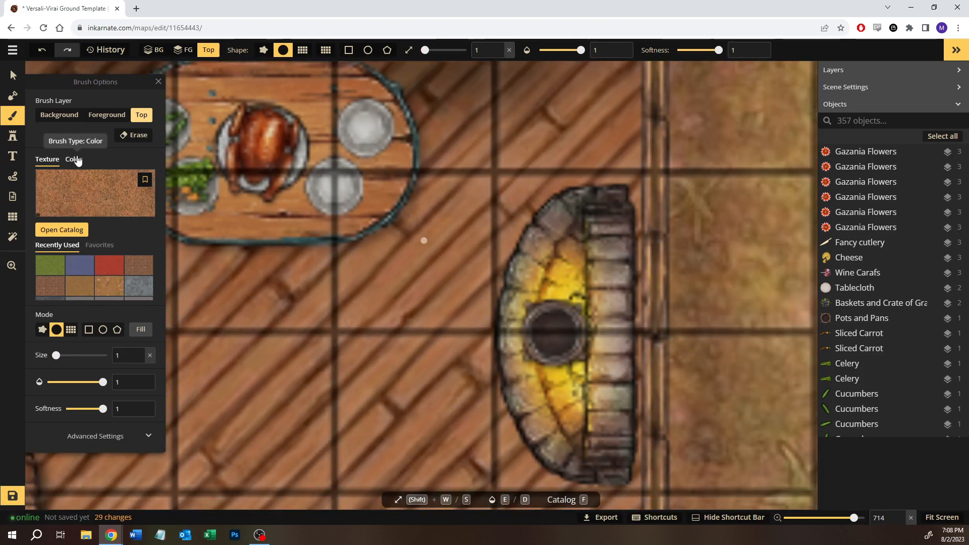
left_click(76, 159)
left_click(138, 175)
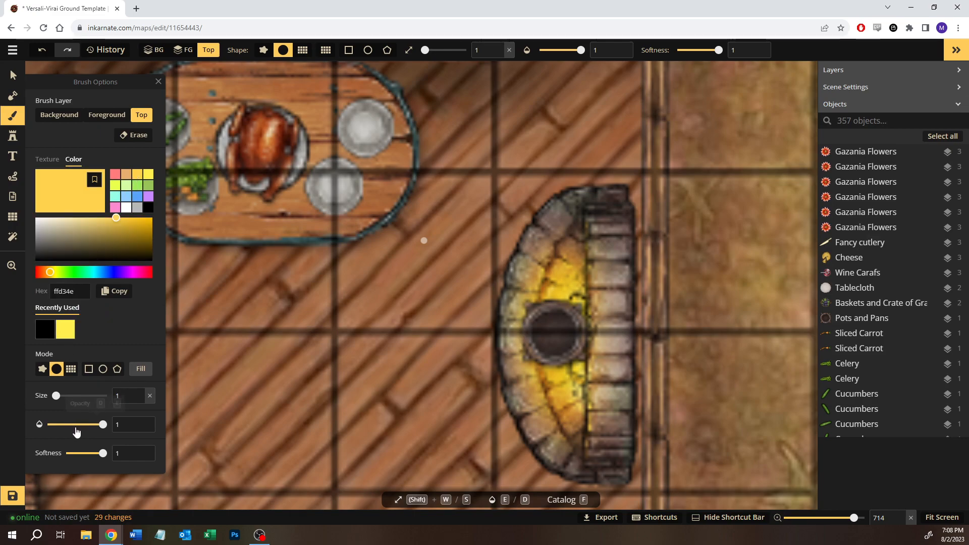
left_click(76, 428)
- Paint the inside of the fireplace pot with translucent yellow to resemble broth, layering extra strokes over its center
scroll(543, 349, "up", 3)
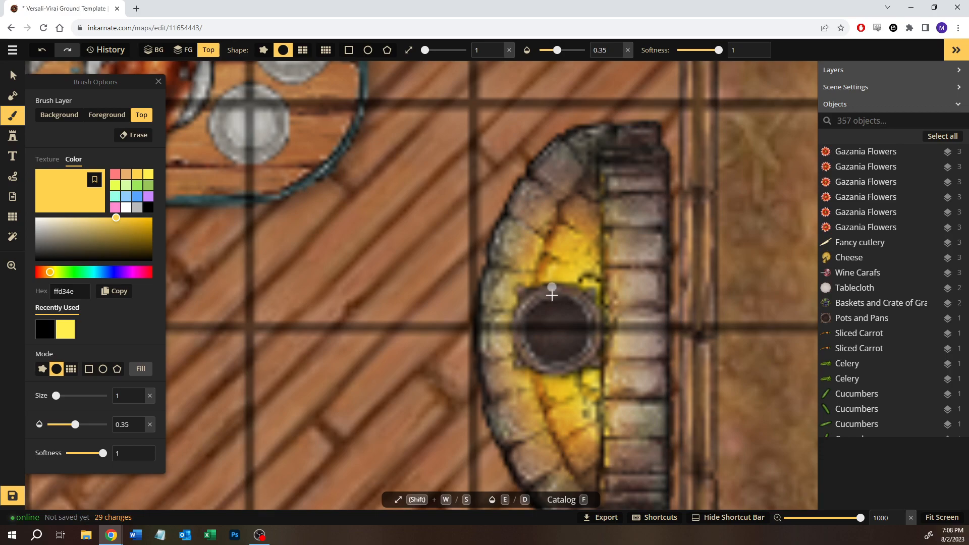
left_click_drag(534, 335, 542, 309)
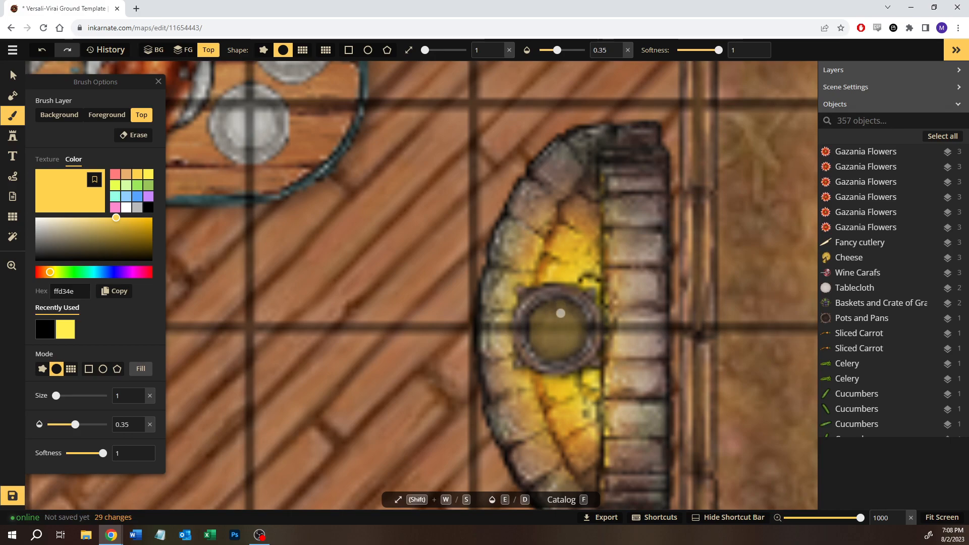
left_click(543, 344)
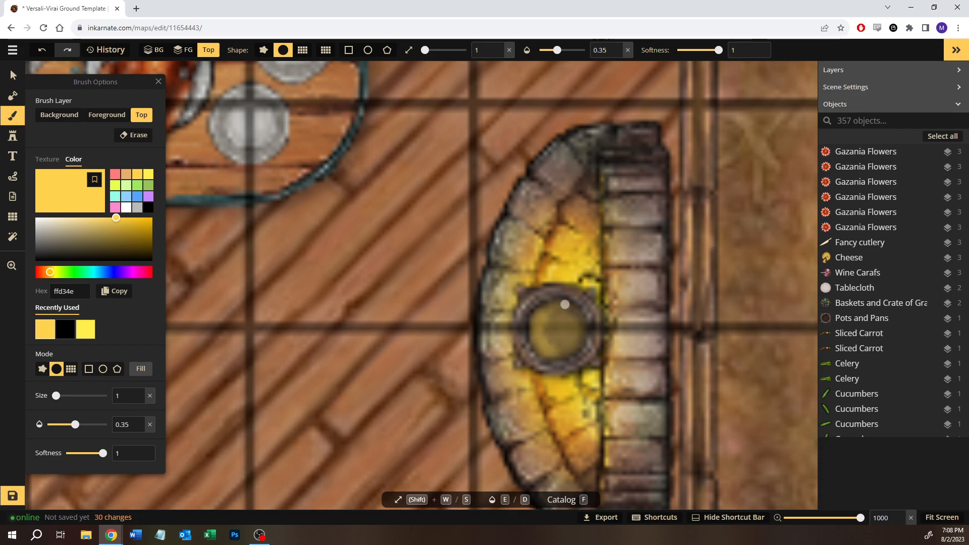
left_click(558, 331)
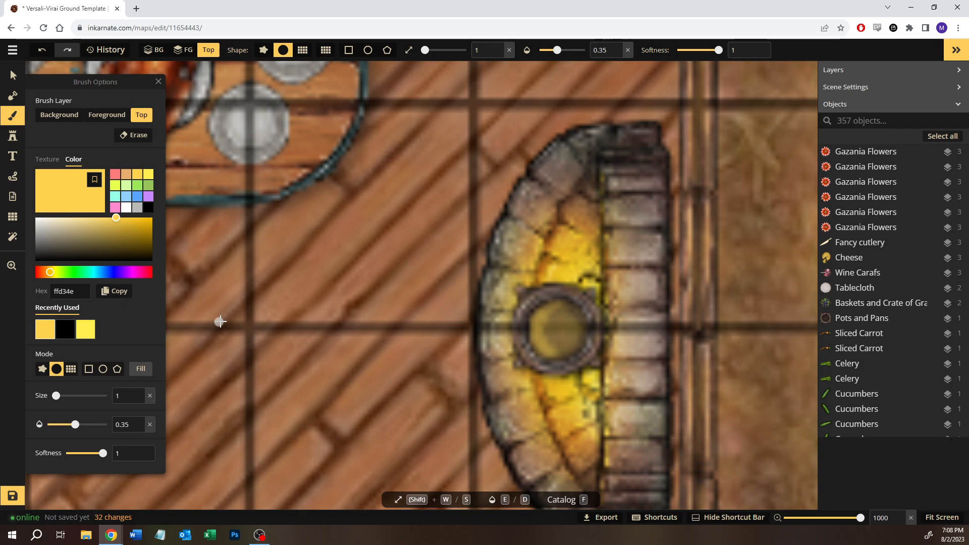
- Search the Fantasy Battlemaps 2.0 stamps for "onion" and choose the Farmstead Onions group with random variants
left_click(13, 136)
key("f")
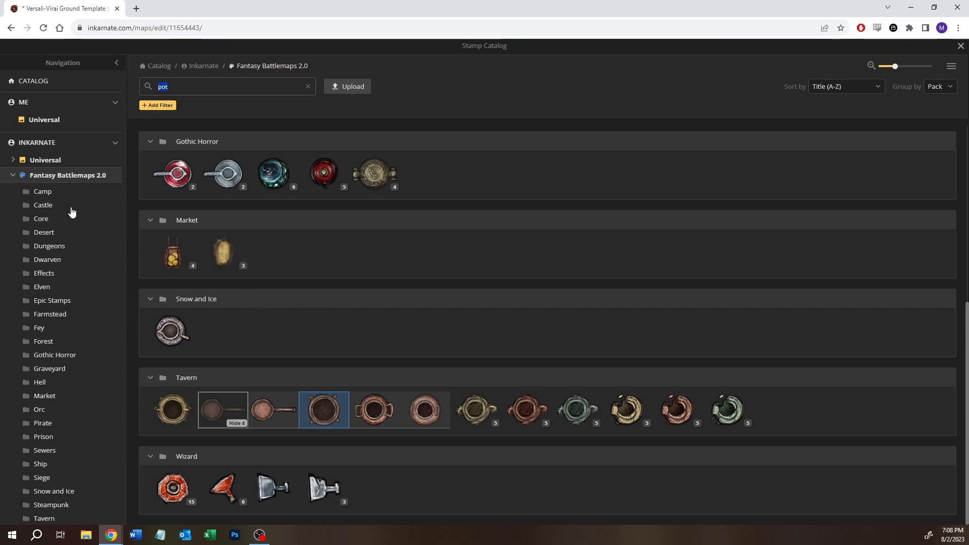
type("onion")
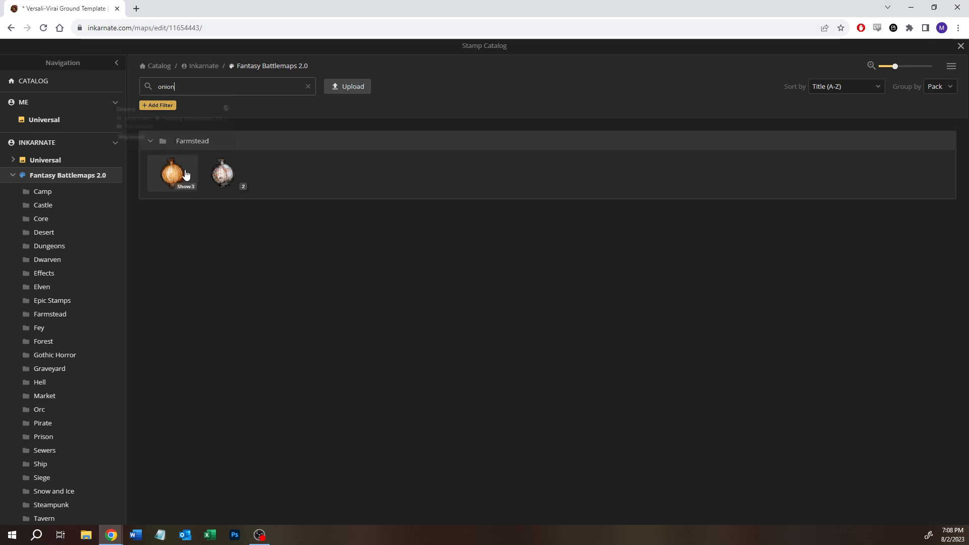
left_click(188, 186)
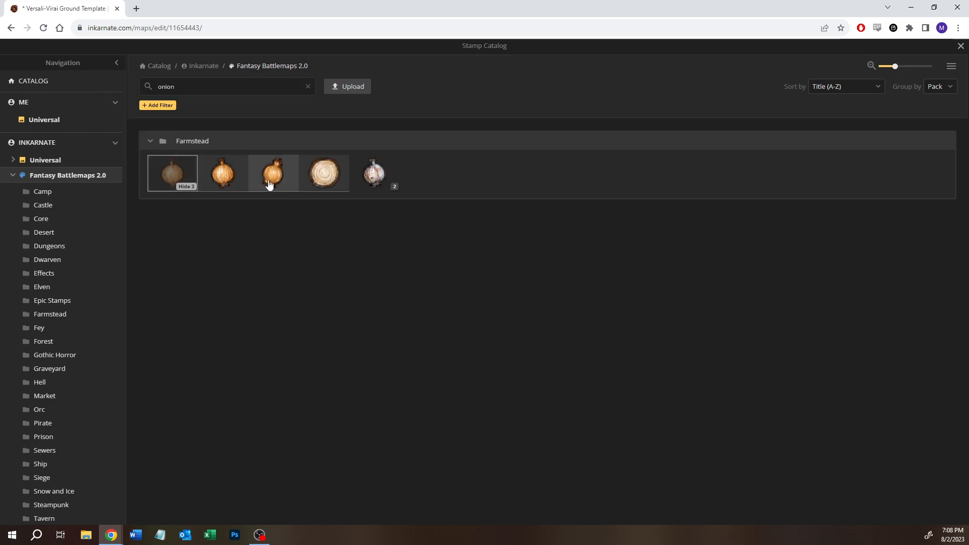
left_click(175, 182)
- Place an onion at size 21 in the pot and shift it toward the lower-right part of the broth
key("s")
key("s")
key("s")
key("s")
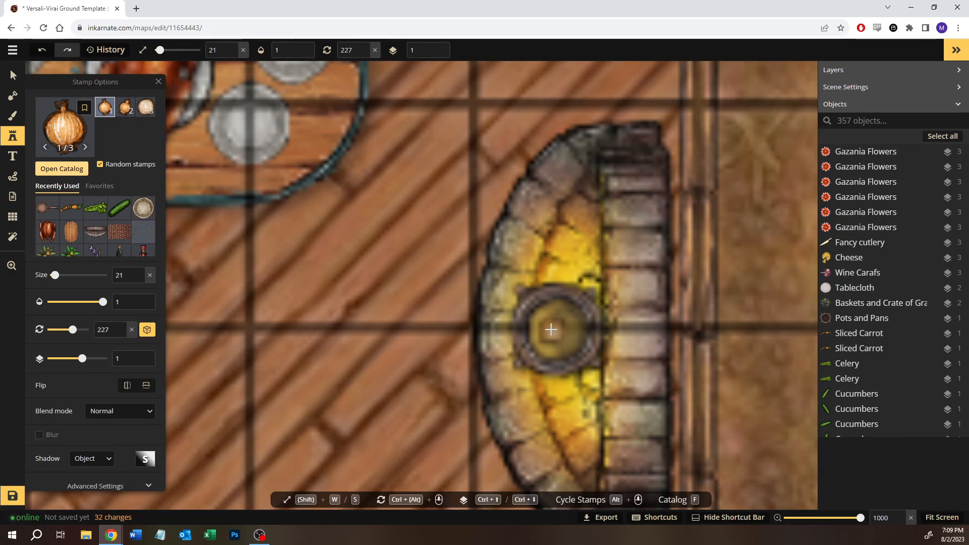
left_click(551, 329)
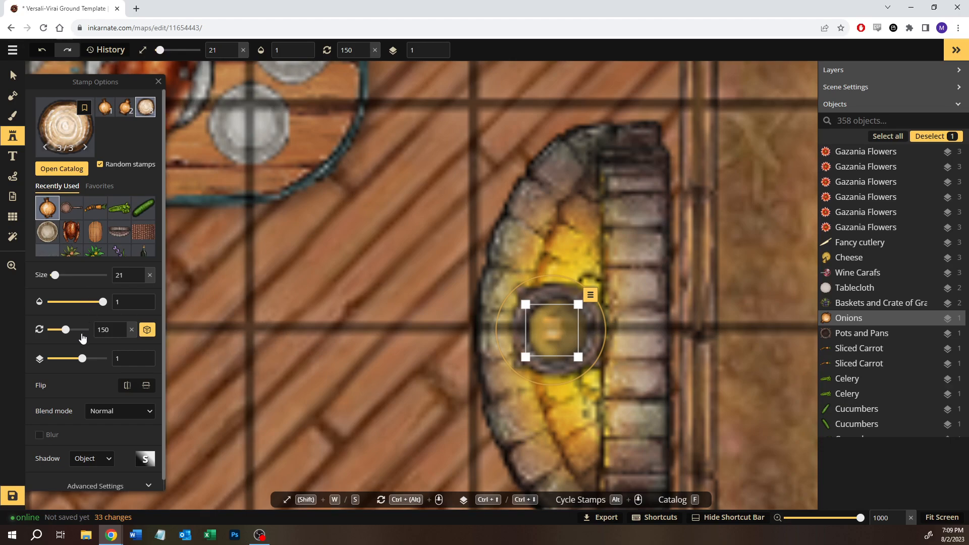
left_click(569, 341)
left_click_drag(535, 309, 571, 344)
- Choose Sliced Tomatoes from the full Farmstead pack and place one slice at size 17 in the upper part of the pot
left_click(51, 169)
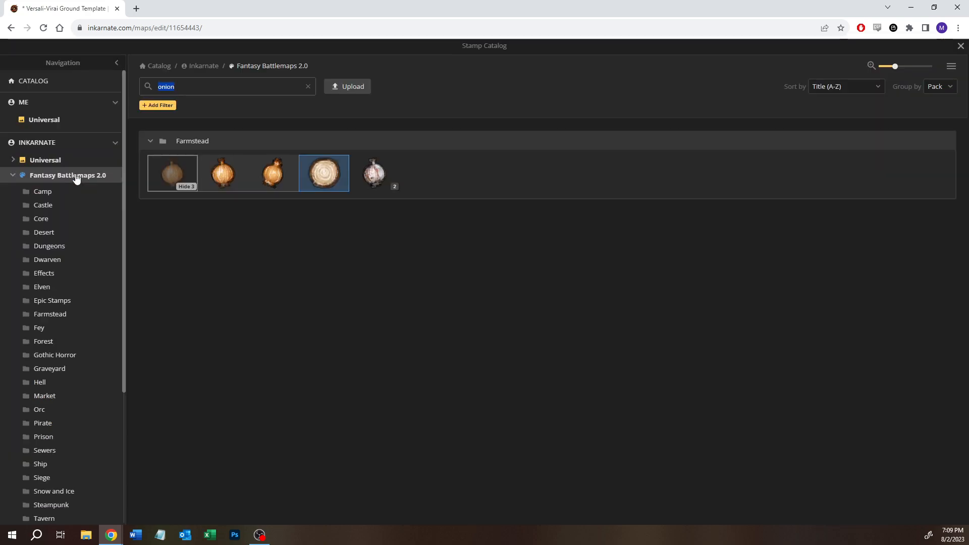
left_click(308, 87)
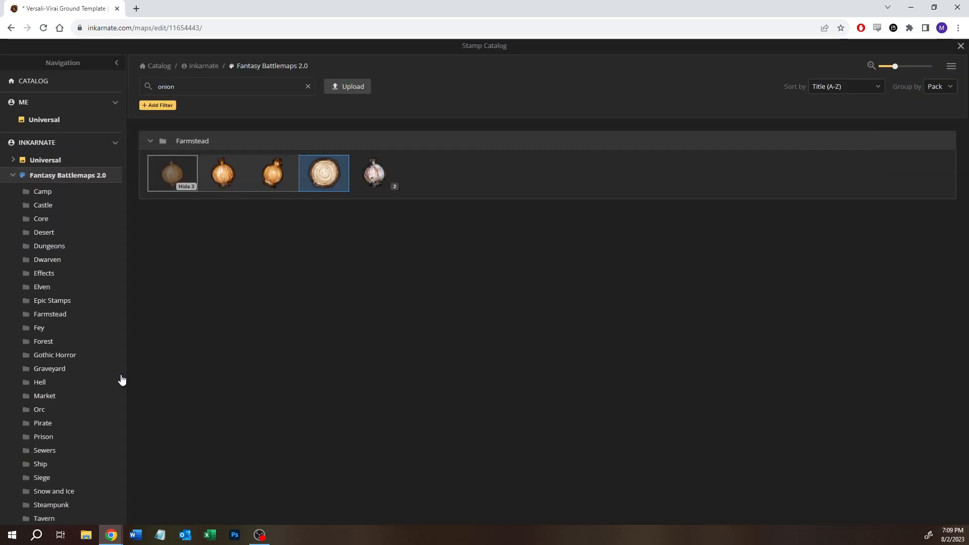
left_click(59, 314)
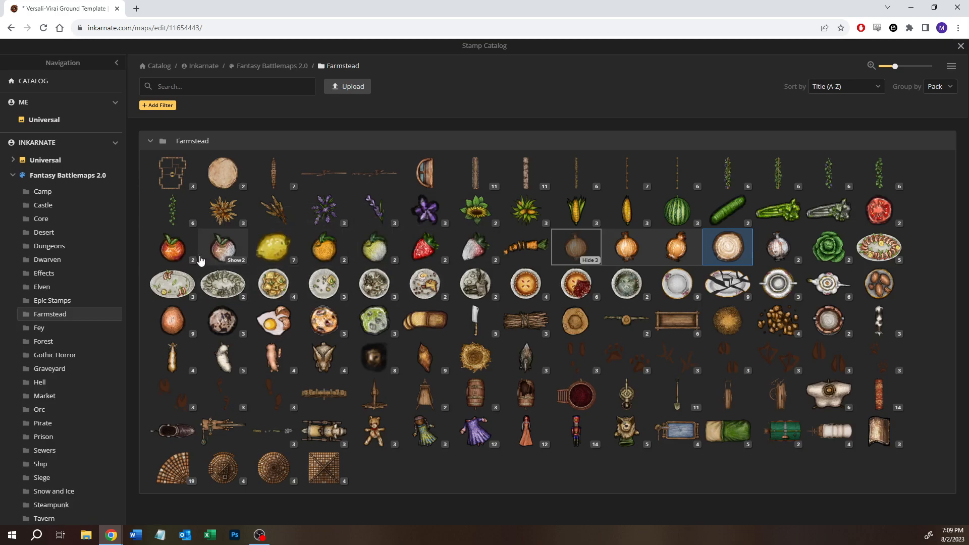
left_click(876, 216)
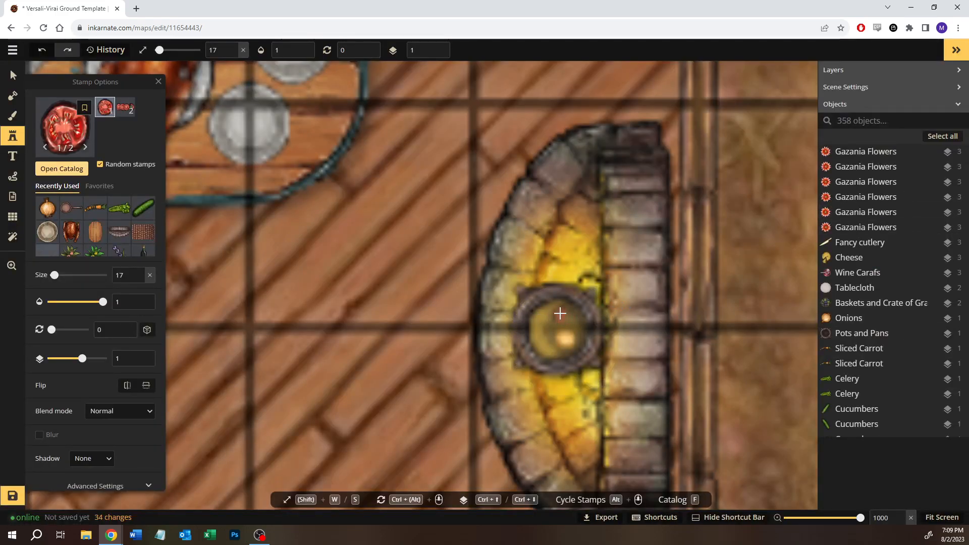
left_click(560, 314)
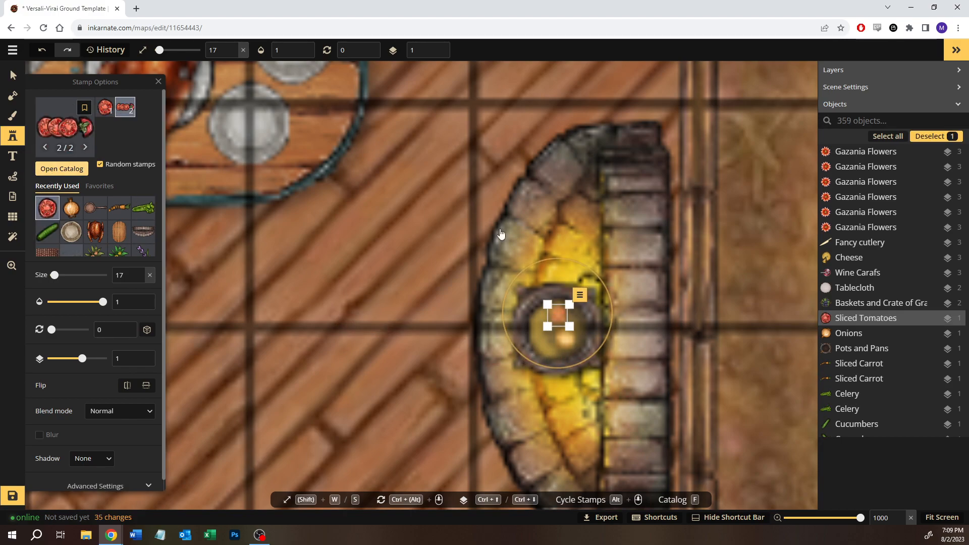
- Place a second random Onions stamp from the Farmstead pack at size 15 on the pot's left side and clear the selection
key("f")
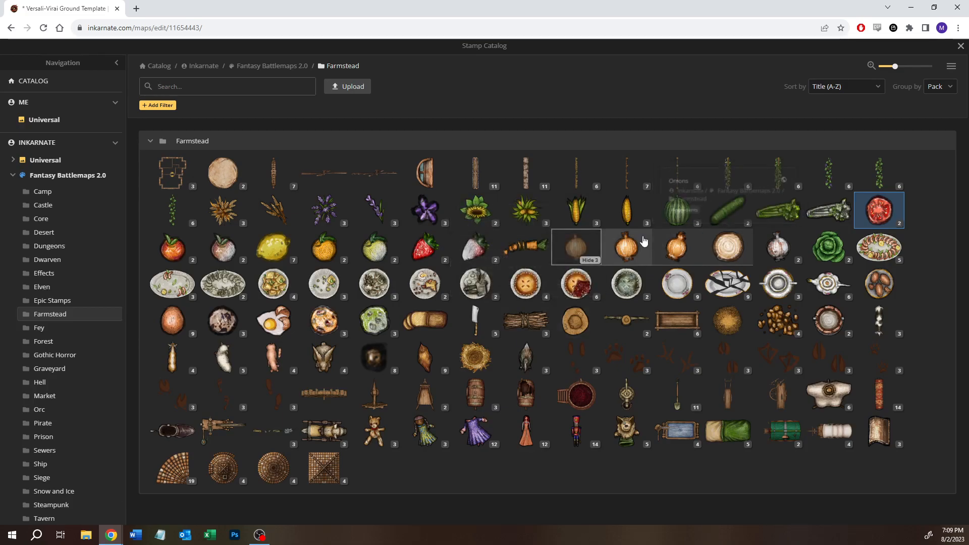
left_click(661, 263)
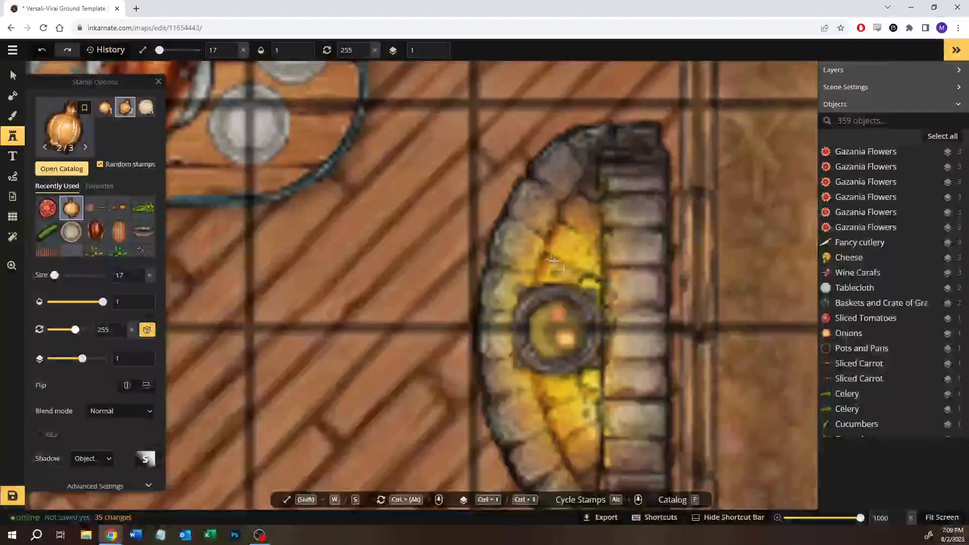
left_click(540, 333)
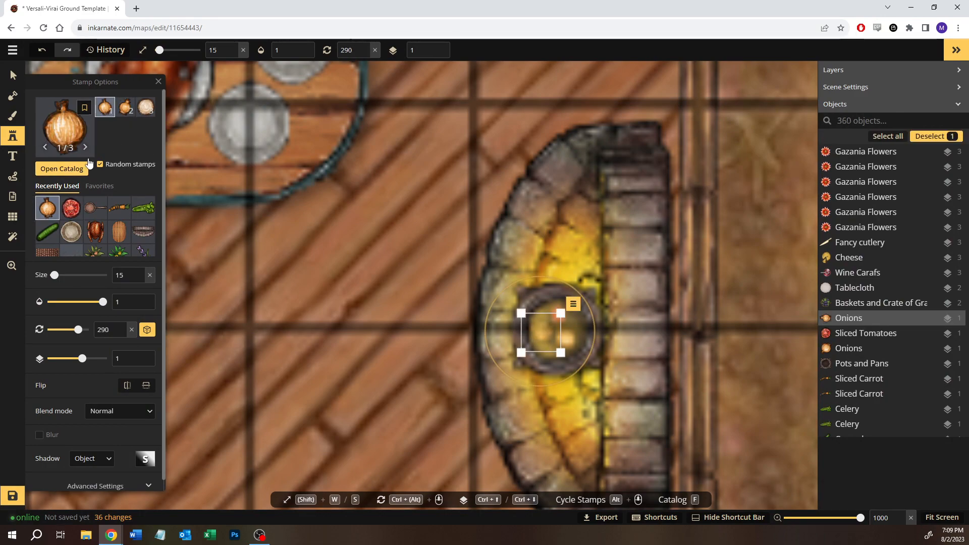
left_click(13, 75)
key("z")
scroll(282, 305, "down", 5)
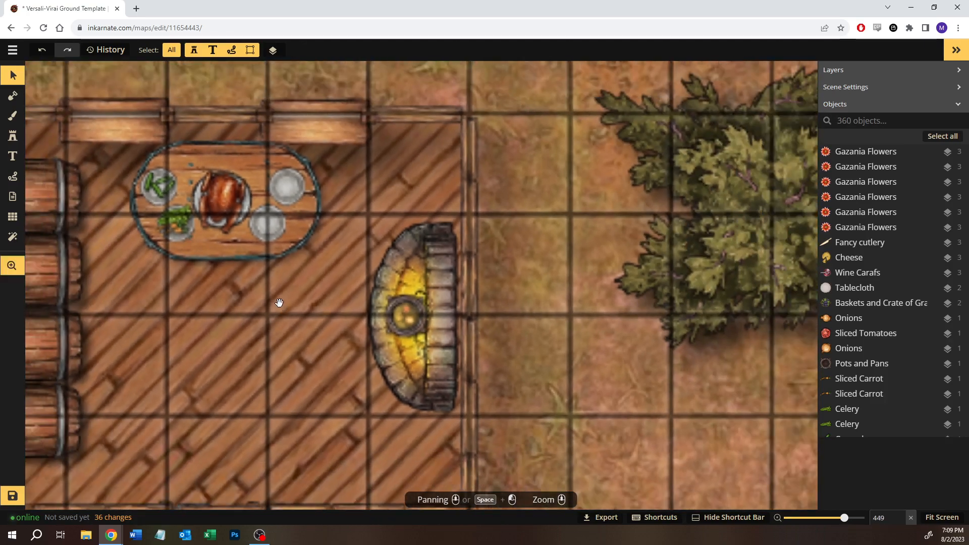
left_click_drag(280, 303, 360, 309)
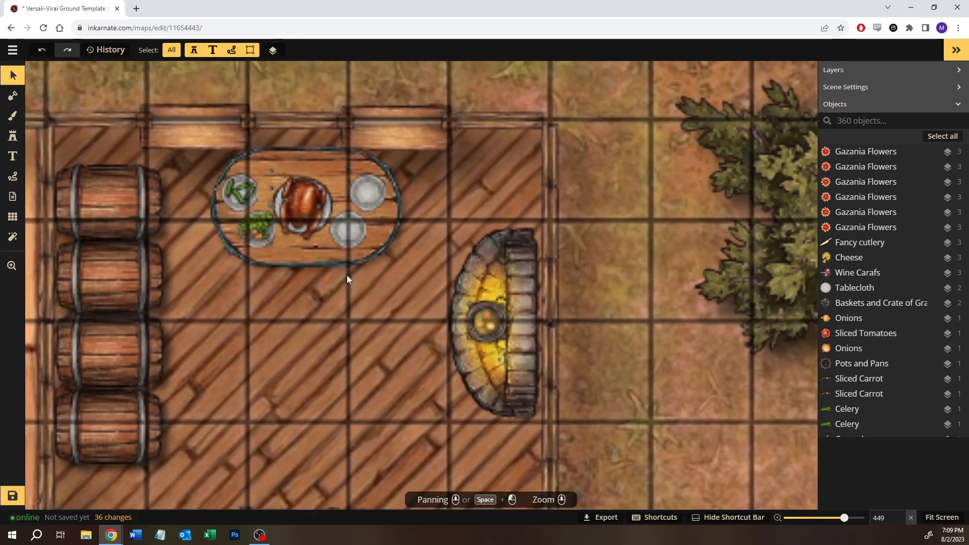
- Search all Fantasy Battlemaps 2.0 stamps for "bowl" and choose the second, white-and-blue Bowls variant from the Tavern pack
left_click(13, 136)
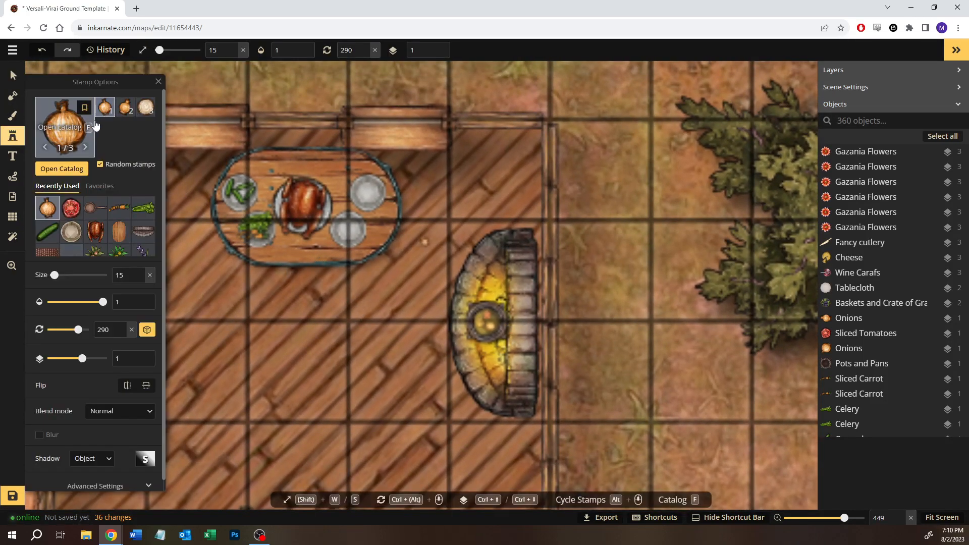
left_click(71, 175)
type("bpw;")
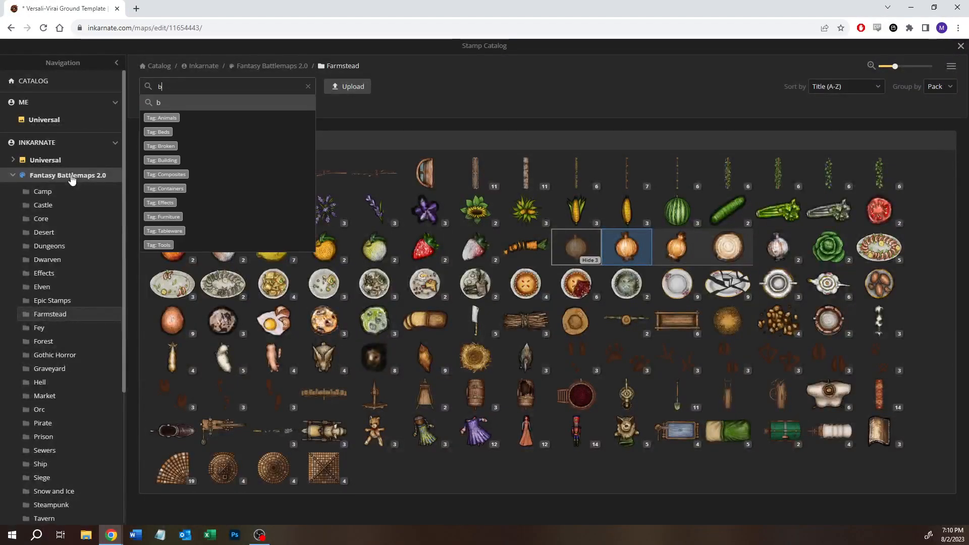
key("BackSpace")
key("BackSpace")
key("BackSpace")
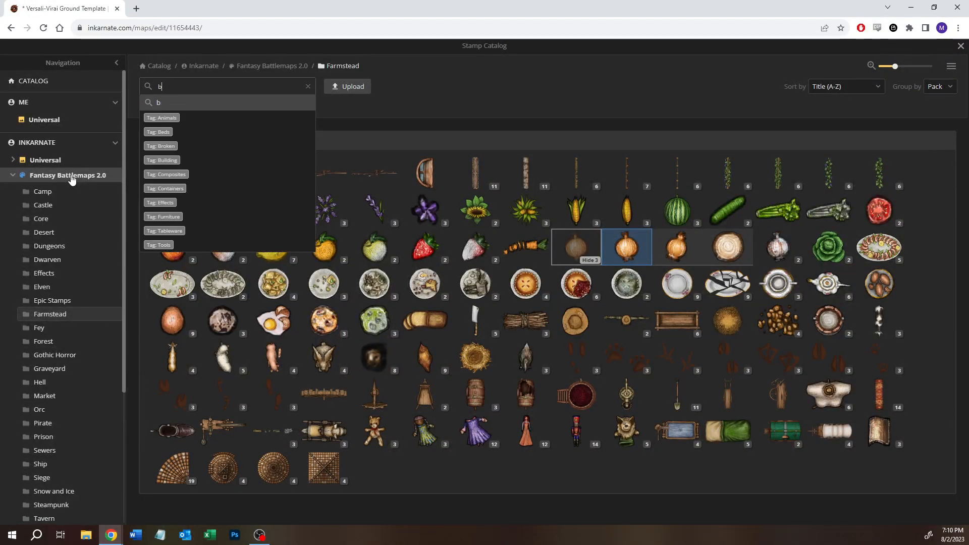
type("owl")
key("Return")
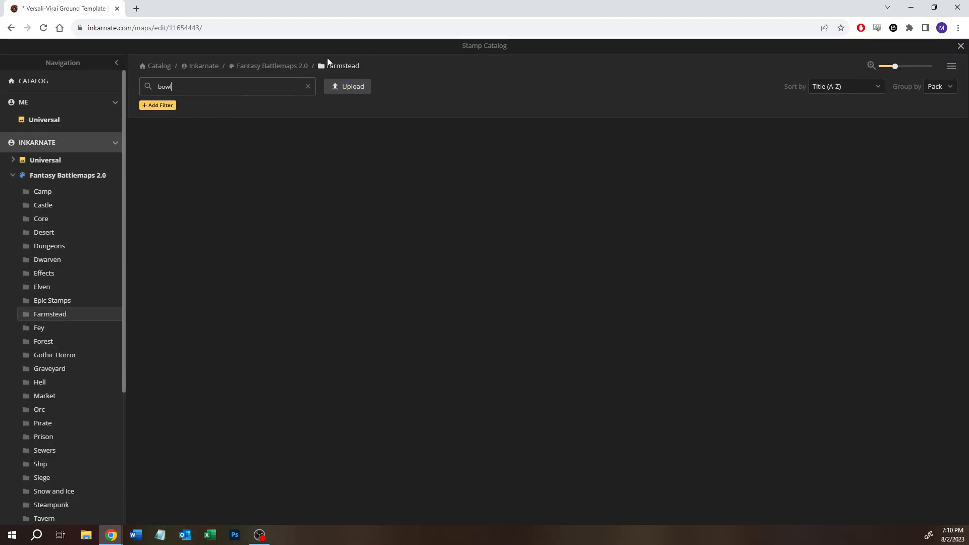
left_click(283, 68)
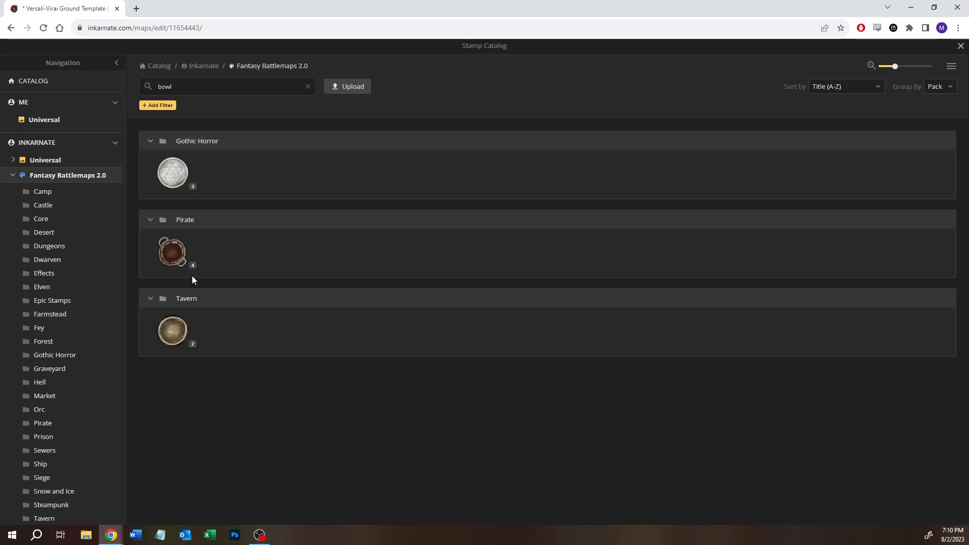
left_click(191, 343)
left_click(275, 335)
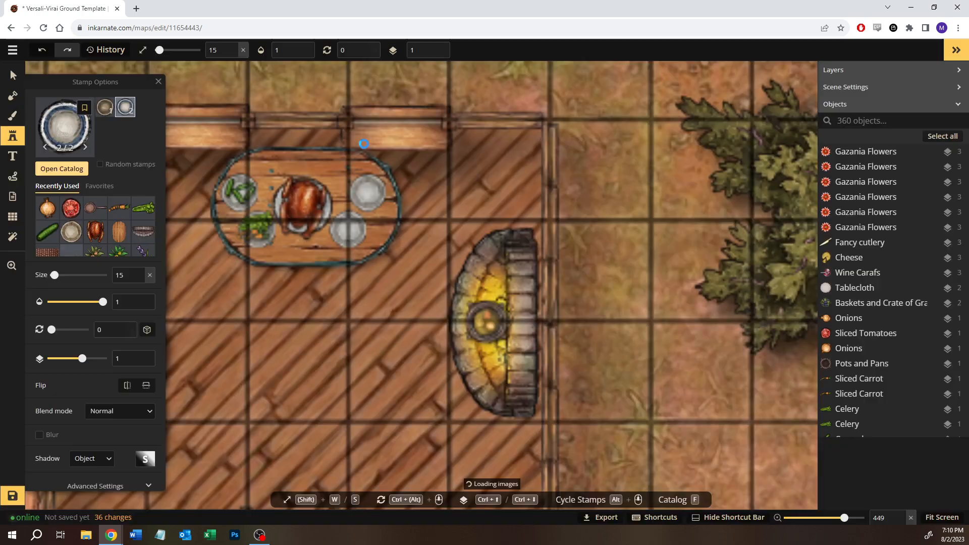
- Place a bowl at size 25 on each of the two empty plates at the table's right end
scroll(353, 217, "up", 2)
key("w")
key("w")
key("w")
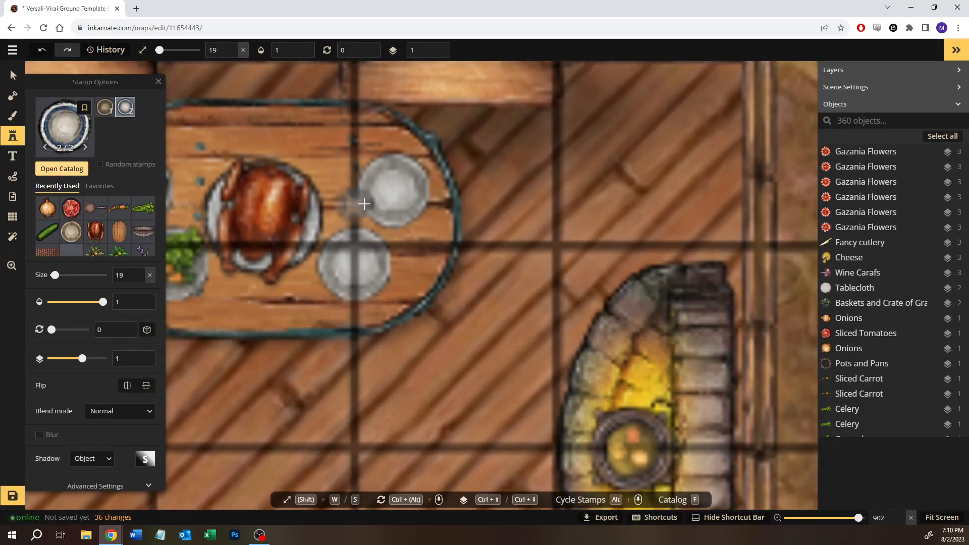
left_click(393, 189)
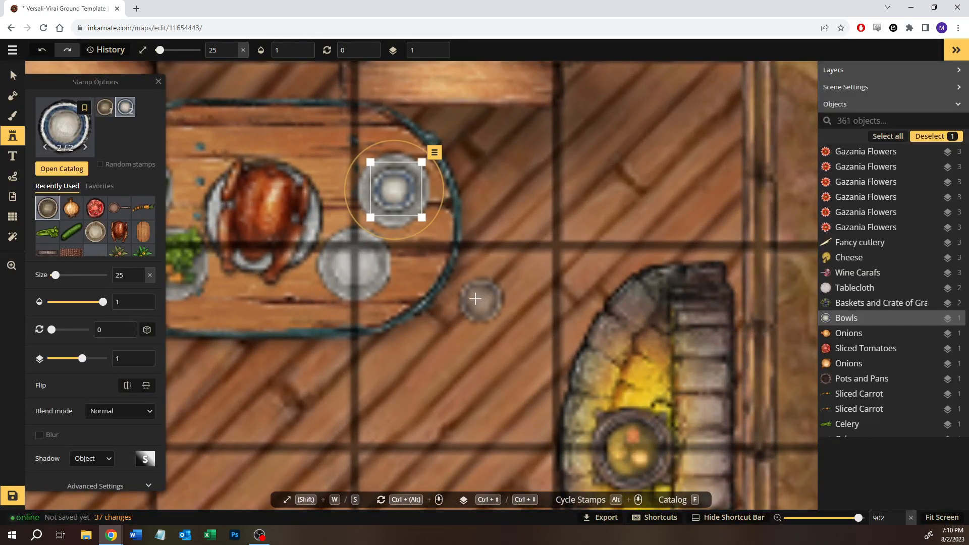
left_click(356, 268)
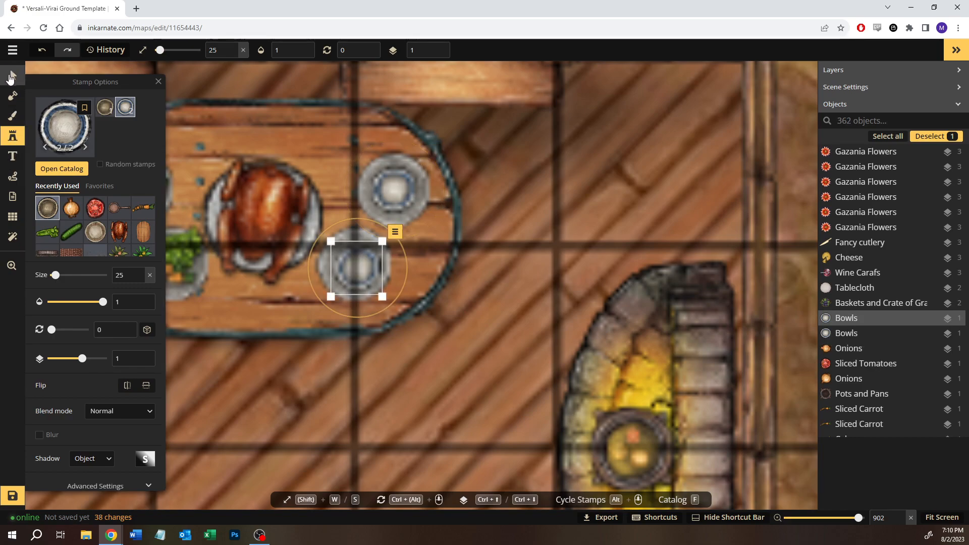
- Clear the "bowl" search, browse the full Tavern pack and choose the antler Trophy stamp
left_click(73, 171)
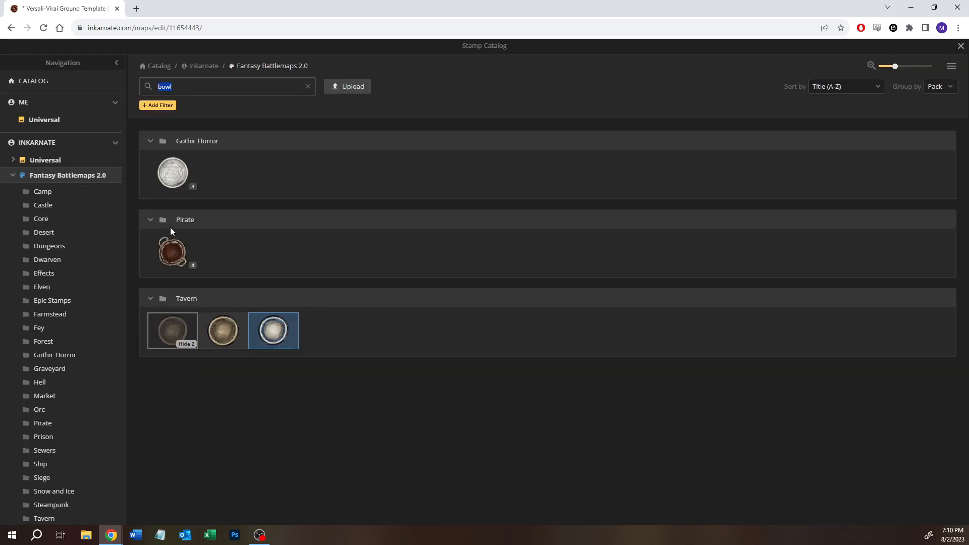
scroll(52, 437, "down", 4)
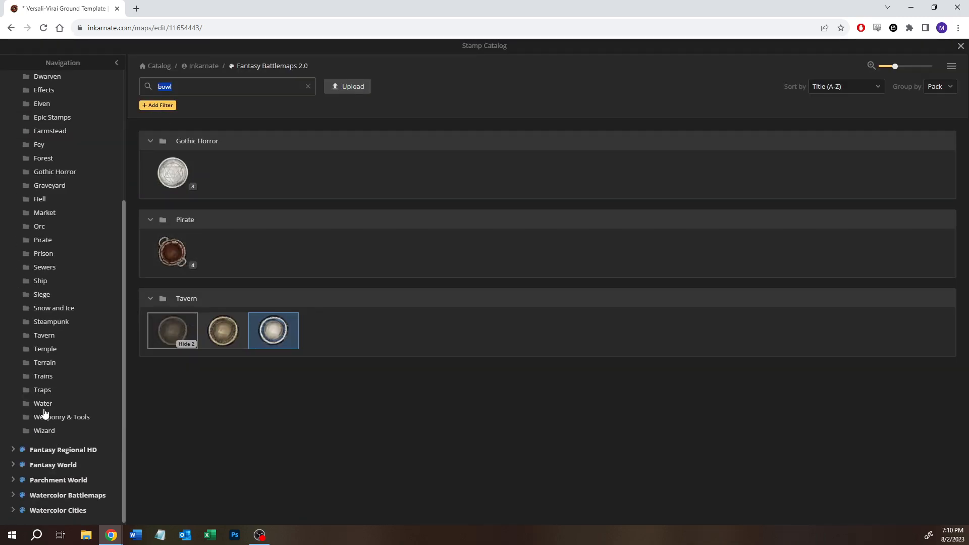
left_click(45, 337)
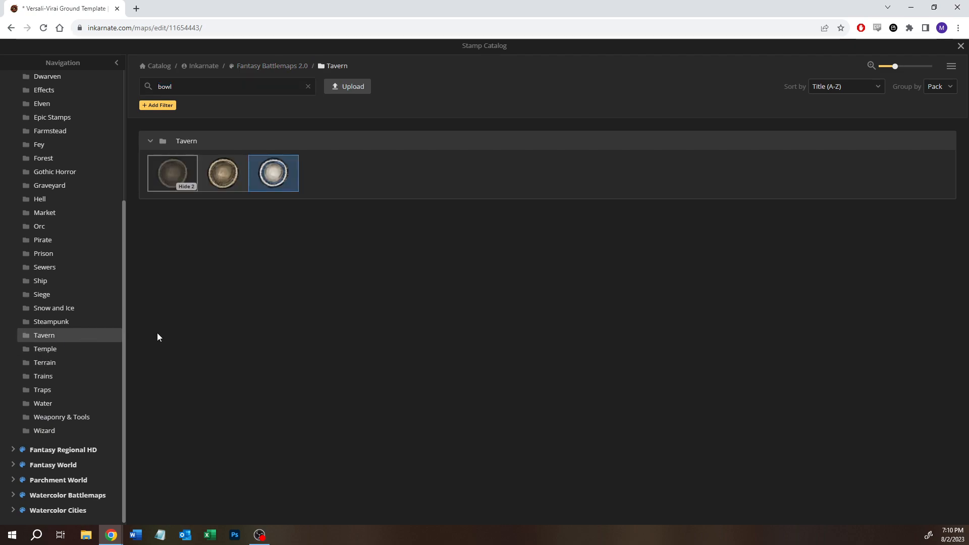
left_click(308, 87)
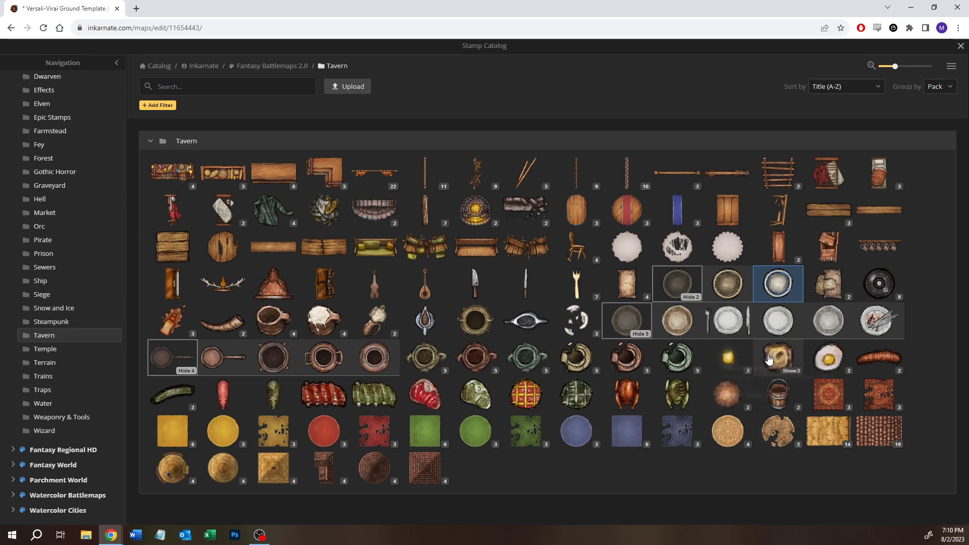
mouse_move(776, 351)
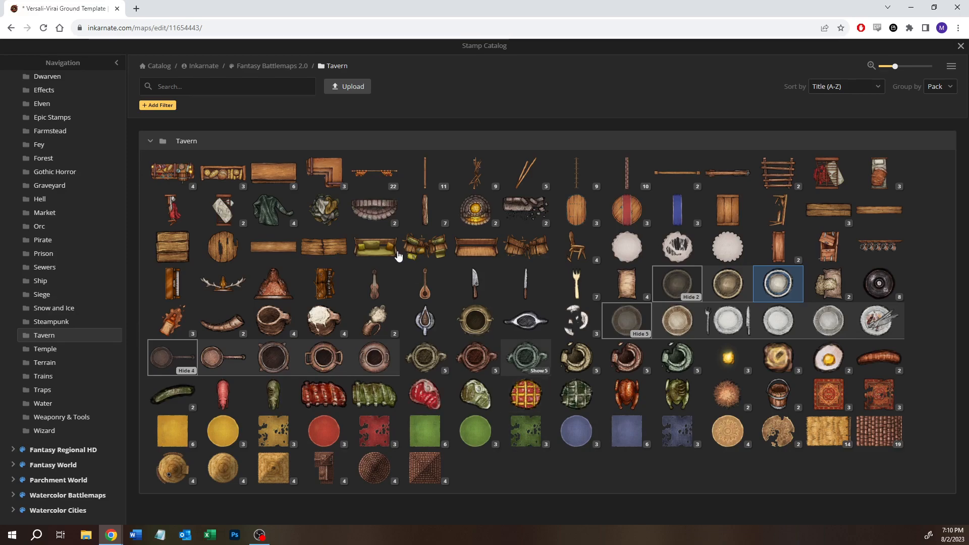
left_click(209, 288)
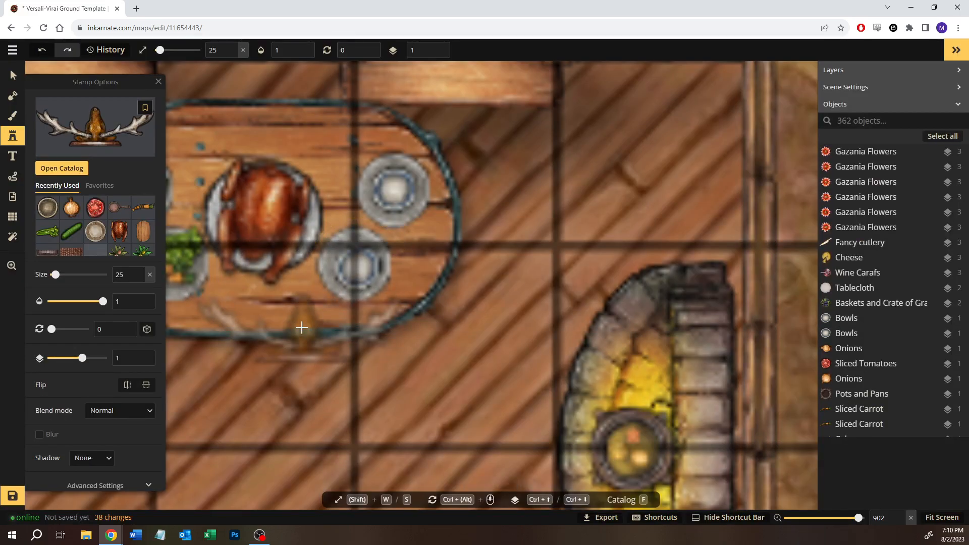
- Place the antler trophy at size 25, rotated 180 degrees, along the wall below the bed, between the stairs and the bar
scroll(287, 344, "down", 4)
key("space")
left_click_drag(288, 345, 710, 55)
left_click_drag(577, 225, 746, 110)
left_click_drag(203, 223, 421, 216)
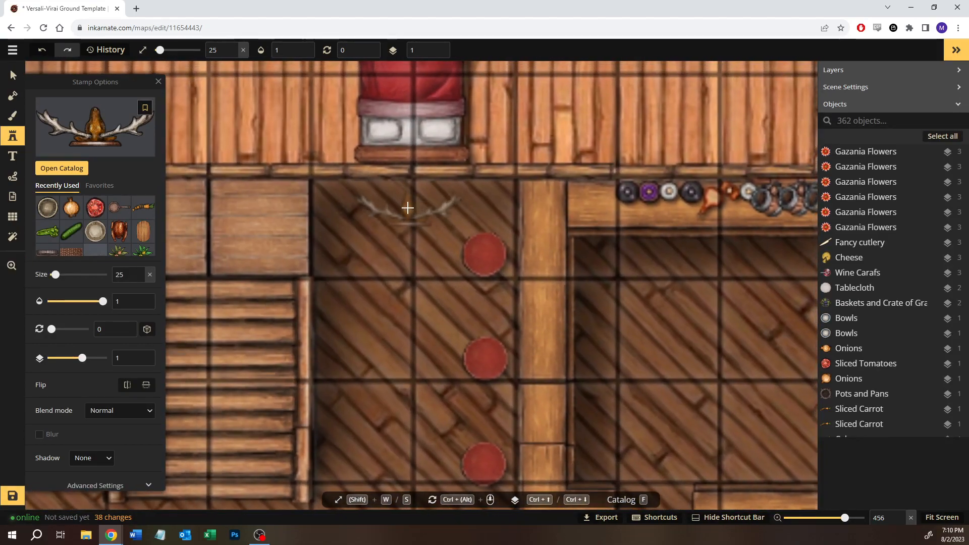
left_click(408, 208)
left_click_drag(409, 157, 398, 303)
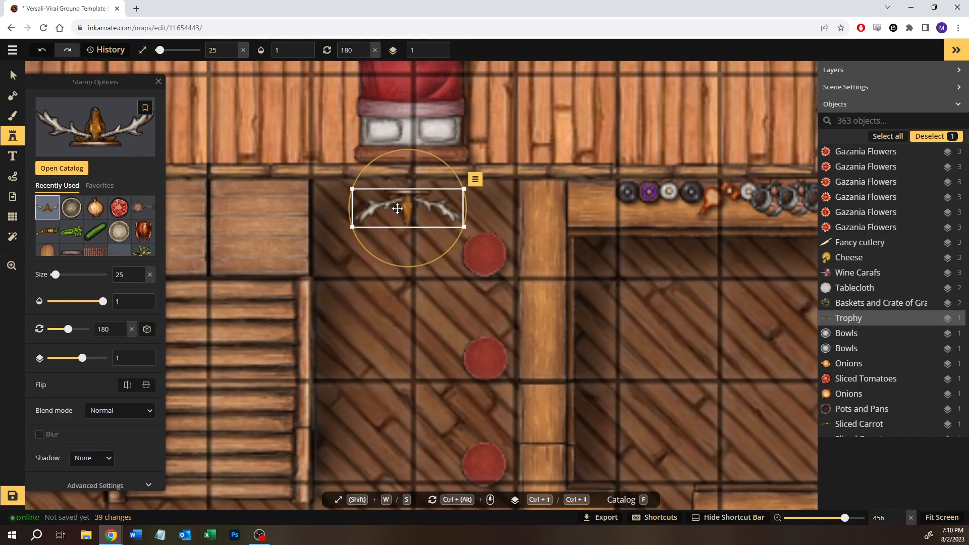
left_click_drag(405, 205, 410, 193)
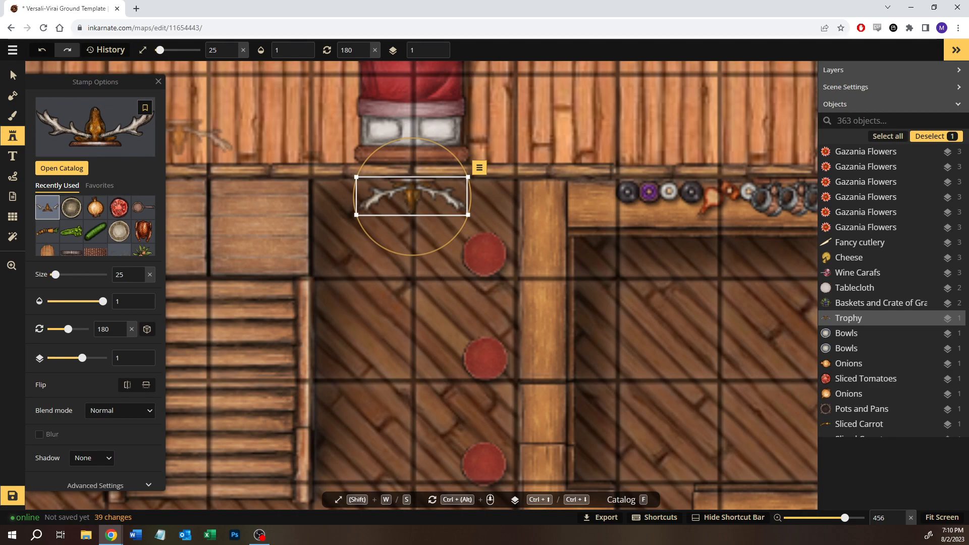
- Nudge the antler trophy slightly upward against the wall and clear the selection
left_click(13, 75)
left_click(364, 301)
scroll(364, 301, "down", 2)
scroll(368, 307, "down", 3)
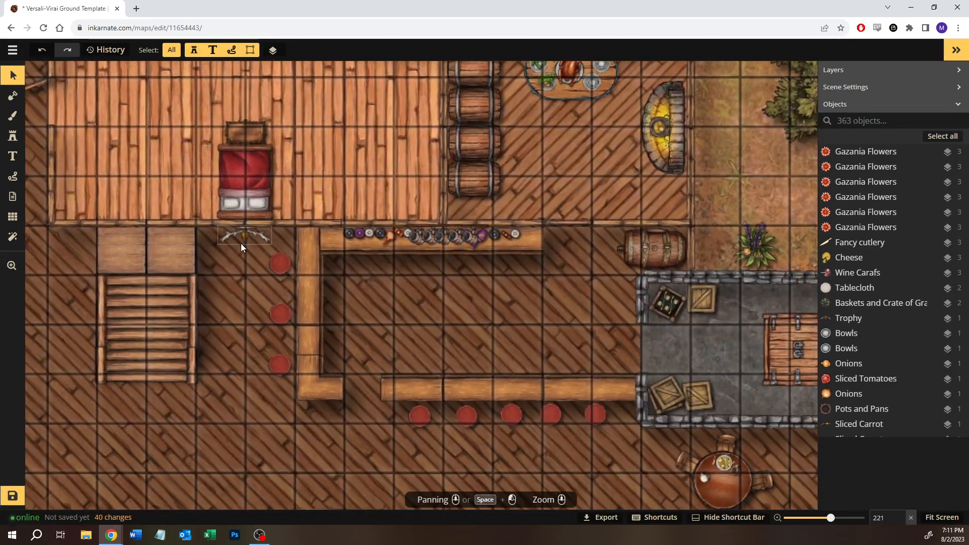
left_click(243, 242)
key("Up")
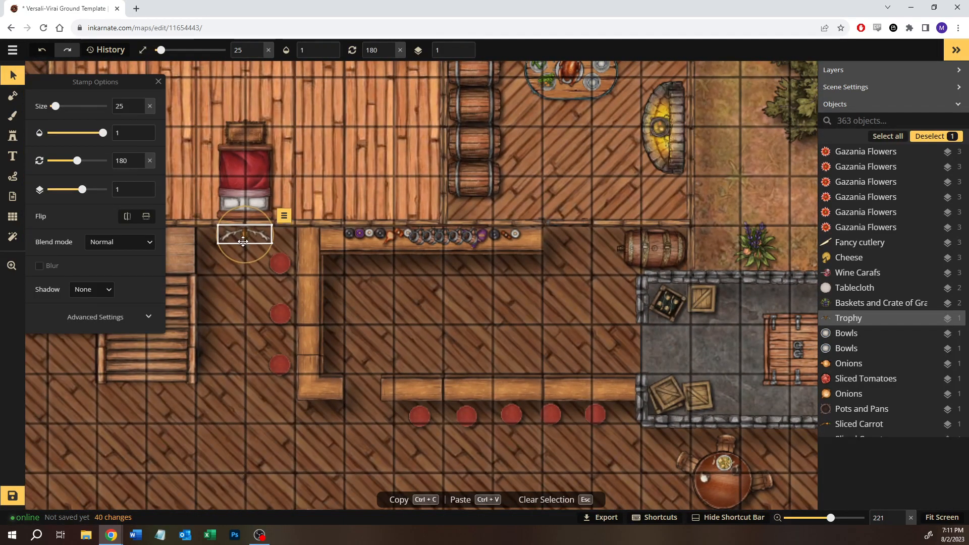
left_click(500, 335)
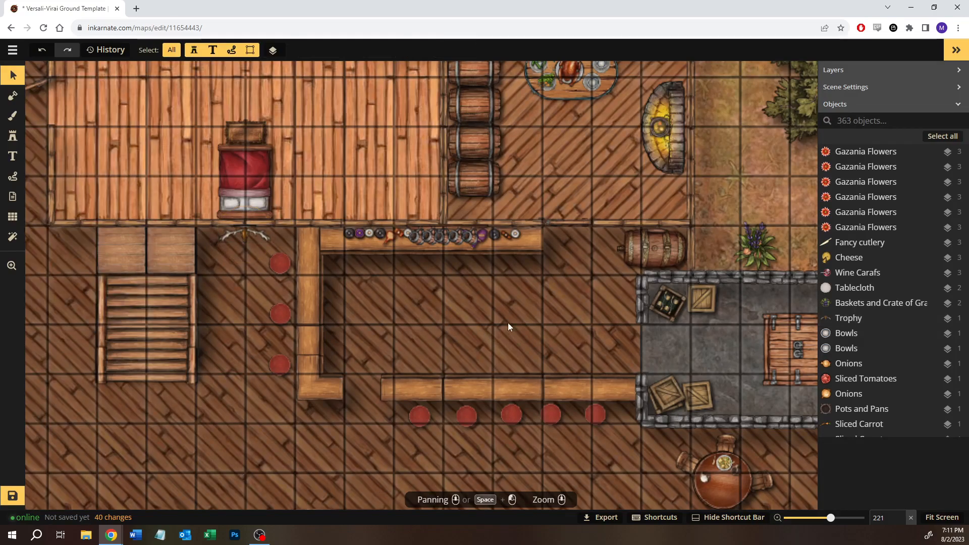
- Save the tavern map
left_click_drag(503, 328, 401, 303)
scroll(399, 303, "down", 1)
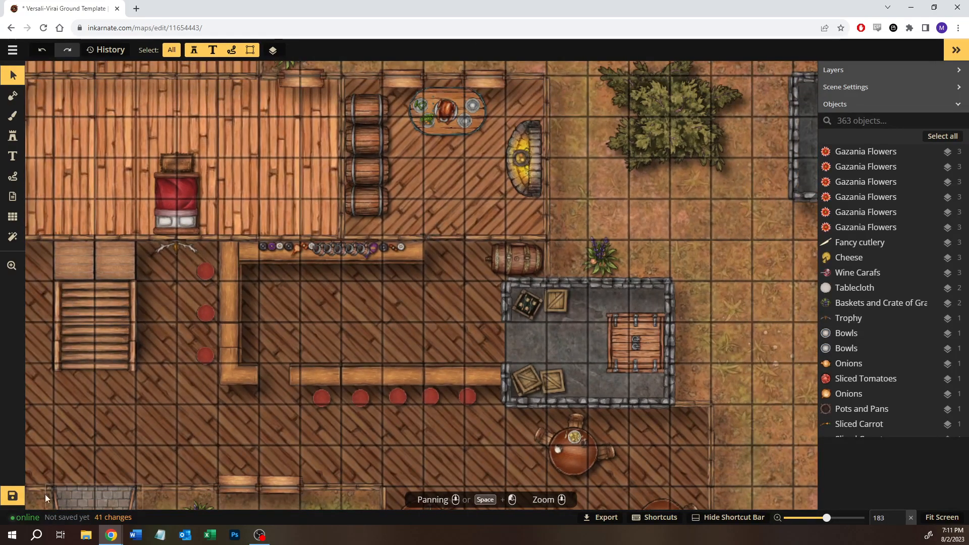
left_click(11, 498)
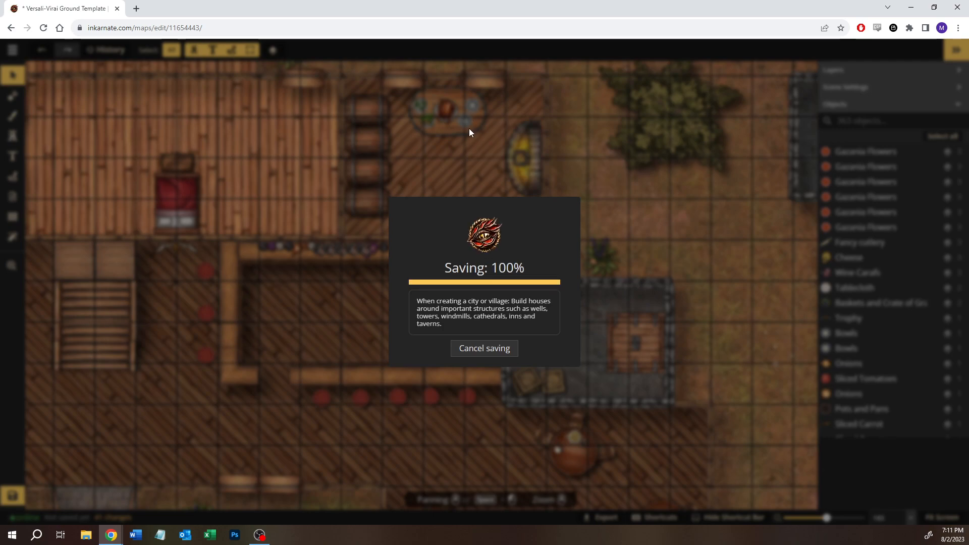
- Move the kitchen table's upper-right bowl and plate left to line up with the lower bowl, and clear the selection
scroll(480, 119, "up", 10)
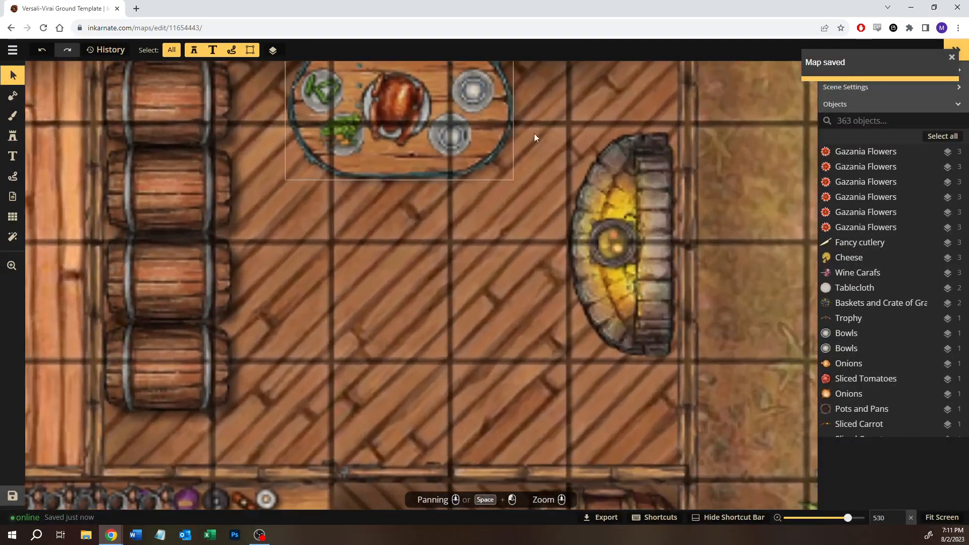
left_click_drag(533, 133, 584, 212)
left_click(525, 183)
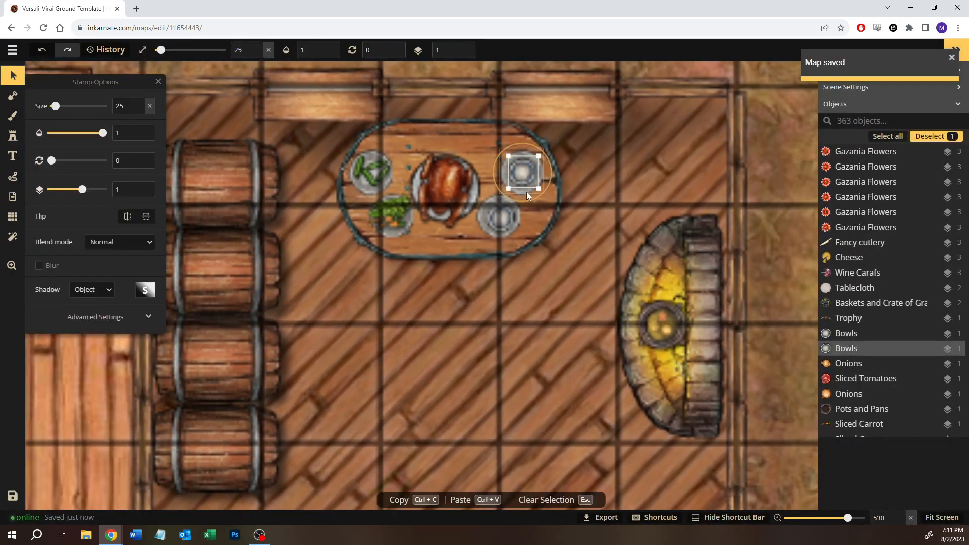
left_click(526, 192)
left_click_drag(527, 174, 504, 167)
left_click(525, 172)
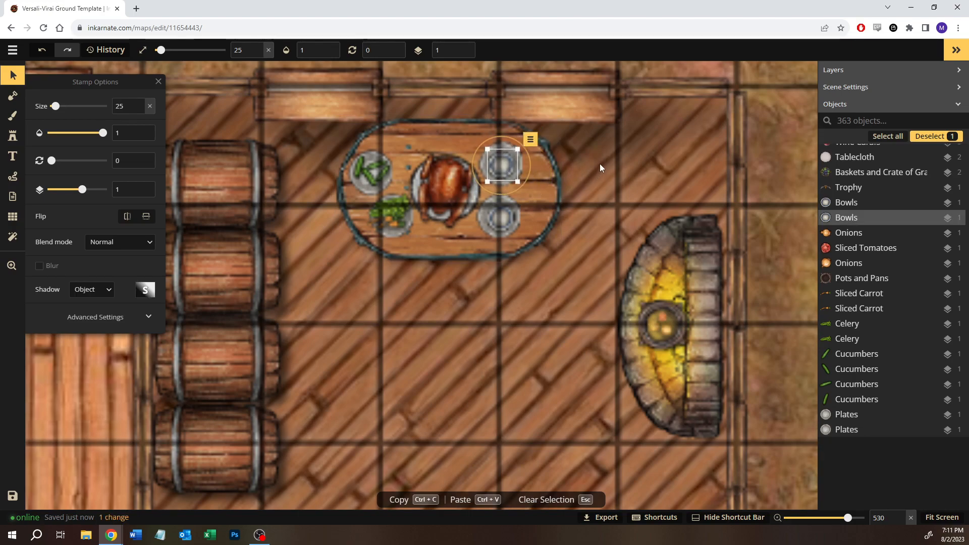
key("Escape")
- Search all Fantasy Battlemaps 2.0 stamps for "plate" and choose the second, handled Silver Platters variant from the Gothic Horror pack
left_click(12, 135)
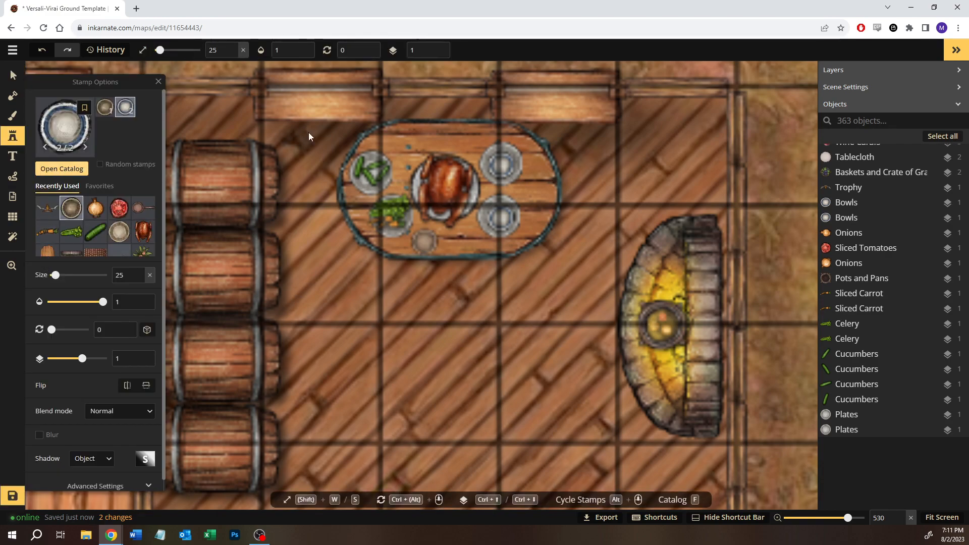
left_click(61, 168)
left_click(207, 86)
type("plate")
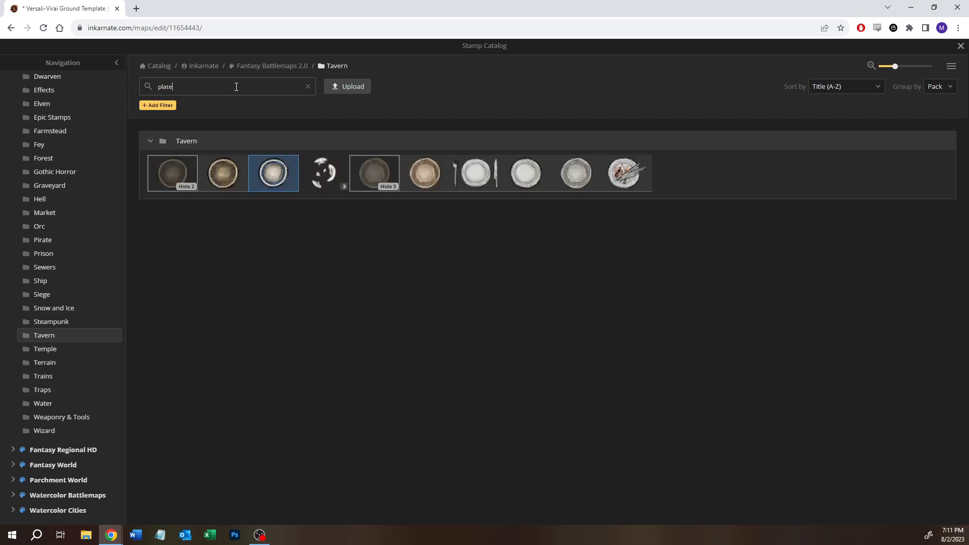
left_click(257, 64)
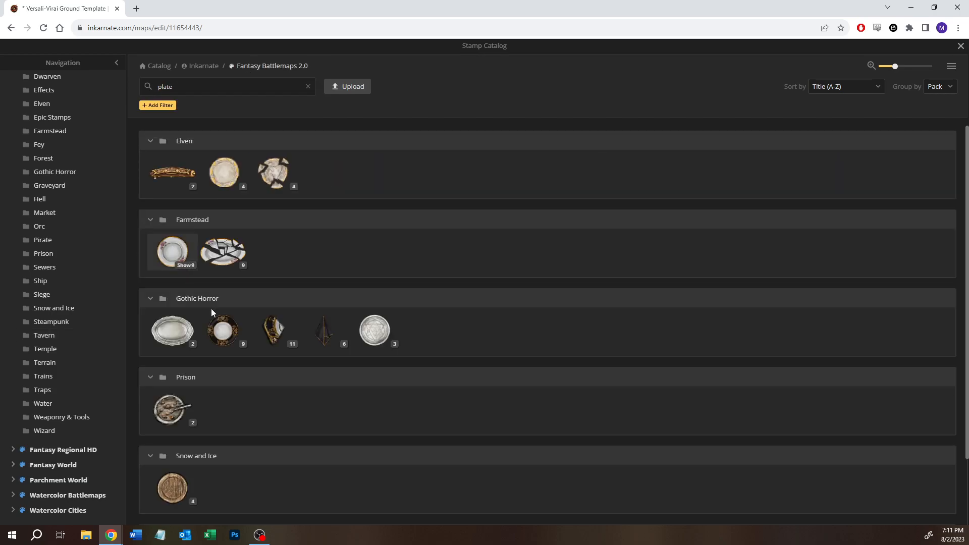
left_click(184, 344)
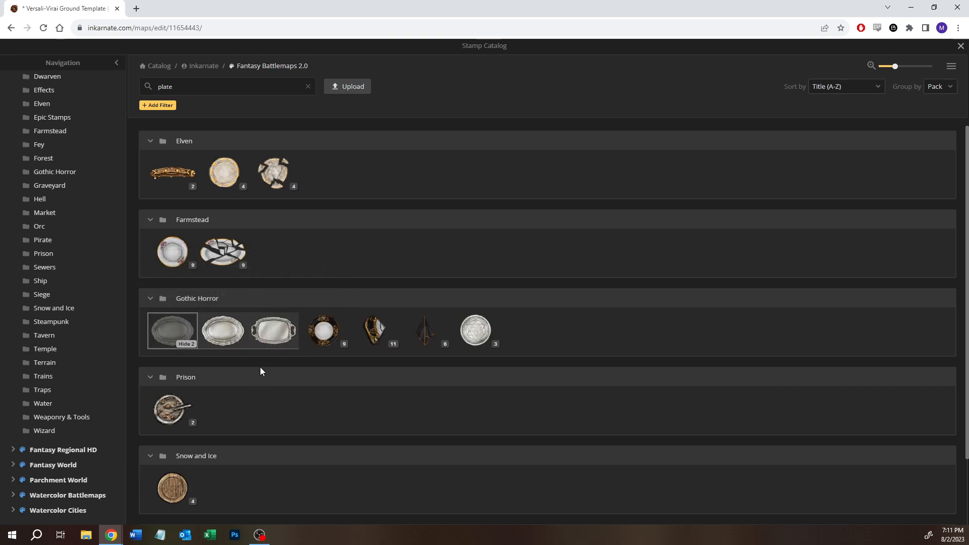
scroll(261, 365, "down", 1)
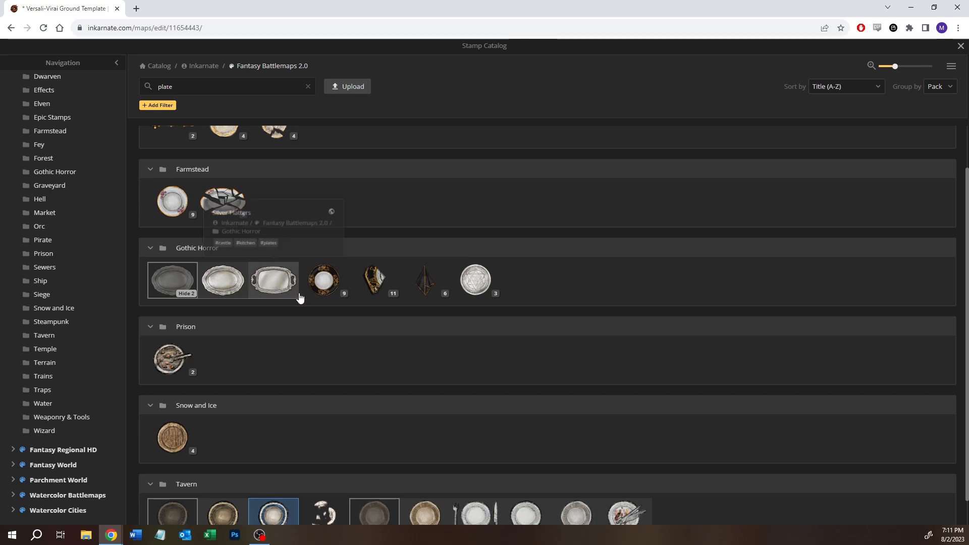
scroll(277, 327, "down", 1)
scroll(277, 326, "up", 2)
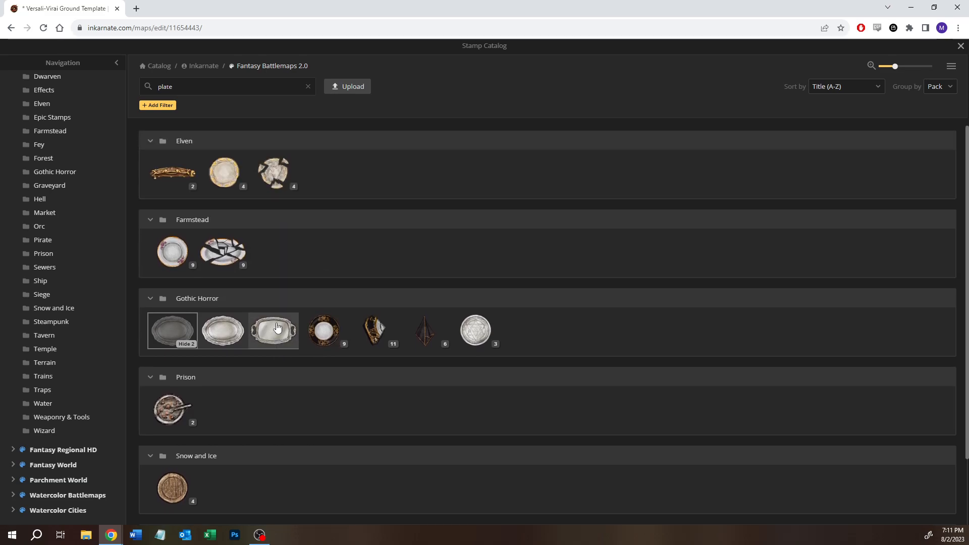
left_click(269, 336)
- Place the silver platter at the table's right end, rotated 270 degrees and resized to 21
scroll(535, 197, "up", 4)
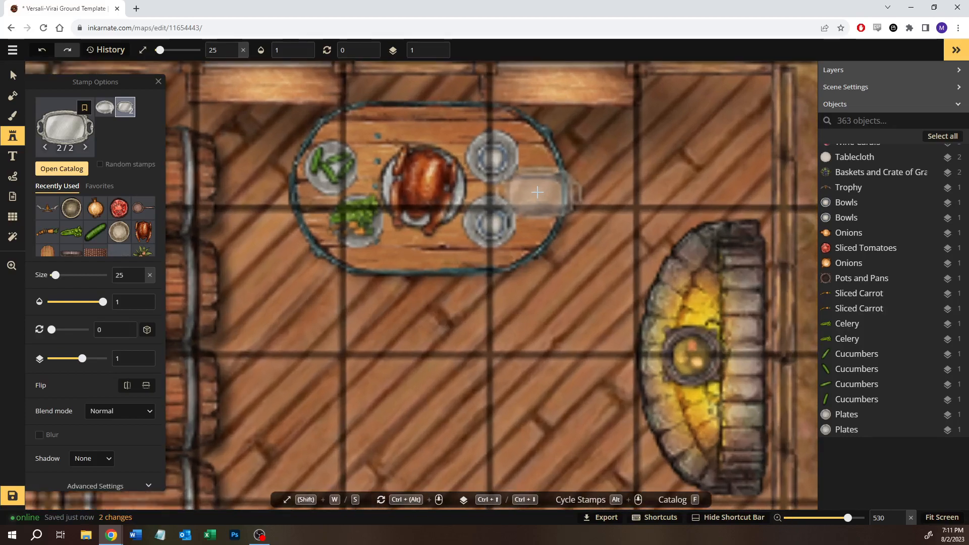
left_click(533, 186)
left_click_drag(534, 114, 399, 186)
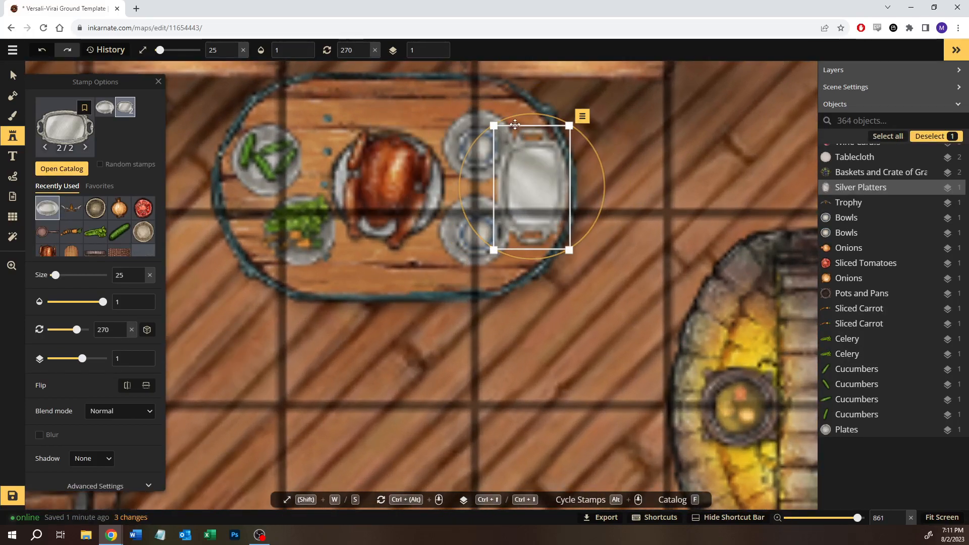
left_click_drag(495, 124, 501, 150)
left_click_drag(535, 195, 535, 186)
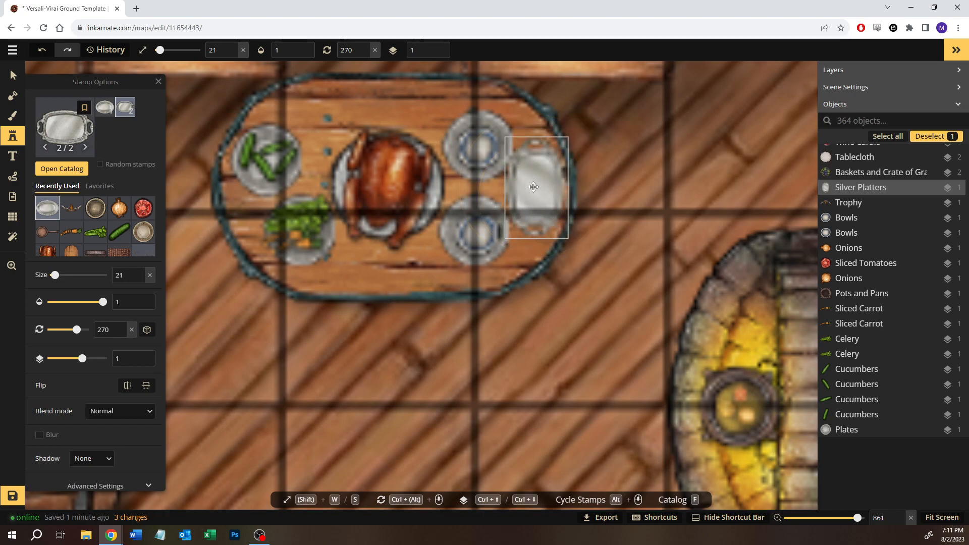
- Open the silver platter's advanced color settings and set its contrast to 80
scroll(93, 465, "down", 1)
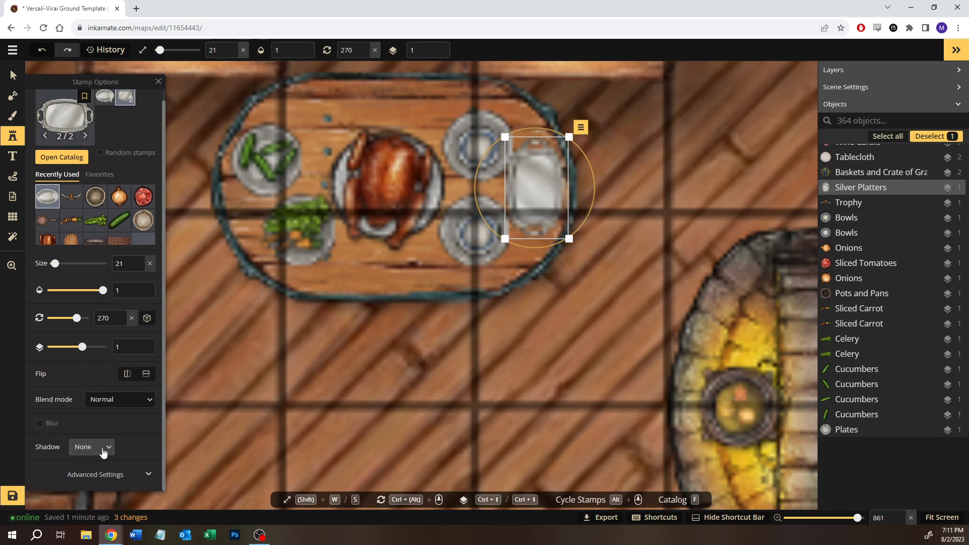
left_click(94, 474)
scroll(105, 434, "down", 2)
scroll(108, 421, "down", 1)
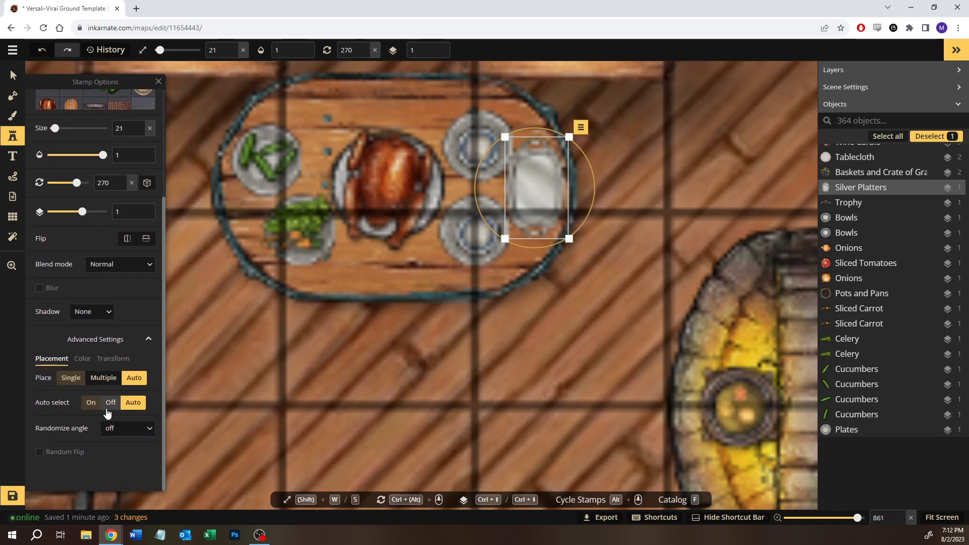
left_click(88, 363)
mouse_move(64, 449)
left_mouse_down()
mouse_move(99, 455)
mouse_move(53, 446)
mouse_move(78, 449)
mouse_move(67, 448)
left_mouse_up()
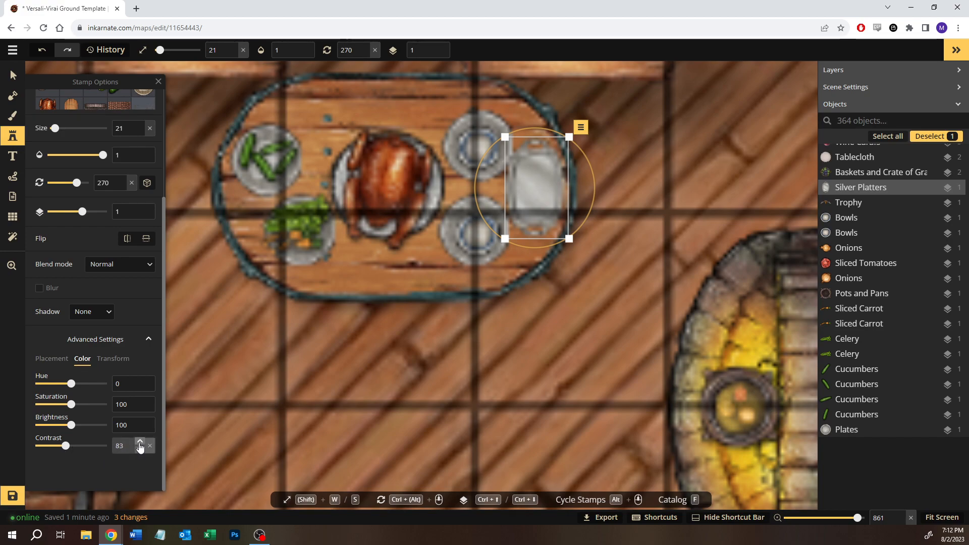
left_click(139, 444)
left_click(140, 443)
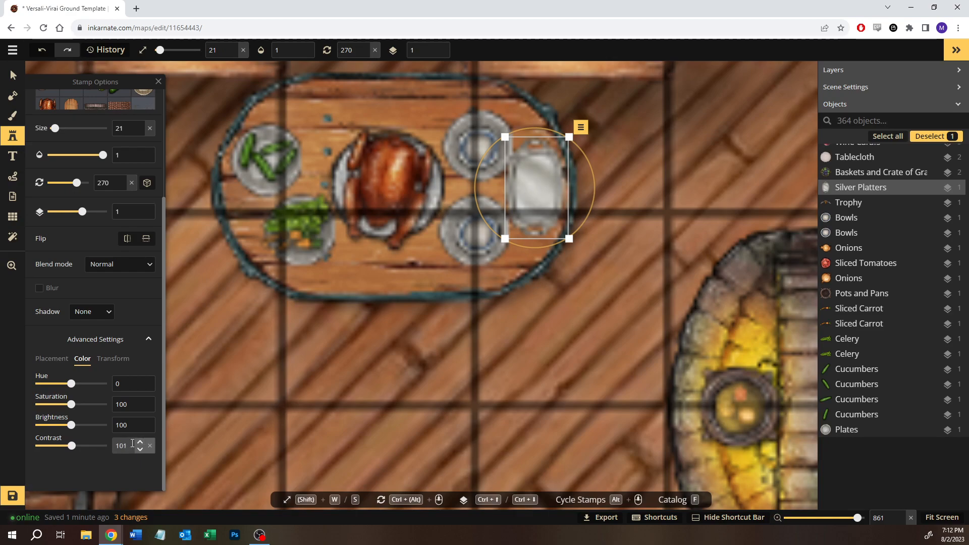
type("100")
key("BackSpace")
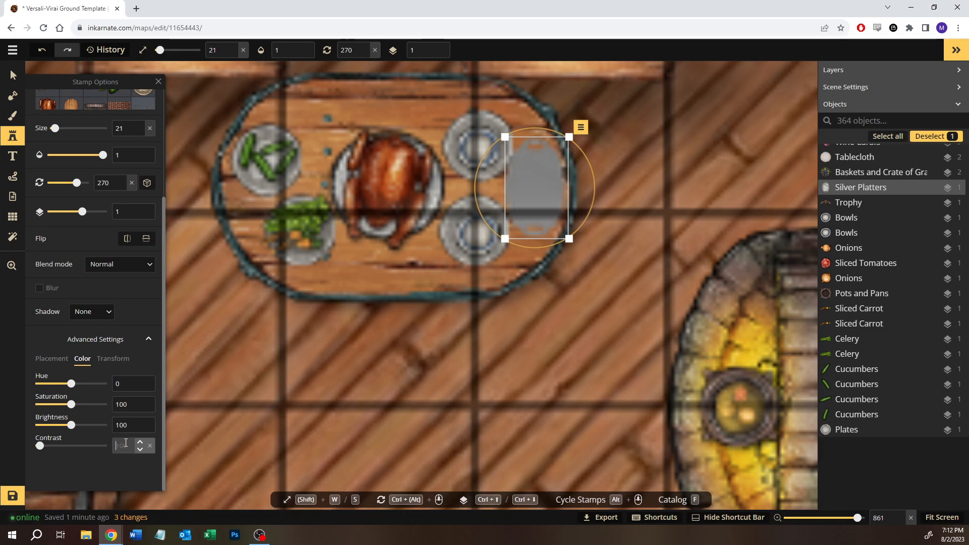
type("80")
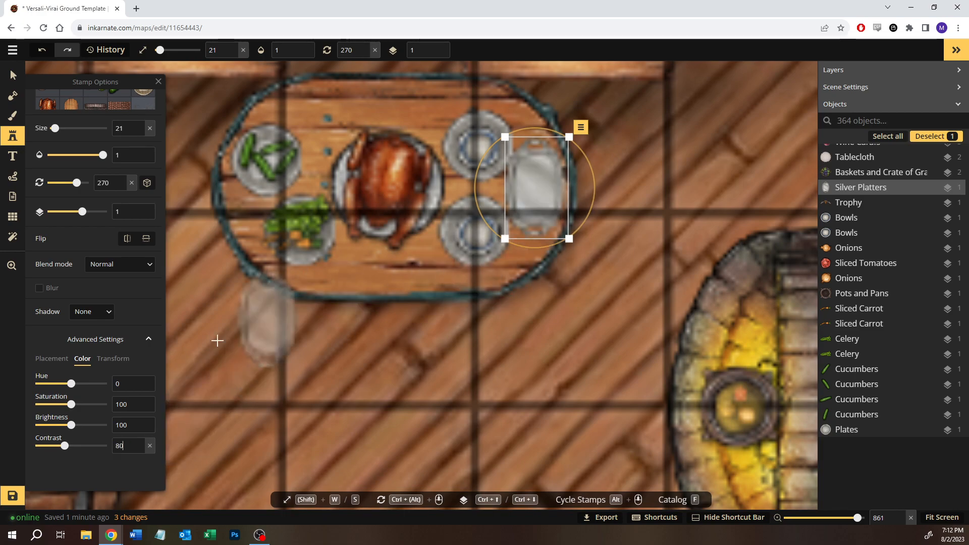
- Set the silver platter's color saturation to 160
left_click_drag(70, 410, 58, 409)
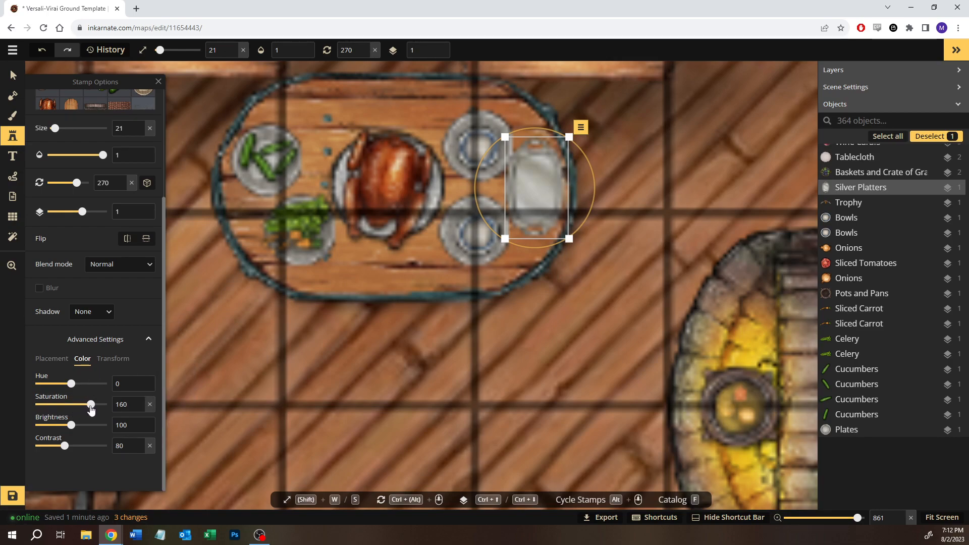
left_click_drag(91, 410, 92, 409)
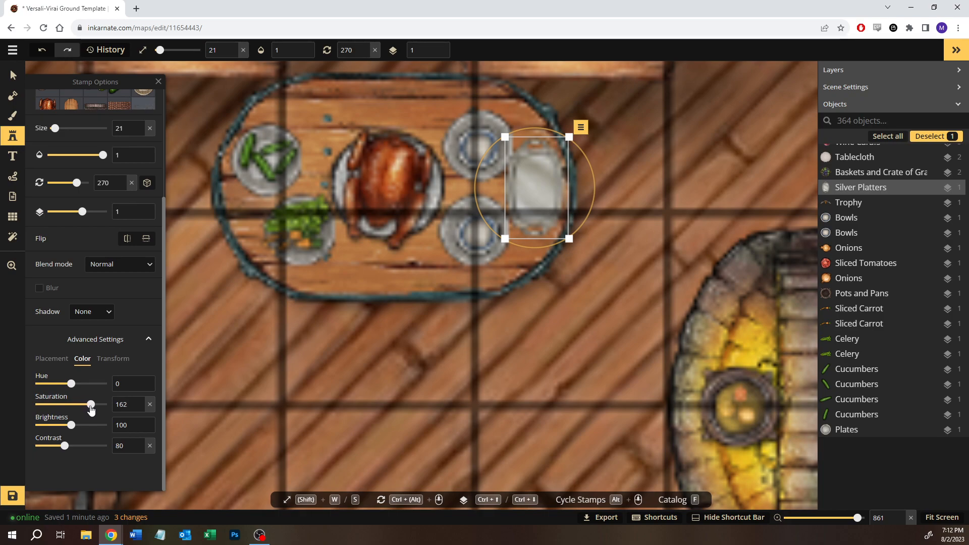
left_click_drag(90, 409, 92, 410)
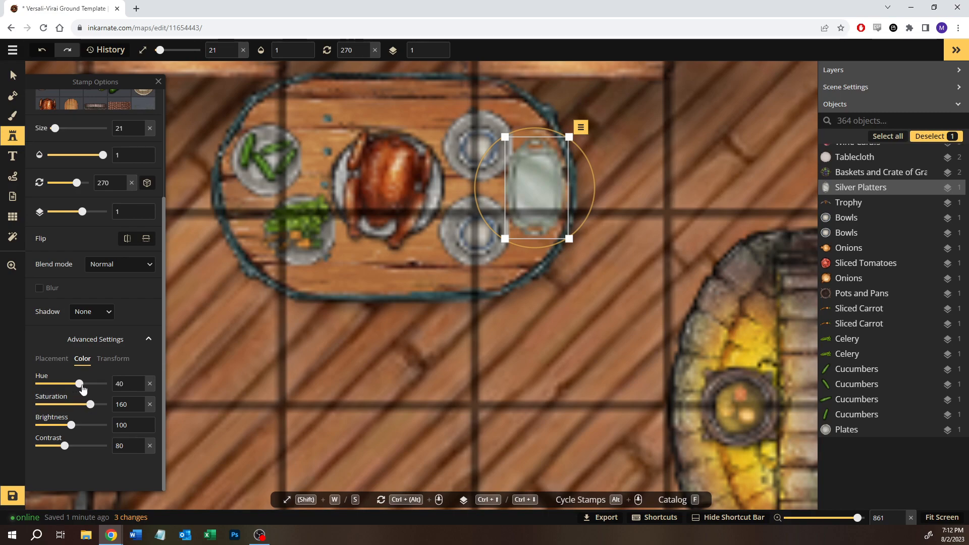
- Set the silver platter's hue to -31
left_click_drag(100, 387, 51, 385)
left_click(13, 75)
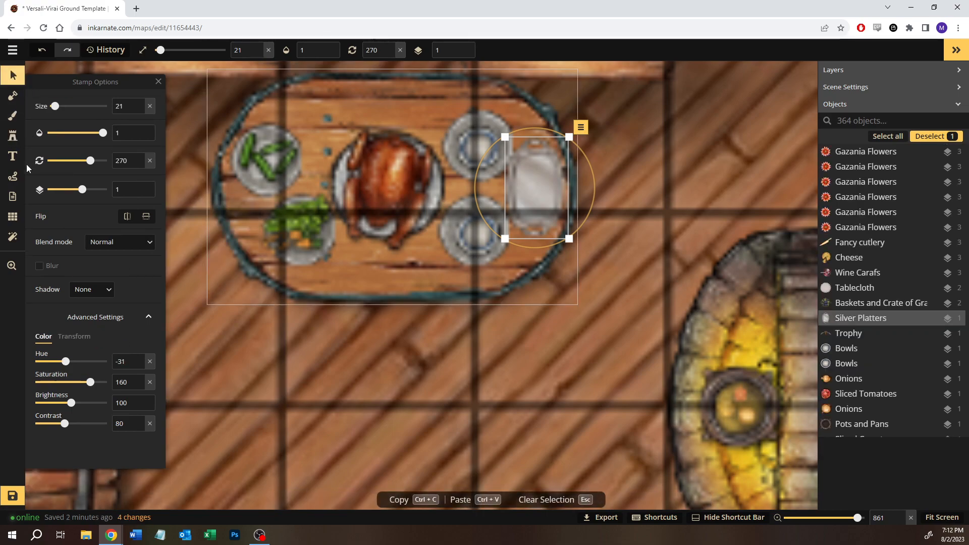
- Search the Fantasy Battlemaps 2.0 stamps for "bread" and choose the sliced Bread stamp from the Farmstead pack
left_click(13, 136)
left_click(62, 169)
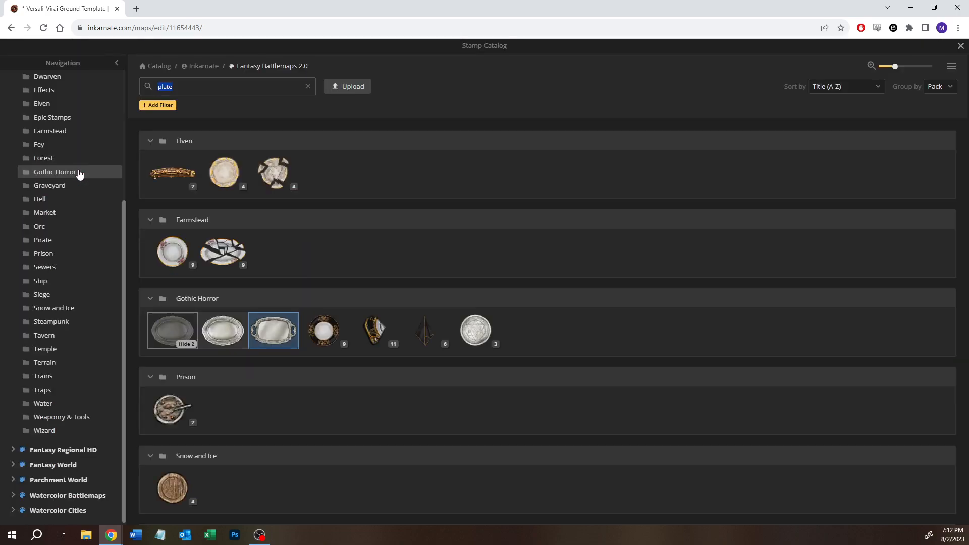
type("brad")
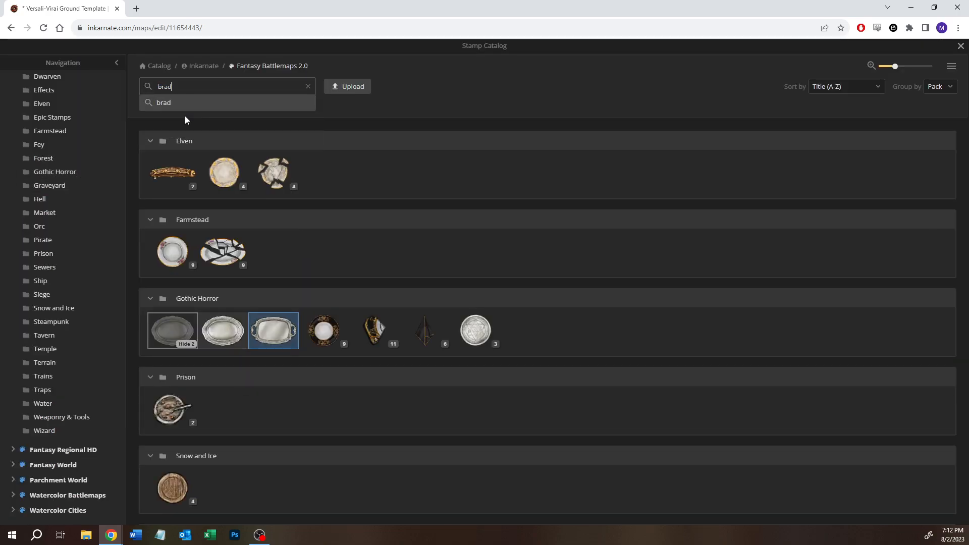
key("Return")
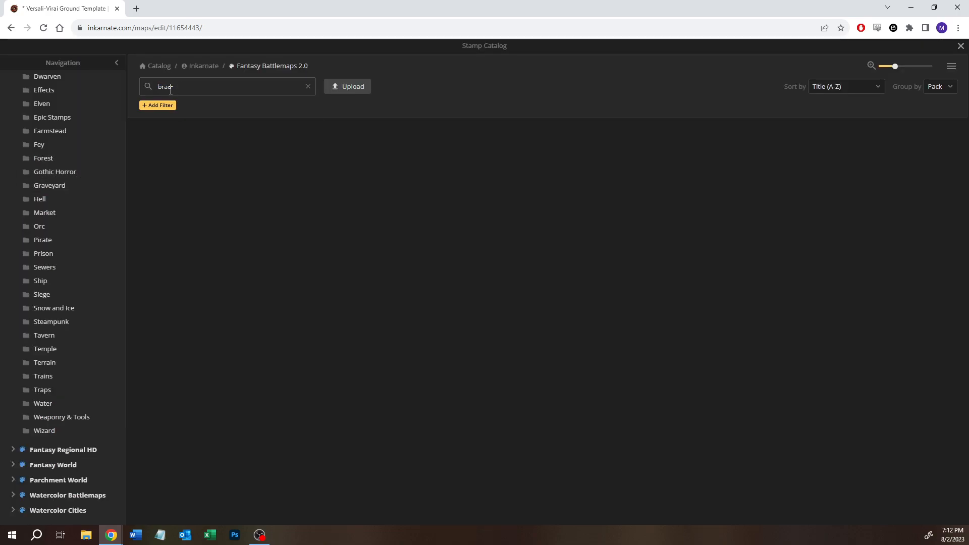
left_click(166, 90)
type("e")
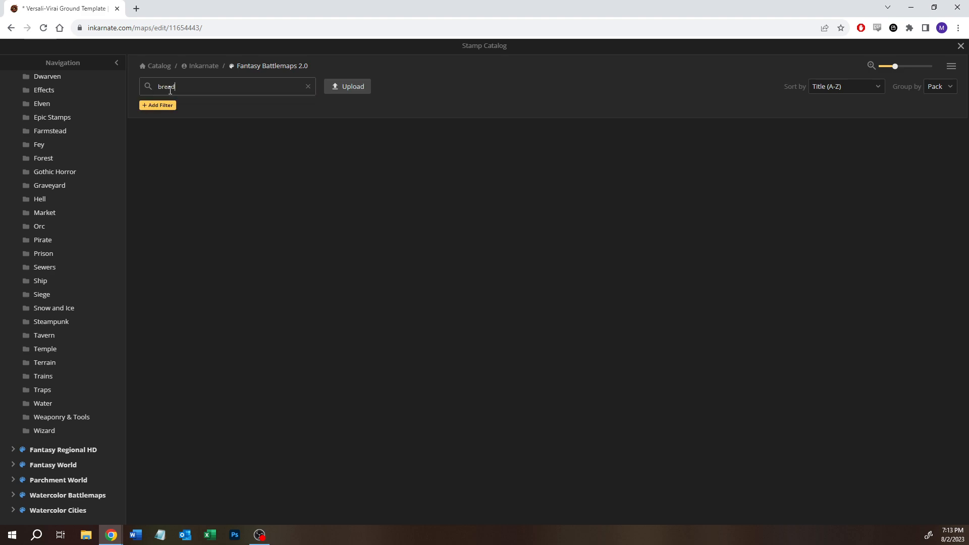
key("Return")
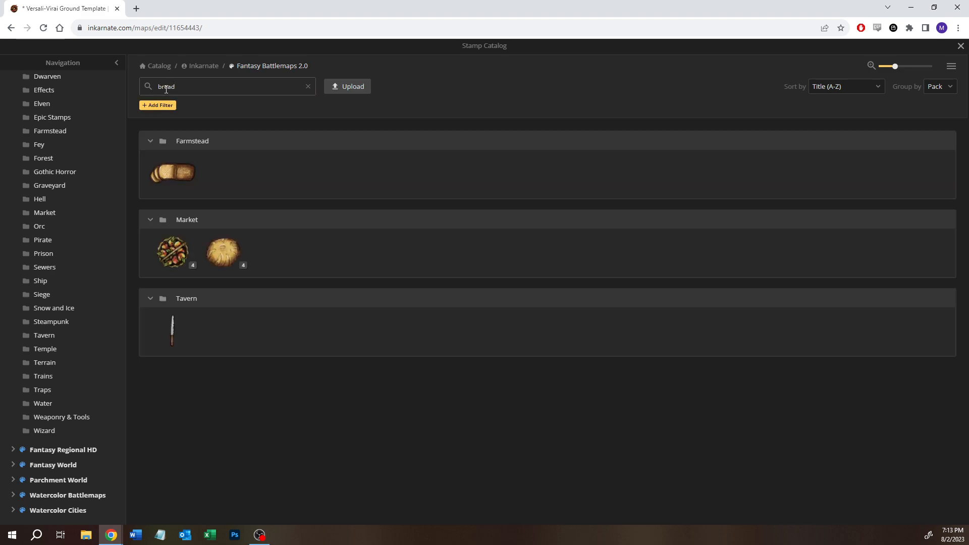
left_click(174, 176)
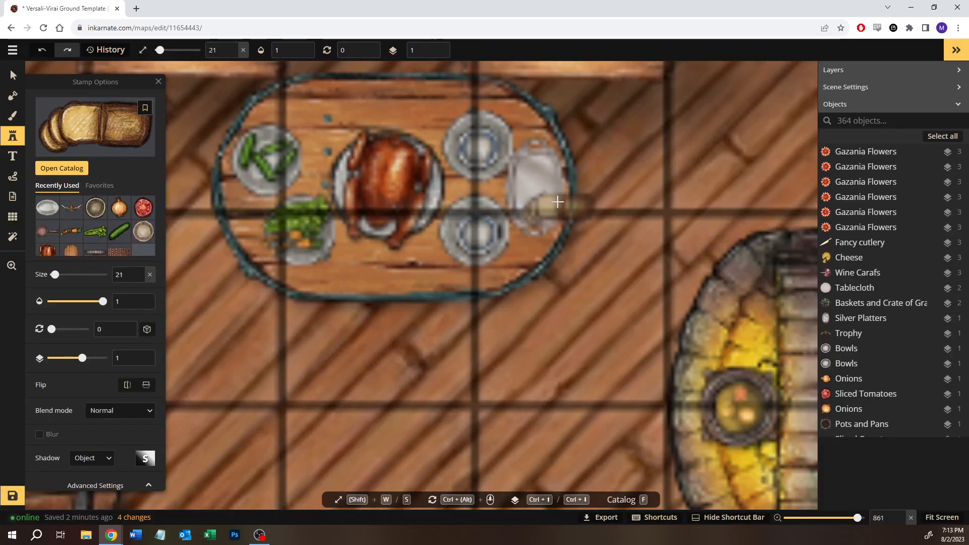
- Place the bread on the silver platter at size 21, rotated 90 degrees
left_click(542, 189)
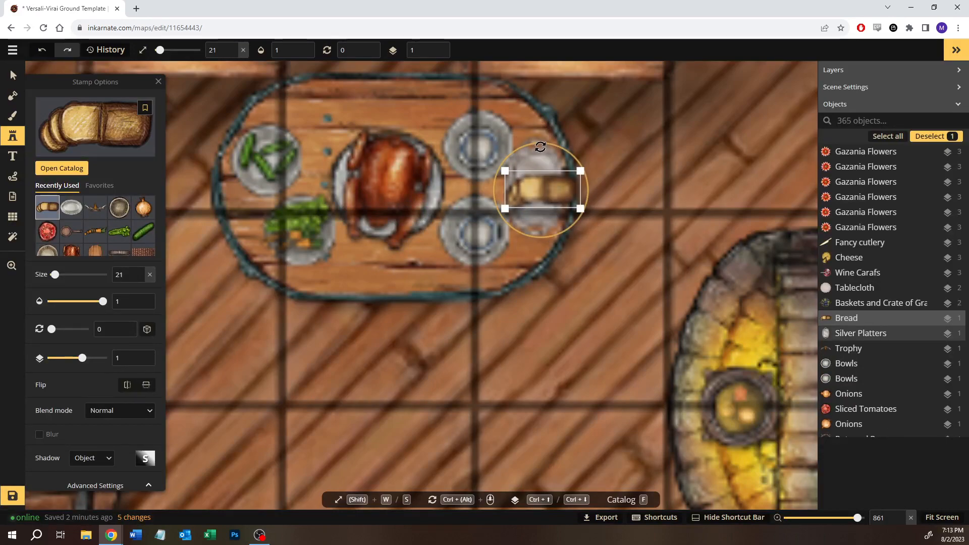
scroll(540, 155, "down", 5)
scroll(447, 171, "down", 8)
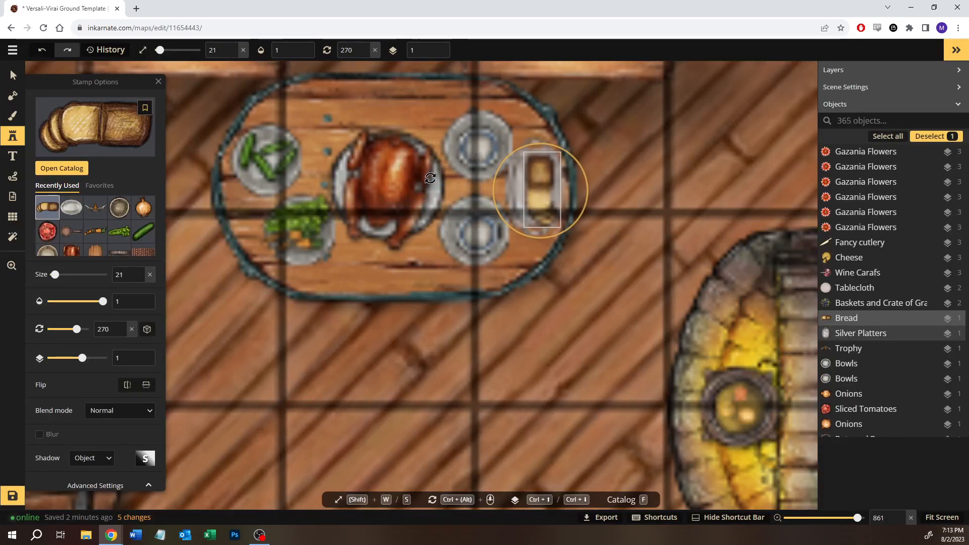
scroll(631, 251, "down", 5)
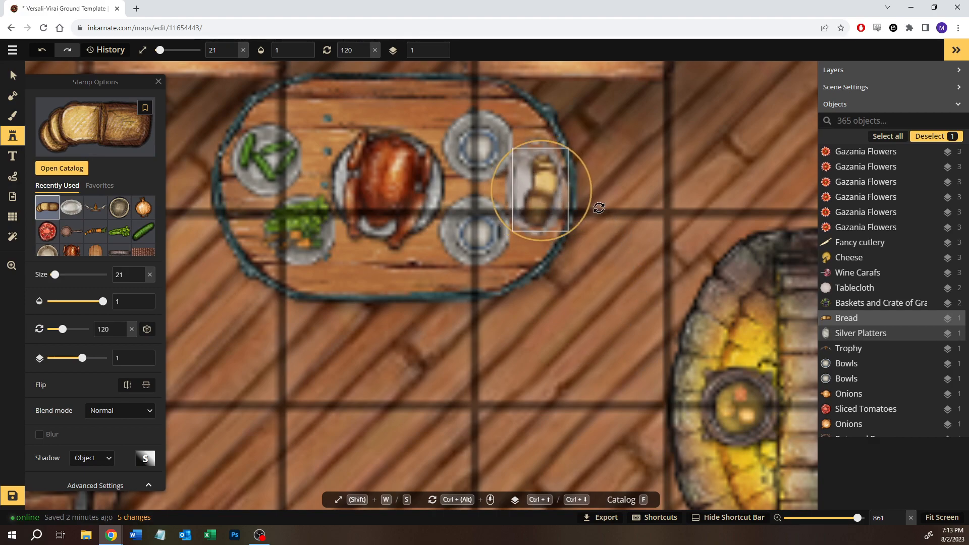
left_click_drag(571, 188, 571, 188)
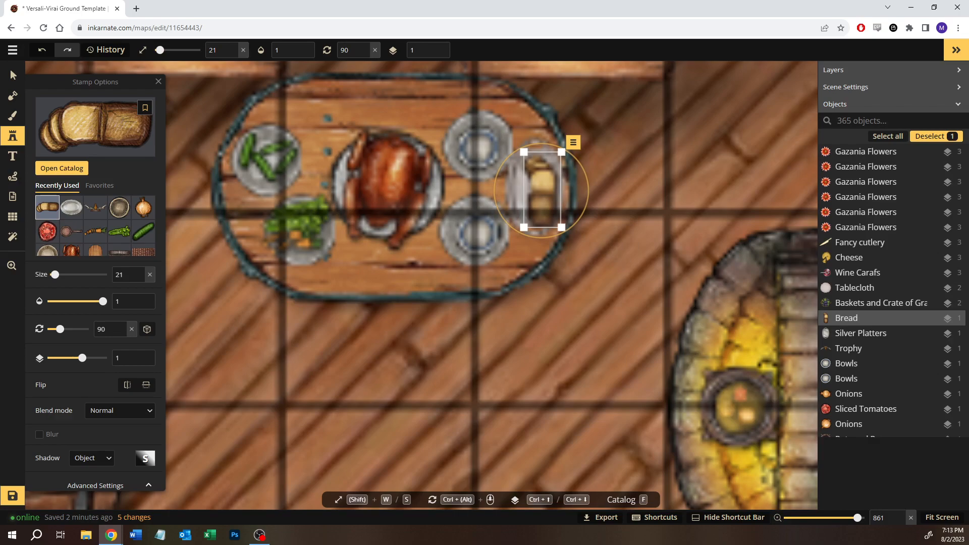
left_click(15, 79)
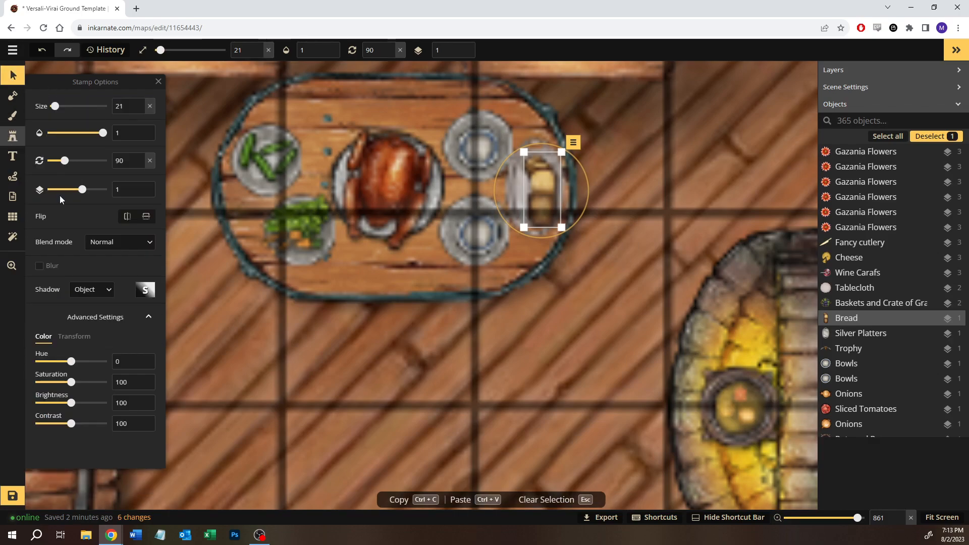
- Choose the Breadknife stamp from the Tavern pack and place it on the silver platter beside the bread at size 21
left_click(13, 136)
left_click(53, 174)
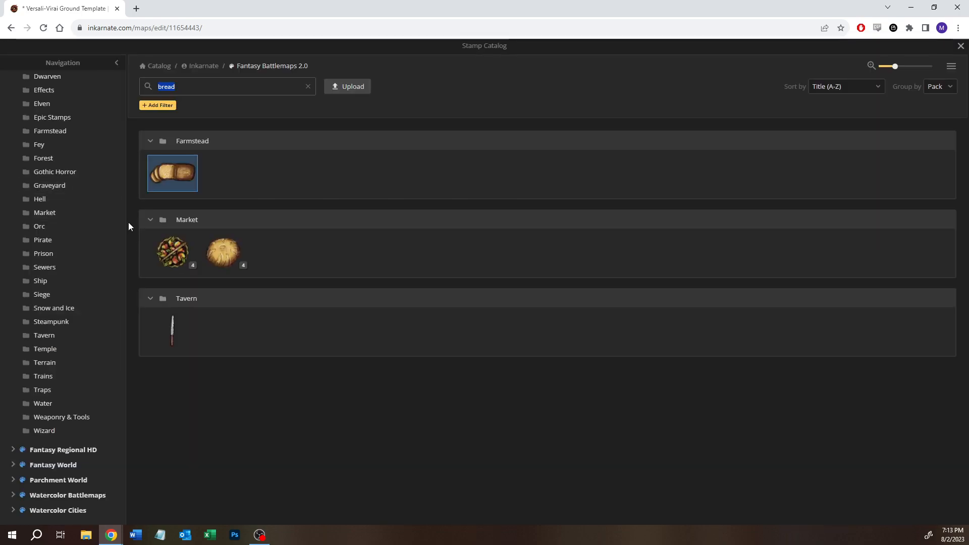
left_click(173, 339)
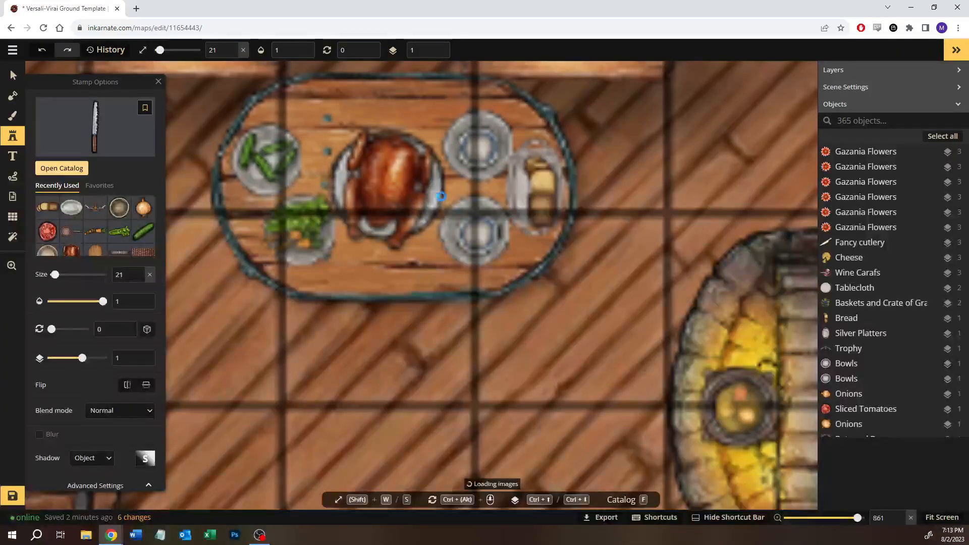
left_click(516, 189)
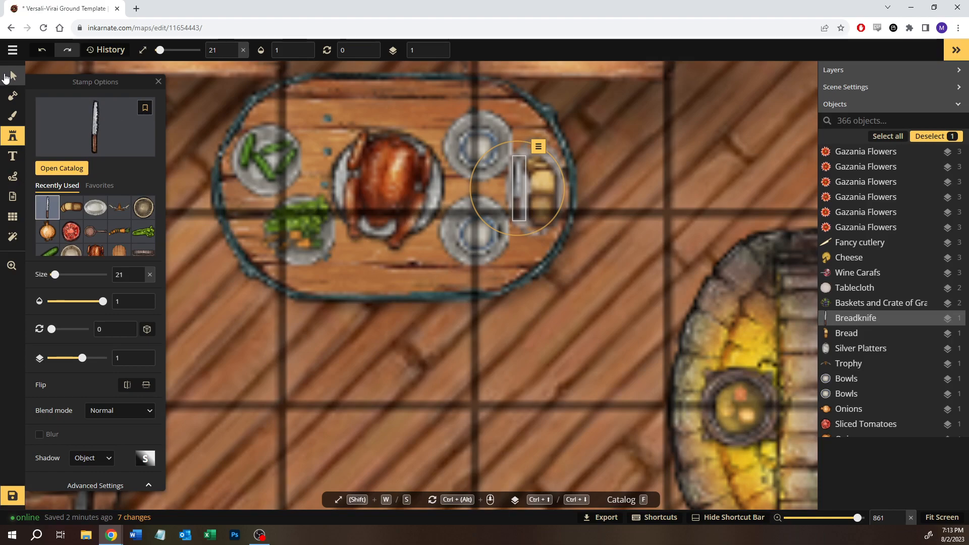
left_click(6, 76)
- Save the map
scroll(485, 312, "down", 8)
scroll(482, 308, "down", 5)
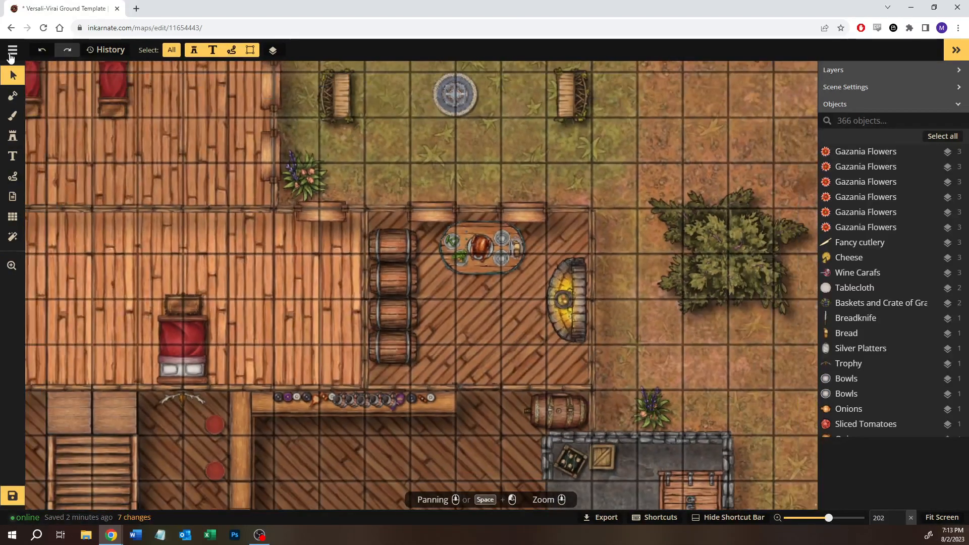
left_click(13, 494)
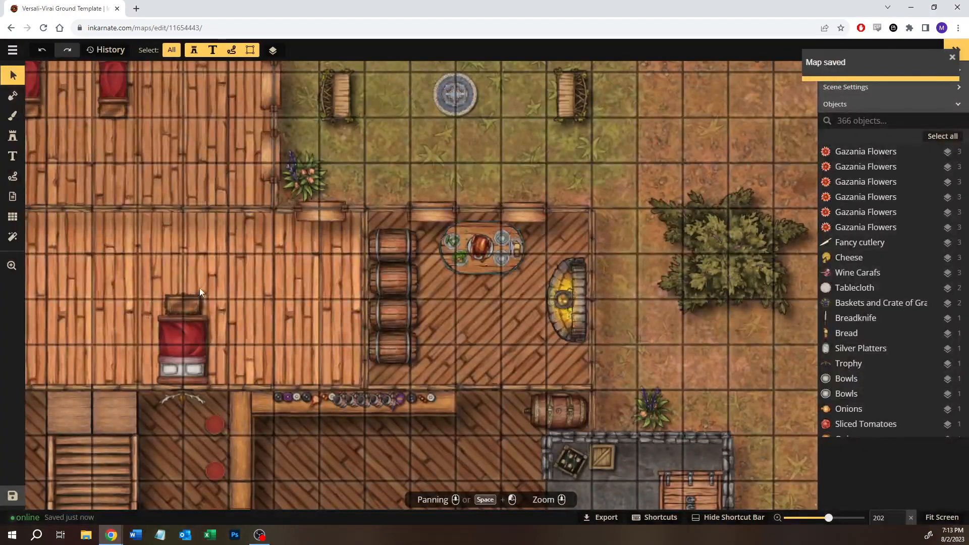
- Rotate the larger dresser cabinet to 270 degrees and move it against the north wall of the northwest bedroom
left_click_drag(235, 297, 292, 234)
scroll(295, 237, "down", 2)
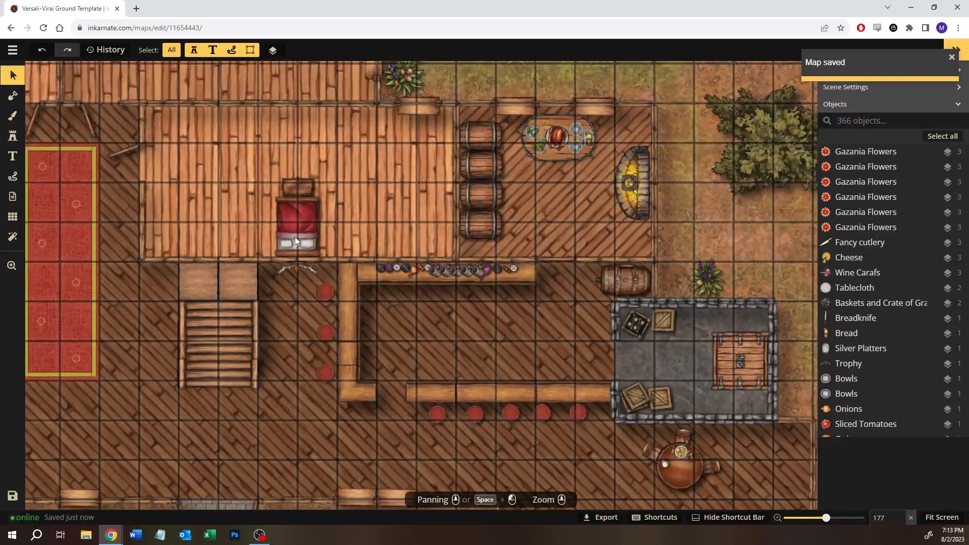
left_click_drag(270, 166, 604, 335)
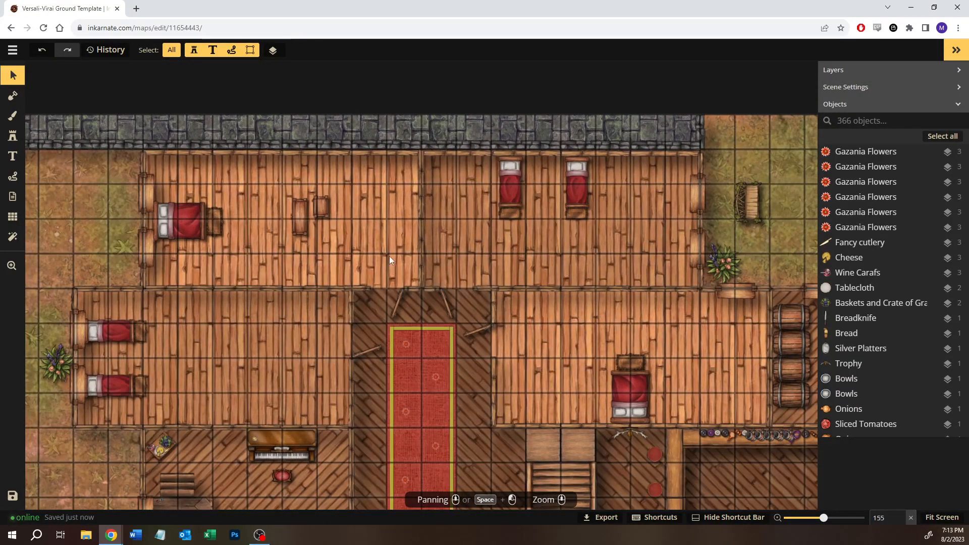
left_click(309, 220)
left_click_drag(295, 190, 211, 231)
left_click_drag(299, 221, 266, 164)
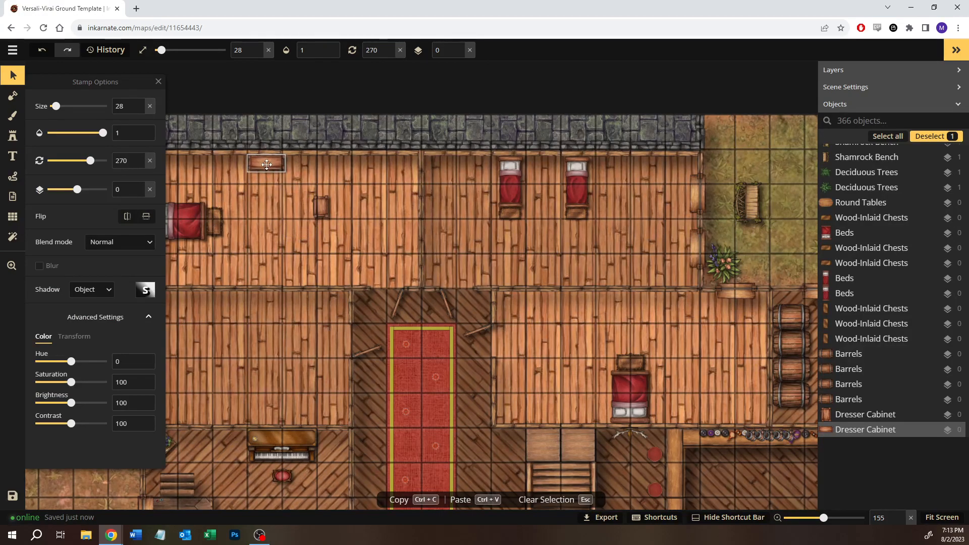
left_click(335, 192)
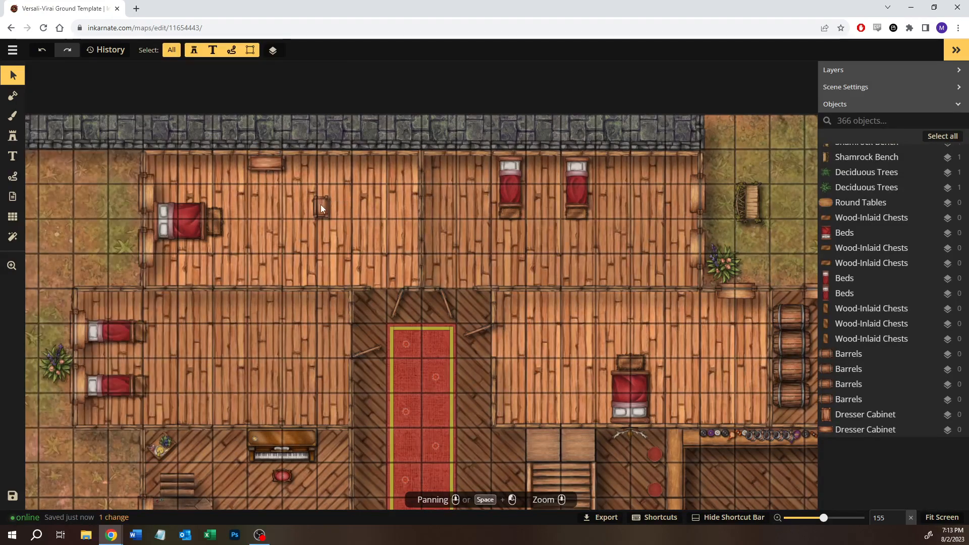
- Rotate the smaller dresser cabinet to 270 degrees and place it against the north wall, just east of the larger one
left_click(321, 205)
left_click_drag(321, 192, 301, 162)
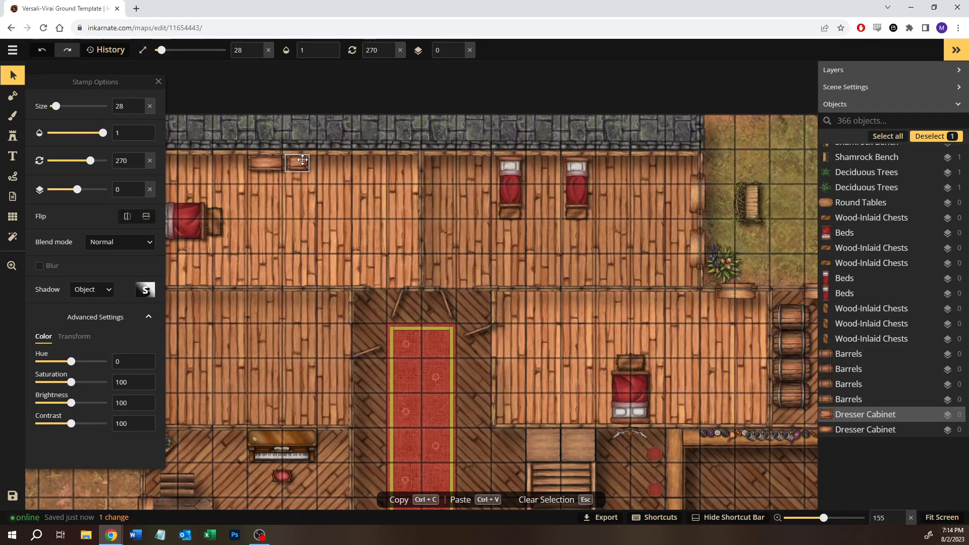
left_click_drag(303, 160, 303, 161)
left_click(316, 225)
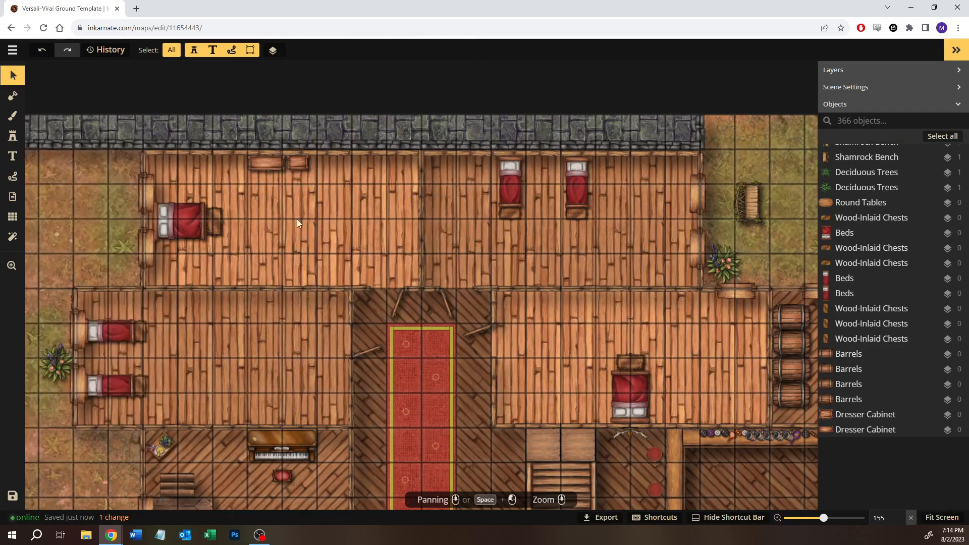
- Copy the larger dresser cabinet into the southwest bedroom, rotated to 90 degrees and set against the south wall
left_click(273, 159)
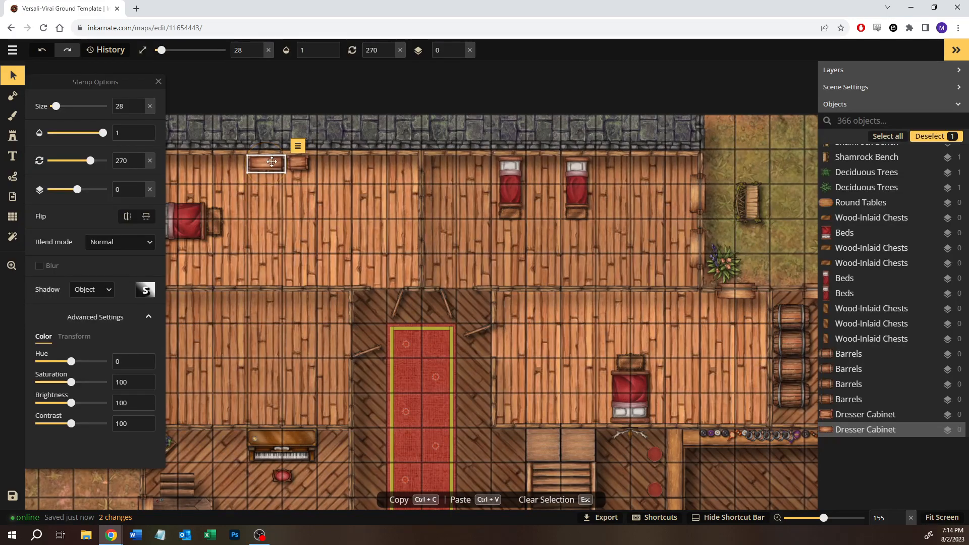
key("ctrl+c")
key("ctrl+v")
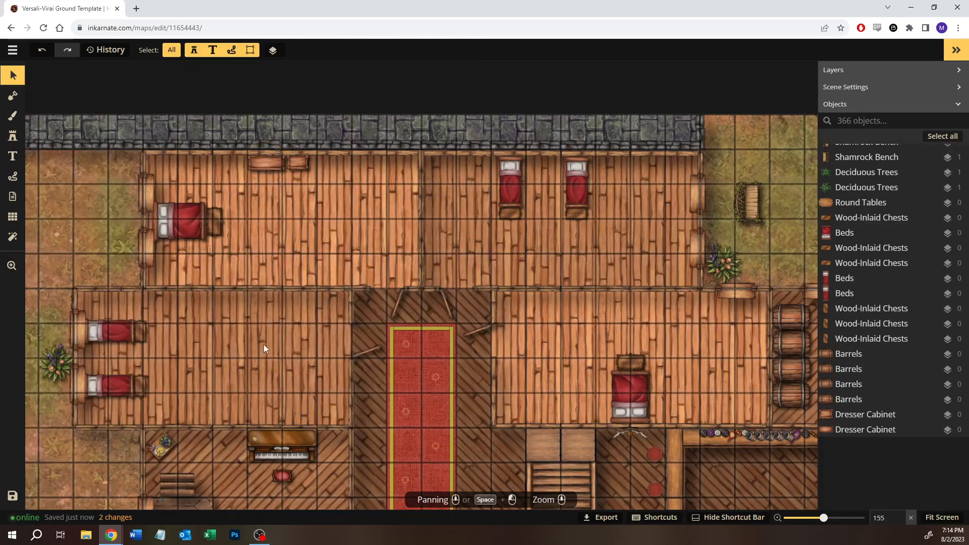
left_click(262, 344)
left_click_drag(245, 327, 233, 419)
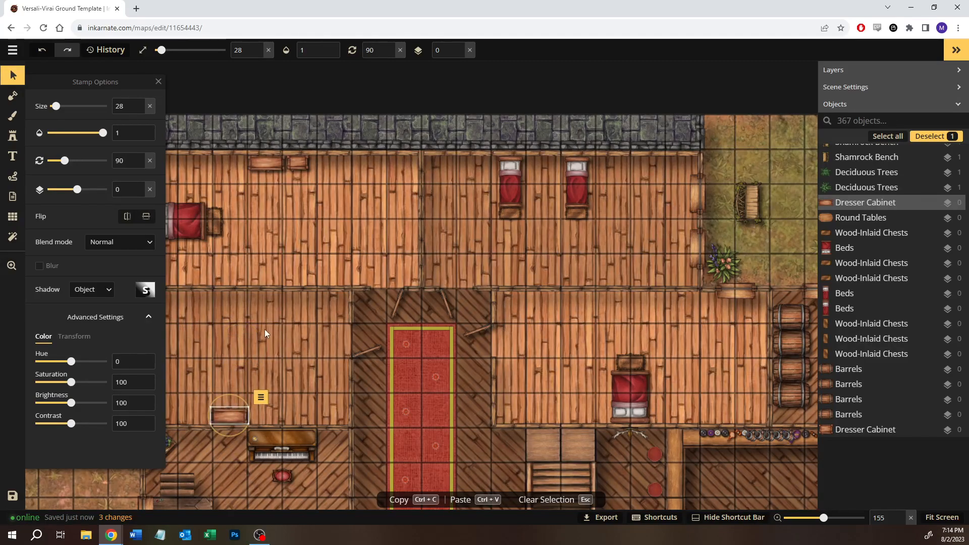
left_click(252, 358)
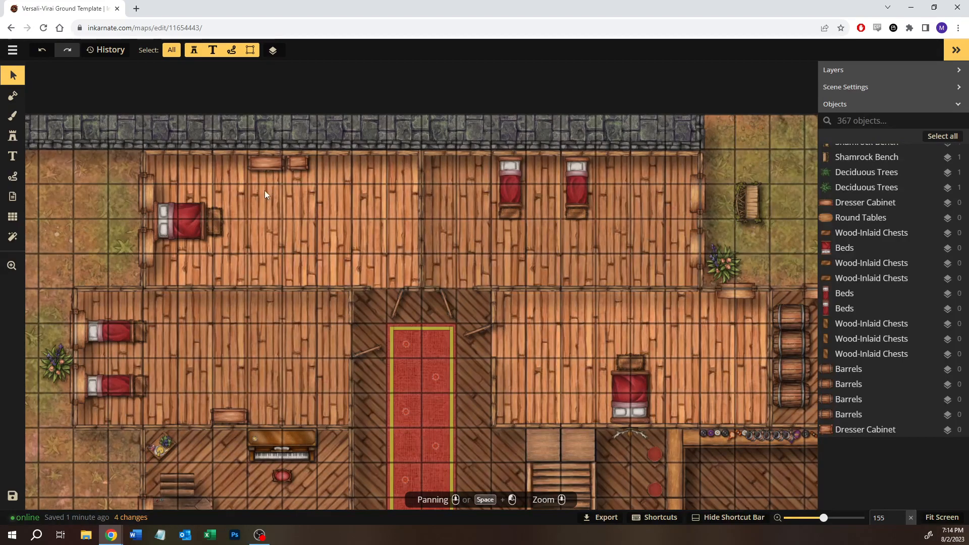
- Copy both northwest dresser cabinets into the two-bed northeast bedroom, rotated to 90 degrees and set against the south wall
left_click(309, 162)
left_click(571, 251)
key("ctrl+v")
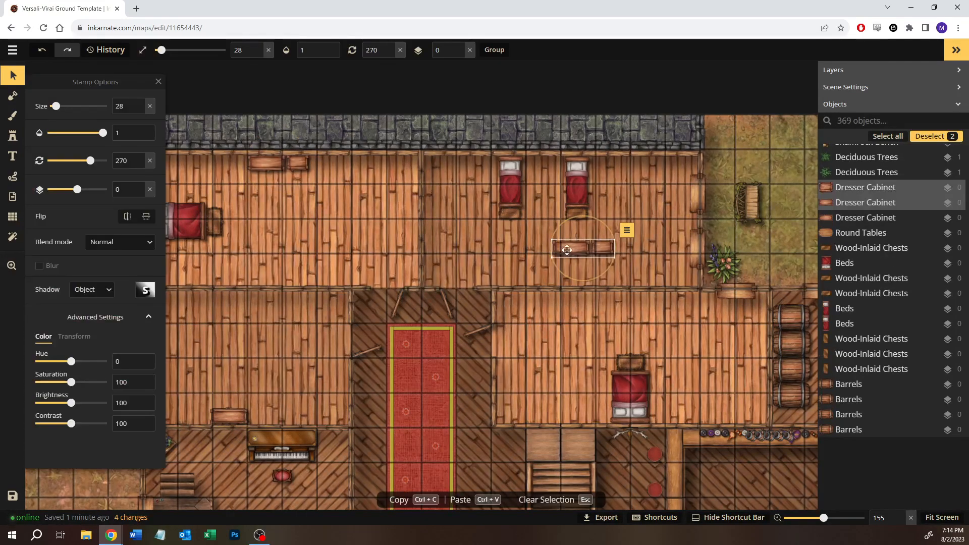
left_click_drag(618, 230, 578, 349)
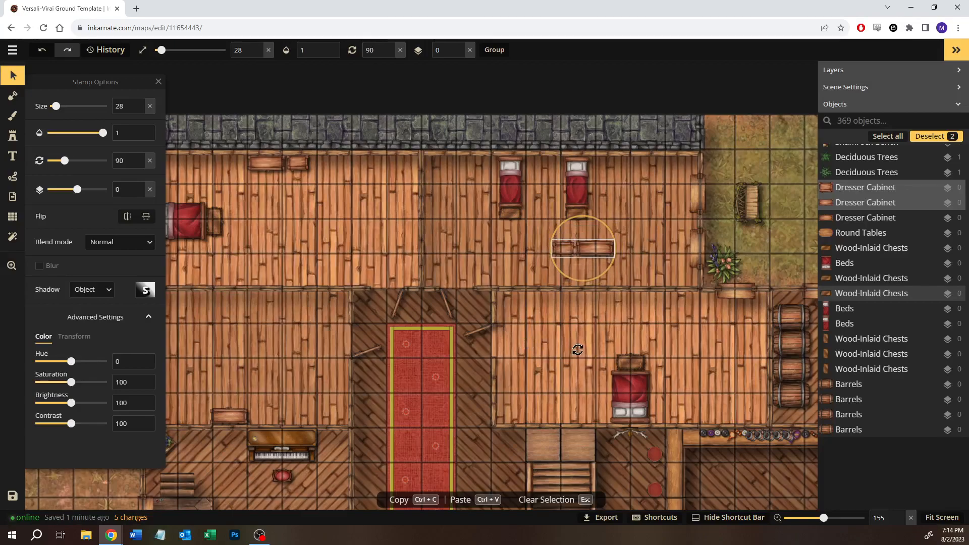
left_click_drag(589, 248, 565, 277)
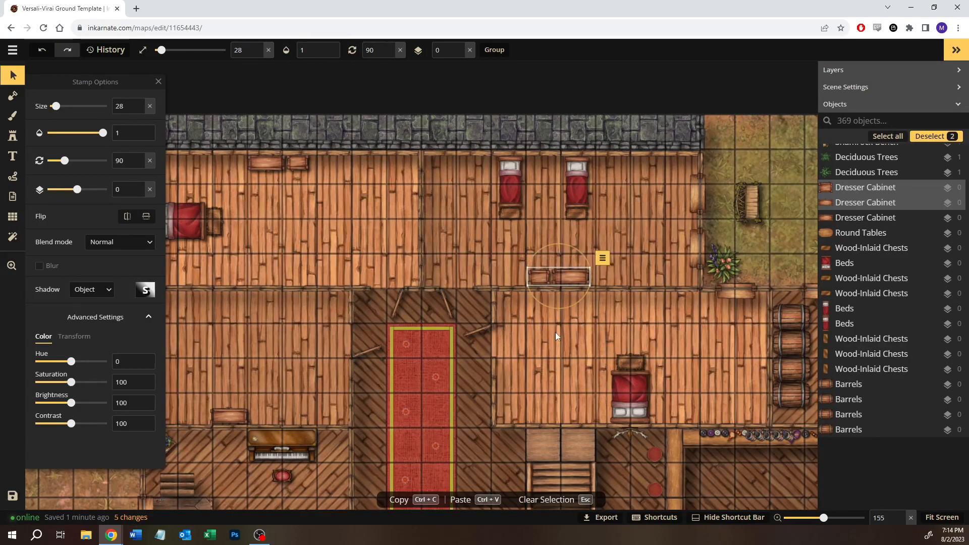
left_click(555, 332)
- Copy the smaller dresser cabinet into the southeast bedroom, rotated to 90 degrees and set against the south wall west of the bed
left_click(237, 411)
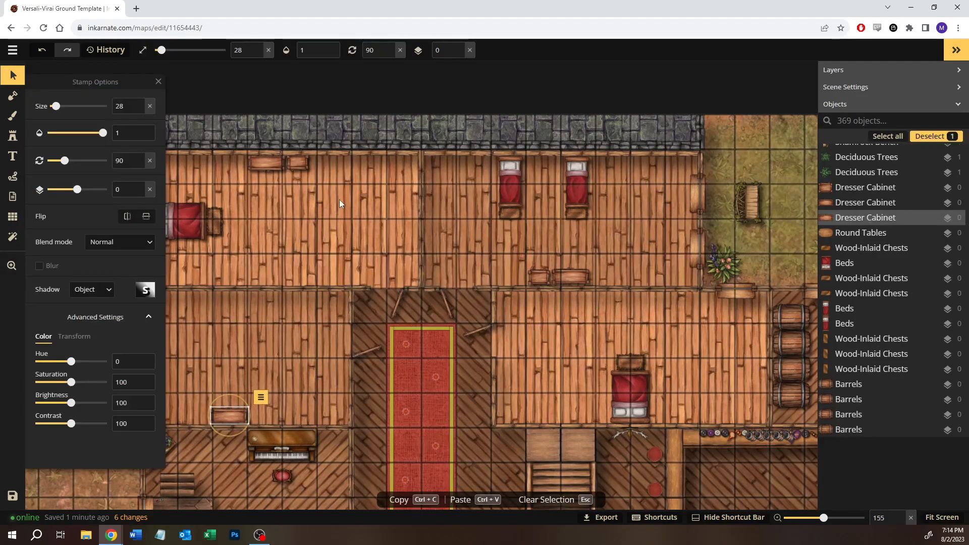
left_click(306, 165)
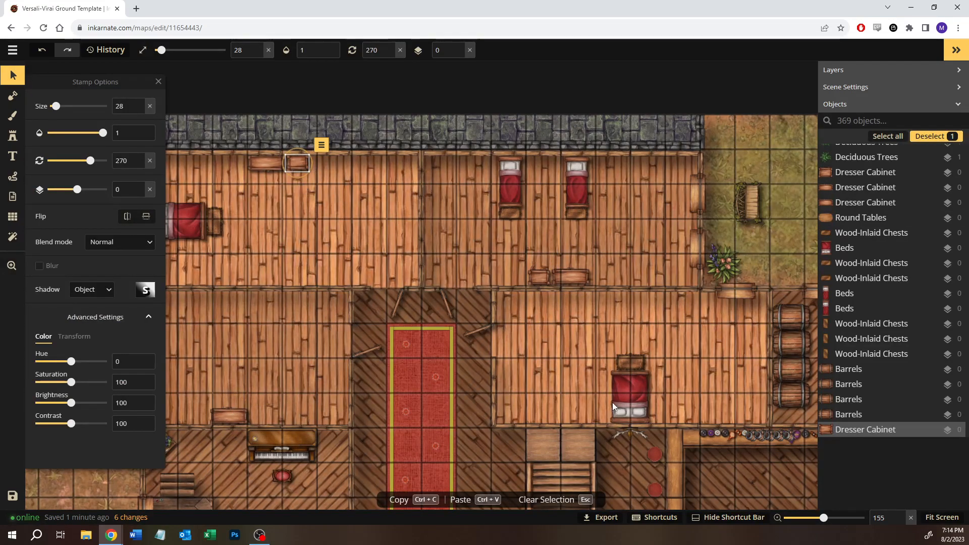
left_click(567, 390)
key("ctrl+v")
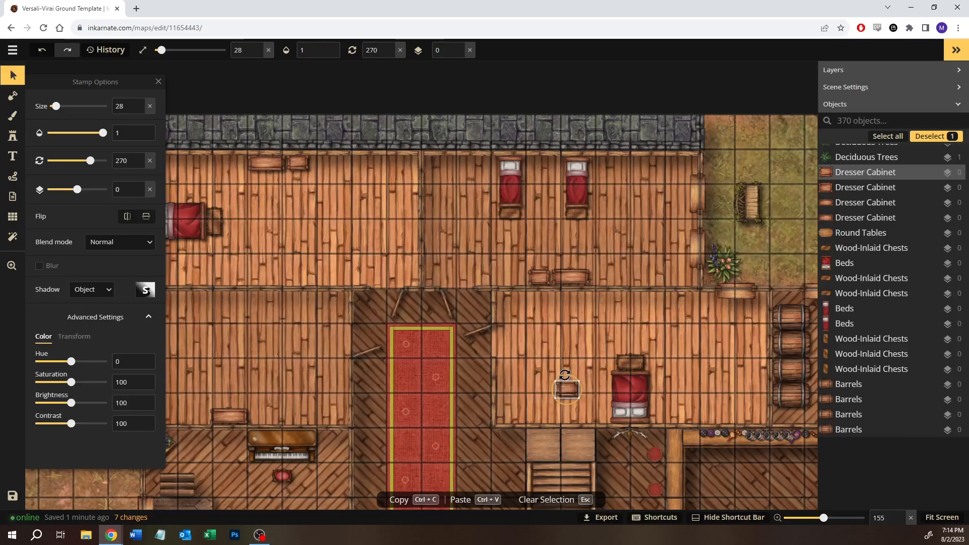
left_click_drag(486, 446, 575, 470)
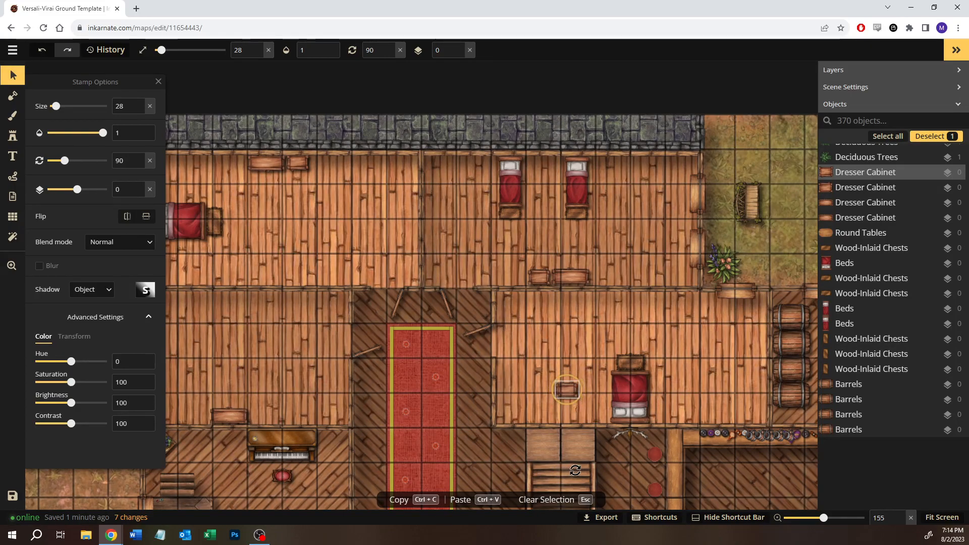
left_click_drag(569, 387, 547, 411)
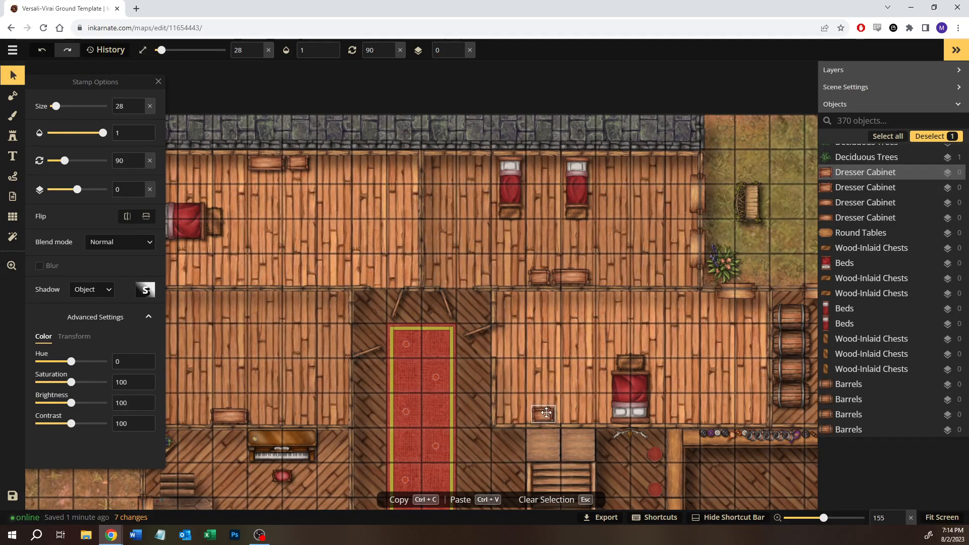
- Paste another small dresser cabinet, rotated to 270 degrees, against the southeast bedroom's south wall, east of the bed
left_click(707, 374)
key("ctrl+v")
left_click_drag(708, 376, 718, 419)
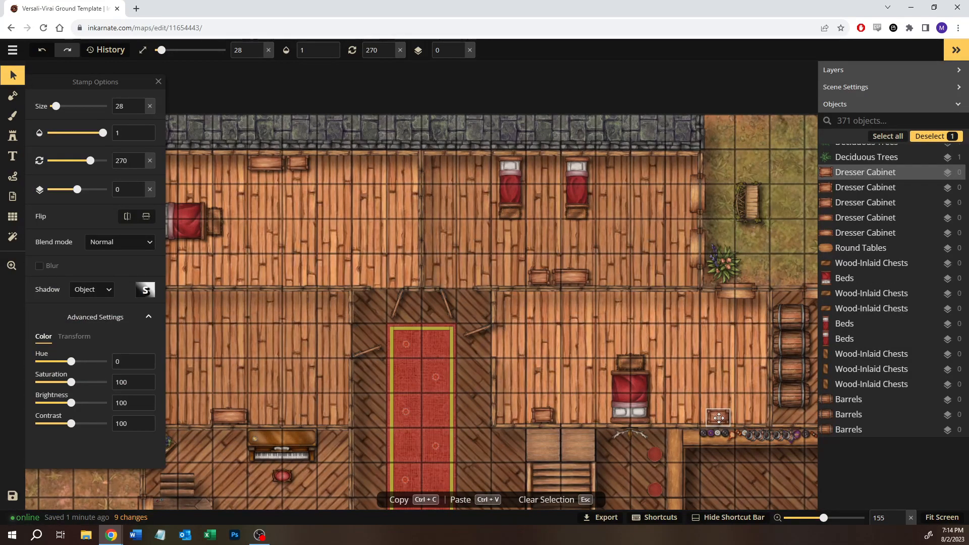
left_click(697, 358)
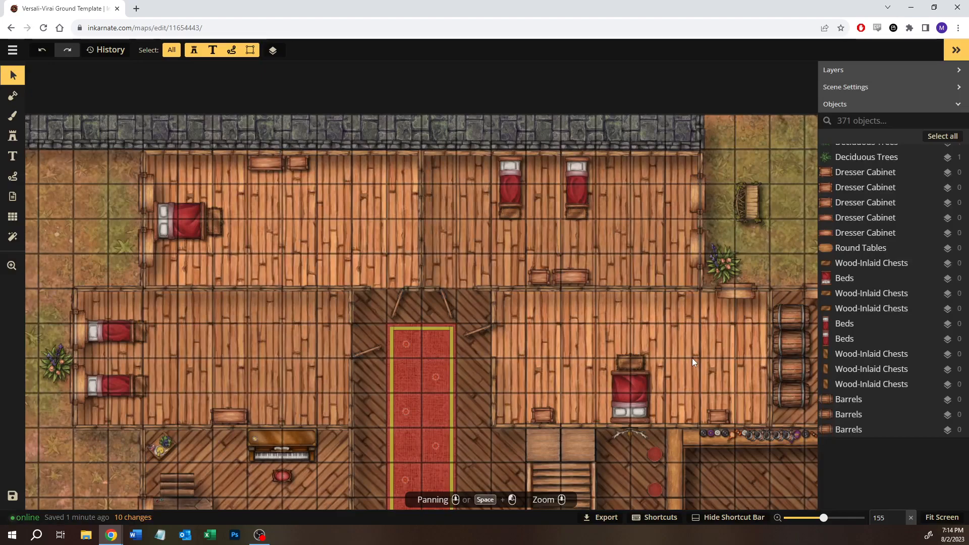
- Clear the bread search from the stamp catalog and choose the green couch with pillows from the Tavern pack
left_click(14, 142)
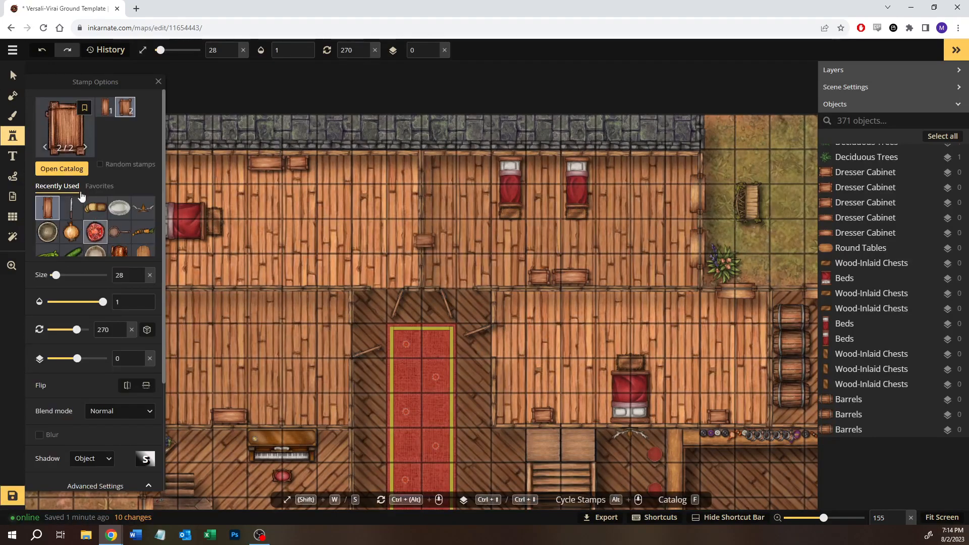
left_click(71, 118)
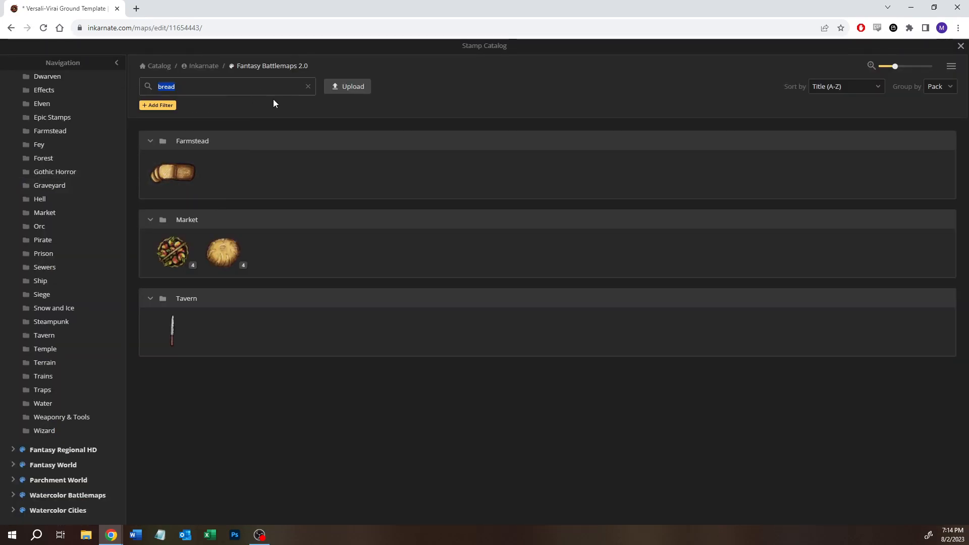
left_click(308, 87)
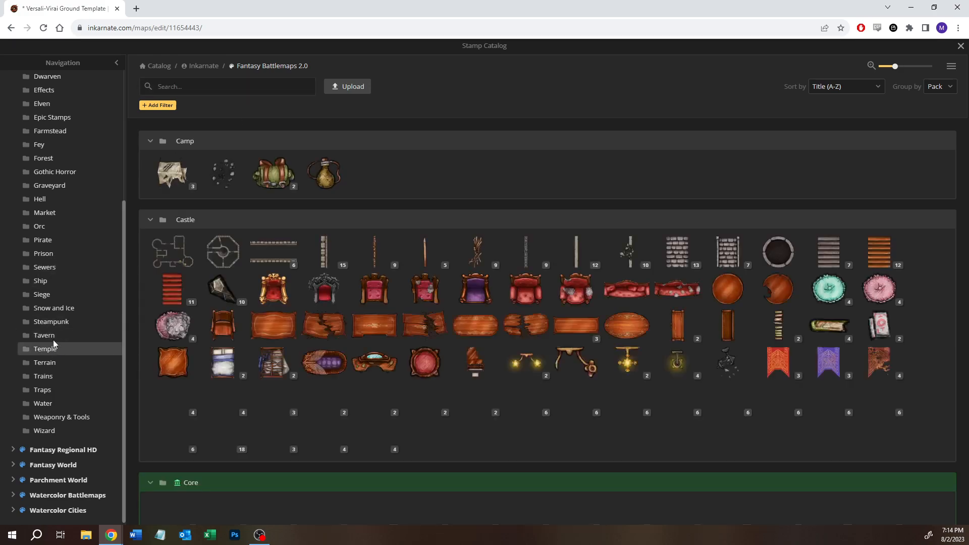
left_click(53, 340)
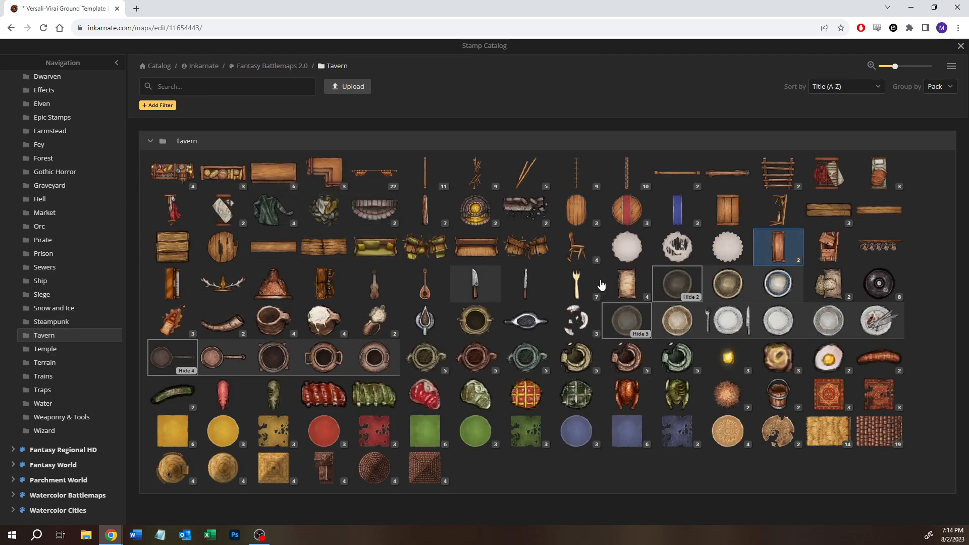
left_click(375, 249)
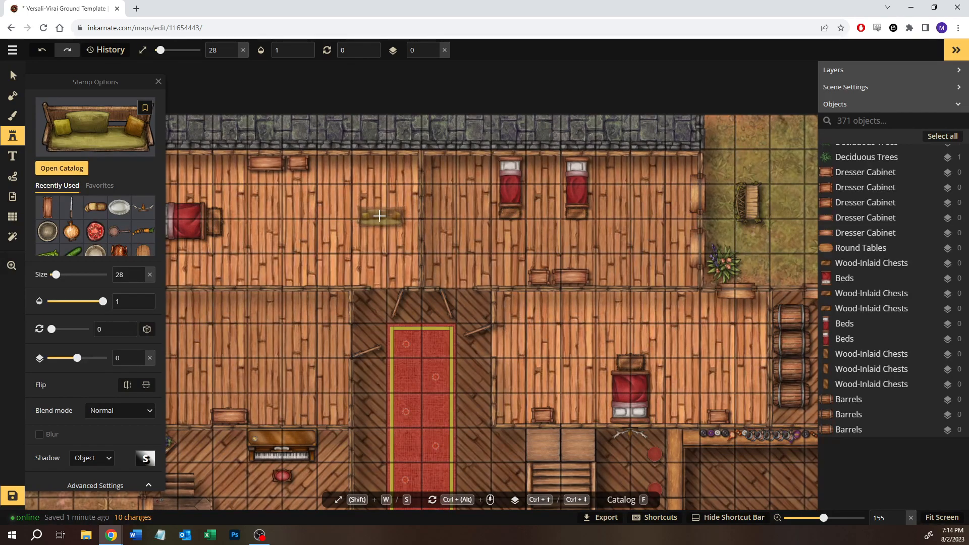
- Place the couch in the southwest bedroom, rotated to 90 degrees and set against the east wall south of the door
key("space")
left_click_drag(301, 226, 386, 229)
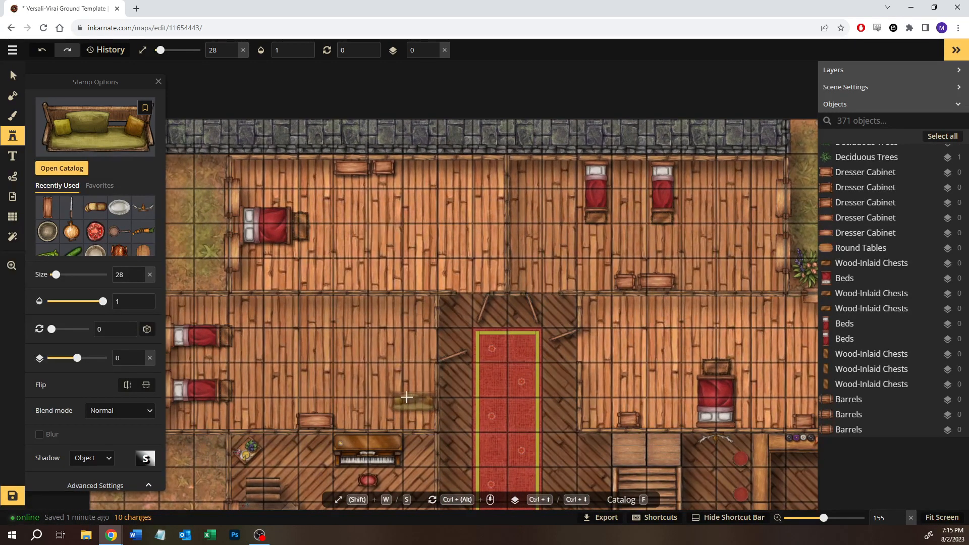
left_click(403, 395)
left_click_drag(441, 374, 419, 428)
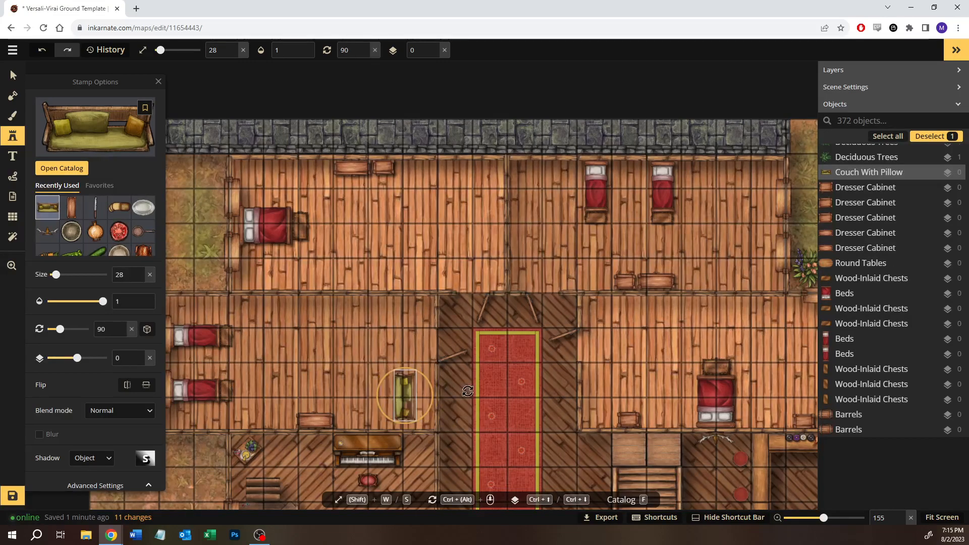
left_click_drag(406, 394, 427, 392)
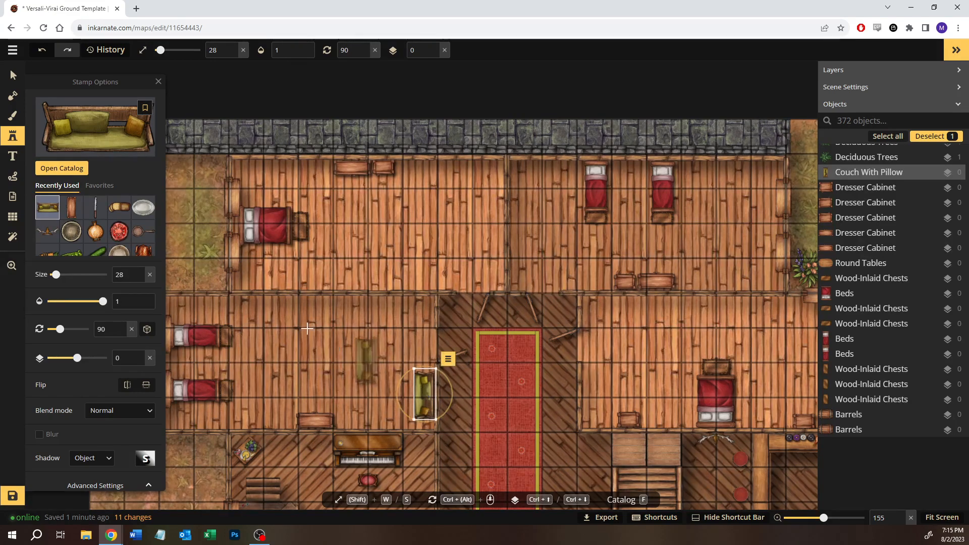
- Choose the Chopped Logs stamp from the Tavern pack in the stamp catalog
left_click(62, 168)
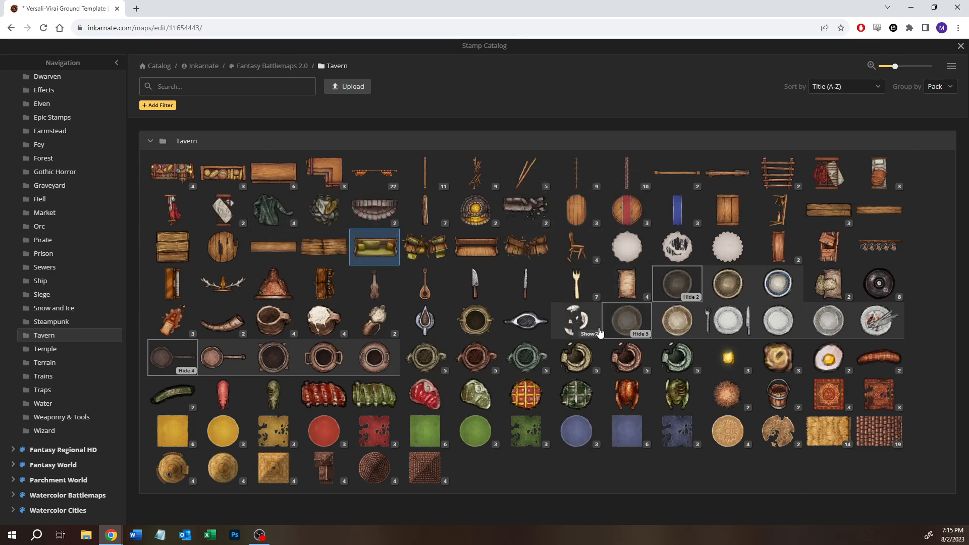
left_click(484, 223)
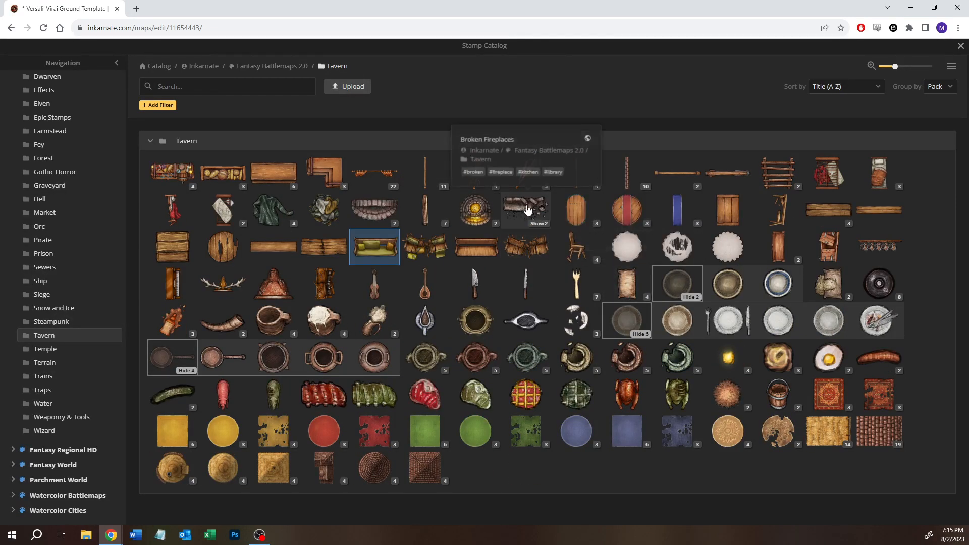
left_click(418, 221)
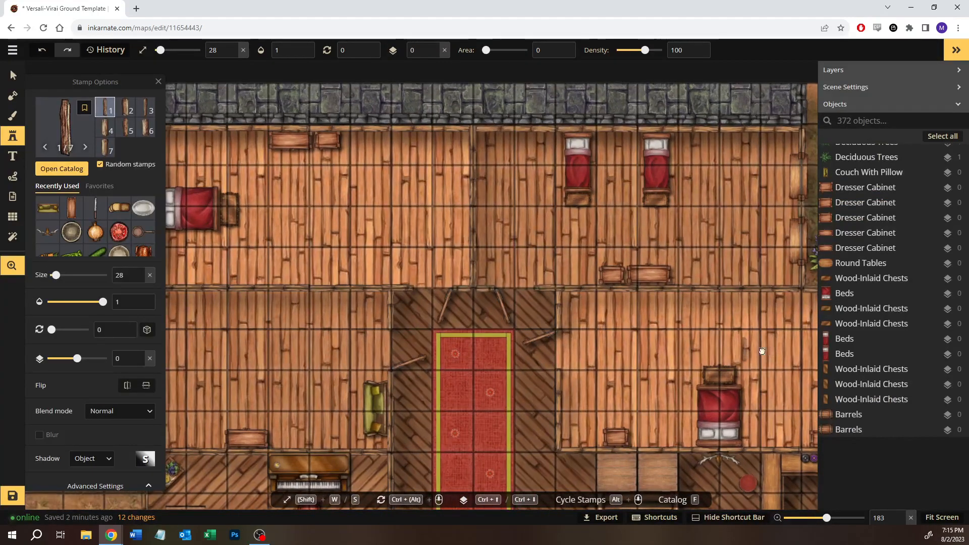
- Place nine random chopped logs as a firewood pile in the kitchen's southeast corner, just south of the fireplace
left_click_drag(761, 351, 325, 220)
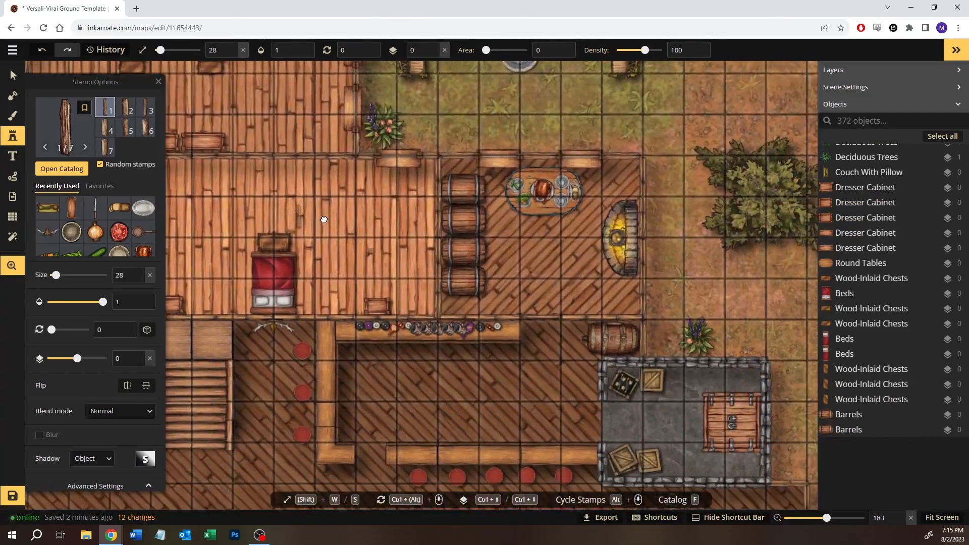
left_click(626, 299)
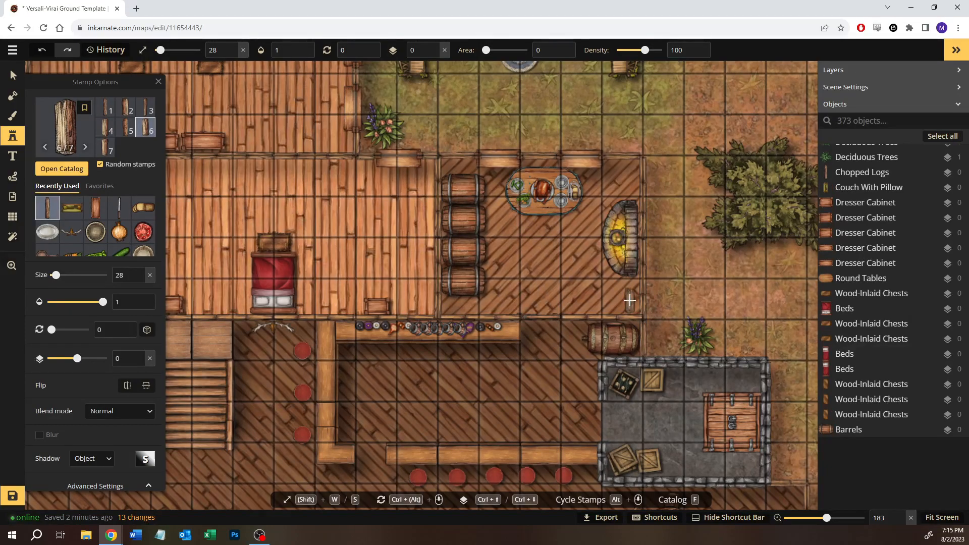
left_click(629, 299)
left_click(614, 299)
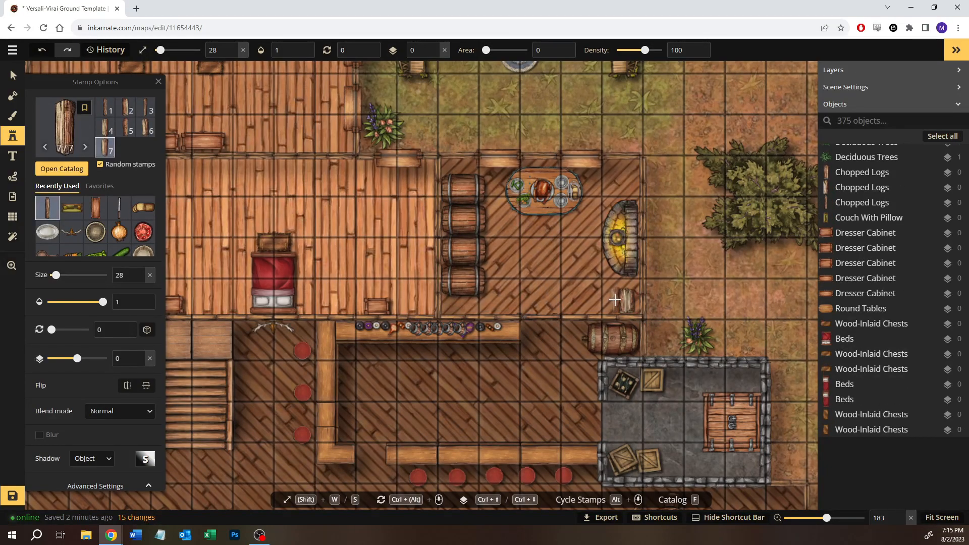
left_click(614, 299)
left_click(613, 299)
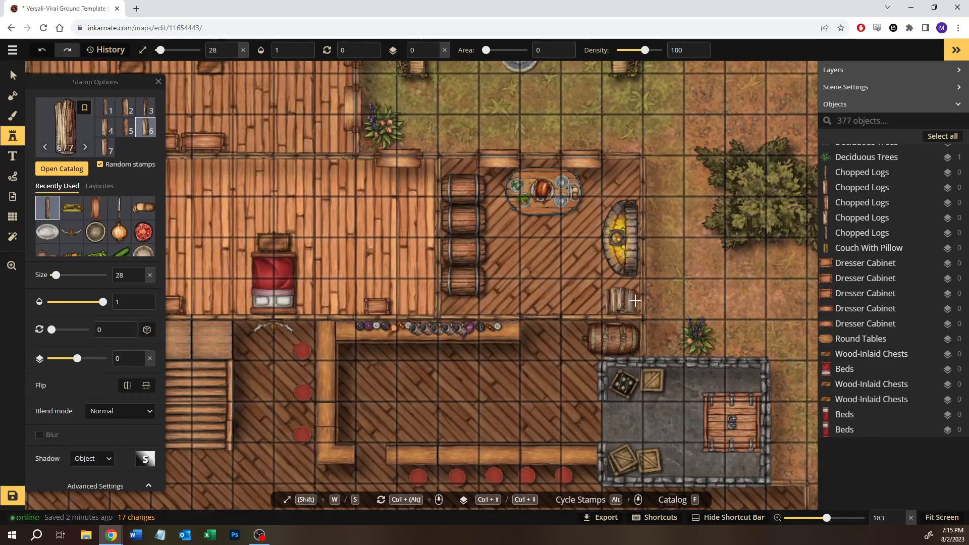
left_click(614, 300)
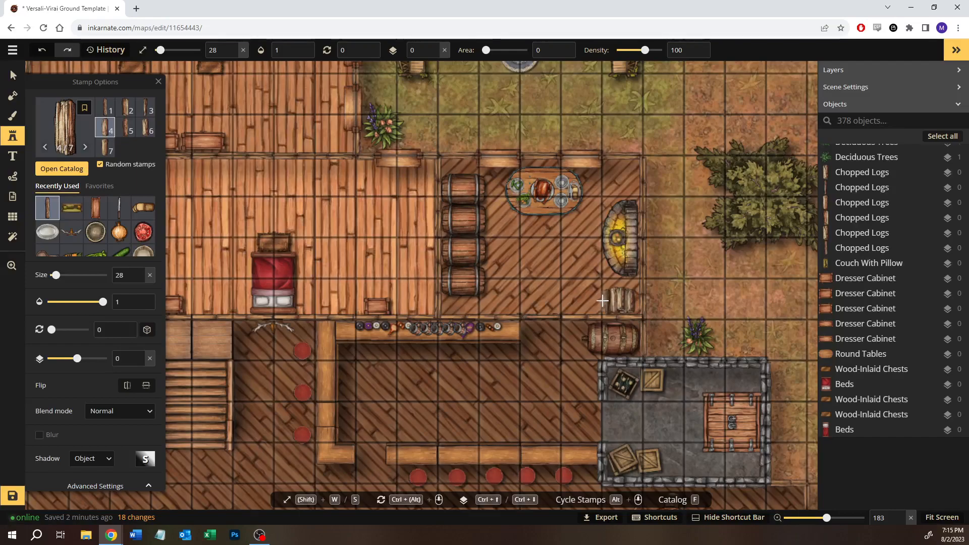
left_click(605, 300)
left_click(612, 301)
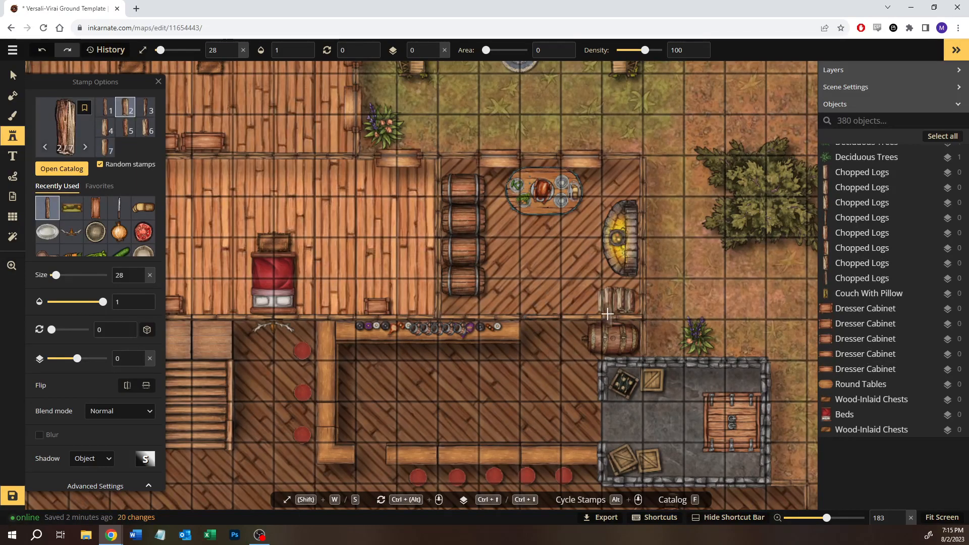
left_click(614, 300)
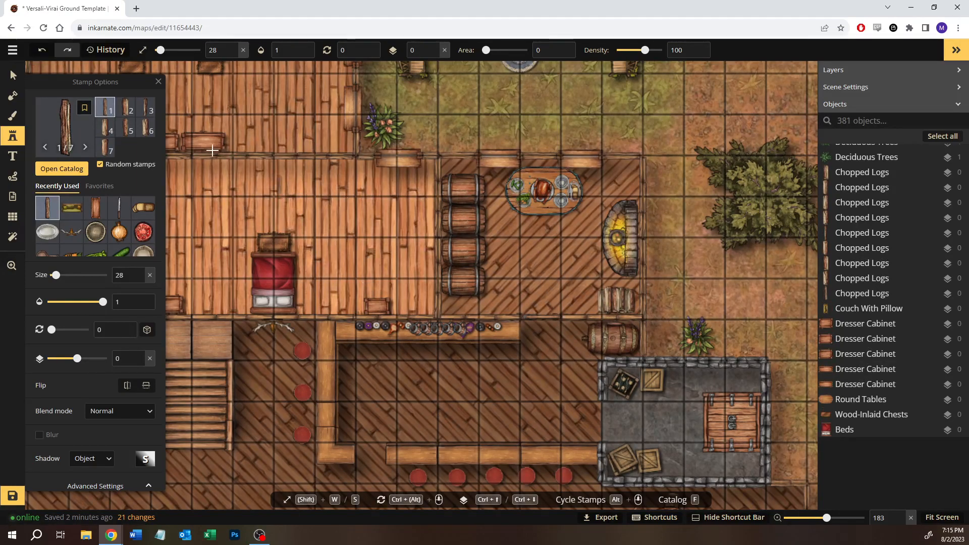
left_click(14, 75)
left_click(495, 312)
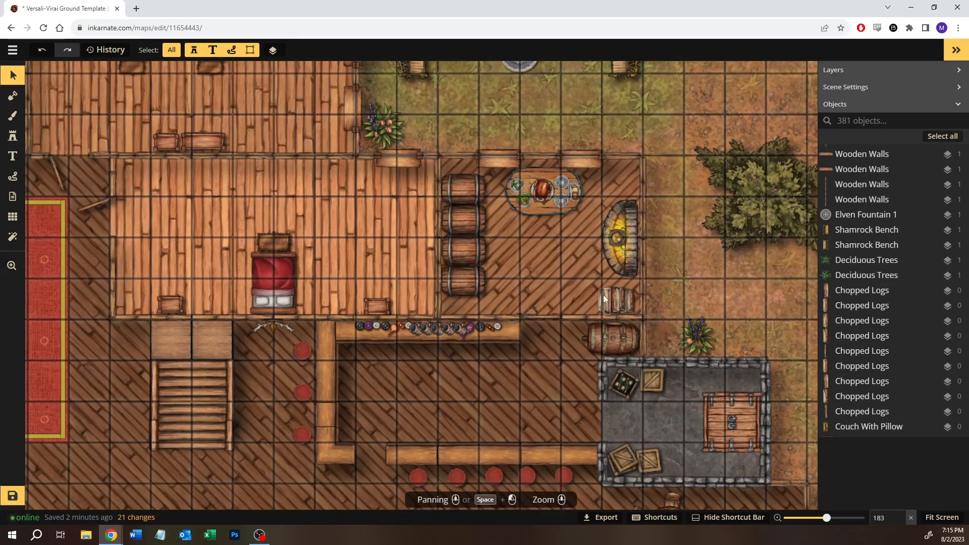
- Look over the furniture layout of the four bedrooms, including the couch in the southwest room
left_click_drag(330, 244, 448, 369)
left_click_drag(391, 344, 446, 309)
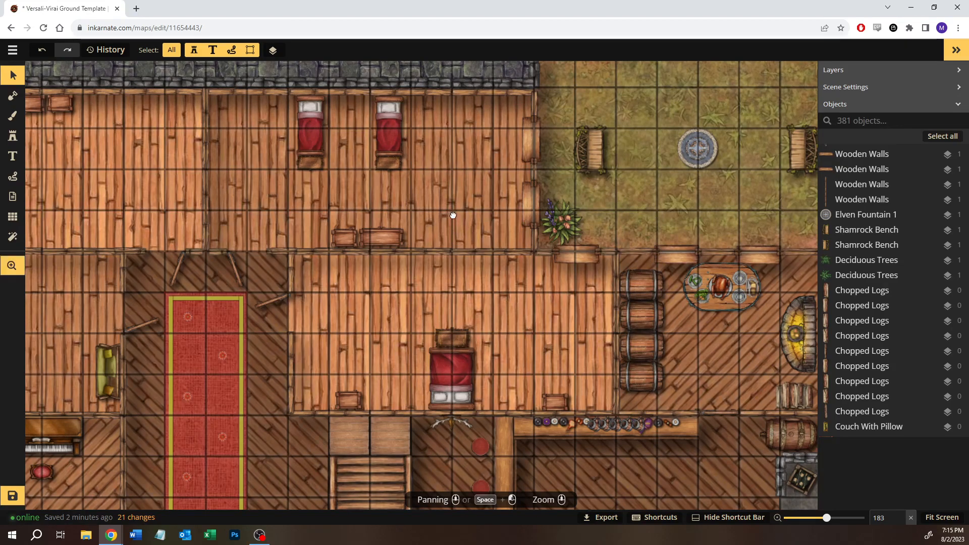
left_click_drag(451, 215, 485, 213)
left_click(139, 369)
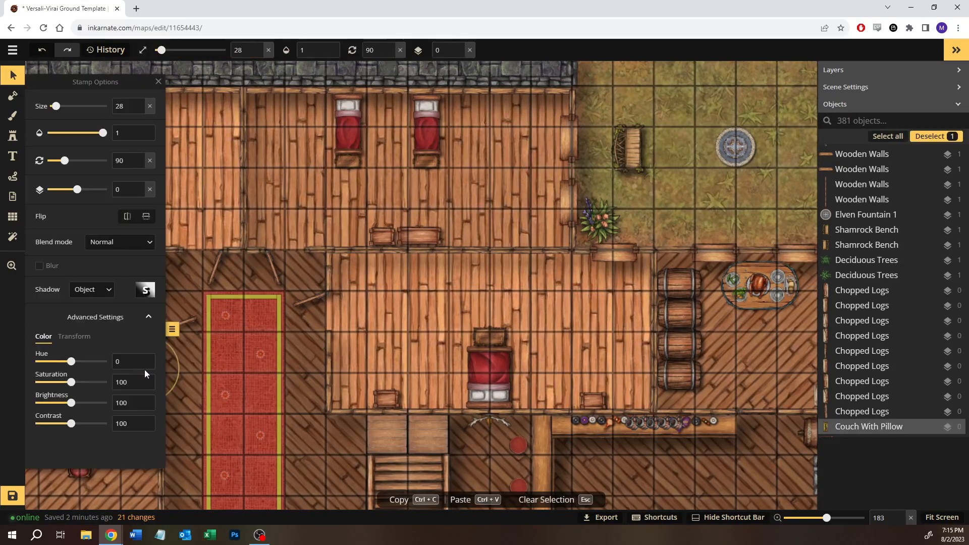
left_click(362, 342)
key("space")
left_click_drag(364, 342, 427, 326)
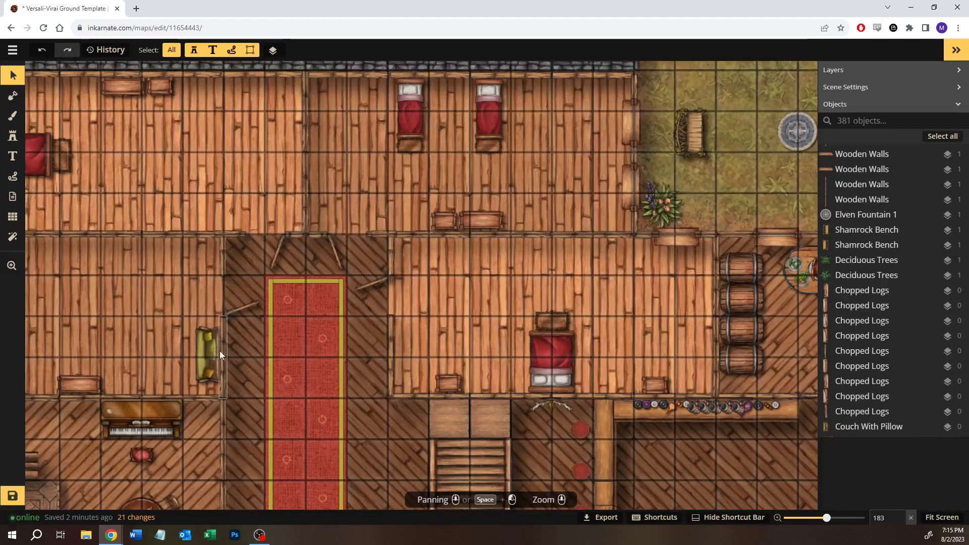
left_click(208, 352)
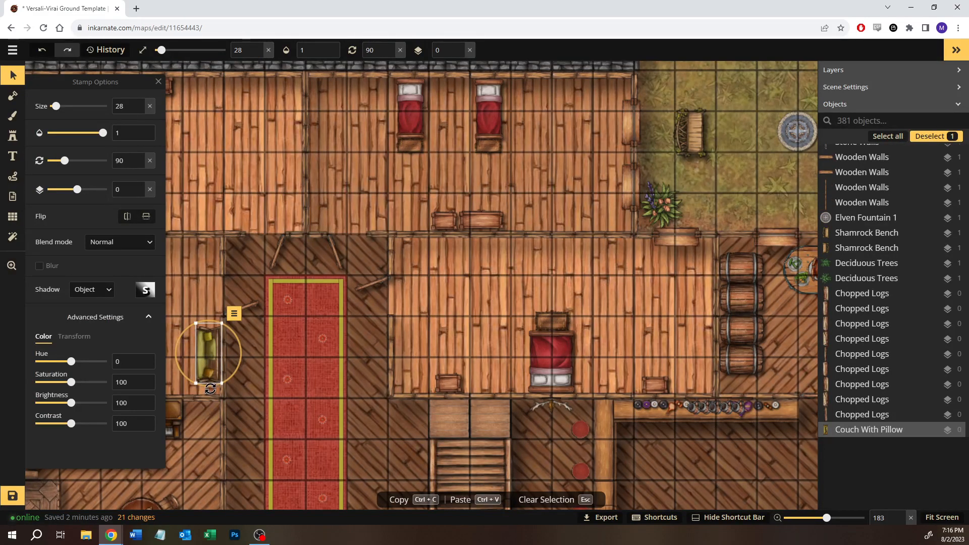
left_click(538, 277)
left_click_drag(479, 292, 313, 336)
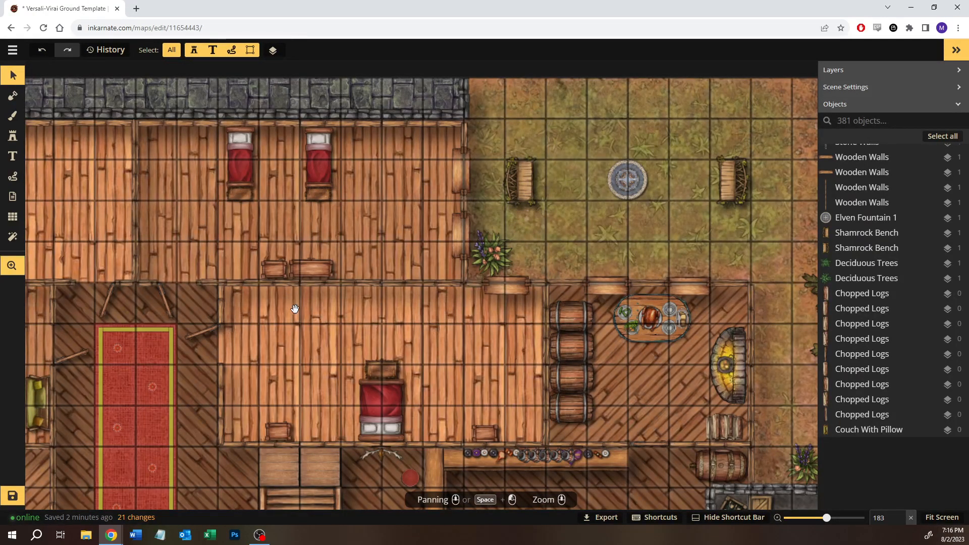
left_click_drag(297, 309, 435, 227)
left_click_drag(251, 267, 519, 364)
left_click_drag(385, 188, 358, 196)
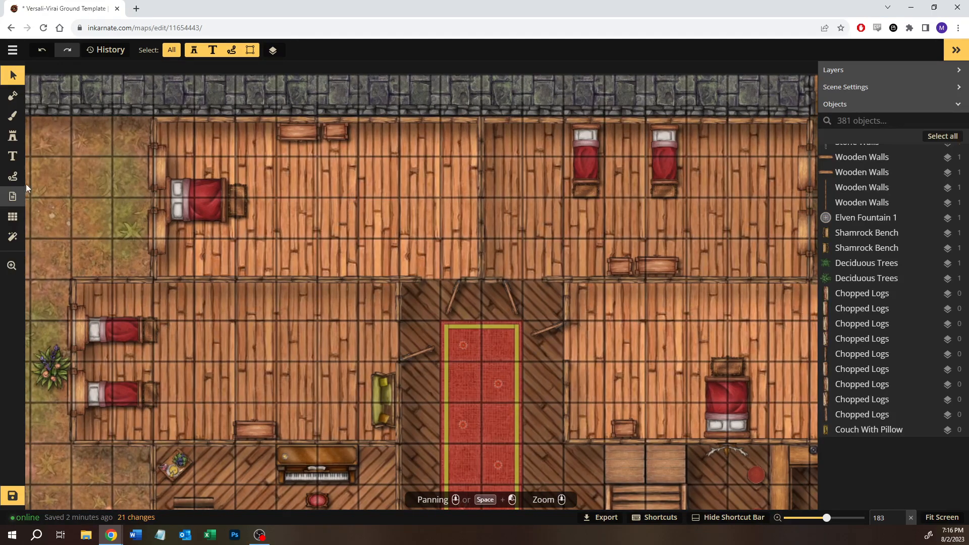
- Search the Fantasy Battlemaps 2.0 stamp catalog for "chair"
left_click(19, 145)
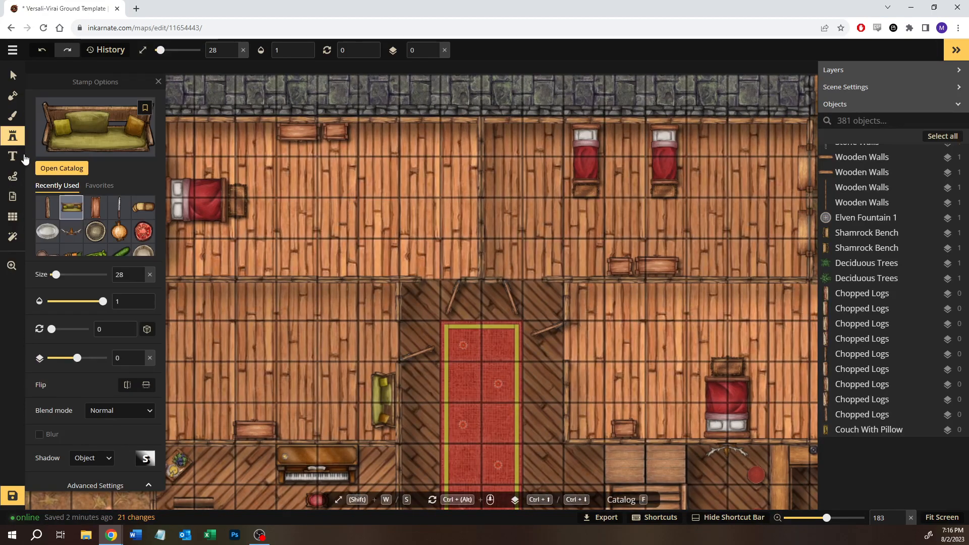
left_click(82, 169)
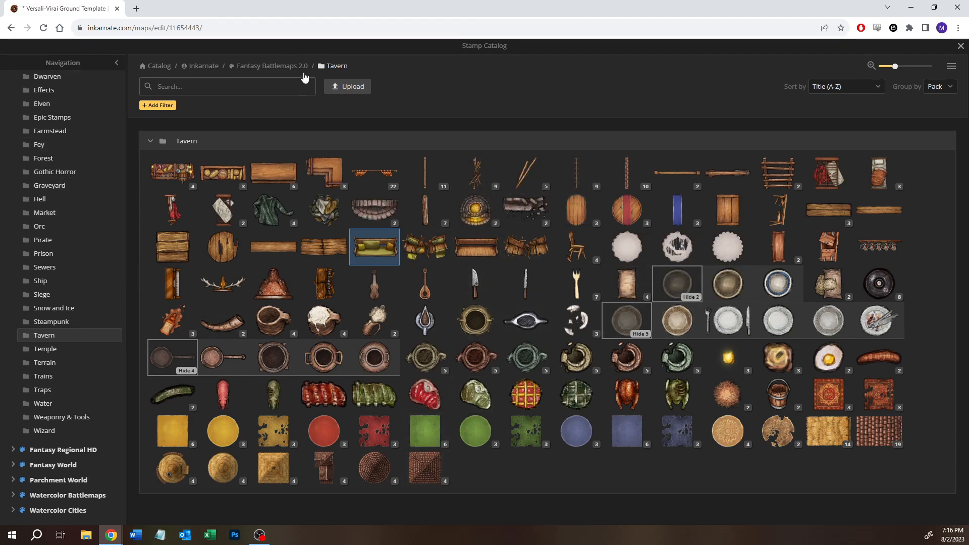
left_click(207, 88)
type("cja")
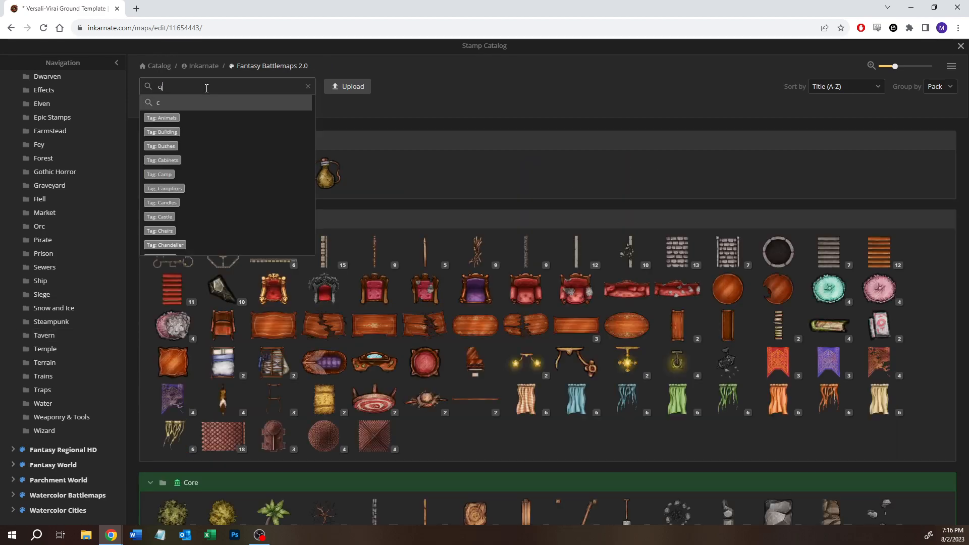
key("BackSpace")
key("BackSpace")
type("hair")
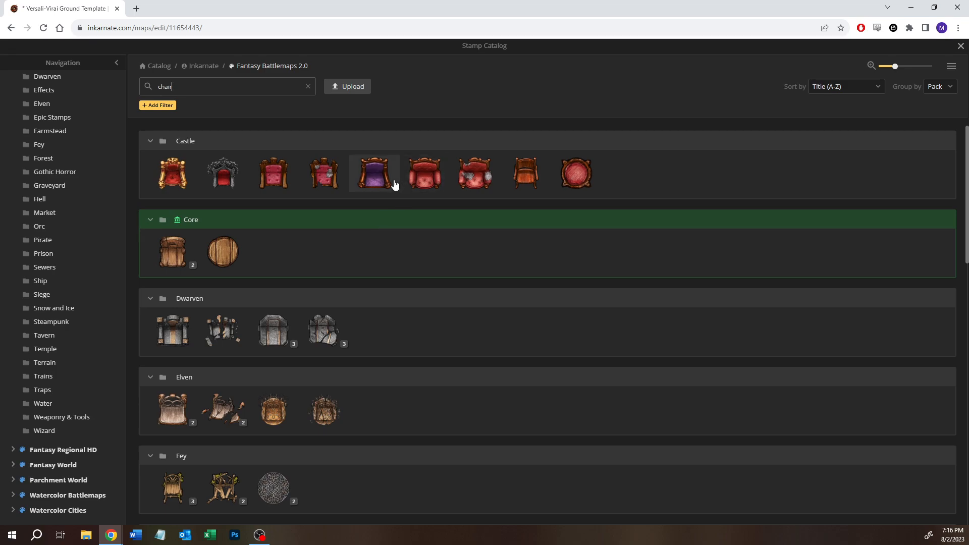
- Browse the chair stamps of all packs in the catalog search results, from Castle to Trains
mouse_move(390, 184)
mouse_move(424, 178)
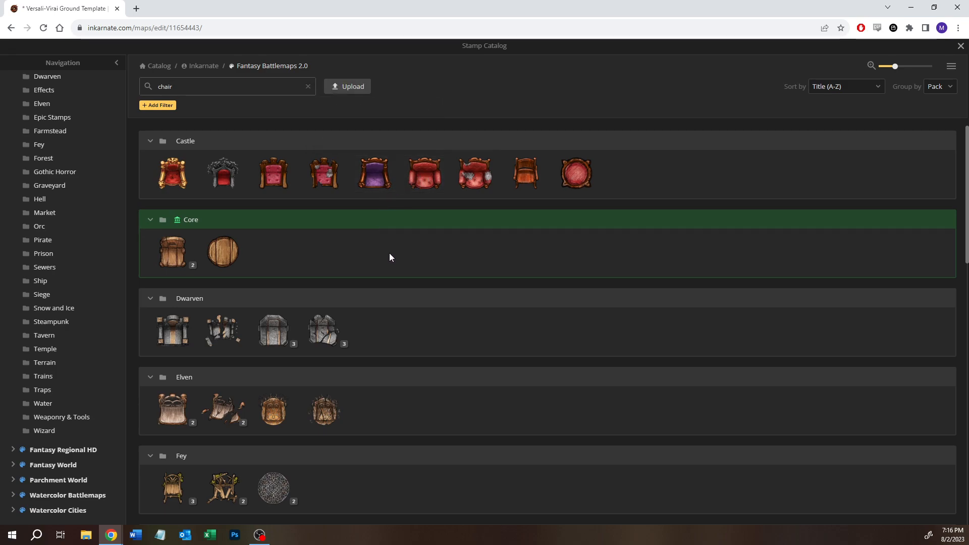
scroll(389, 252, "down", 1)
scroll(389, 254, "down", 4)
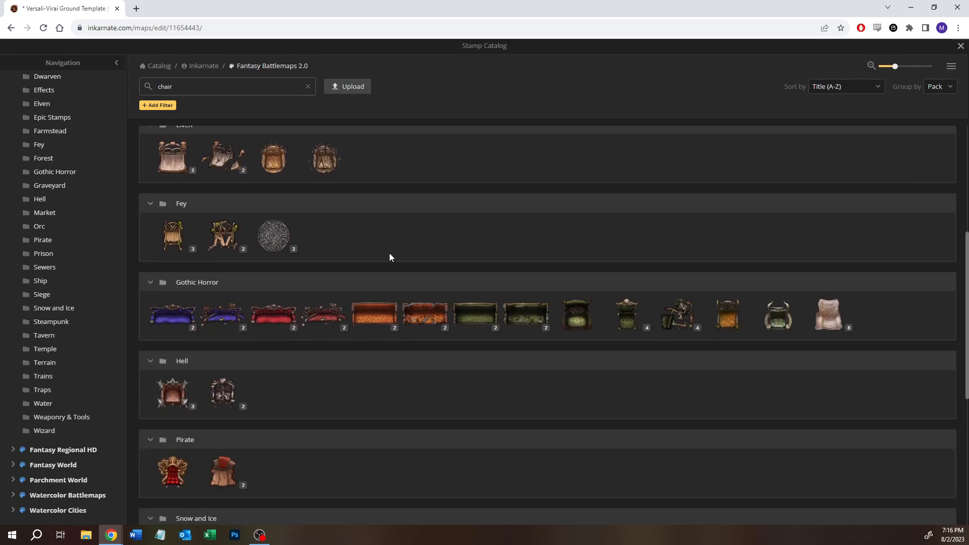
mouse_move(571, 324)
scroll(542, 343, "down", 1)
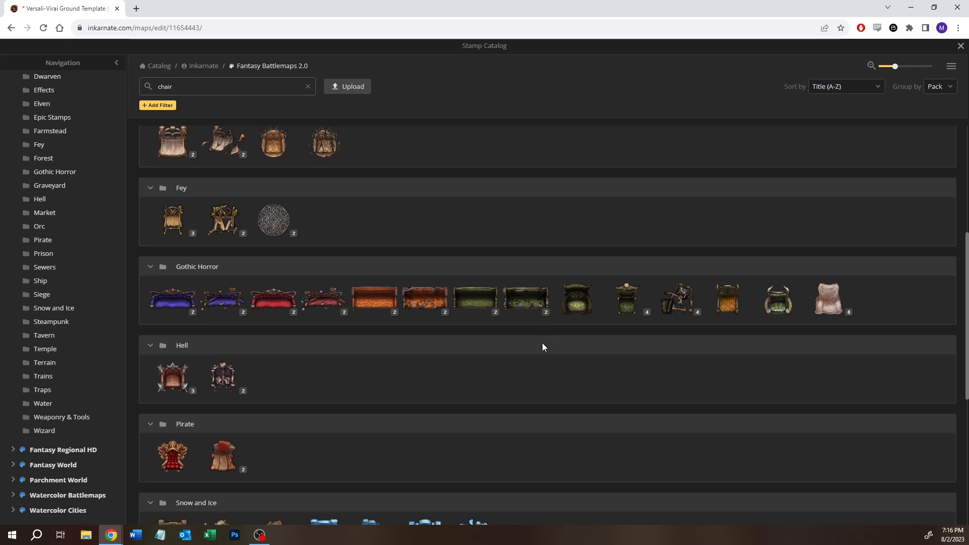
scroll(464, 379, "down", 1)
scroll(465, 379, "down", 2)
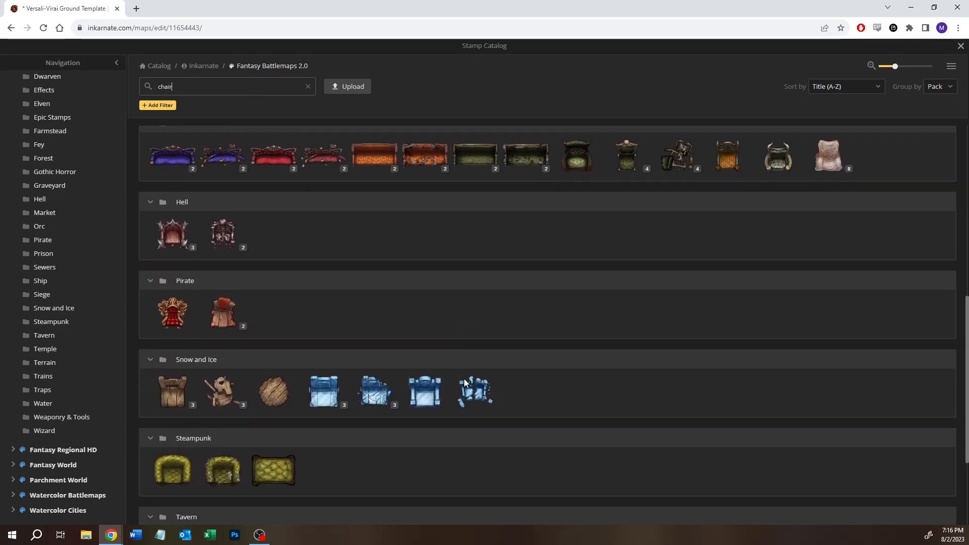
mouse_move(210, 275)
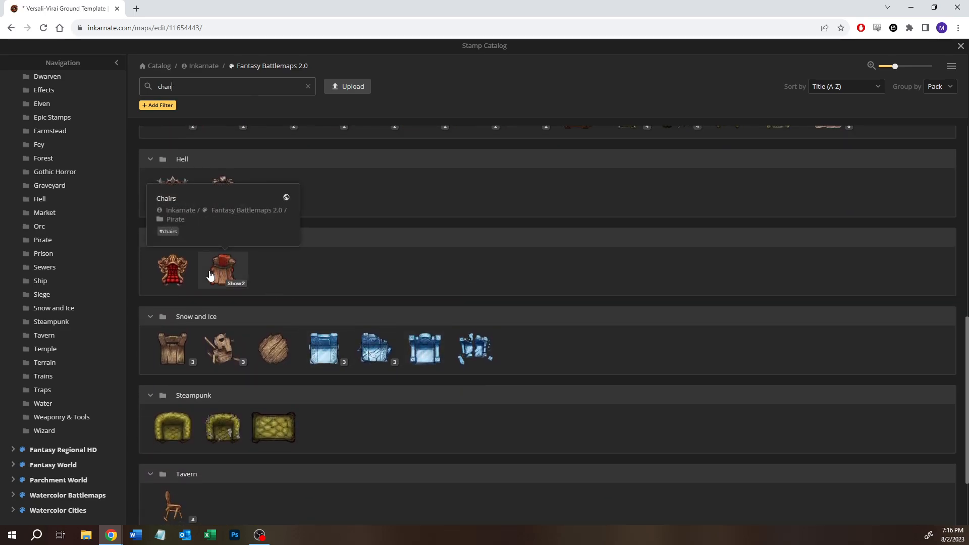
scroll(368, 450, "down", 2)
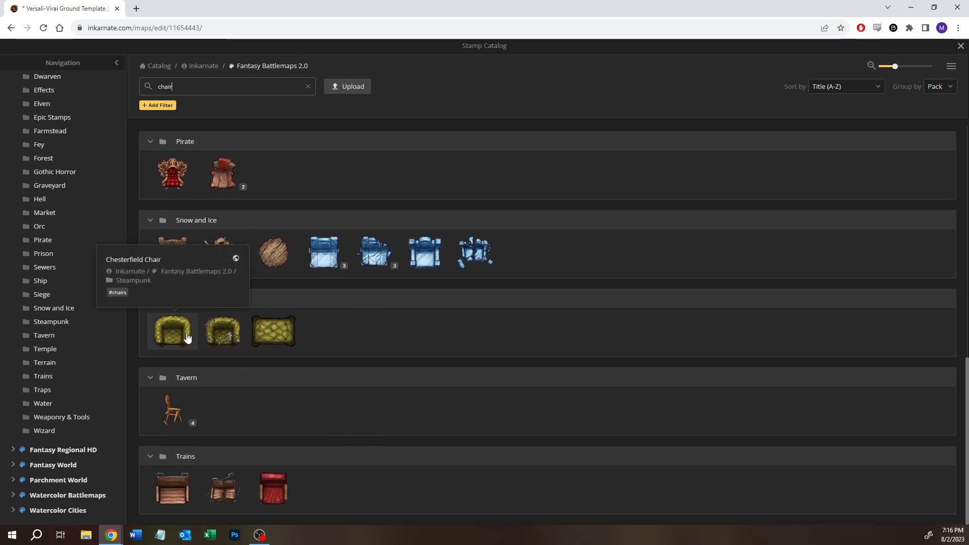
scroll(346, 368, "up", 10)
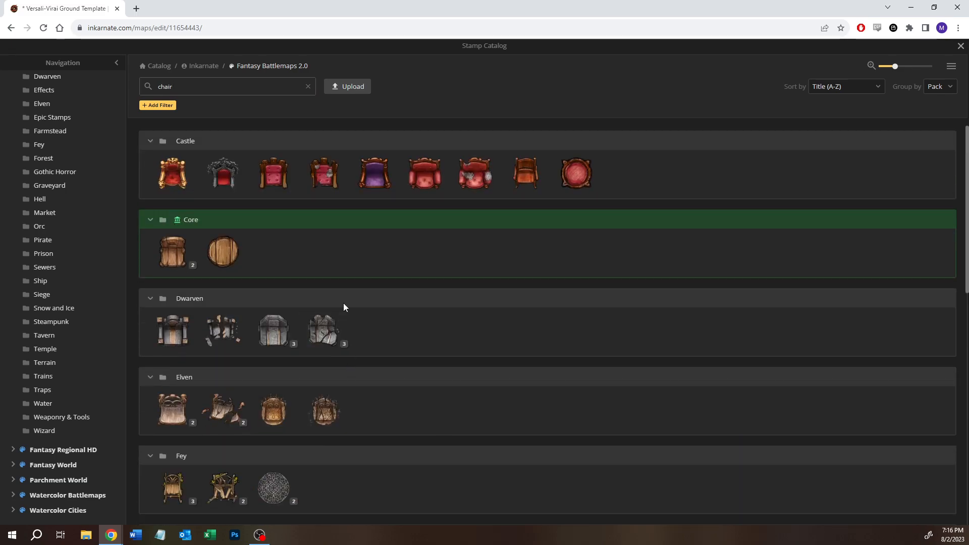
scroll(350, 302, "down", 5)
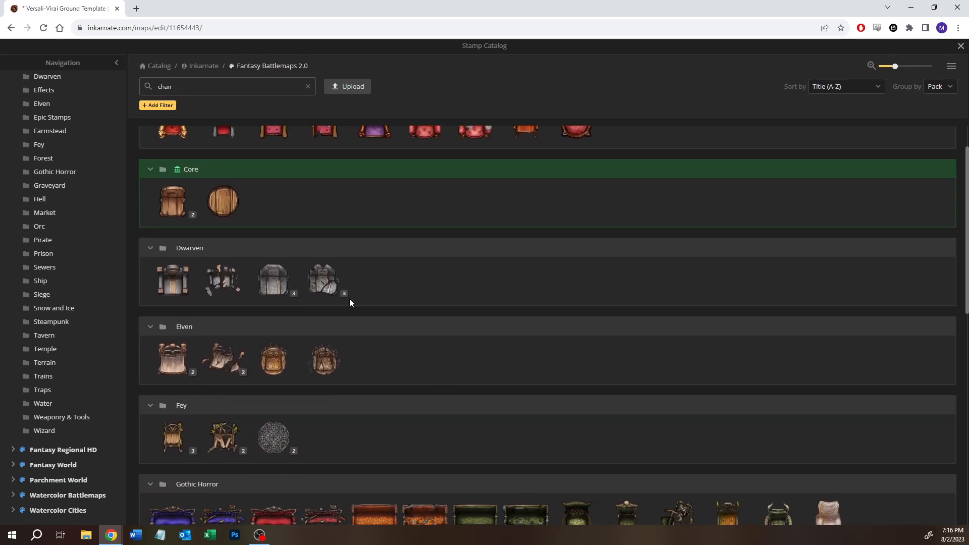
scroll(349, 298, "down", 1)
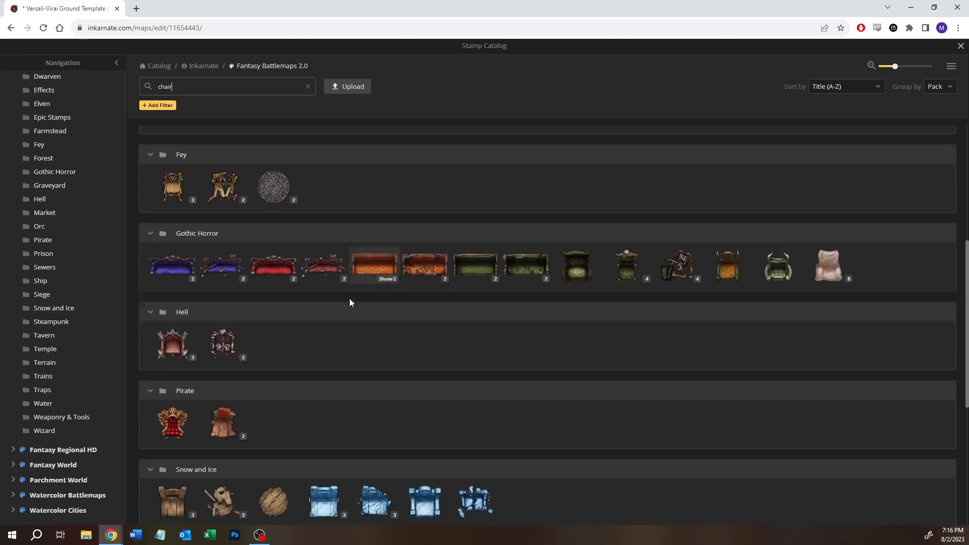
scroll(452, 225, "up", 6)
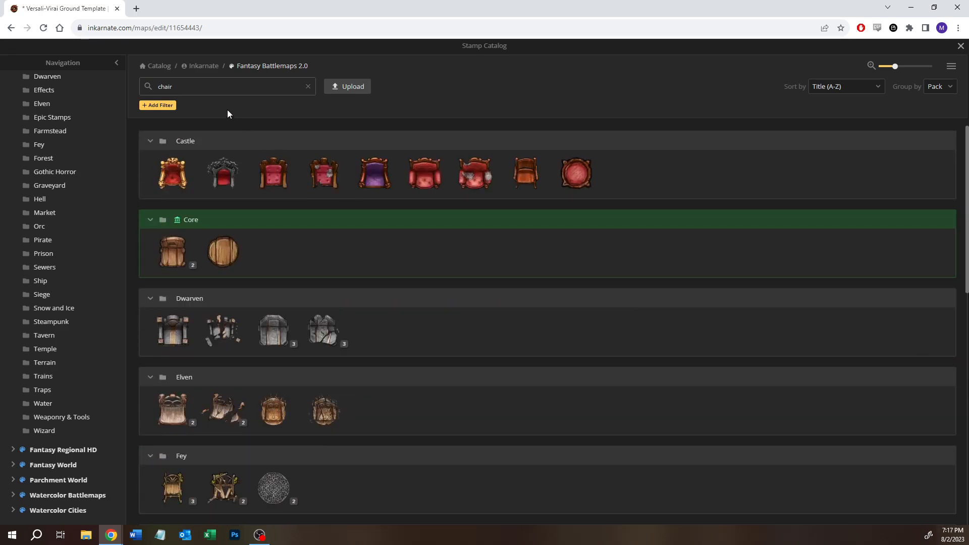
- Search the Fantasy Battlemaps 2.0 stamp catalog for "seat"
double_click(192, 89)
type("seat")
key("Return")
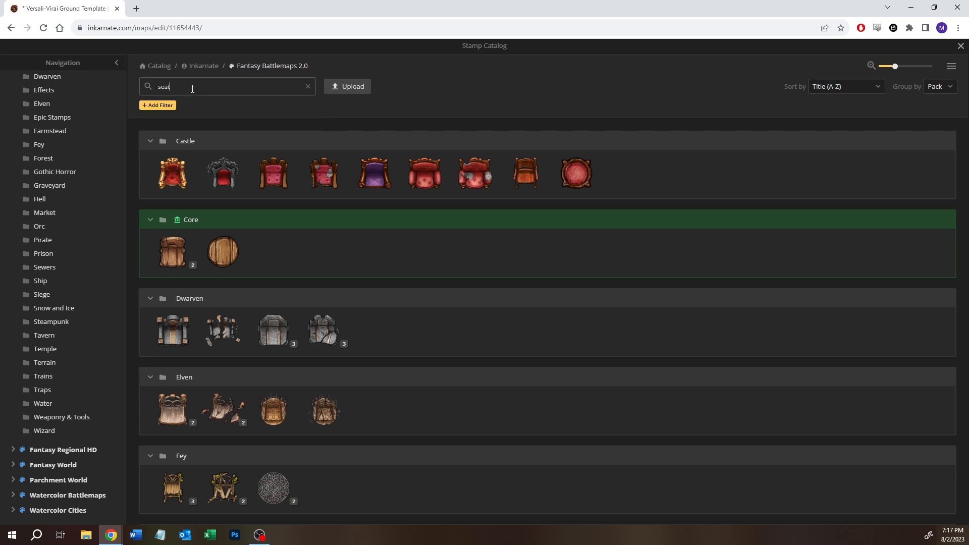
- Replace the search text with "cha" and filter the stamp catalog by the Chairs tag
double_click(192, 89)
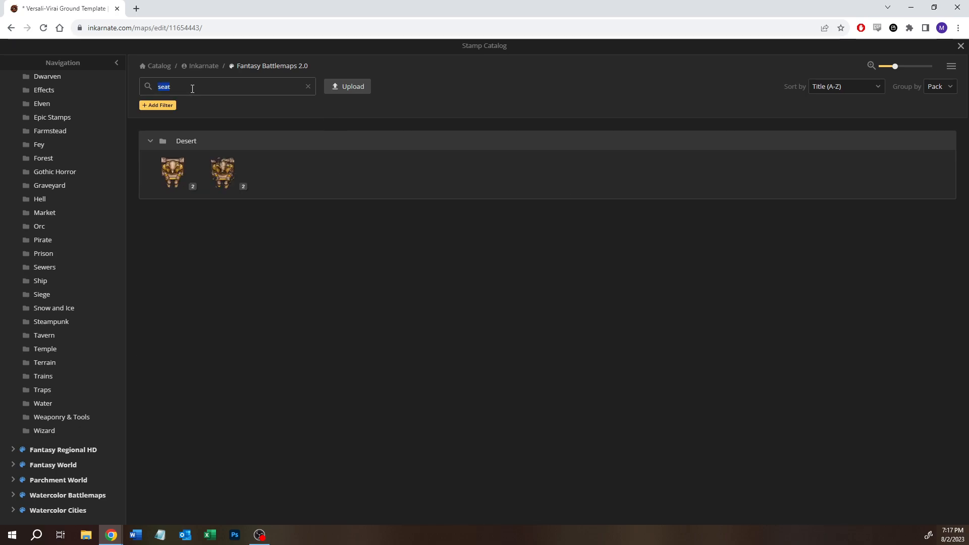
type("cha")
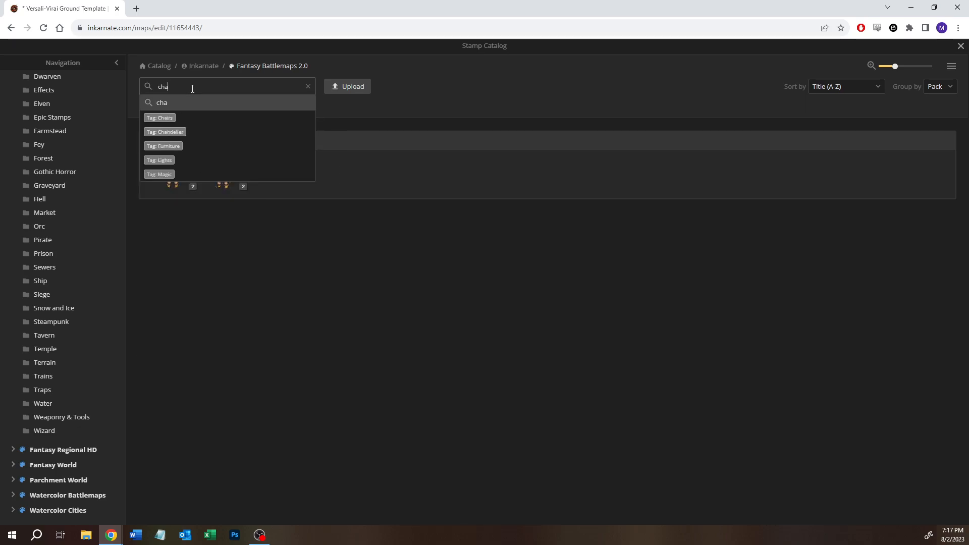
left_click(157, 118)
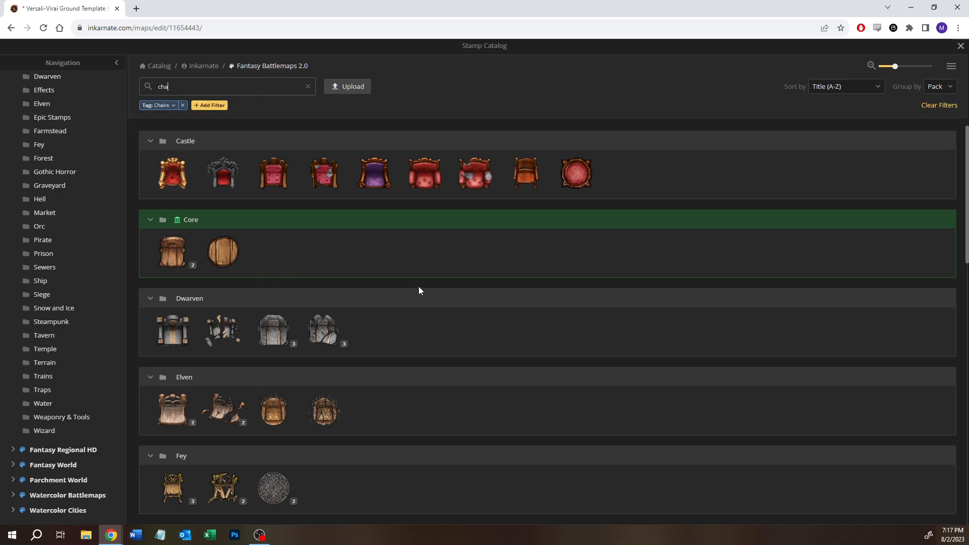
- Compare the tagged chairs, including the Tavern pack's variants, and choose the Rocking Chair stamp from the Castle pack
scroll(434, 352, "down", 3)
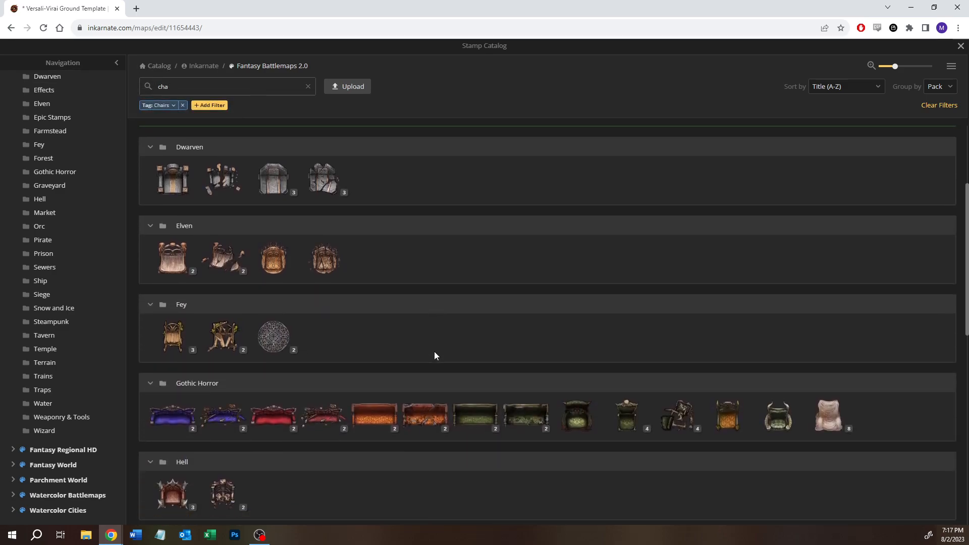
scroll(434, 351, "down", 7)
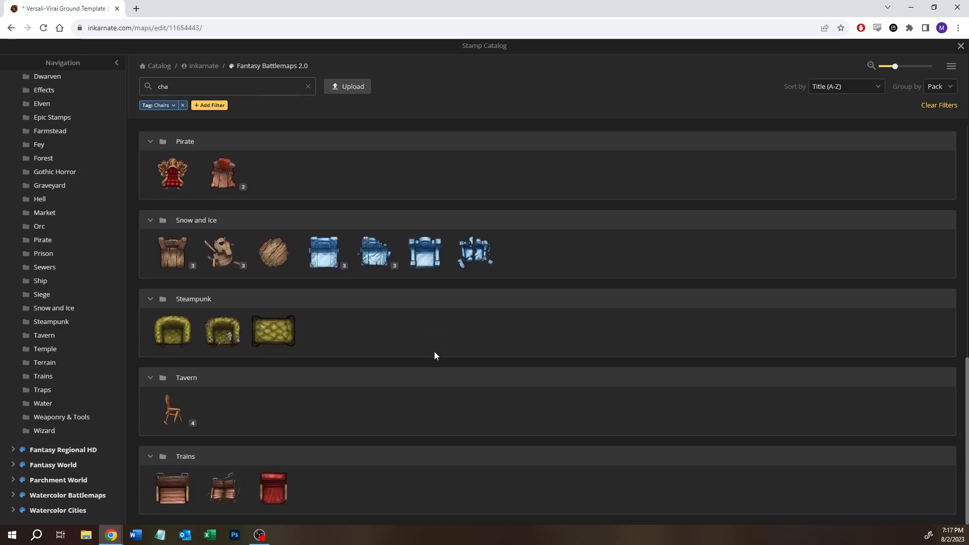
left_click(192, 422)
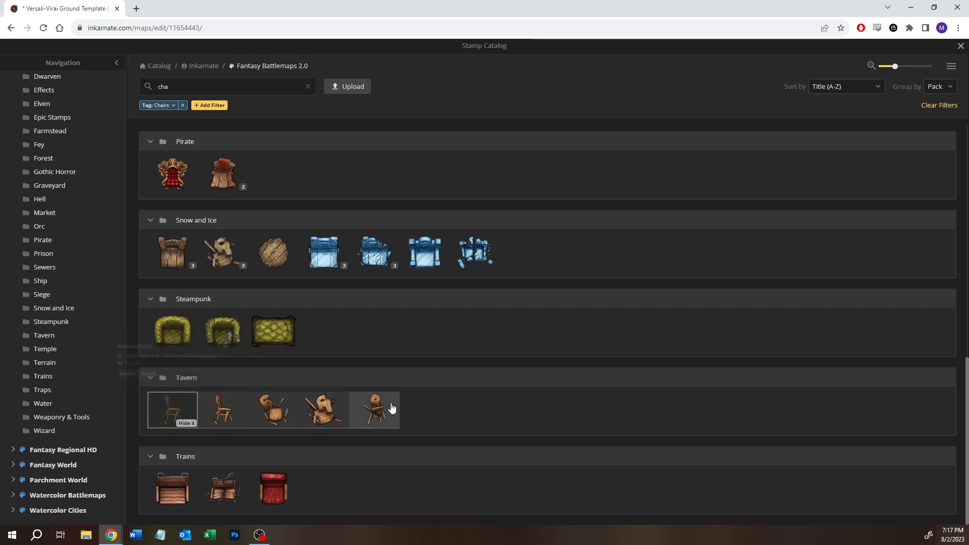
scroll(400, 405, "up", 5)
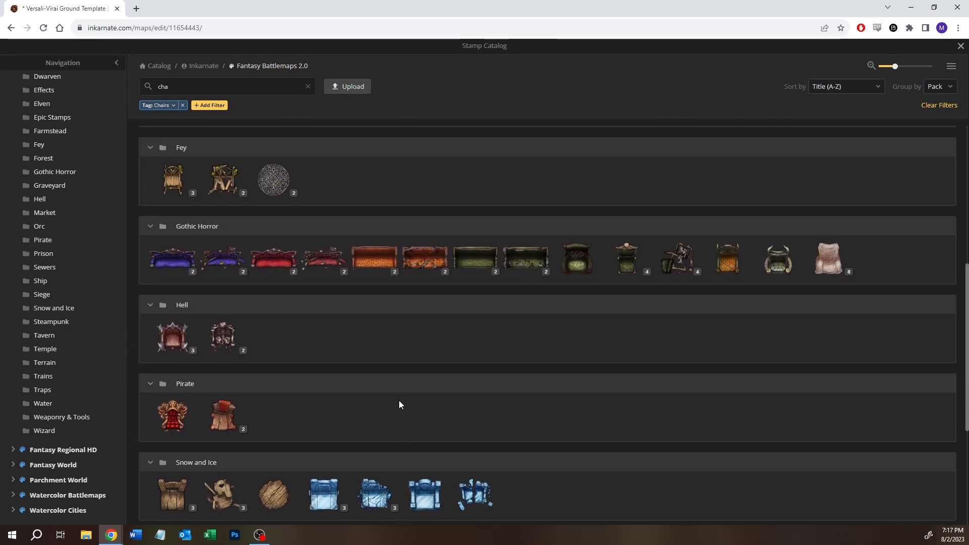
scroll(398, 403, "up", 2)
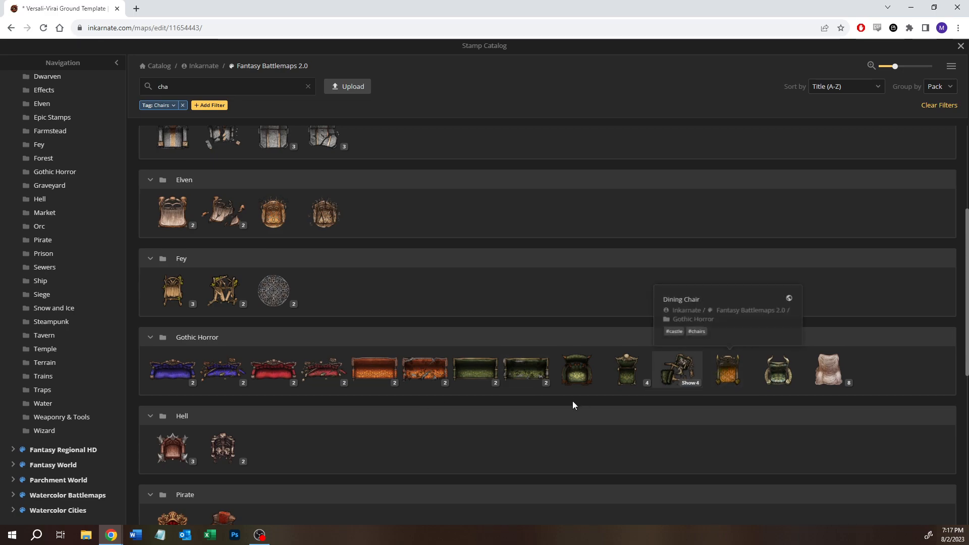
scroll(437, 401, "up", 2)
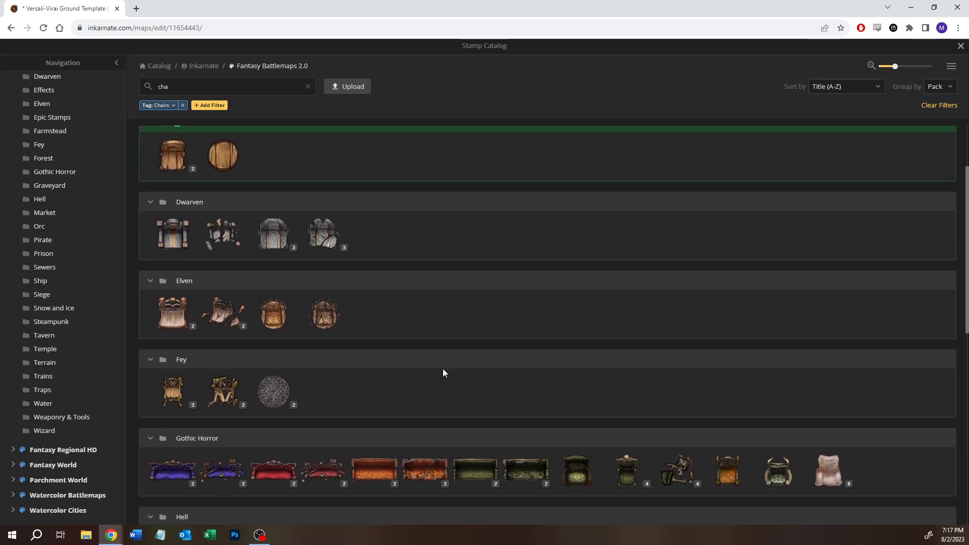
scroll(455, 362, "up", 2)
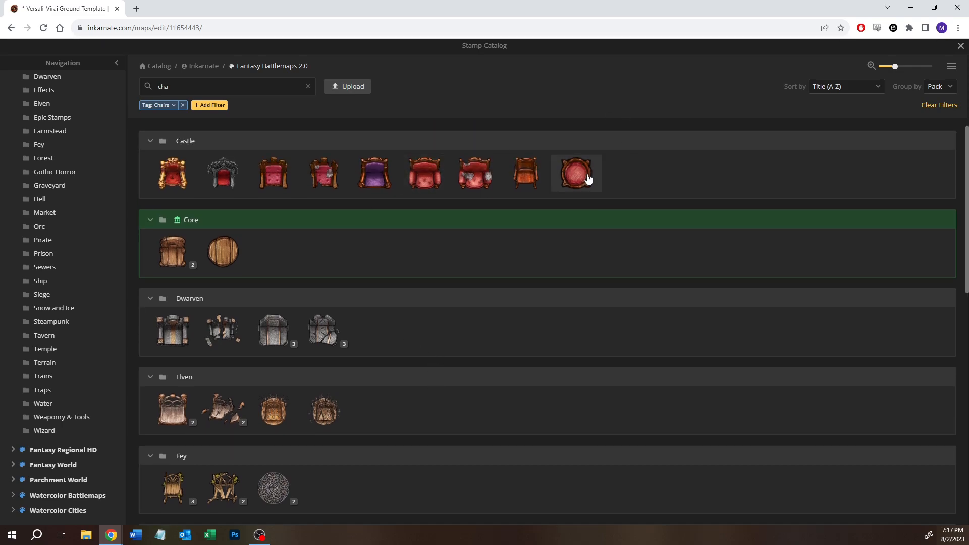
mouse_move(586, 177)
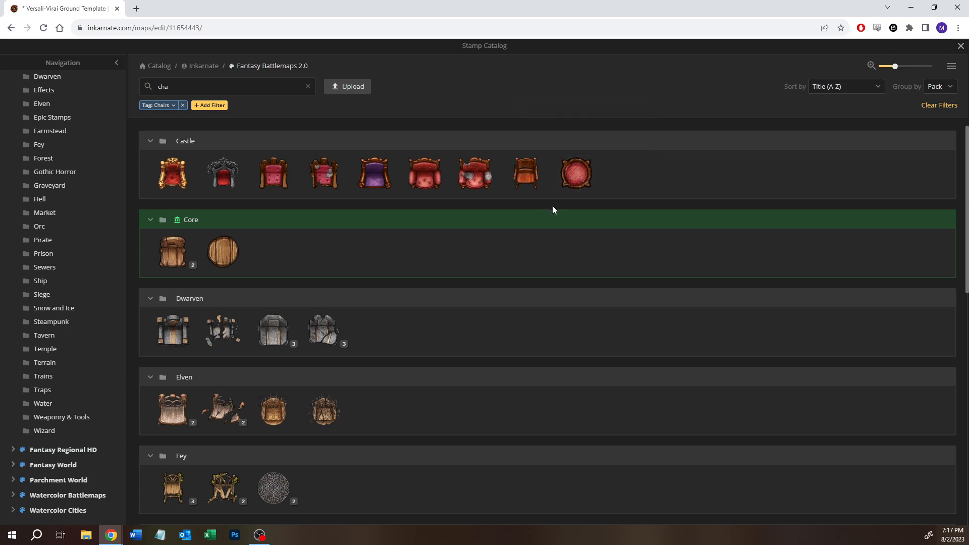
left_click(530, 188)
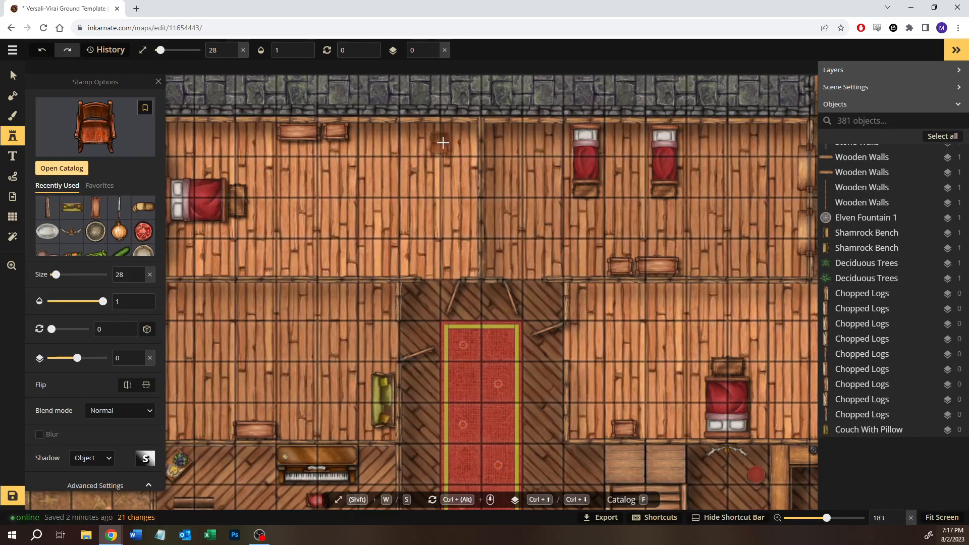
- Place a rocking chair in the northwest bedroom's corner, north of the bed, and rotate it to 38 degrees
key("space")
left_click_drag(364, 172, 485, 164)
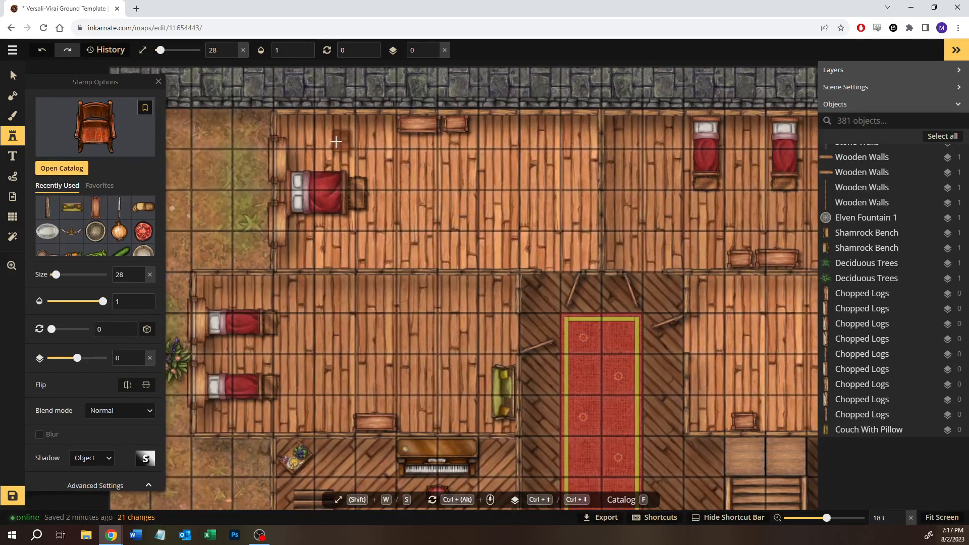
left_click(317, 135)
left_click_drag(323, 121, 323, 141)
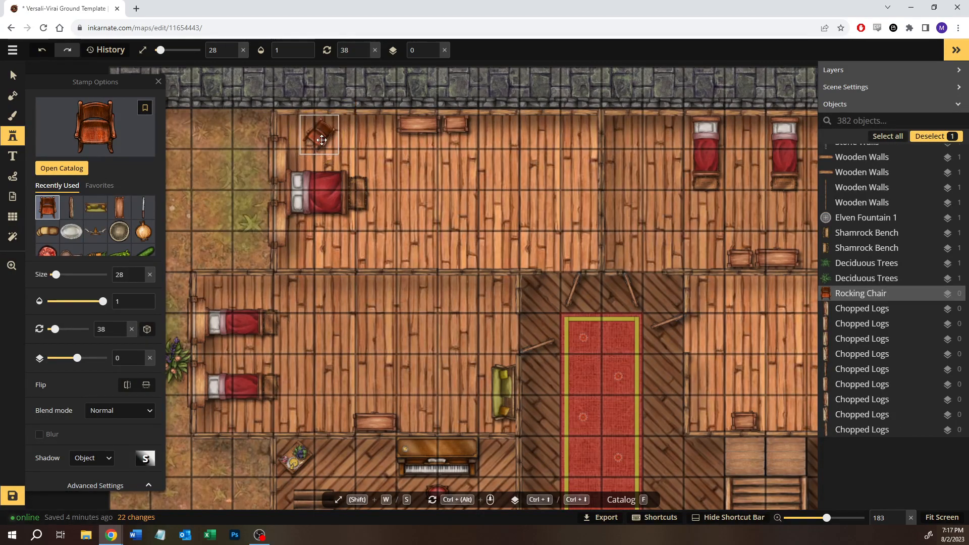
- Place a second rocking chair in the northeast bedroom's southeast corner, rotated to 217 degrees
left_click_drag(481, 200, 187, 175)
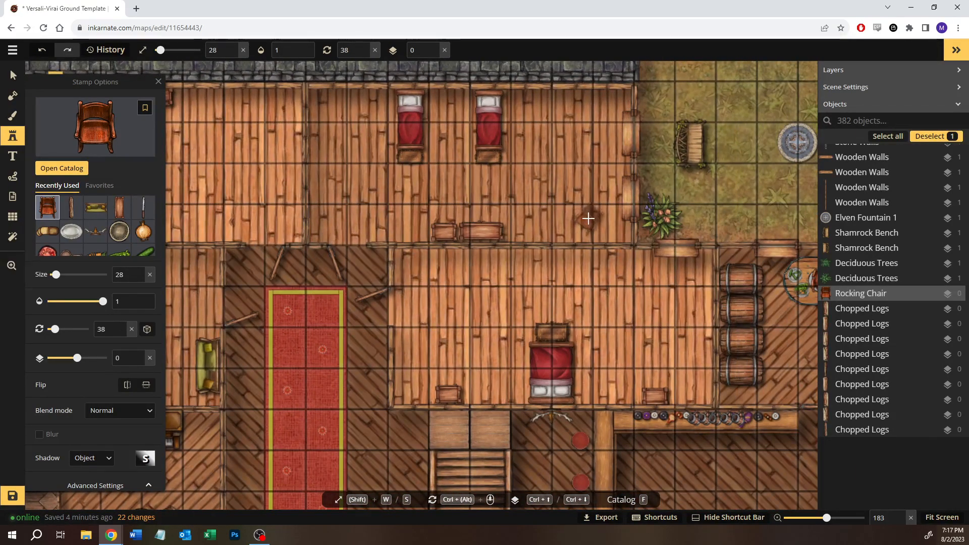
left_click(587, 218)
left_click_drag(593, 192, 589, 375)
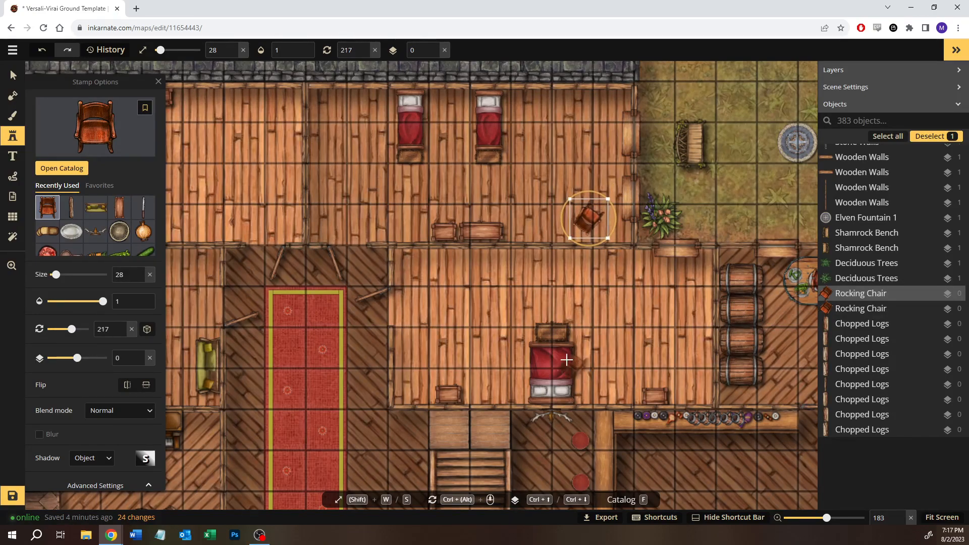
left_click_drag(591, 220, 591, 223)
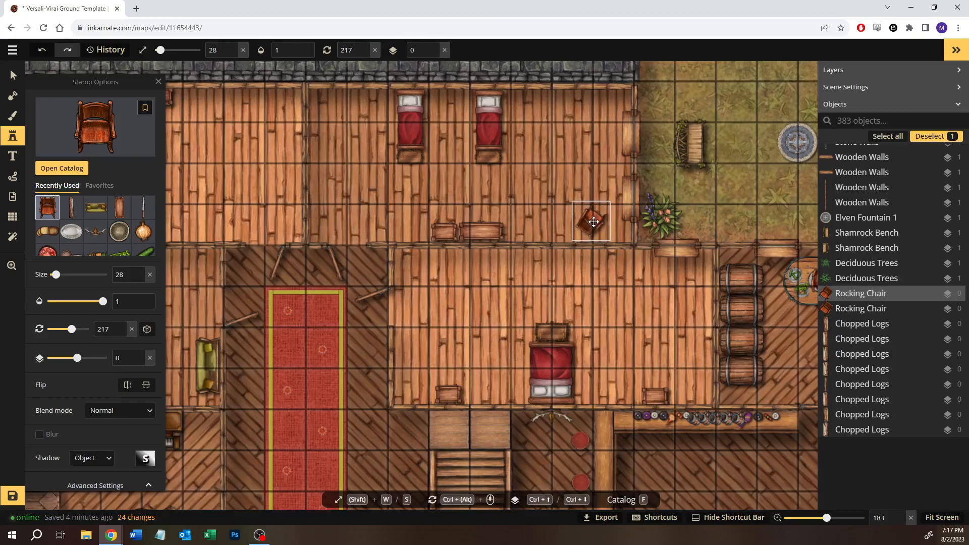
- Reopen the stamp catalog, remove the Chairs tag filter and show the Tavern pack
key("space")
left_click_drag(631, 341, 544, 296)
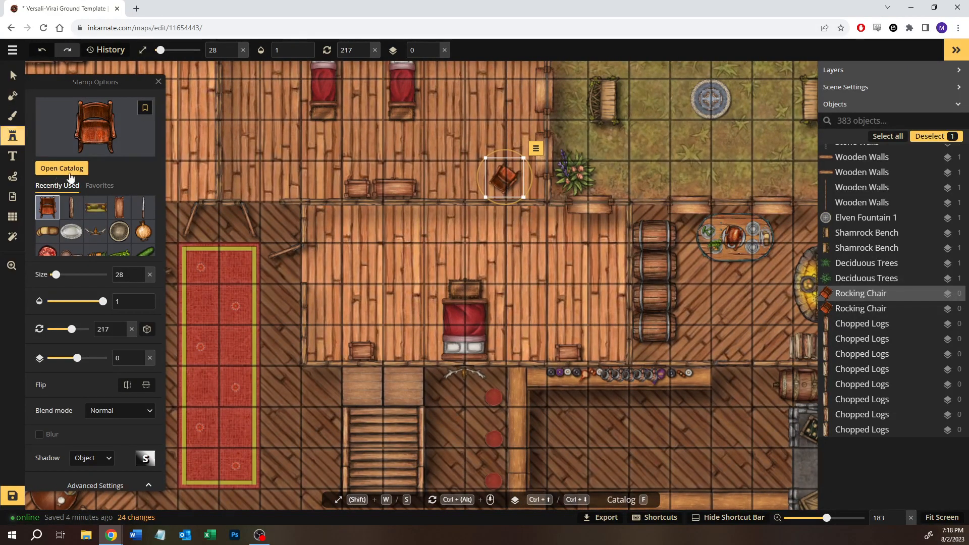
key("f")
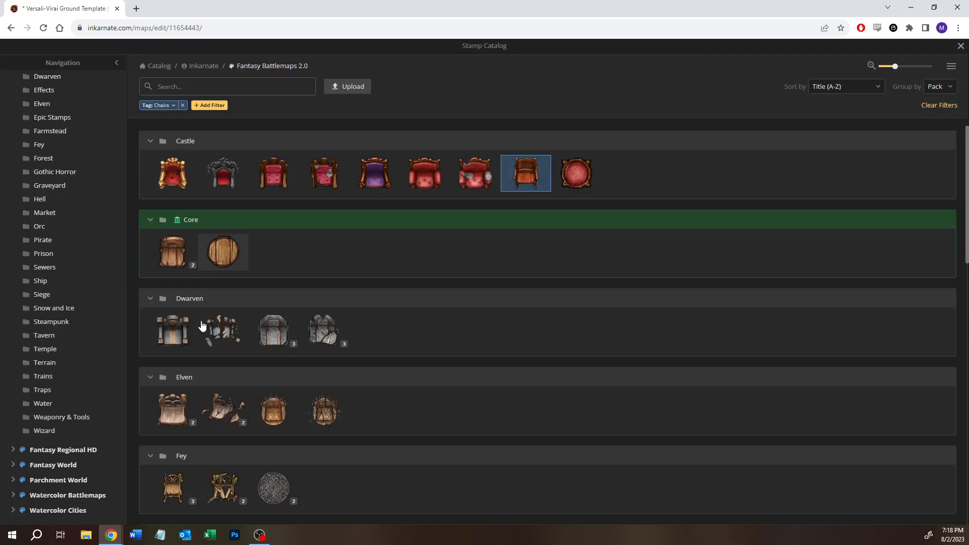
left_click(178, 105)
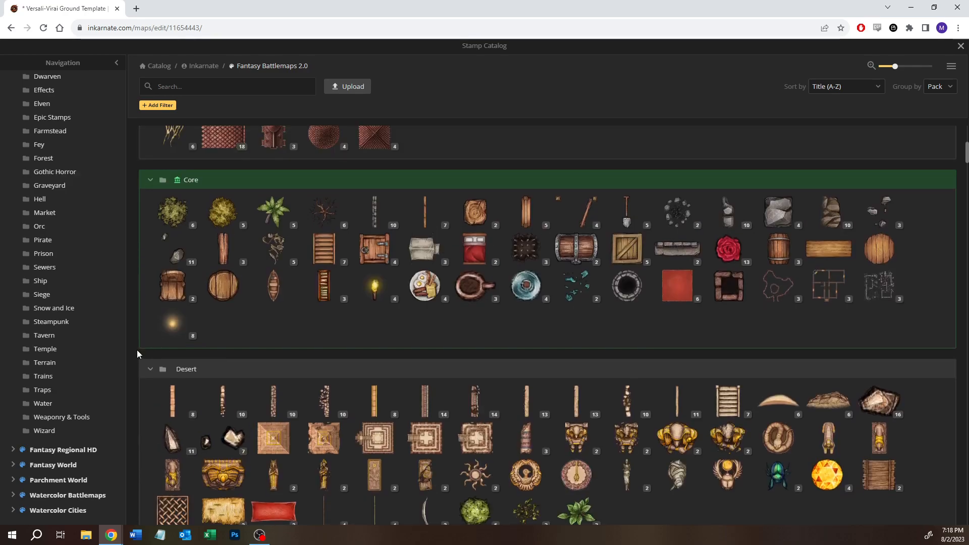
left_click(48, 339)
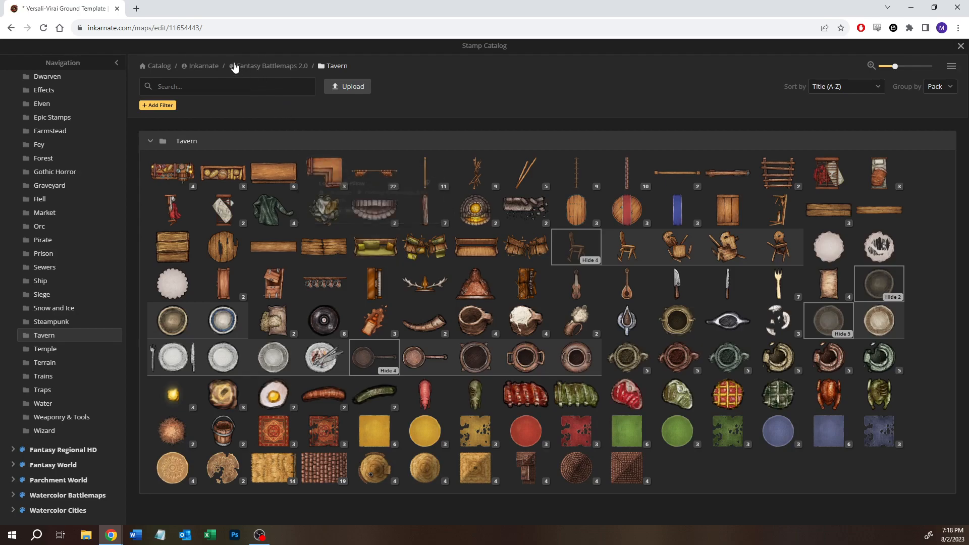
- Filter the stamps by the Couches tag and widen the listing to all Fantasy Battlemaps 2.0 packs
left_click(215, 87)
type("#cou")
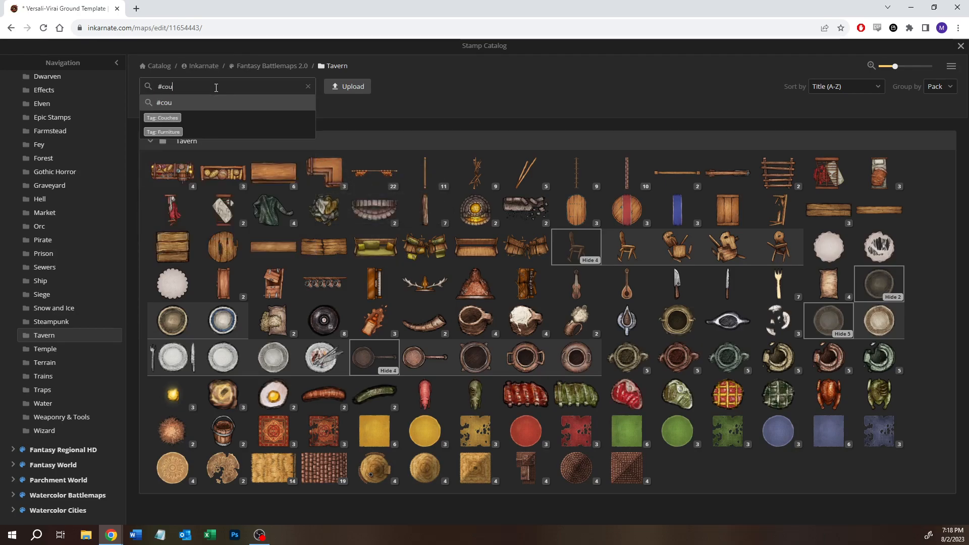
left_click(176, 117)
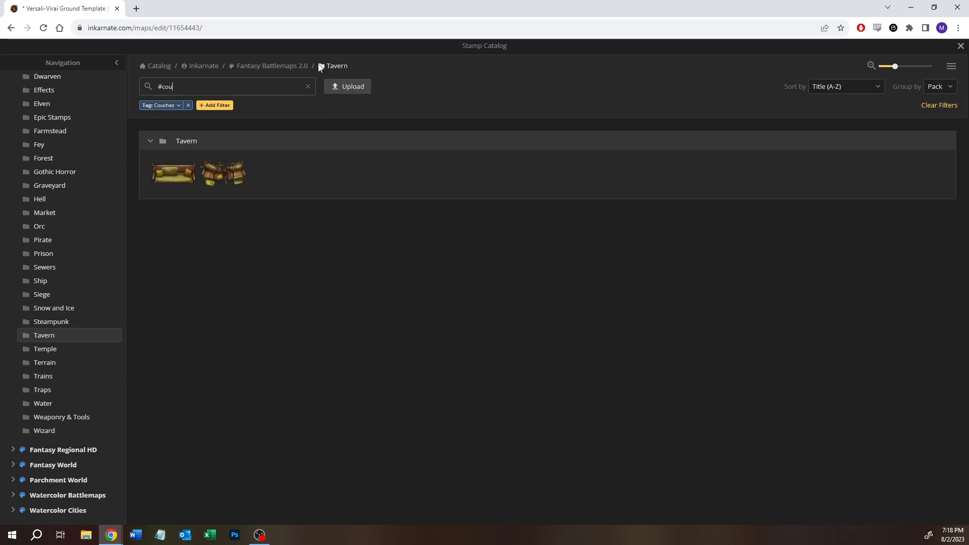
left_click(306, 67)
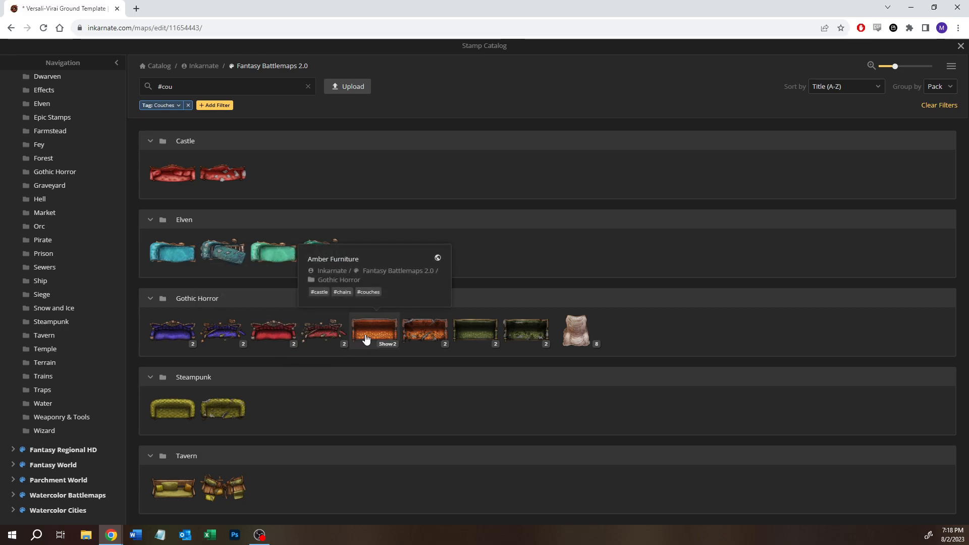
- Place the green Elven chaise lounge from the Elven pack in the east bedroom near the barrel-side wall, rotated to 90 degrees
left_click(275, 248)
key("space")
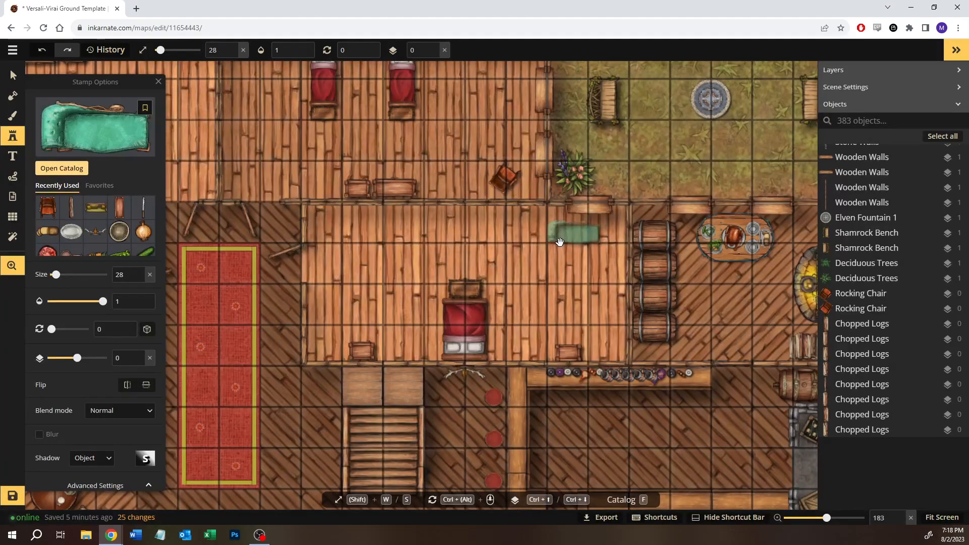
left_click_drag(560, 241, 502, 252)
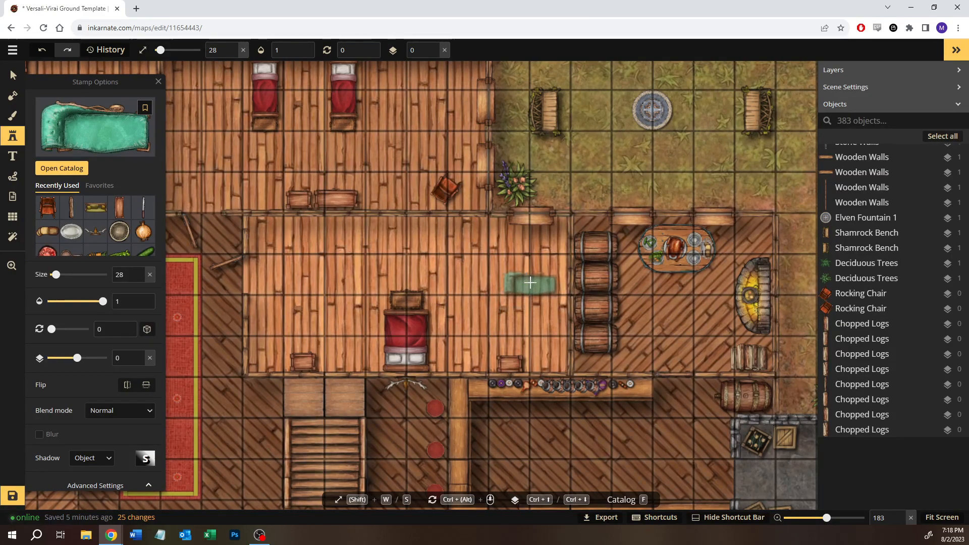
left_click(531, 282)
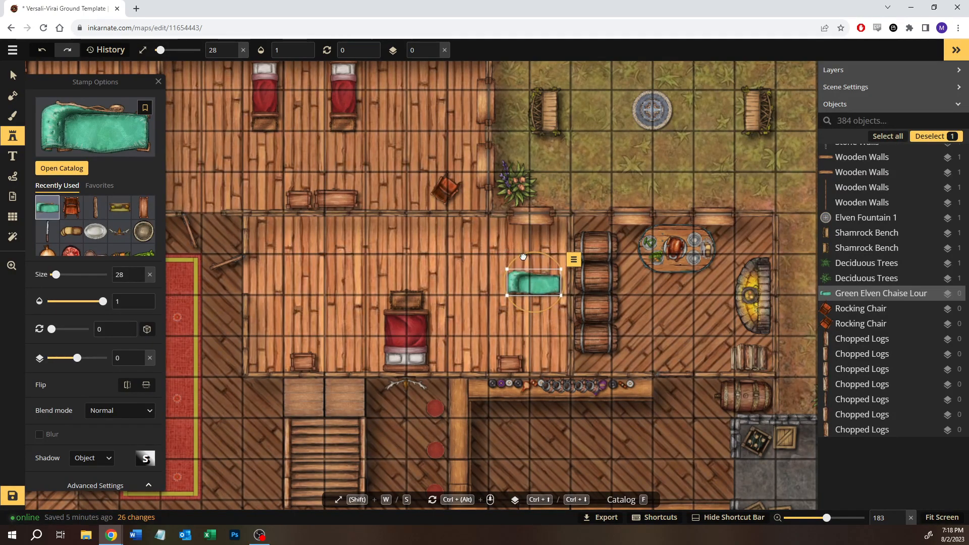
left_click_drag(526, 256, 549, 258)
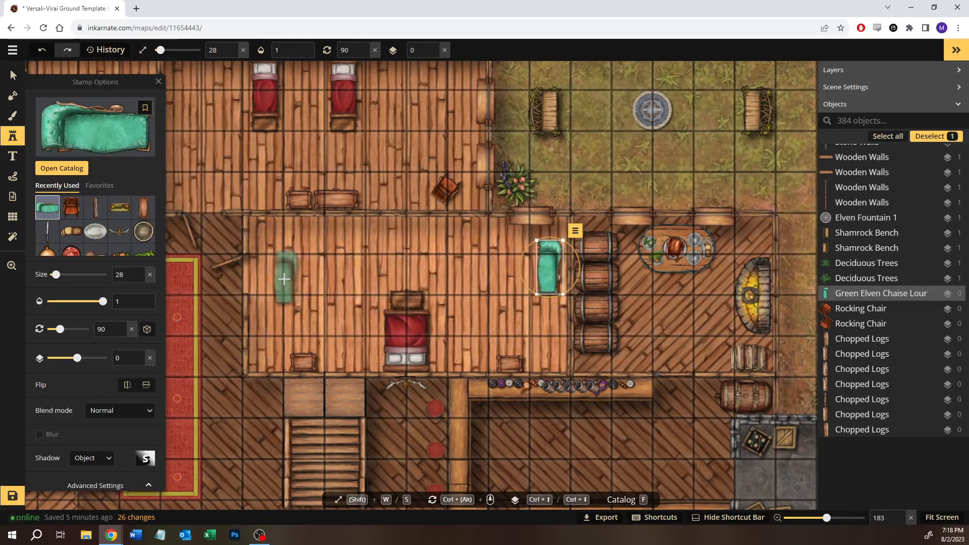
- Try recoloring the chaise lounge by lowering its hue, and undo the changes made to it since placement
scroll(110, 437, "down", 3)
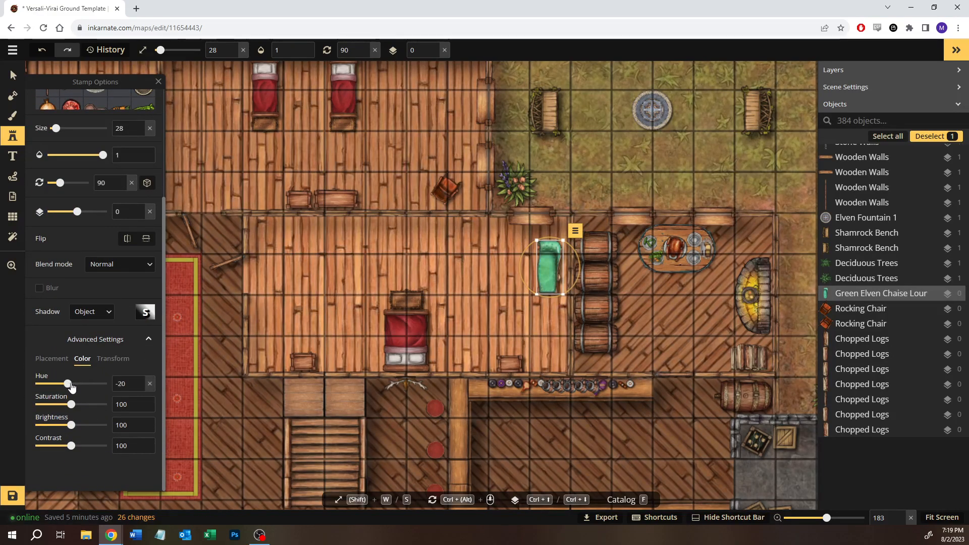
left_click_drag(69, 387, 67, 386)
left_click(21, 69)
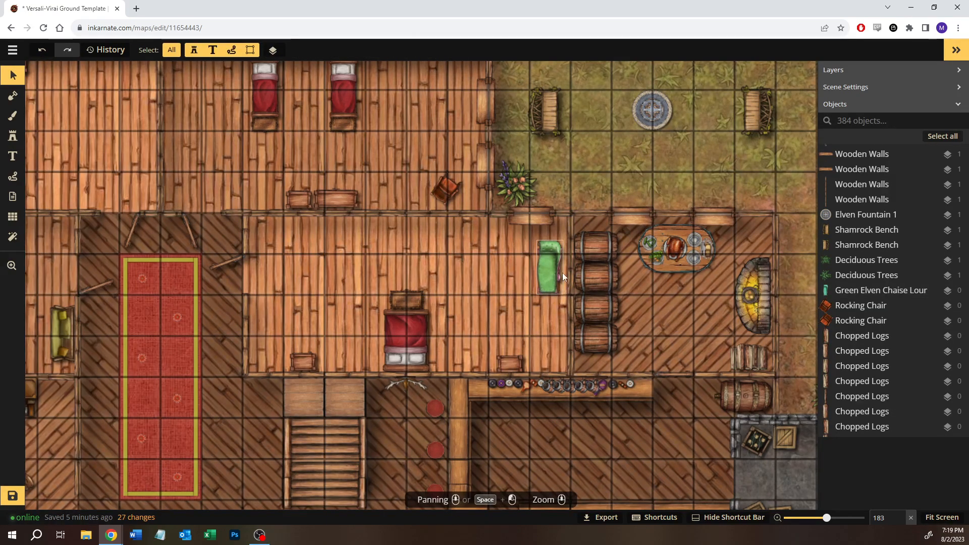
scroll(561, 273, "up", 10)
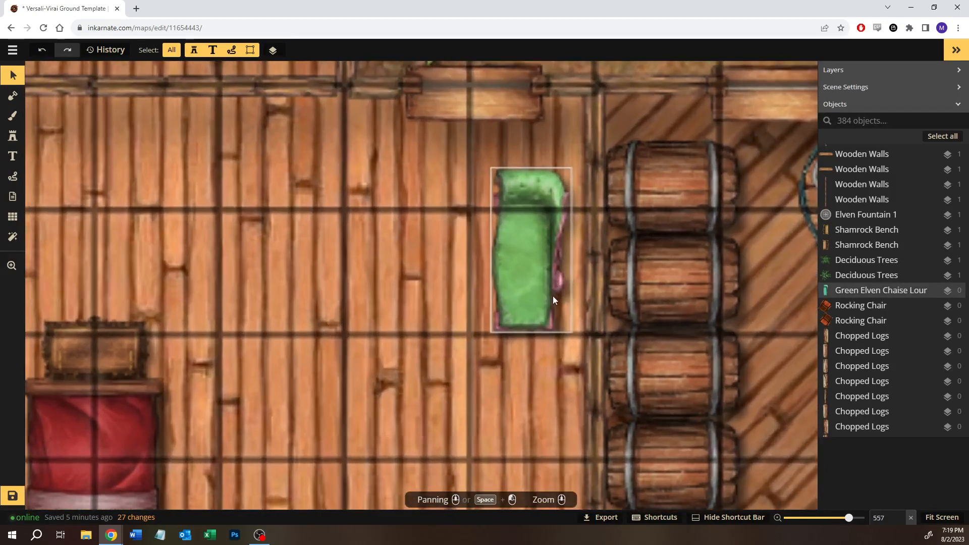
key("ctrl+z")
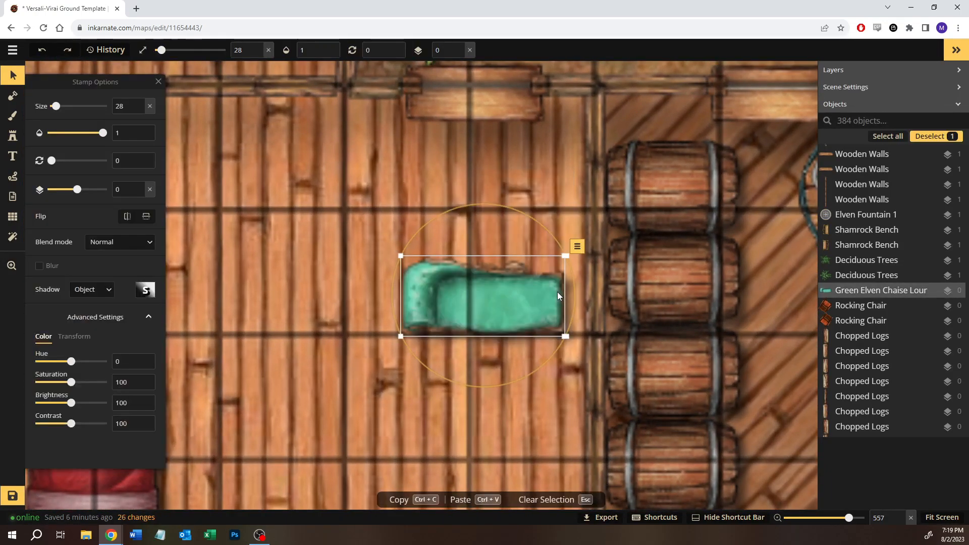
- Rotate the chaise lounge to 90 degrees and move it against the east bedroom's east wall beside the barrels
left_click_drag(428, 224, 577, 224)
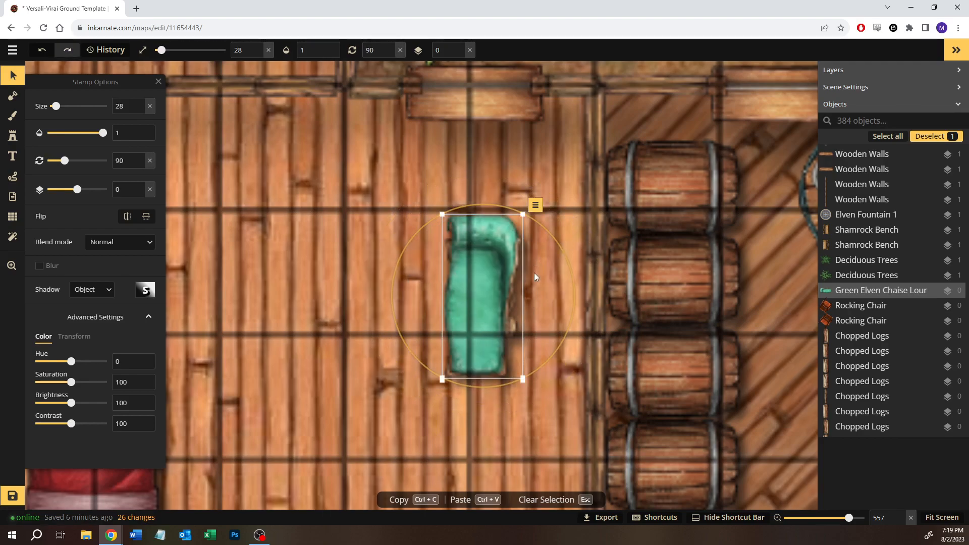
left_click_drag(535, 268, 538, 223)
left_click(482, 384)
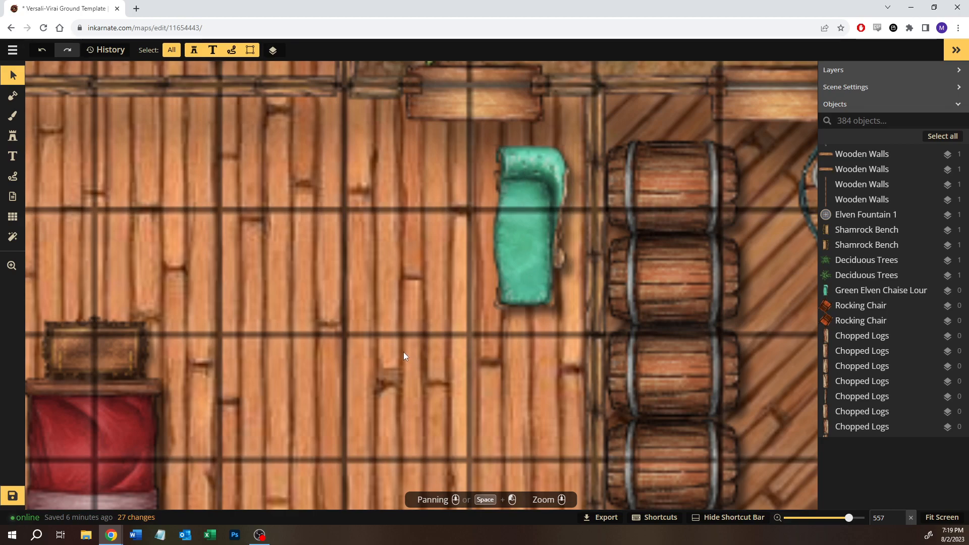
- Search the stamp catalog for "table" without the Couches tag filter and pick the Tavern pack's three-plank Bedside Table
scroll(403, 352, "down", 4)
scroll(403, 352, "down", 5)
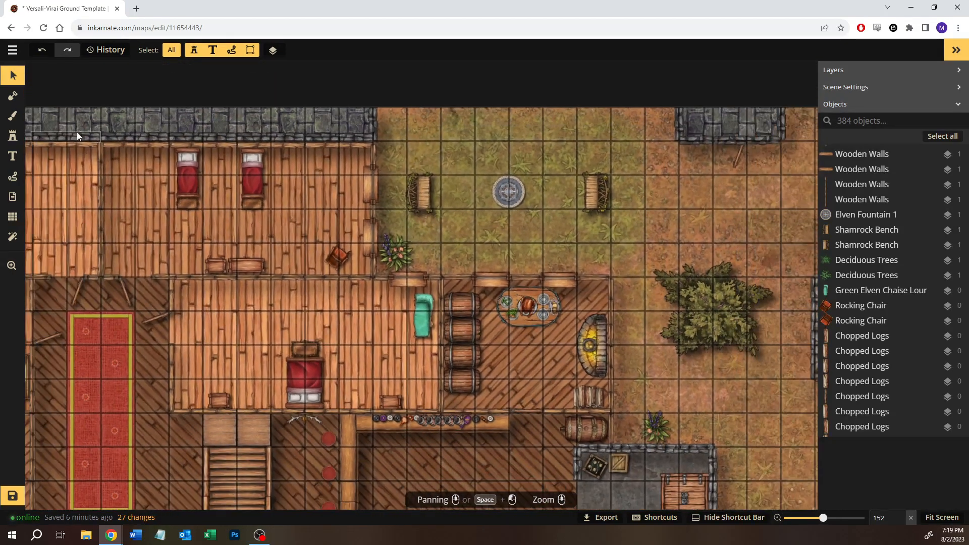
left_click(13, 136)
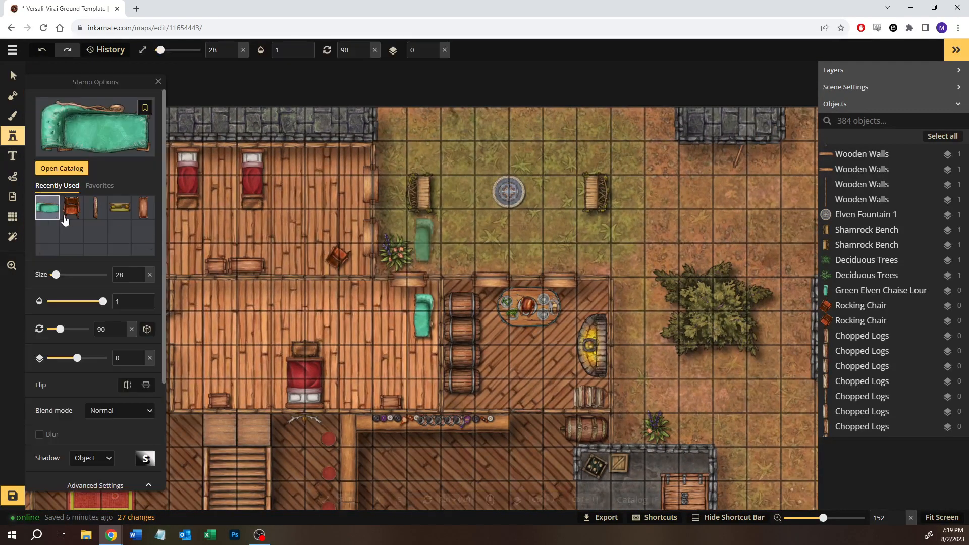
left_click(58, 168)
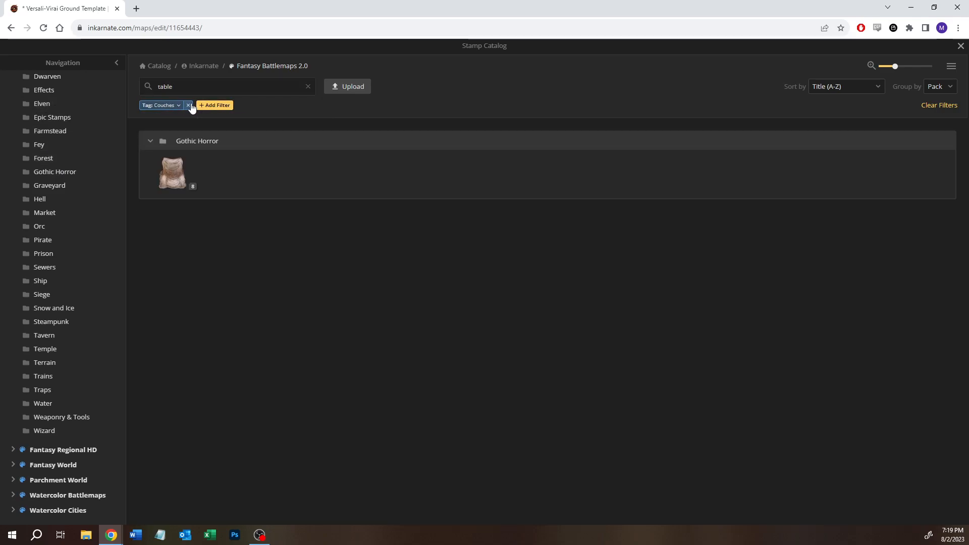
left_click(187, 105)
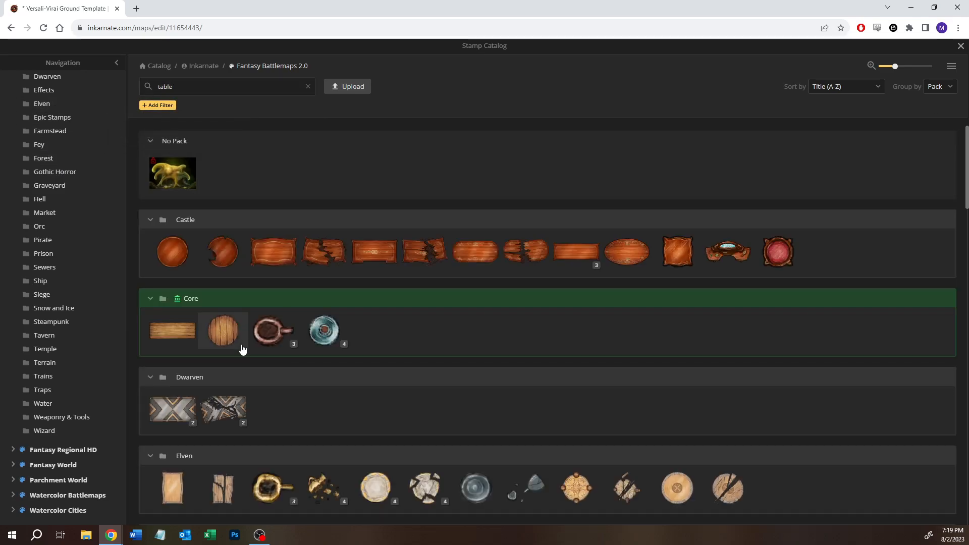
scroll(242, 348, "down", 20)
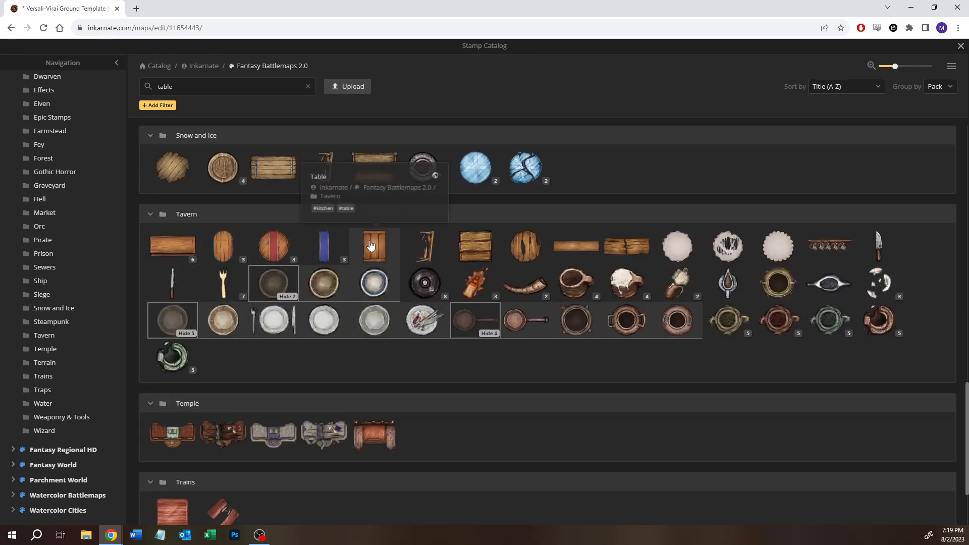
left_click(471, 258)
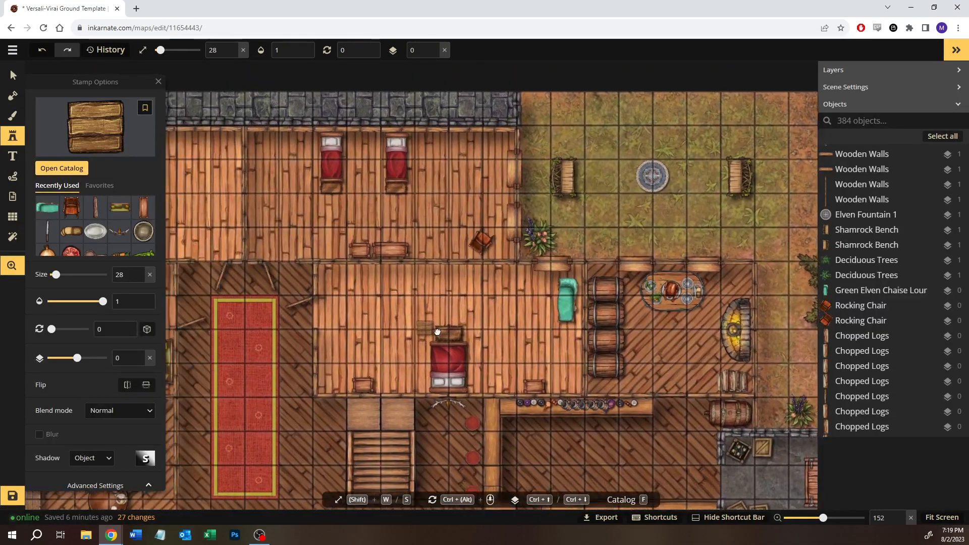
- Place bedside tables between the northeast bedroom's two beds and south of the northwest bedroom's bed, rotating the latter to 285 degrees
left_click_drag(438, 332, 546, 376)
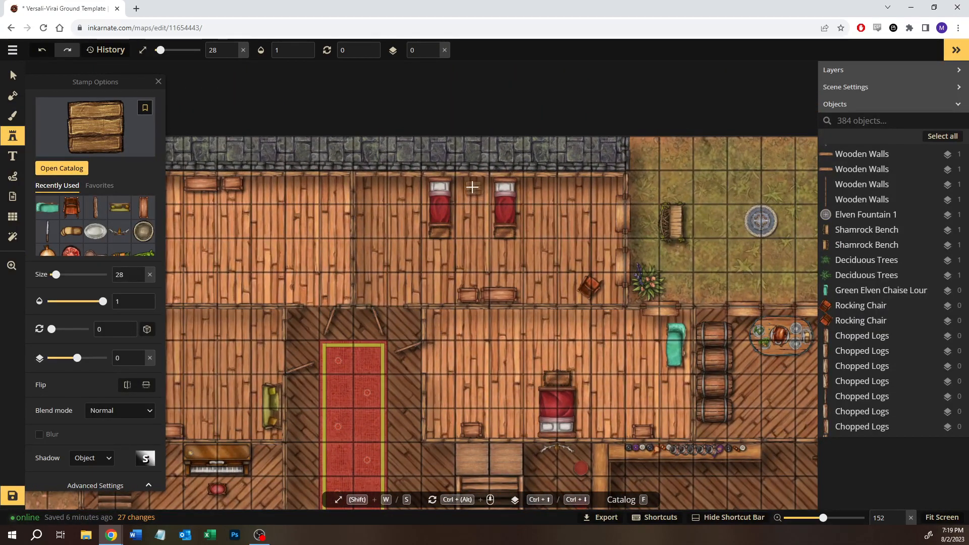
left_click(472, 186)
left_click_drag(397, 228, 645, 224)
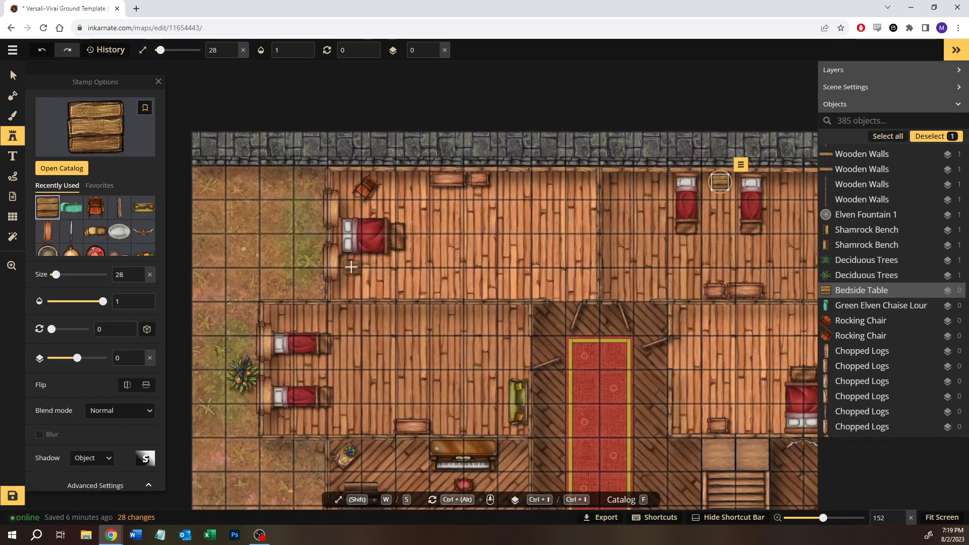
left_click_drag(349, 266, 303, 260)
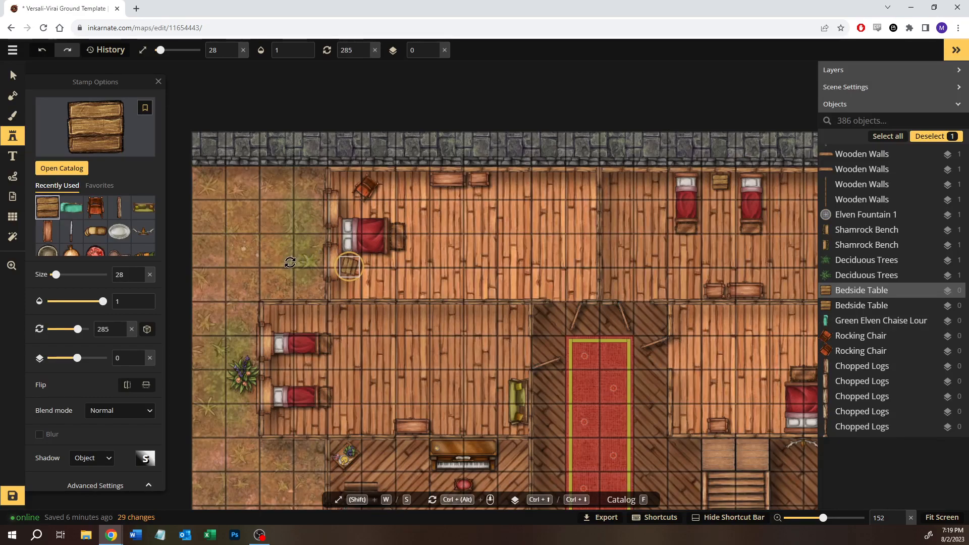
- Place a bedside table between the west bedroom's two beds, rotated to 270 degrees
key("space")
left_click_drag(328, 371, 354, 333)
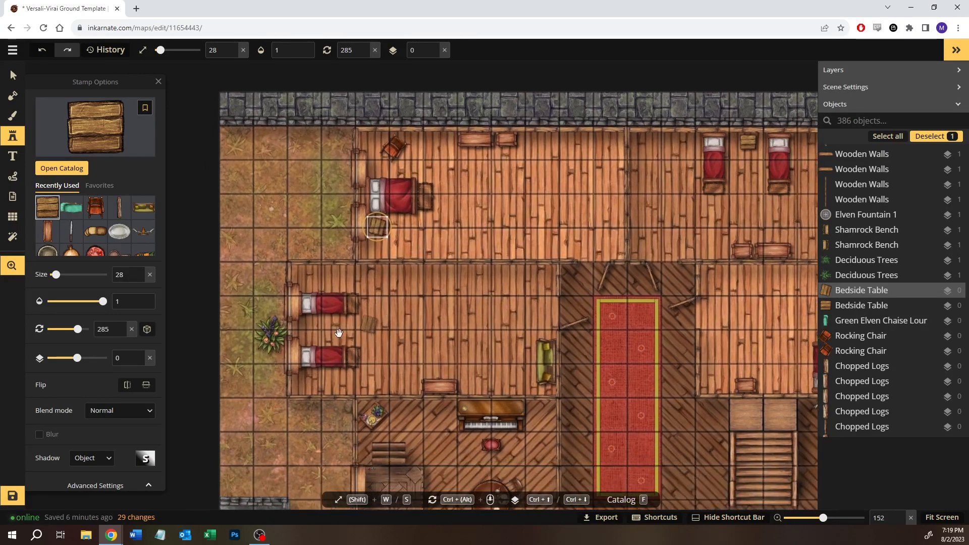
left_click(310, 332)
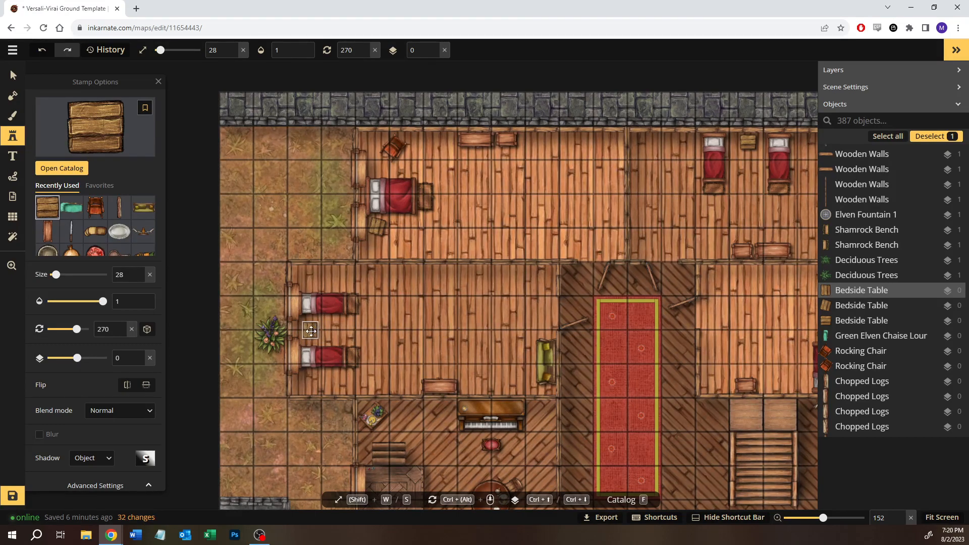
- Add bedside tables west of the east bedroom's bed at 180 degrees and beside the northeast bedroom's rocking chair at 223 degrees
key("space")
left_click_drag(461, 346, 250, 325)
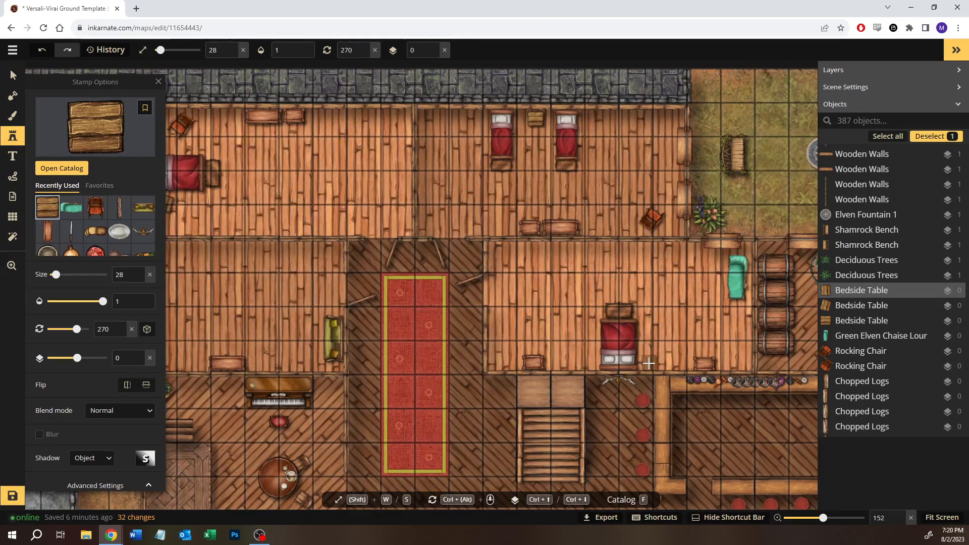
left_click(581, 355)
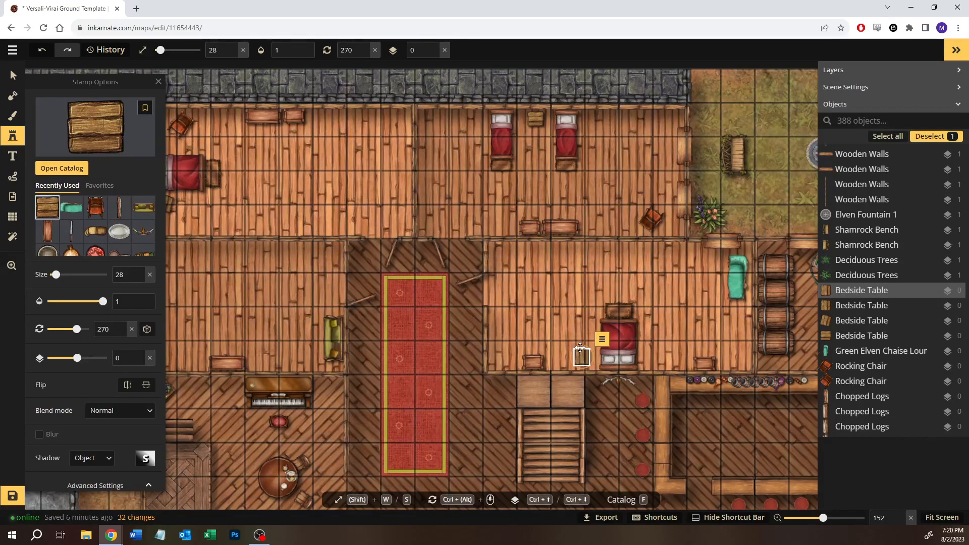
left_click_drag(518, 360, 518, 364)
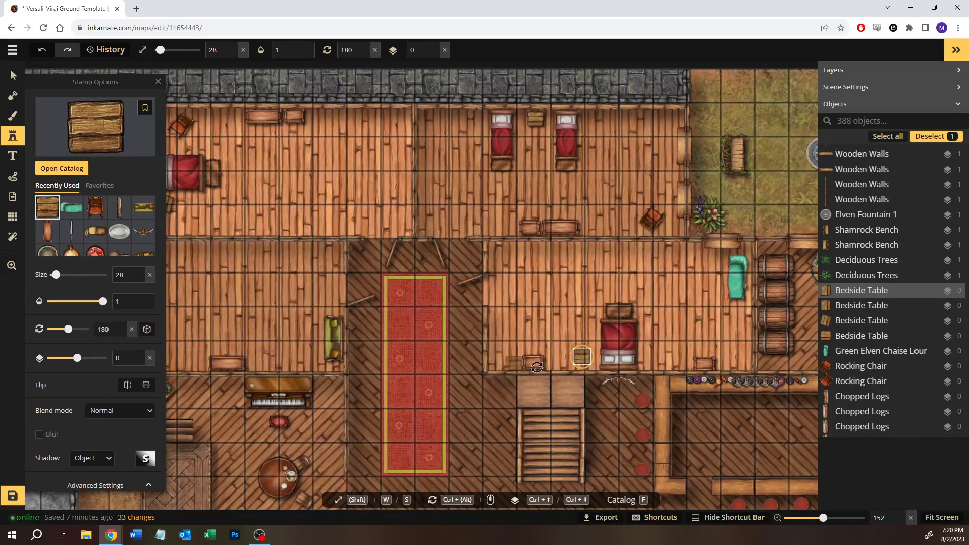
left_click_drag(581, 357, 586, 361)
left_click(626, 208)
left_click_drag(622, 200, 631, 208)
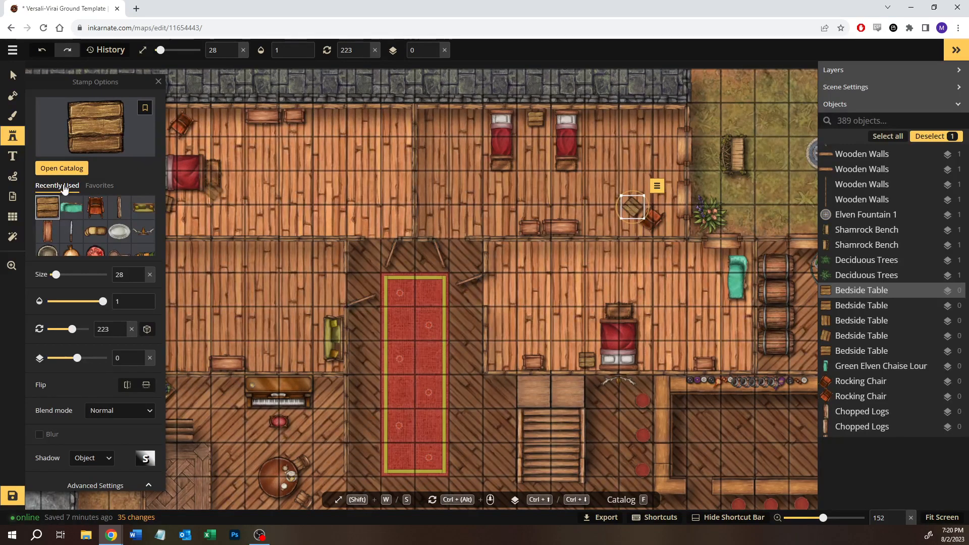
- Search the stamp catalog for "book" and expand the Wizard pack's Books group to show its variants
left_click(62, 147)
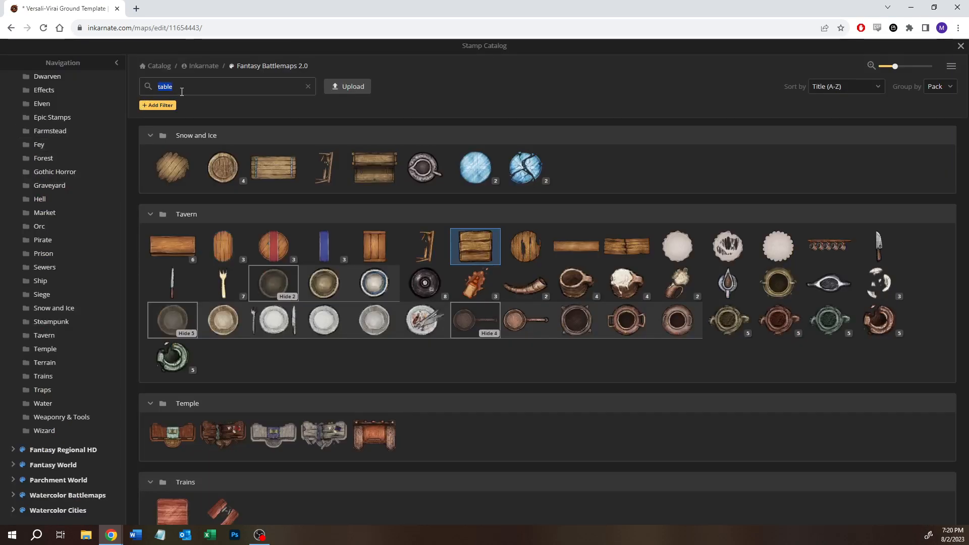
key("BackSpace")
type("book")
key("Return")
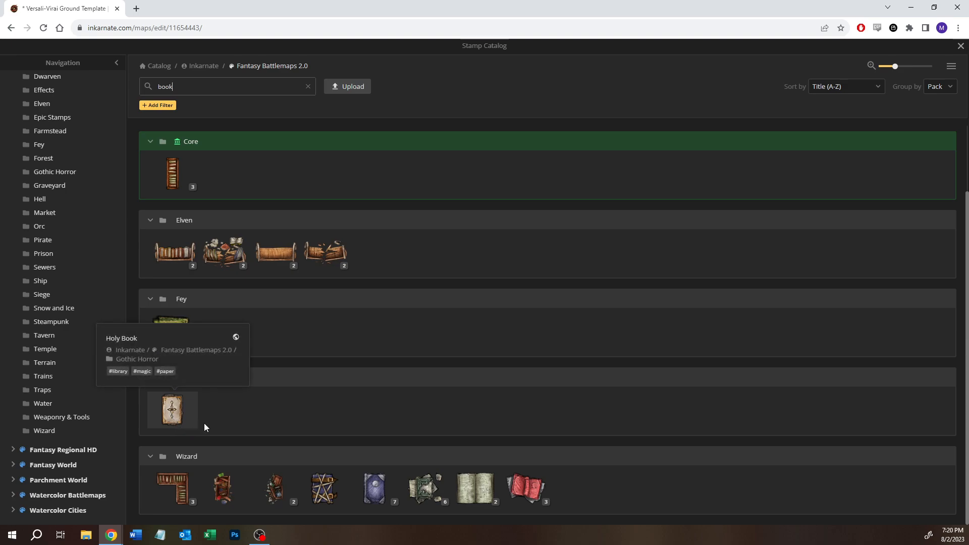
left_click(394, 501)
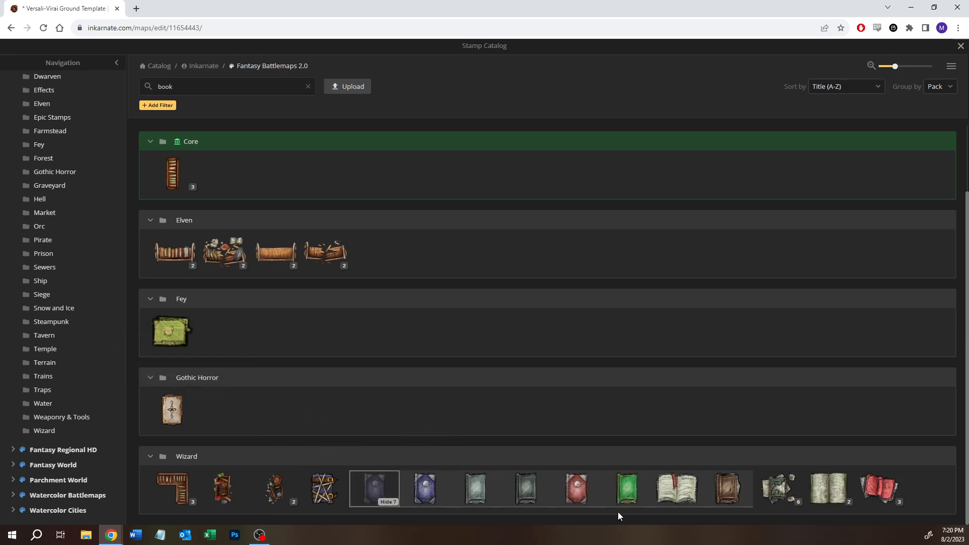
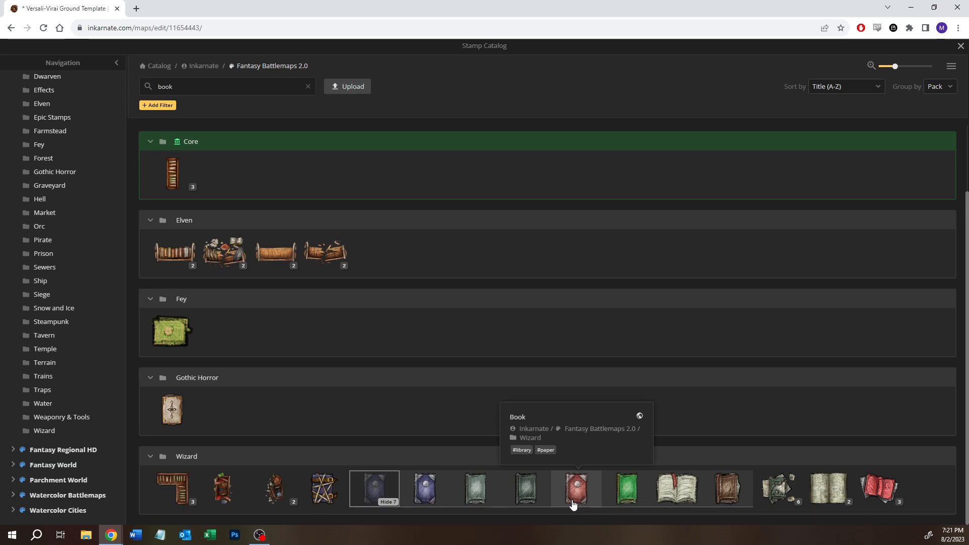
- Choose the blue closed book variant of the Wizard pack's Books stamp for placing in the northeast bedroom
left_click(424, 488)
scroll(621, 212, "up", 8)
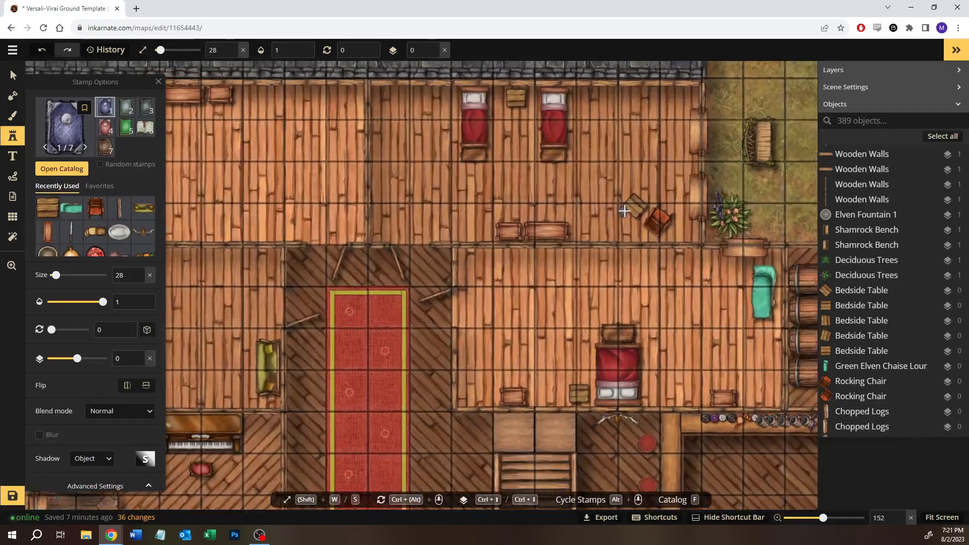
scroll(643, 196, "up", 4)
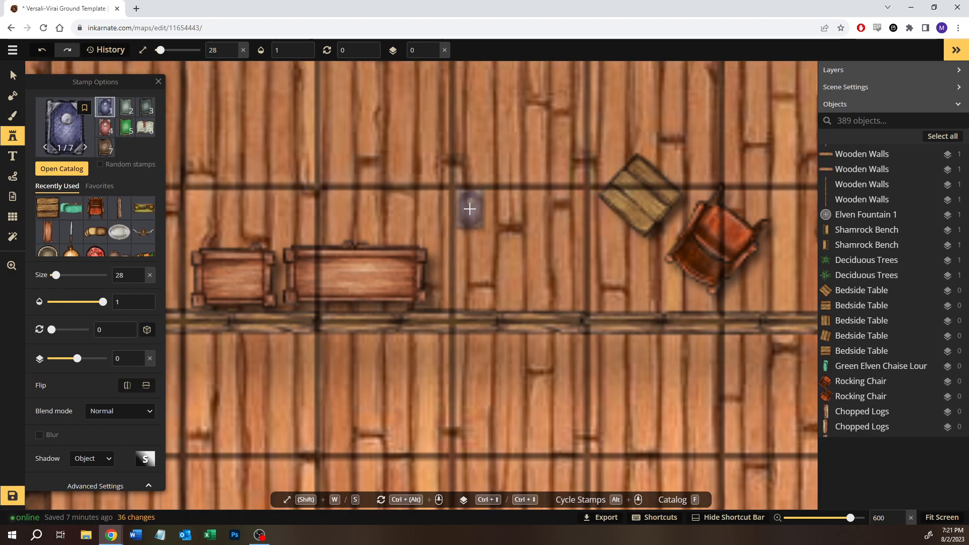
- Place trial copies of the blue book across the northeast bedroom floor at sizes 28 and 22
left_click(470, 208)
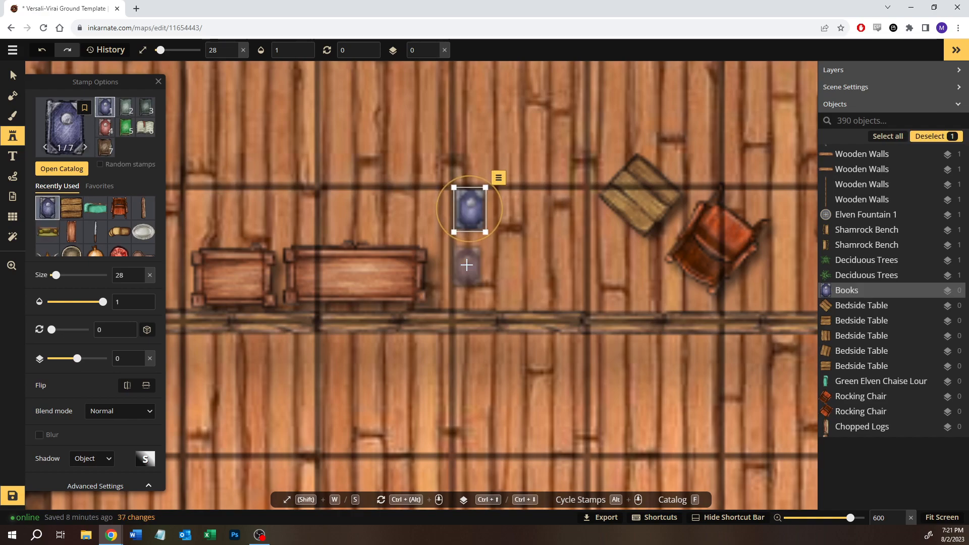
left_click(498, 250)
left_click(521, 290)
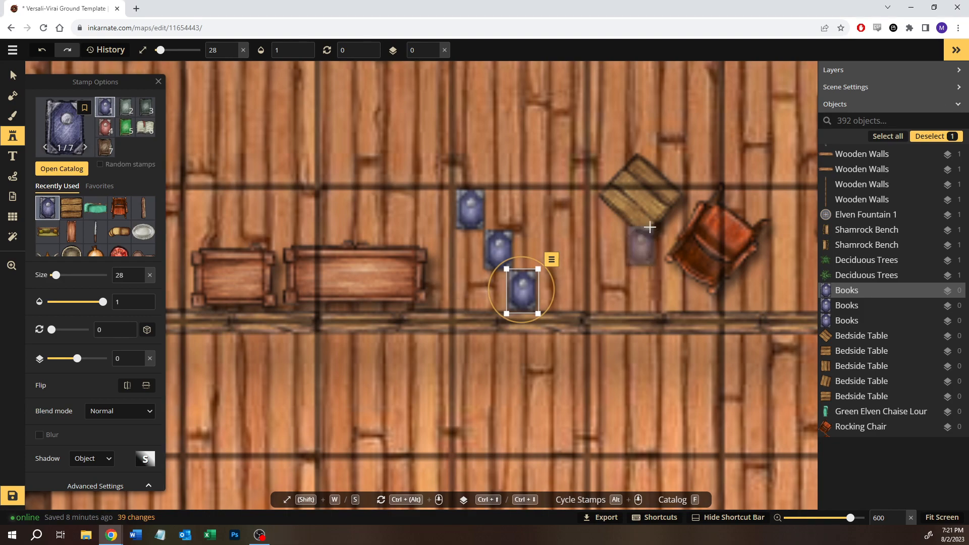
left_click(635, 191)
left_click_drag(650, 215, 557, 197)
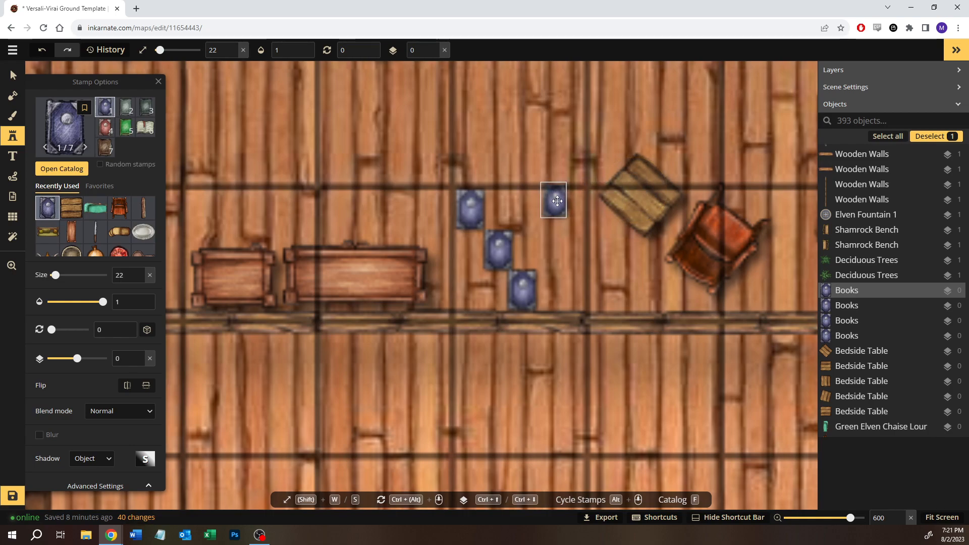
left_click(600, 265)
left_click(597, 267)
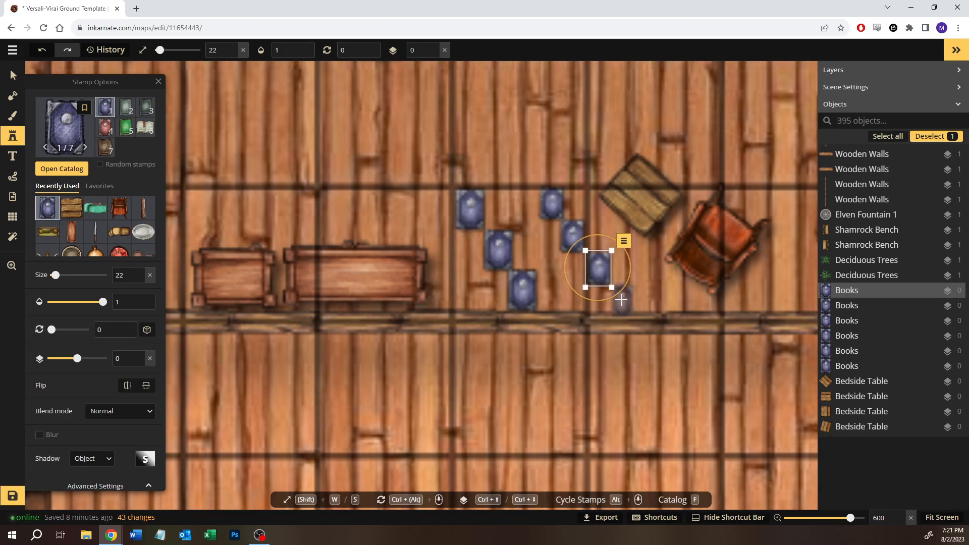
left_click(622, 298)
- Place a blue book at size 18, rotated to 325 degrees, on the bedside table by the northeast bedroom's rocking chair
key("s")
key("s")
key("s")
left_click(639, 197)
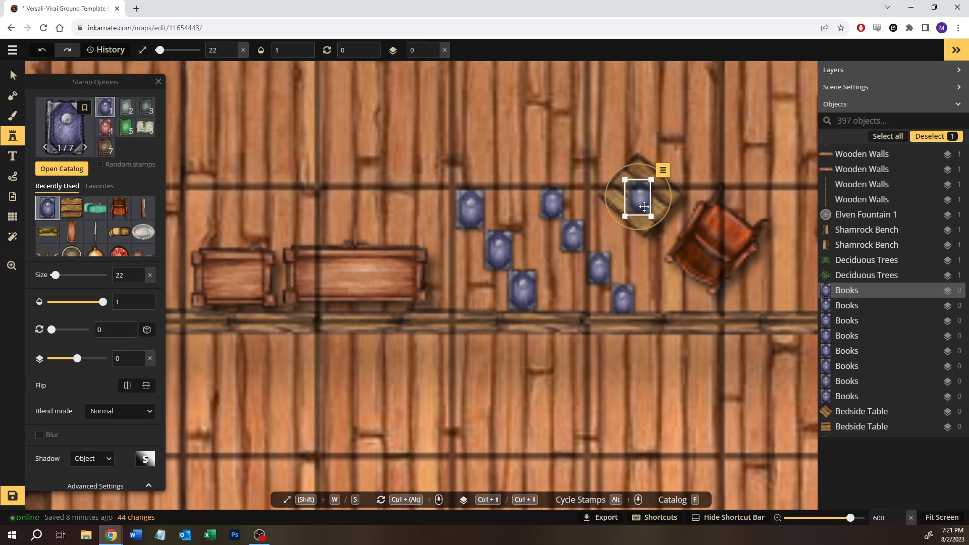
key("s")
left_click_drag(630, 165, 608, 172)
left_click_drag(642, 201, 661, 194)
- Delete the blue books lying on the northeast bedroom floor, keeping the one on the bedside table
left_click(12, 75)
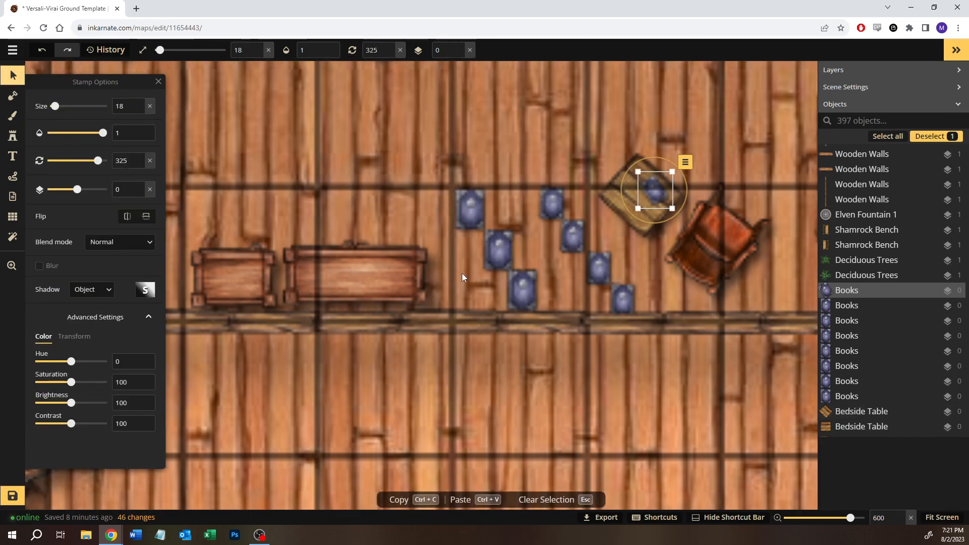
left_click_drag(457, 226, 590, 291)
key("Delete")
left_click(622, 297)
key("Delete")
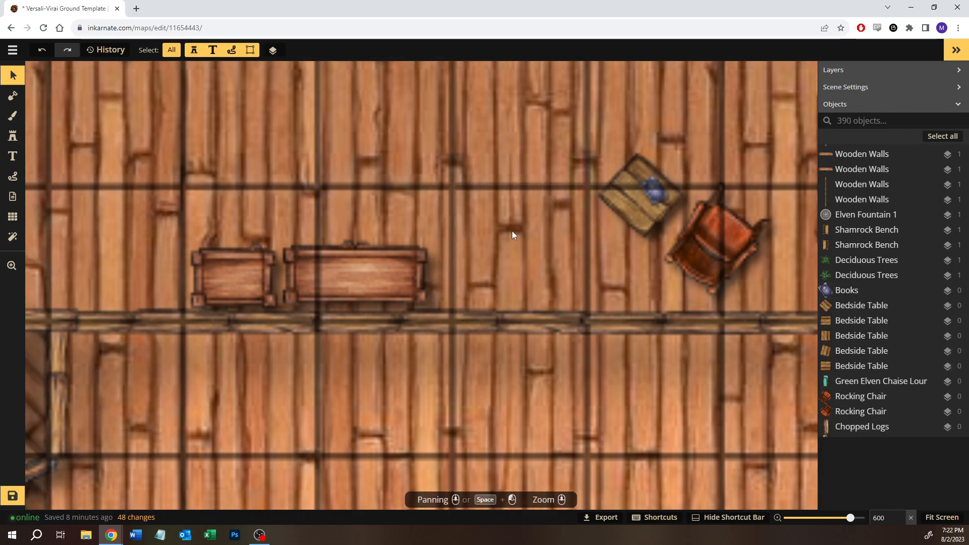
- Search the stamp catalog for "unlit" and choose the first variant of the Tavern pack's Unlit Candles
left_click(13, 139)
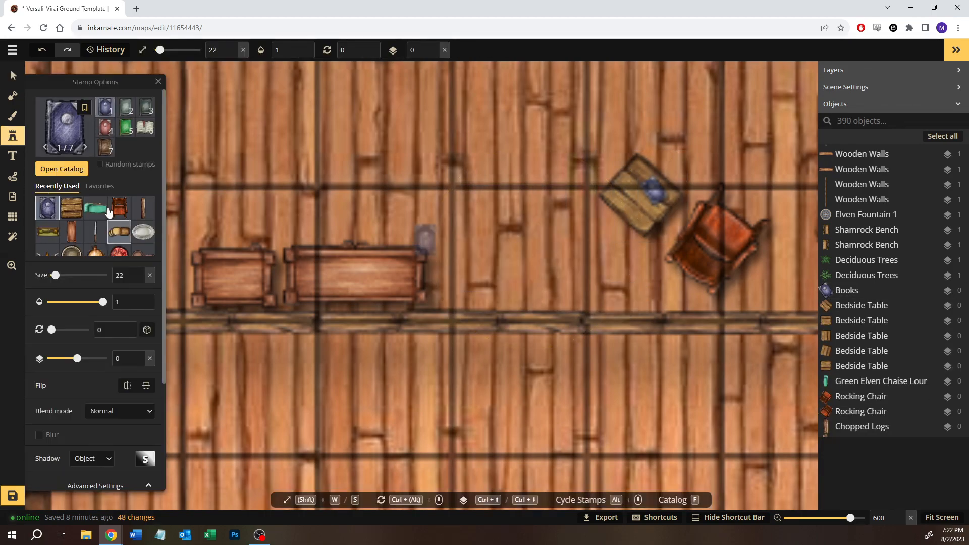
left_click(66, 171)
type("u")
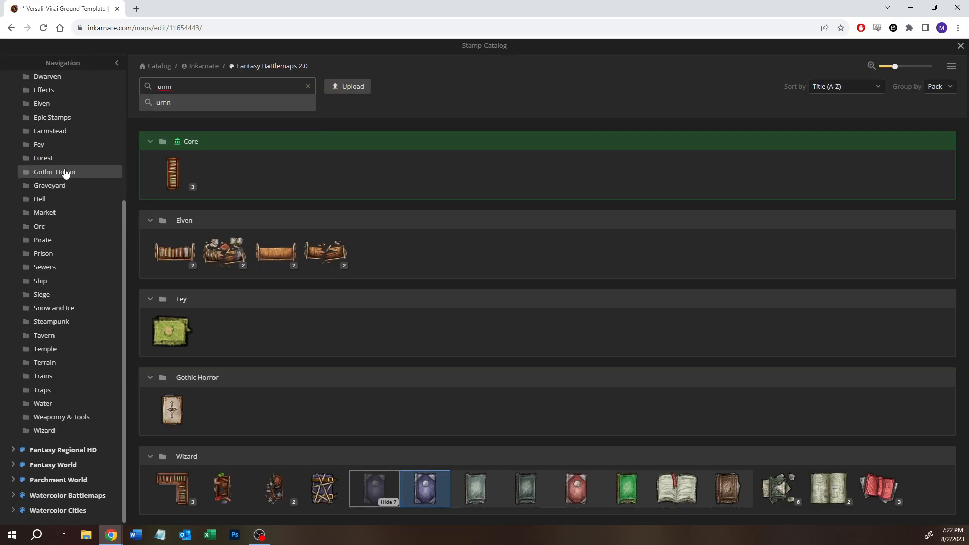
type("nlit")
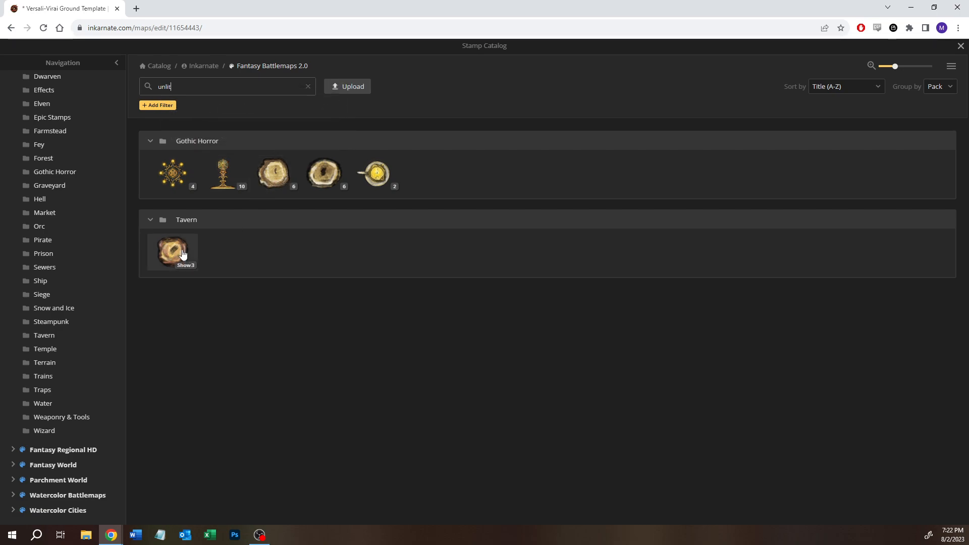
left_click(180, 266)
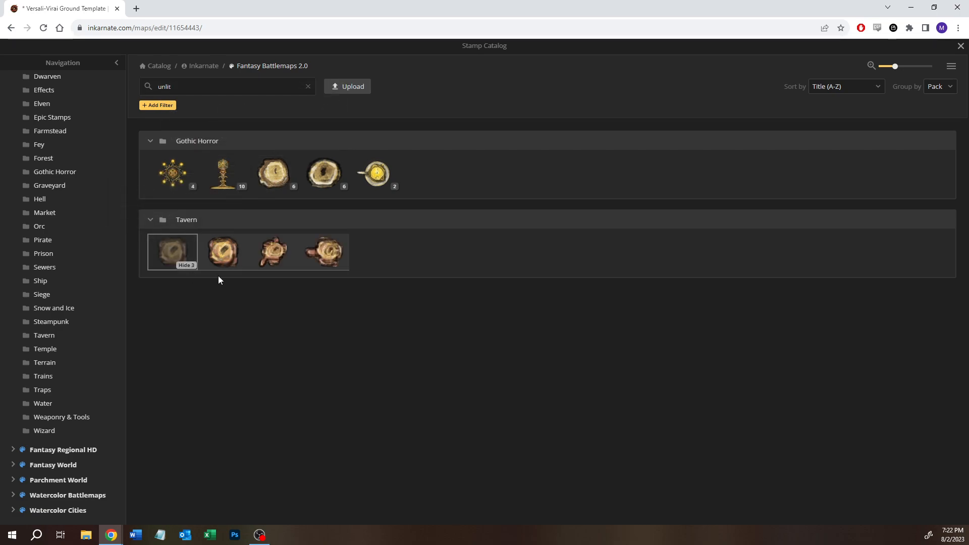
left_click(214, 263)
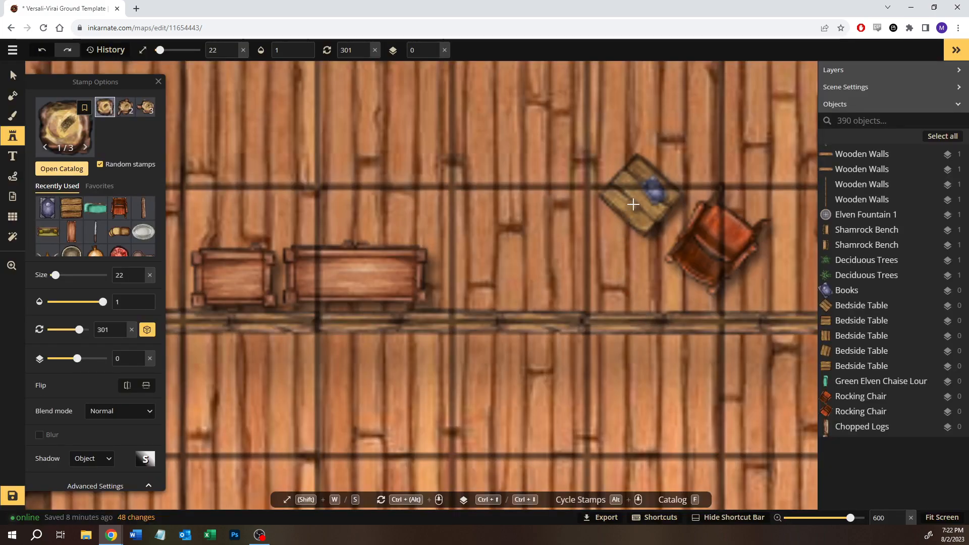
- Place unlit candles at size 25 on the northeast bedroom's bedside tables, by the rocking chair and between the beds
left_click(624, 196)
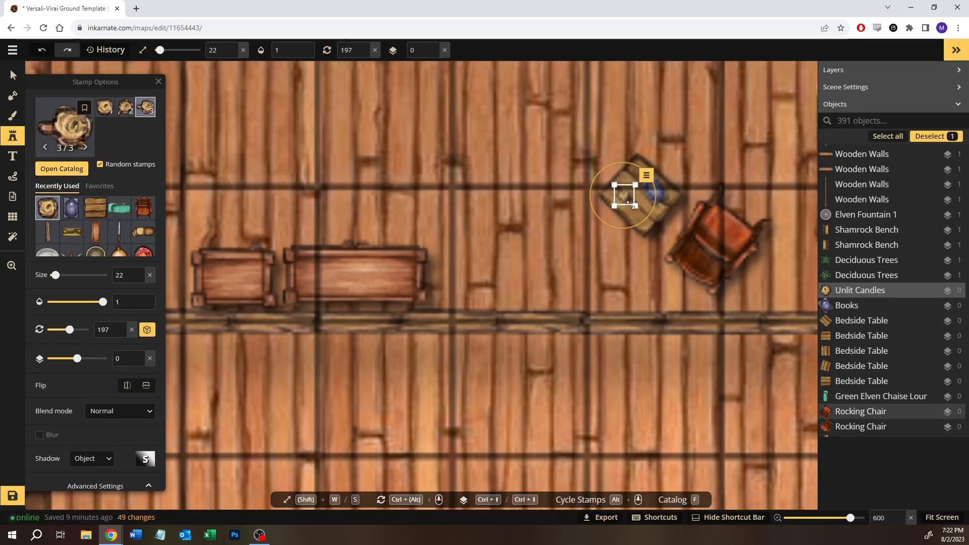
key("w")
key("w")
key("w")
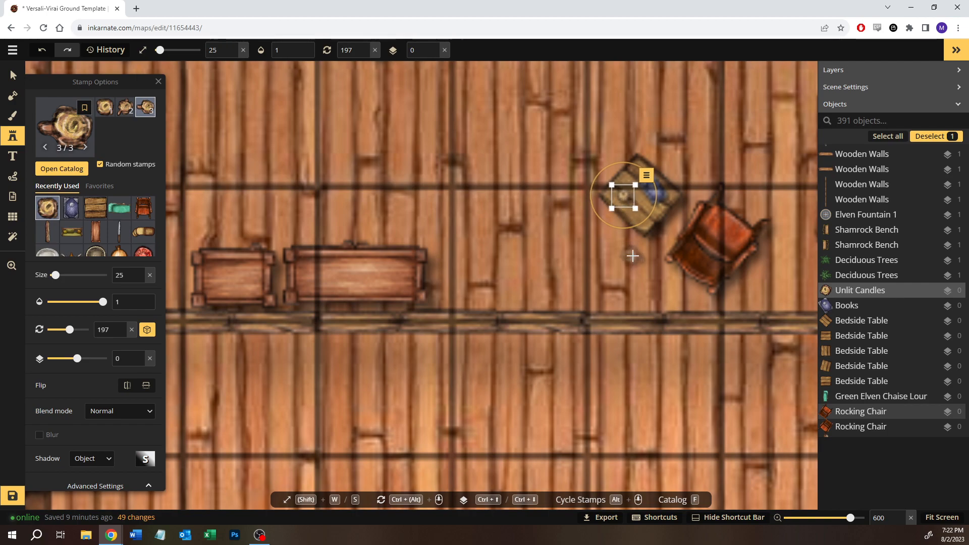
key("space")
left_click_drag(471, 199, 547, 475)
left_click_drag(326, 221, 406, 266)
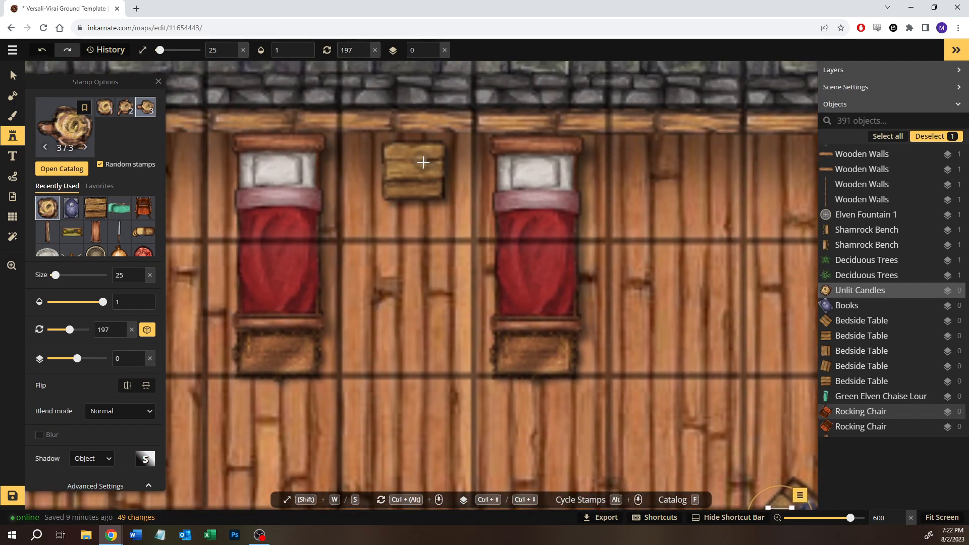
left_click(414, 163)
- Place unlit candles on the bedside tables in the northwest bedroom and between the west bedroom's two beds
key("space")
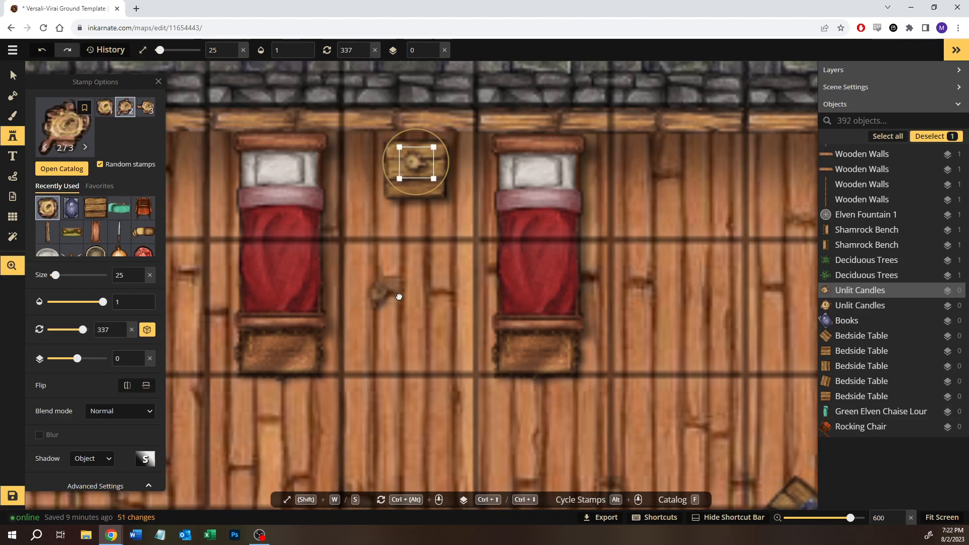
left_click_drag(388, 299, 424, 174)
left_click_drag(386, 257, 707, 209)
scroll(588, 250, "down", 8)
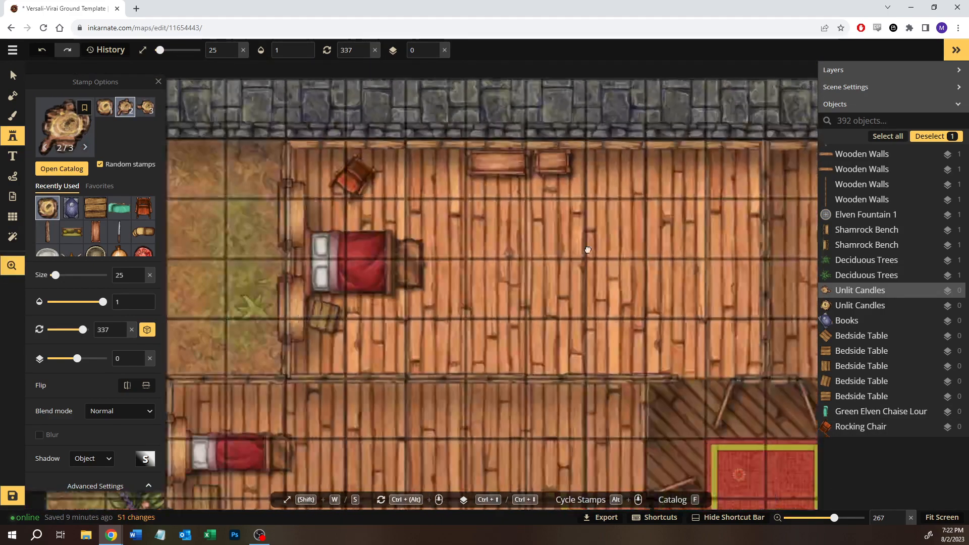
left_click_drag(588, 249, 588, 165)
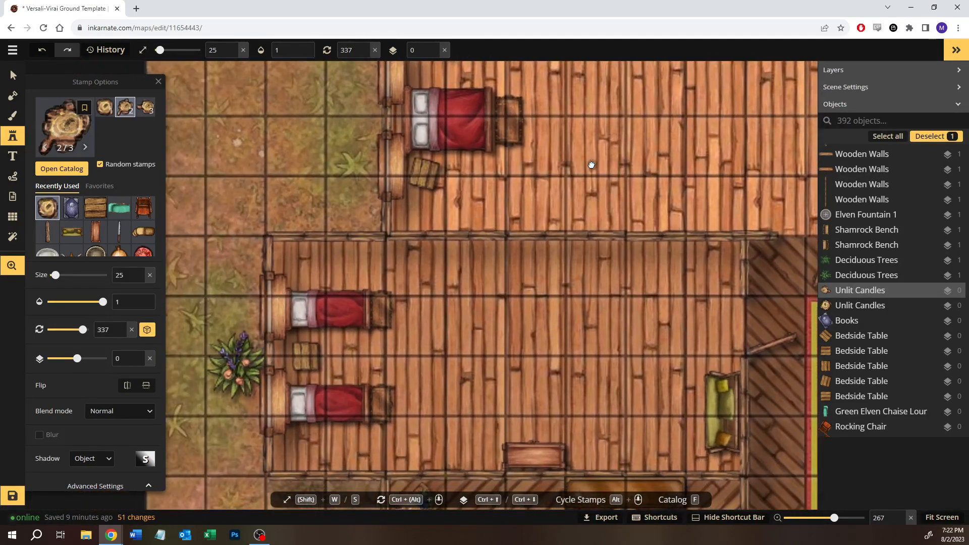
left_click(420, 173)
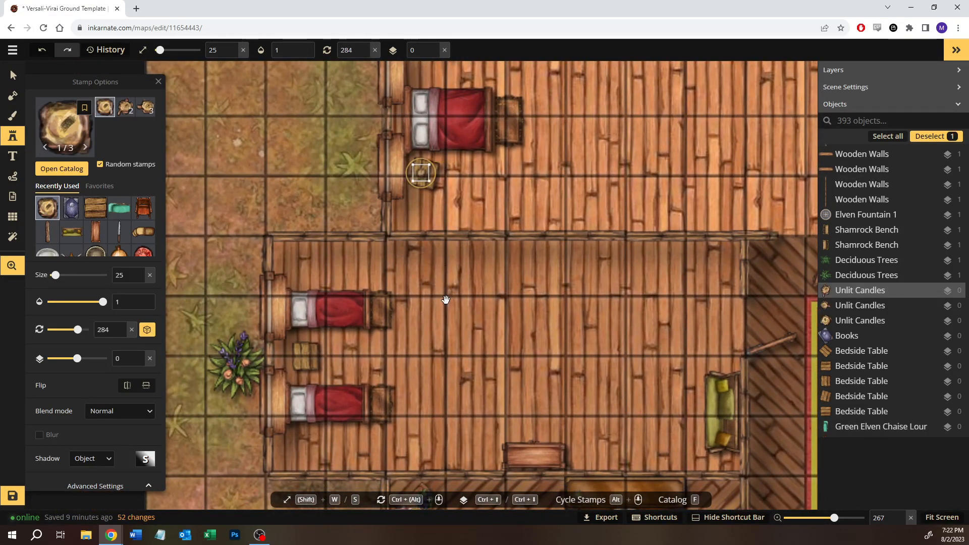
left_click_drag(421, 172, 486, 69)
left_click(370, 250)
- Search the stamp catalog for "lantern"
left_click_drag(555, 286, 325, 139)
mouse_move(458, 172)
left_mouse_down()
mouse_move(375, 209)
mouse_move(204, 178)
left_mouse_up()
left_click_drag(426, 225, 350, 222)
left_click_drag(621, 257, 333, 251)
left_click_drag(635, 253, 431, 259)
mouse_move(543, 253)
left_mouse_down()
mouse_move(455, 262)
mouse_move(529, 264)
left_mouse_up()
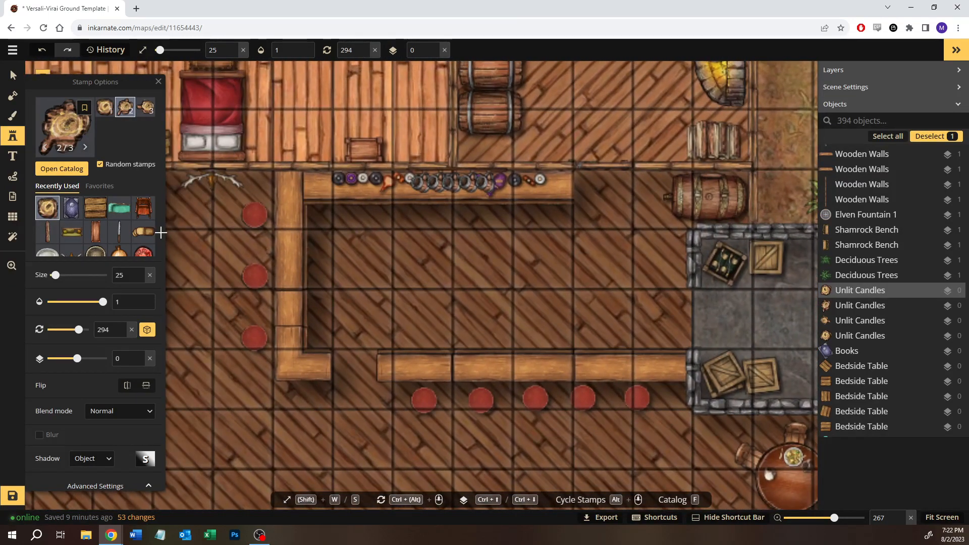
left_click(62, 168)
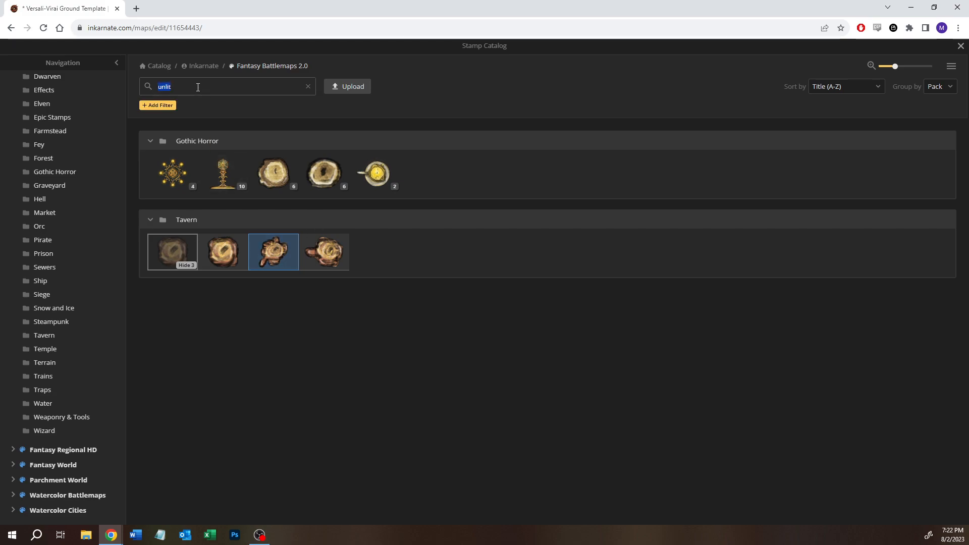
type("lanterns")
key("BackSpace")
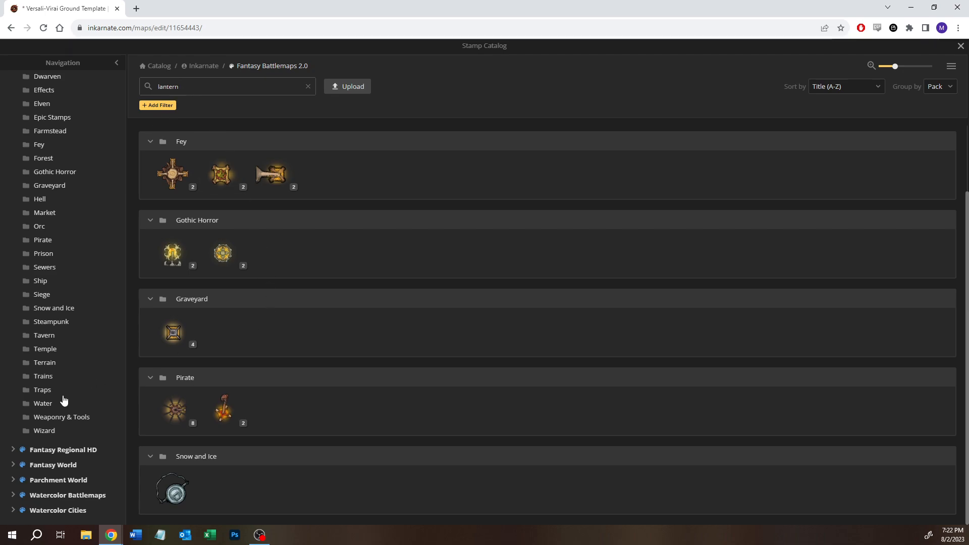
- Clear the search and look through all stamps of the Tavern pack for a light source
left_click(42, 336)
left_click(308, 86)
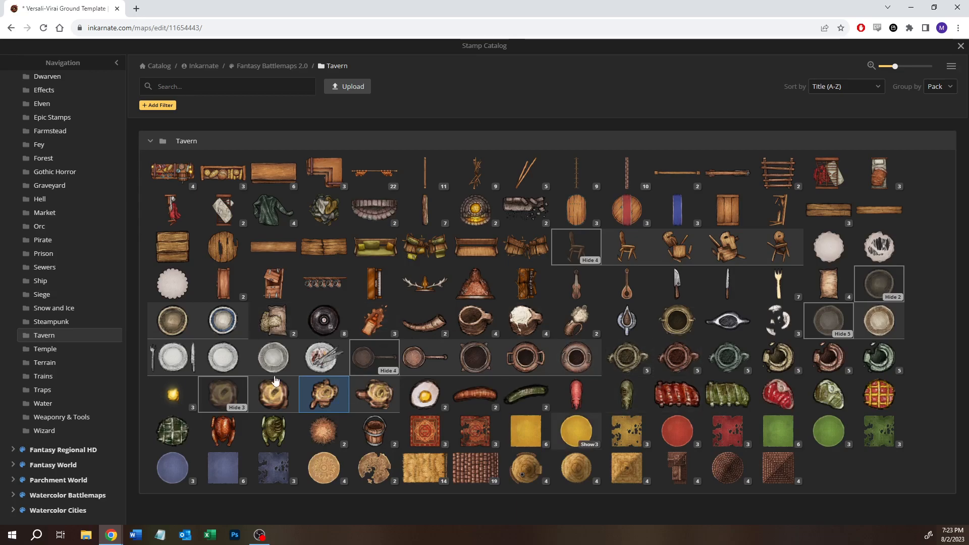
mouse_move(185, 397)
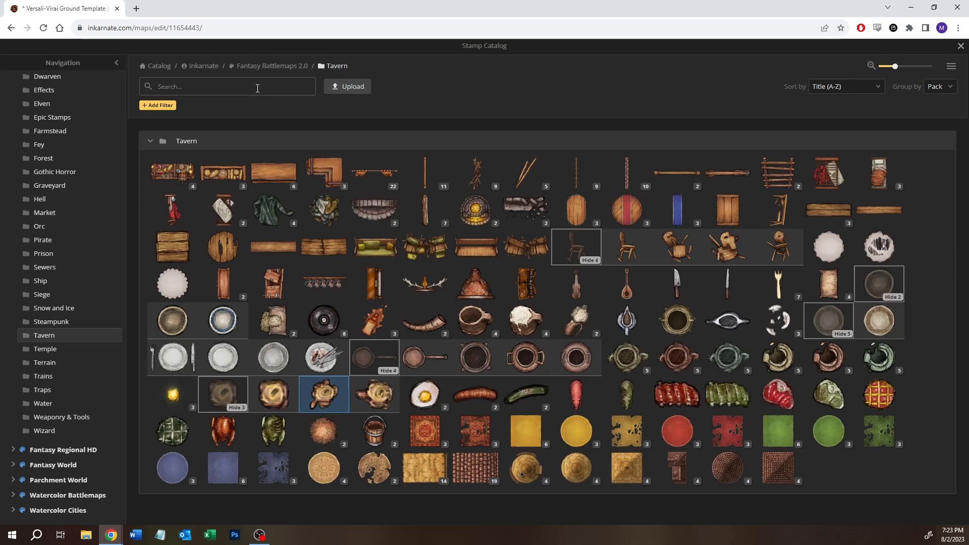
- Search for "lantern" again, widen the search from Tavern to all of Fantasy Battlemaps 2.0, and examine the lantern stamps
type("lantern")
key("Return")
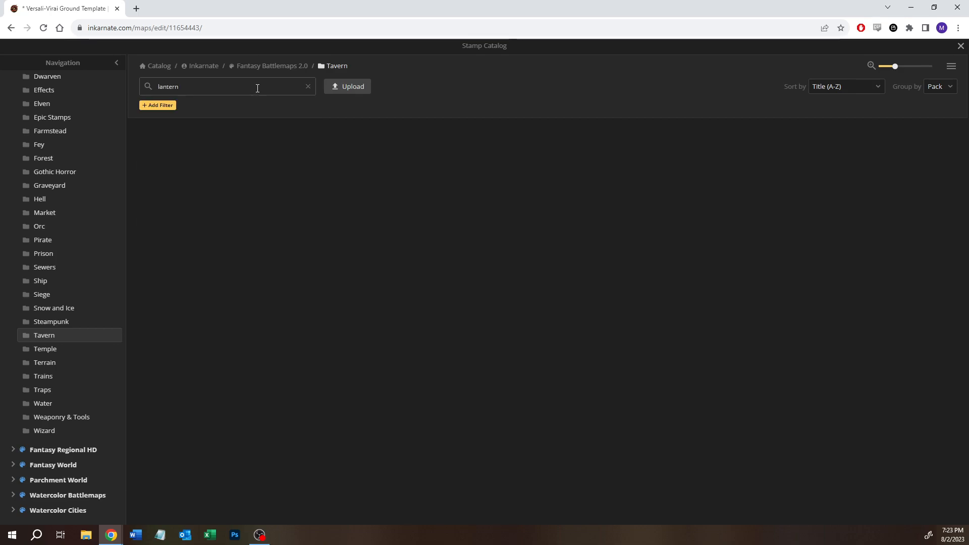
left_click(304, 69)
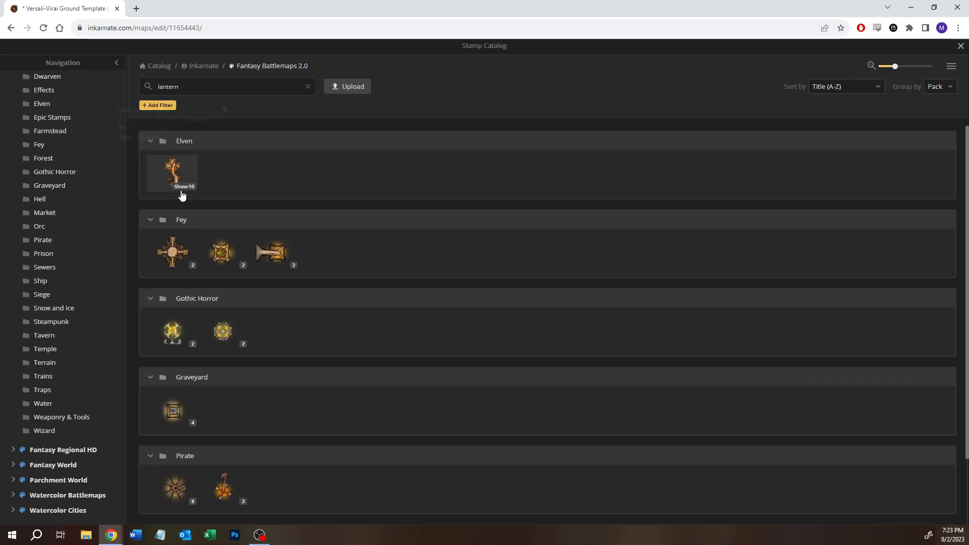
scroll(241, 366, "down", 1)
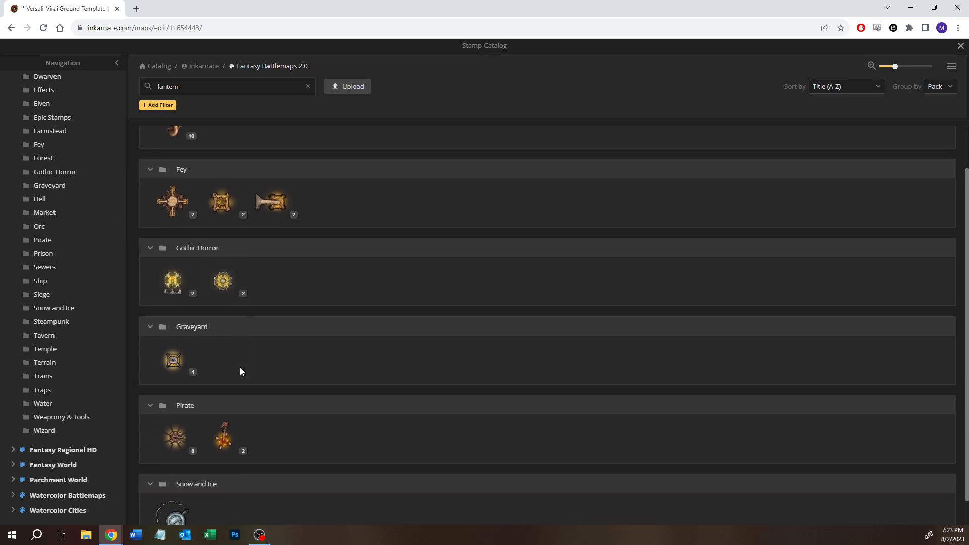
scroll(238, 371, "down", 1)
scroll(239, 371, "up", 2)
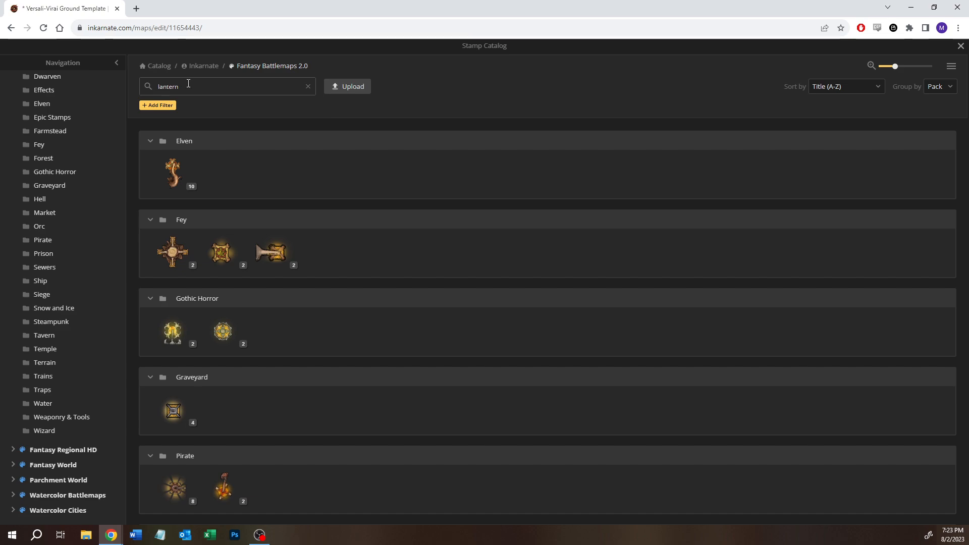
mouse_move(272, 260)
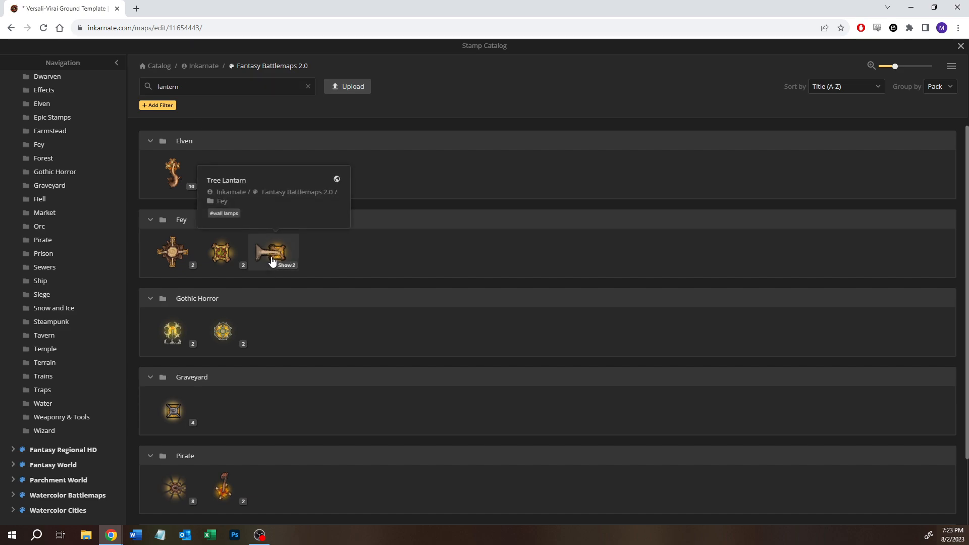
- Search the stamp catalog for "sconce" and examine the Castle pack's Metal Wall Sconce Lights
double_click(184, 88)
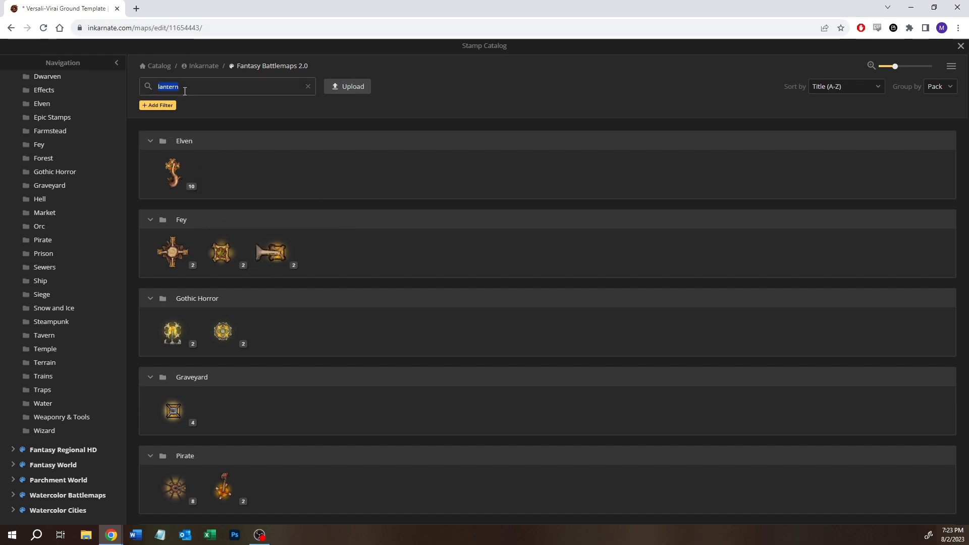
type("sconce")
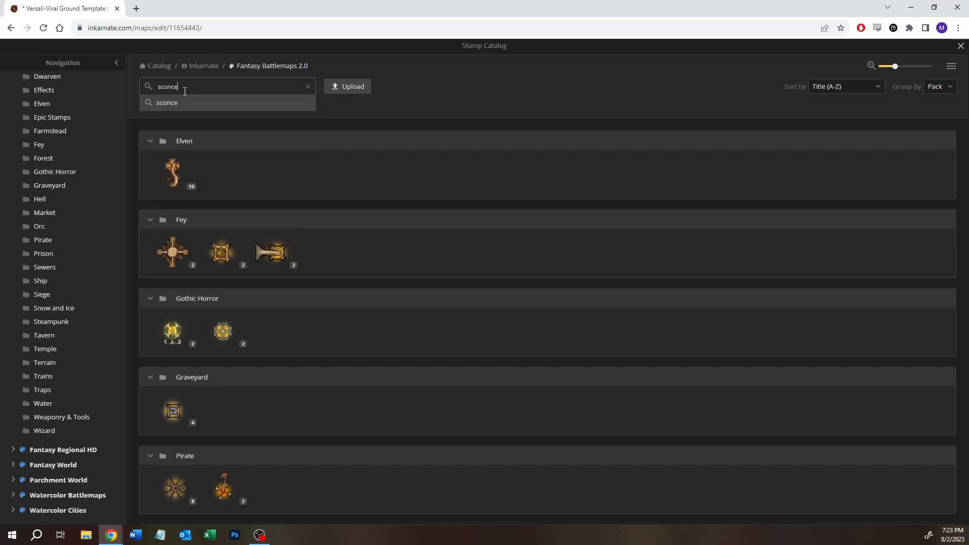
key("Return")
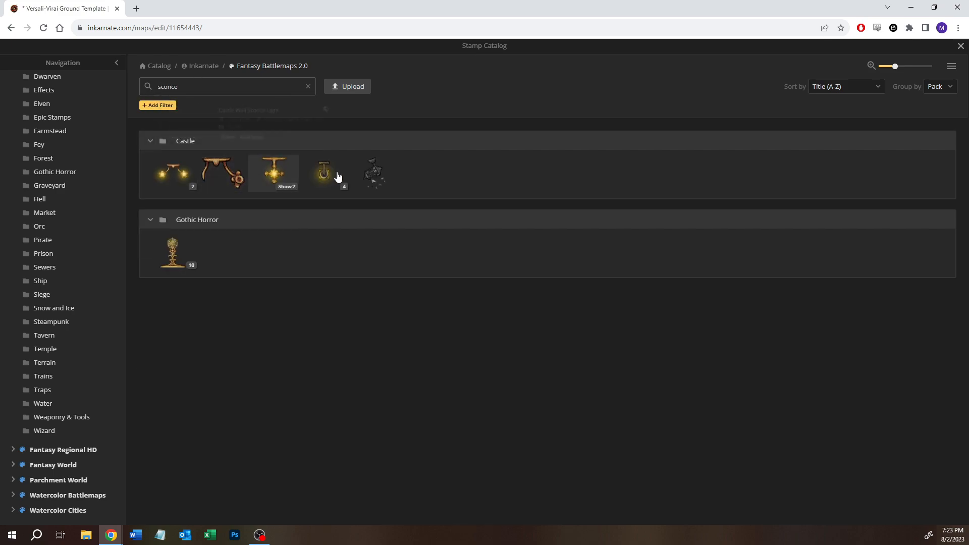
mouse_move(332, 176)
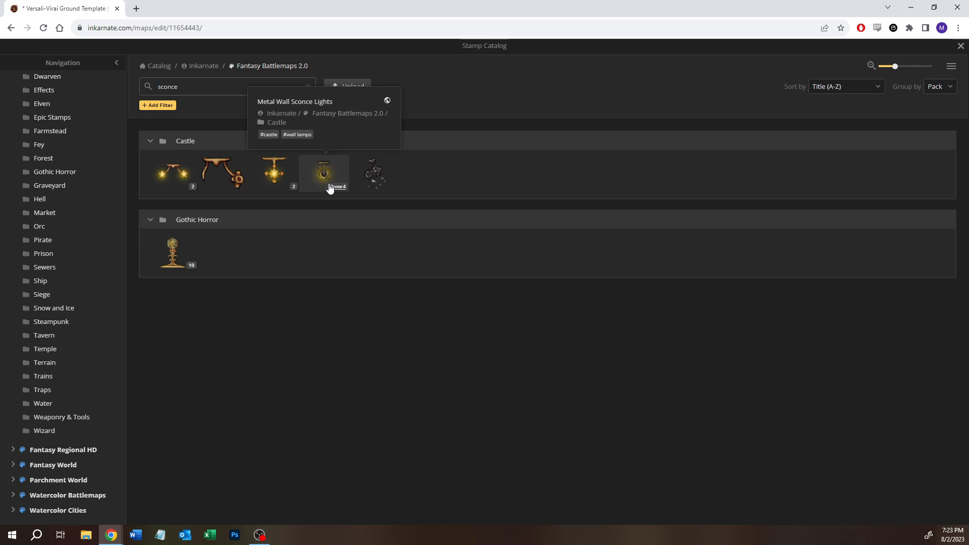
- Filter the stamp catalog by the Wall lamps tag and look through the matching stamps across all packs
mouse_move(274, 162)
left_click_drag(184, 86, 123, 75)
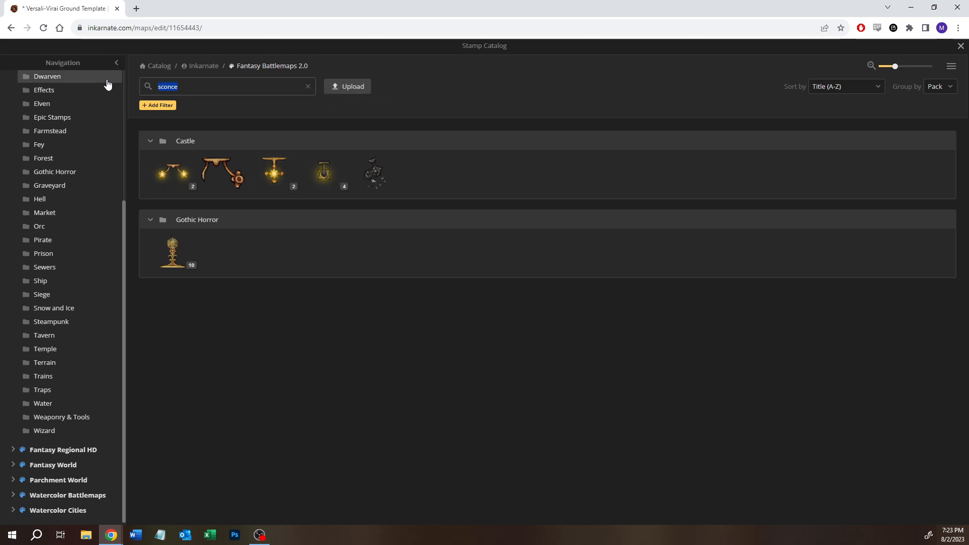
type("#wall")
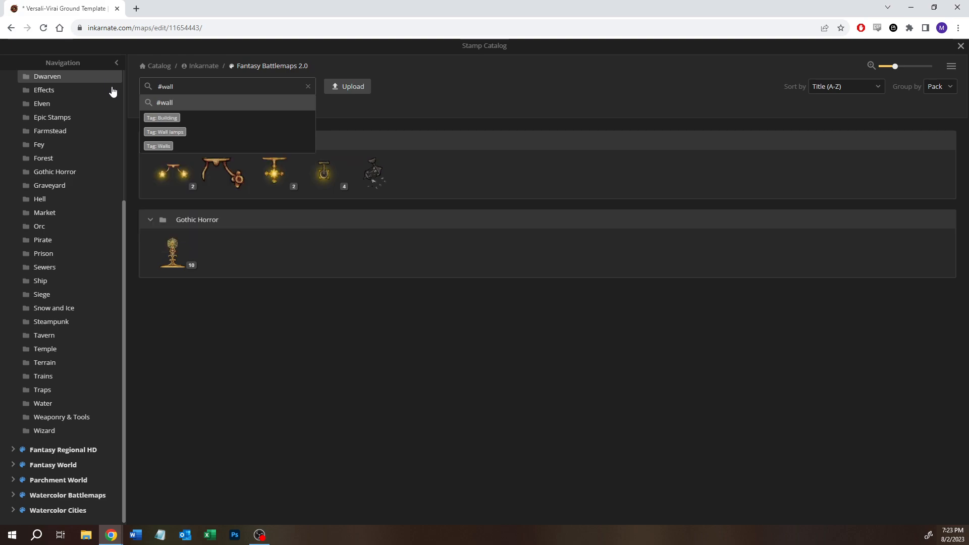
left_click(178, 135)
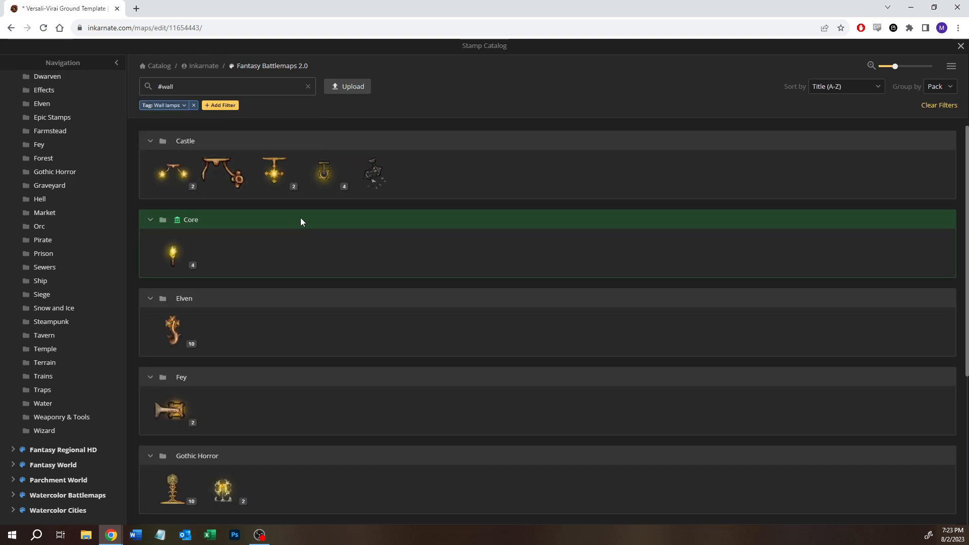
scroll(249, 306, "down", 2)
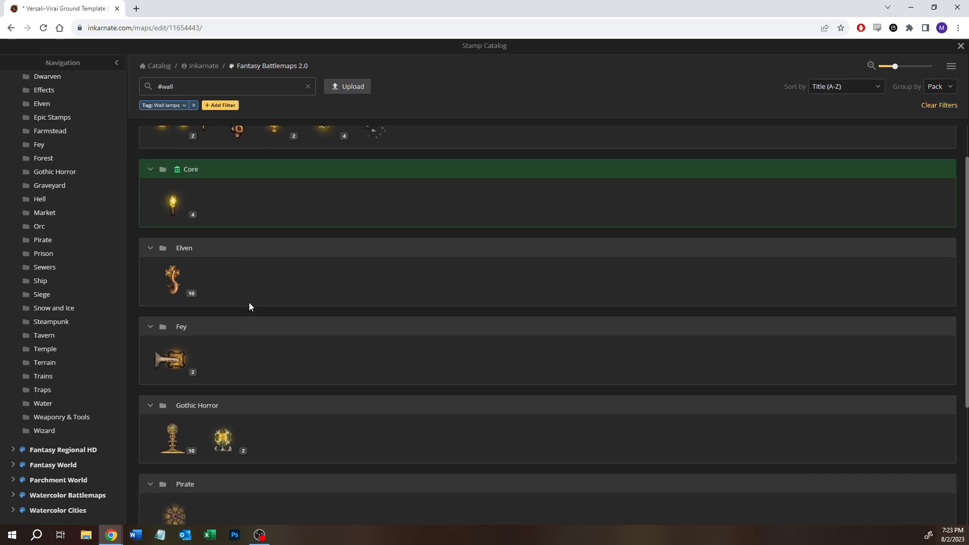
scroll(249, 306, "down", 3)
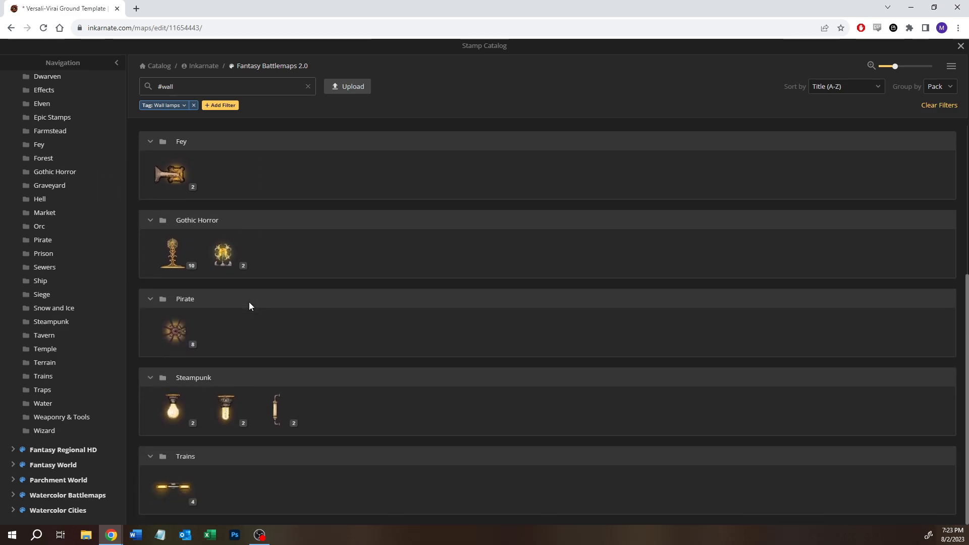
scroll(249, 306, "up", 5)
- Expand the Castle pack's Metal Wall Sconce Lights variants and choose the lit sconce as the stamp for placement
mouse_move(322, 175)
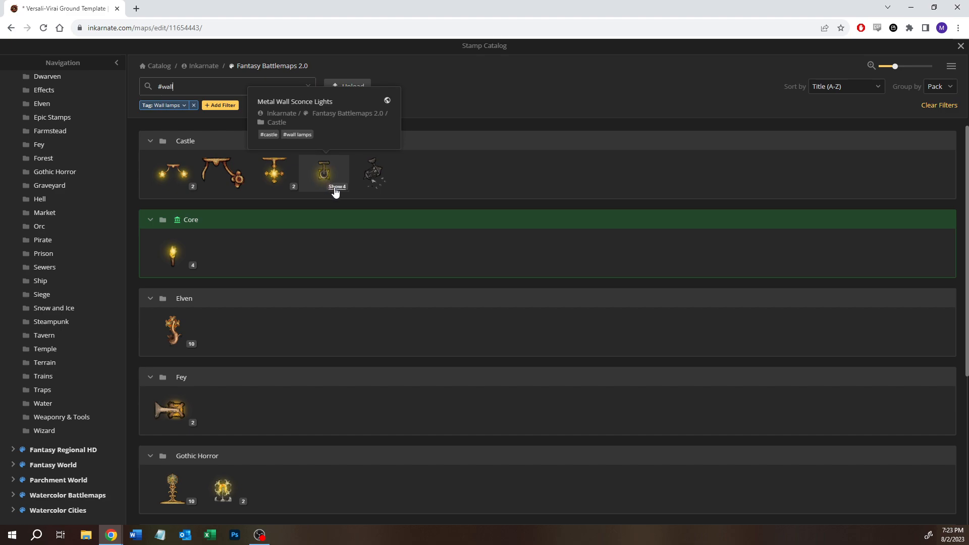
mouse_move(366, 177)
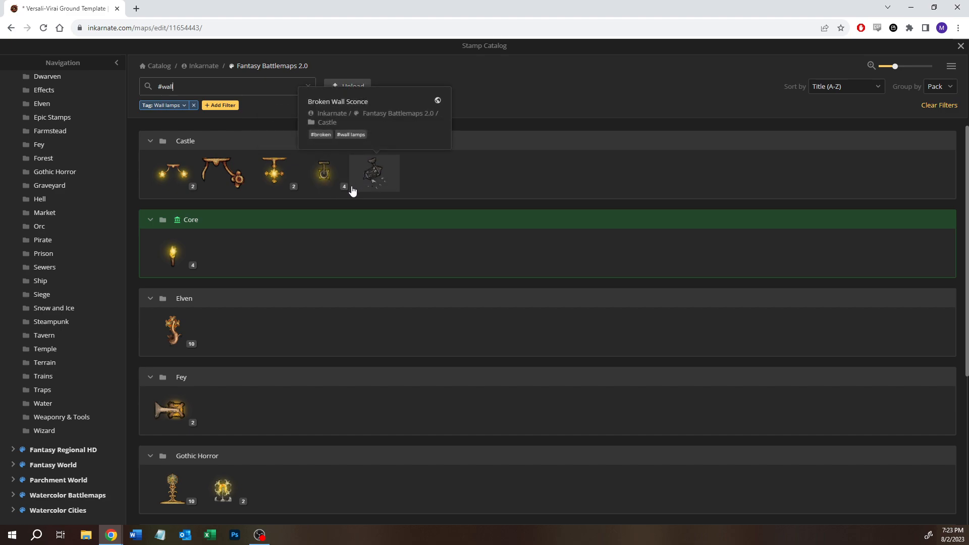
left_click(343, 187)
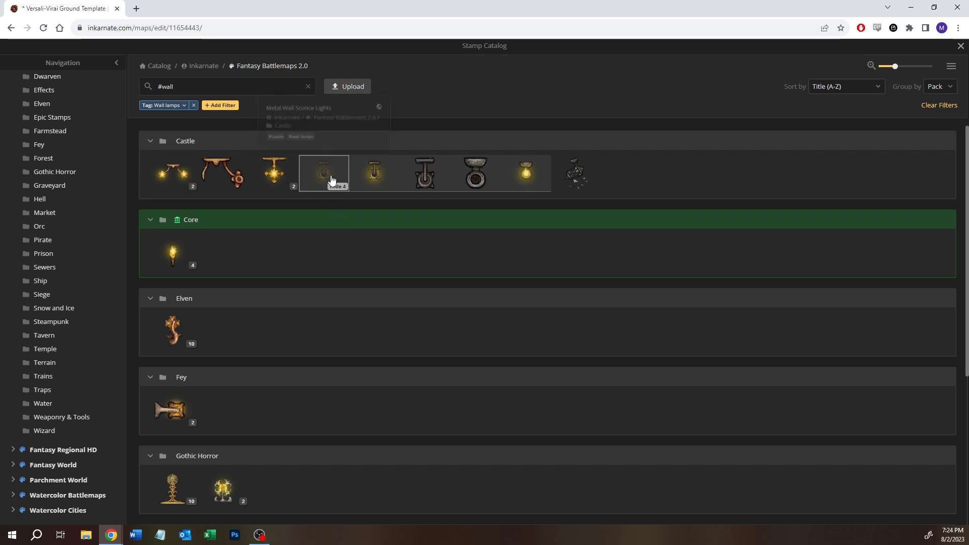
mouse_move(332, 180)
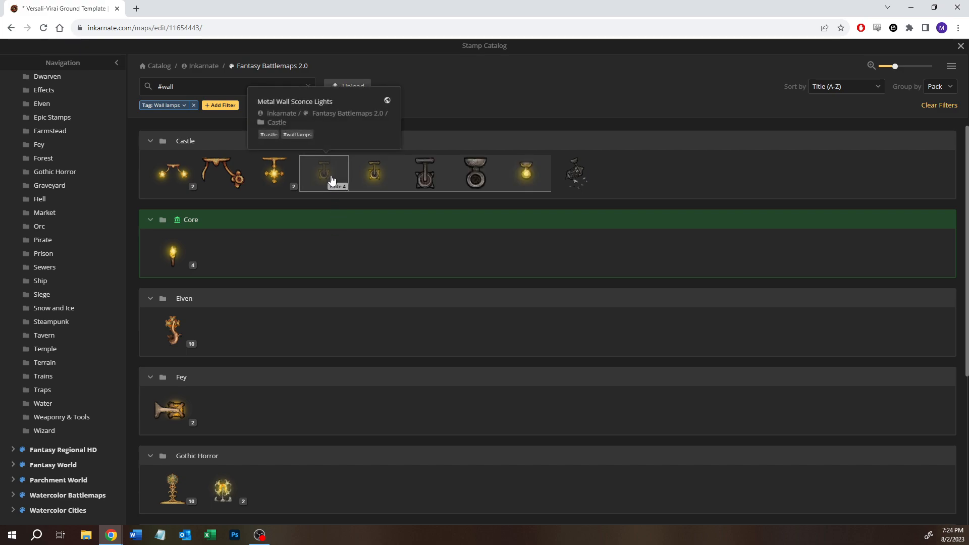
left_click(372, 176)
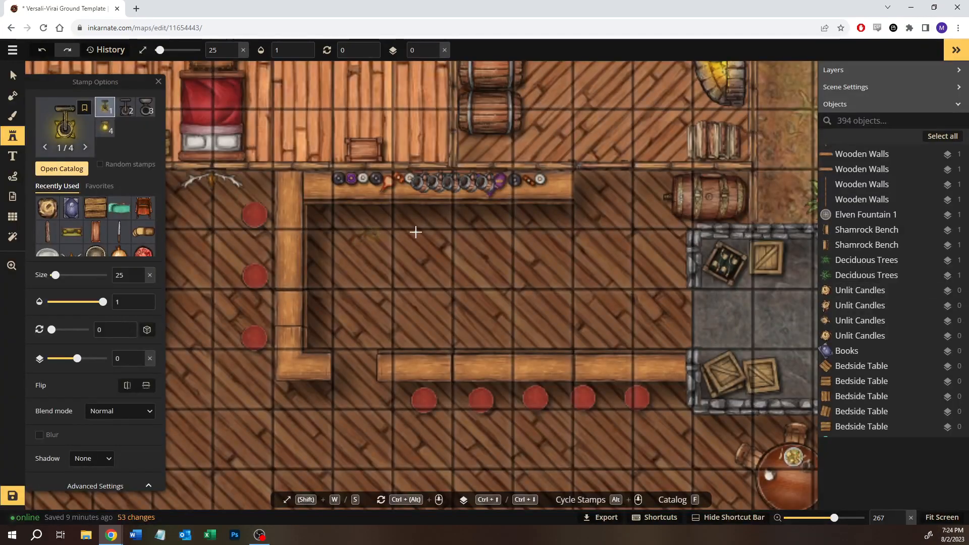
- Place the lit wall sconce against the wall at the bar counter's upper corner, next to the antlers
scroll(436, 231, "up", 5)
key("space")
left_click_drag(333, 229, 683, 273)
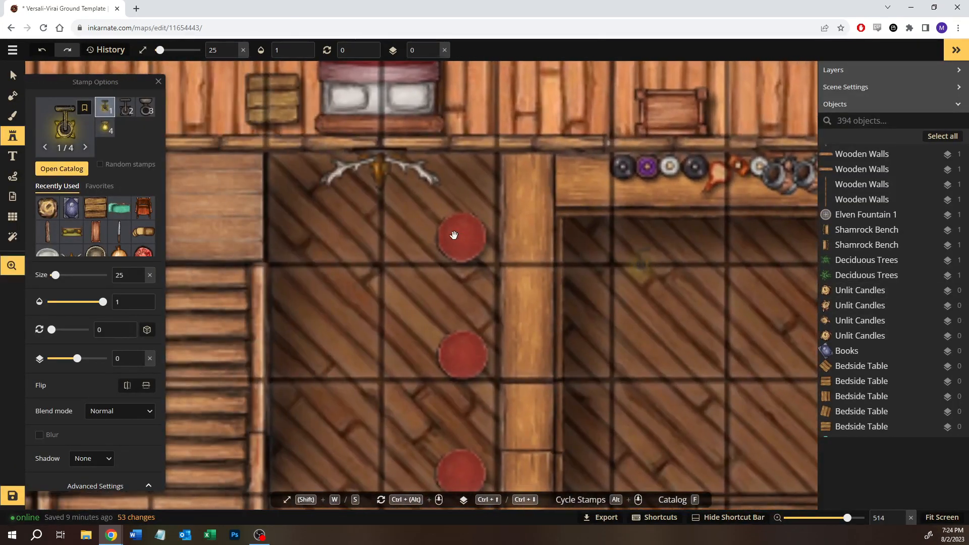
left_click(529, 167)
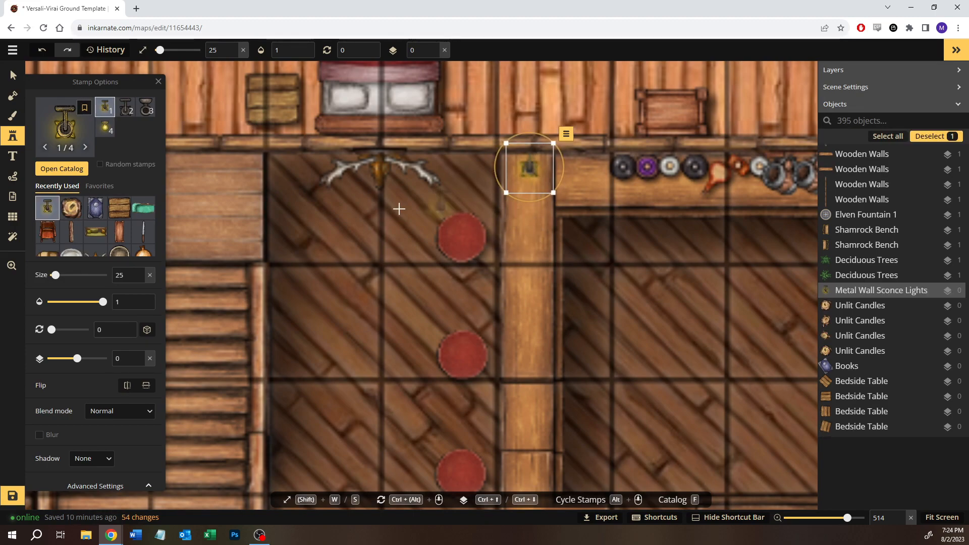
- Try a hue of -43 on the sconce at the bar corner, and undo the colour change
scroll(100, 443, "down", 3)
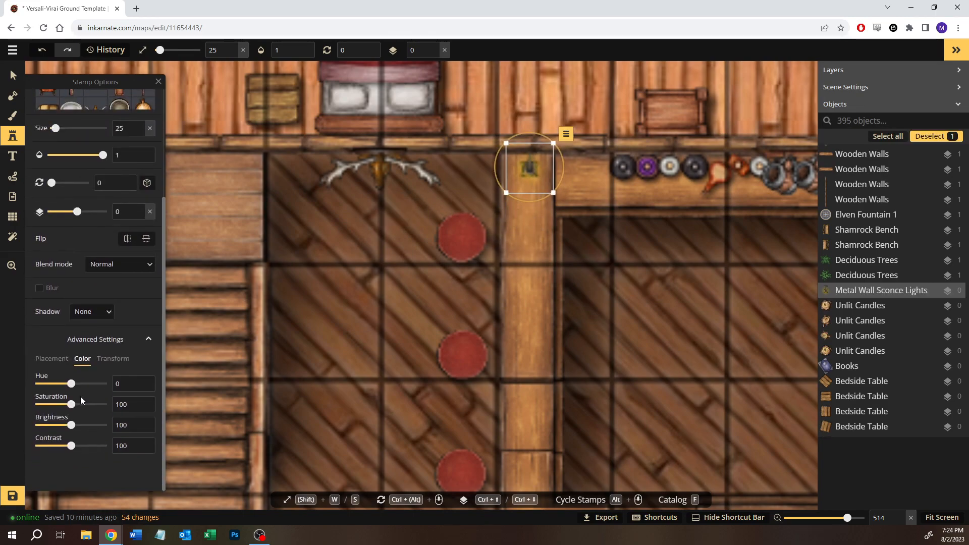
left_click_drag(71, 386, 67, 387)
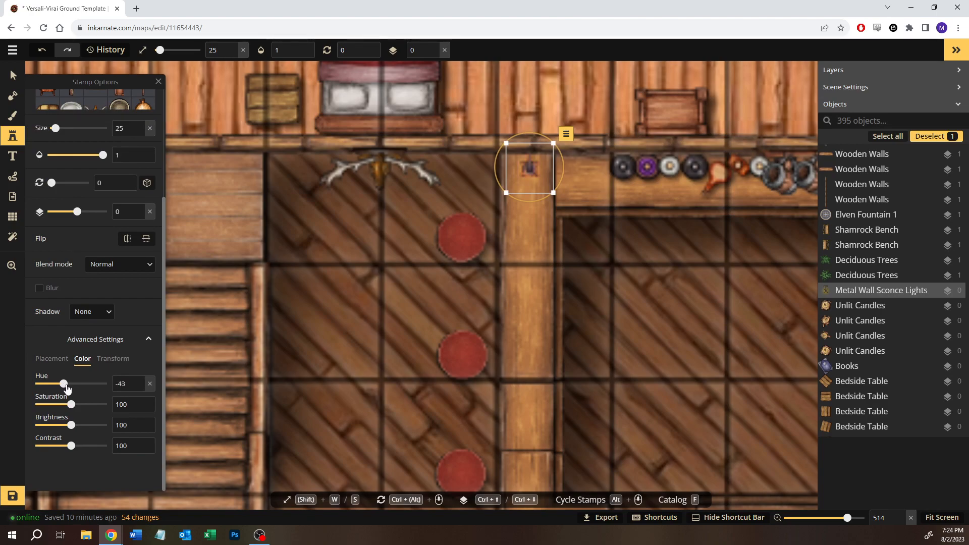
key("ctrl+z")
scroll(620, 312, "down", 4)
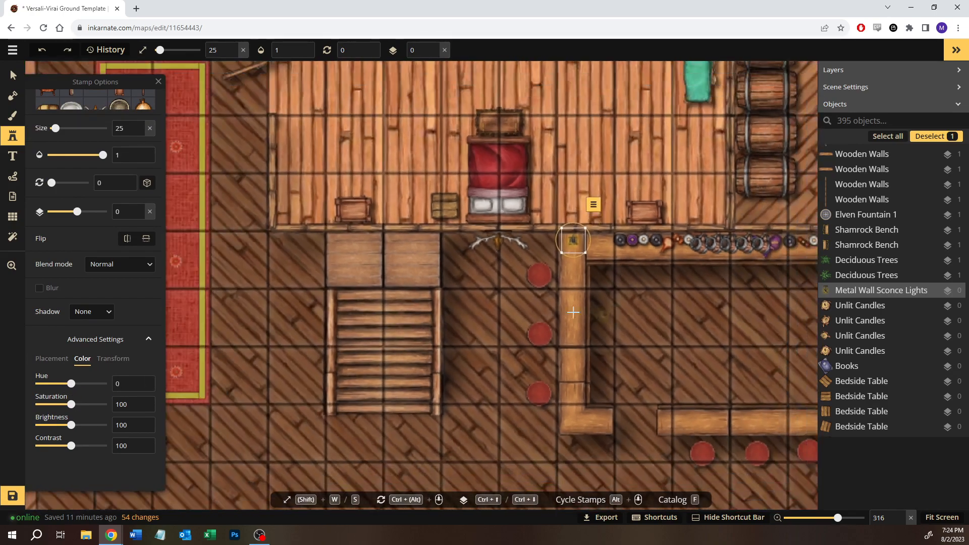
- Place a second lit sconce on the wall beside the top of the staircase, and delete it after checking the overall map
key("space")
left_click_drag(350, 298, 457, 294)
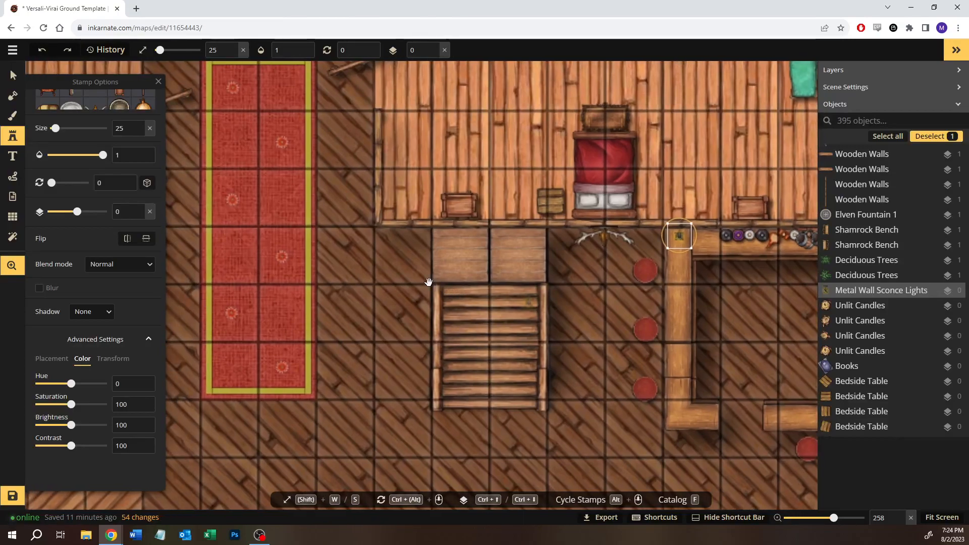
left_click(402, 233)
key("space")
left_click_drag(594, 372, 246, 288)
scroll(408, 287, "down", 5)
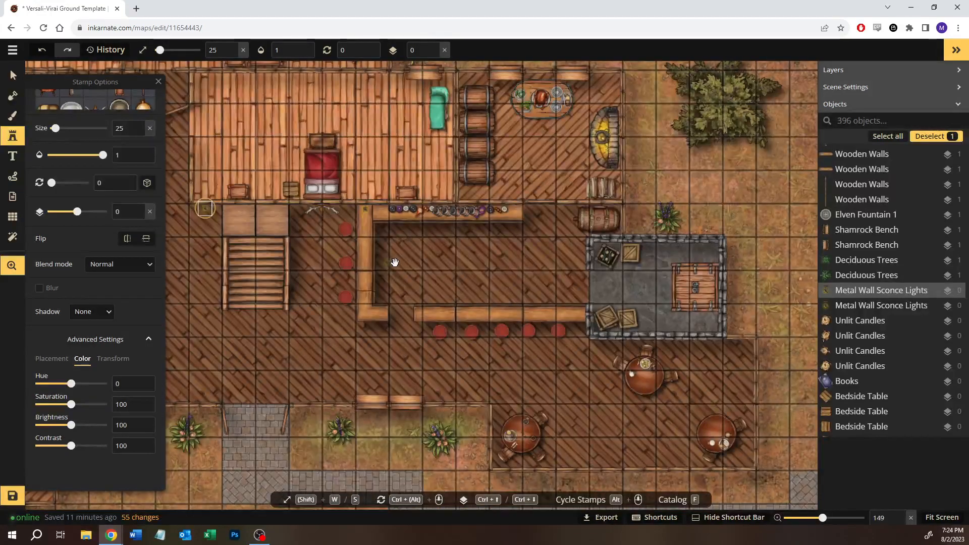
key("space")
left_click_drag(395, 262, 514, 273)
key("Delete")
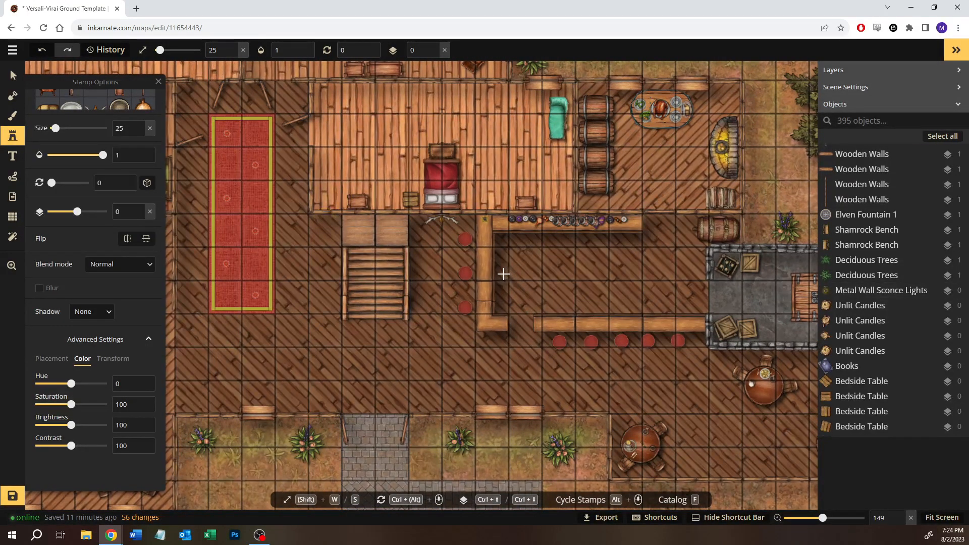
- Switch the Metal Wall Sconce Lights stamp to its unlit second variant and place it on the wall west of the staircase
left_click(12, 74)
left_click(487, 220)
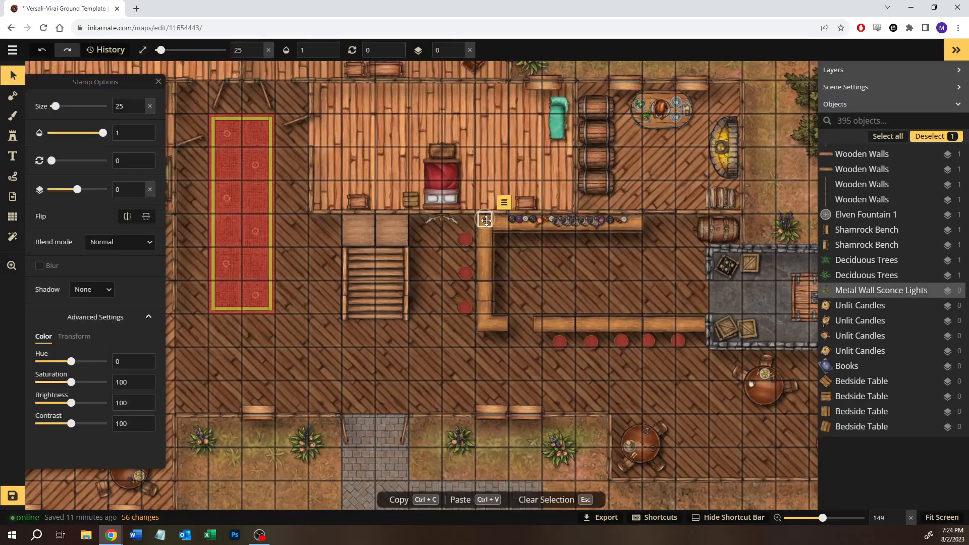
left_click(12, 135)
left_click(125, 107)
scroll(320, 227, "up", 5)
scroll(320, 227, "up", 3)
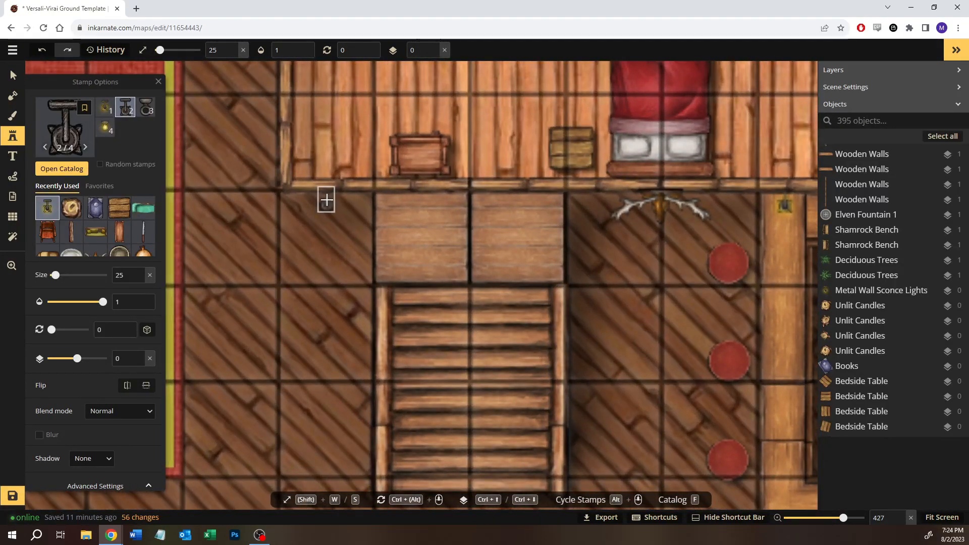
left_click(326, 200)
- Replace the lit sconce at the bar counter's upper corner with the unlit second variant
key("space")
left_click_drag(713, 263, 461, 290)
key("v")
left_click(534, 227)
left_click(536, 228)
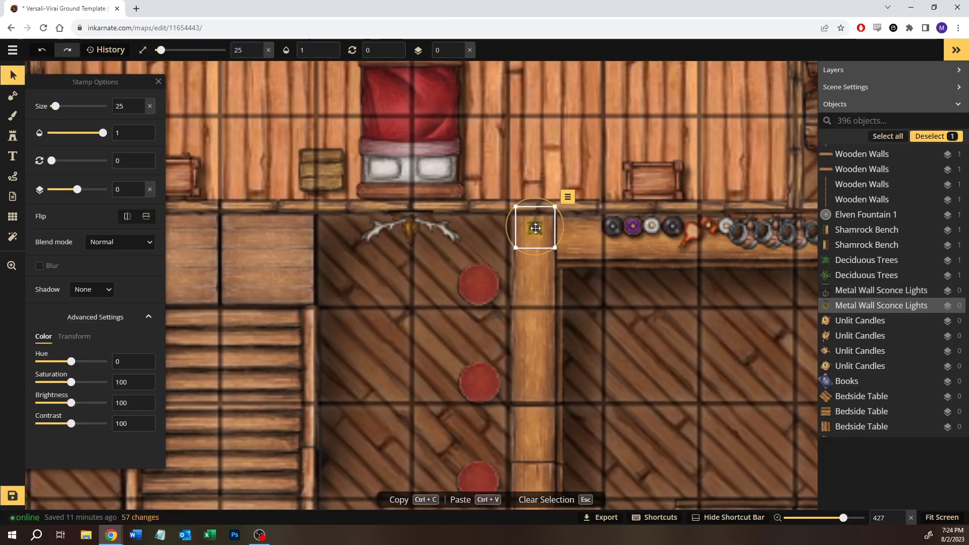
key("Delete")
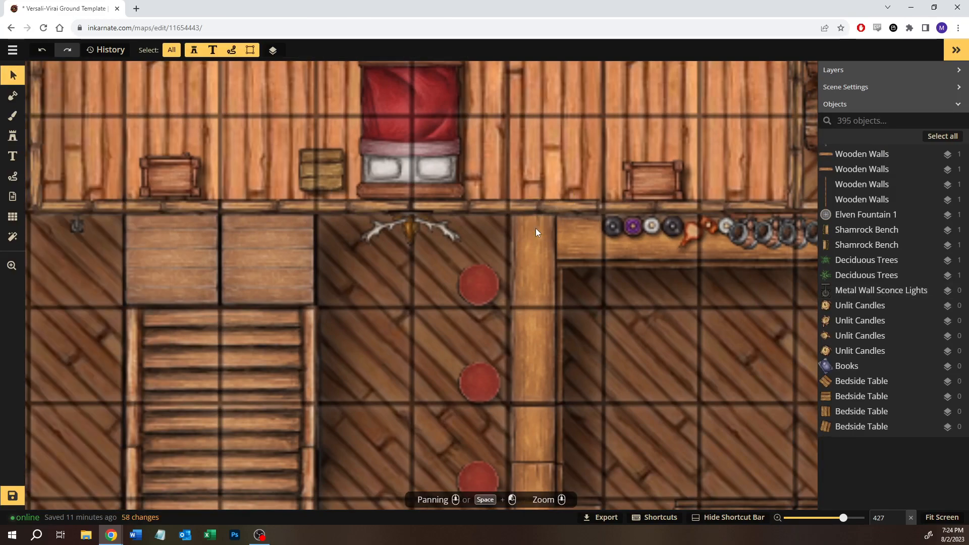
left_click(14, 139)
left_click(126, 111)
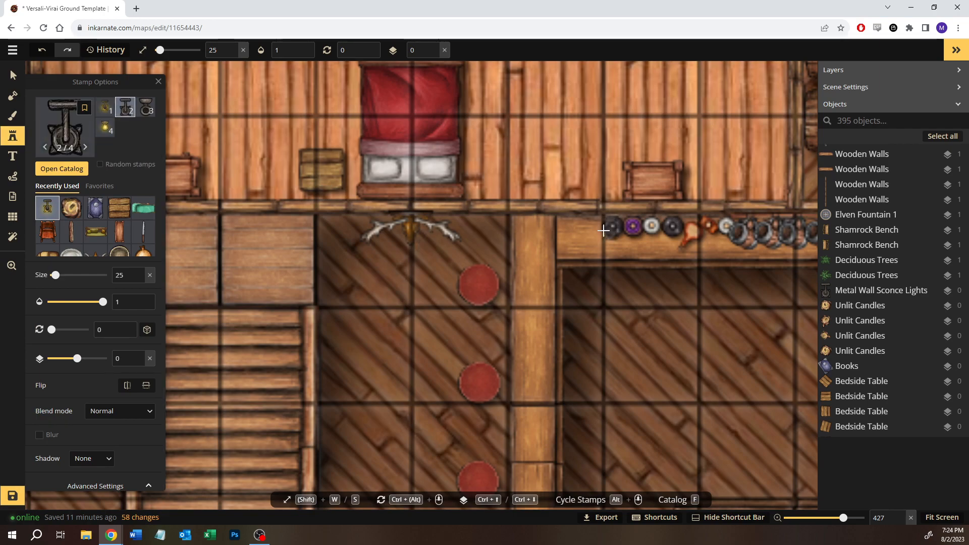
left_click(532, 223)
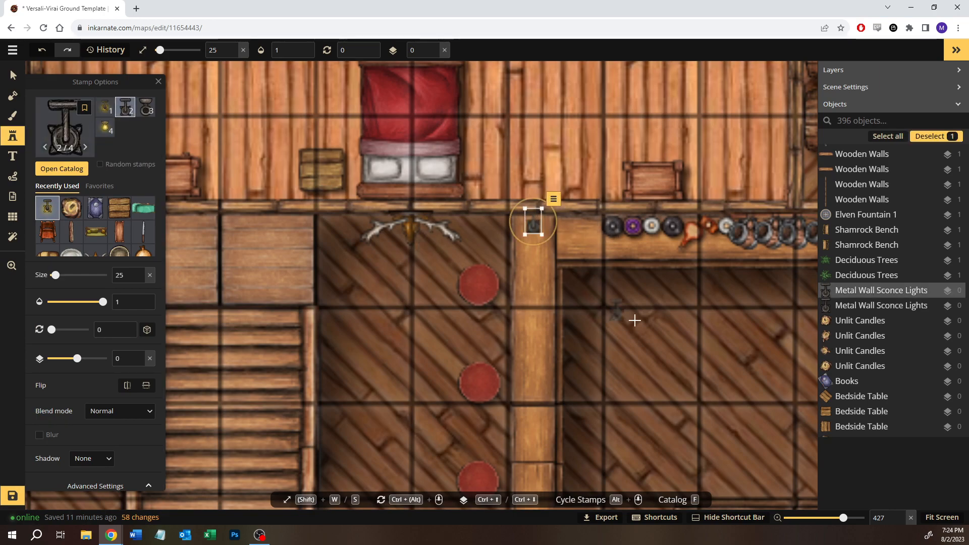
- Place an unlit sconce on the short north wall of the east dining area, just beside the stone storeroom
left_click_drag(634, 318, 272, 108)
scroll(497, 296, "down", 2)
scroll(497, 296, "down", 3)
left_click_drag(615, 384, 293, 271)
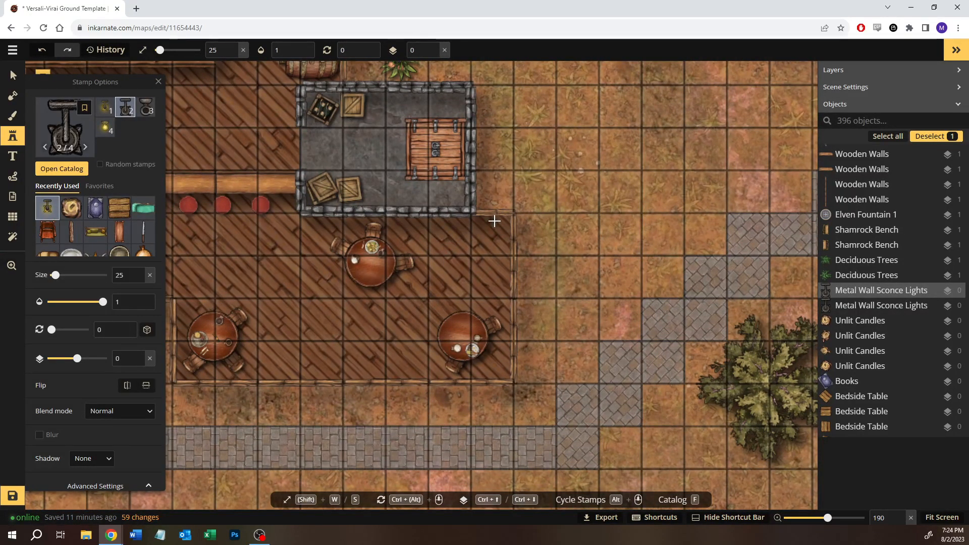
left_click(494, 221)
- Place two unlit sconces rotated 180 degrees, one on the east dining area's south wall and one on the adjoining front wall
left_click_drag(308, 365, 375, 376)
left_click(387, 334)
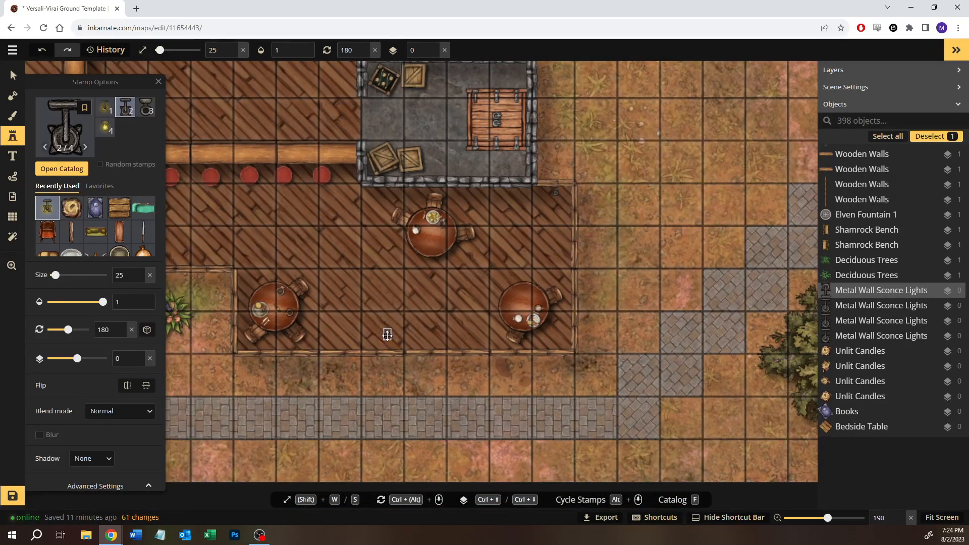
left_click(226, 251)
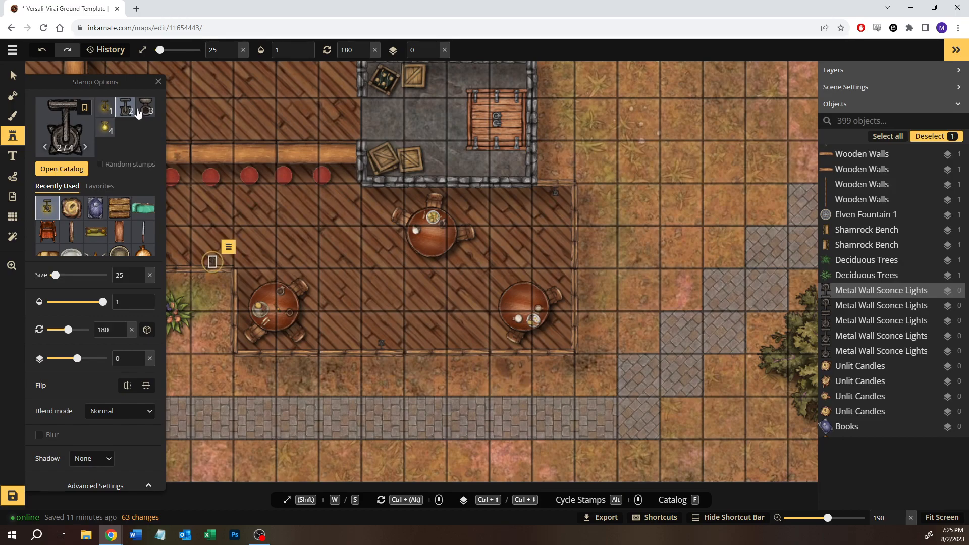
left_click(13, 77)
left_click(335, 276)
- Place another unlit sconce at 180 degrees on the front wall west of the entrance, near its western end
key("space")
left_click_drag(333, 274, 557, 297)
left_click_drag(193, 260, 424, 292)
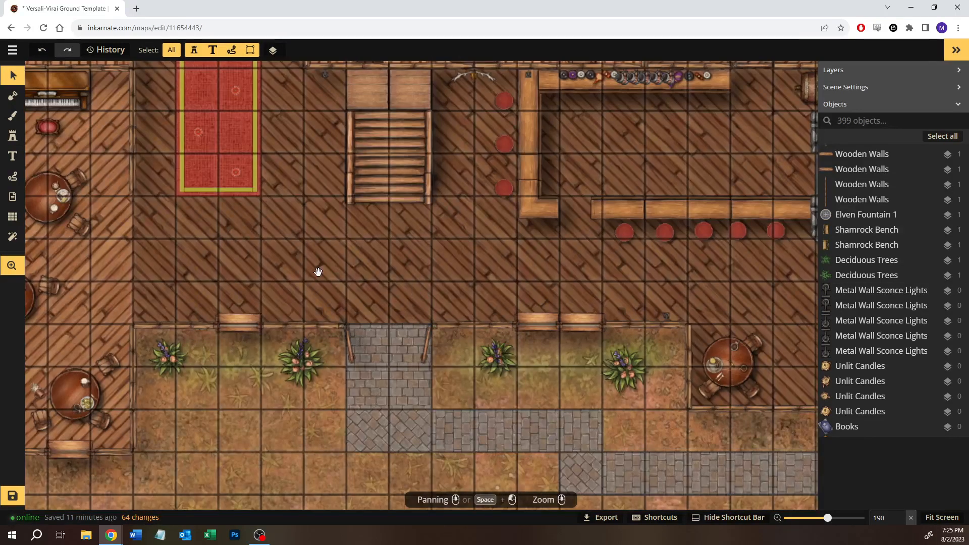
left_click_drag(367, 273, 465, 272)
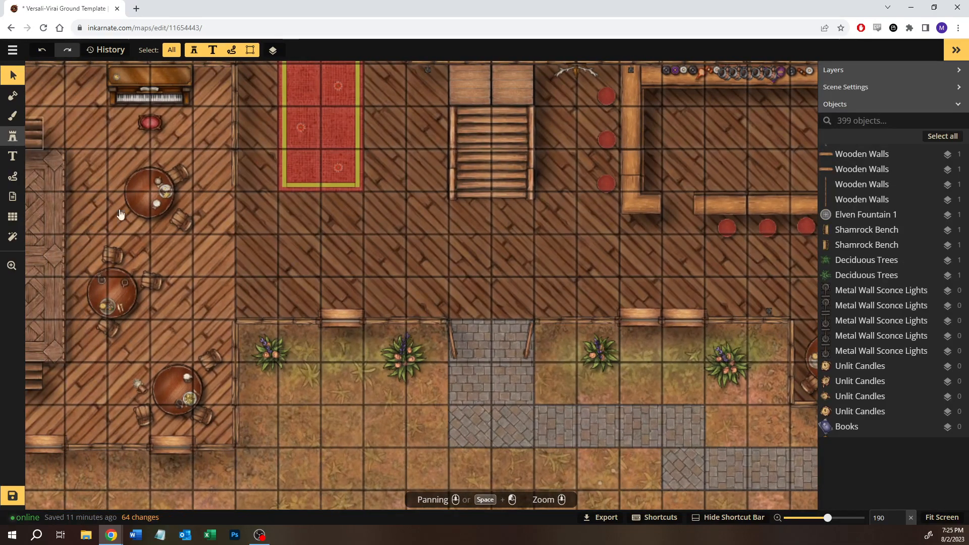
left_click(13, 136)
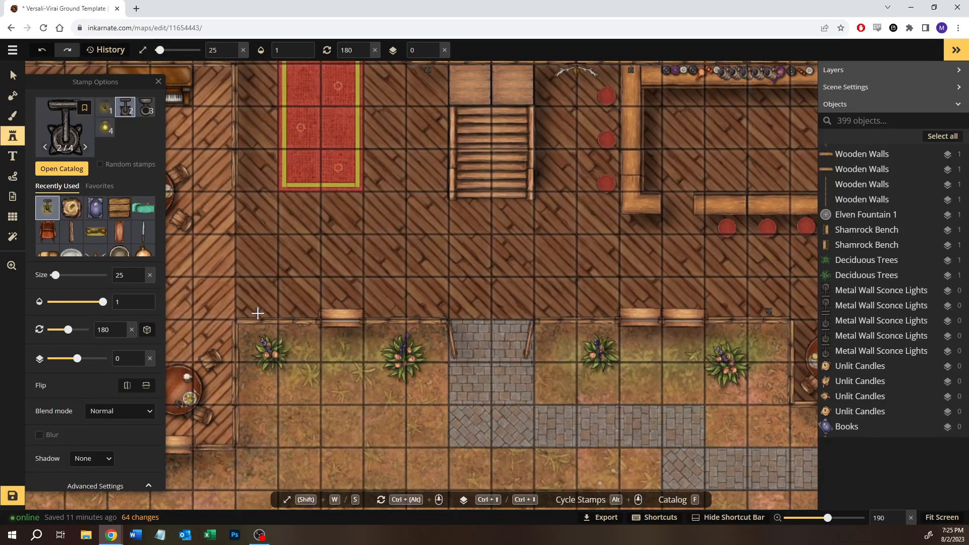
left_click(257, 313)
- Place two unlit sconces rotated 270 degrees on the piano room's west wall, one beside each set of stage steps
left_click_drag(243, 265, 573, 322)
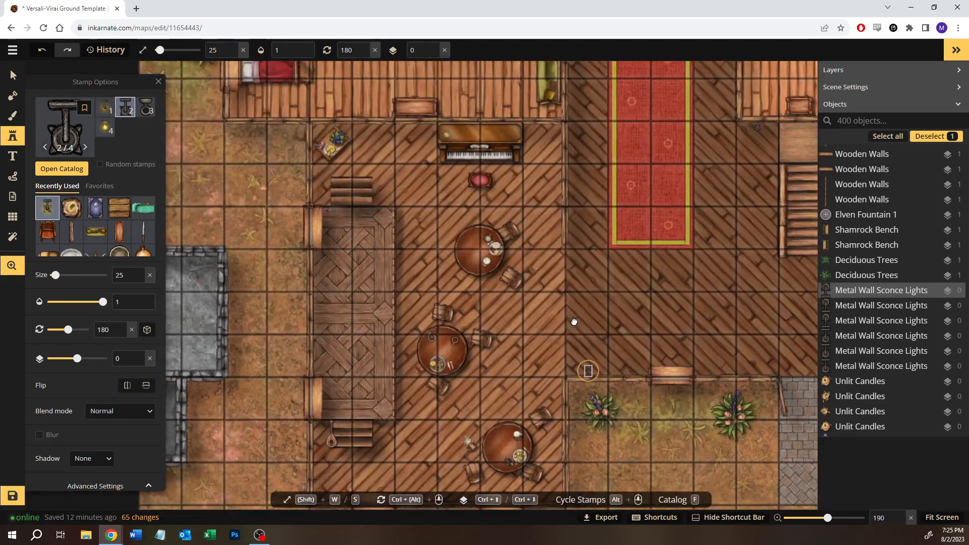
left_click(318, 172)
scroll(349, 176, "down", 7, "ctrl")
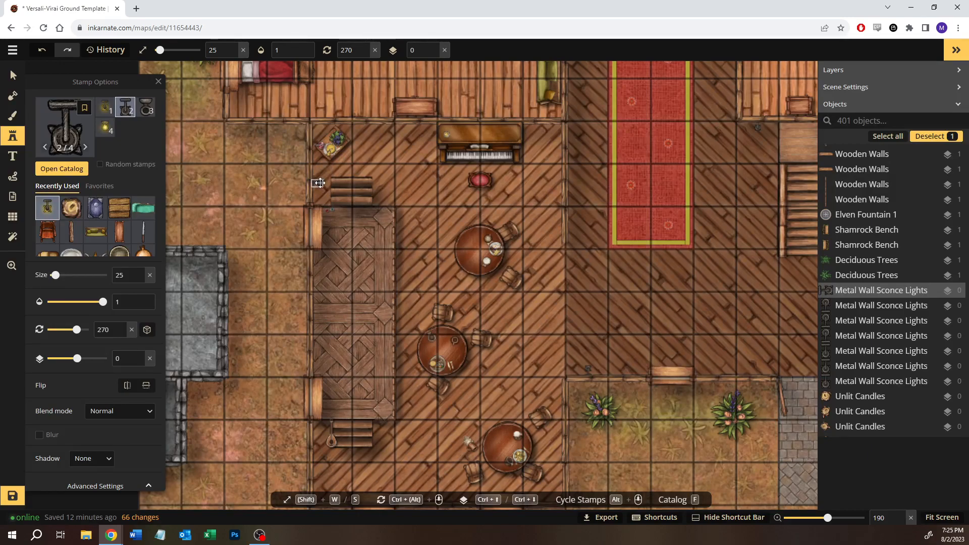
left_click_drag(342, 472, 343, 419)
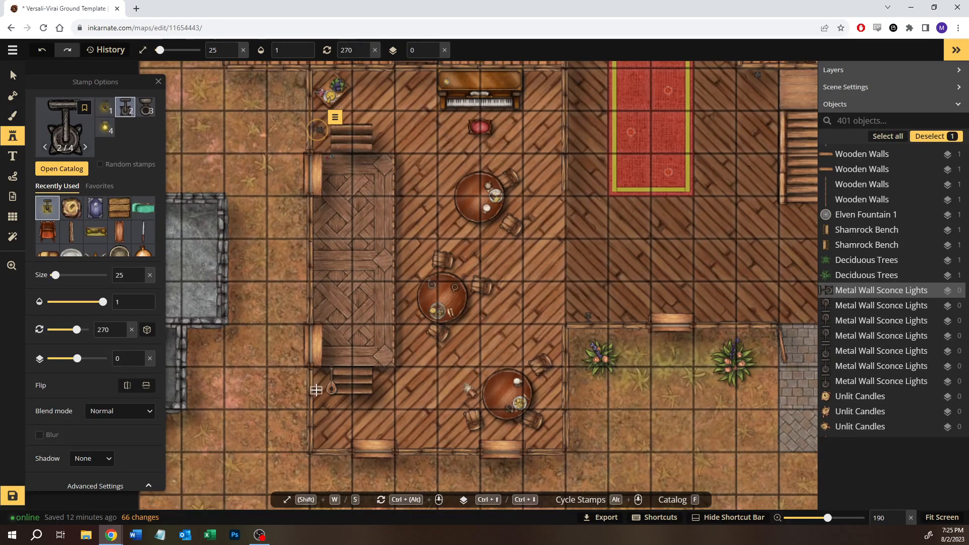
left_click(316, 389)
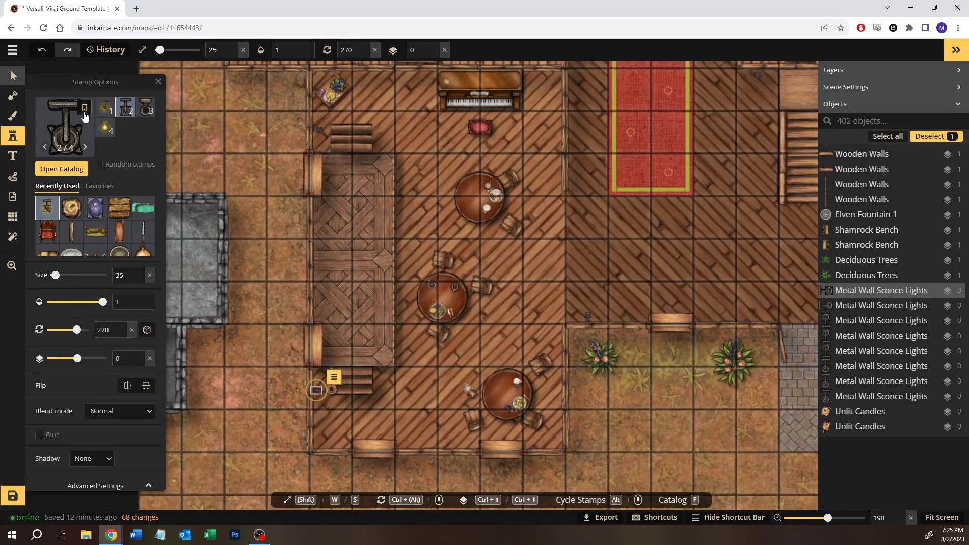
left_click(13, 75)
left_click_drag(654, 213, 422, 478)
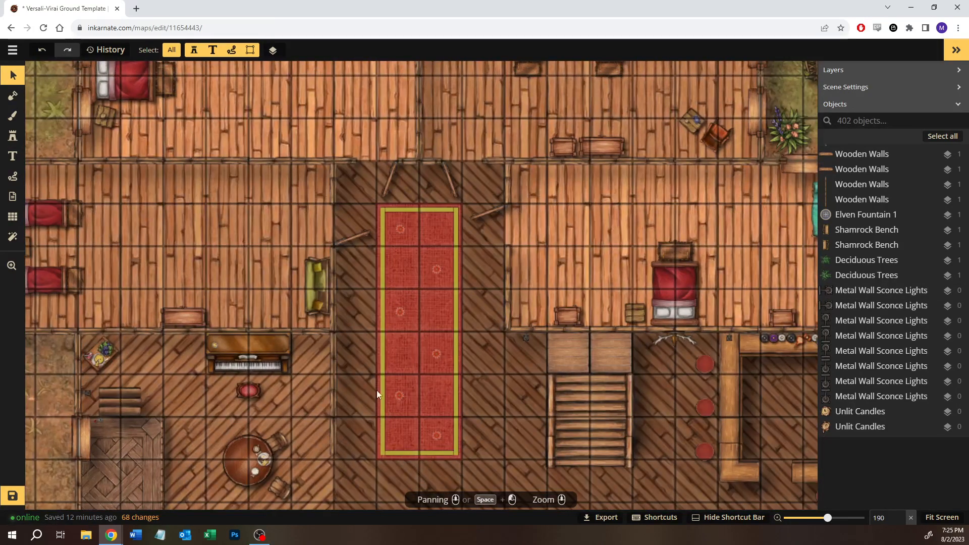
- Place an unlit sconce rotated 0 degrees on the north wall of the red-carpet hallway, centred between the two open doors
left_click(13, 136)
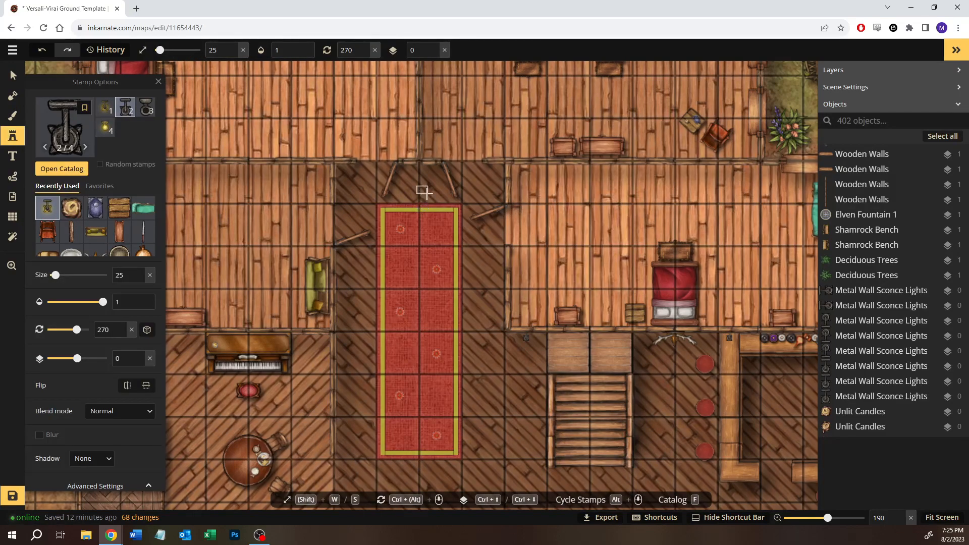
left_click(422, 191)
left_click_drag(440, 225, 441, 241)
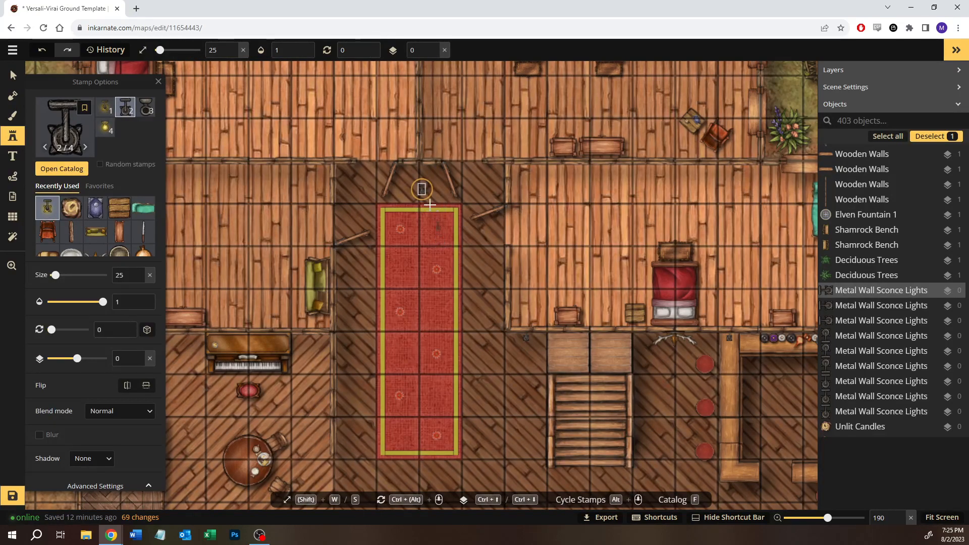
scroll(421, 194, "up", 5)
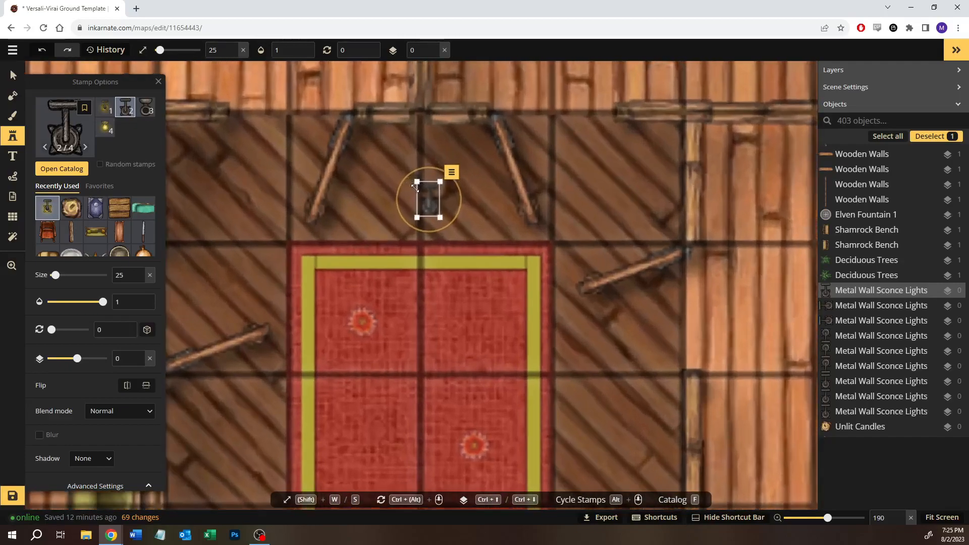
left_click_drag(432, 205, 423, 133)
left_click(14, 77)
left_click(461, 273)
scroll(462, 274, "down", 1)
scroll(462, 273, "down", 4)
left_click(440, 194)
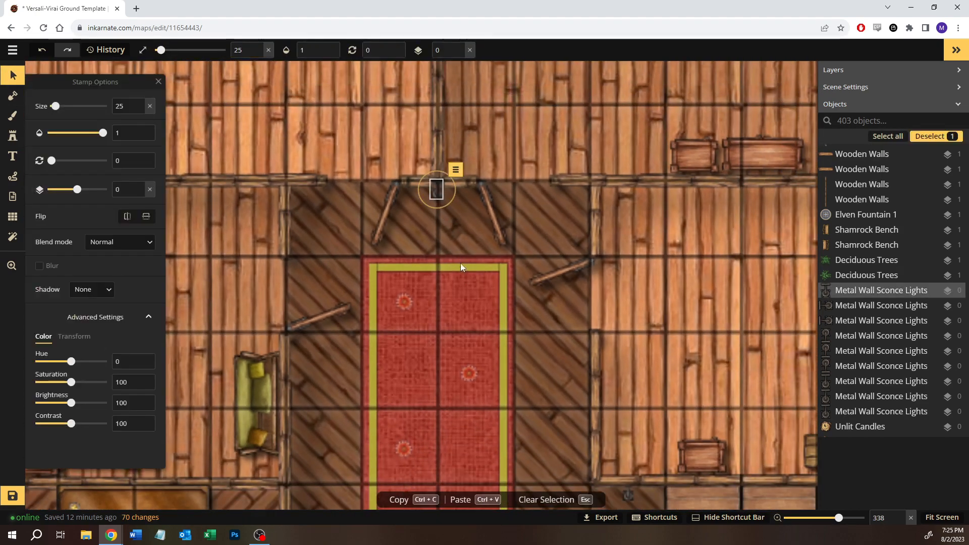
left_click(483, 300)
- Remove the Wall lamps tag filter from the stamp catalog and search for "street"
scroll(507, 350, "down", 4)
scroll(500, 328, "down", 2)
left_click_drag(517, 364, 283, 200)
scroll(398, 318, "down", 2)
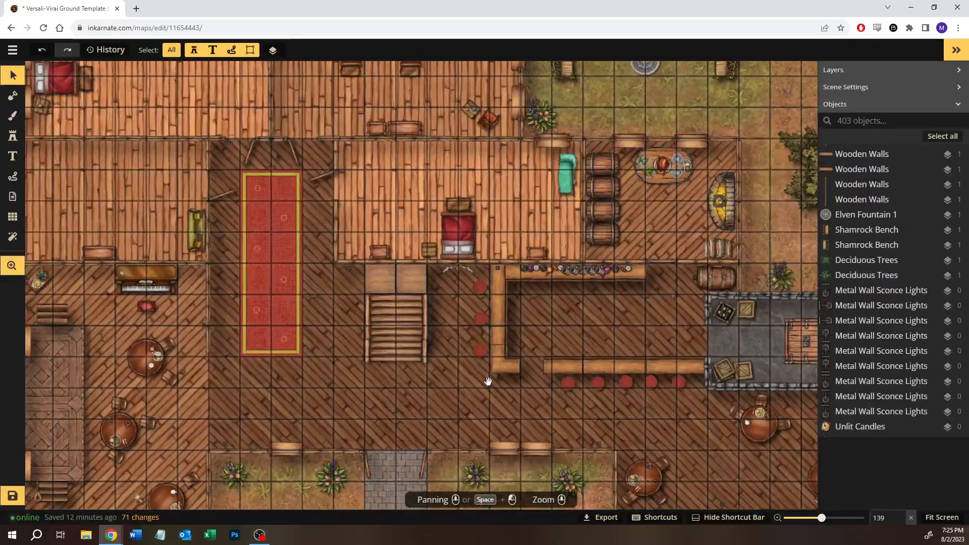
left_click_drag(489, 381, 284, 227)
scroll(319, 260, "down", 1)
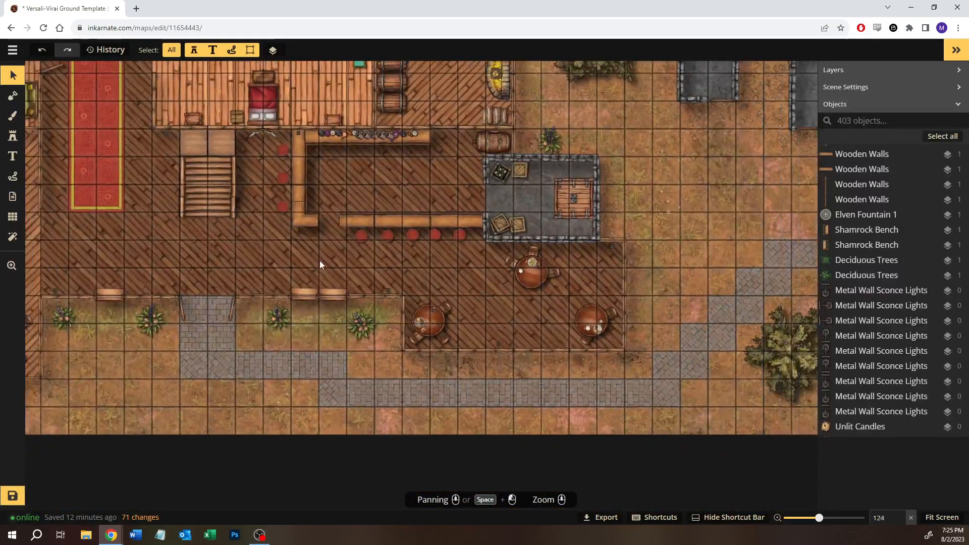
left_click(10, 143)
left_click(76, 152)
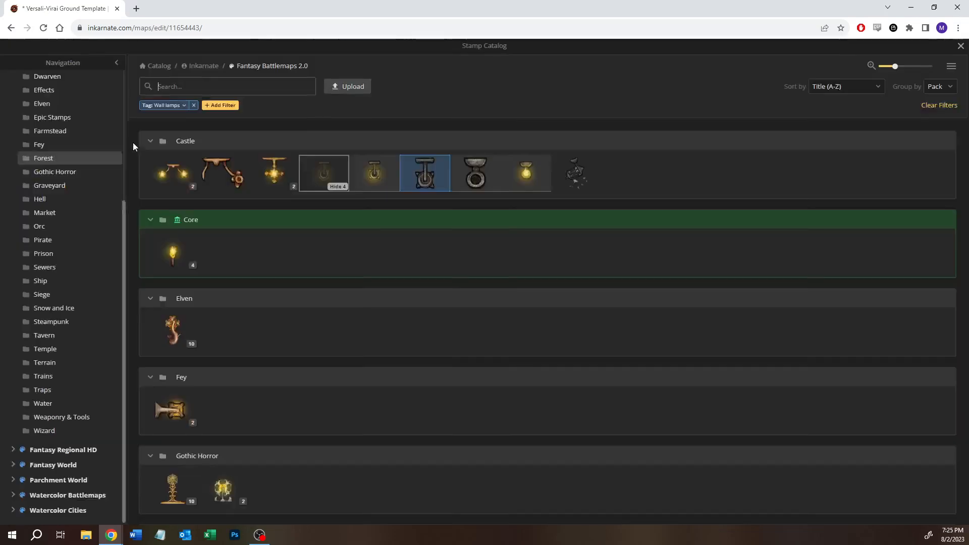
left_click(193, 105)
left_click(191, 88)
type("st")
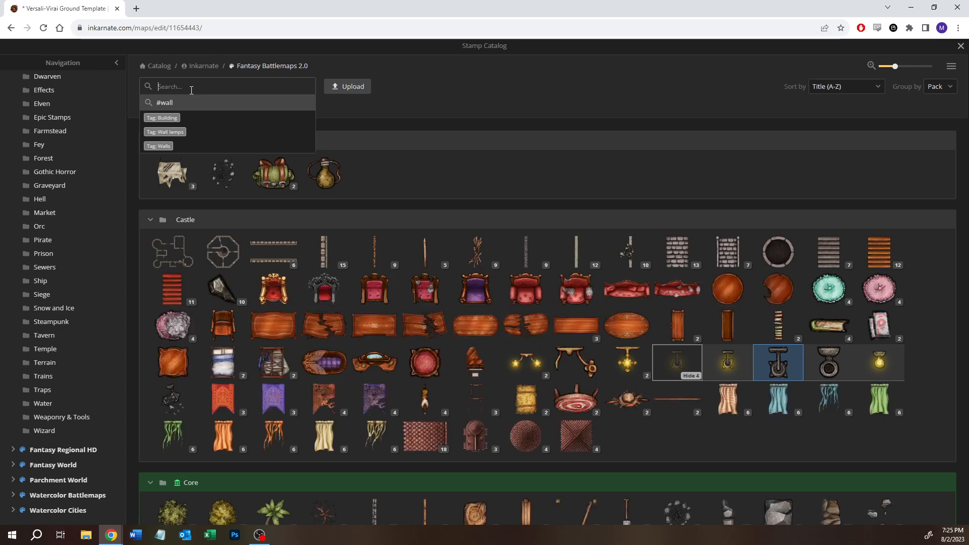
type("reet")
key("Return")
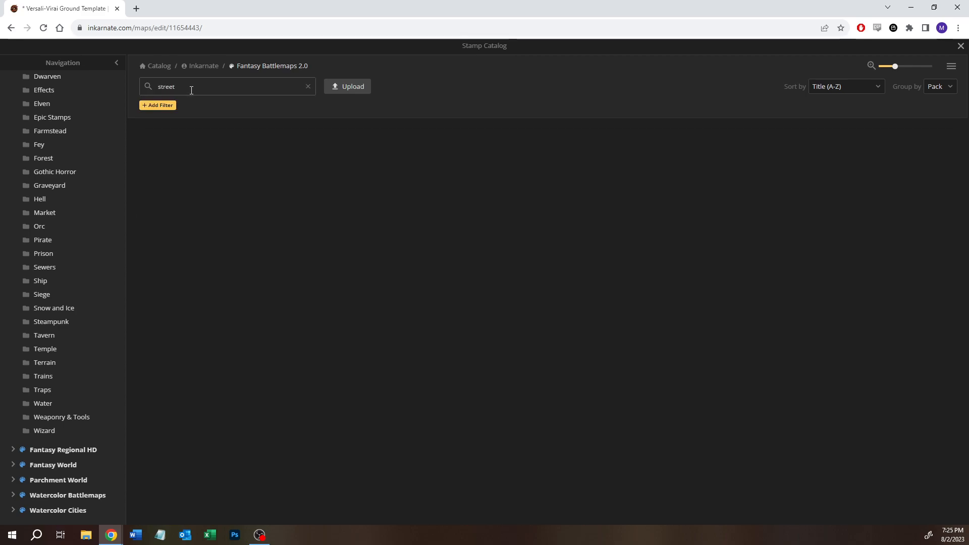
- Search the Fantasy Battlemaps 2.0 stamps for "lamp" and expand the Hell lamp variants for inspection
type("kl")
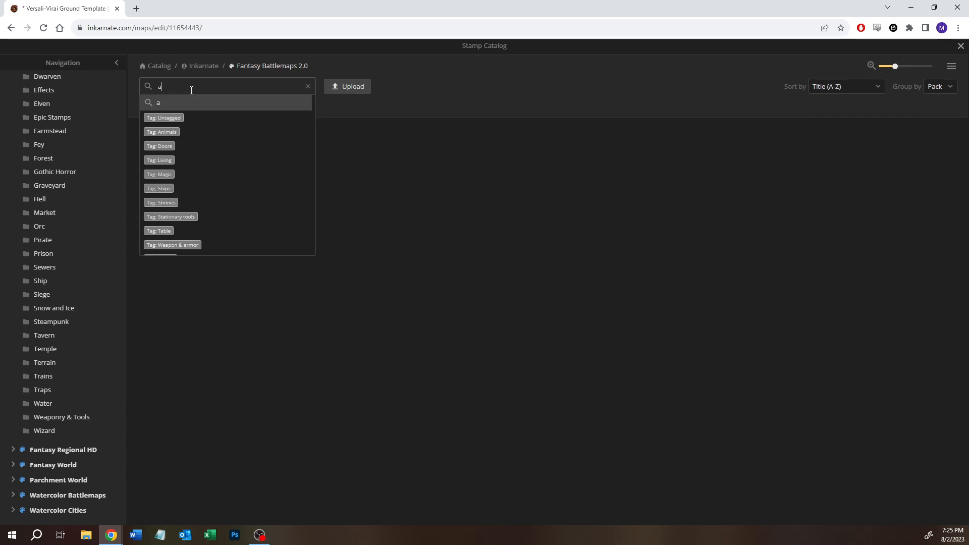
key("BackSpace")
key("BackSpace")
type("lamp")
key("Return")
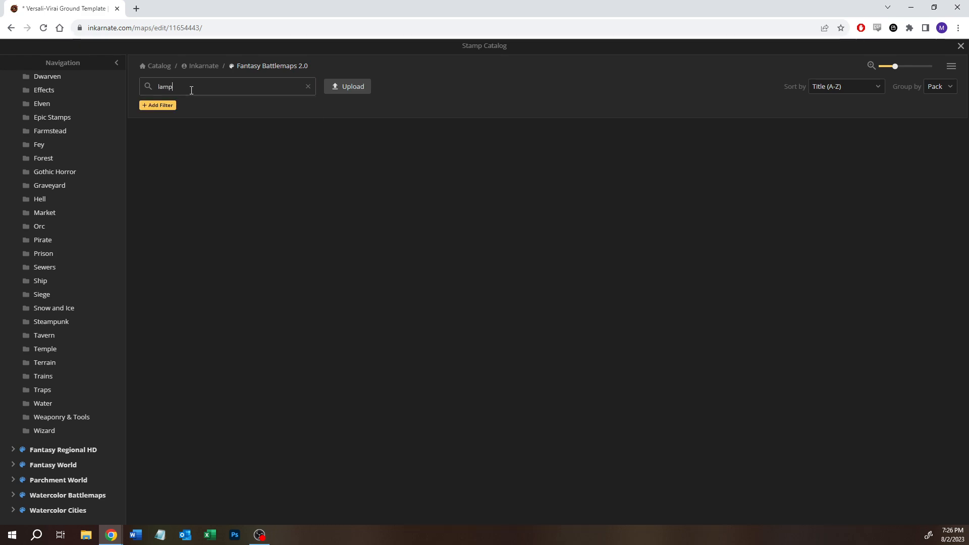
mouse_move(185, 182)
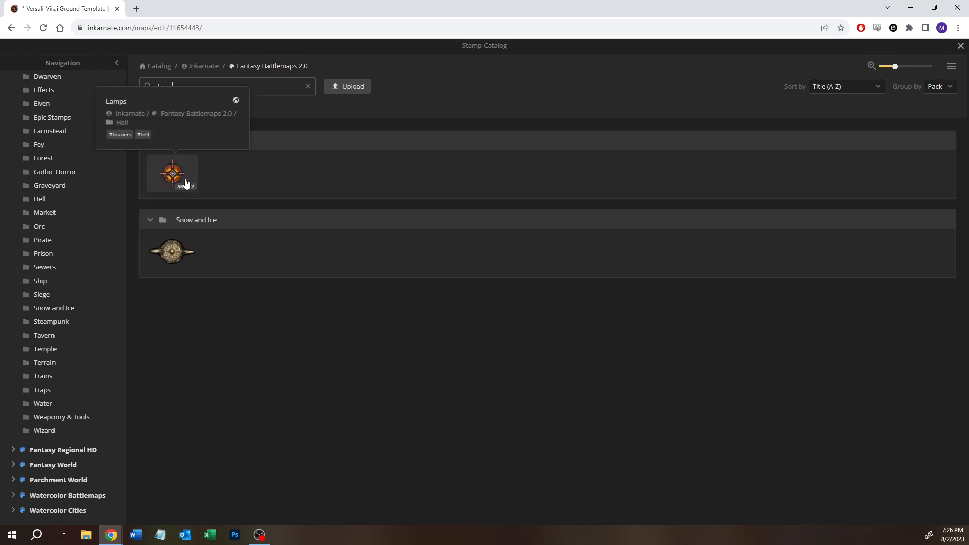
left_click(188, 193)
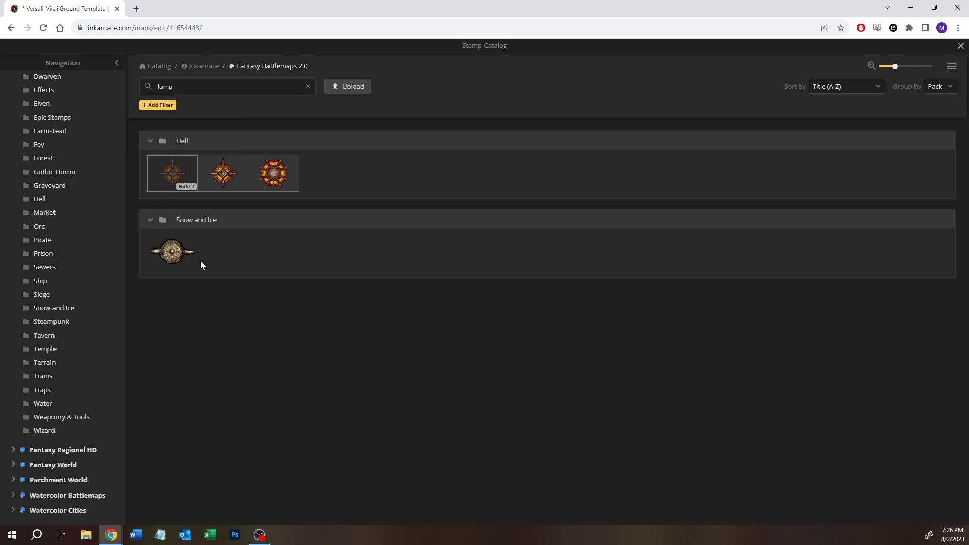
mouse_move(176, 262)
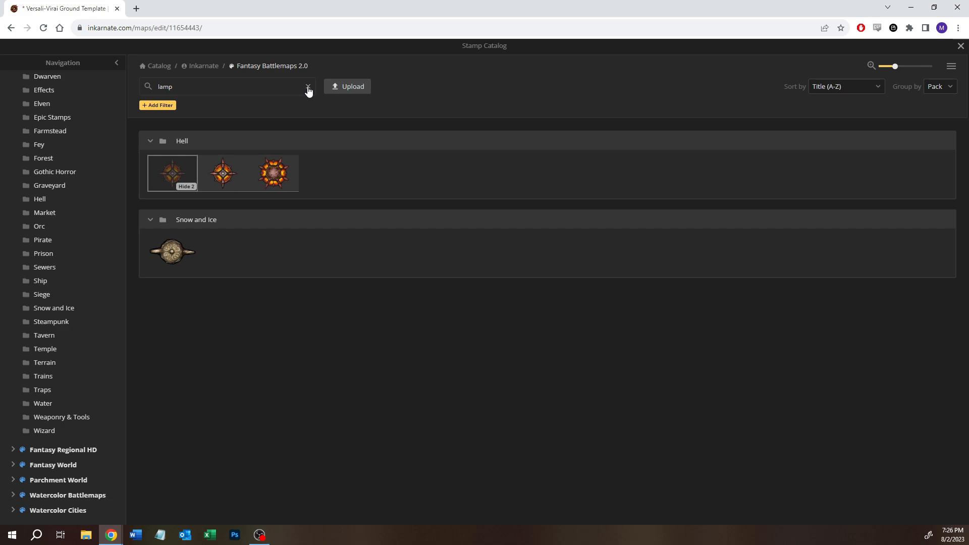
- Widen the lamp search to the whole catalog and choose the Desert Lamp stamp
left_click(191, 66)
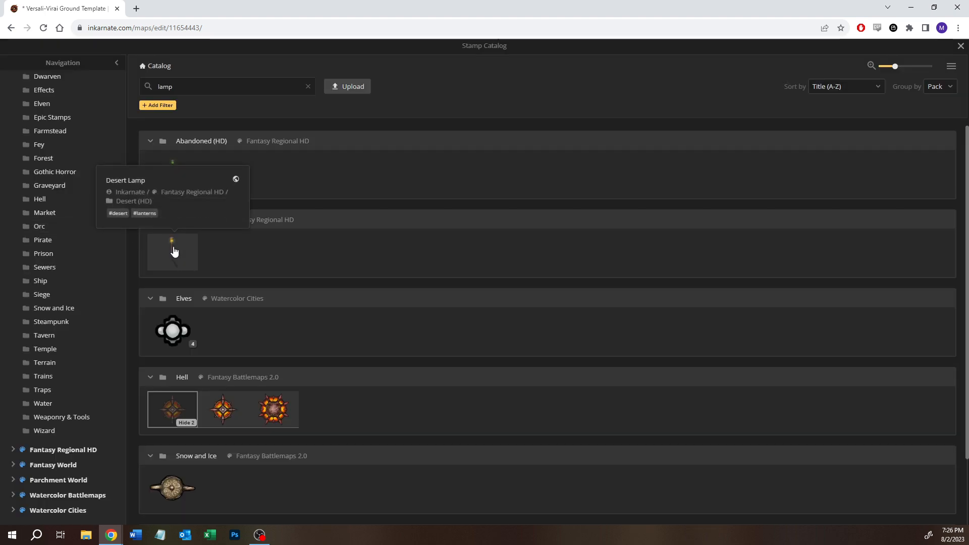
scroll(299, 356, "down", 2)
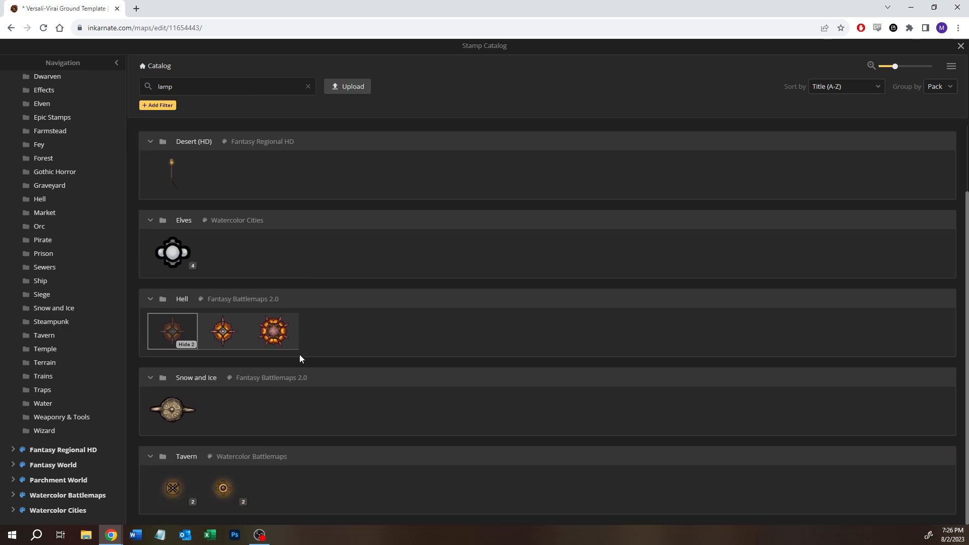
scroll(300, 359, "up", 2)
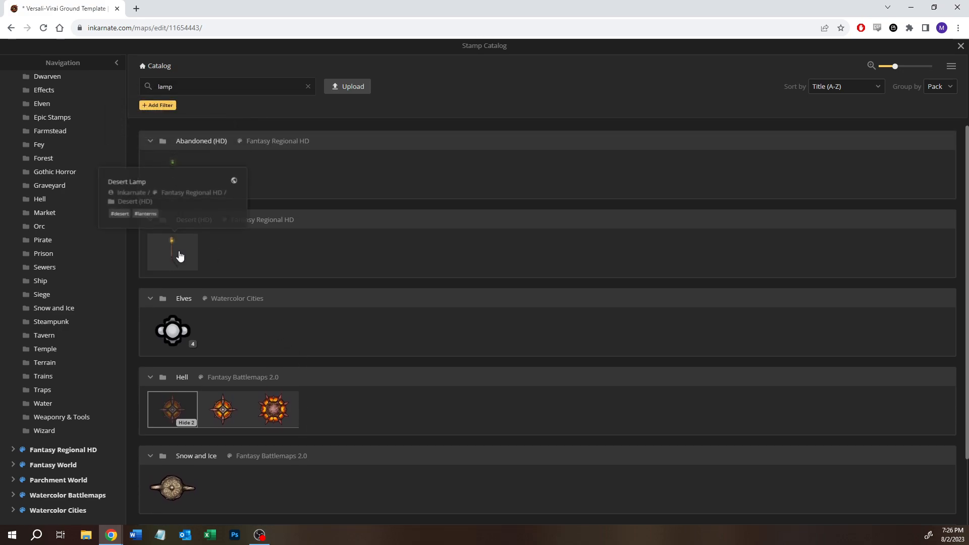
left_click(153, 247)
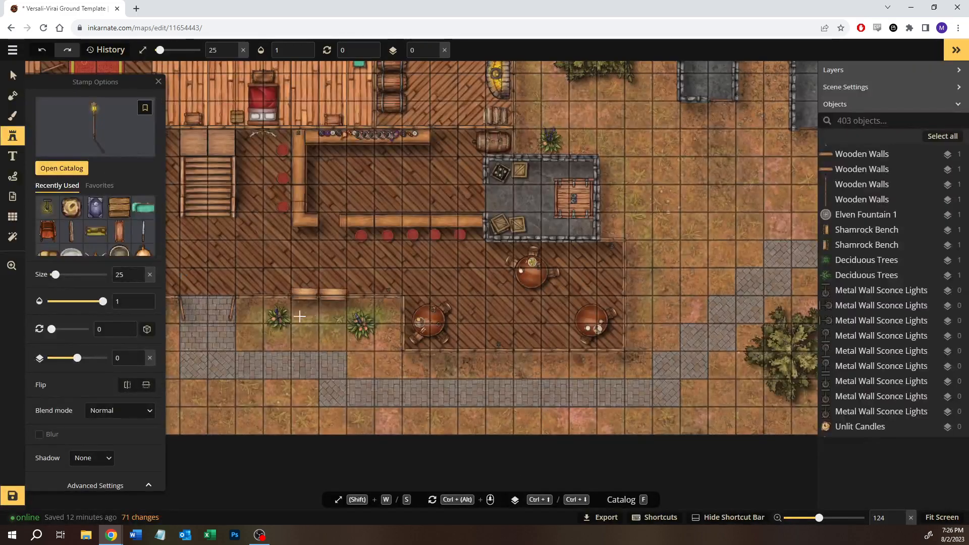
- Place a Desert Lamp at size 45 on the grass just southwest of the stone entrance path
scroll(332, 337, "up", 10)
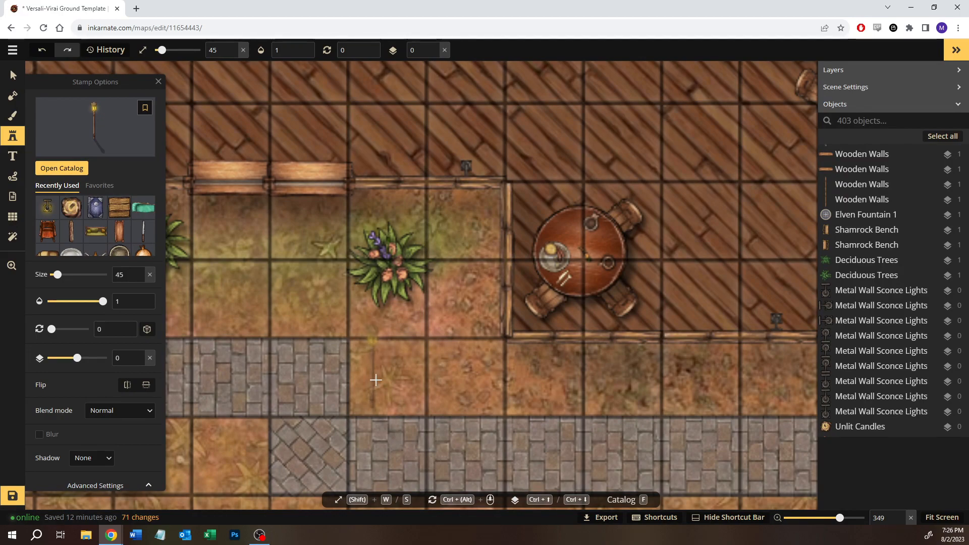
left_click_drag(392, 393, 689, 248)
left_click_drag(260, 306, 388, 297)
left_click(355, 298)
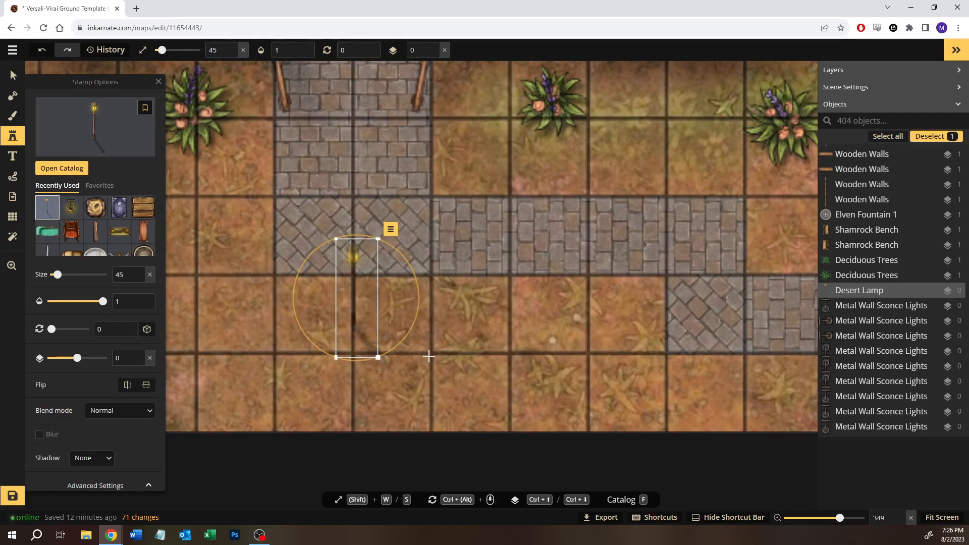
left_click_drag(352, 257, 229, 244)
left_click_drag(333, 167, 343, 213)
left_click(13, 75)
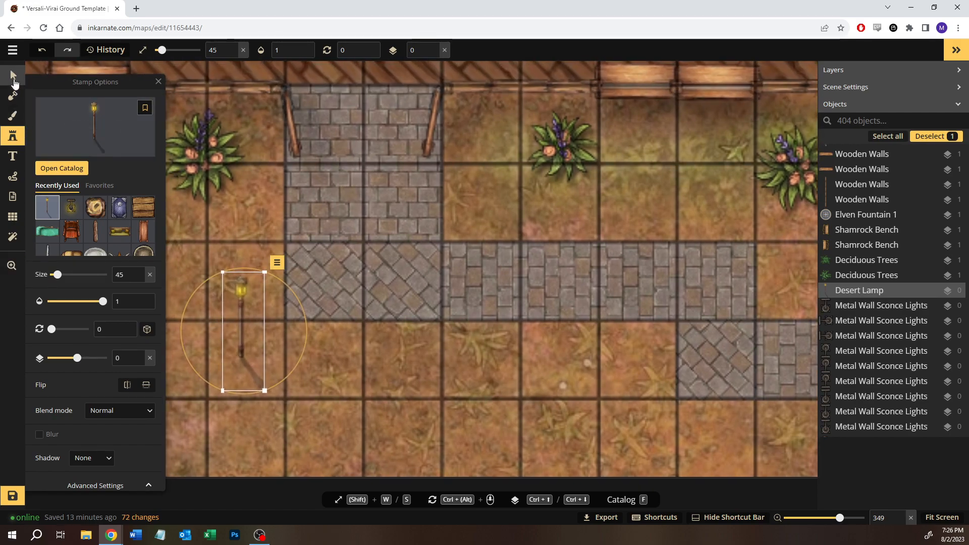
left_click(385, 380)
scroll(385, 380, "down", 3)
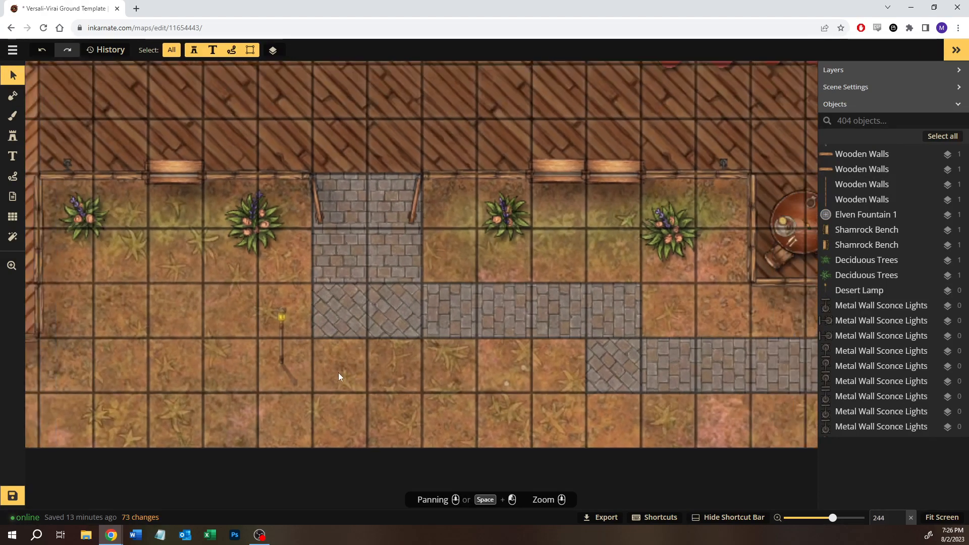
- Set the Desert Lamp's transform height to 49 and shift it slightly south on the grass
left_click(286, 333)
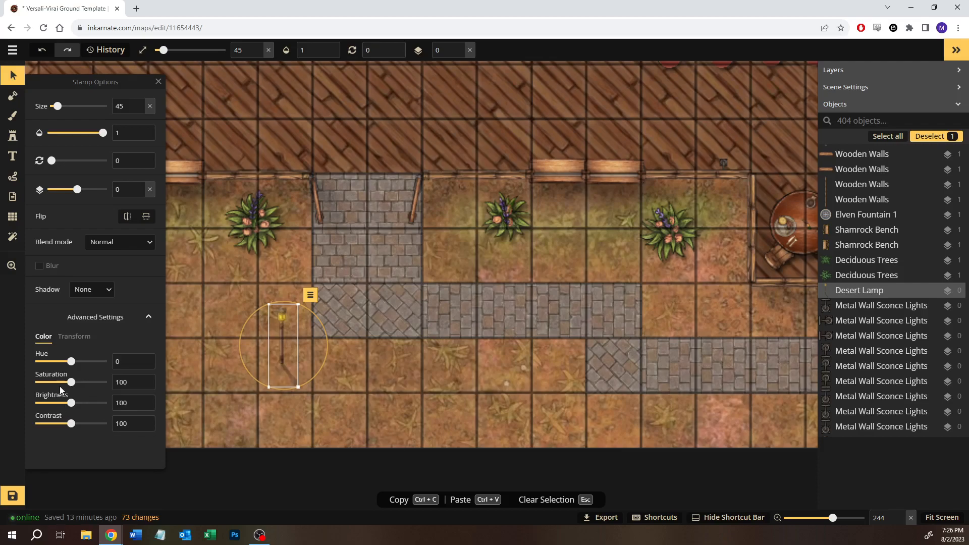
left_click(78, 338)
left_click_drag(80, 385, 66, 387)
left_click_drag(282, 331, 283, 351)
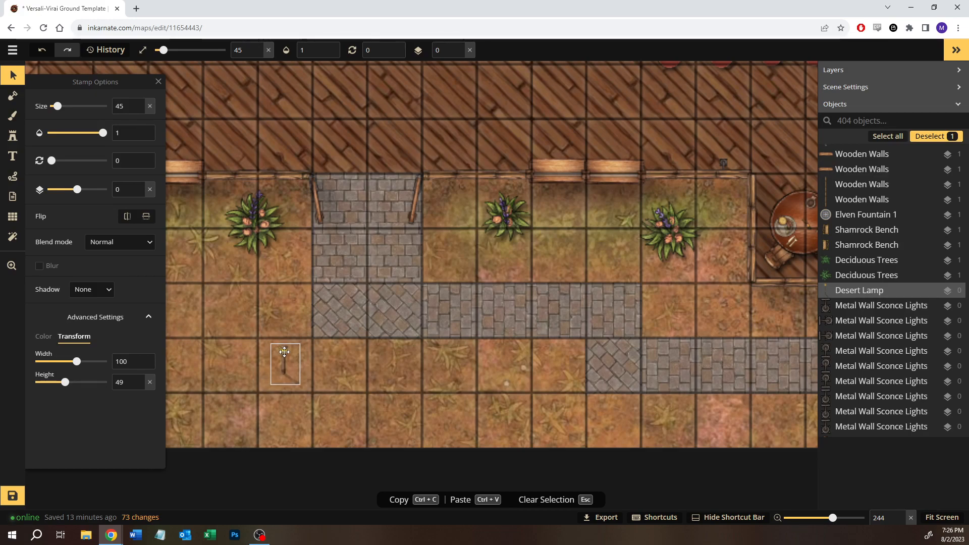
left_click(369, 369)
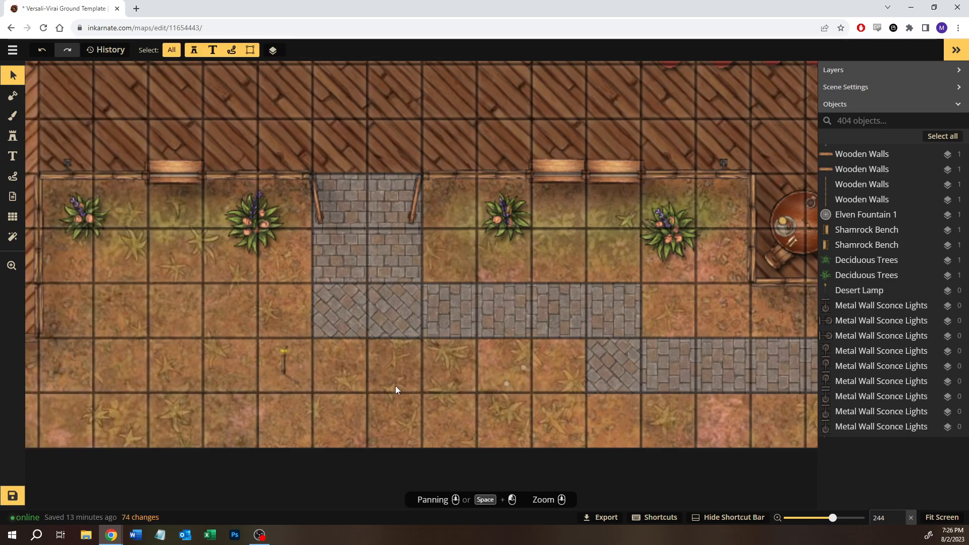
- Delete the Desert Lamp from the grass beside the entrance path
left_click(287, 359)
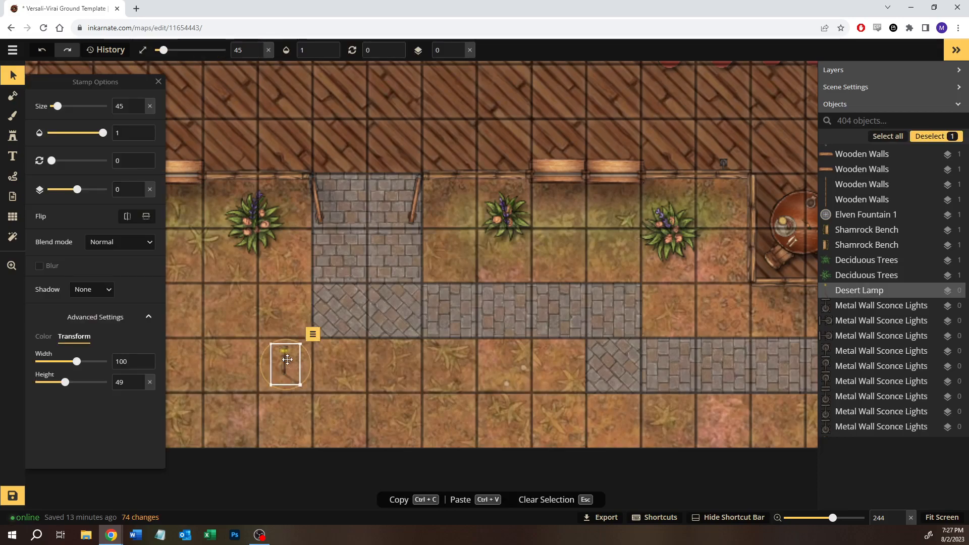
key("Delete")
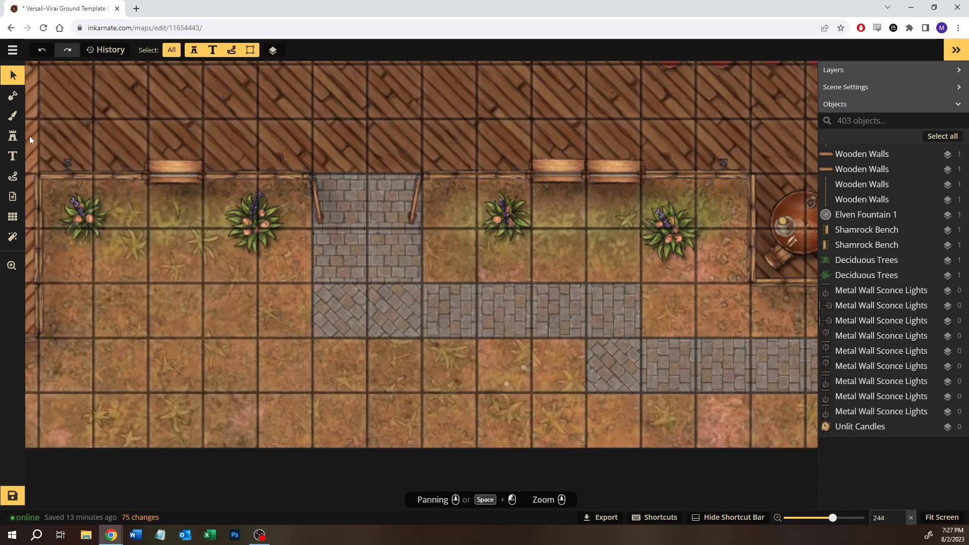
- Search the Fantasy Battlemaps 2.0 section of the stamp catalog for "light"
left_click(13, 136)
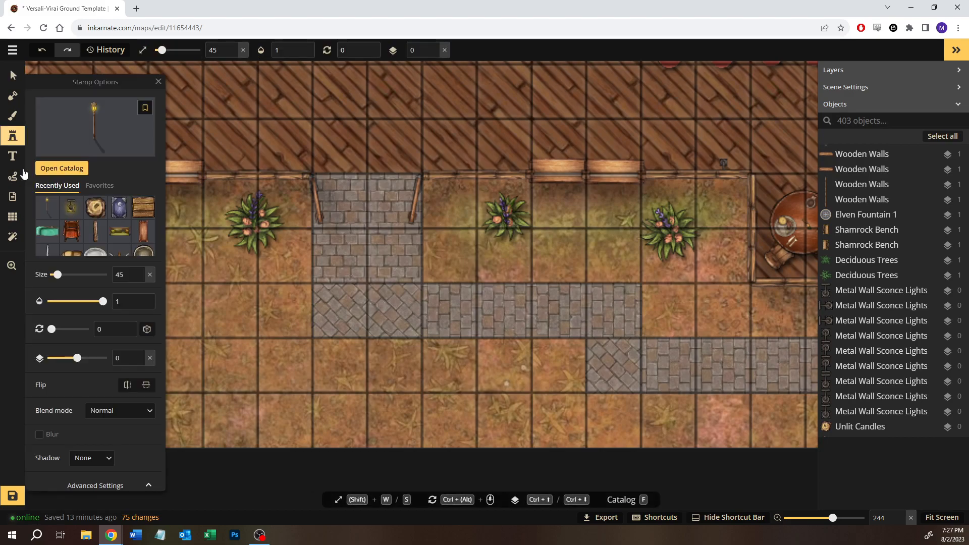
left_click(74, 168)
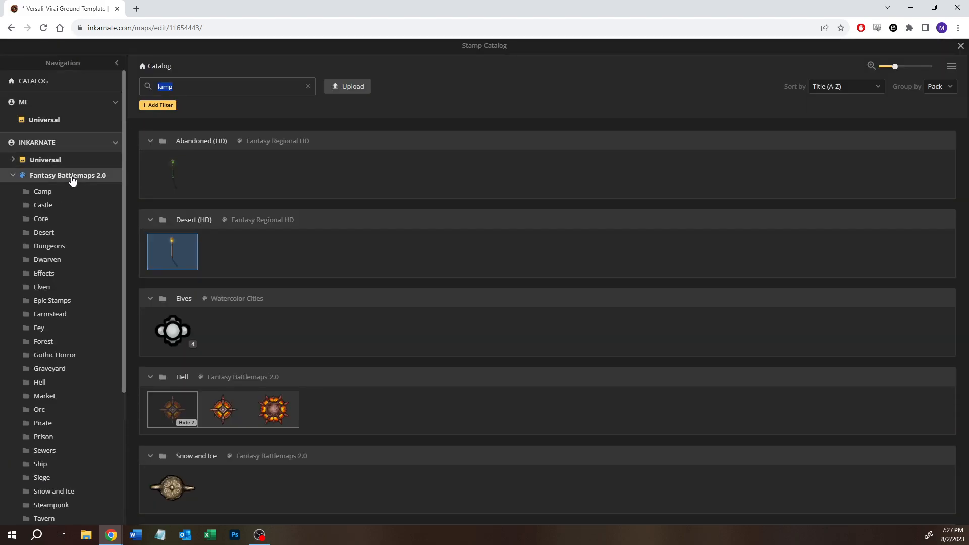
left_click(72, 176)
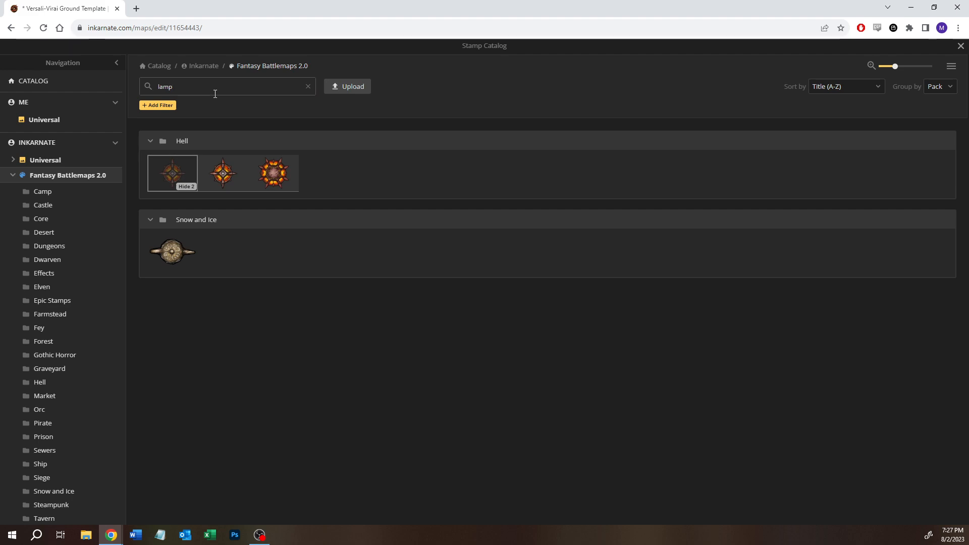
key("BackSpace")
key("BackSpace")
key("BackSpace")
key("BackSpace")
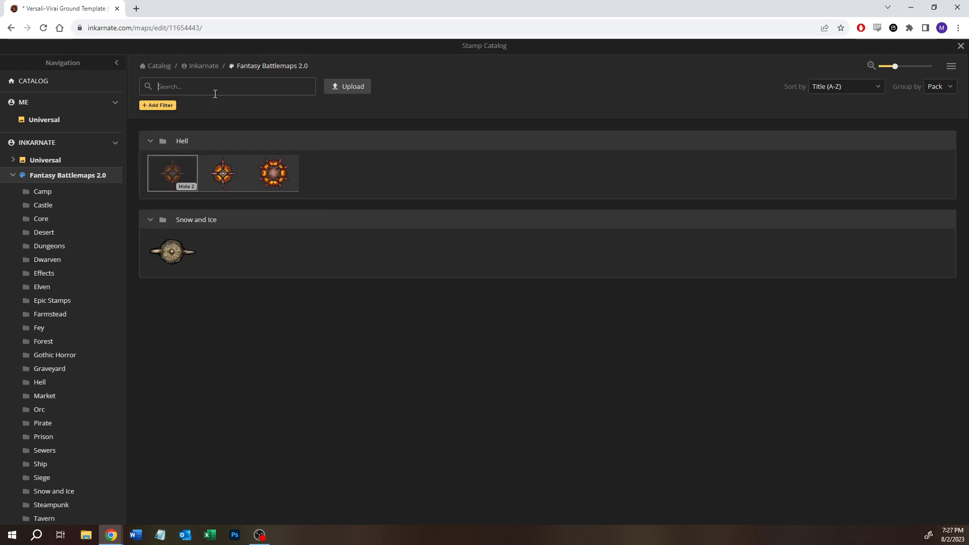
type("light")
key("Return")
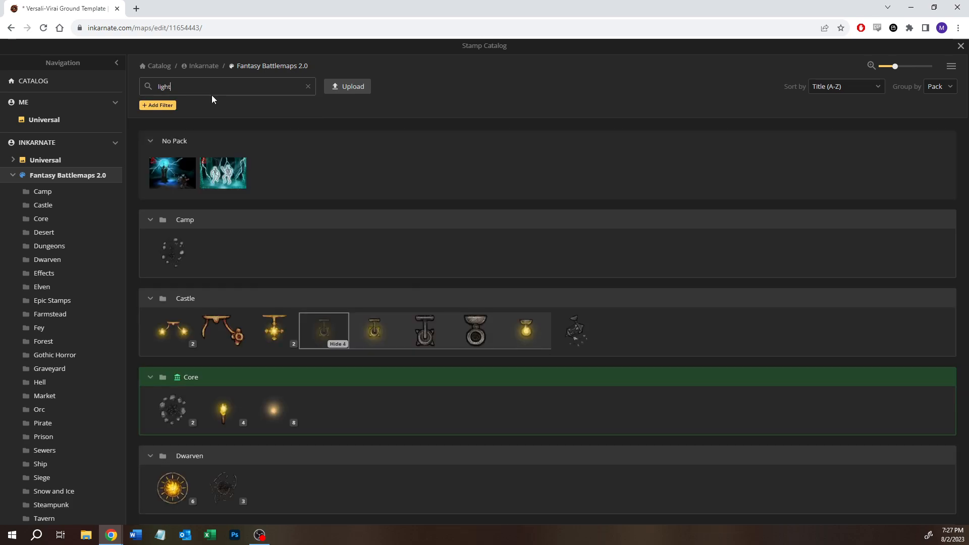
- Examine the light stamps across the packs, including the Graveyard Lanterns variants, for one that suits the outdoor path
scroll(348, 420, "down", 2)
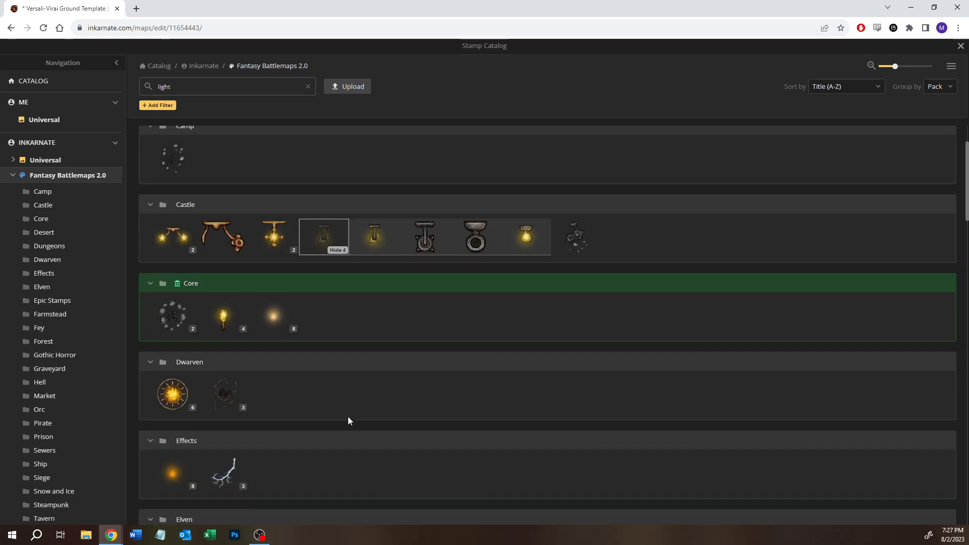
scroll(348, 420, "down", 7)
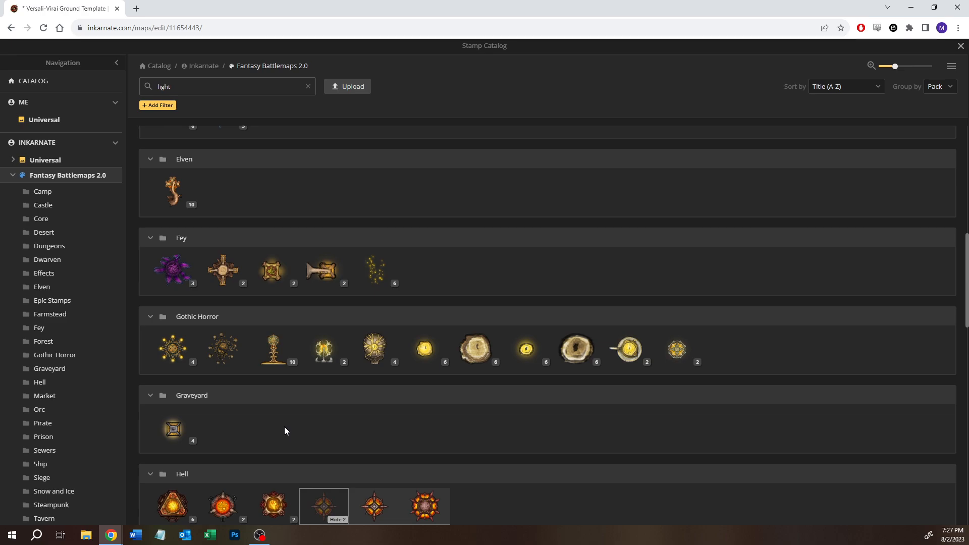
mouse_move(260, 279)
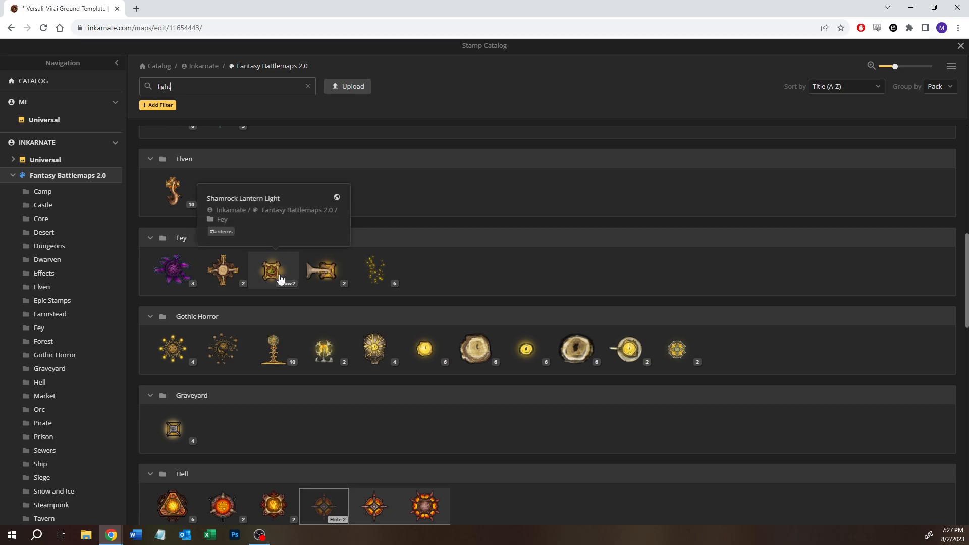
scroll(250, 347, "down", 5)
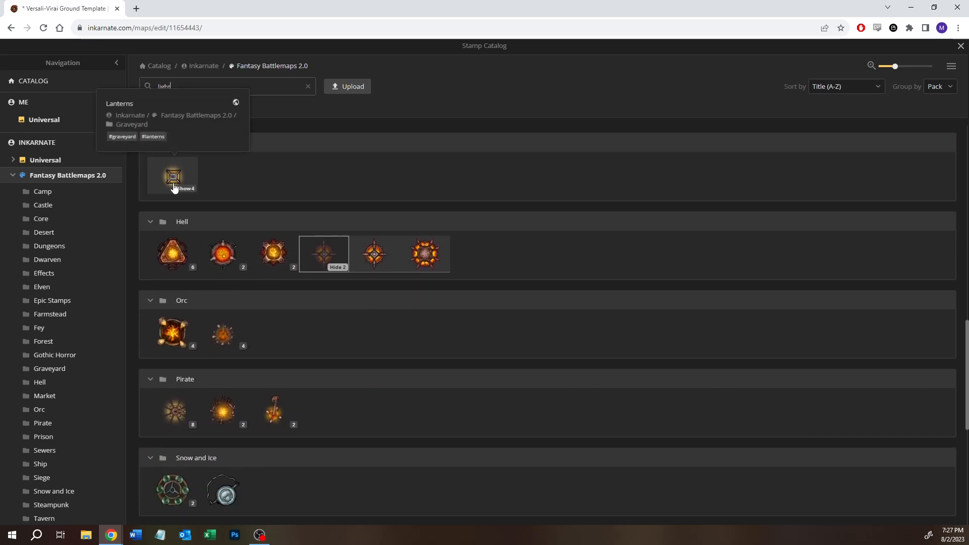
left_click(185, 190)
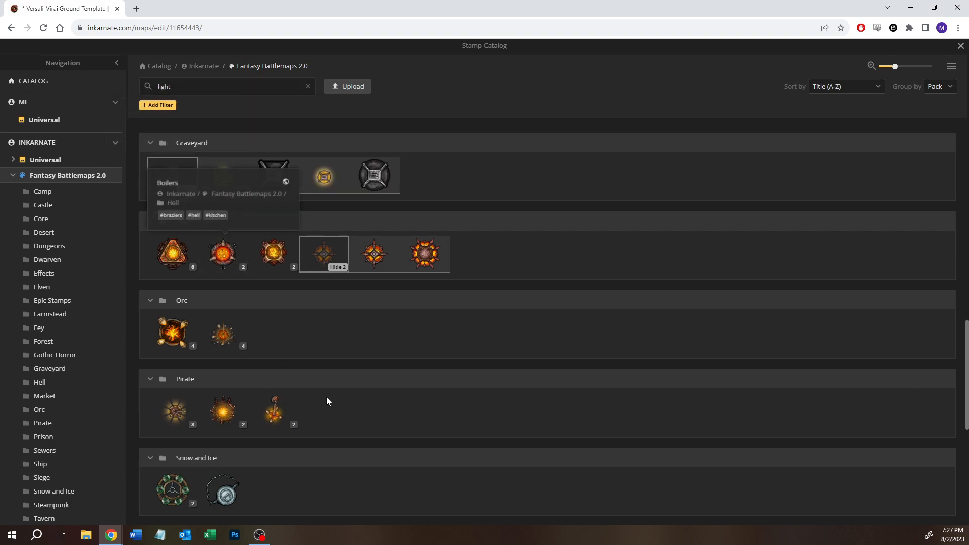
scroll(327, 401, "up", 3)
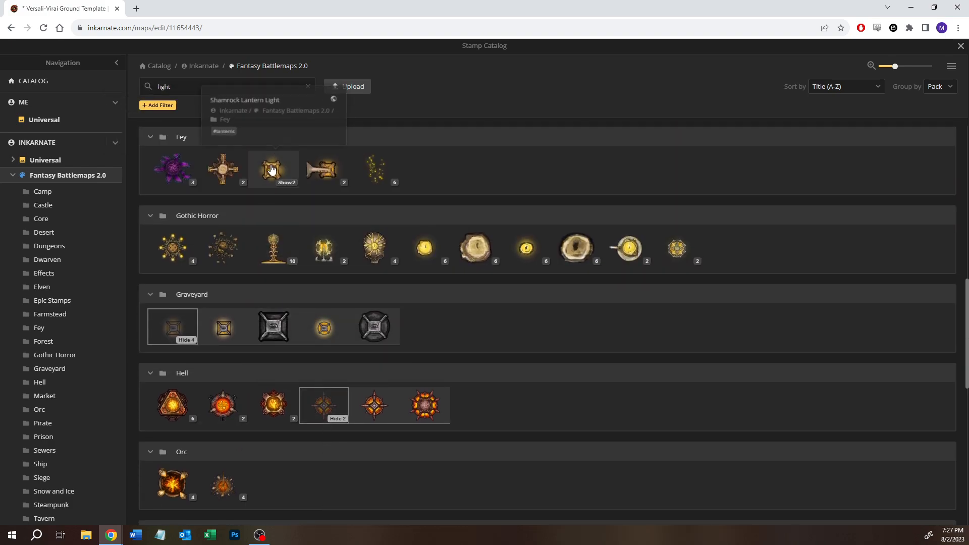
scroll(305, 445, "down", 7)
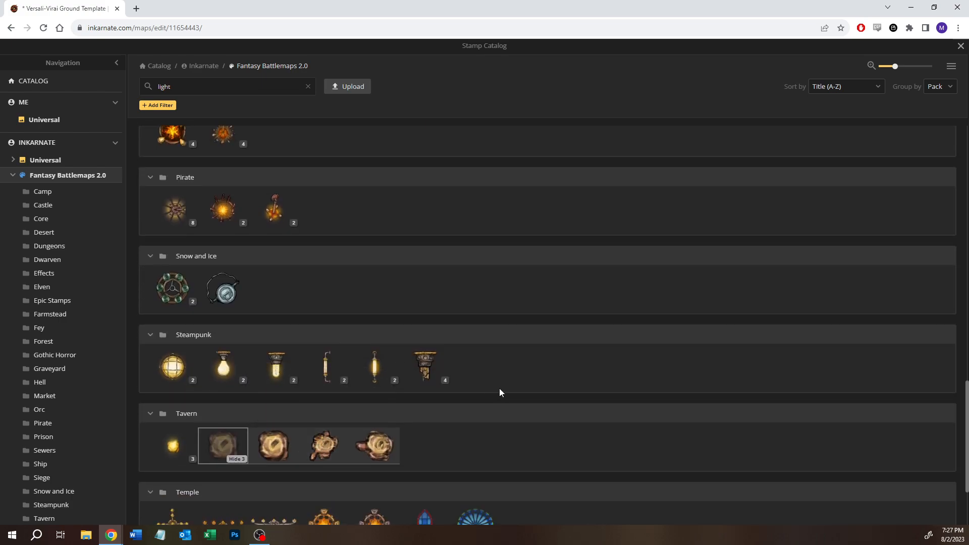
scroll(499, 393, "down", 2)
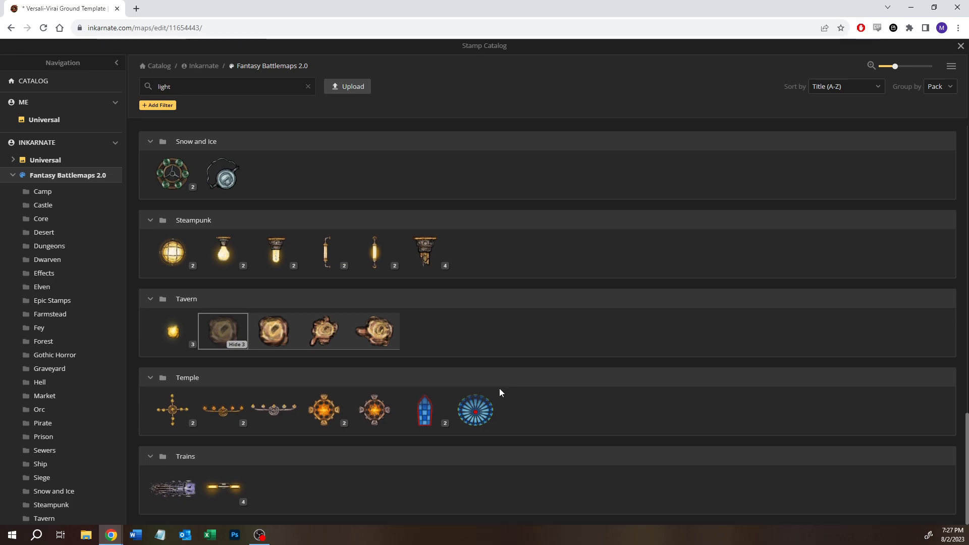
- Choose the Shamrock Lantern Light stamp from the Fey pack and switch to its second, unlit variant
scroll(500, 392, "up", 7)
scroll(499, 392, "up", 5)
mouse_move(272, 308)
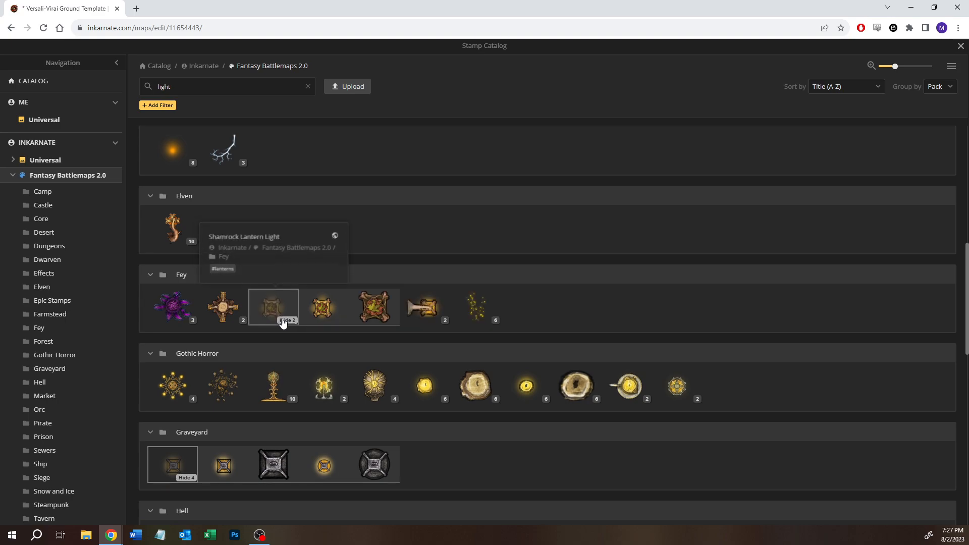
left_click(319, 312)
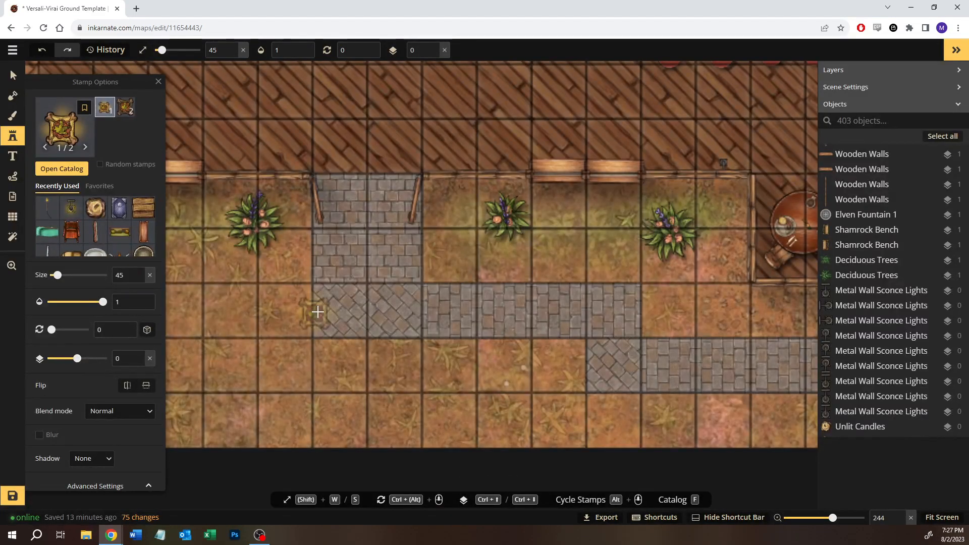
left_click(126, 107)
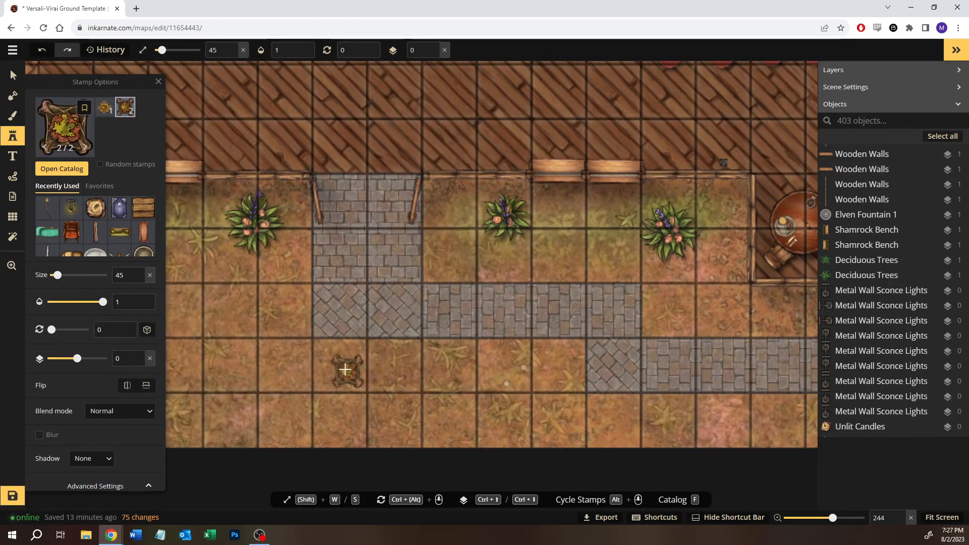
- Place an unlit Shamrock Lantern Light at size 31 on the grass just southwest of the stone entrance path
key("s")
key("s")
key("s")
key("s")
key("s")
key("s")
key("s")
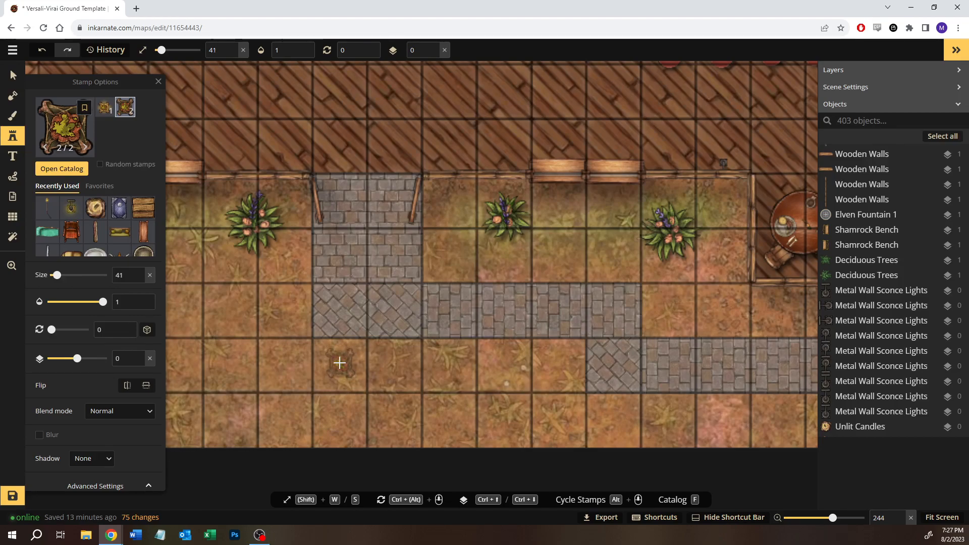
key("s")
key("s")
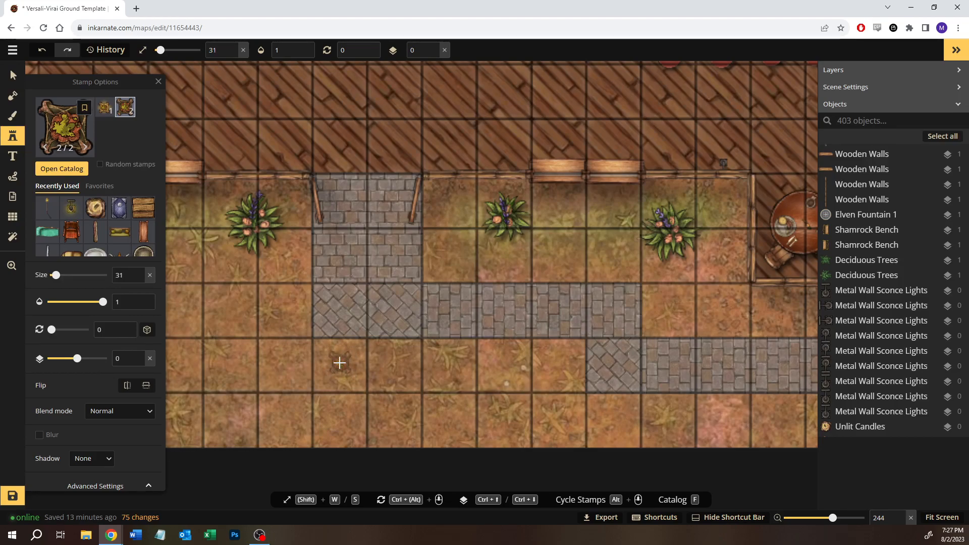
scroll(339, 362, "down", 10)
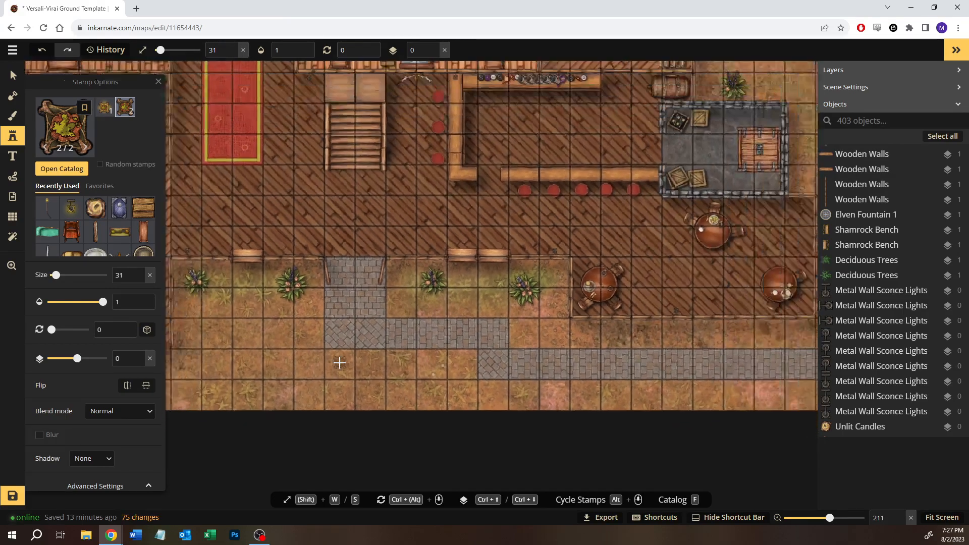
scroll(480, 371, "down", 3)
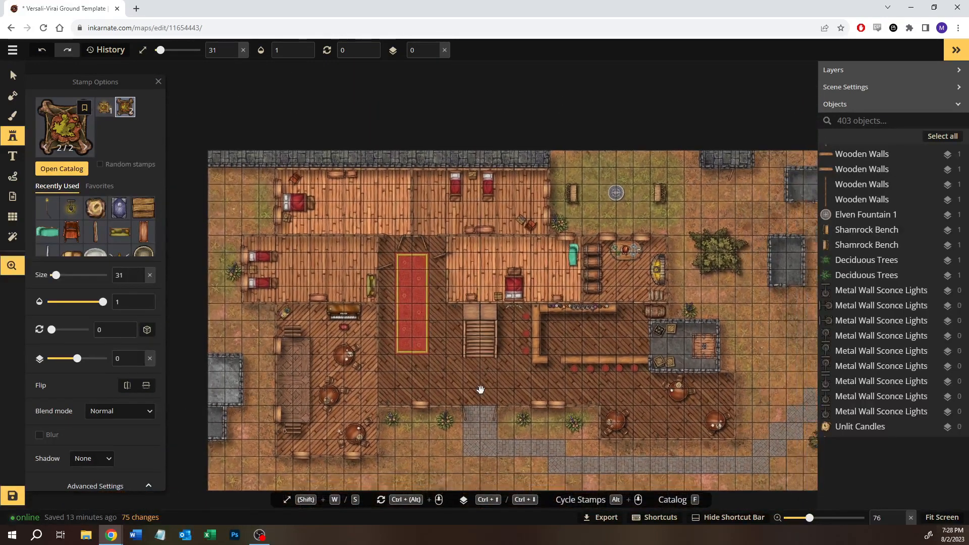
left_click_drag(480, 389, 436, 373)
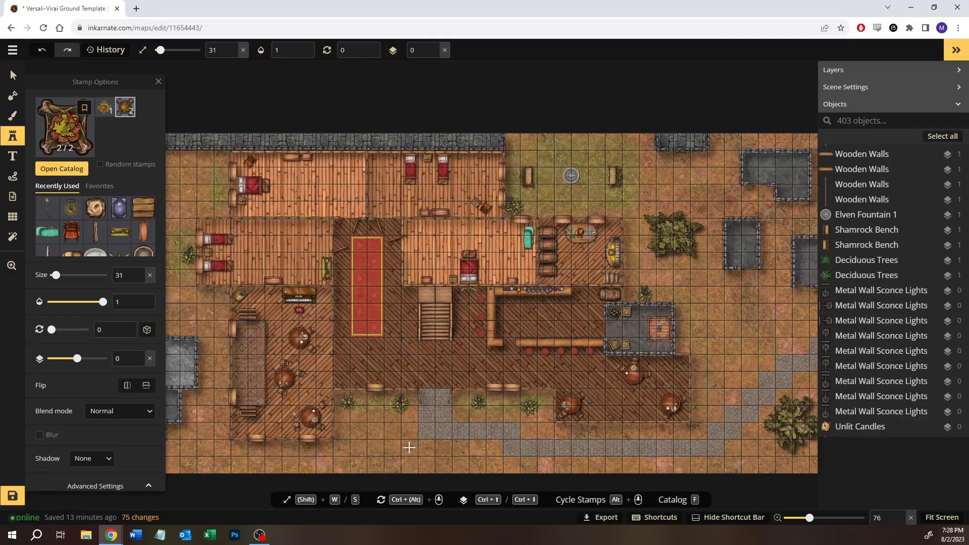
left_click(408, 447)
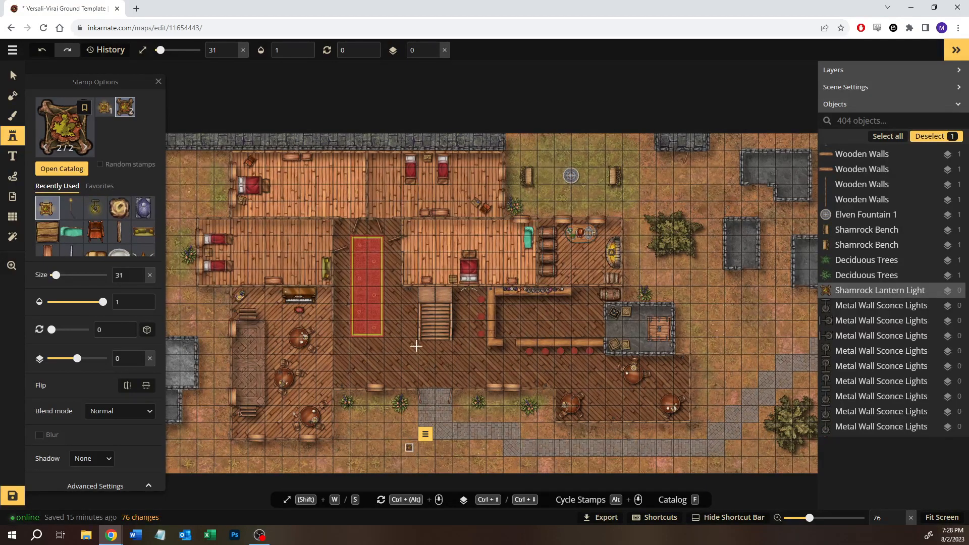
left_click(13, 74)
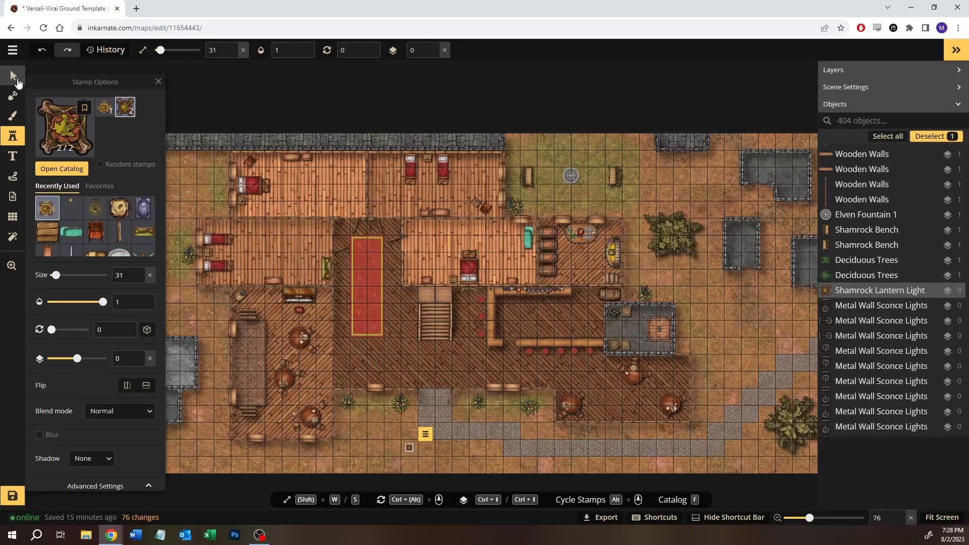
left_click(519, 415)
left_click(531, 437)
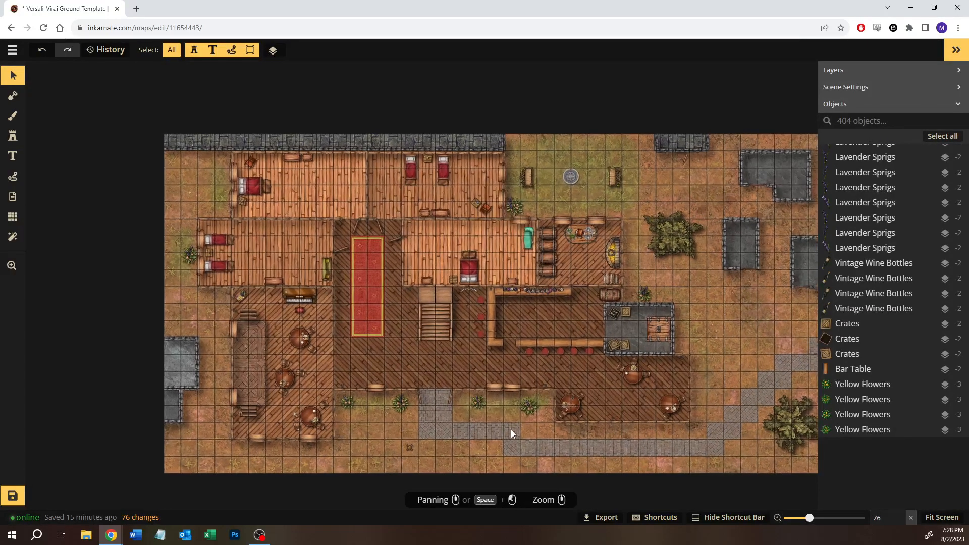
scroll(498, 425, "up", 5)
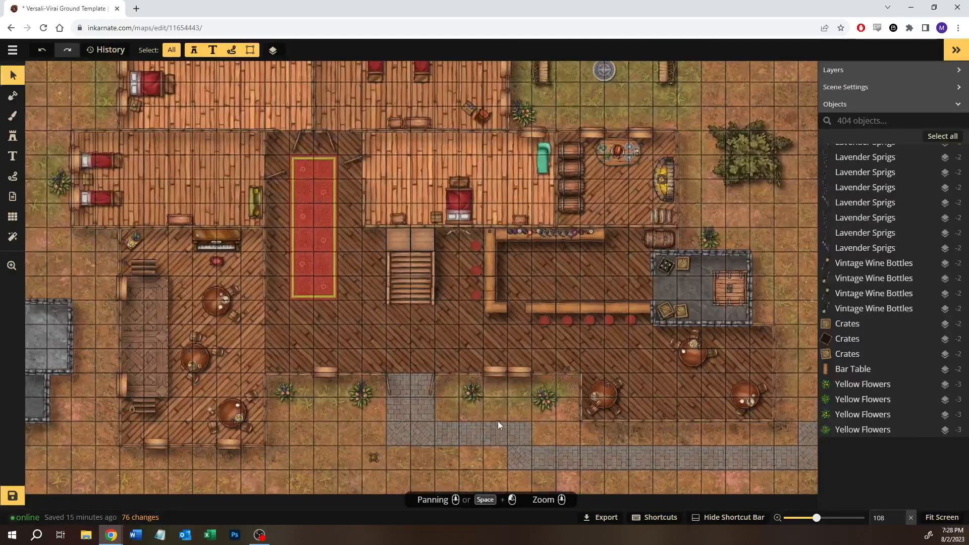
left_click_drag(497, 421, 281, 380)
left_click_drag(600, 302, 567, 320)
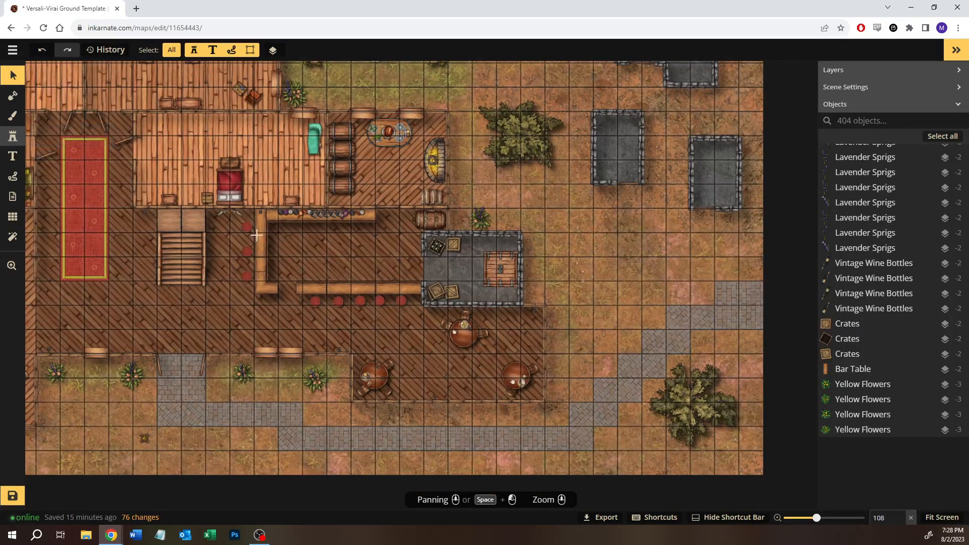
left_click(12, 136)
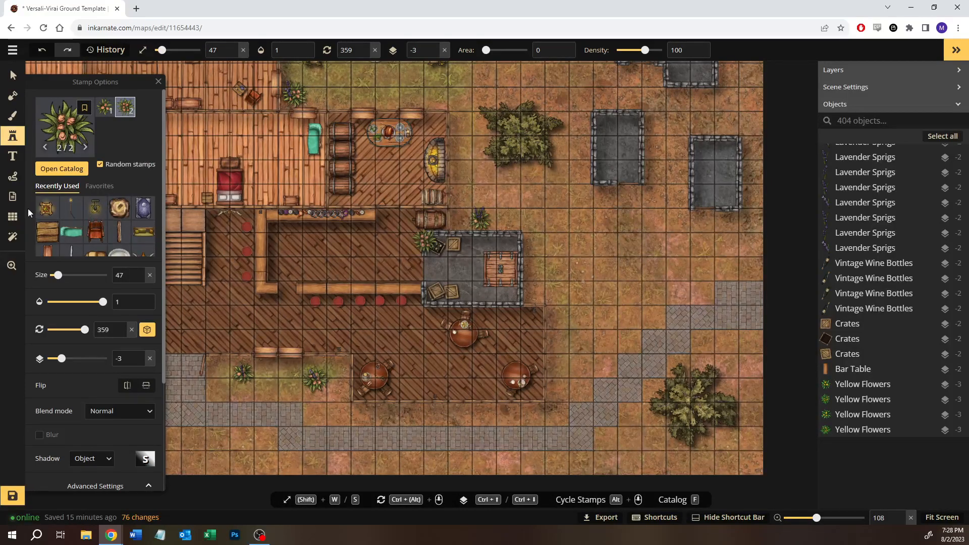
left_click(47, 207)
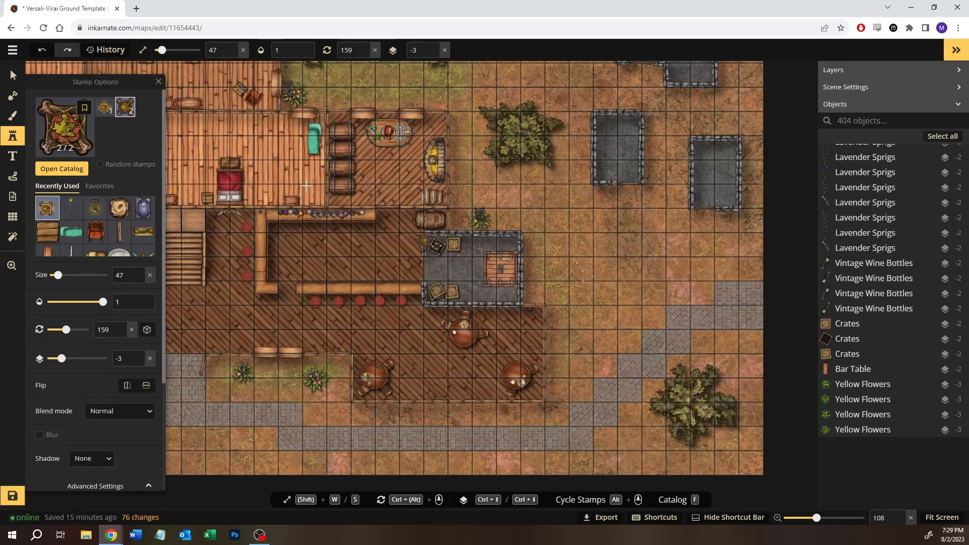
key("space")
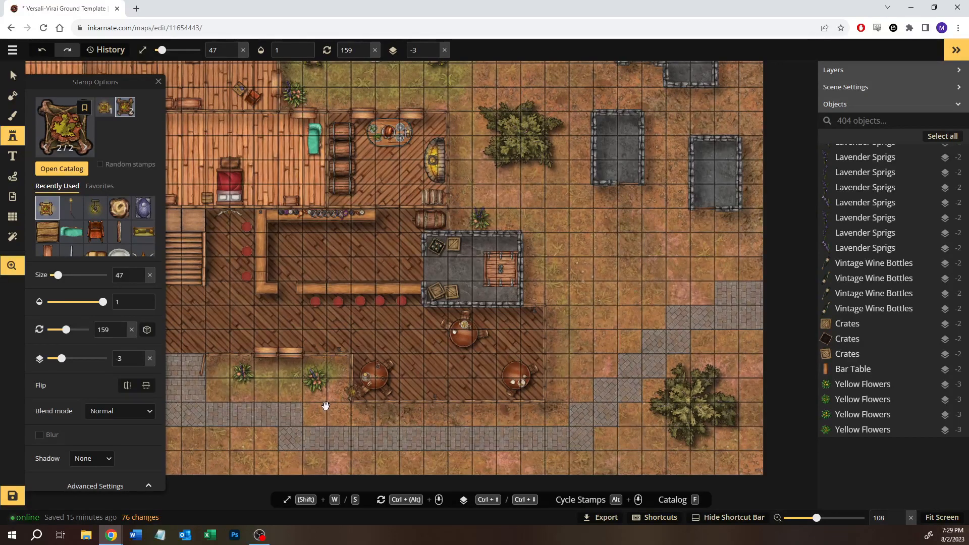
left_click_drag(327, 407, 566, 353)
- Copy the lantern beside the entrance and paste it on the grass next to the path's far eastern end
left_click(11, 72)
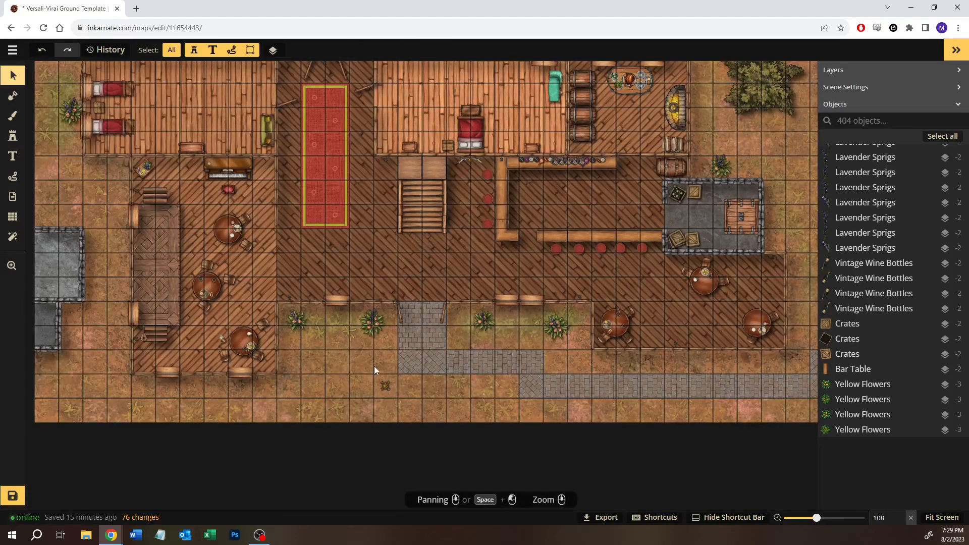
left_click(385, 384)
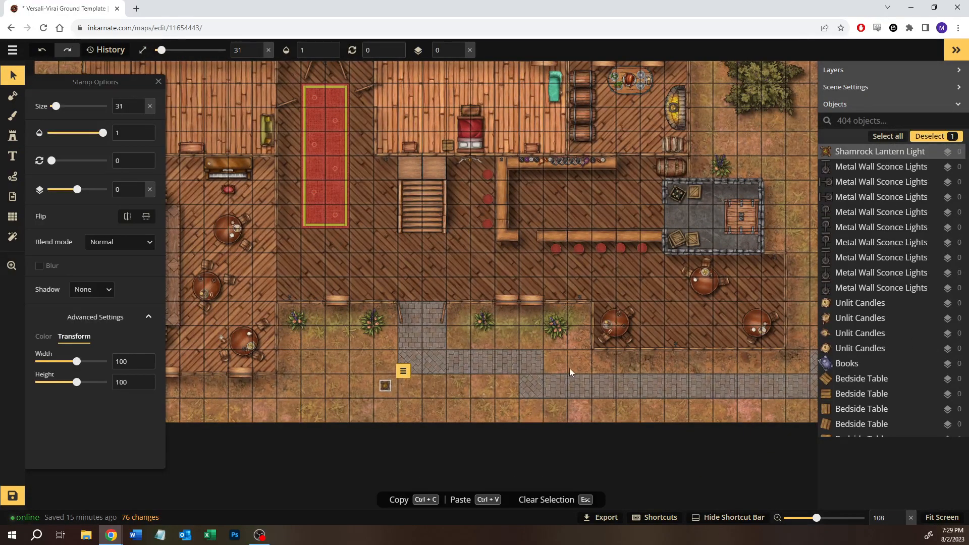
key("Escape")
key("space")
left_click_drag(622, 364, 377, 393)
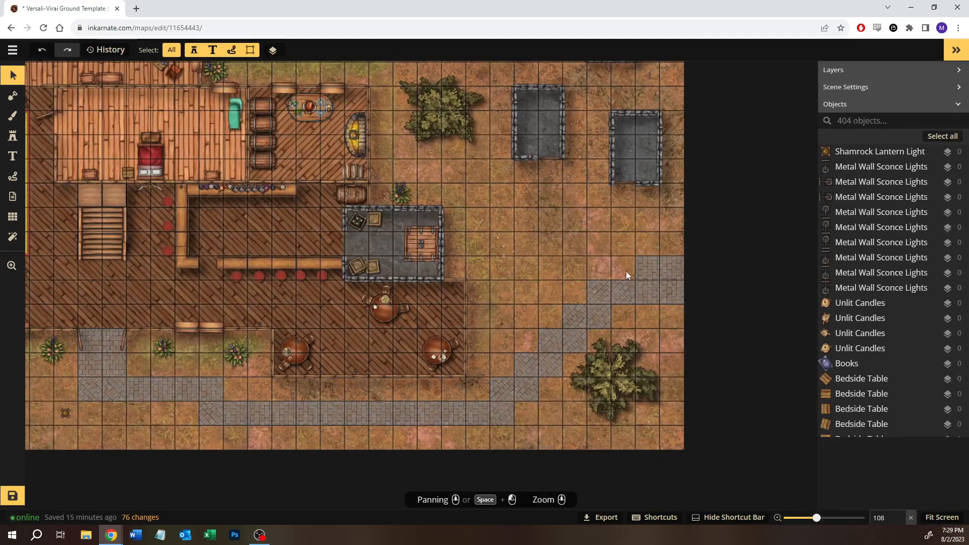
key("ctrl+v")
left_click_drag(626, 269, 625, 268)
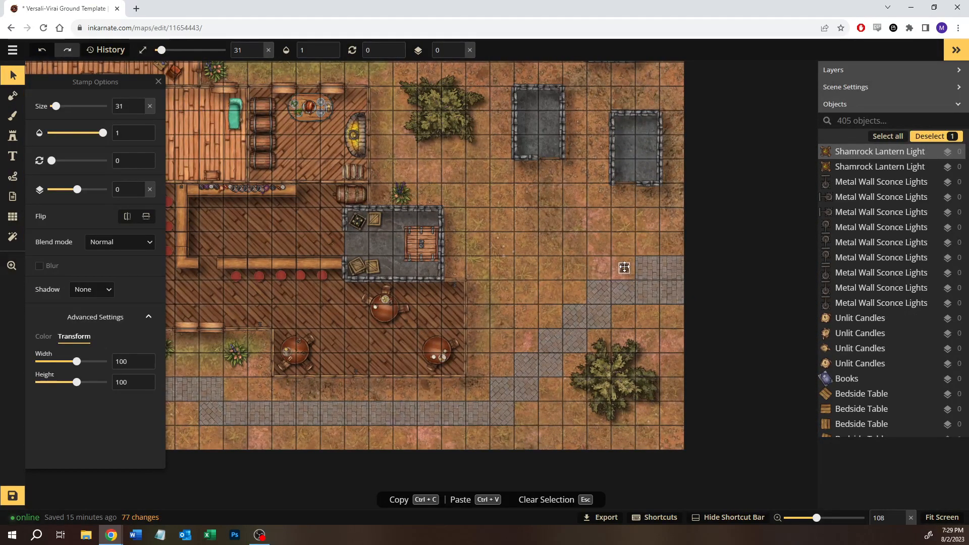
key("Escape")
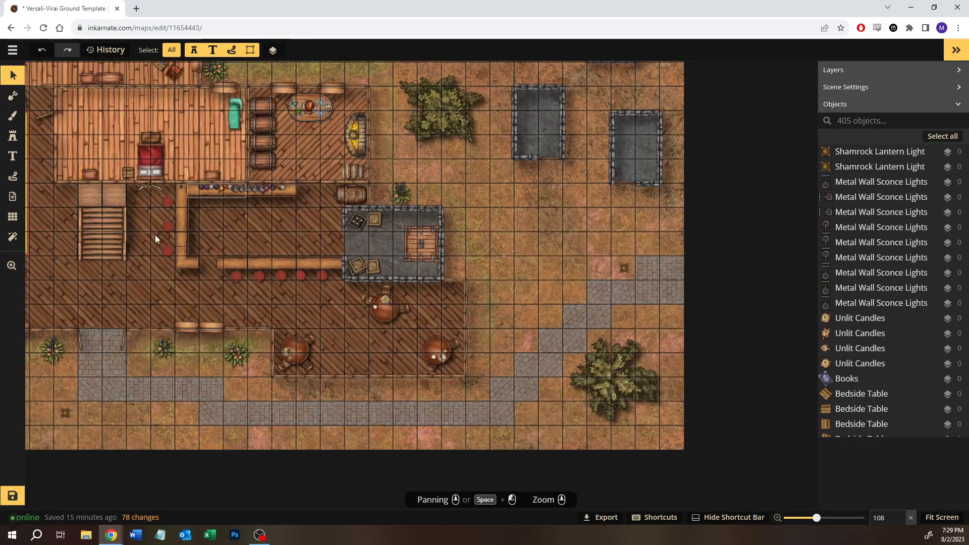
- Move the eastern lantern one grid square north, away from the stone path, and deselect it
left_click_drag(622, 267, 626, 245)
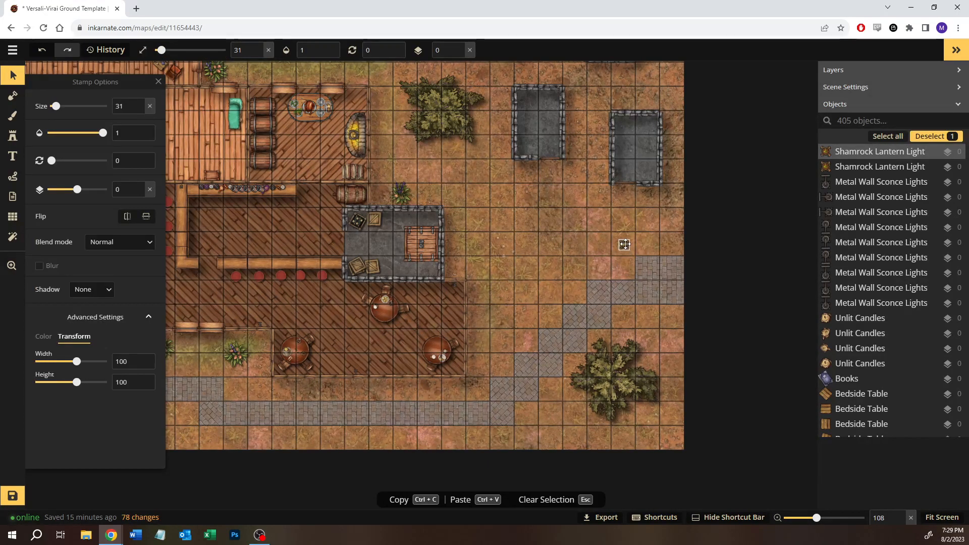
key("Escape")
left_click_drag(525, 271, 604, 242)
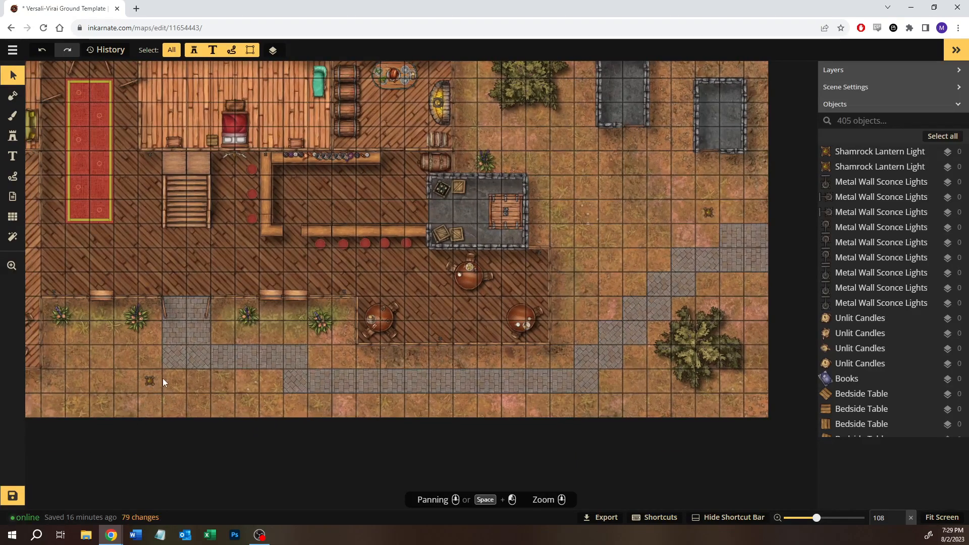
- Look over the tavern's ground floor and its surroundings, and save the map
left_click_drag(589, 260, 481, 333)
scroll(496, 300, "down", 2)
left_click_drag(501, 259, 708, 284)
left_click_drag(287, 351, 539, 335)
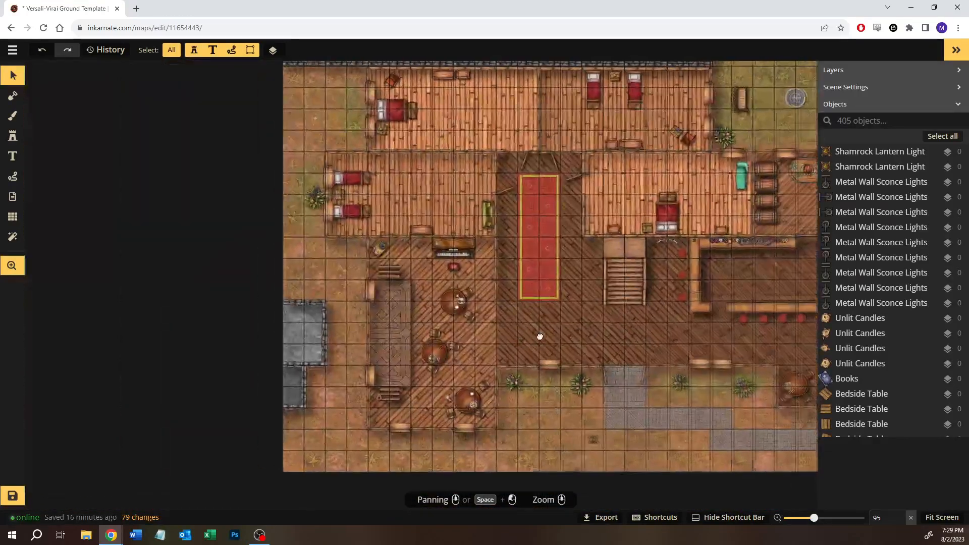
left_click_drag(478, 333, 286, 338)
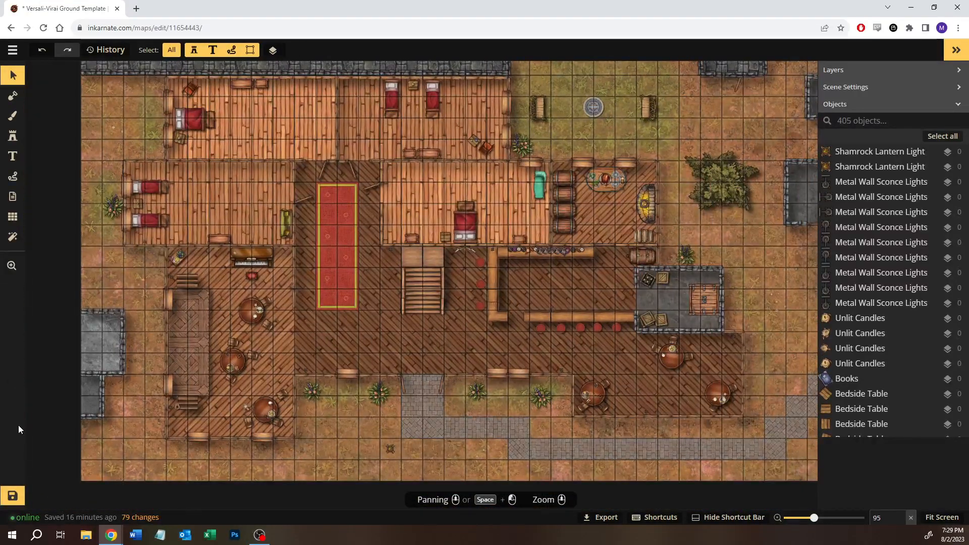
left_click(13, 496)
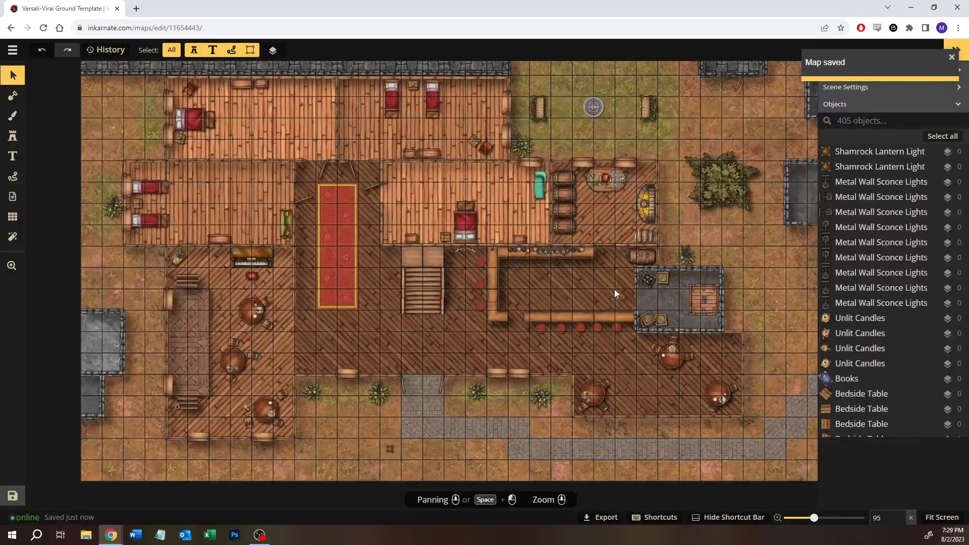
- Search the Fantasy Battlemaps 2.0 stamp catalog for "containers"
left_click_drag(612, 269, 446, 307)
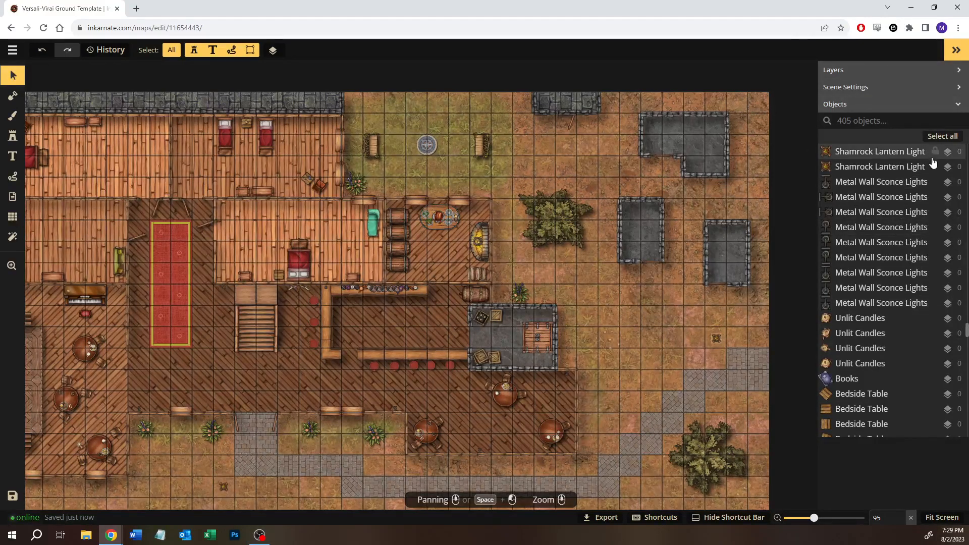
left_click(12, 136)
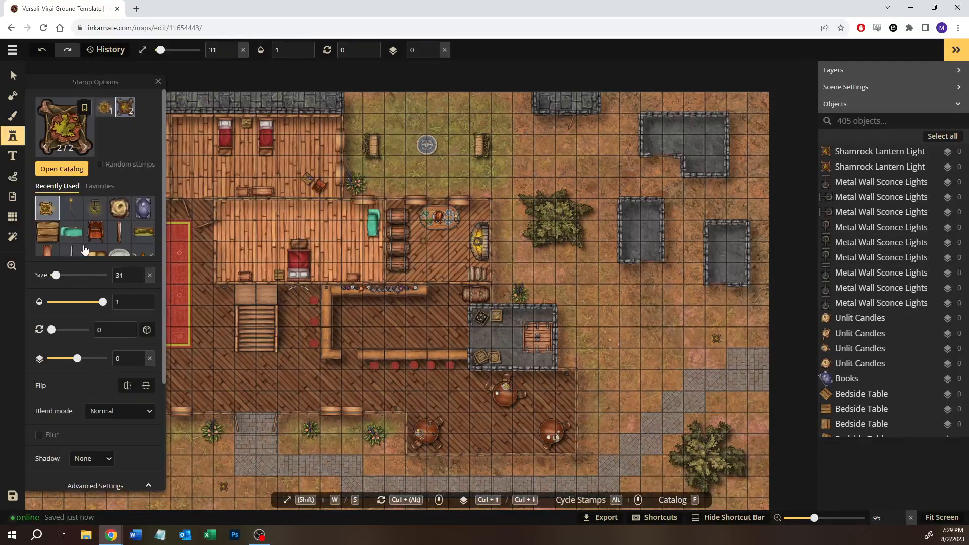
left_click(63, 151)
mouse_move(166, 239)
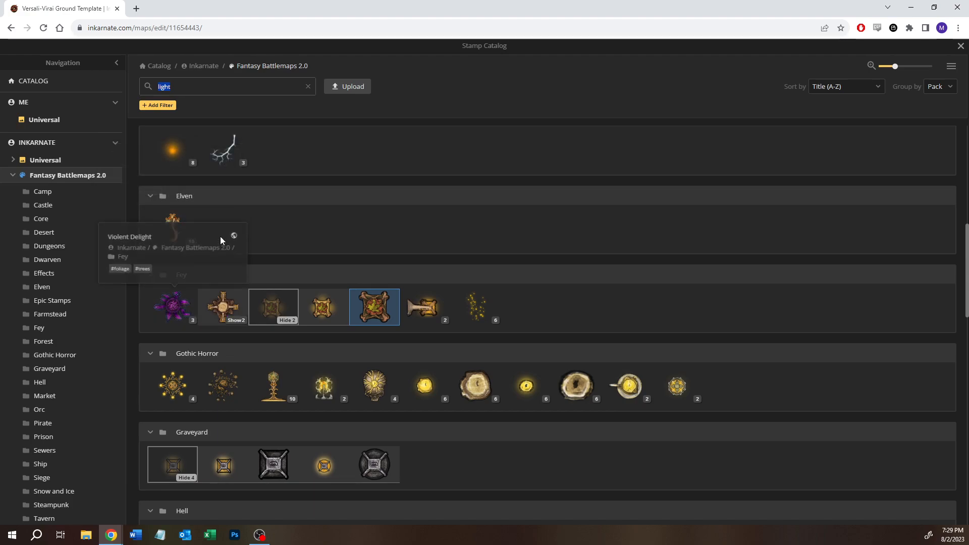
double_click(184, 86)
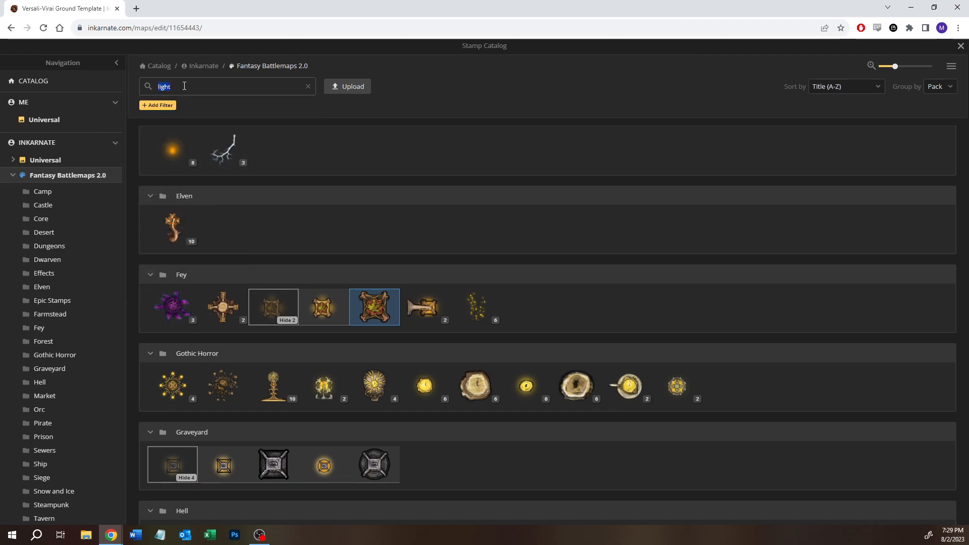
type("crate")
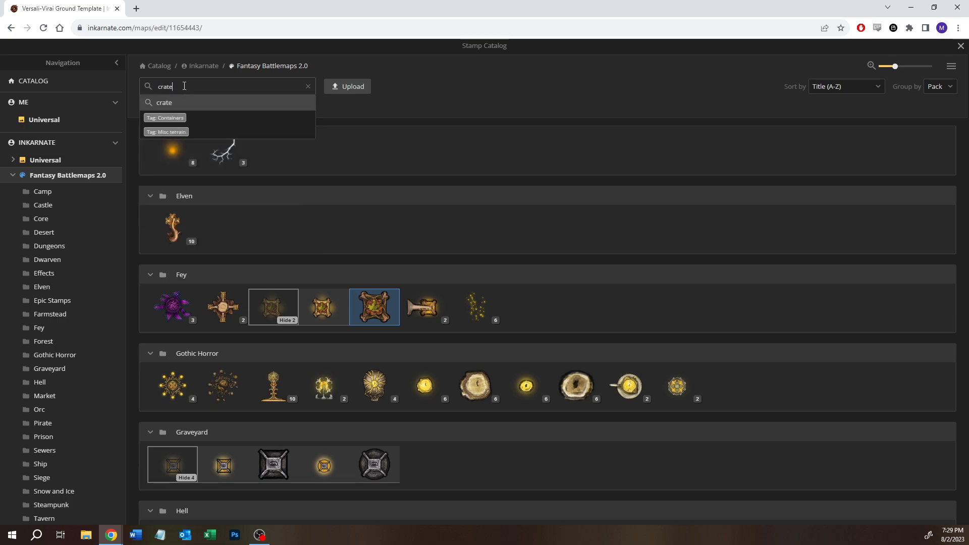
key("BackSpace")
key("BackSpace")
key("BackSpace")
type("onaners")
key("Return")
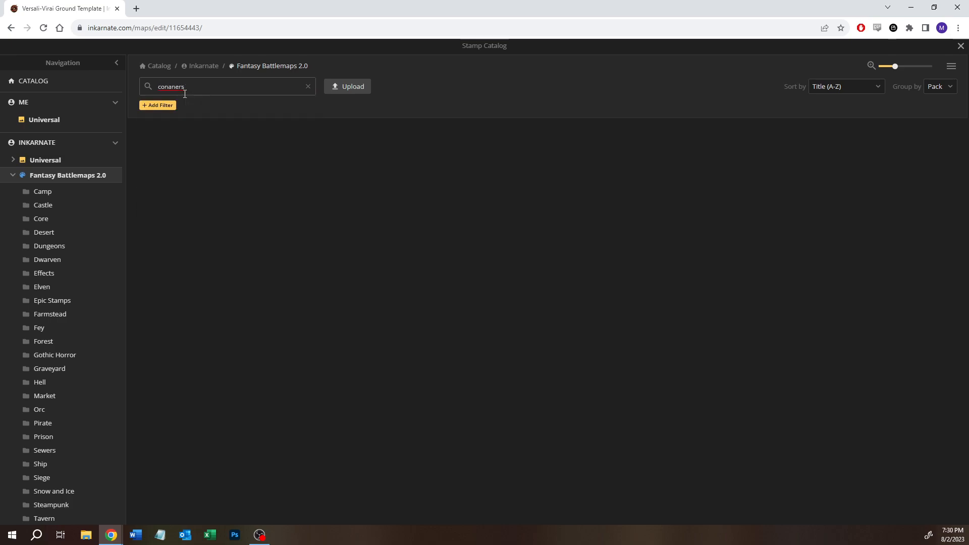
type("contai")
key("Return")
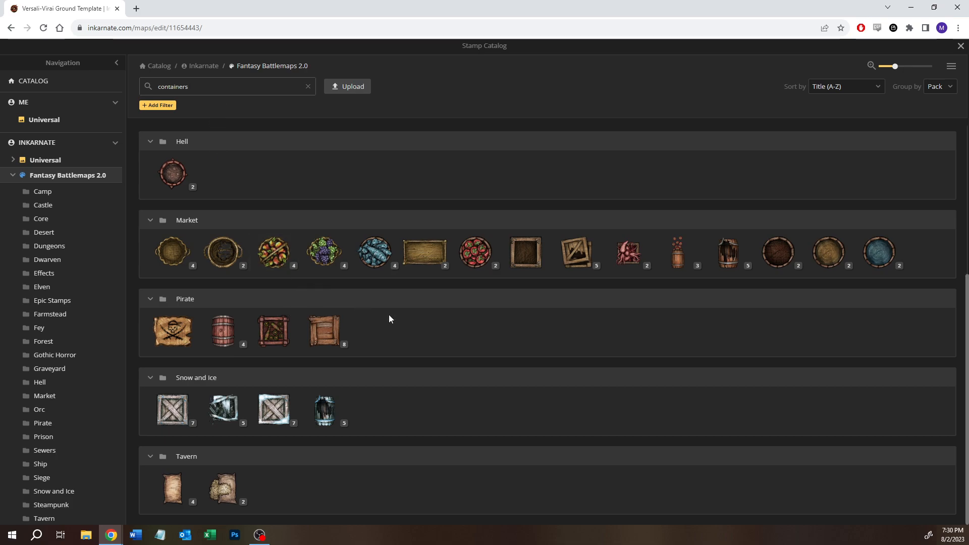
- Place two Boxes stamps from the Market pack at size 44 side by side along the north wall of the stone outbuilding east of the tree
left_click(426, 258)
scroll(627, 206, "up", 3)
scroll(627, 213, "up", 4)
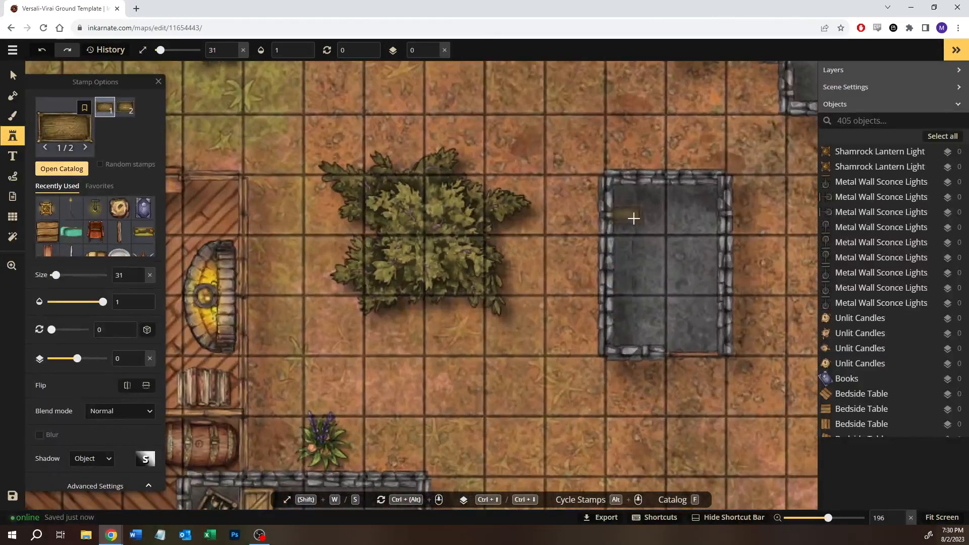
key("w")
key("w")
key("w")
key("w")
key("w")
key("w")
key("w")
key("w")
key("w")
key("w")
key("w")
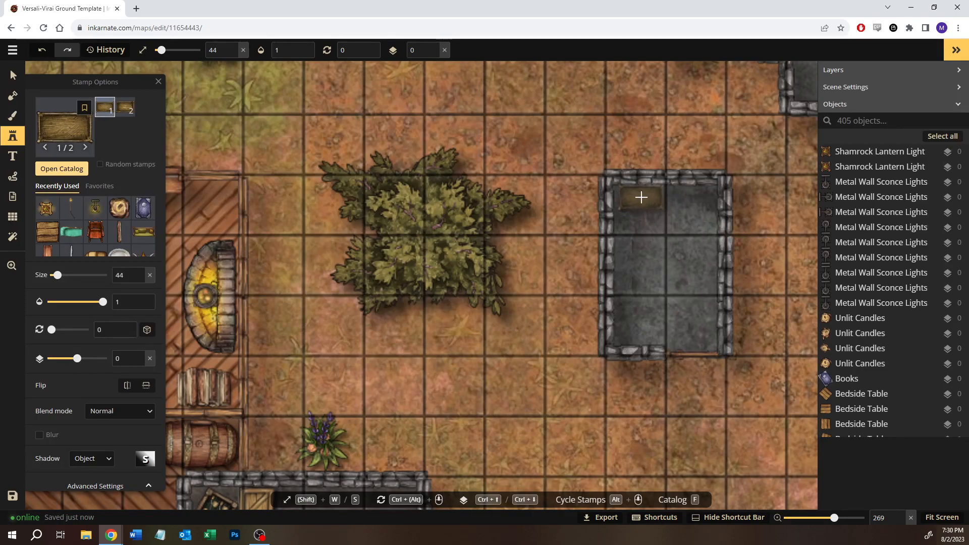
left_click(642, 197)
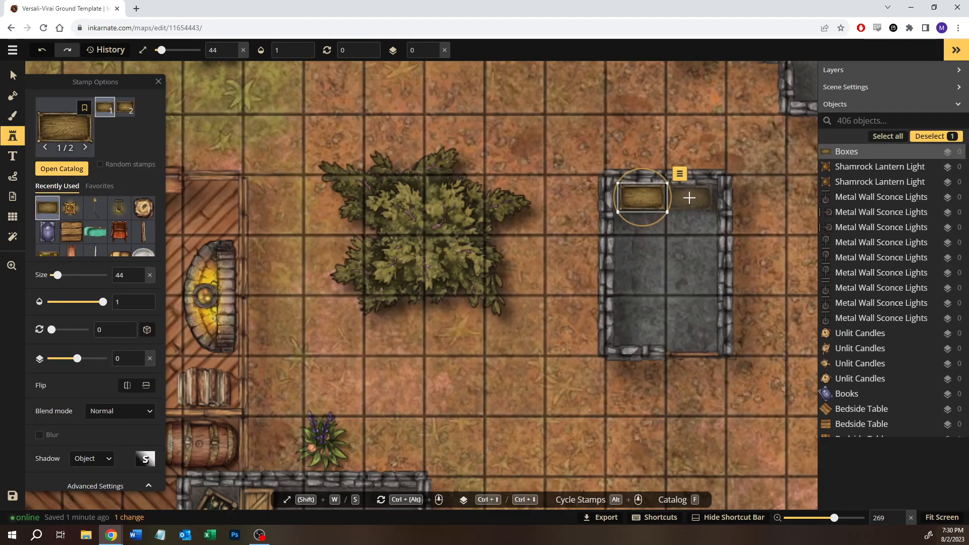
left_click(690, 197)
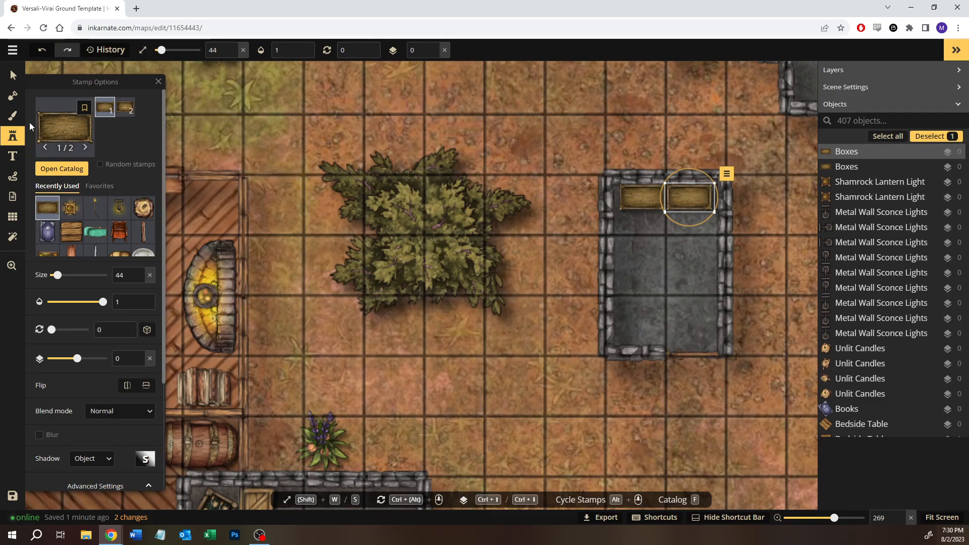
- Choose the first Sacks variant from the Tavern pack in the stamp catalog
left_click(52, 168)
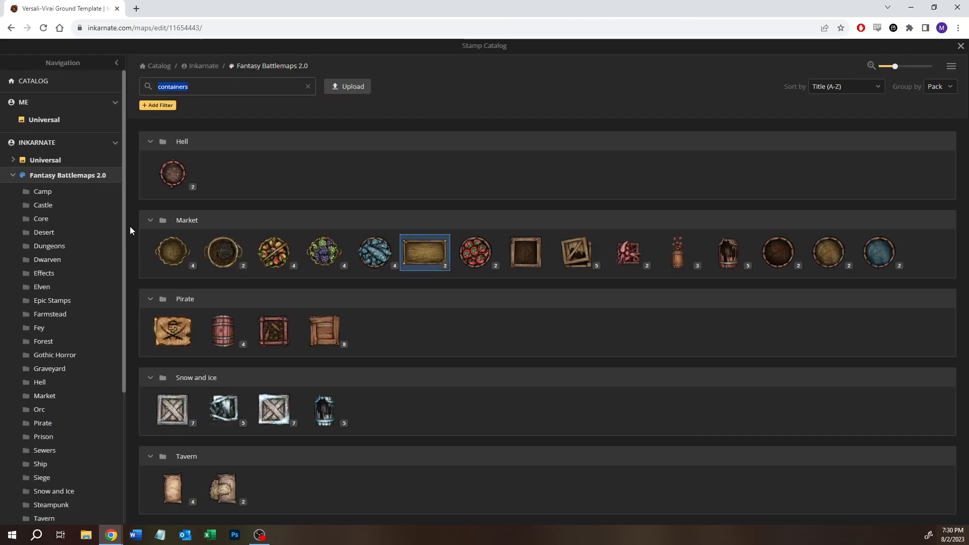
left_click(184, 502)
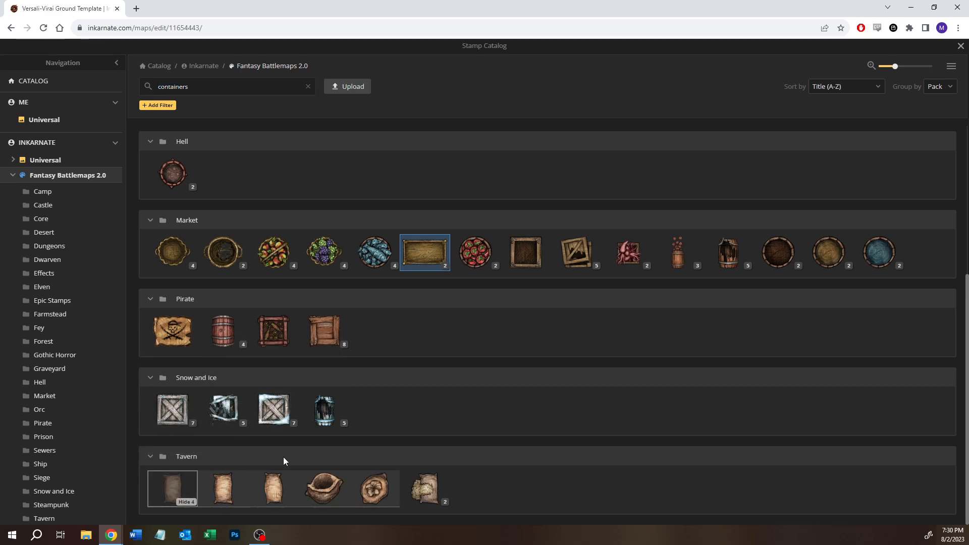
left_click(223, 490)
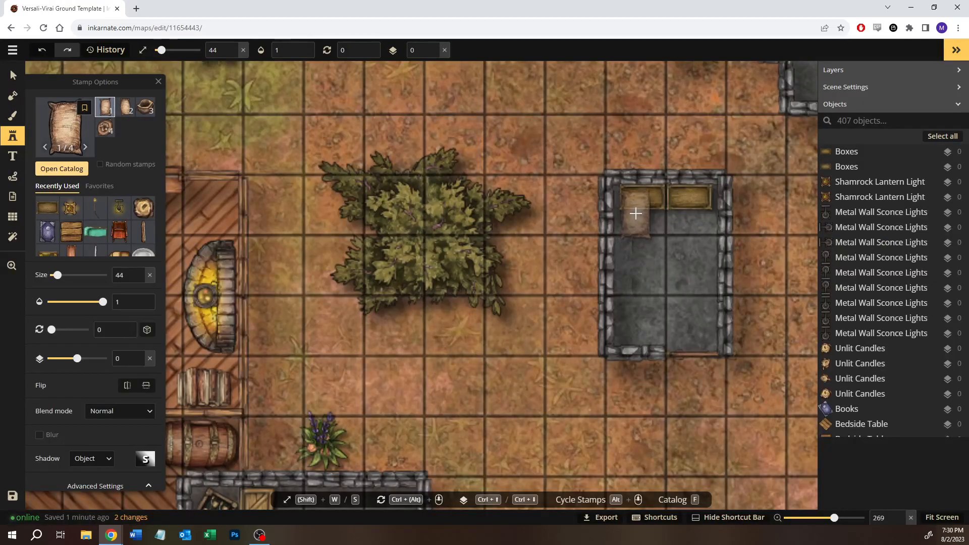
- Place the sack at size 30, rotate it to 270 degrees and fit it inside the outbuilding's western box
key("s")
key("s")
key("s")
key("s")
key("s")
key("s")
key("s")
key("s")
key("s")
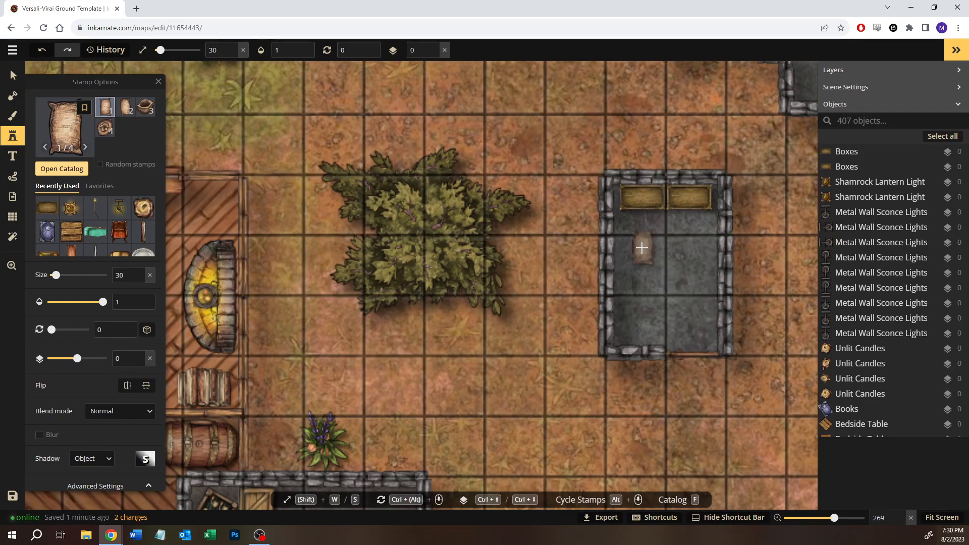
left_click(641, 248)
left_click_drag(641, 222, 572, 253)
left_click_drag(642, 248, 643, 200)
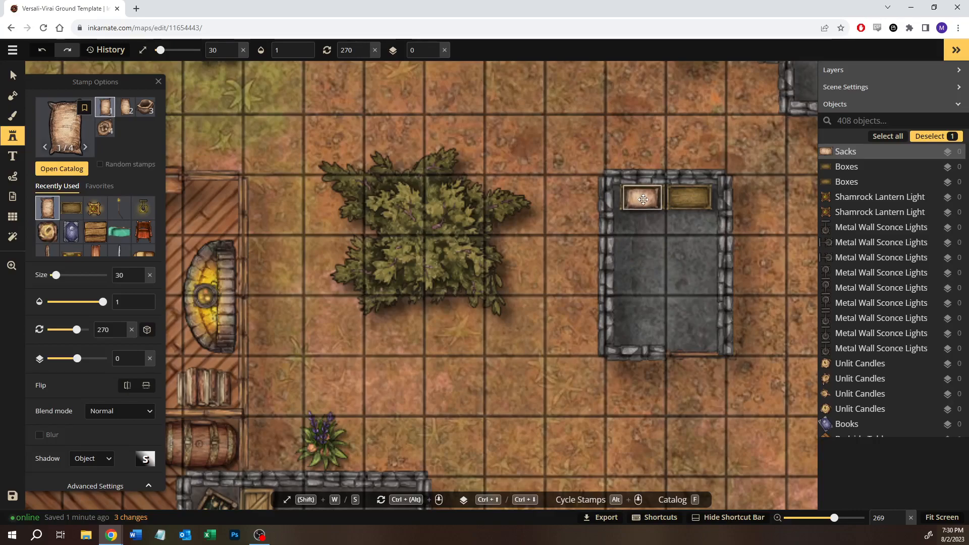
- Place the second Sacks variant in the eastern box and the fourth variant, rotated to 195 degrees, on the floor below the western box
left_click(130, 106)
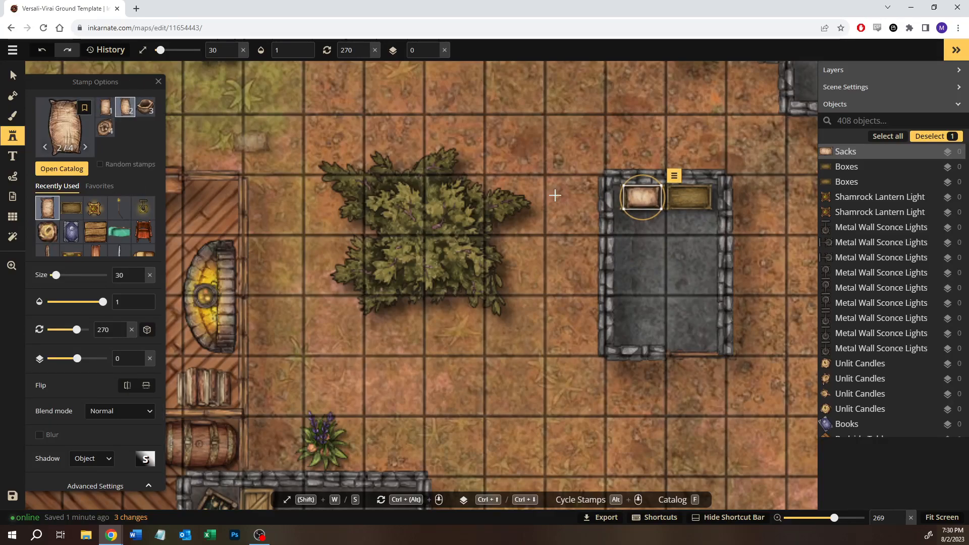
left_click(688, 195)
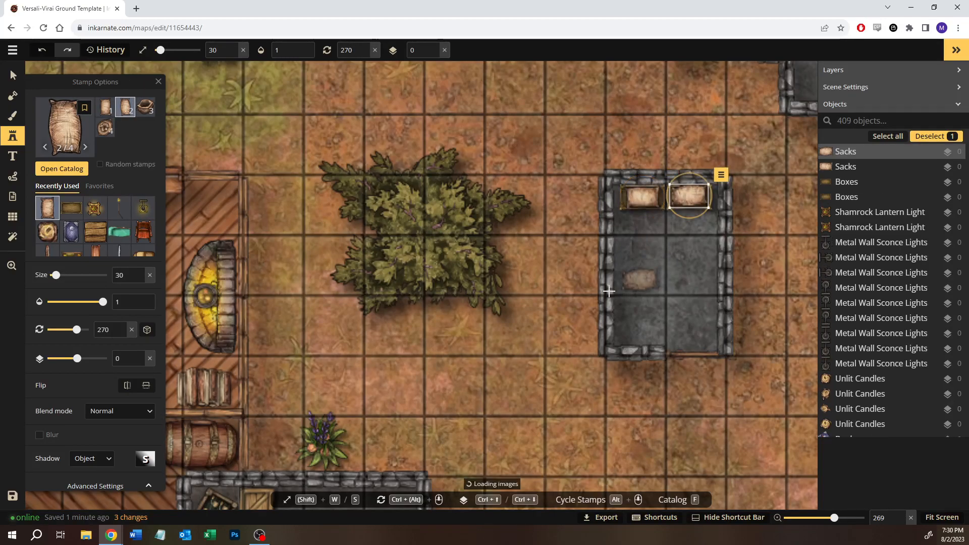
left_click(105, 127)
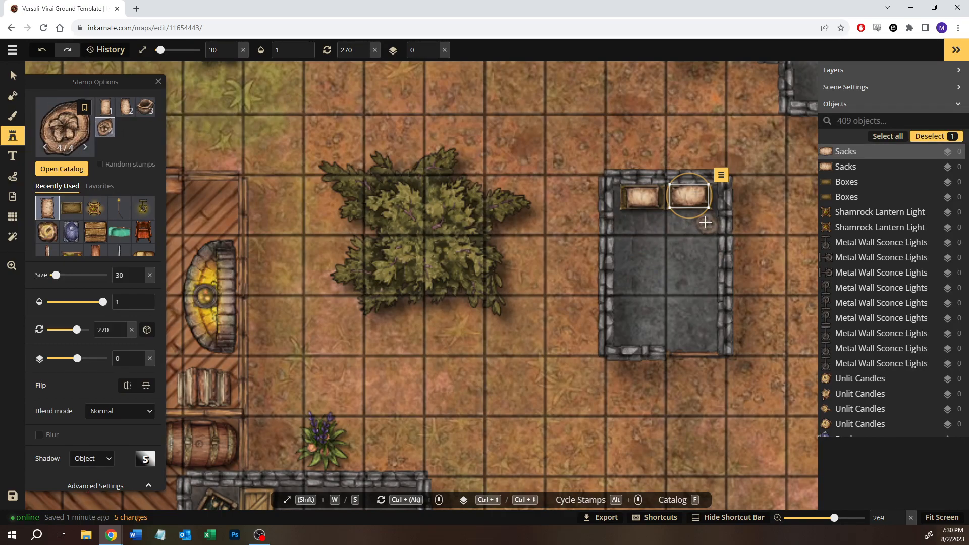
left_click(632, 224)
left_click_drag(606, 211, 589, 225)
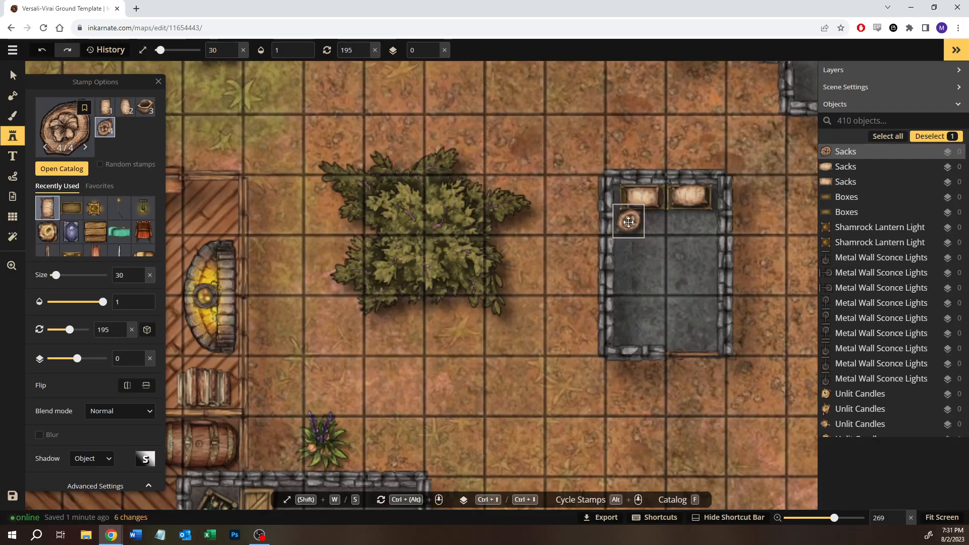
- Place one open sack, the third variant, on the floor east of the round sack, removing the extra copy over the boxes
left_click(145, 107)
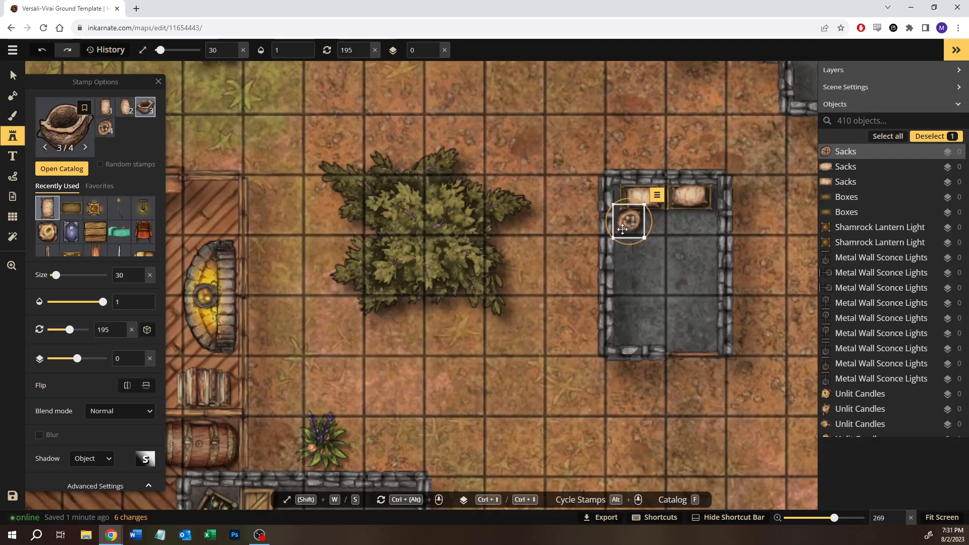
left_click(105, 129)
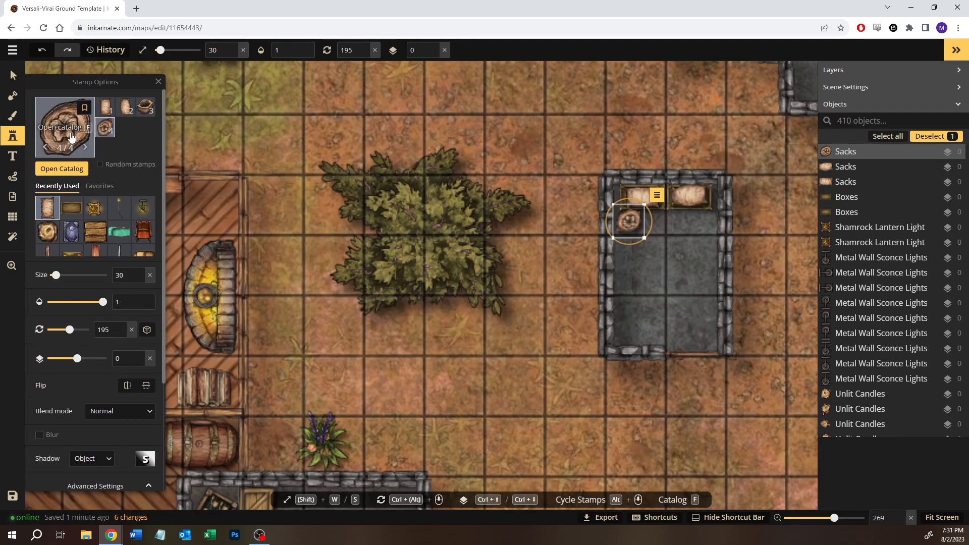
left_click(153, 108)
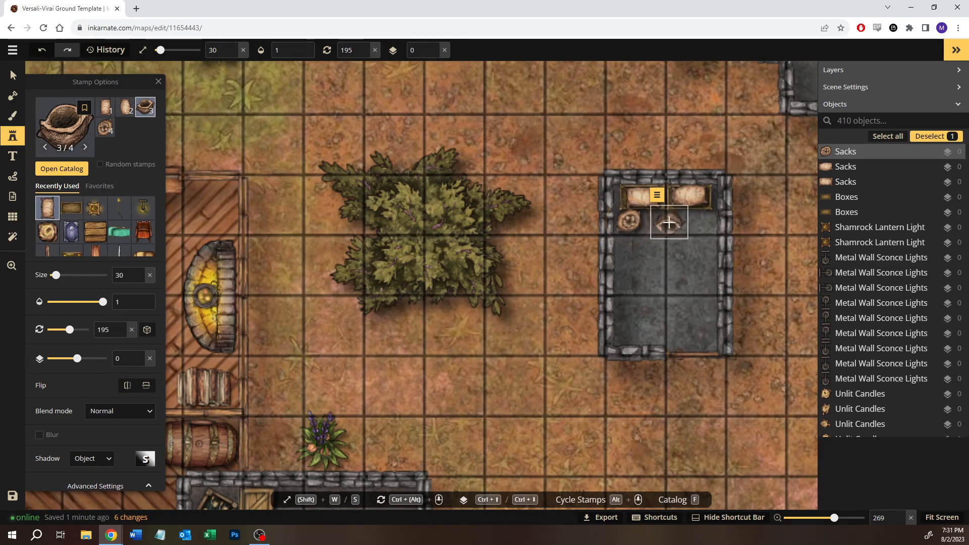
left_click(669, 223)
left_click(669, 203)
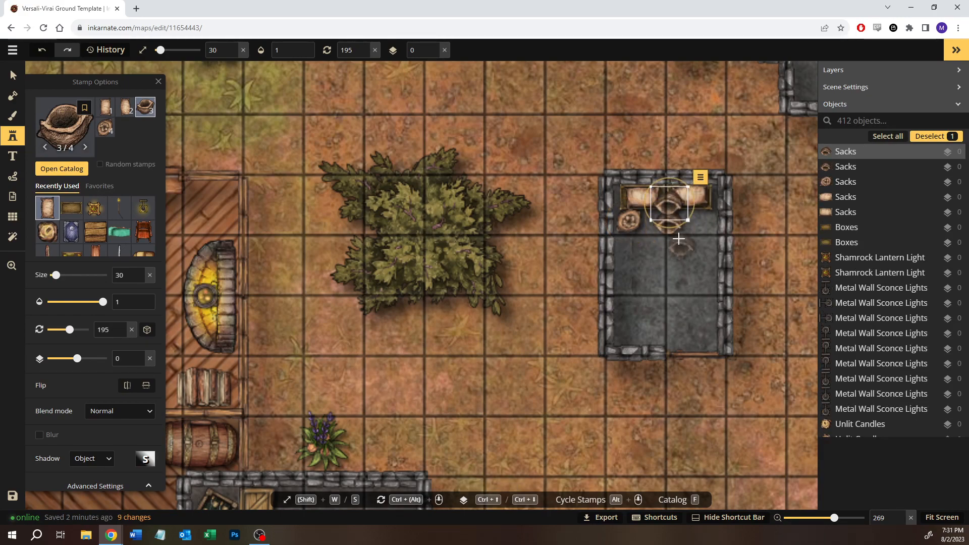
key("Delete")
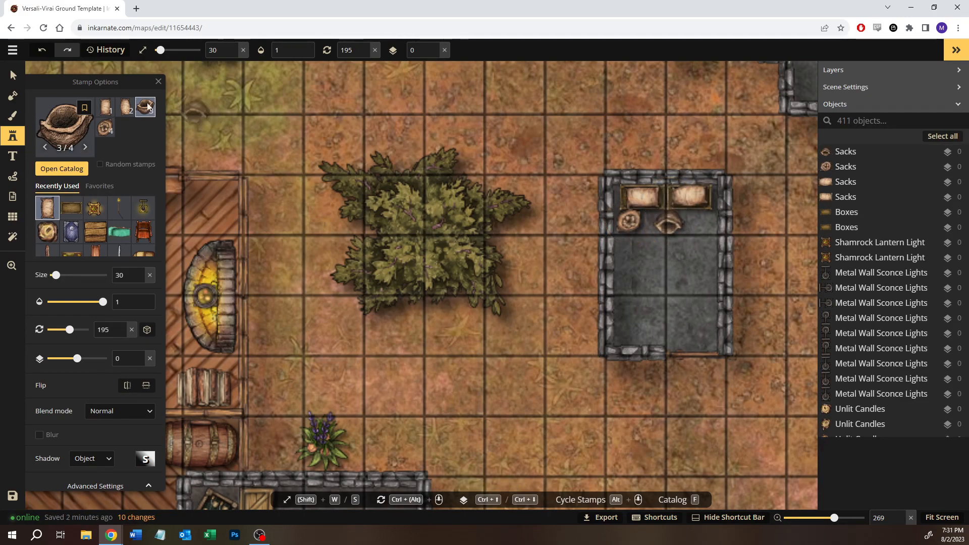
- Rotate the open sack to 345 degrees, move it against the round sack, set its layer to -1 and deselect it
left_click(11, 71)
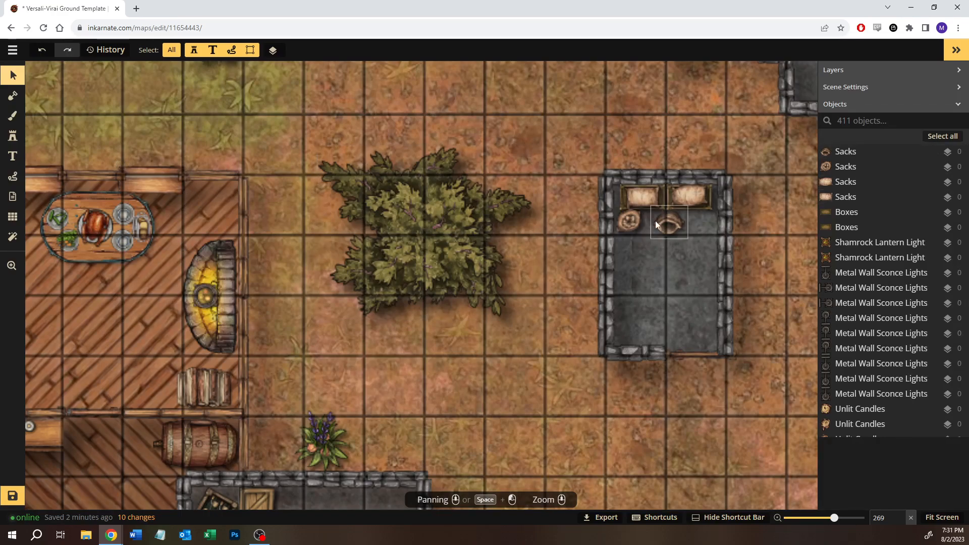
left_click(676, 221)
left_click_drag(664, 198, 702, 263)
left_click_drag(672, 233, 655, 229)
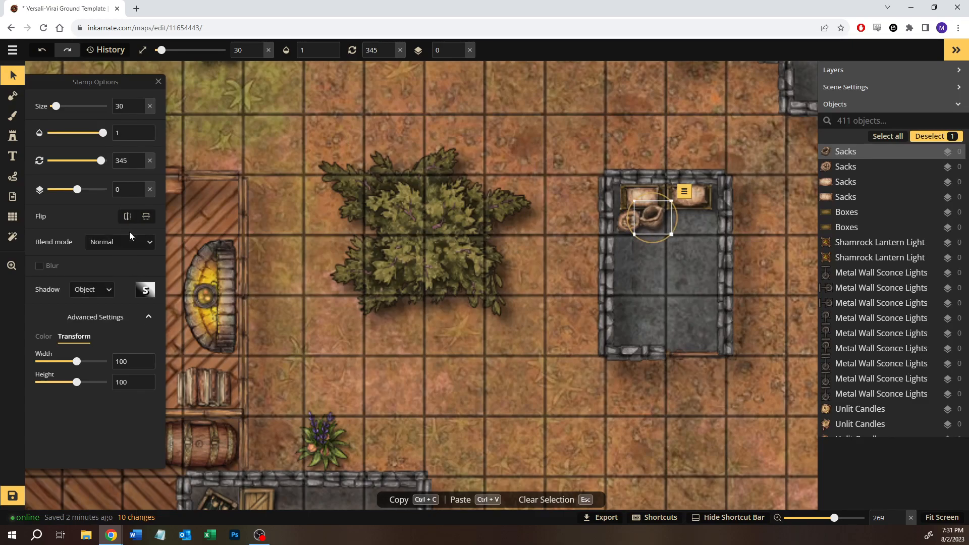
left_click(137, 193)
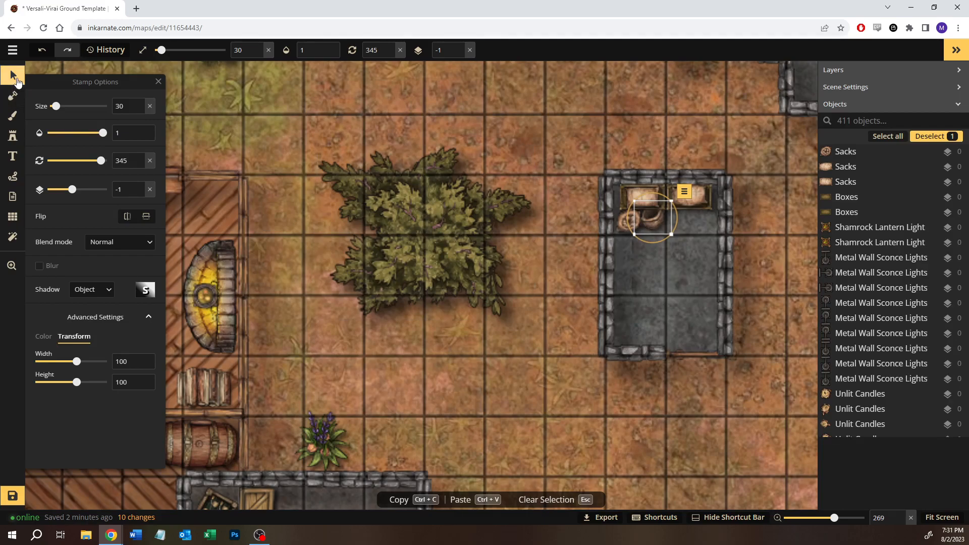
left_click(18, 83)
left_click(711, 378)
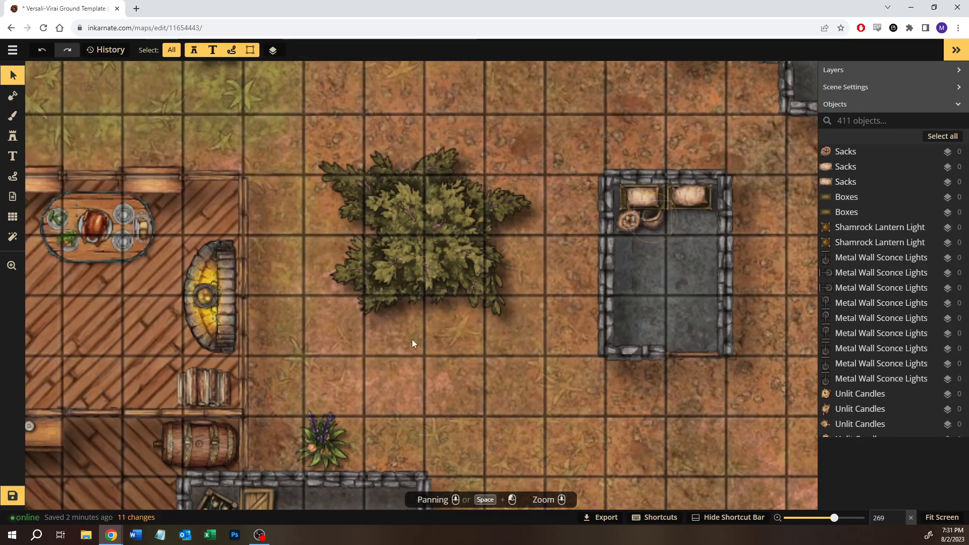
- Place a Crates stamp, first variant, at size 25 in the southwest corner of the outbuilding holding the sacks
left_click(10, 143)
left_click(65, 176)
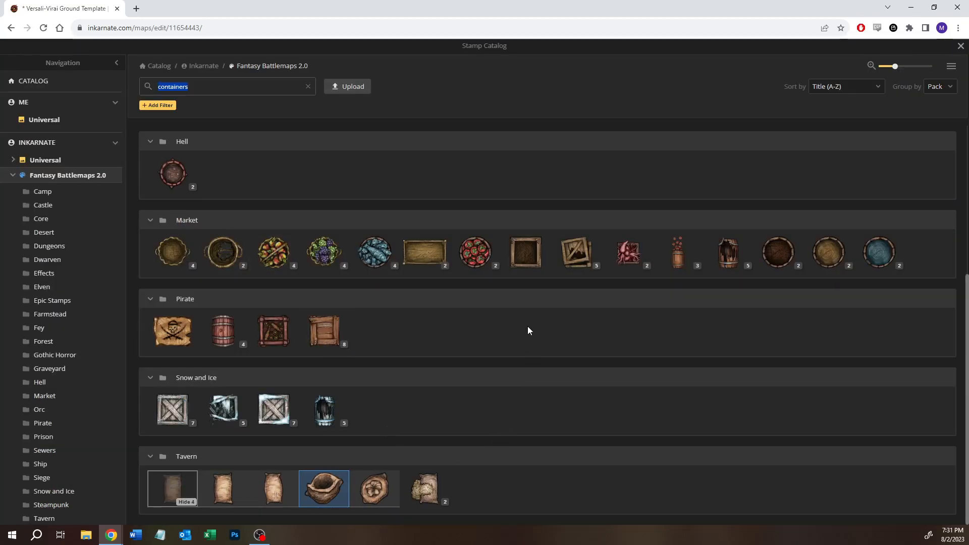
mouse_move(619, 258)
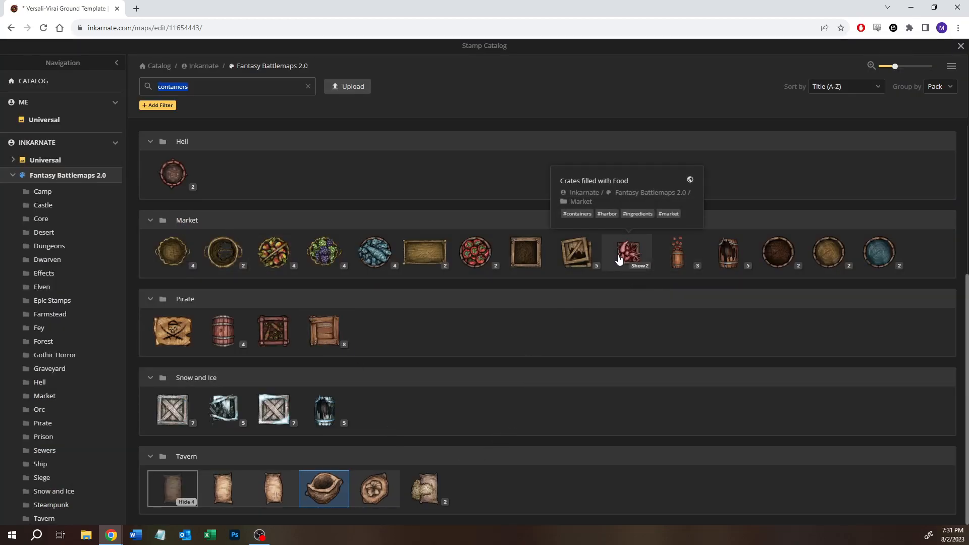
mouse_move(523, 264)
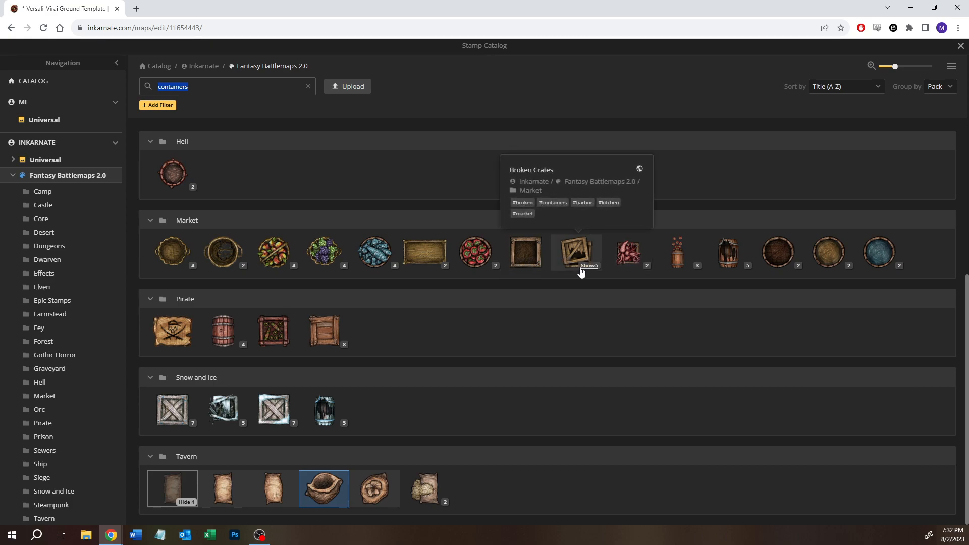
scroll(454, 333, "up", 5)
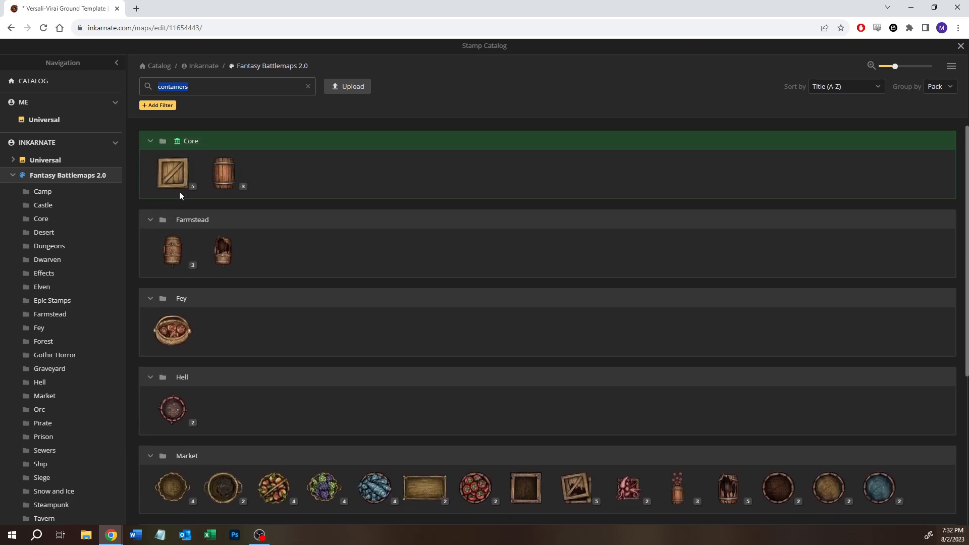
left_click(175, 175)
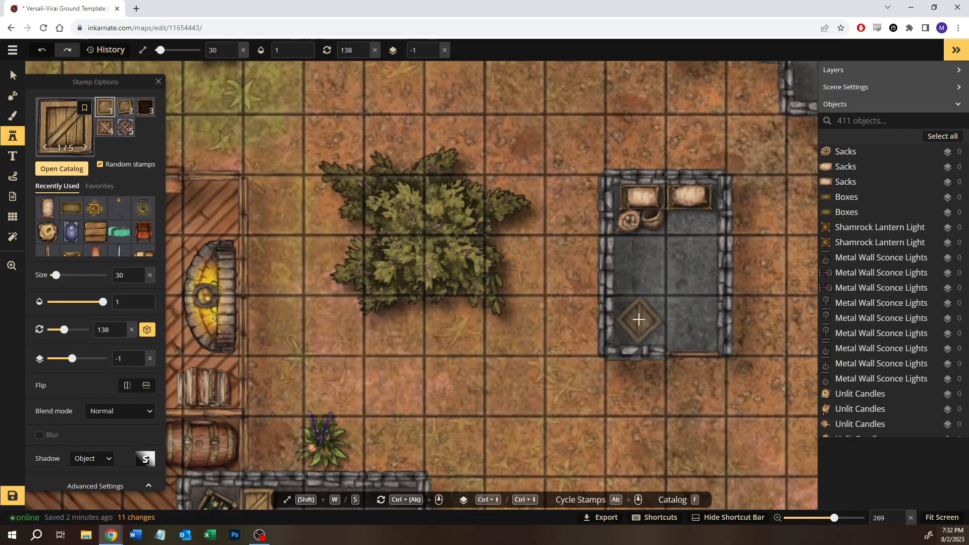
key("s")
key("s")
left_click(637, 322)
- Place three assorted crates in the northeast corner of the easternmost outbuilding and stack a first-variant crate on top of them
left_click_drag(754, 291, 407, 290)
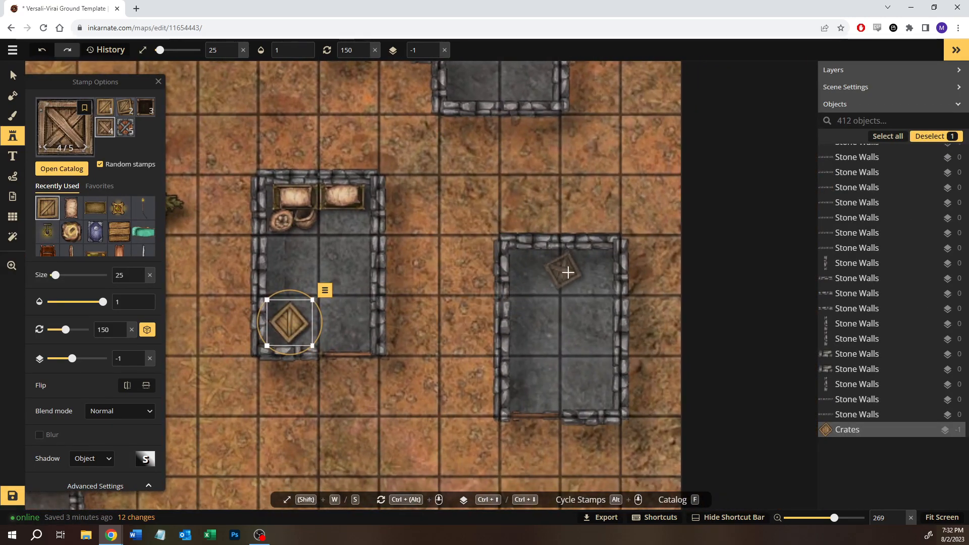
left_click(561, 275)
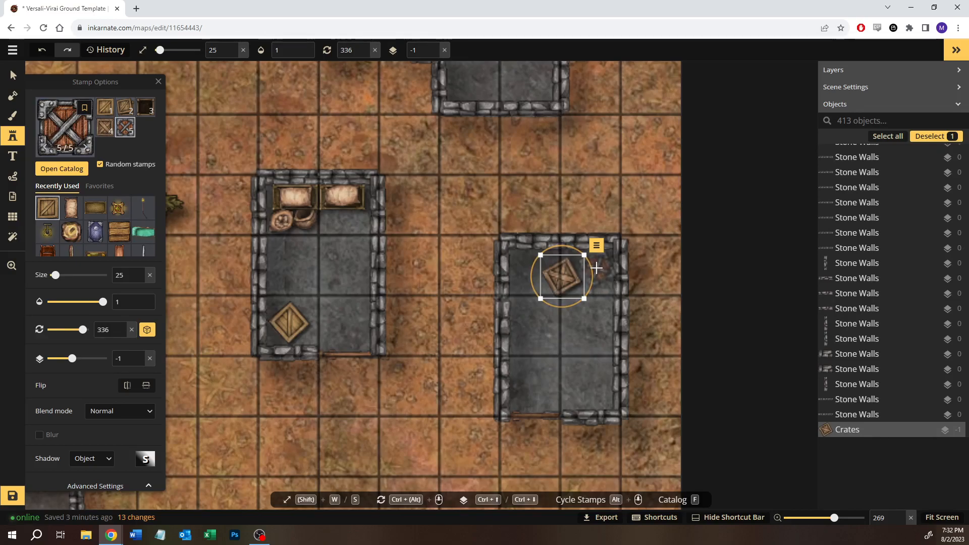
left_click(596, 273)
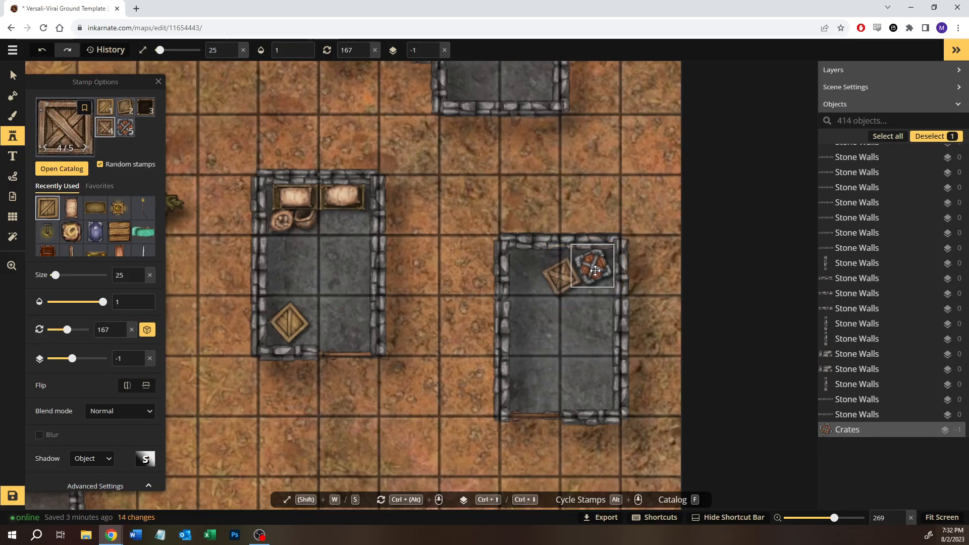
left_click(576, 324)
left_click_drag(577, 323, 594, 302)
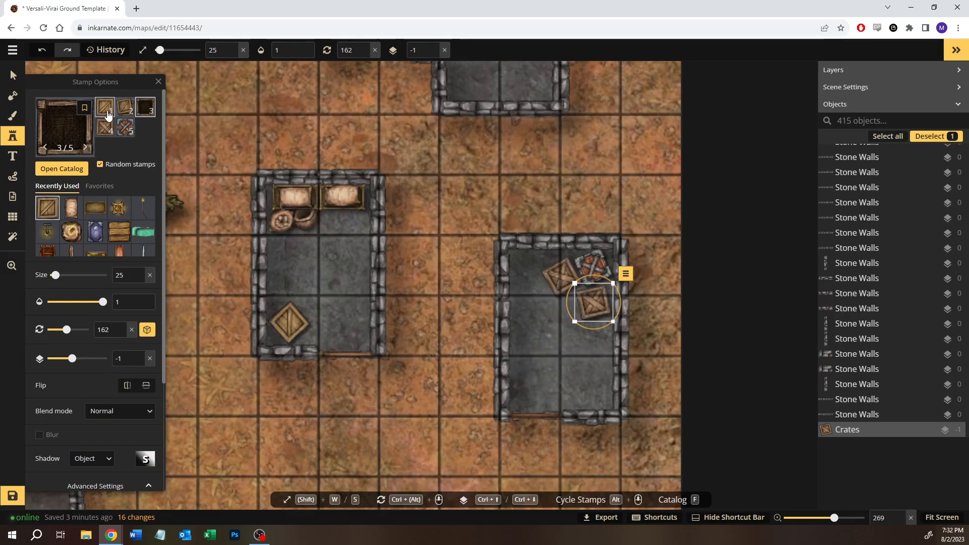
left_click(585, 278)
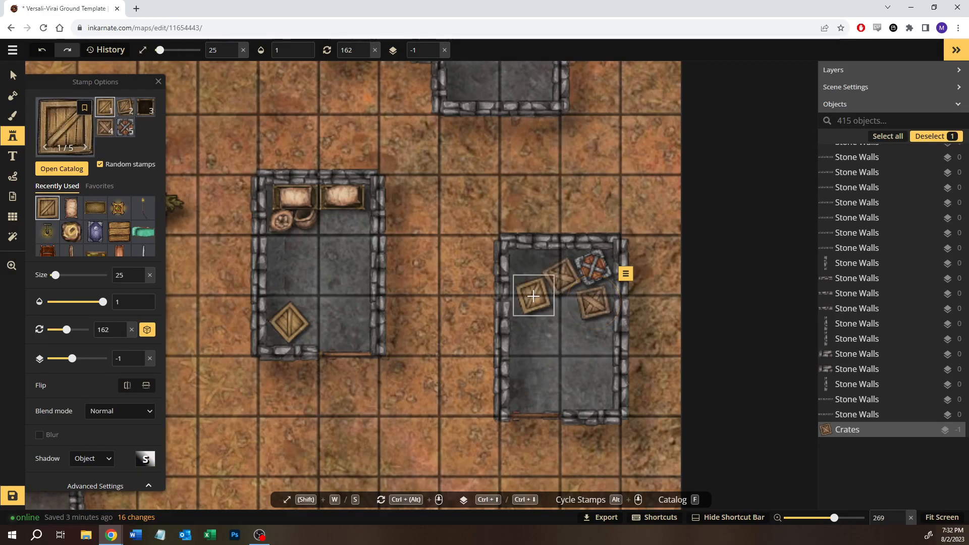
left_click(587, 284)
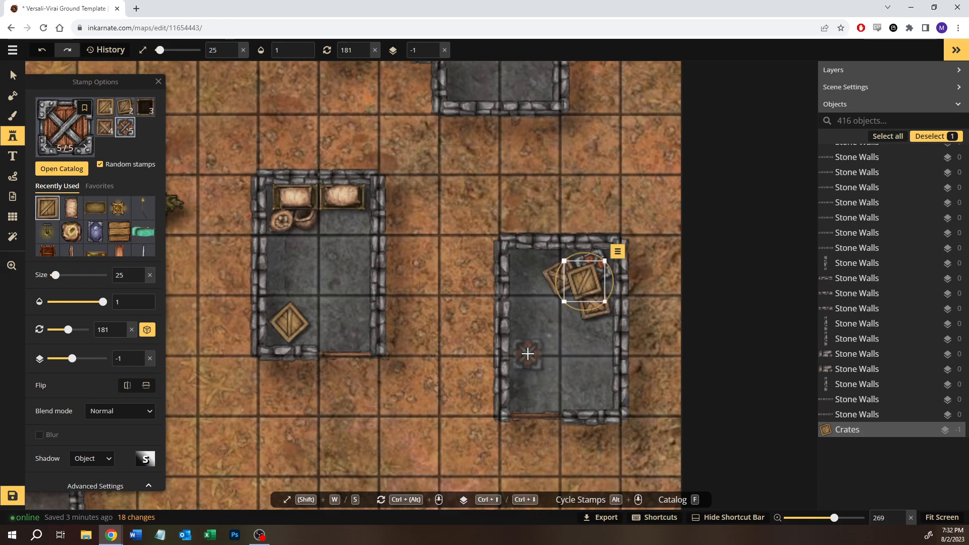
- Place three assorted crates, starting with the second variant, around the southern alcove of the L-shaped northern outbuilding
left_click(118, 108)
left_click_drag(530, 171, 533, 330)
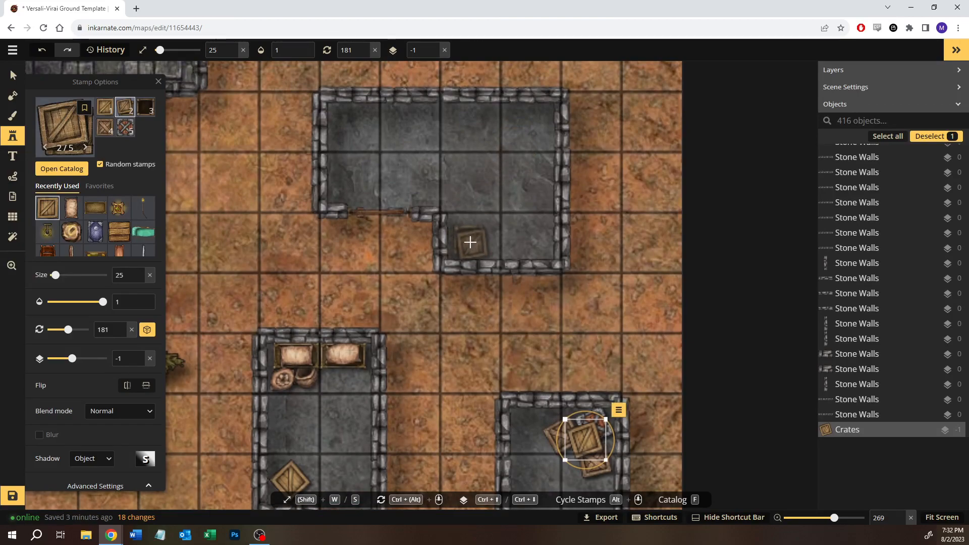
left_click(470, 242)
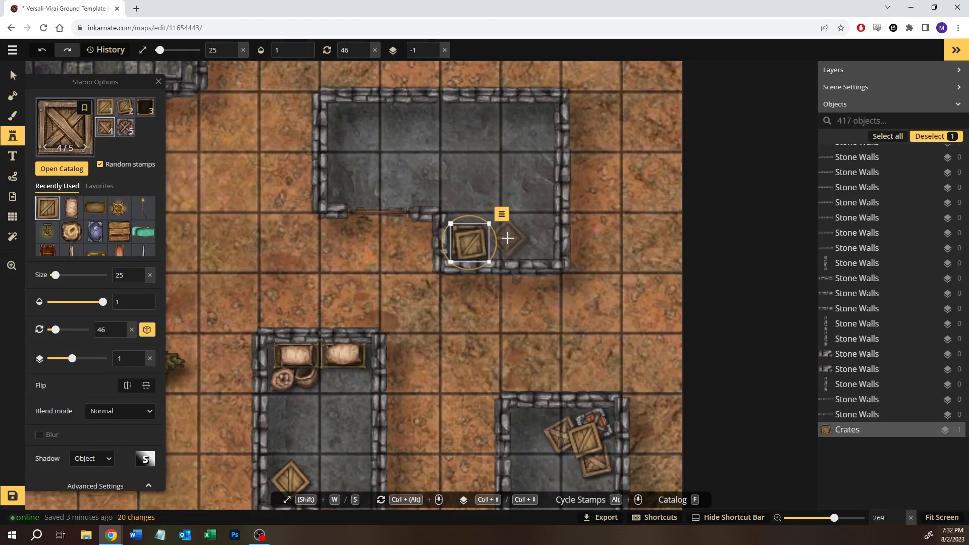
left_click(507, 238)
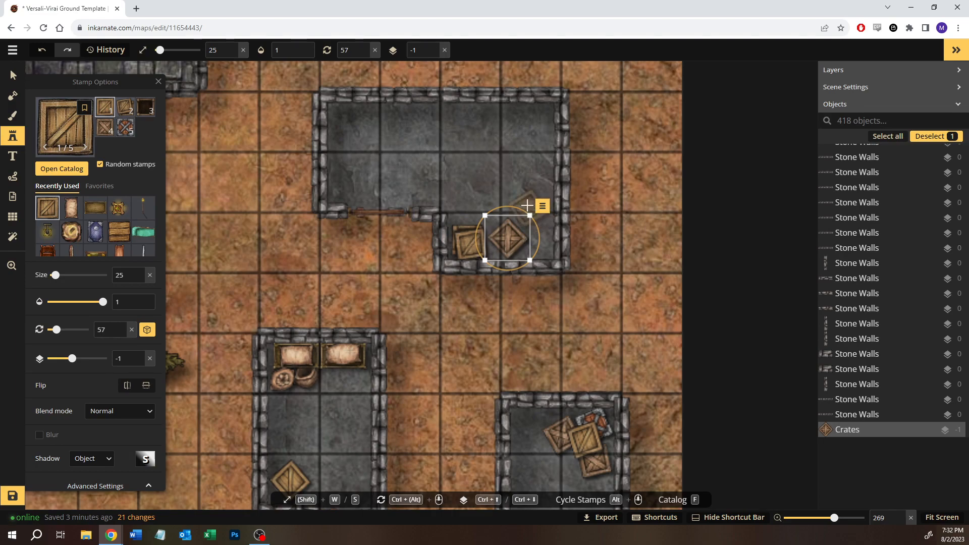
left_click(530, 208)
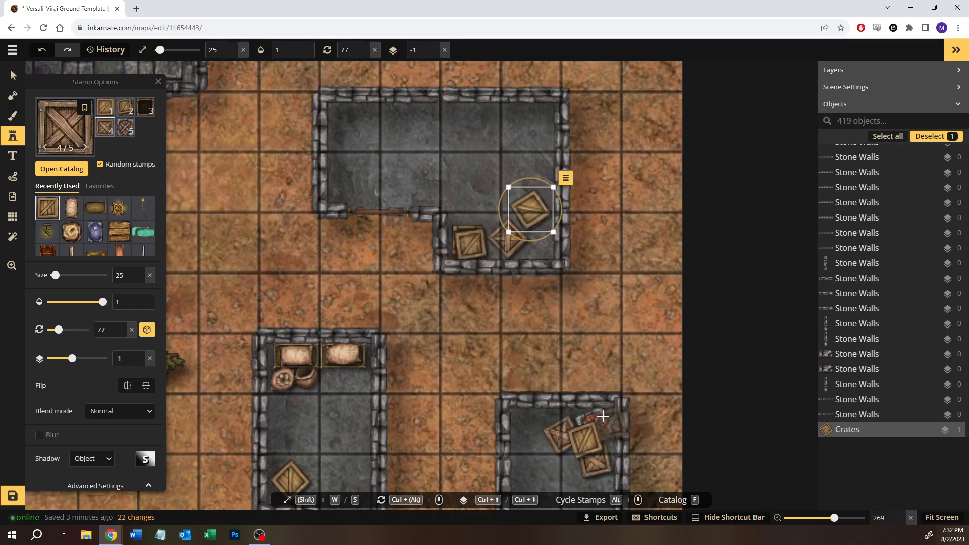
- Place four upright barrels, the third Barrels variant, in the northeast corner and down the east wall of the L-shaped outbuilding
left_click(60, 169)
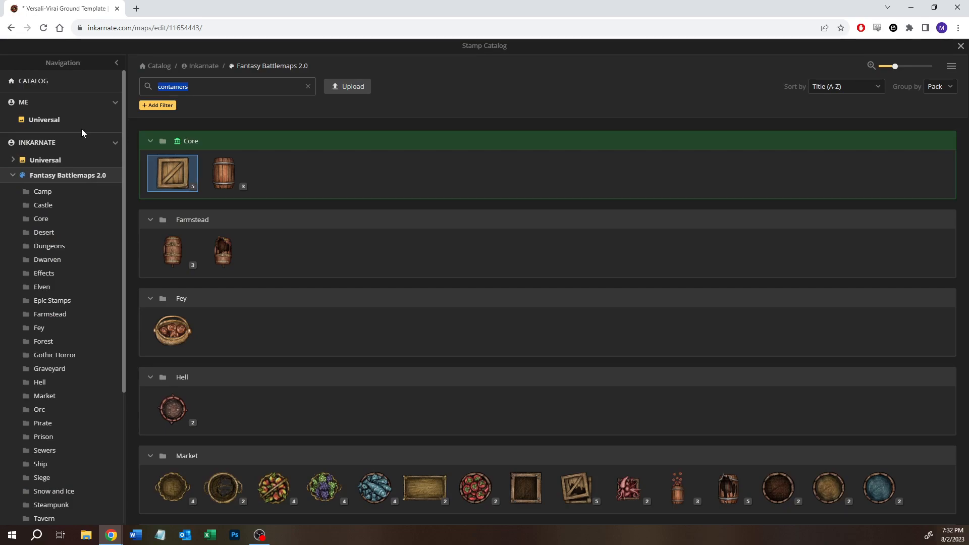
left_click(235, 188)
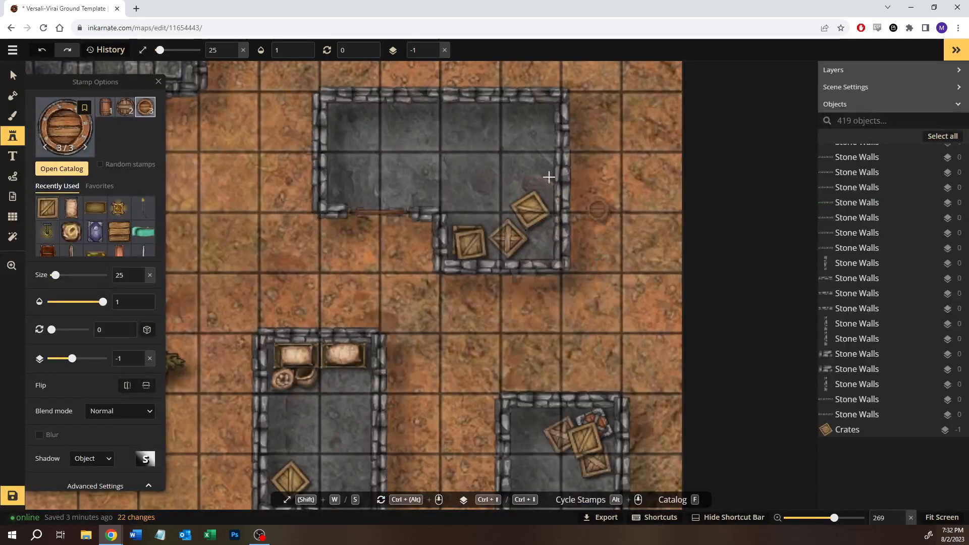
left_click(540, 117)
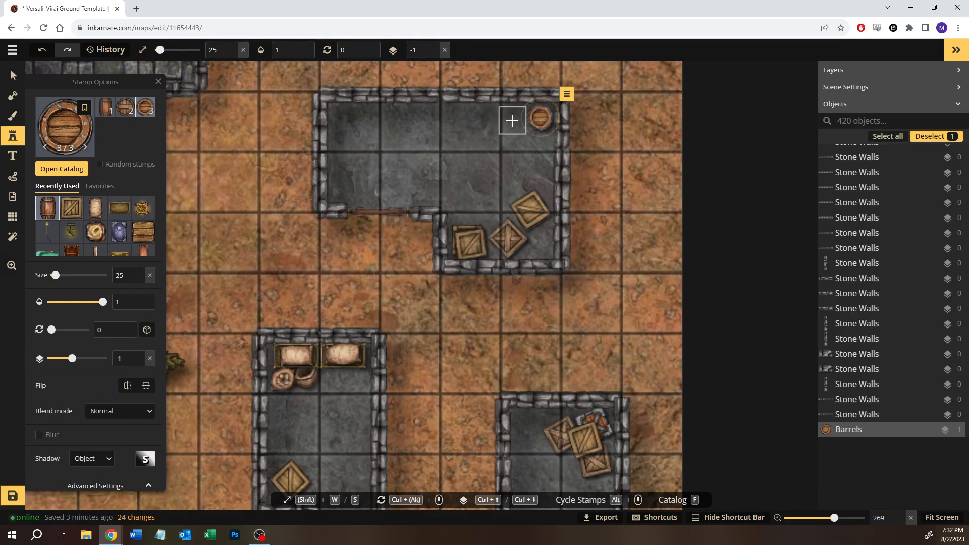
left_click(512, 121)
left_click(540, 146)
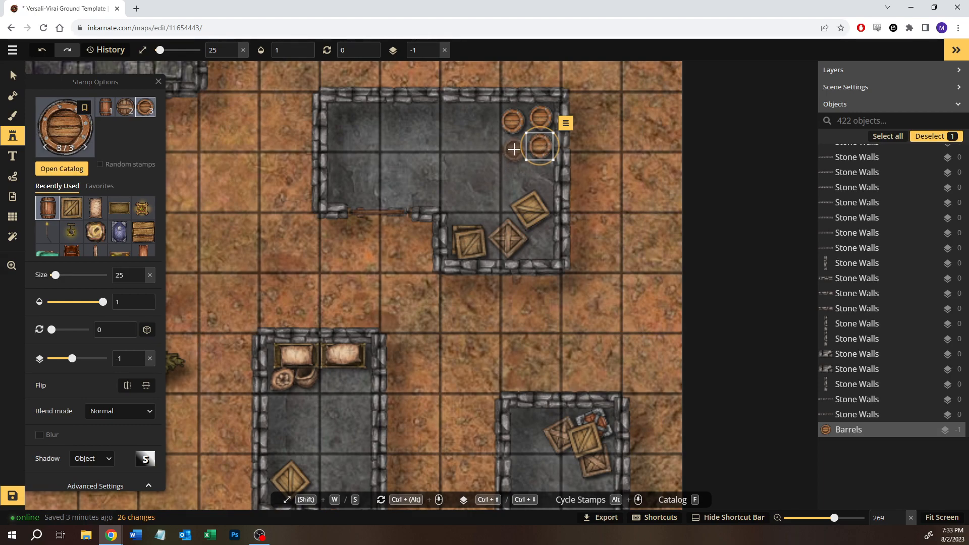
left_click(539, 174)
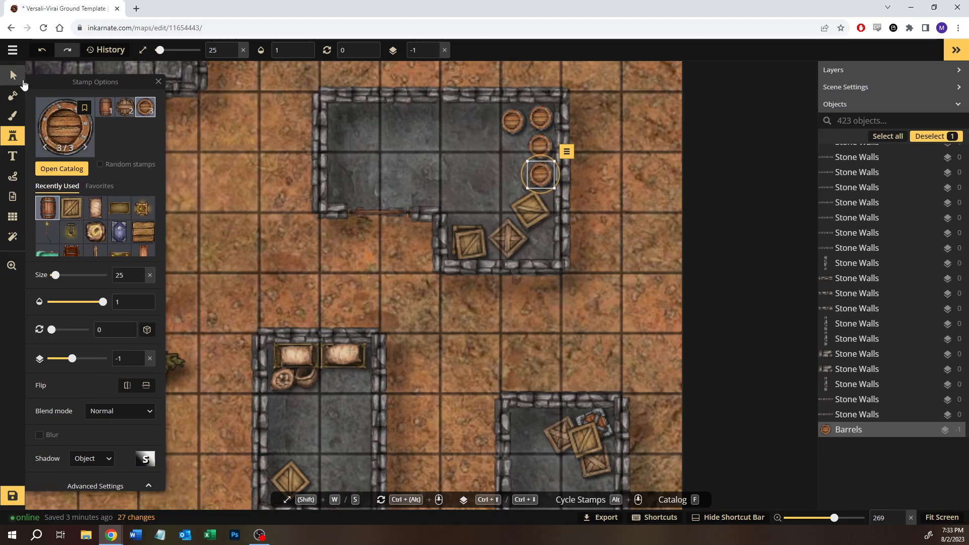
- Rotate the southernmost barrel to 321 degrees, the northeast corner barrel to 311 and the barrel west of it to 33
left_click_drag(540, 156, 528, 160)
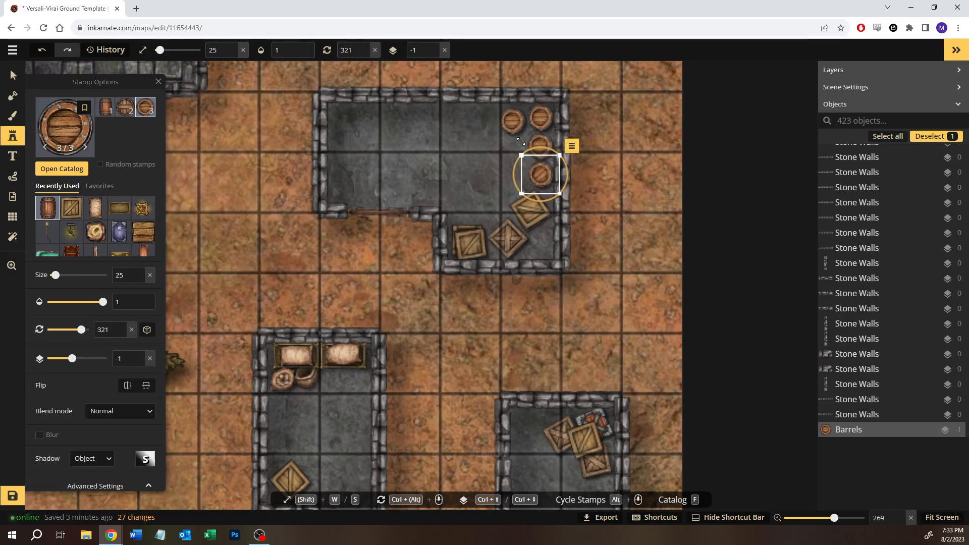
left_click(13, 74)
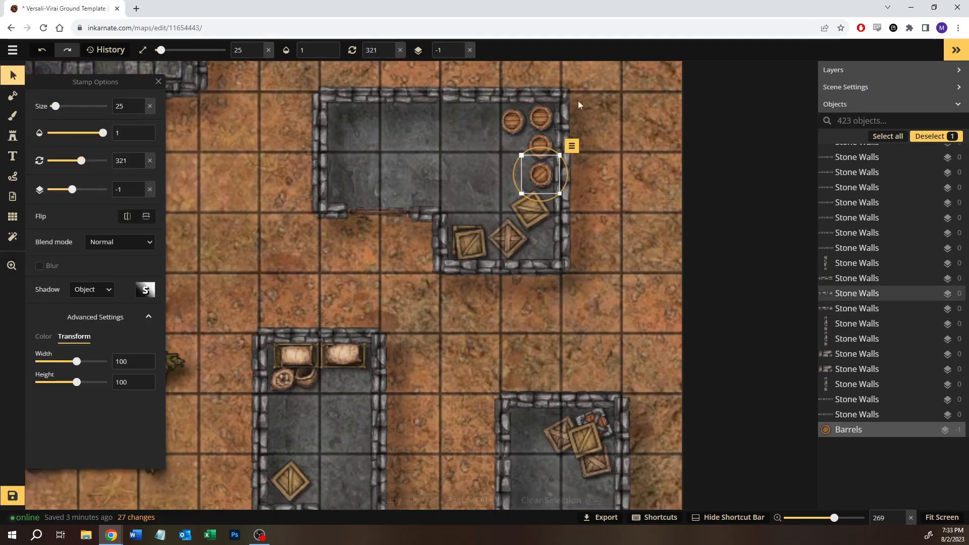
left_click(542, 108)
left_click_drag(545, 101, 535, 100)
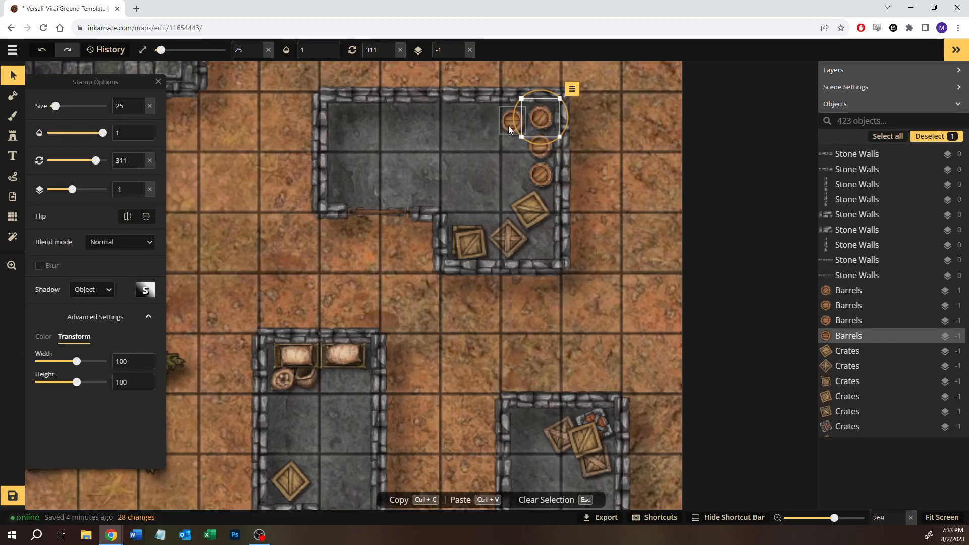
left_click(507, 126)
left_click_drag(492, 138, 482, 174)
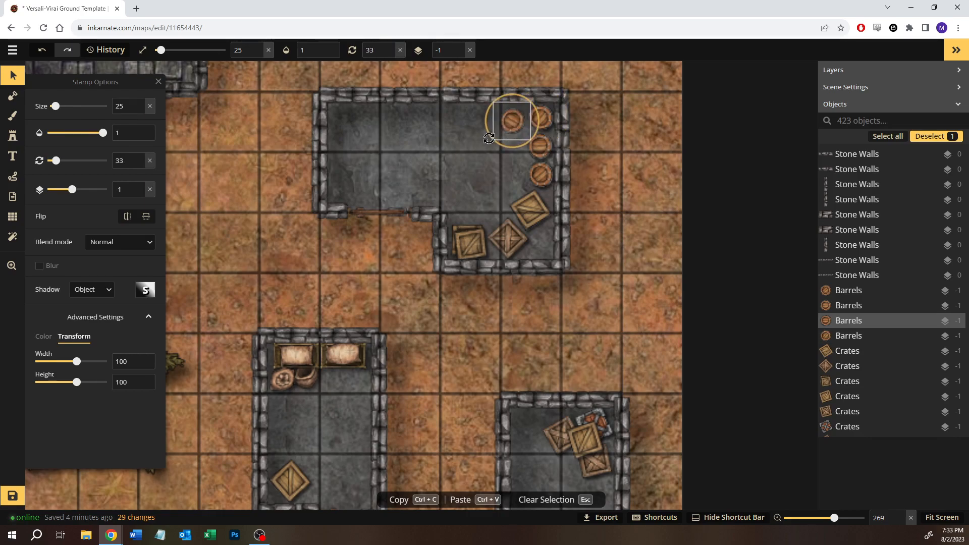
- Place a Chestnut Basket at size 25 on top of the barrel just south of the northeast corner barrel
left_click(12, 136)
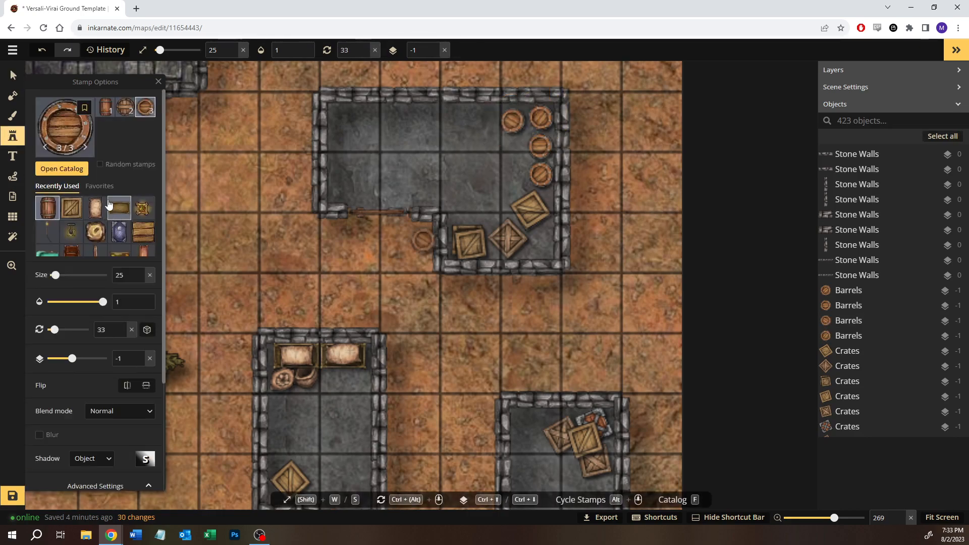
left_click(76, 164)
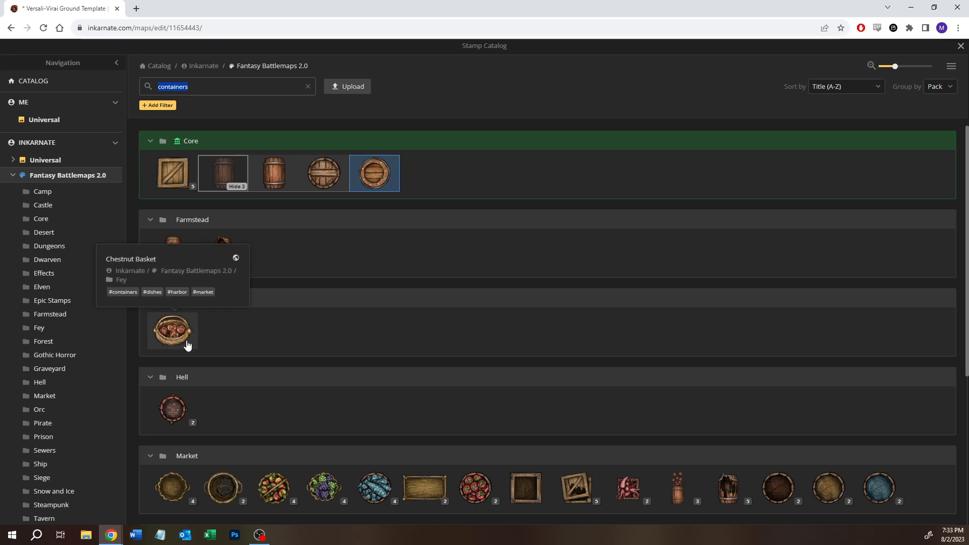
scroll(262, 338, "down", 1)
left_click(169, 281)
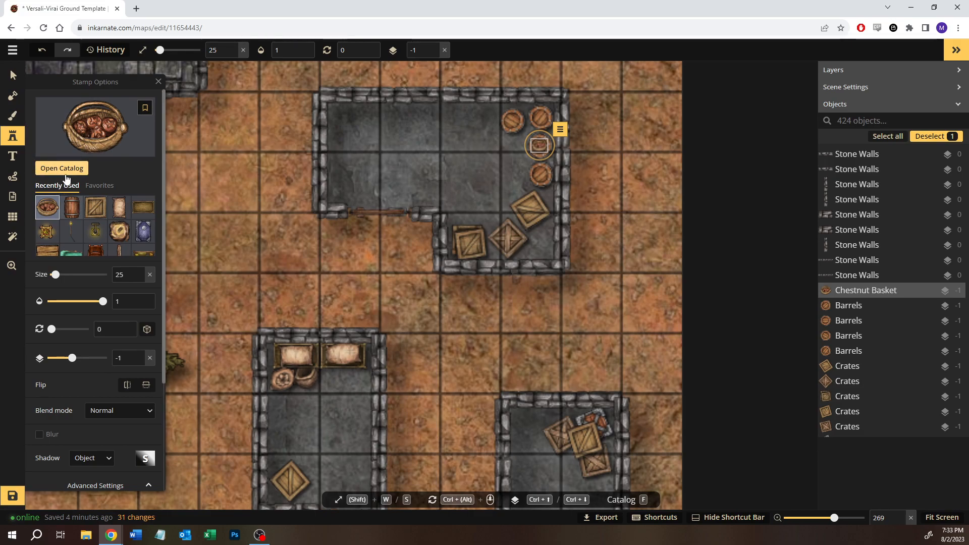
- Place a Booze Crate at size 25 in the northwest corner of the L-shaped outbuilding
left_click(64, 170)
scroll(382, 374, "down", 2)
scroll(382, 374, "down", 1)
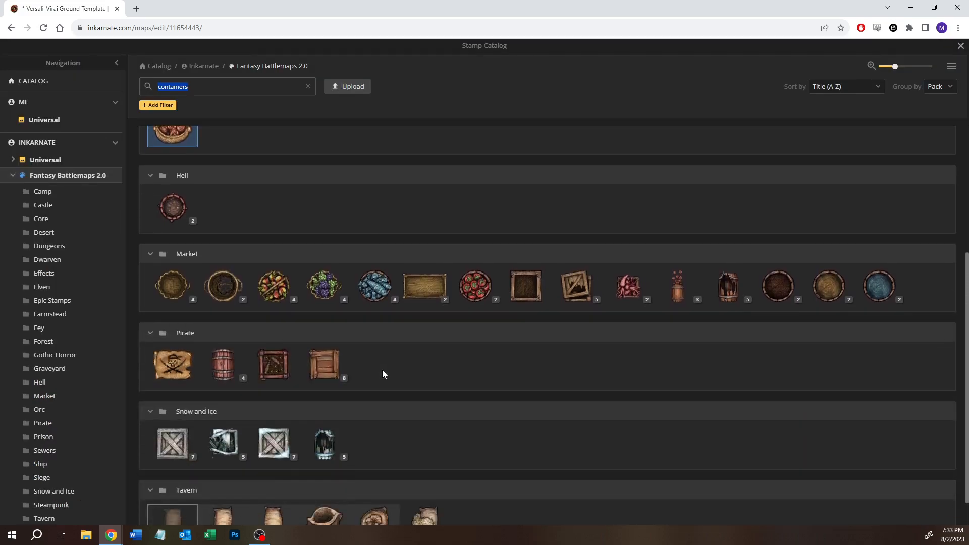
left_click(271, 370)
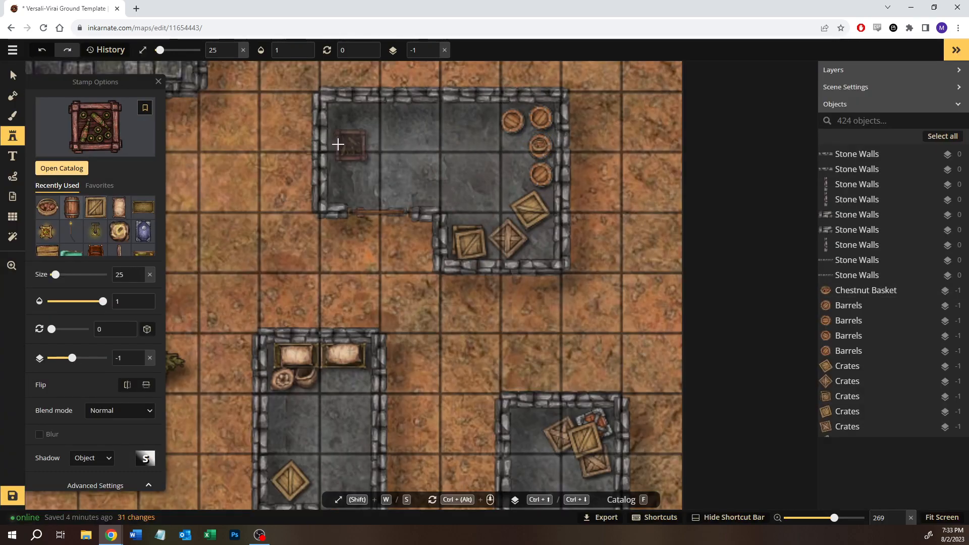
left_click(348, 121)
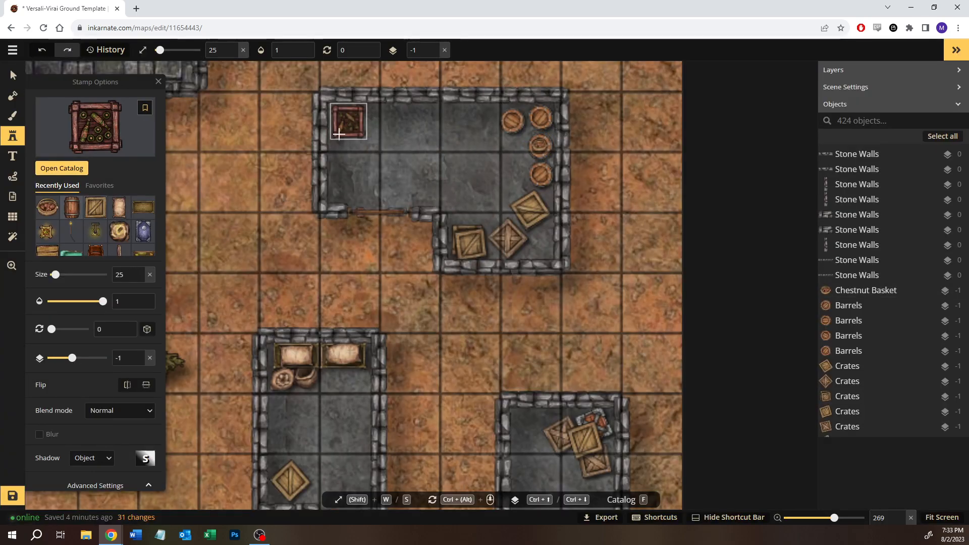
- Recolor the Booze Crate with hue 23 and saturation 76, deselect it and resume stamping
scroll(129, 428, "down", 2)
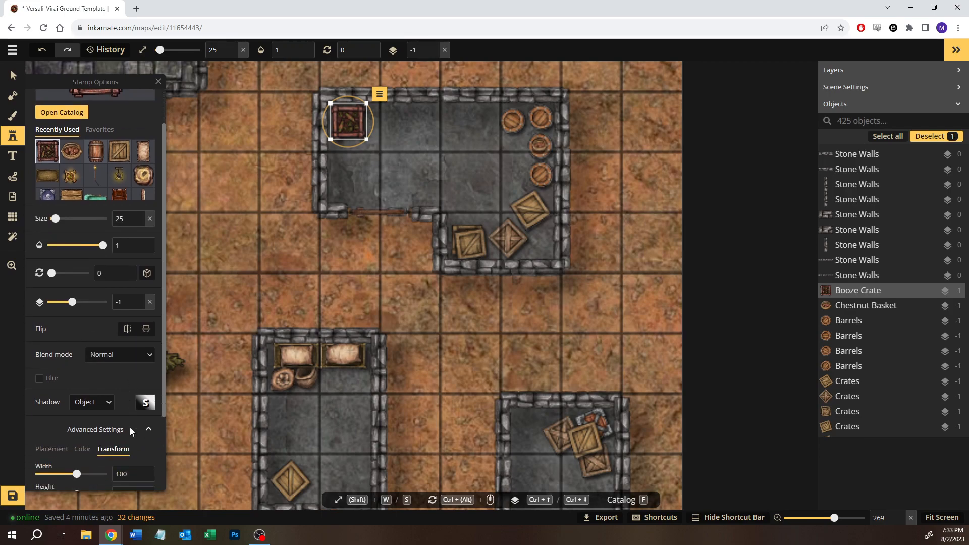
left_click(82, 404)
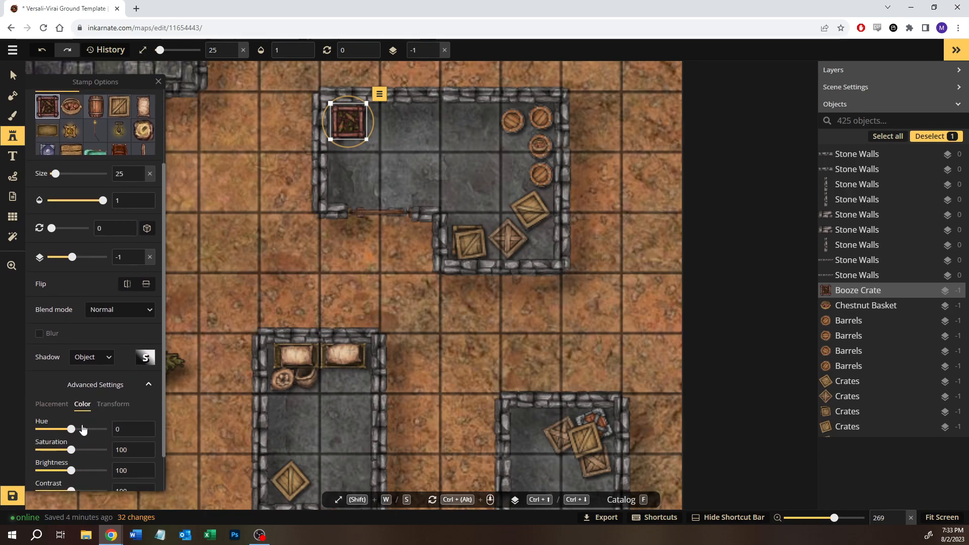
left_click_drag(71, 429, 51, 429)
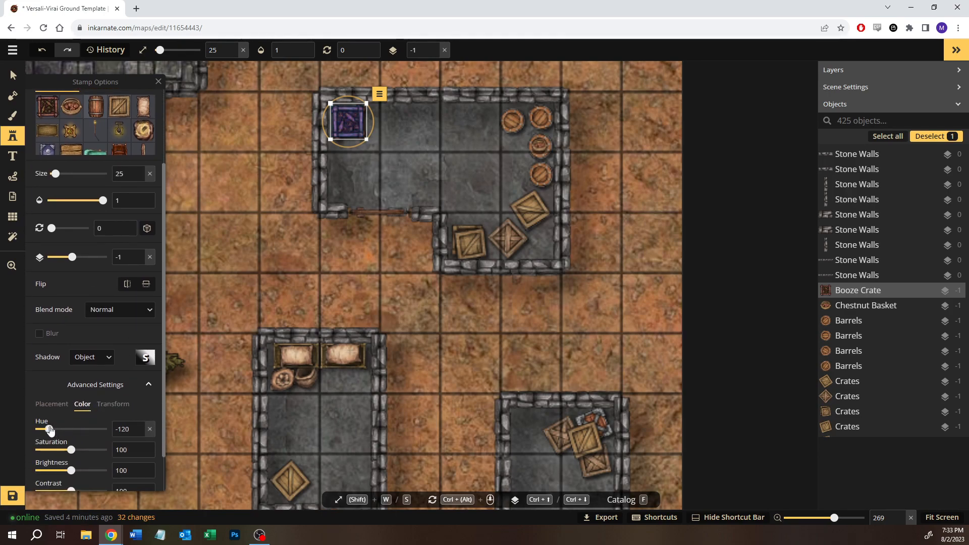
left_click(73, 429)
left_click(77, 429)
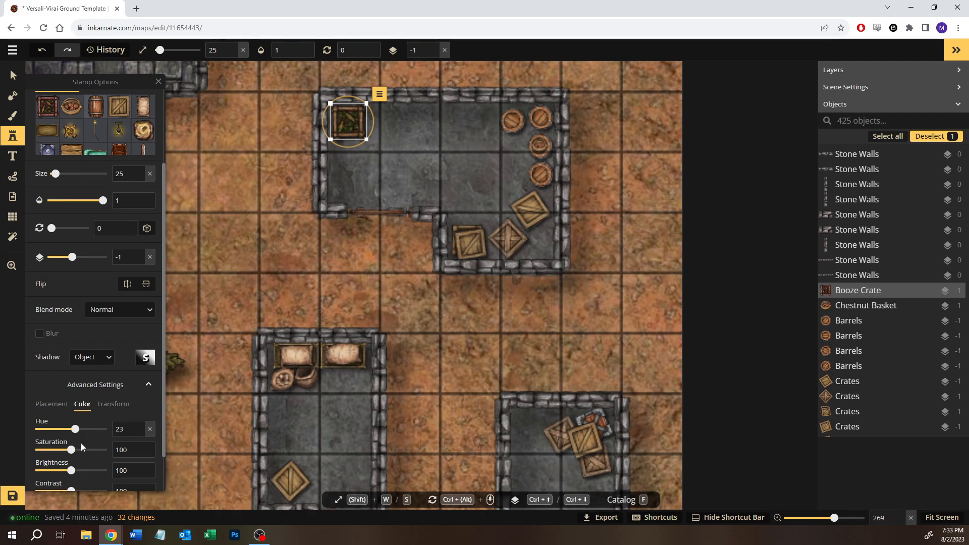
scroll(70, 404, "down", 2)
left_click_drag(72, 404, 65, 407)
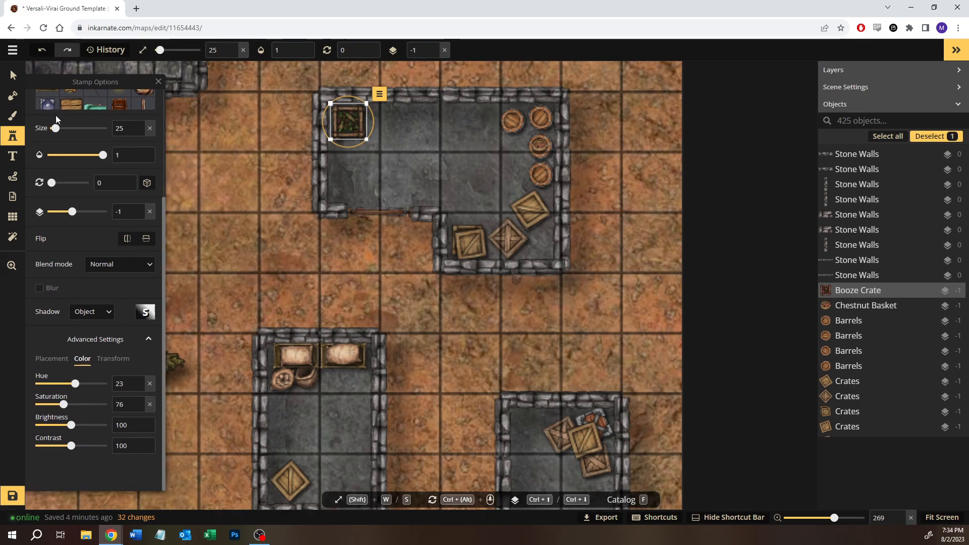
left_click(19, 74)
left_click(3, 139)
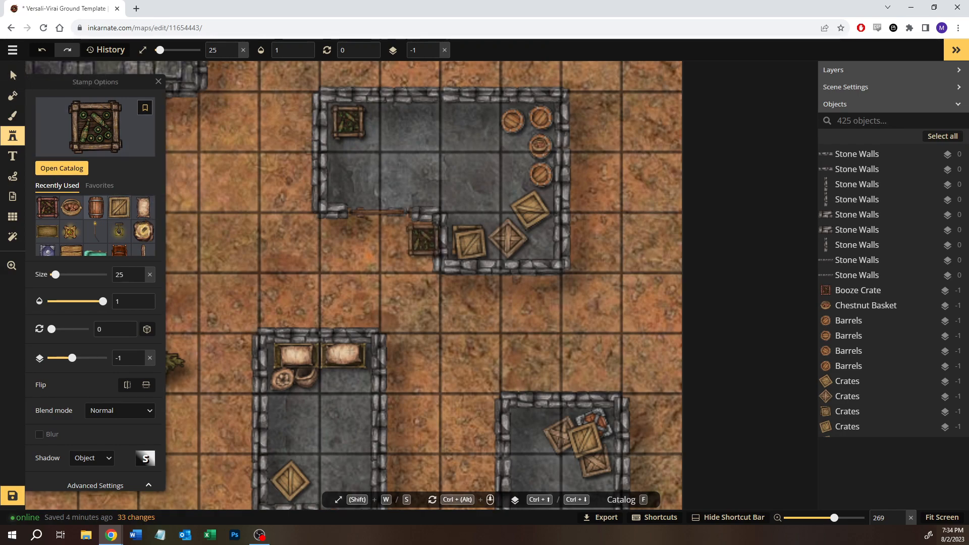
- Open the Farmstead pack in the Fantasy Battlemaps 2.0 stamp catalog without the containers search term, to furnish the stone outbuilding west of the tavern
left_click(13, 77)
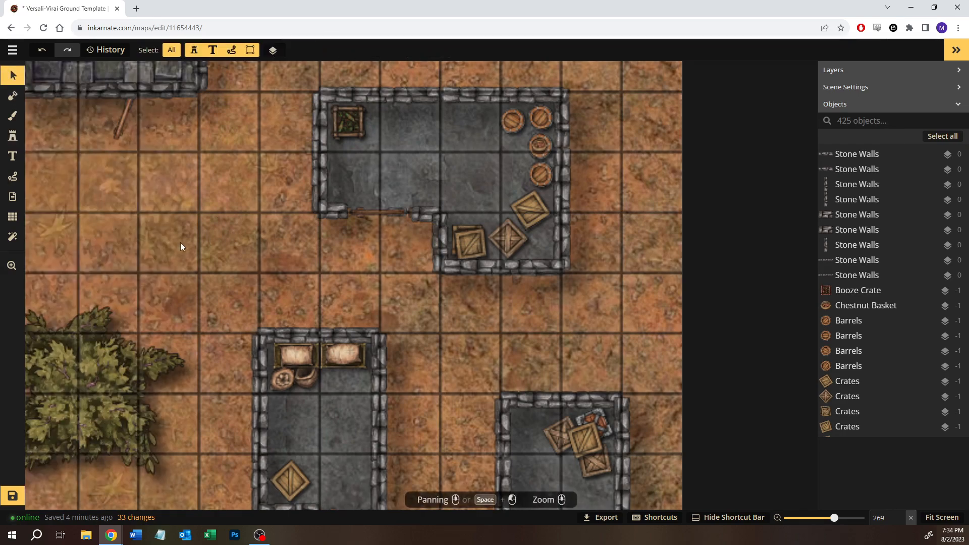
key("space")
left_click_drag(192, 267, 456, 157)
left_click_drag(163, 427, 282, 193)
key("space")
left_click_drag(434, 223, 584, 190)
scroll(353, 283, "down", 3)
key("space")
left_click_drag(231, 402, 502, 180)
left_click_drag(131, 357, 653, 203)
left_click_drag(328, 286, 393, 356)
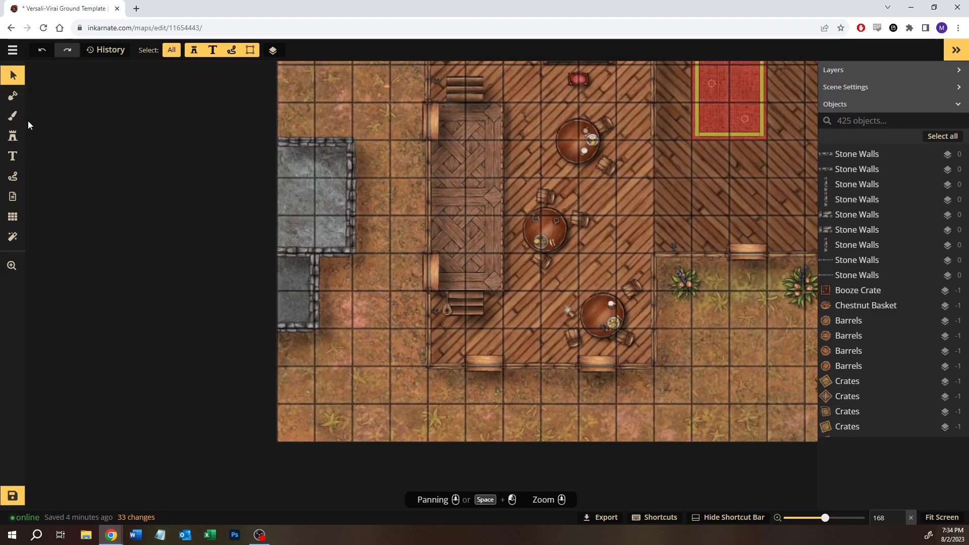
left_click(12, 136)
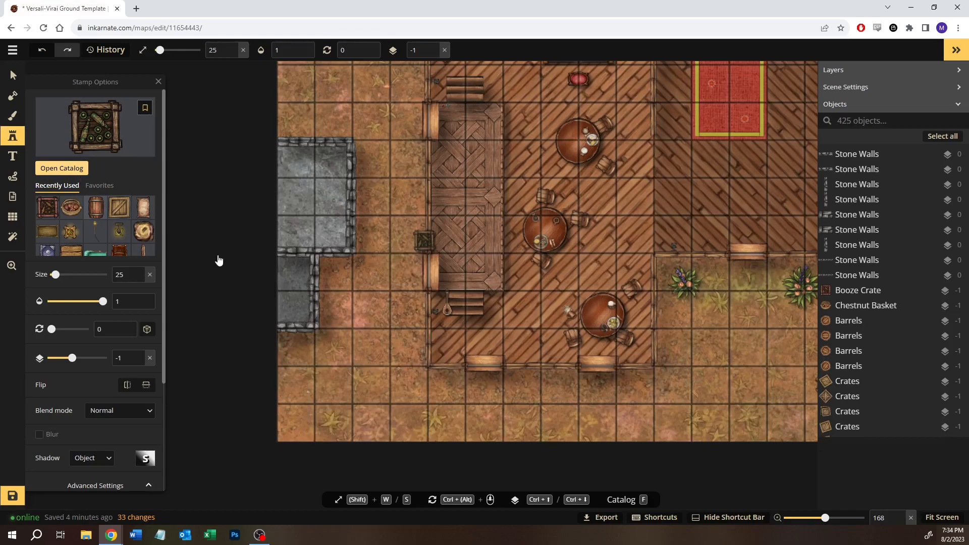
key("f")
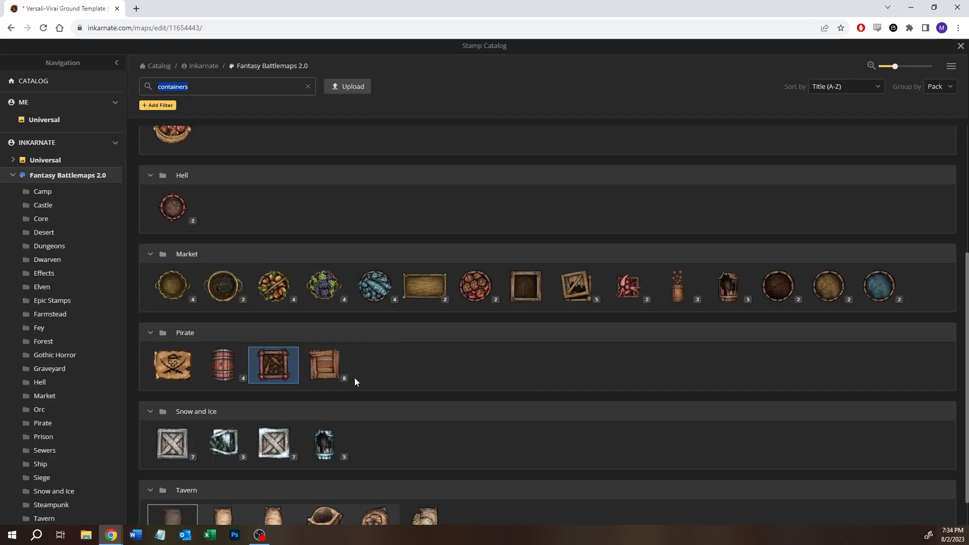
scroll(354, 381, "up", 4)
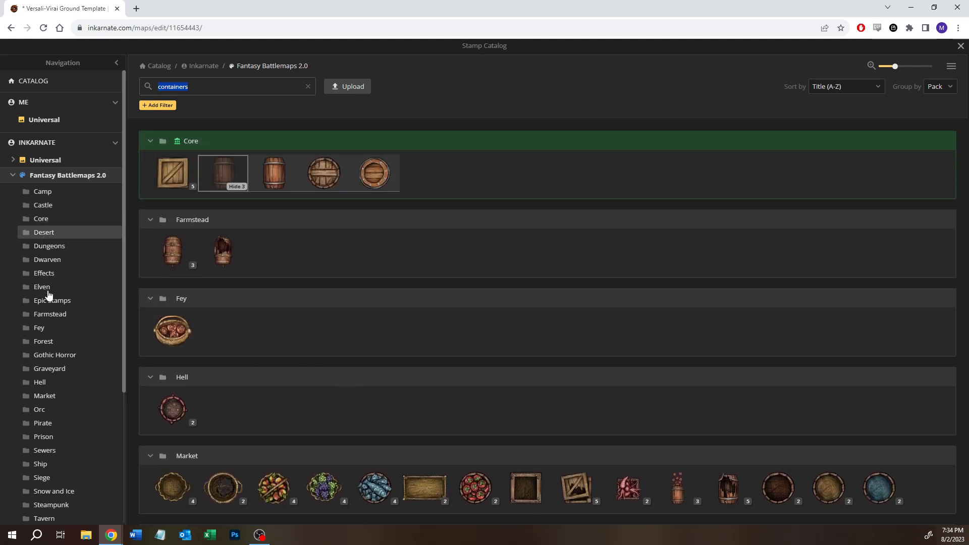
left_click(56, 315)
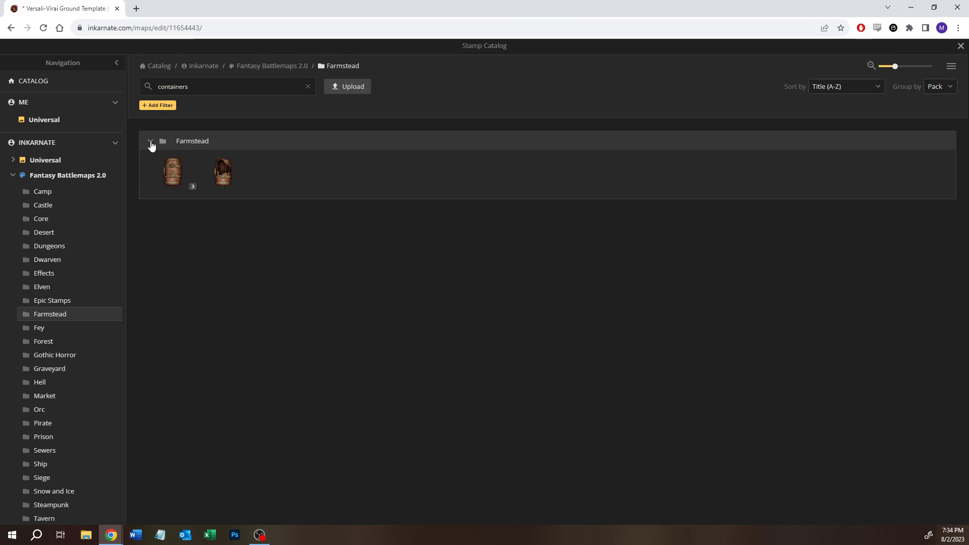
left_click(308, 86)
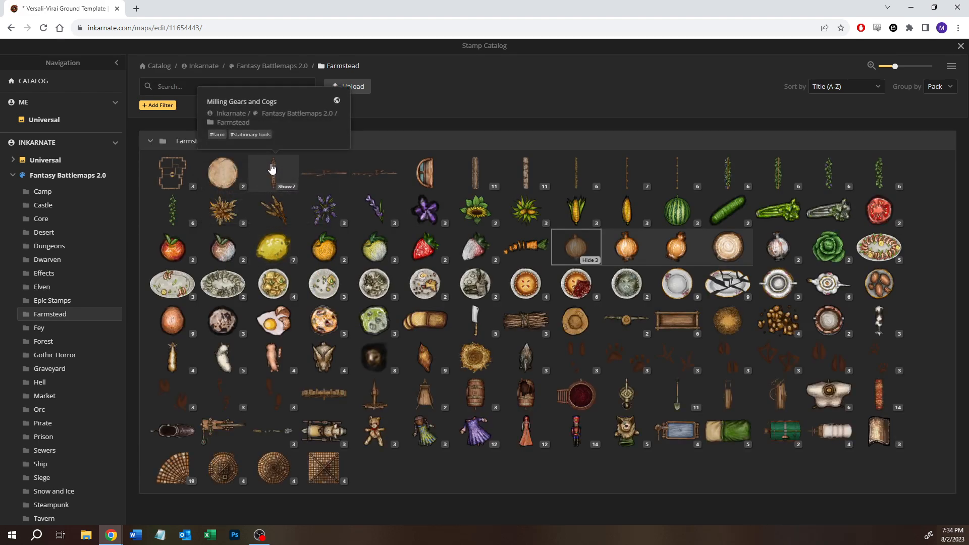
- Look through the Farmstead stamps and choose the Dress Mannequins stamp
mouse_move(221, 169)
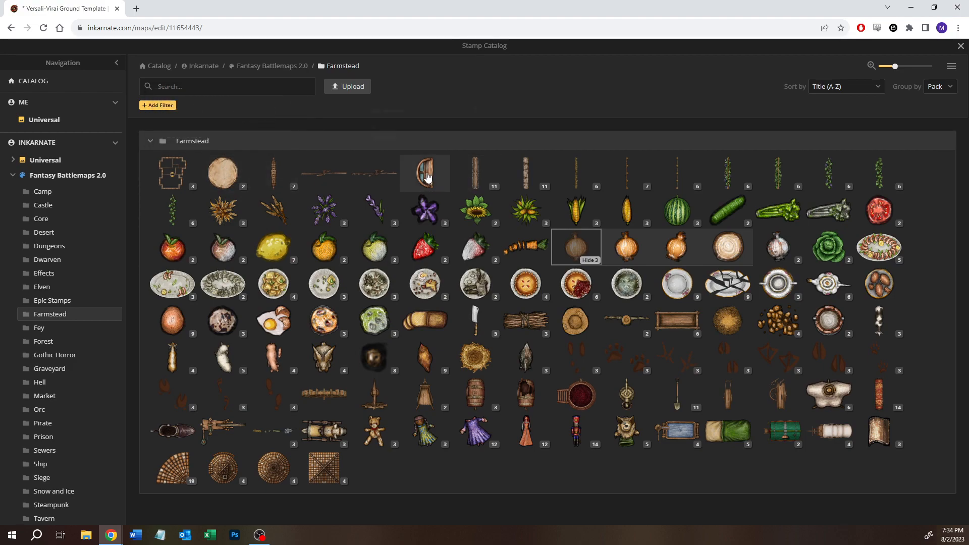
mouse_move(427, 177)
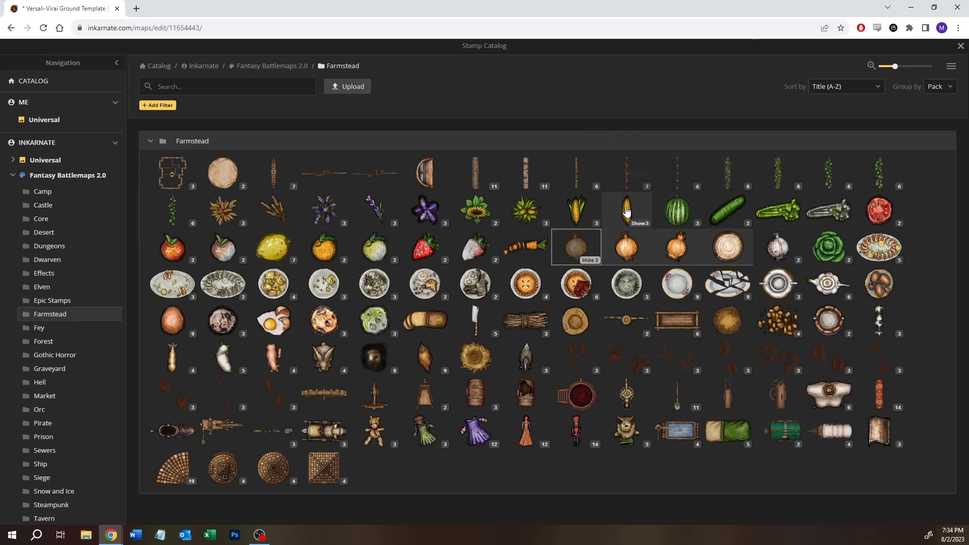
mouse_move(552, 403)
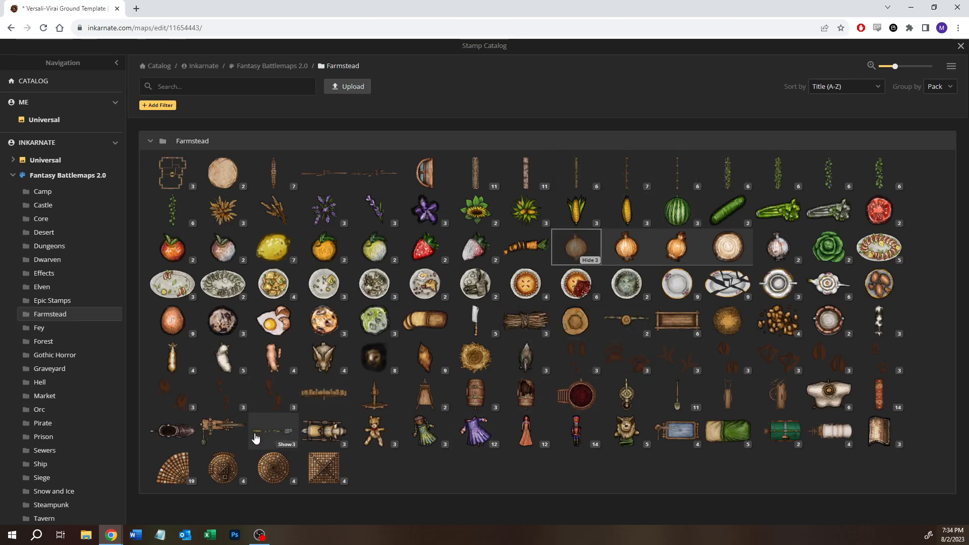
mouse_move(186, 434)
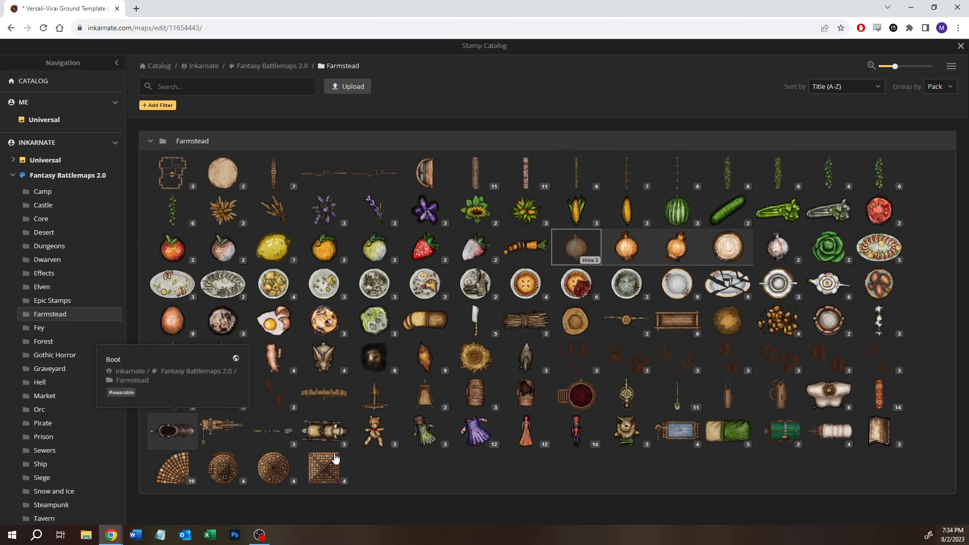
mouse_move(830, 399)
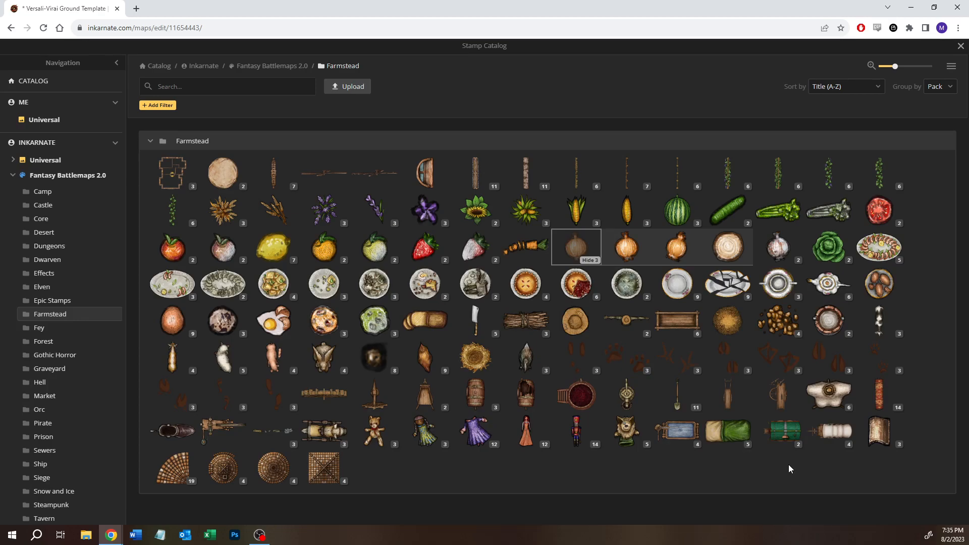
left_click(828, 393)
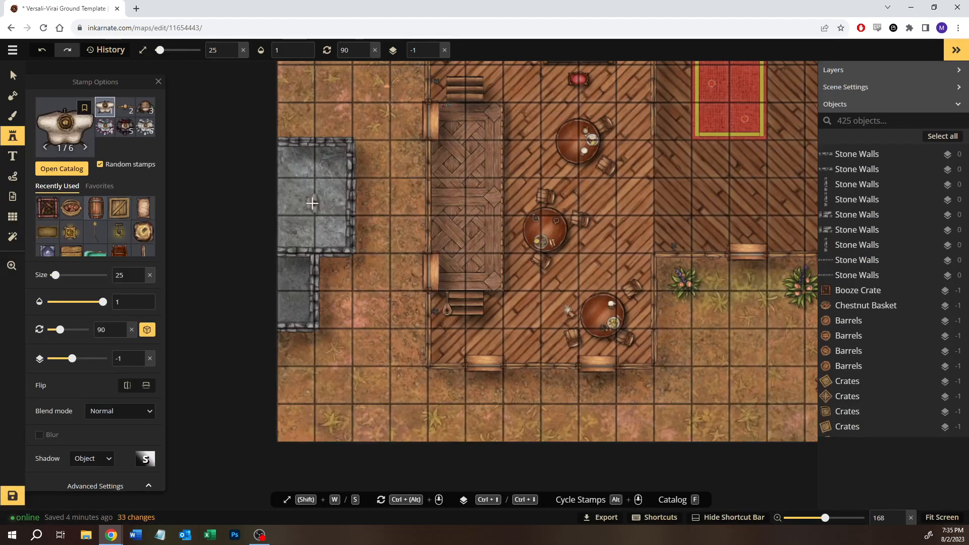
- Place a Dress Mannequins stamp at size 25 and rotation 90 inside the western outbuilding's east side and deselect it
scroll(323, 197, "up", 6)
scroll(333, 194, "up", 1)
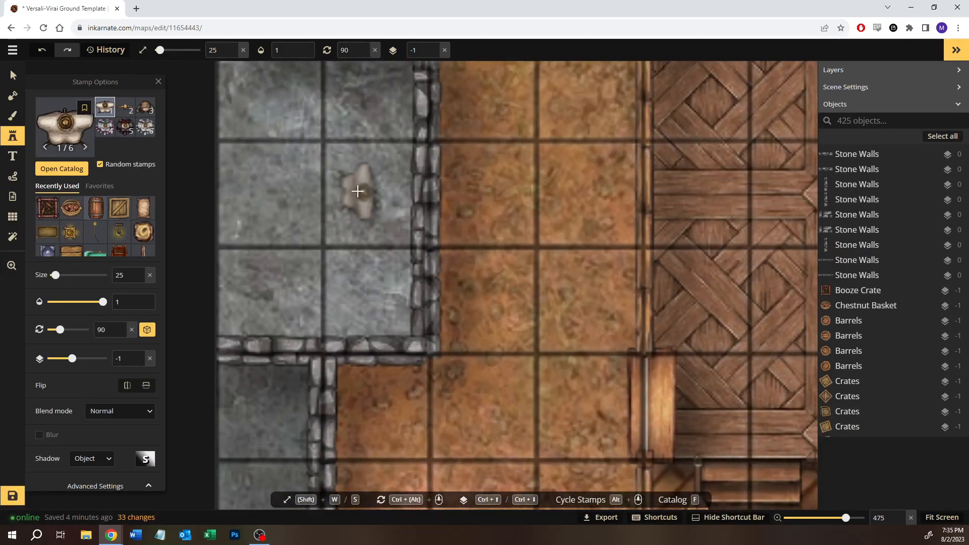
scroll(362, 189, "down", 3)
left_click(366, 192)
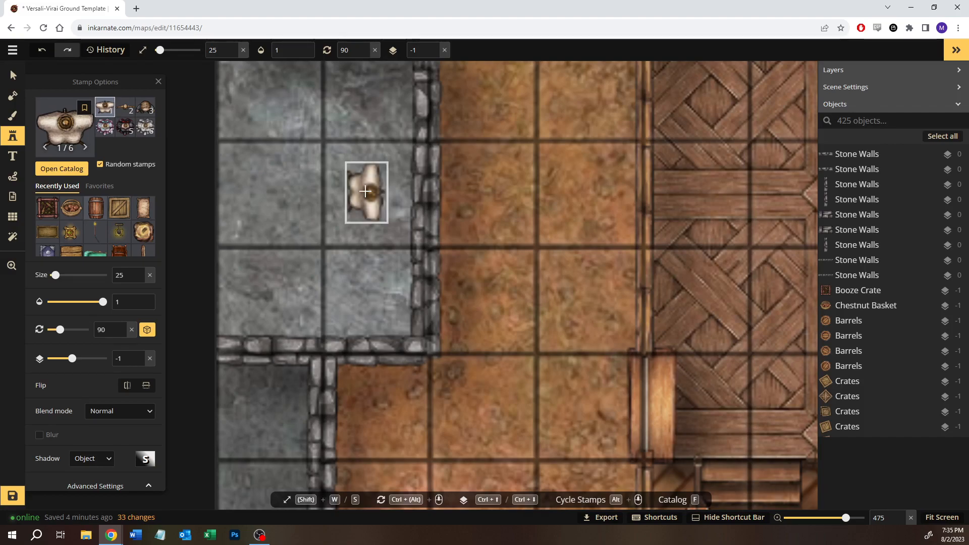
left_click(13, 75)
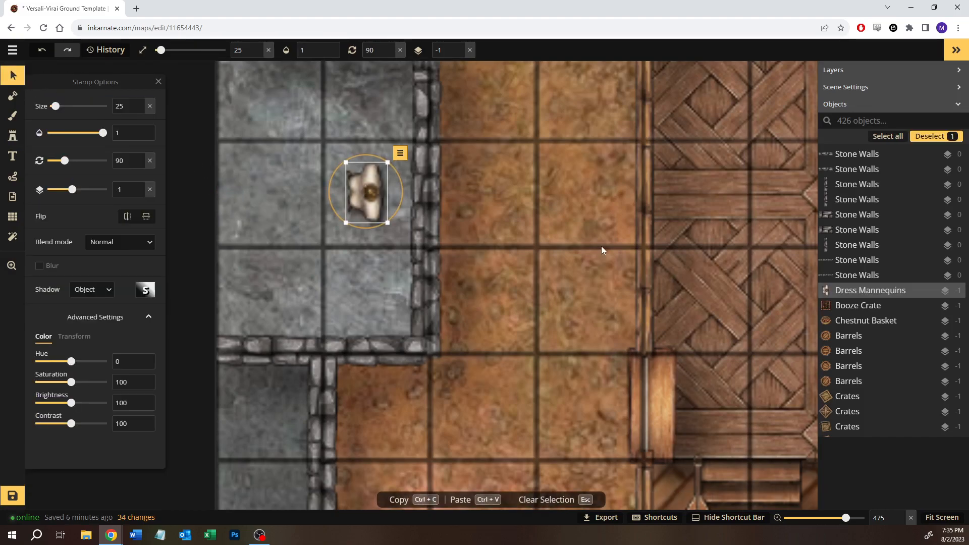
left_click(601, 246)
- Delete the dress mannequin from the western outbuilding
scroll(601, 246, "down", 2)
scroll(600, 246, "down", 5)
left_click_drag(674, 219, 434, 248)
scroll(460, 271, "down", 3)
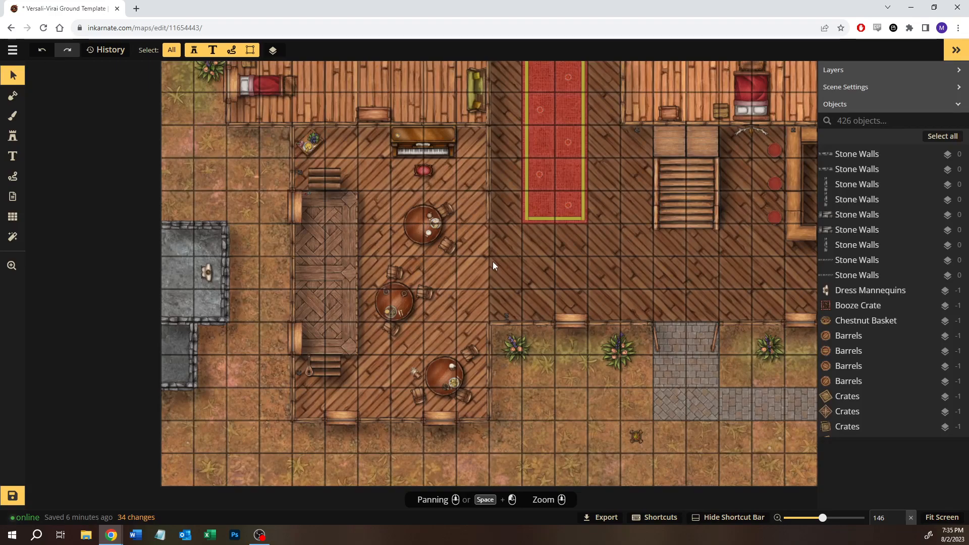
left_click(201, 273)
key("Delete")
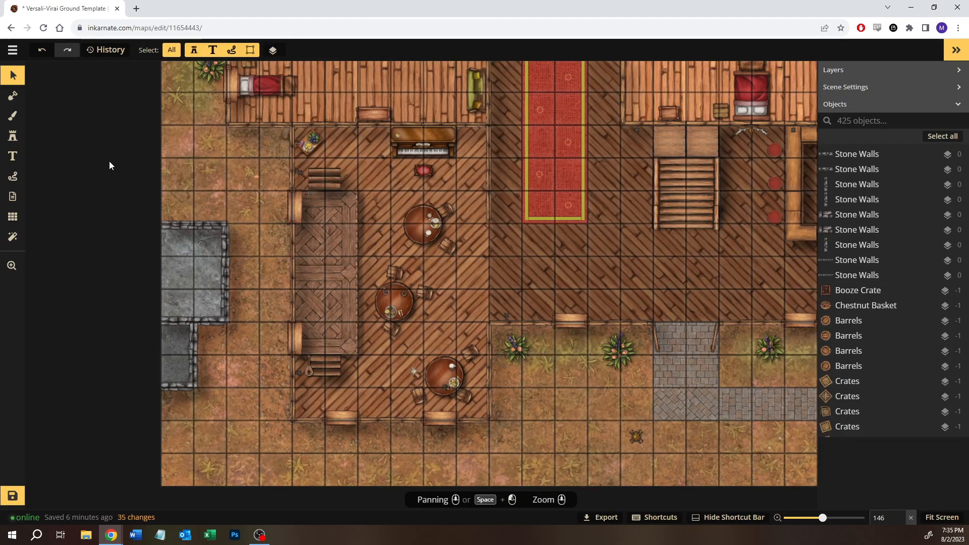
- Resume stamping with the Dress Mannequins stamp and save the map
left_click(20, 137)
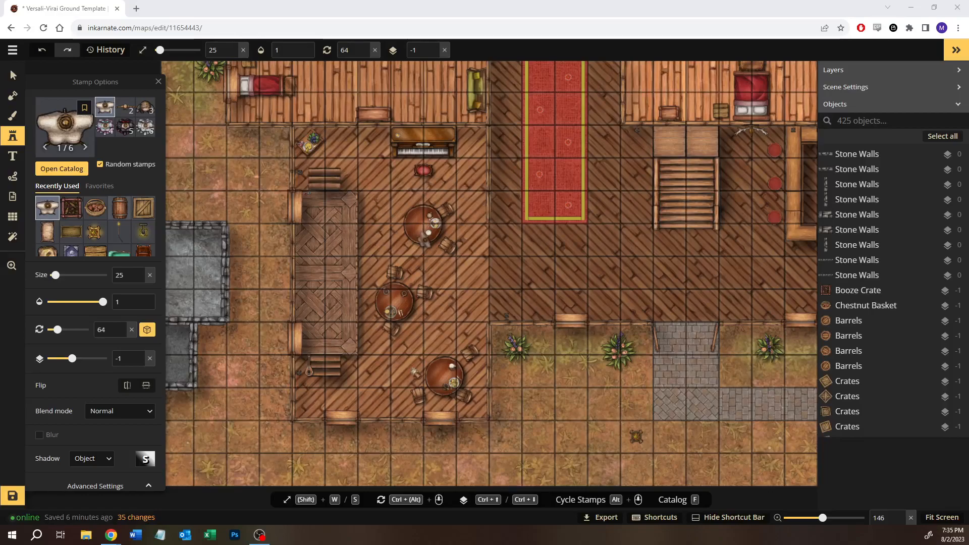
left_click(12, 497)
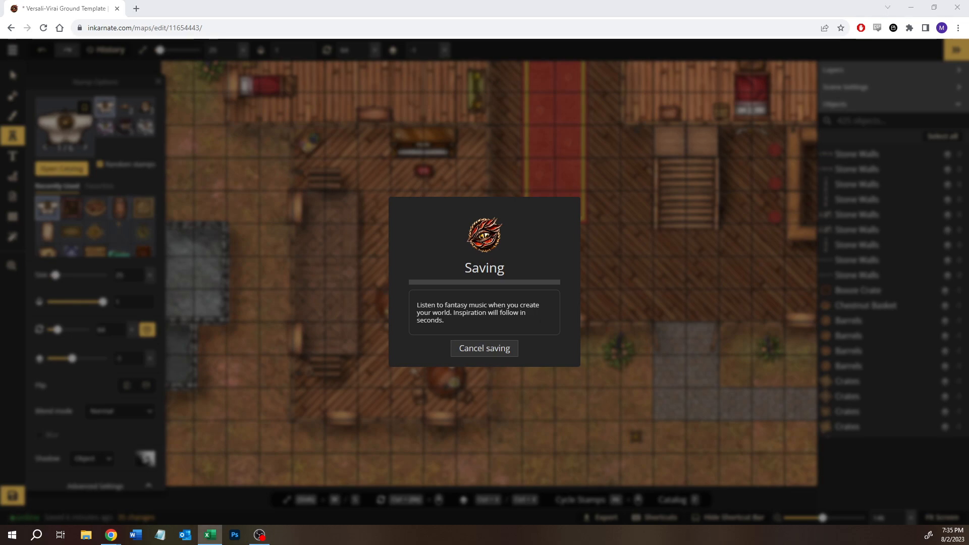
- Switch to the Versali-Virai Map workbook in Excel and examine the outbuilding outlines west of King's Charter on the Inkarnate Mapping sheet
left_click_drag(0, 231, 358, 202)
left_click_drag(537, 204, 534, 2)
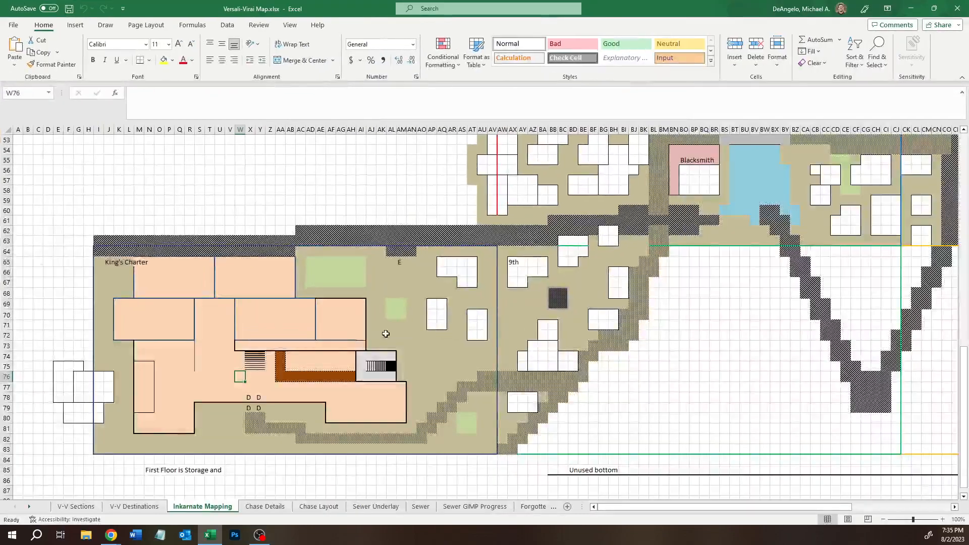
left_click_drag(58, 366, 74, 394)
left_click(108, 409)
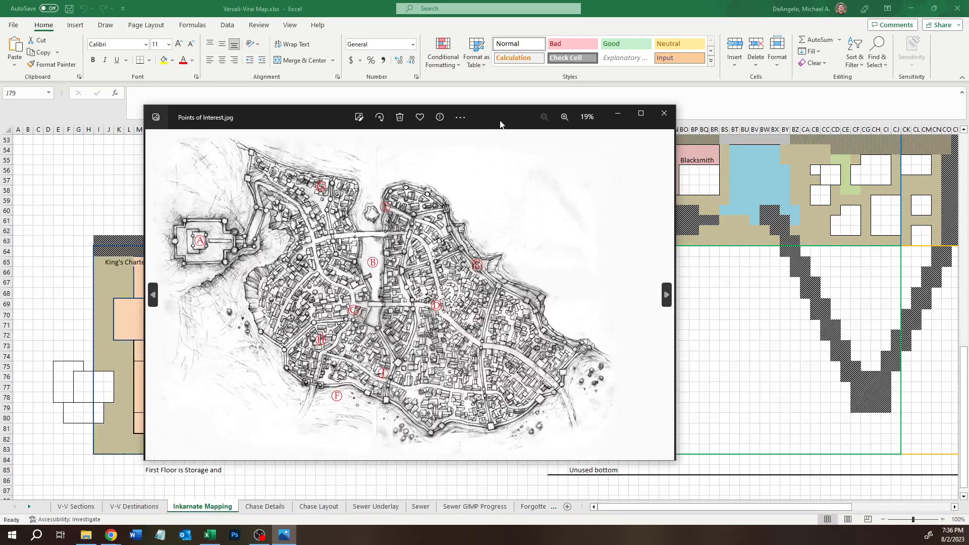
- Examine the city district around points H, F and J in Points of Interest.jpg, and close the image
double_click(500, 124)
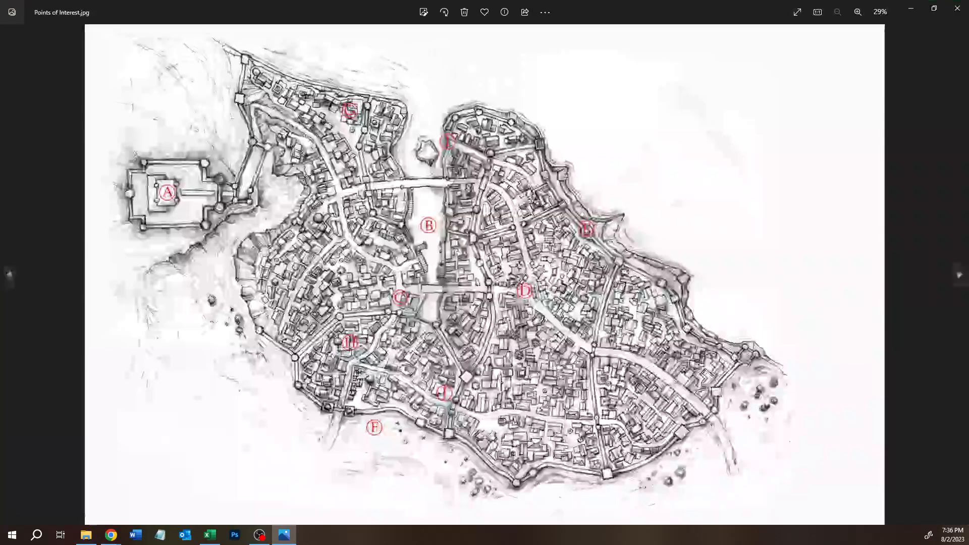
scroll(367, 359, "up", 5)
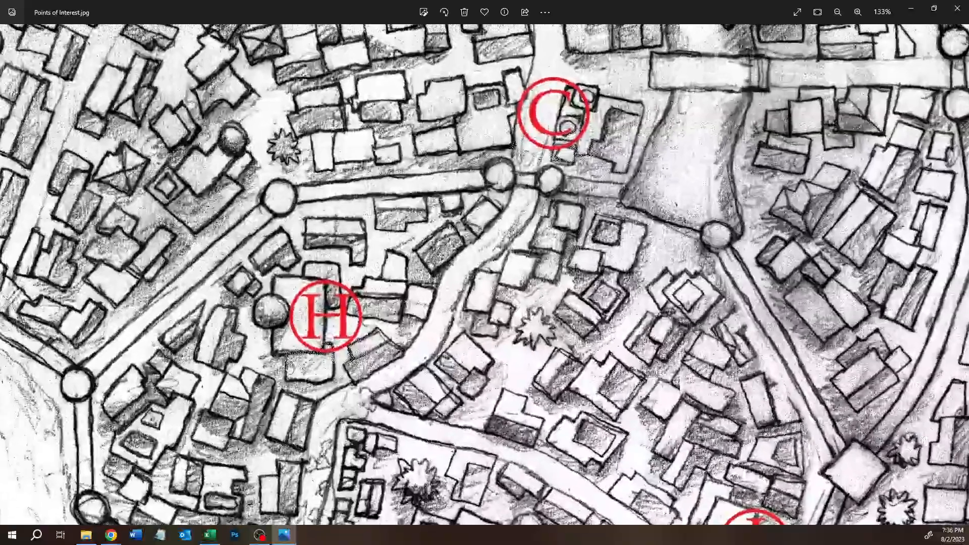
left_click_drag(278, 372, 370, 266)
scroll(370, 266, "up", 2)
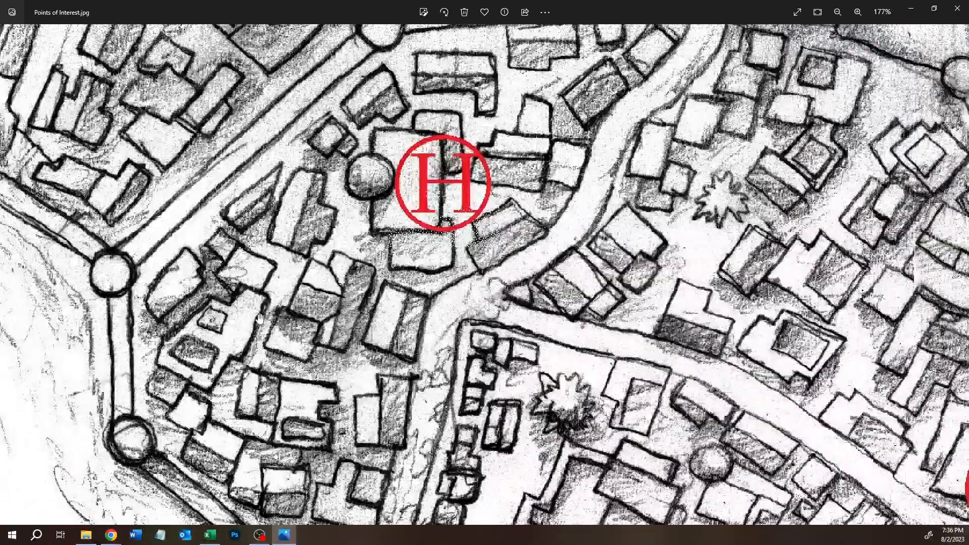
left_click_drag(260, 319, 315, 267)
scroll(331, 211, "down", 4)
left_click_drag(332, 211, 384, 191)
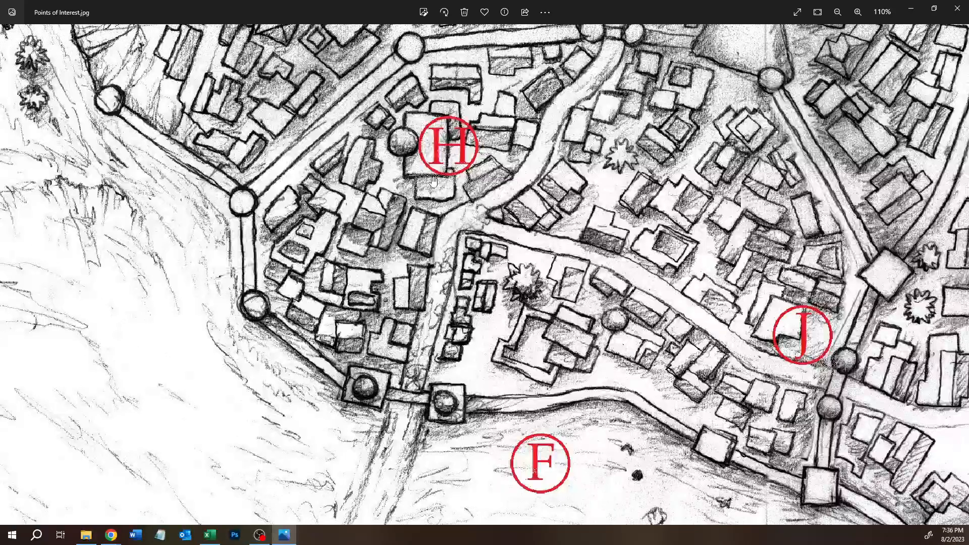
scroll(433, 180, "down", 1)
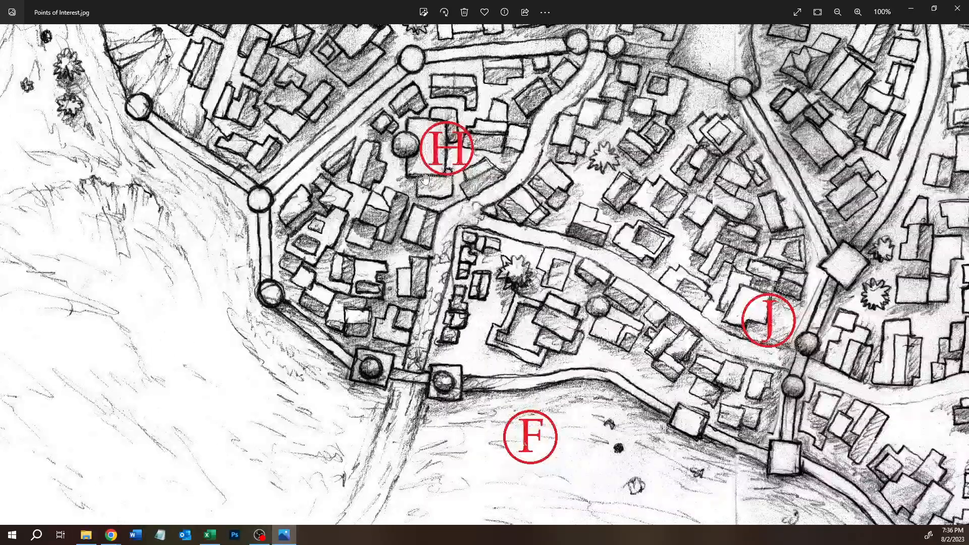
scroll(425, 179, "down", 3)
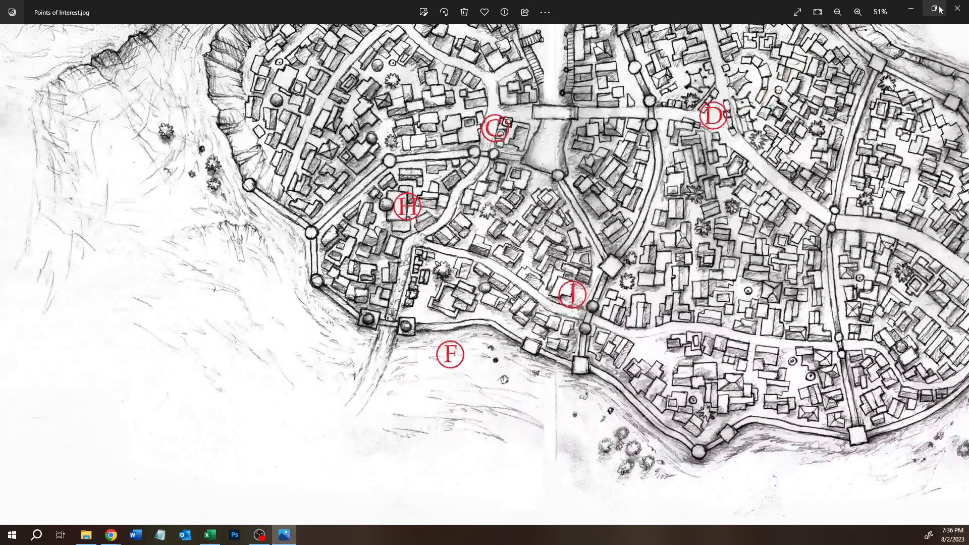
left_click(957, 8)
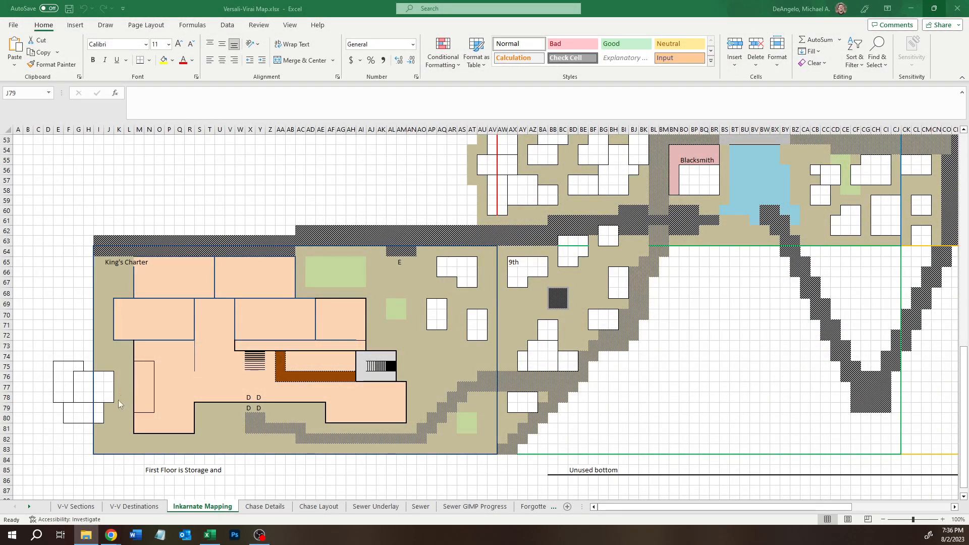
- Switch back to the Inkarnate map and place a Dress Mannequins stamp at size 25 in the northeast corner of the western outbuilding
mouse_move(114, 536)
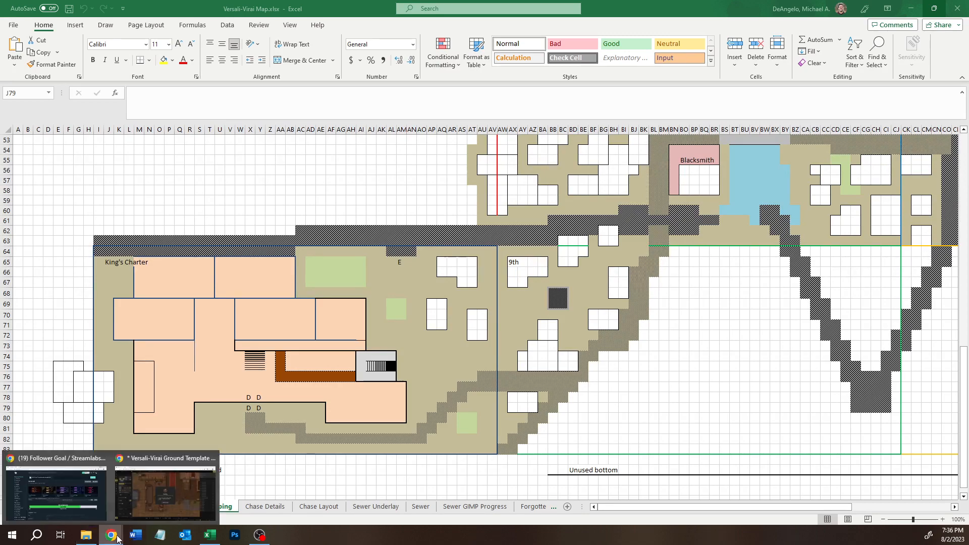
left_click(151, 483)
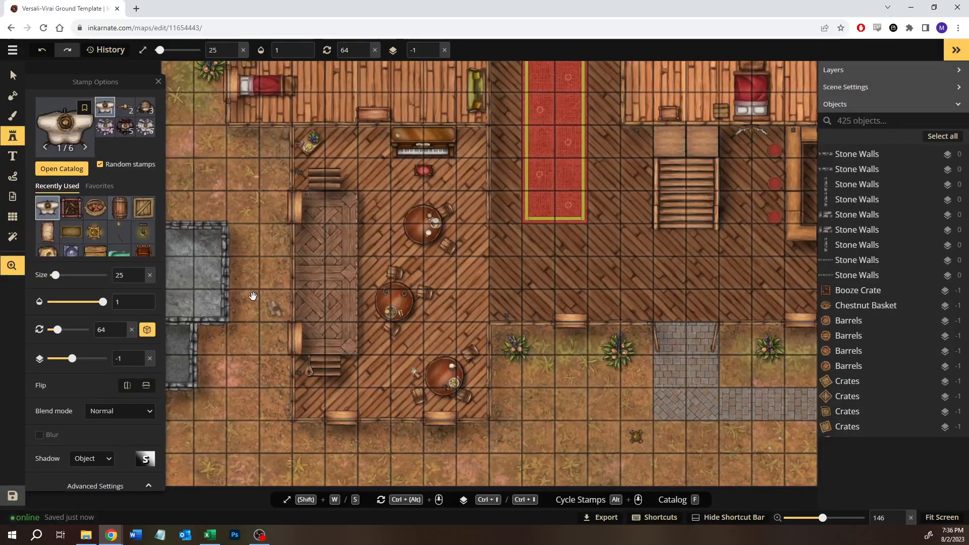
scroll(276, 273, "up", 2)
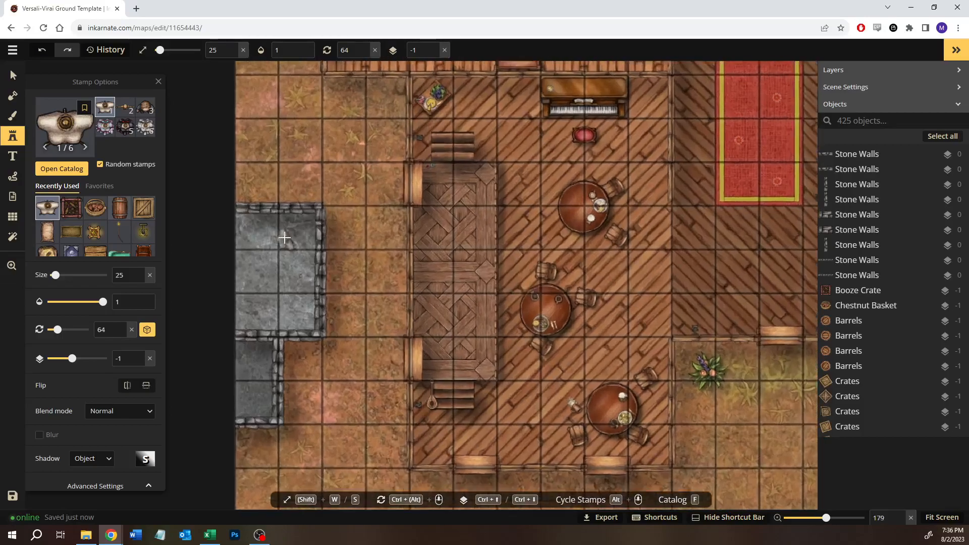
scroll(284, 239, "up", 5)
left_click(301, 228)
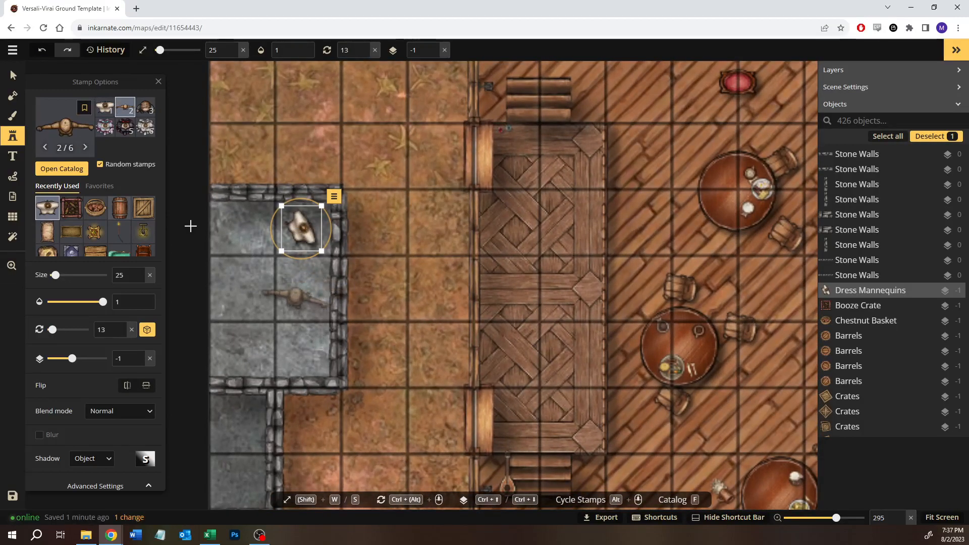
- Place a second cream dress mannequin, variant 1, in the outbuilding's southeast corner, rotate it and shift it slightly toward the east wall
left_click(104, 108)
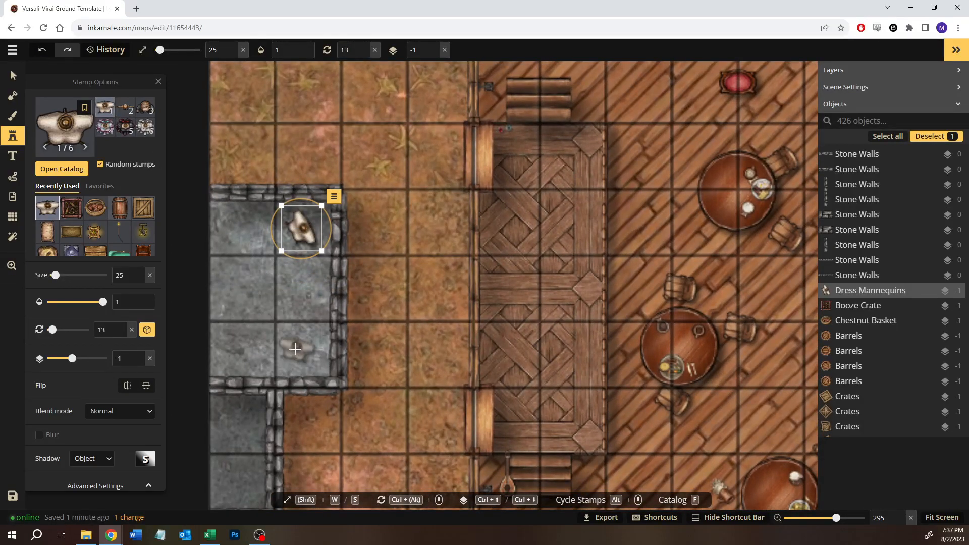
left_click(295, 350)
left_click_drag(321, 329, 364, 364)
left_click_drag(294, 350, 301, 349)
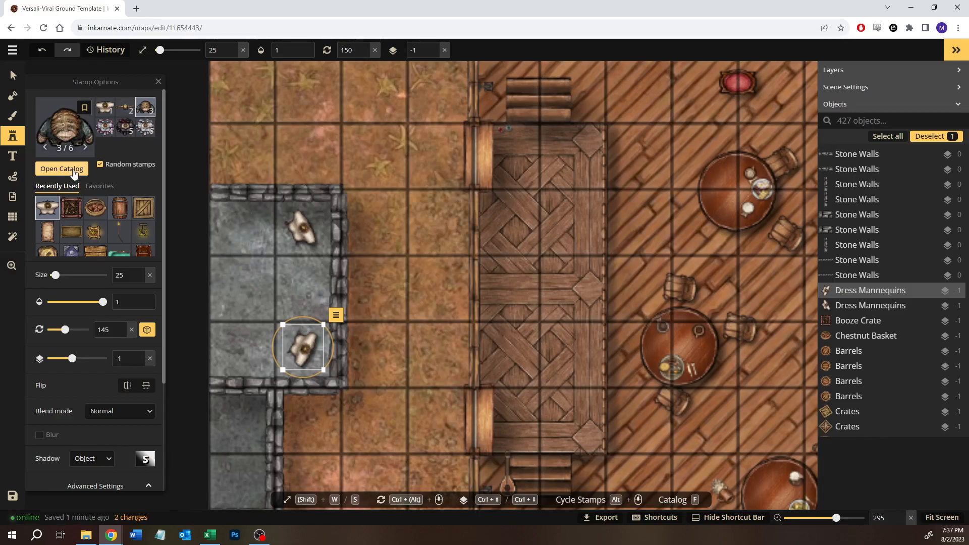
- Place the purple-and-white dress mannequin, variant 4, between the two cream mannequins, rotate it and shift it toward the east wall
key("f")
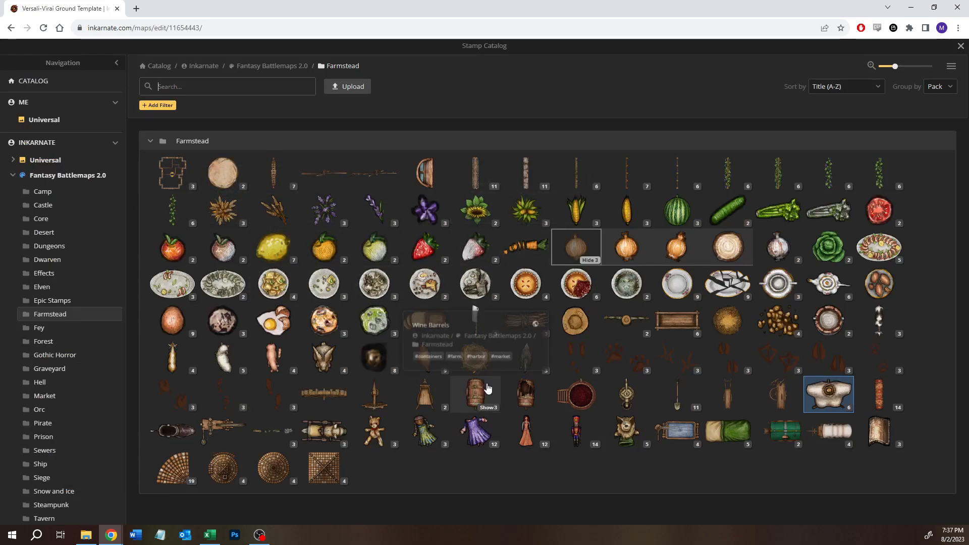
left_click(846, 406)
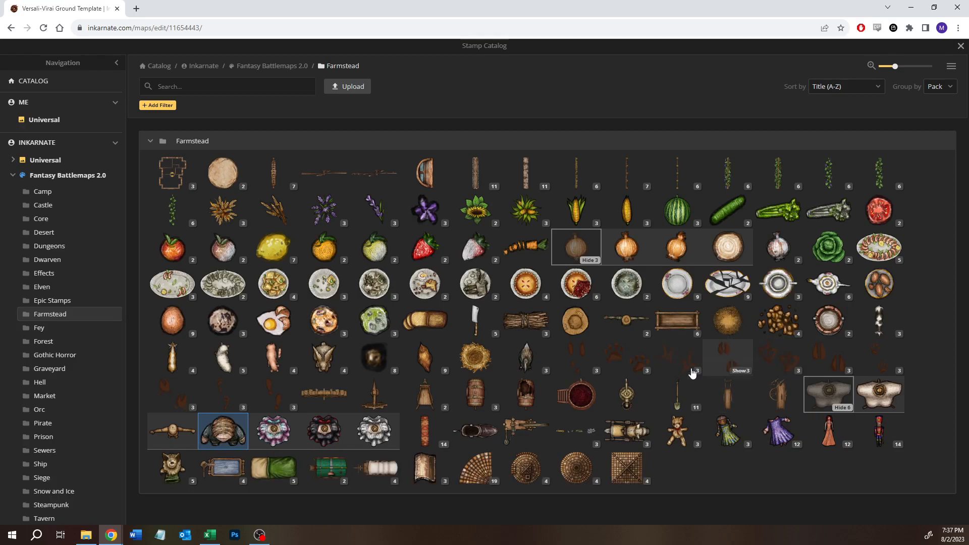
left_click(280, 433)
left_click(284, 281)
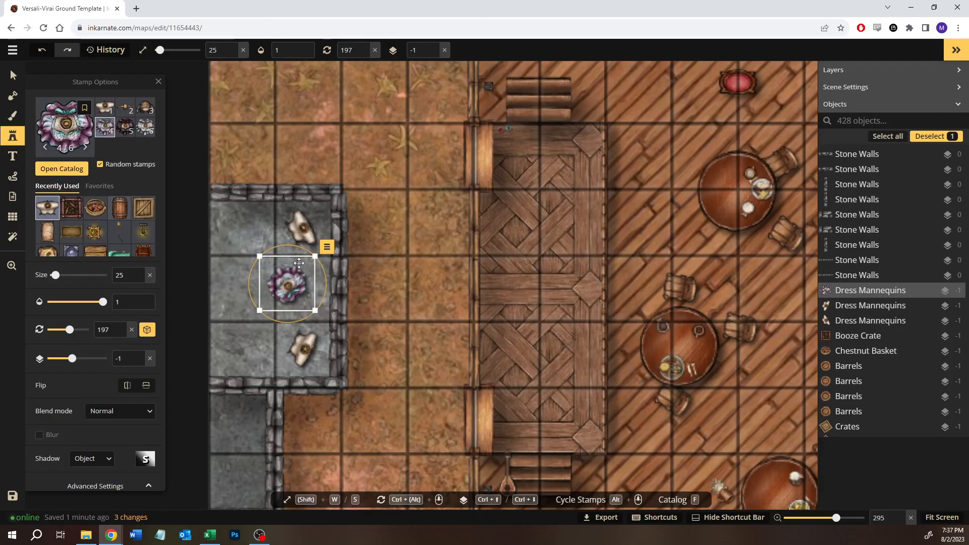
left_click_drag(295, 247, 225, 245)
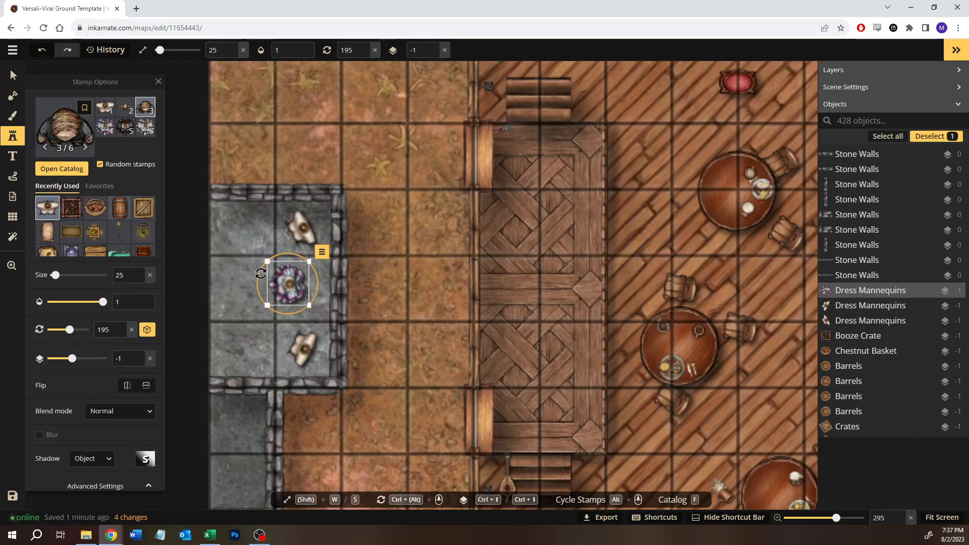
left_click_drag(285, 286, 299, 287)
left_click_drag(374, 357, 410, 327)
- Search the stamp catalog for "fabric" in Farmstead, and for "cloth" across Fantasy Battlemaps 2.0
left_click(74, 169)
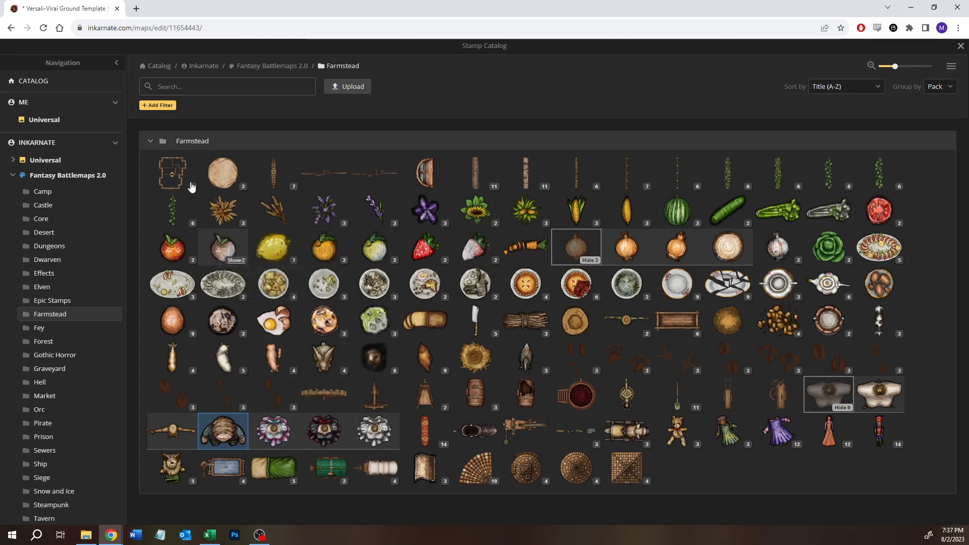
left_click(179, 86)
type("fabric")
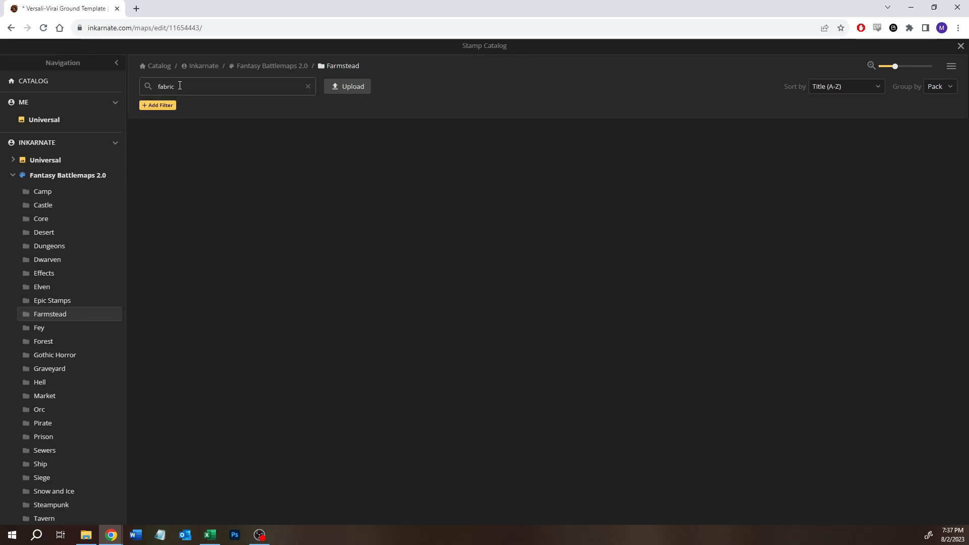
left_click(270, 67)
double_click(191, 83)
type("cloth")
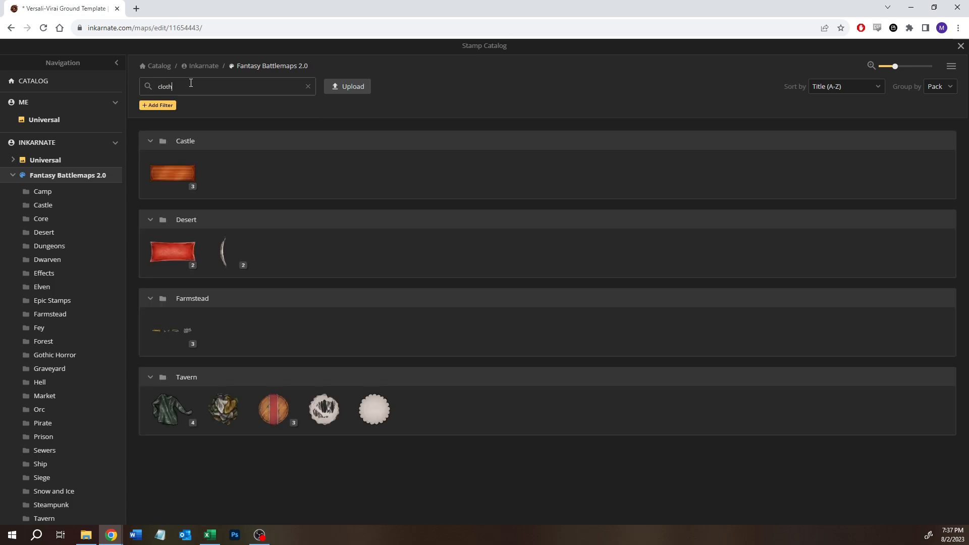
- Expand the Tavern pack's Clothes group and choose the teal dress, variant 2, as the stamp
mouse_move(212, 259)
mouse_move(165, 409)
left_click(185, 423)
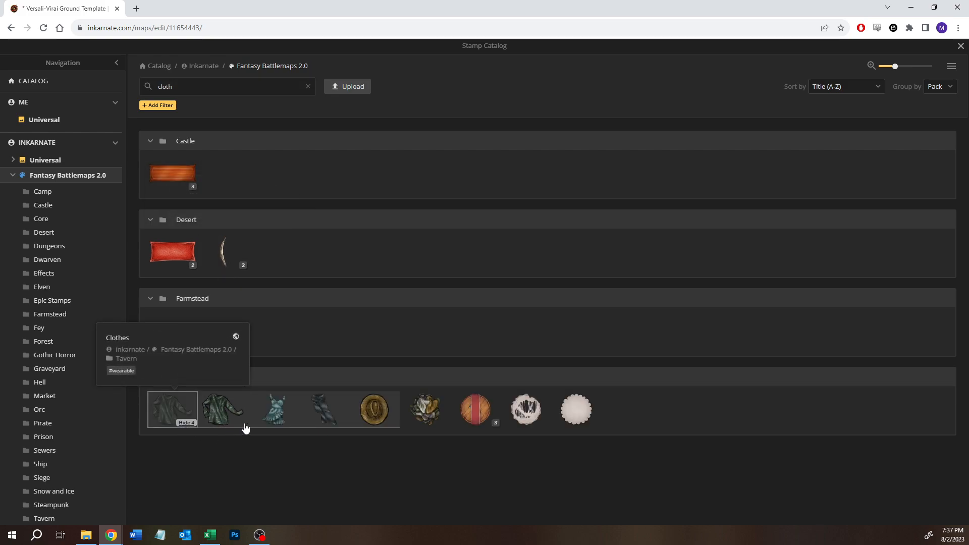
mouse_move(287, 423)
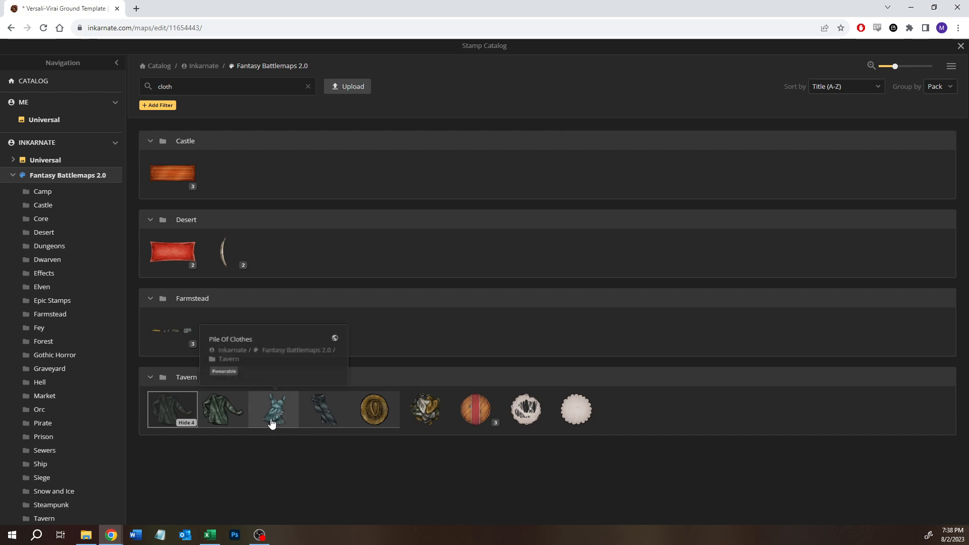
left_click(271, 423)
key("Escape")
- Place four Clothes stamps in randomly cycling variants at size 25, piled near the northeast corner of the outbuilding's small southern room
scroll(283, 372, "up", 5)
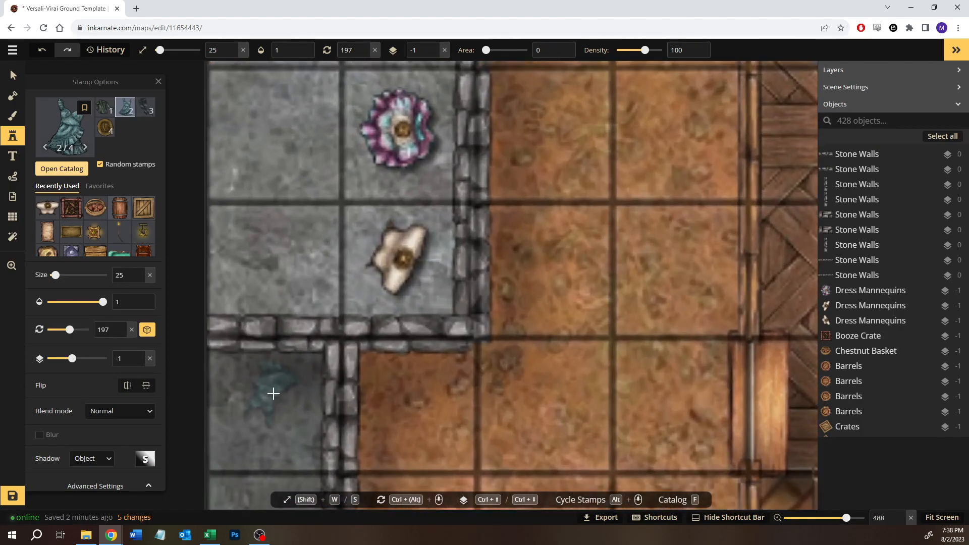
left_click(272, 392)
left_click(273, 429)
left_click(305, 425)
key("space")
left_click_drag(305, 425, 335, 313)
left_click(313, 353)
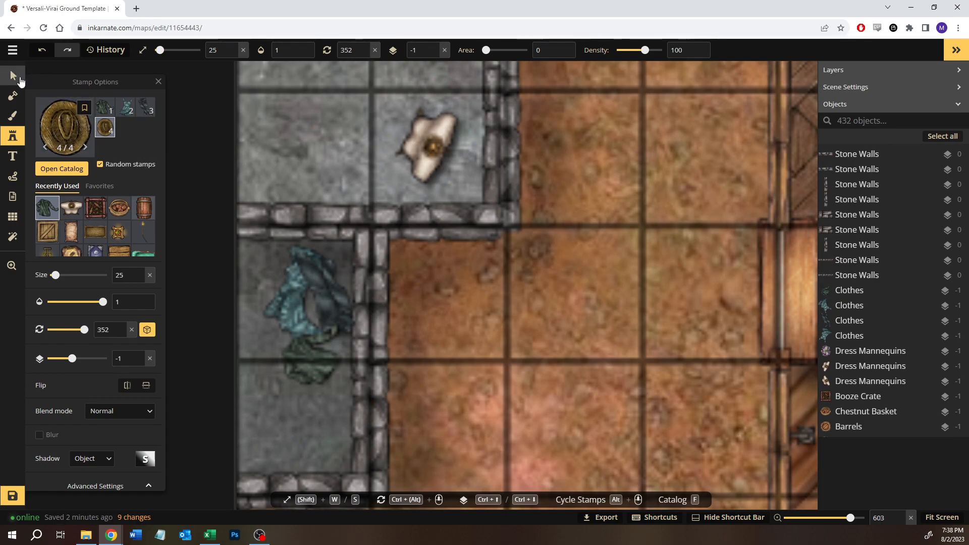
- Choose the white Fancy Long Tablecloth from the Castle pack, place it at size 25 and move it onto the dirt east of the small room
left_click(11, 71)
left_click(13, 143)
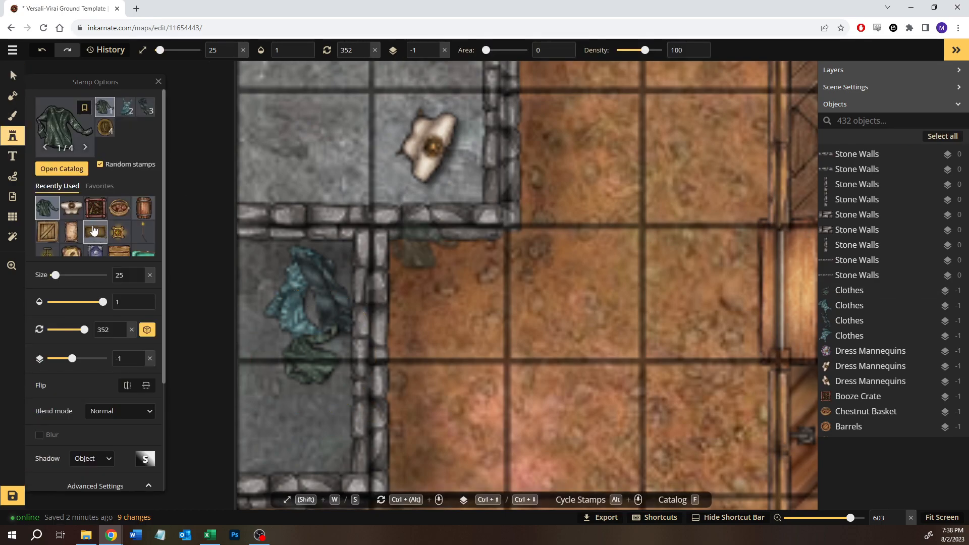
left_click(72, 171)
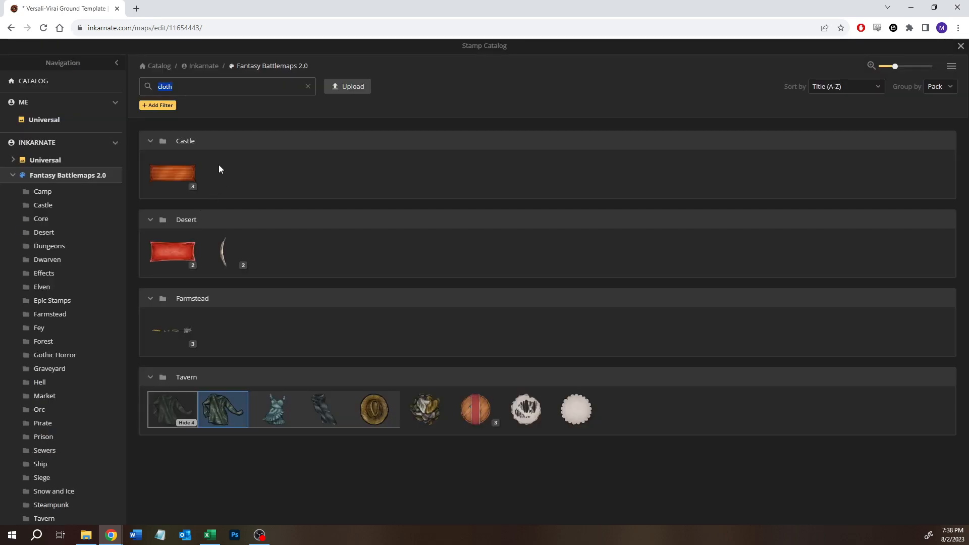
left_click(183, 187)
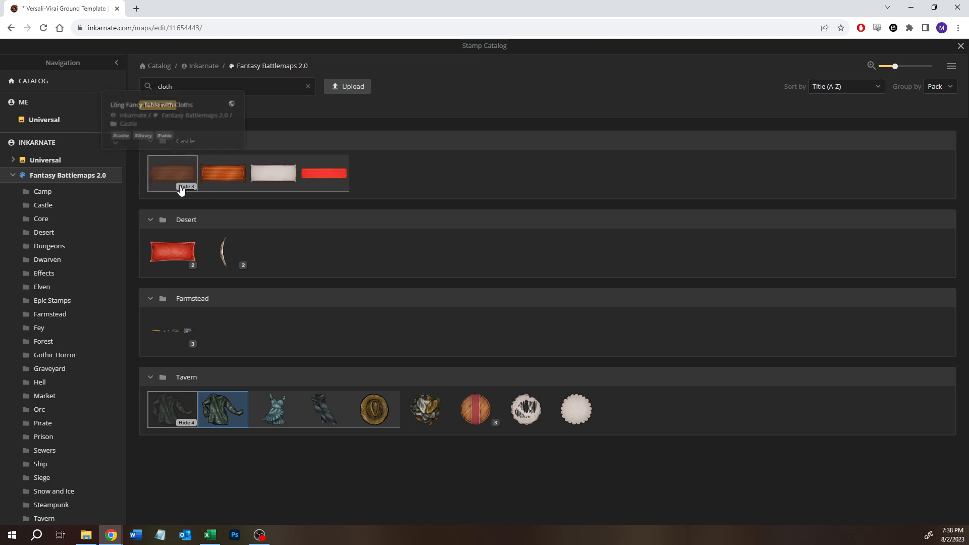
left_click(260, 177)
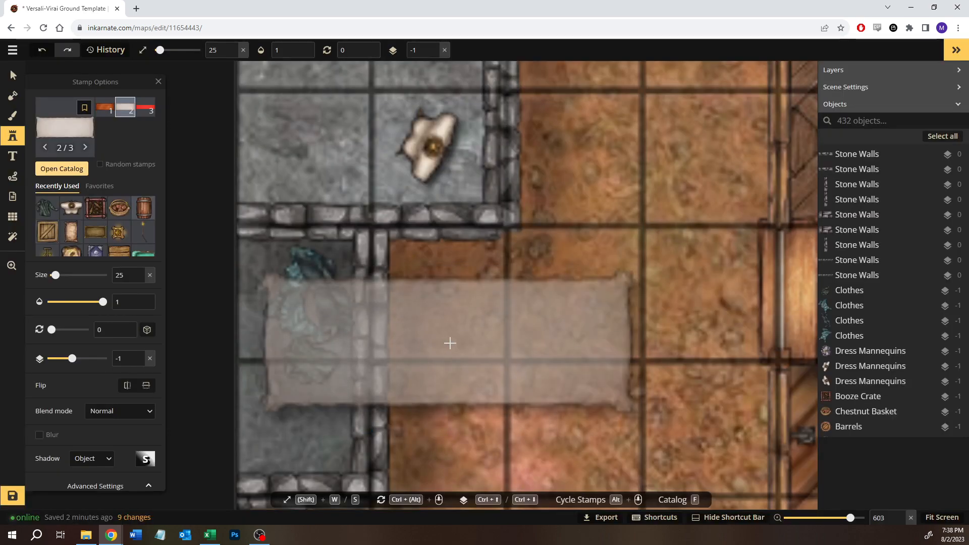
left_click(417, 351)
left_click_drag(480, 340, 623, 320)
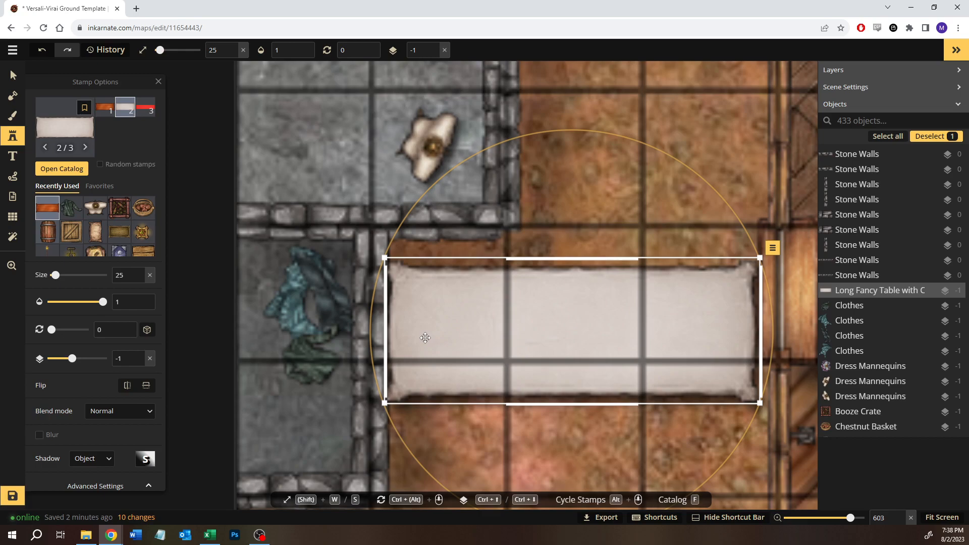
- Place the bare wooden long table, variant 1, at size 25 just south of the white tablecloth
left_click(102, 113)
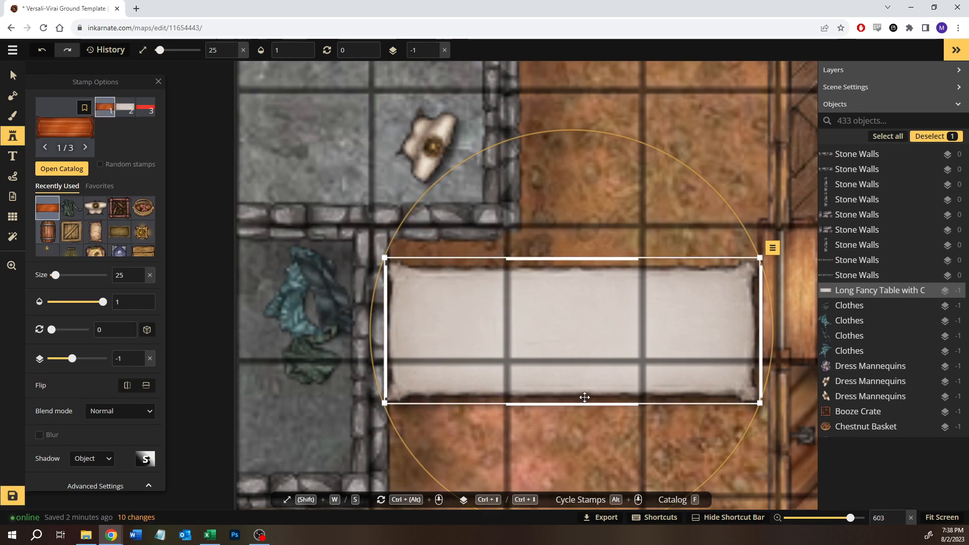
left_click_drag(582, 398, 575, 248)
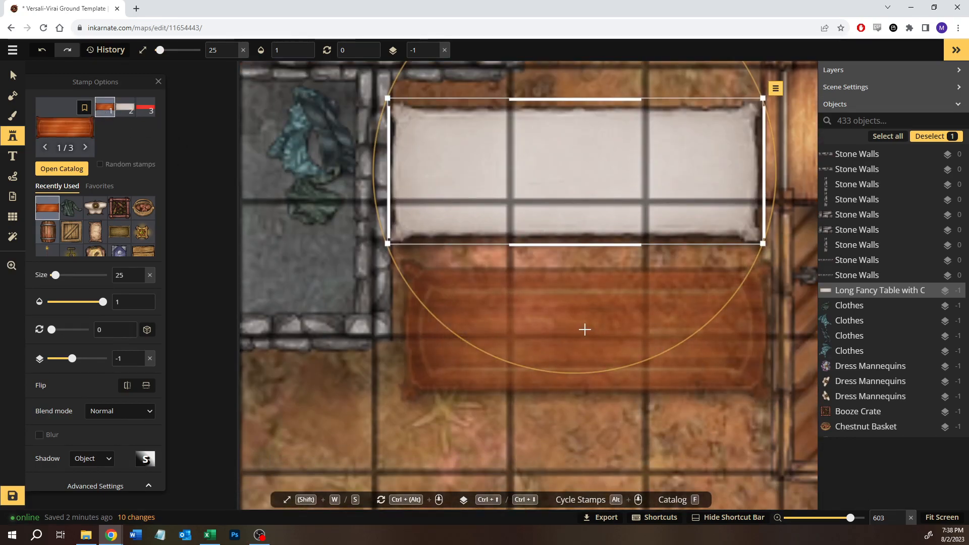
left_click(577, 325)
- Try raising the white tablecloth to layer 0 and moving it over the wooden table, and delete the tablecloth
key("v")
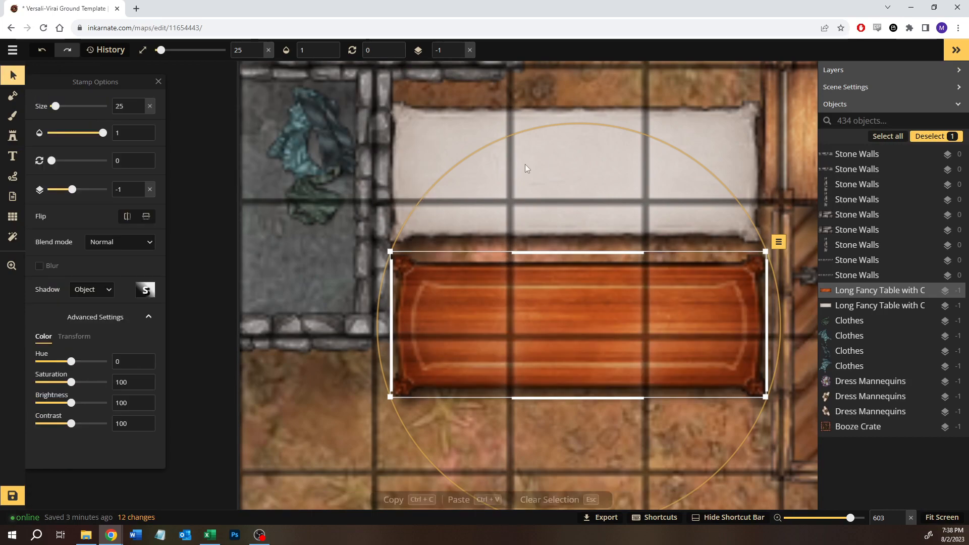
left_click(543, 165)
left_click_drag(578, 232, 580, 249)
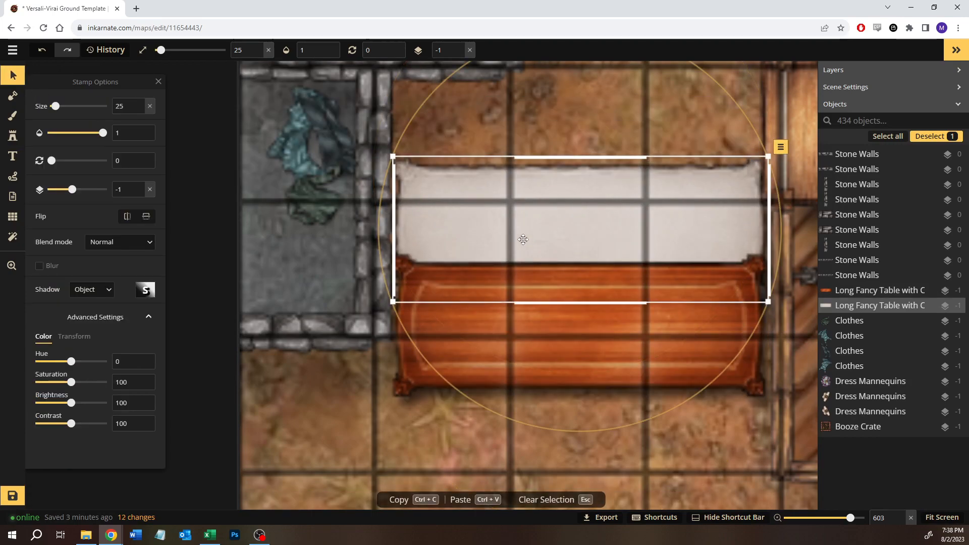
left_click(140, 185)
mouse_move(526, 236)
left_mouse_down()
mouse_move(549, 328)
mouse_move(534, 330)
left_mouse_up()
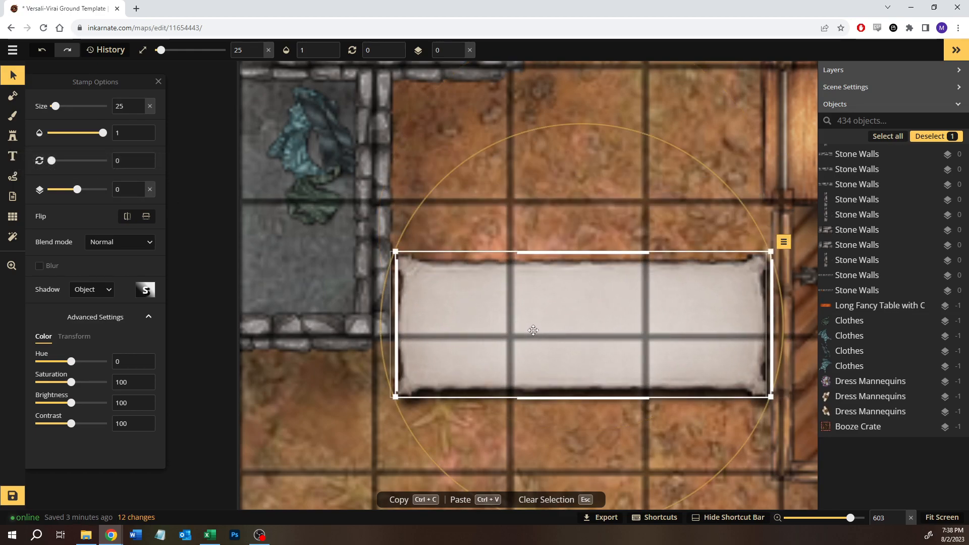
key("Delete")
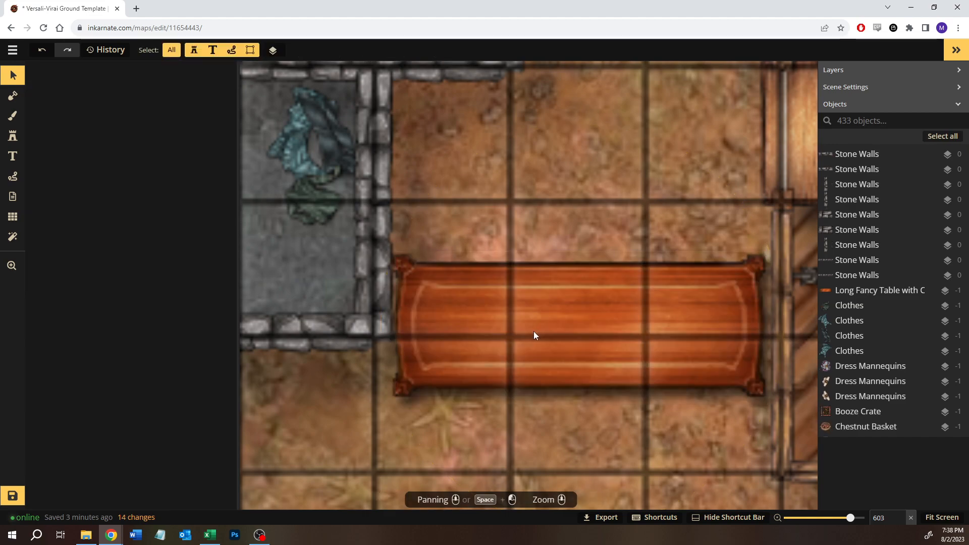
- Try the red tablecloth, variant 3, centred on the wooden table, and delete it
left_click(534, 331)
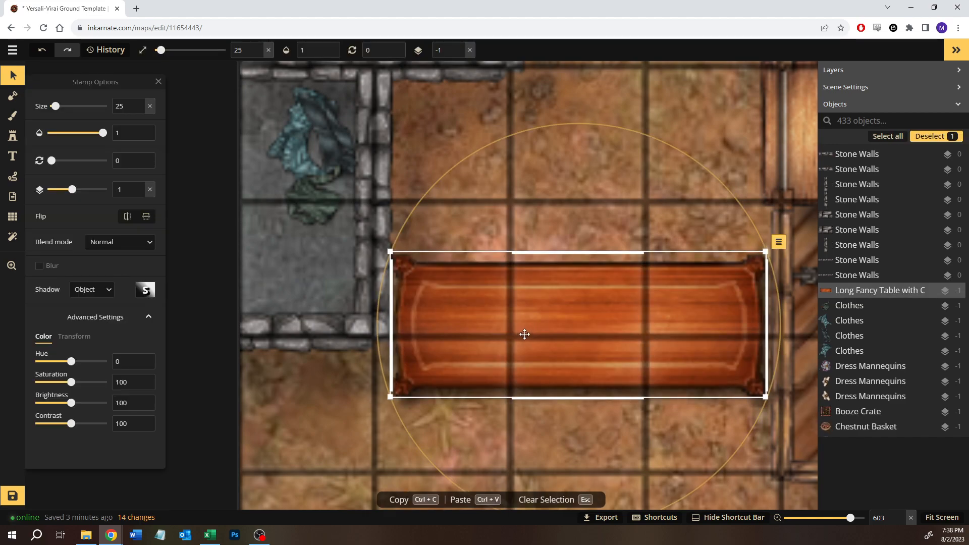
left_click(12, 136)
left_click(149, 118)
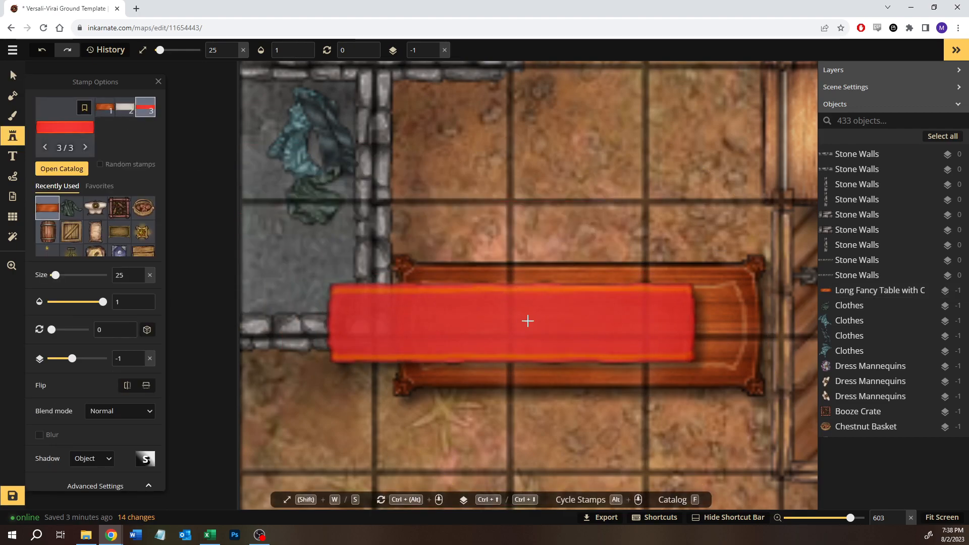
left_click(577, 323)
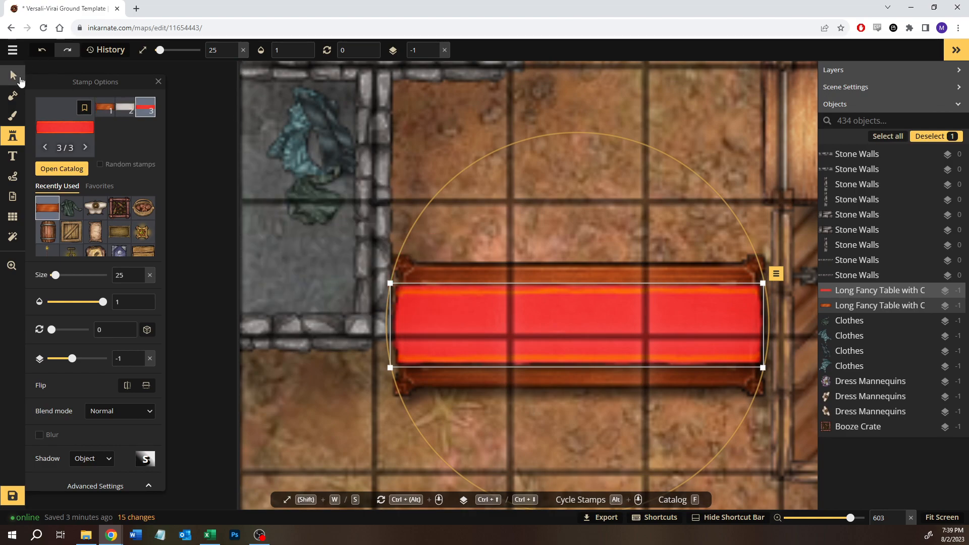
left_click(11, 70)
left_click(504, 192)
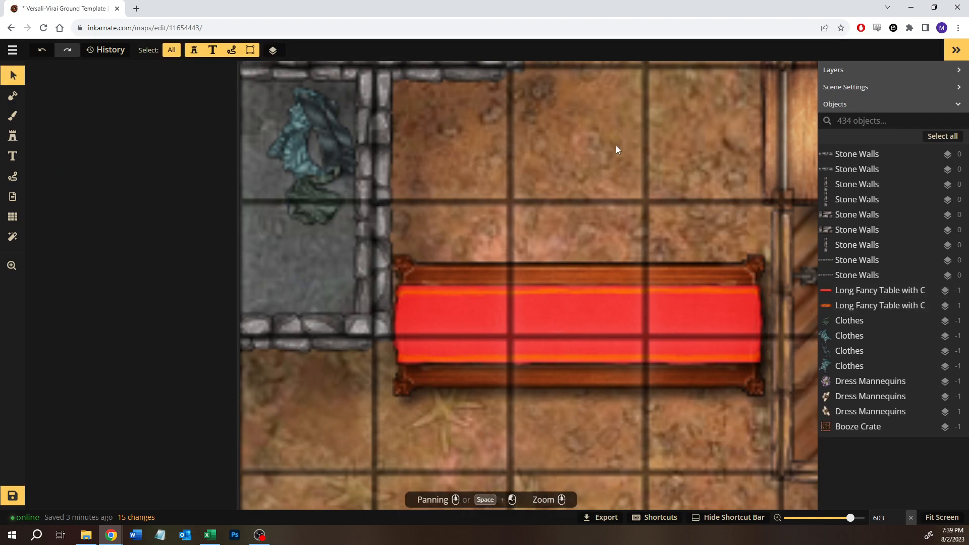
left_click(539, 329)
key("Delete")
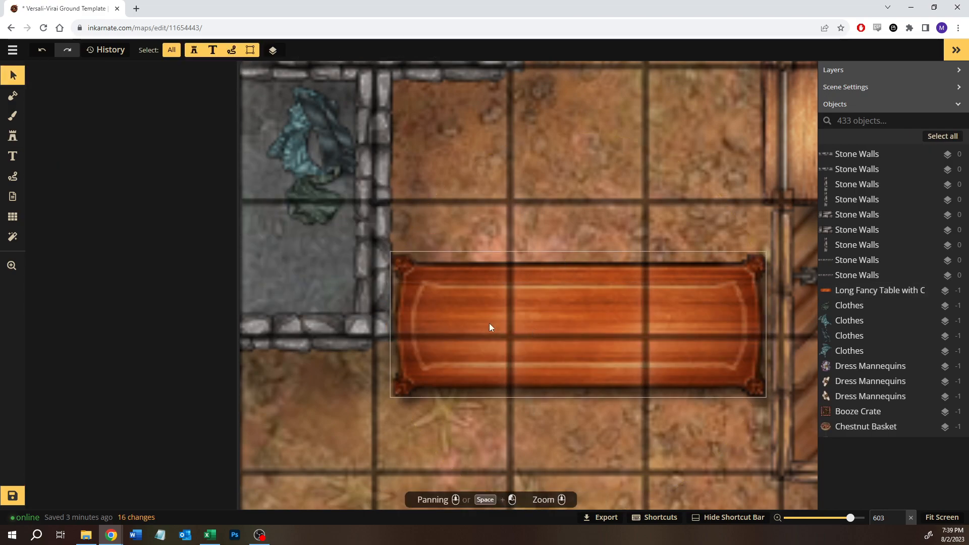
- Place the white tablecloth, variant 2, over the wooden long table at size 25 and layer -1
left_click(12, 135)
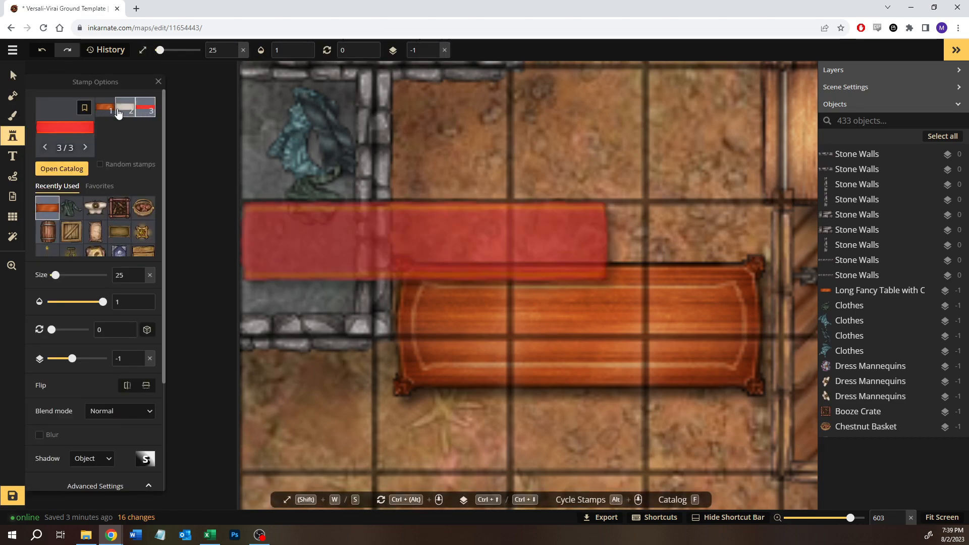
left_click(124, 110)
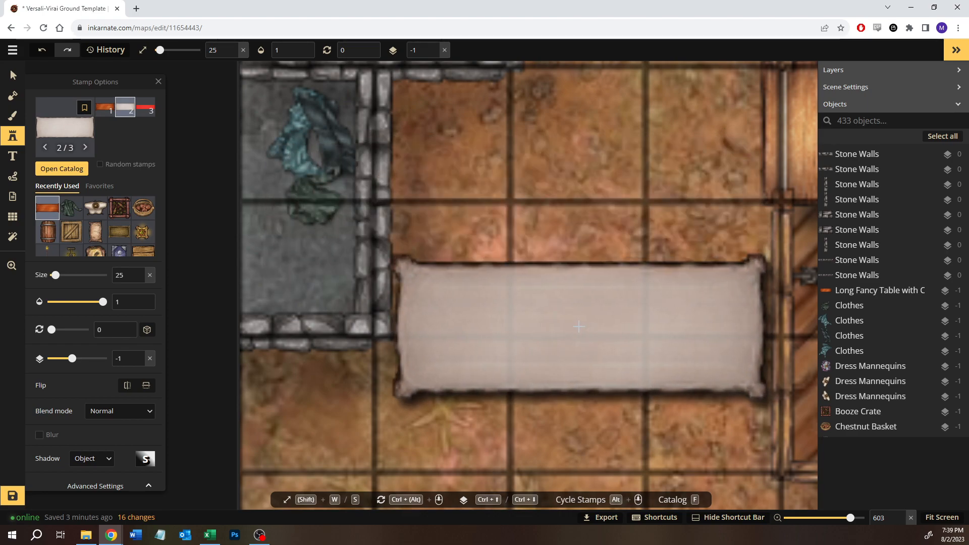
left_click(579, 327)
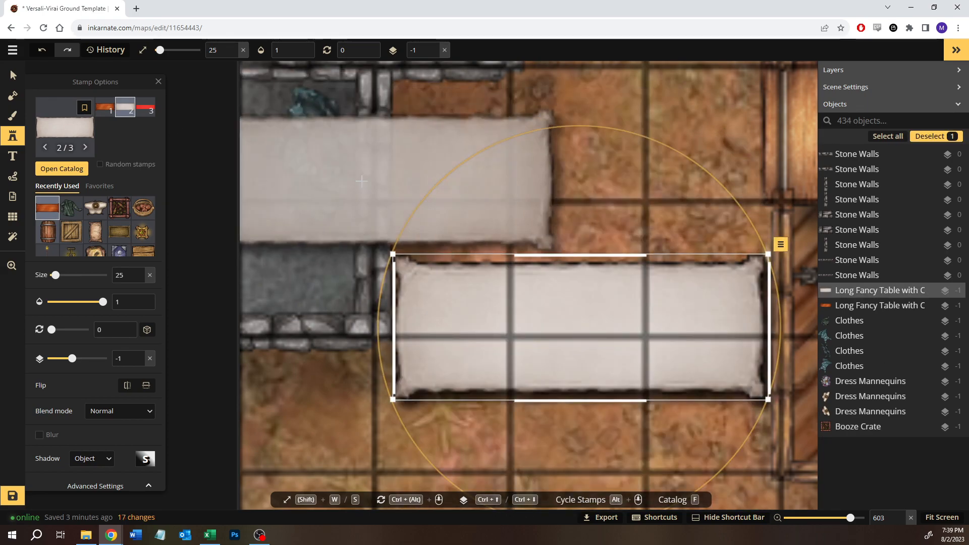
- Place a second white tablecloth, rotate it to 90 degrees, scale it to size 14 and fit it inside the outbuilding's small southern room
left_click(434, 157)
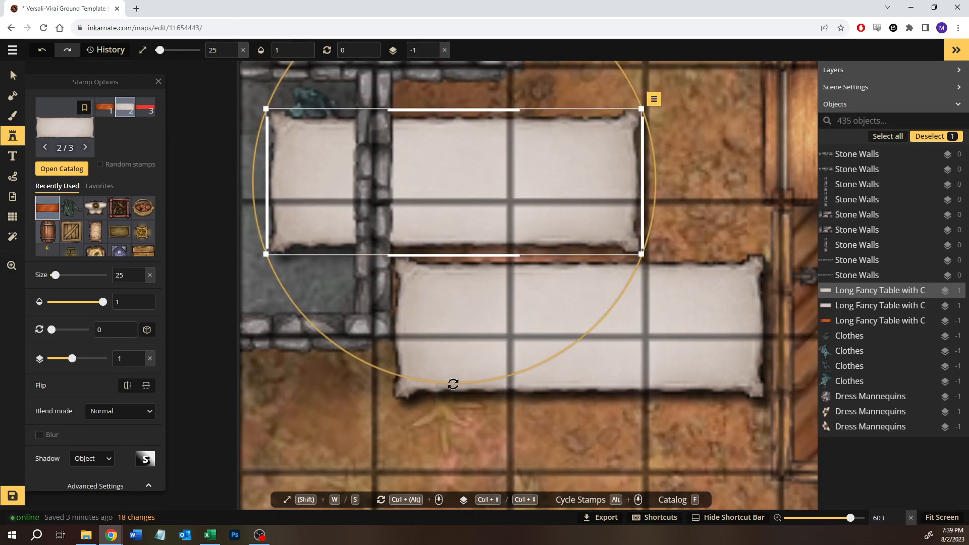
left_click_drag(453, 384, 263, 188)
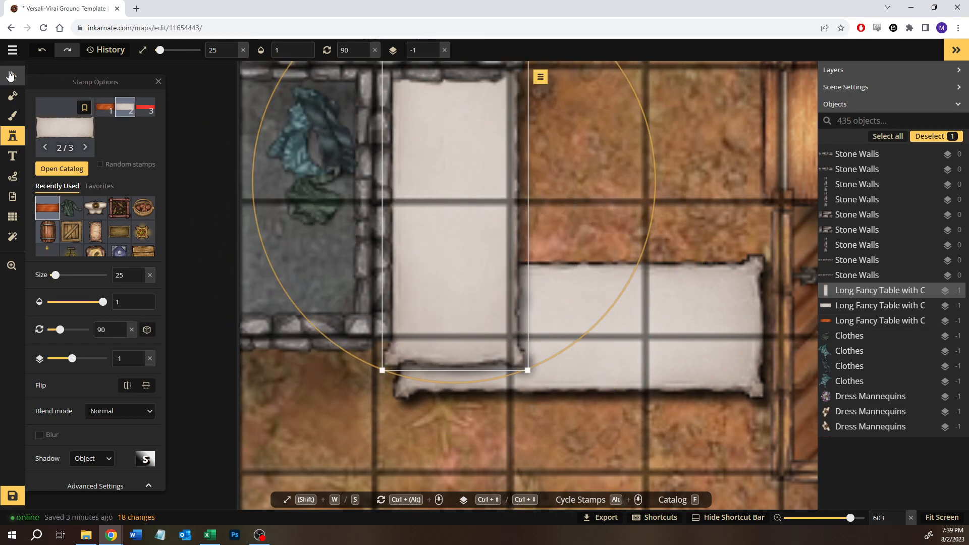
left_click(9, 75)
left_click_drag(527, 370, 414, 350)
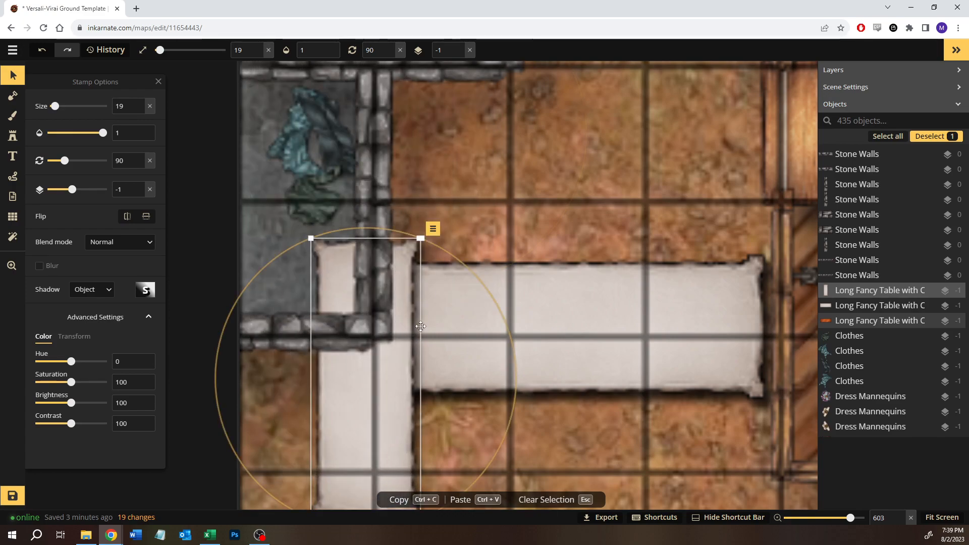
left_click_drag(421, 238, 398, 299)
left_click_drag(367, 406, 310, 207)
left_click_drag(341, 304, 339, 301)
left_click_drag(315, 228, 312, 226)
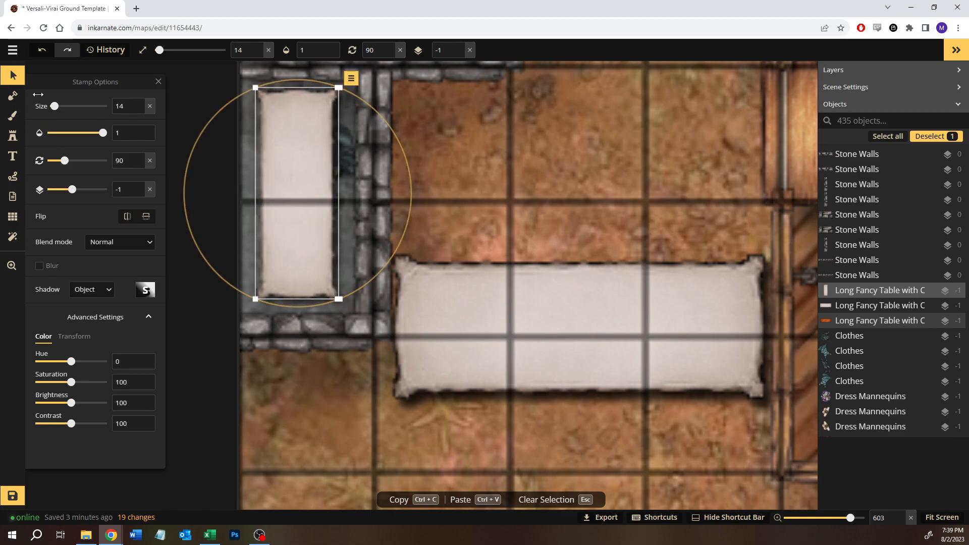
- Pull one Clothes stamp out from beside the small room's tablecloth and delete it
left_click(21, 76)
left_click(341, 151)
left_click_drag(341, 152, 514, 170)
key("Delete")
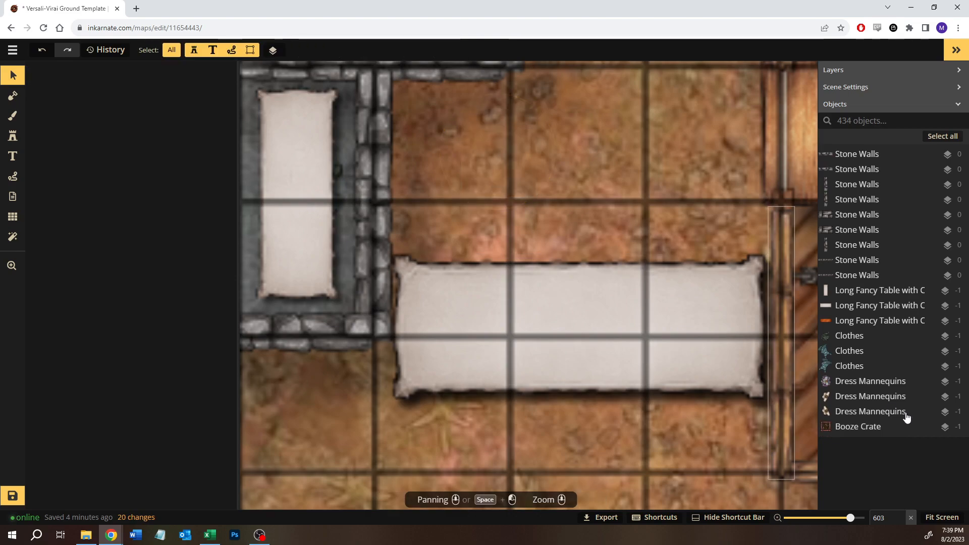
- Delete the three remaining Clothes stamps from the map's object list
left_click(864, 367)
key("Delete")
left_click(851, 351)
key("Delete")
left_click(846, 338)
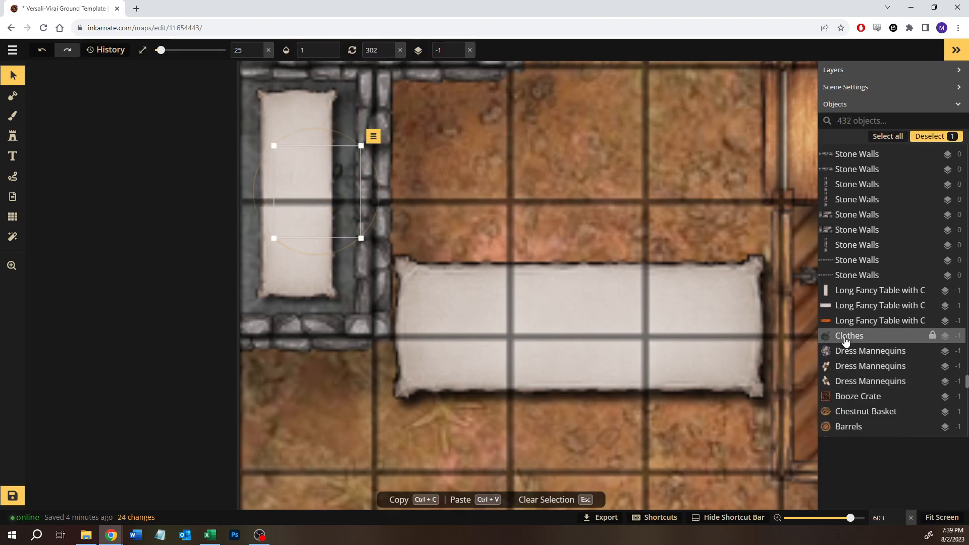
key("Delete")
- Delete the white tablecloth and wooden long table outside the outbuilding, plus the white tablecloth inside its small southern room
left_click(429, 302)
key("Delete")
key("Delete")
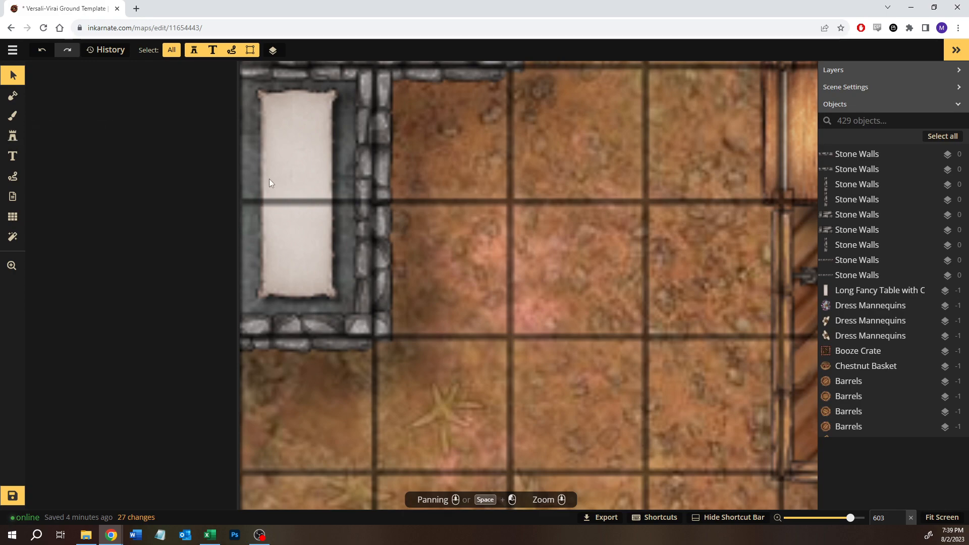
left_click(302, 177)
key("Delete")
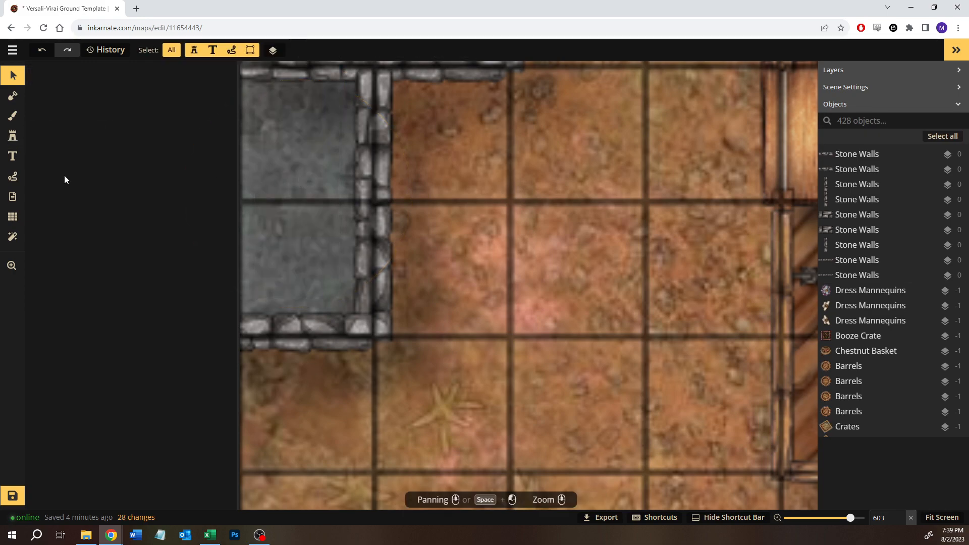
- Place the wooden long table, variant 1, inside the small southern room at size 14, rotation 90 and layer -1
left_click(11, 139)
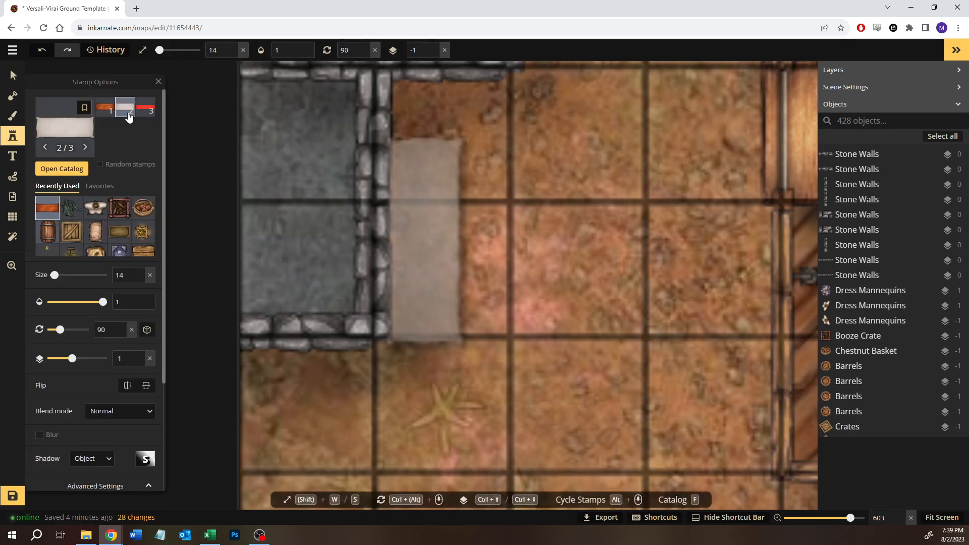
left_click(105, 108)
left_click(291, 196)
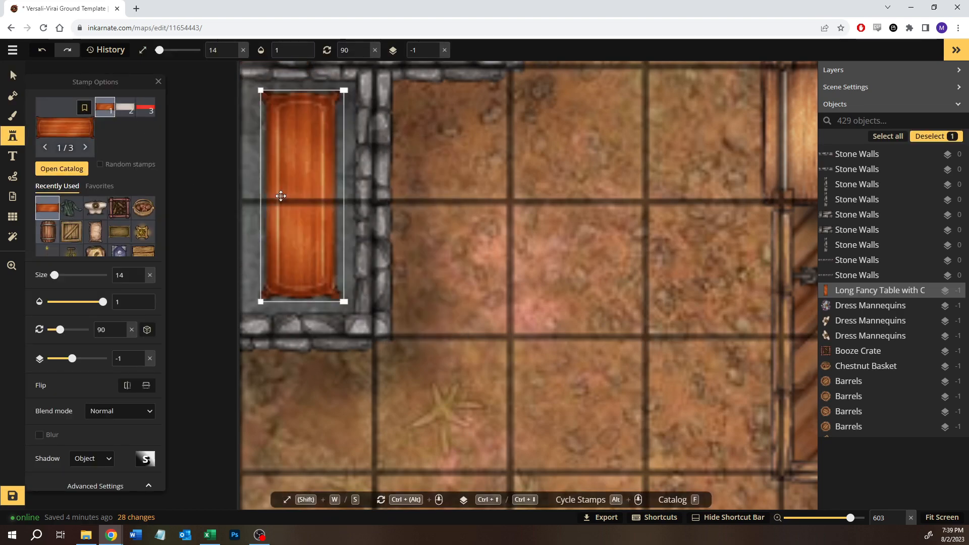
- Recolour the small room's wooden table with hue 10 and saturation 56
left_click(10, 76)
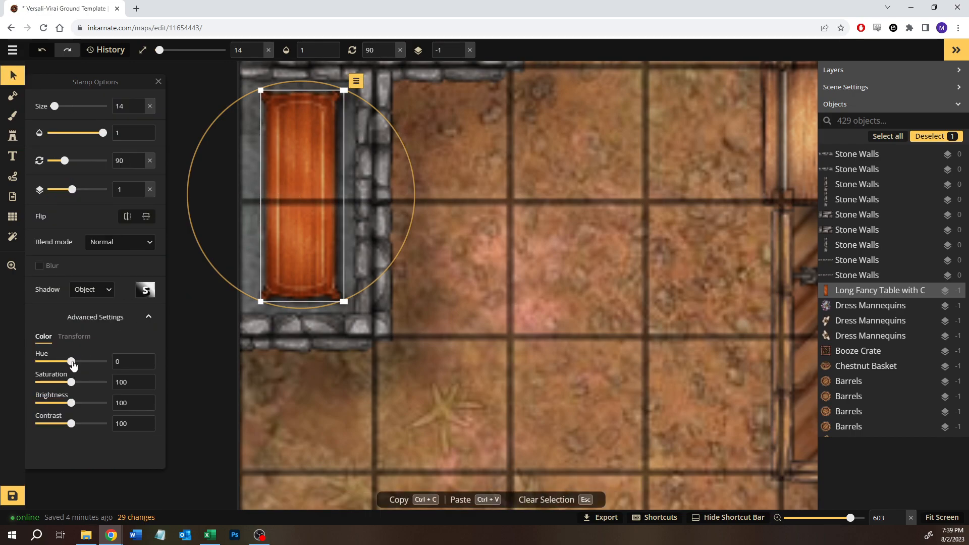
left_click_drag(71, 363, 67, 363)
left_click_drag(71, 382, 66, 382)
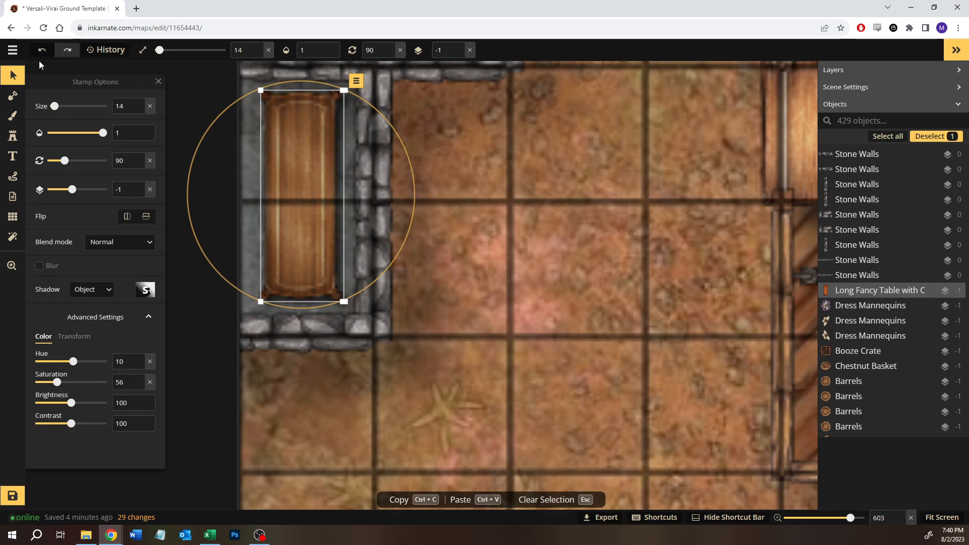
left_click(478, 205)
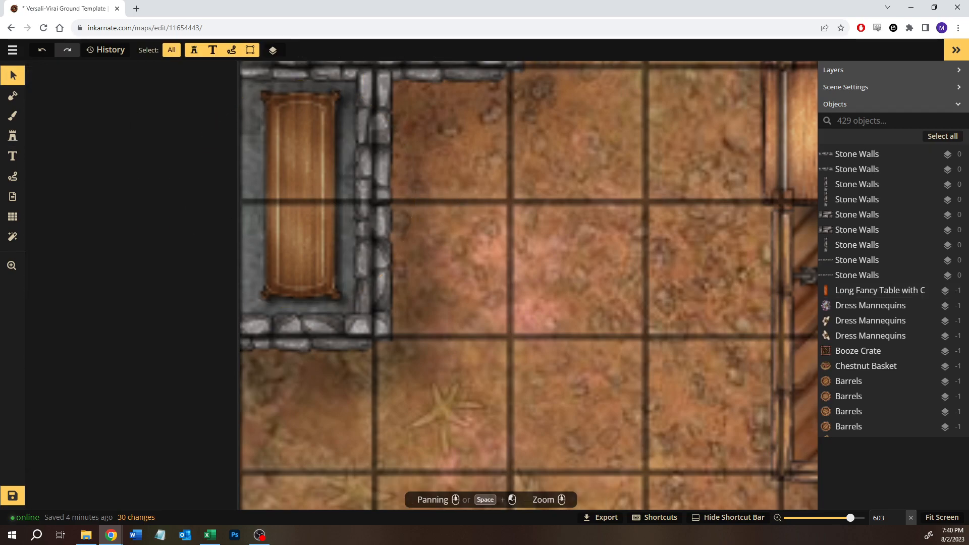
- Place the teal dress from the Clothes stamps, variant 2, on the upper part of the wooden table at size 20
left_click(7, 134)
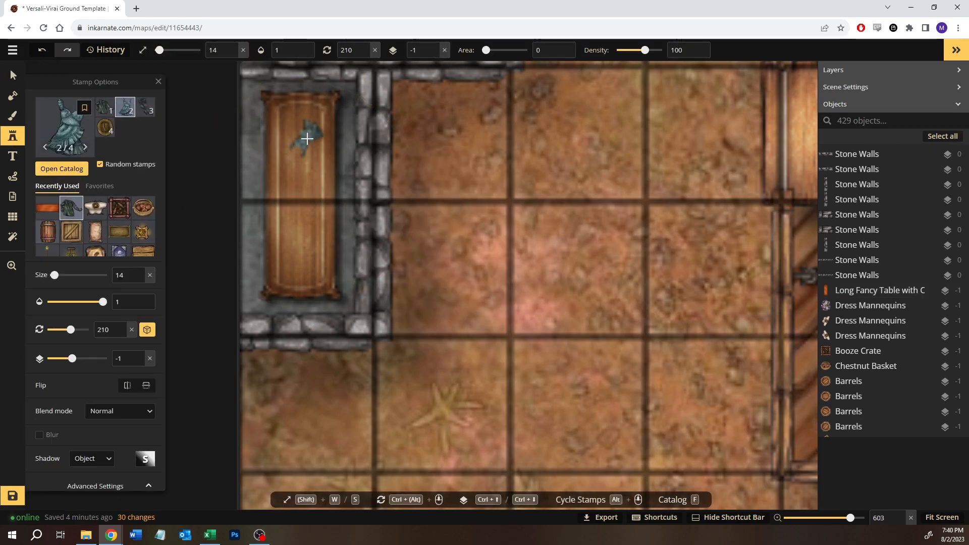
key("w")
key("w")
key("w")
key("w")
key("w")
key("w")
key("w")
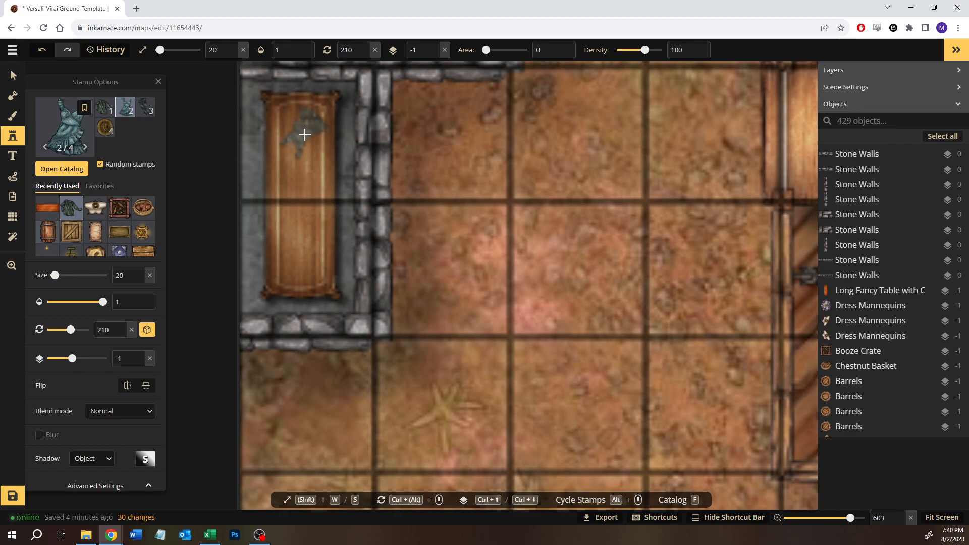
left_click(304, 135)
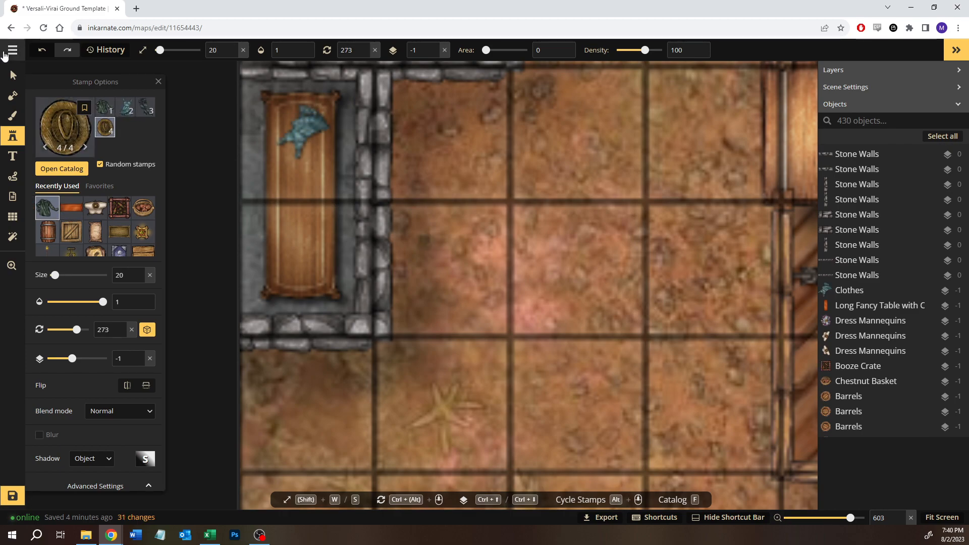
- Rotate the teal dress to 75 degrees and move it to the northern end of the wooden table
left_click(12, 76)
left_click_drag(296, 93, 225, 219)
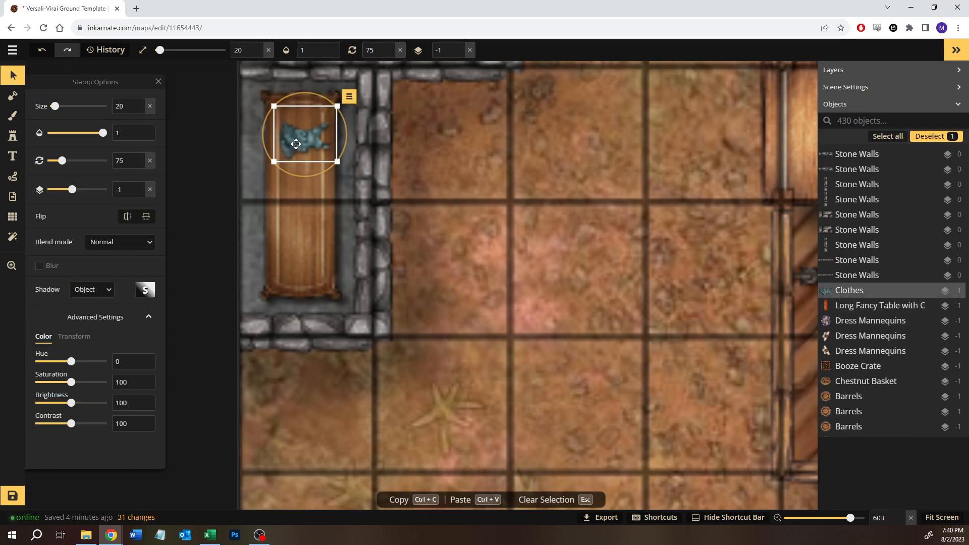
left_click_drag(295, 145, 287, 129)
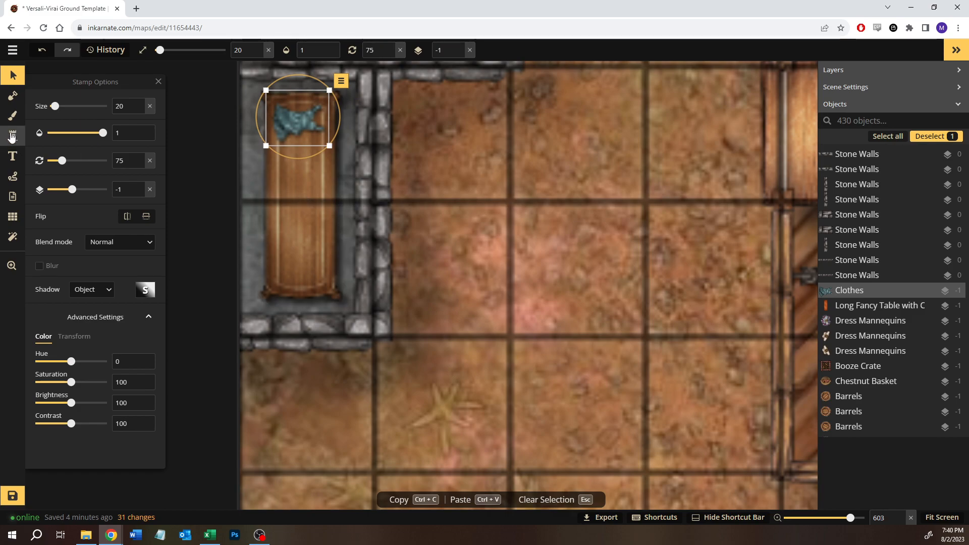
- Place the green coat, variant 1, and the dark trousers, variant 3, below the teal dress at size 20 and rotation 75
left_click(12, 135)
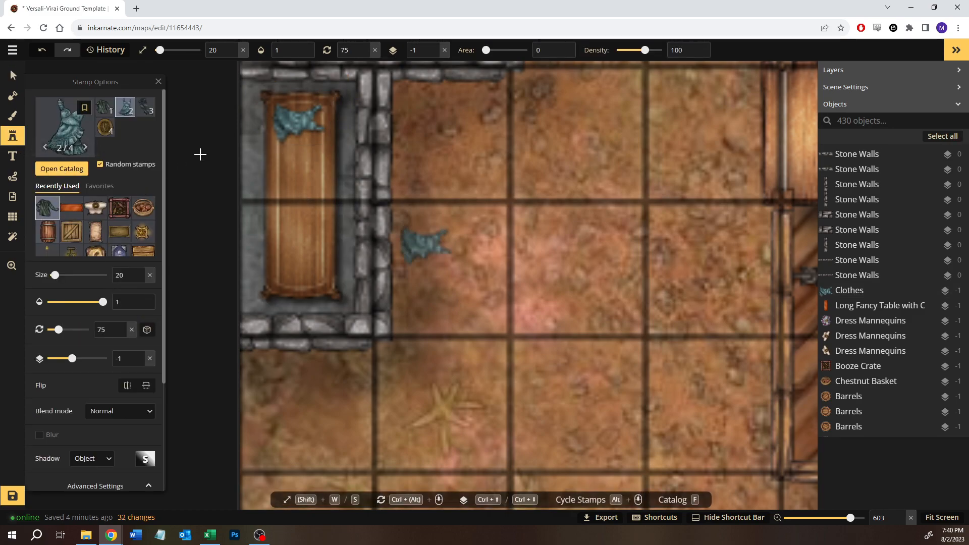
left_click(106, 107)
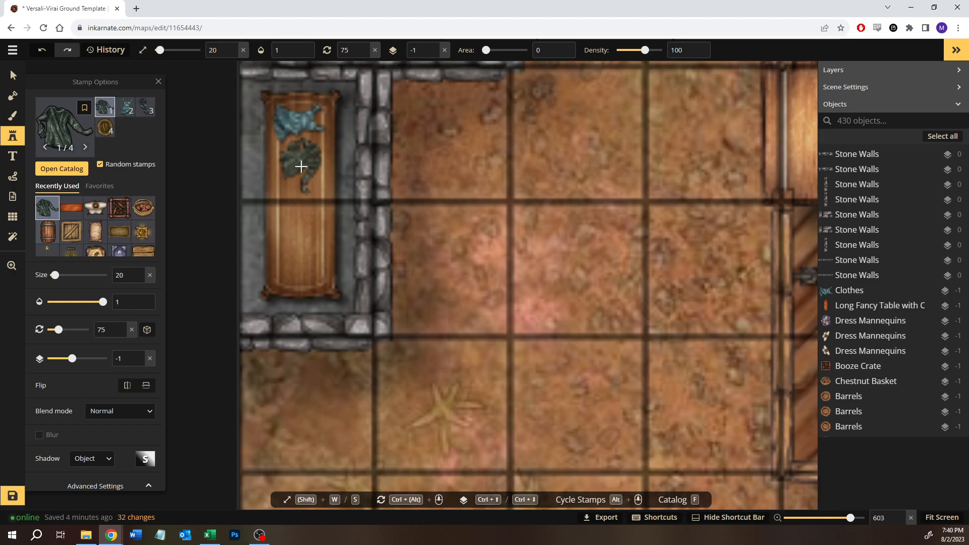
left_click(302, 167)
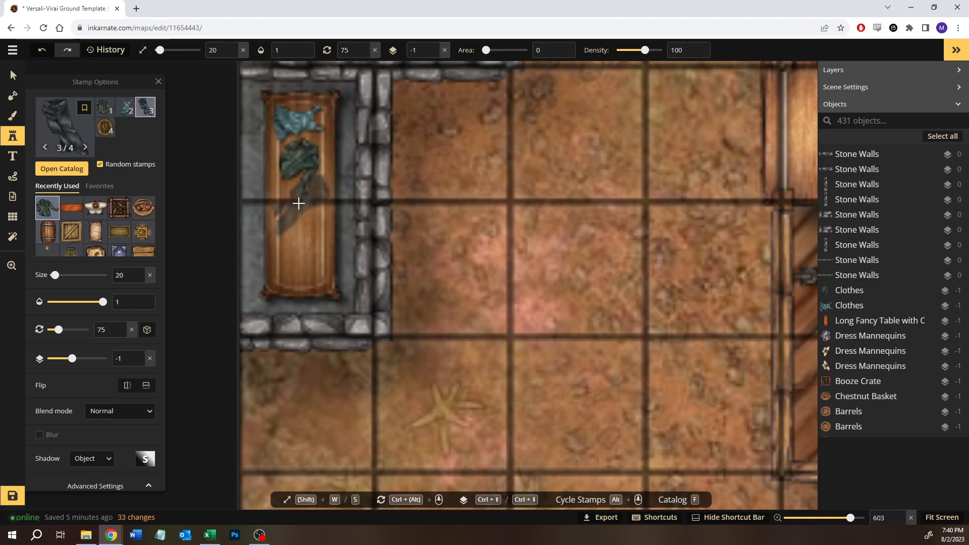
left_click(301, 201)
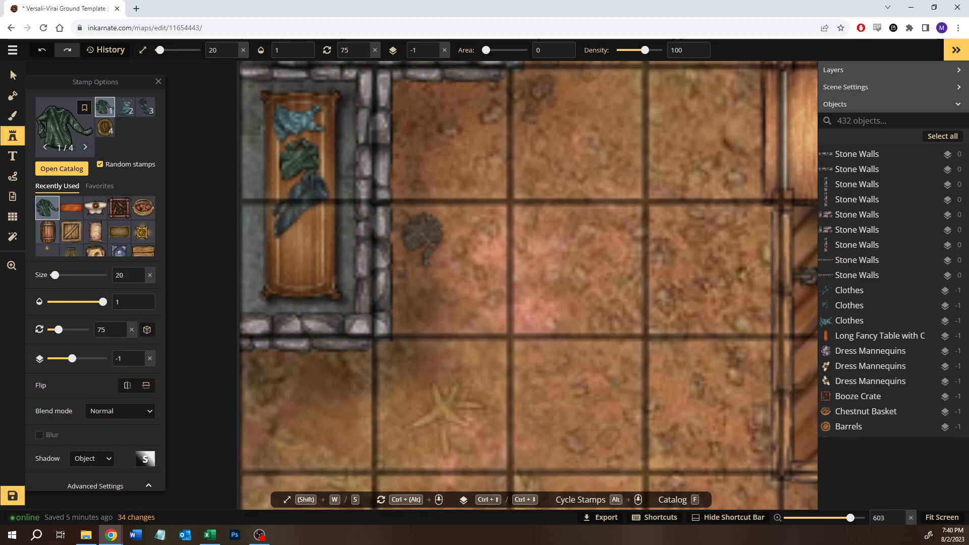
- Rotate the dark trousers to 105 degrees and shift them slightly up towards the green coat
left_click(13, 75)
left_click(277, 161)
left_click_drag(330, 159, 364, 166)
left_click_drag(311, 199, 312, 194)
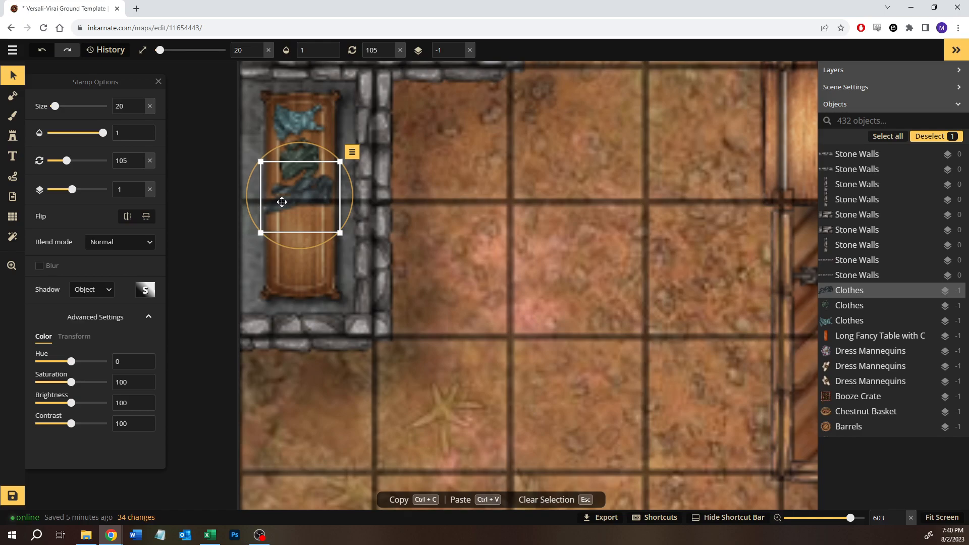
- Place a second teal dress, variant 2, below the trousers on the table at size 20 and rotation 105, and select it
left_click(13, 136)
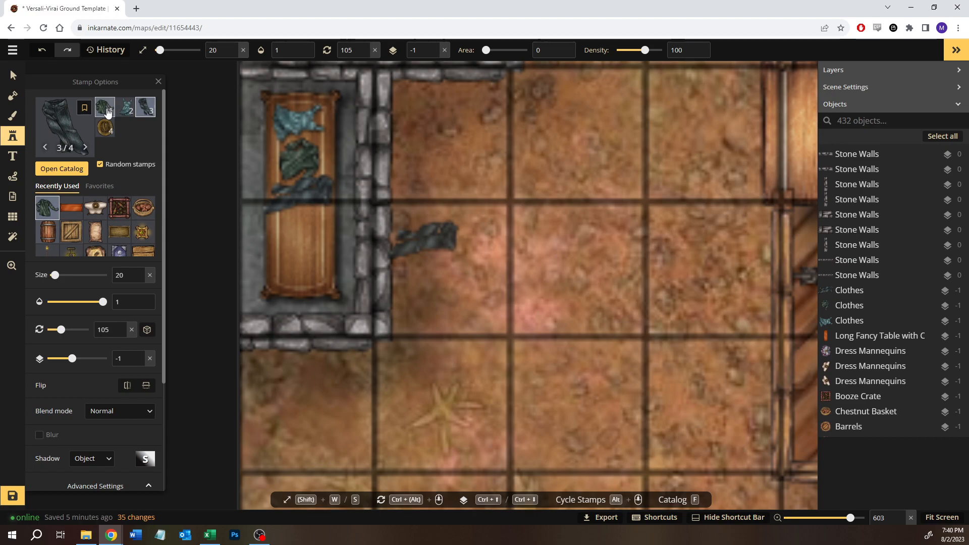
left_click(126, 108)
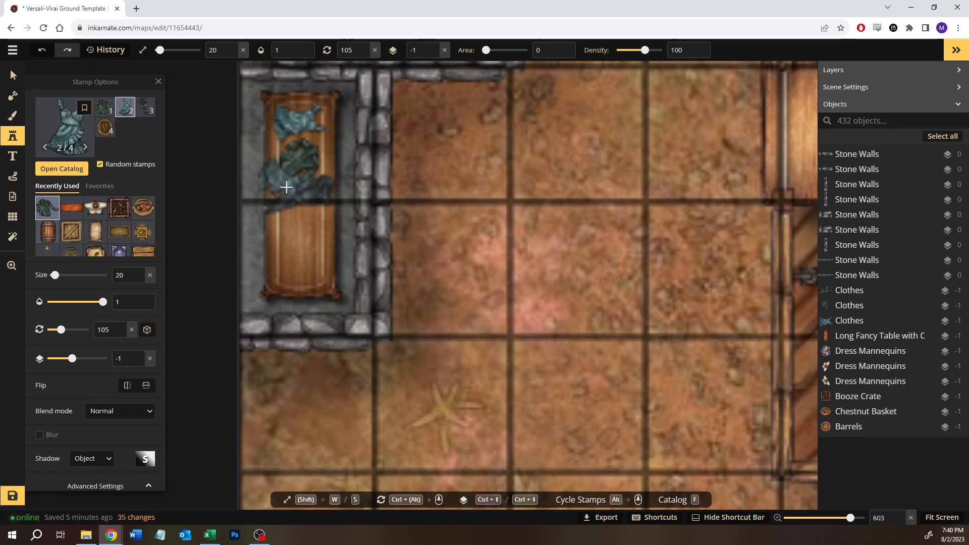
left_click(303, 219)
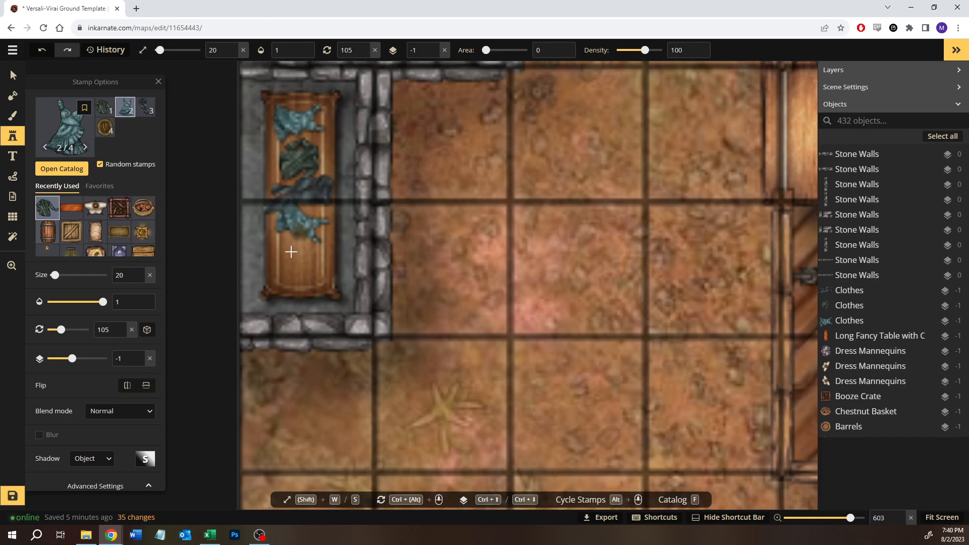
left_click(11, 71)
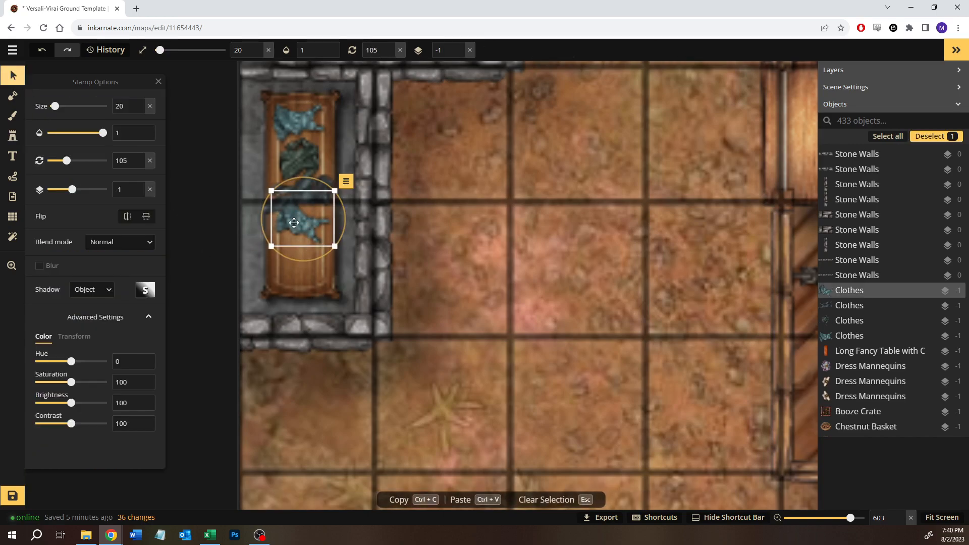
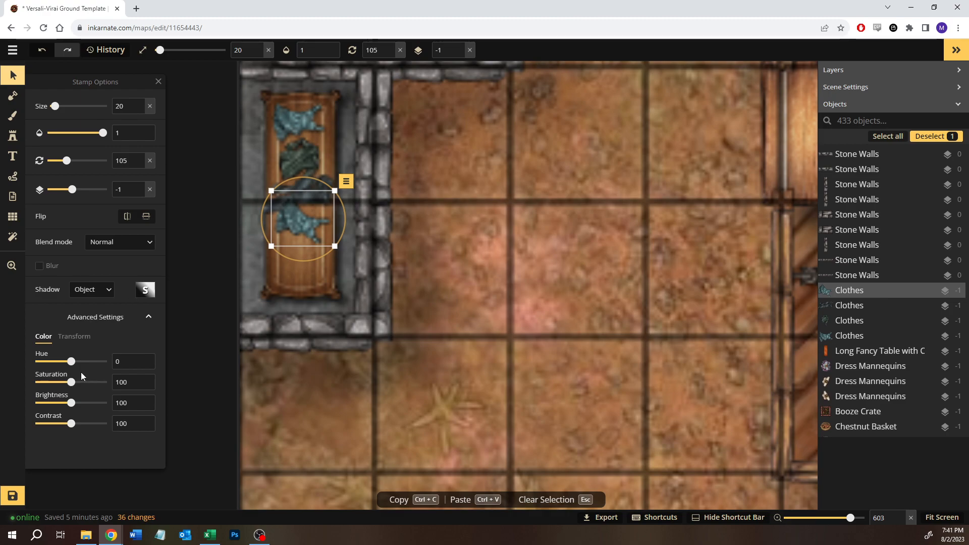
- Recolour the selected teal dress with hue 131 and saturation 119, and place the dark trousers, variant 3, below it at size 20 and rotation 105
left_click_drag(71, 361, 98, 367)
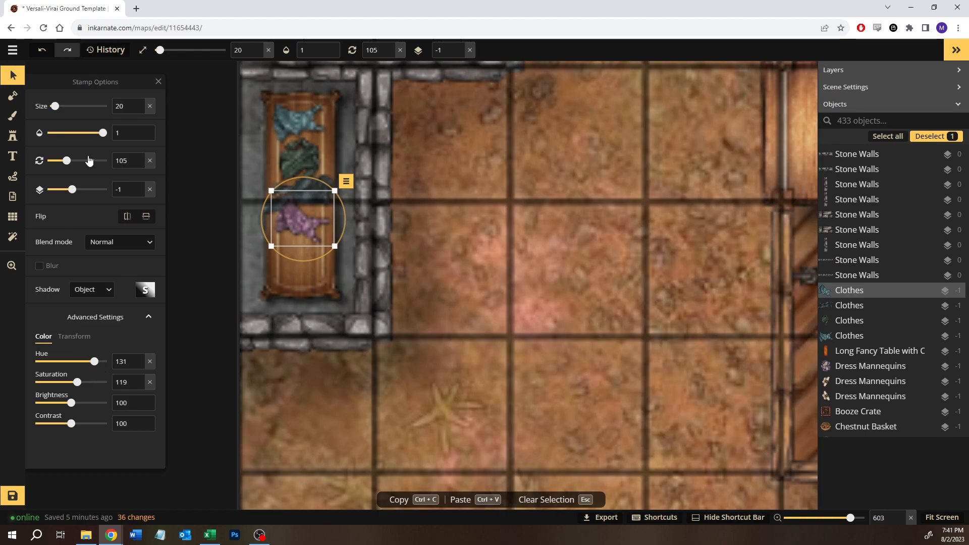
left_click(14, 144)
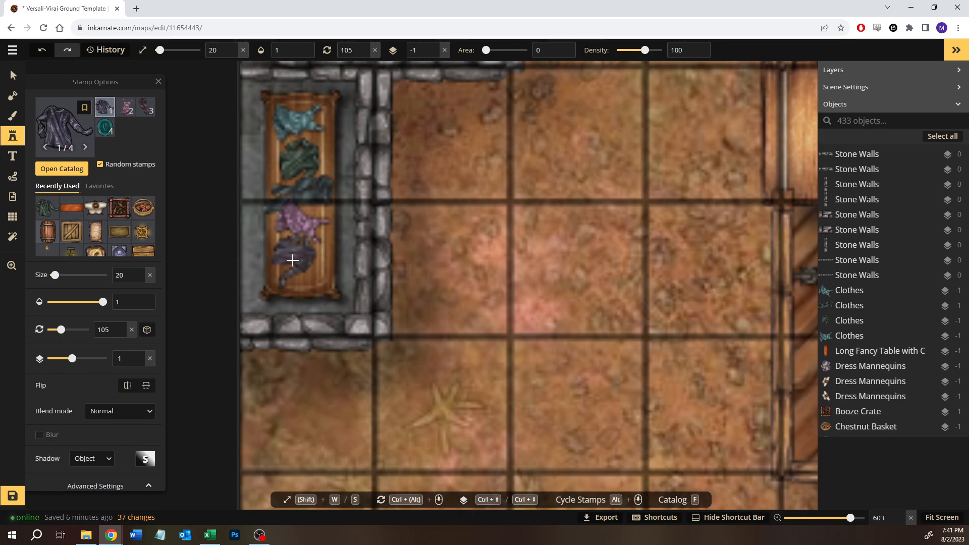
left_click(150, 111)
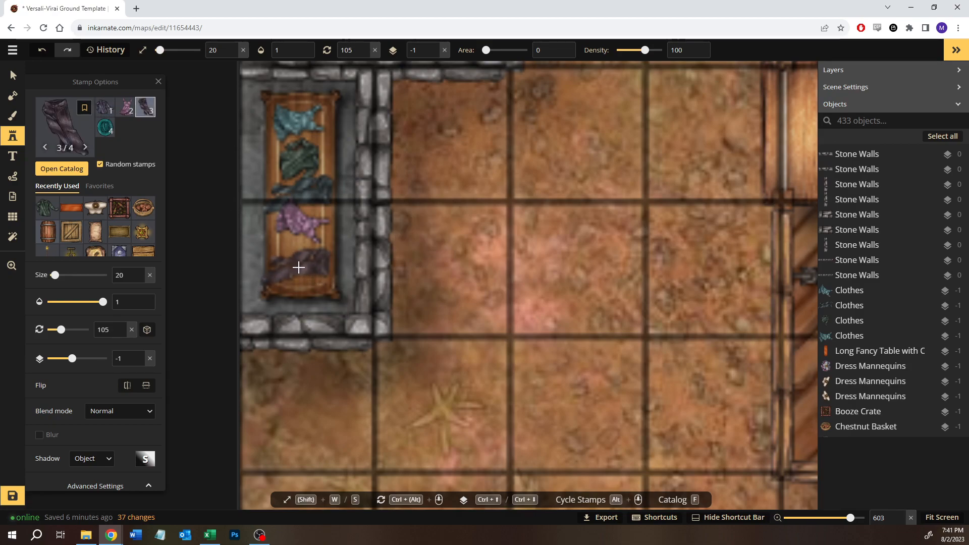
left_click(299, 267)
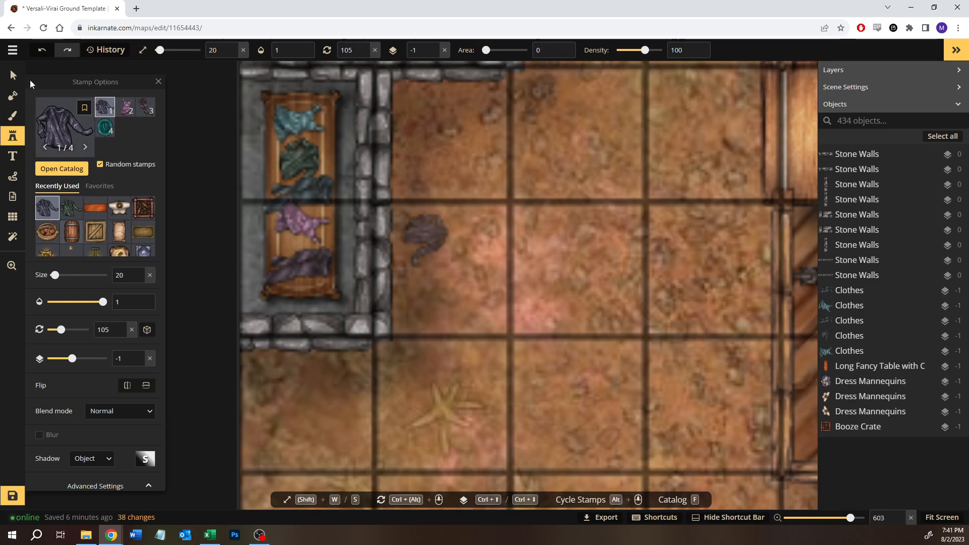
- Rotate the southernmost trousers on the table to 141 degrees and recolour them with hue -158 and saturation 141
left_click(15, 76)
left_click(302, 265)
left_click_drag(353, 220, 351, 235)
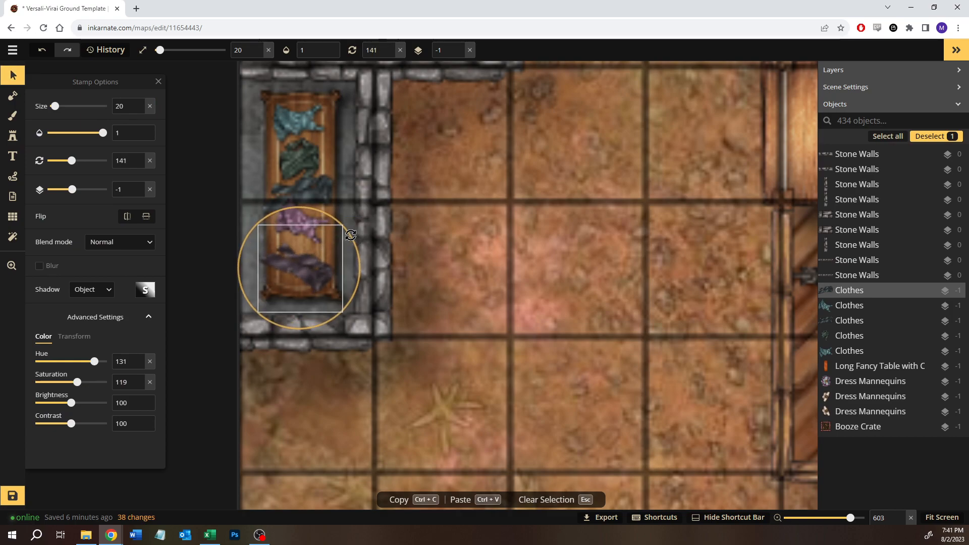
left_click(315, 280)
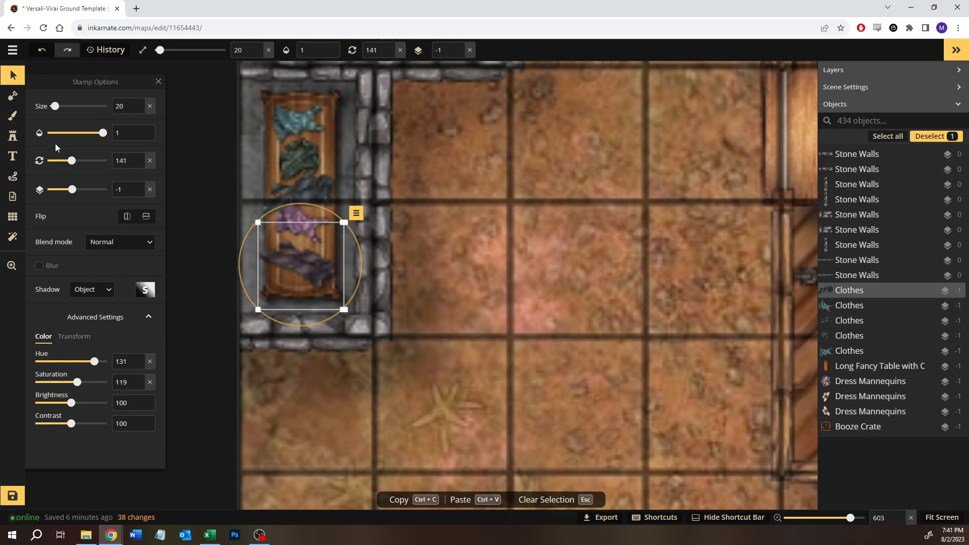
left_click_drag(94, 367, 70, 369)
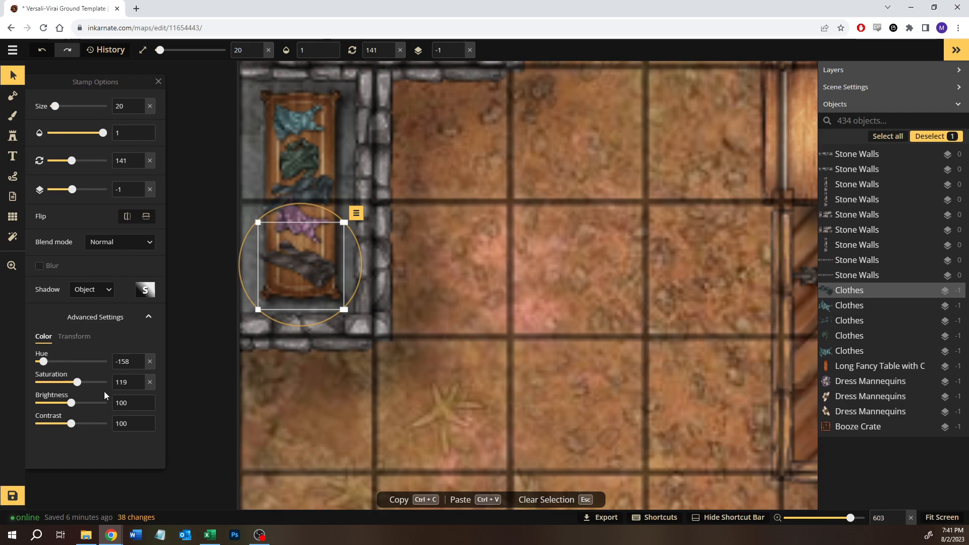
left_click_drag(73, 385, 84, 385)
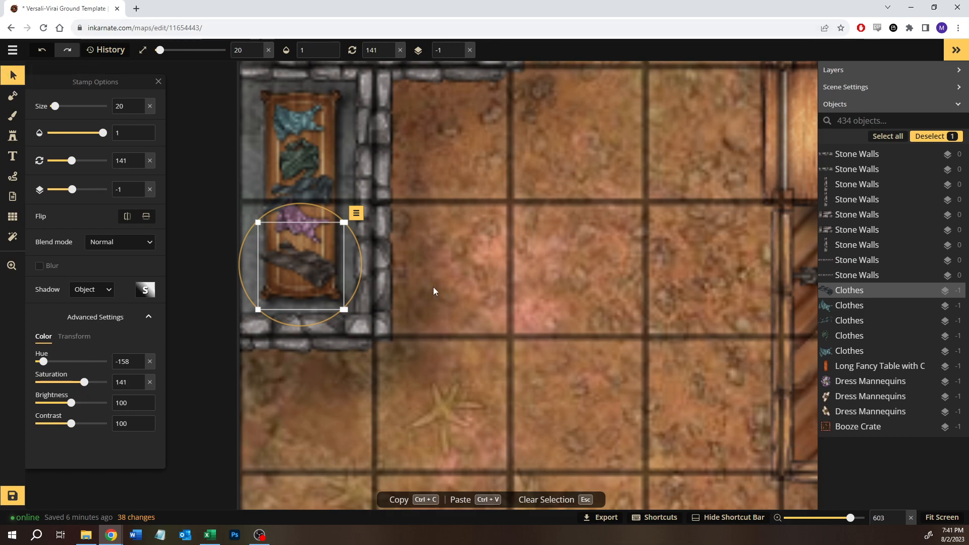
left_click(418, 277)
- Look over the southern half of the map, from the western clothing shop to the eastern stone storeroom and back
scroll(408, 277, "down", 6)
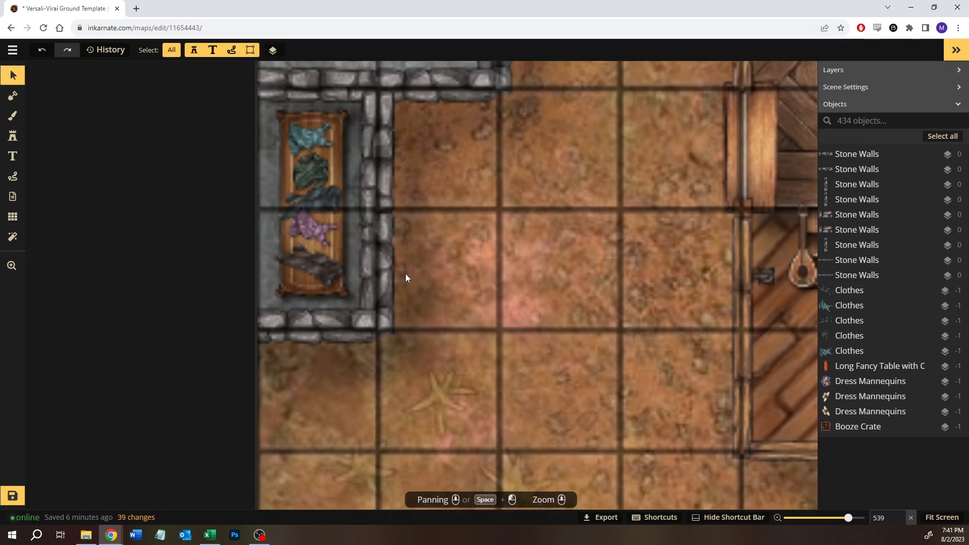
scroll(405, 277, "down", 1)
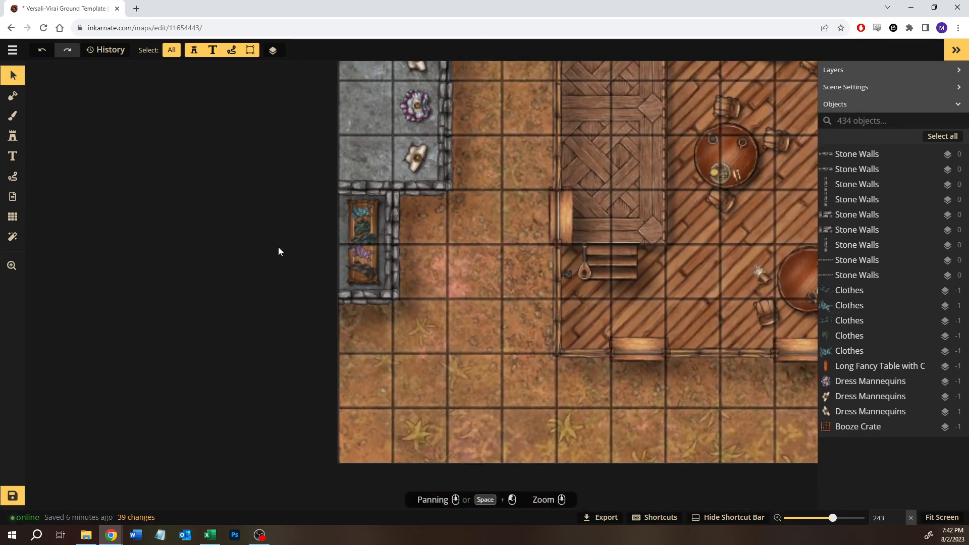
left_click_drag(459, 304, 275, 301)
scroll(413, 311, "down", 1)
scroll(413, 312, "down", 5)
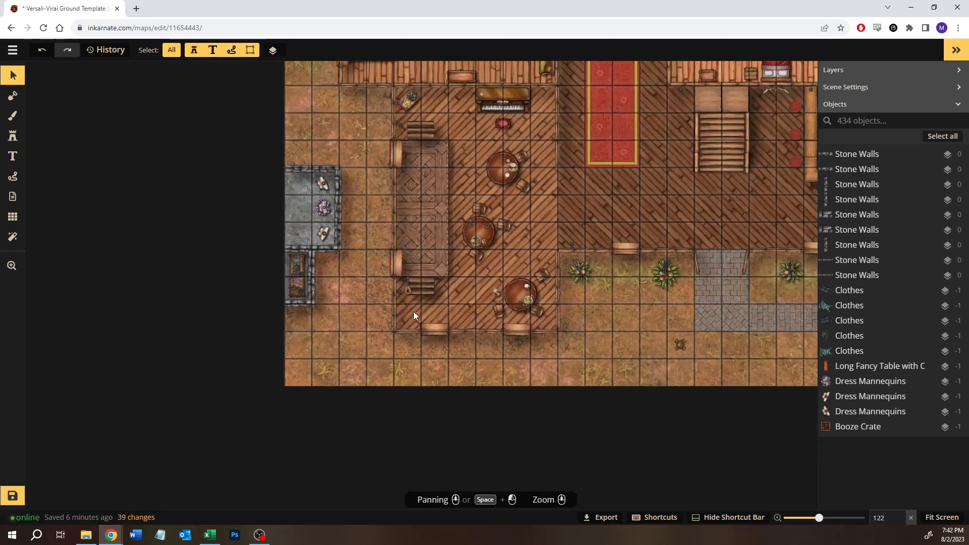
left_click_drag(625, 305, 269, 312)
scroll(665, 268, "down", 1)
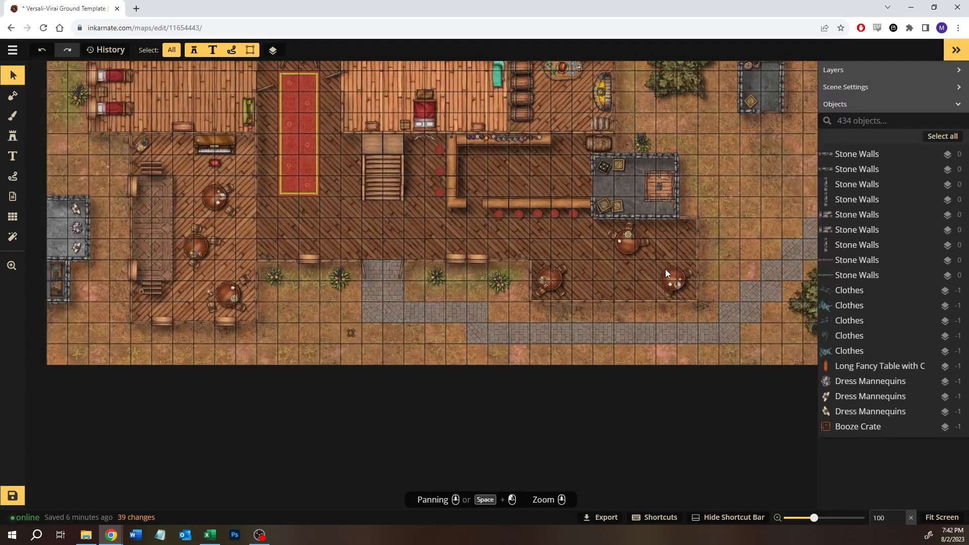
left_click_drag(748, 203, 739, 181)
left_click_drag(83, 295, 211, 298)
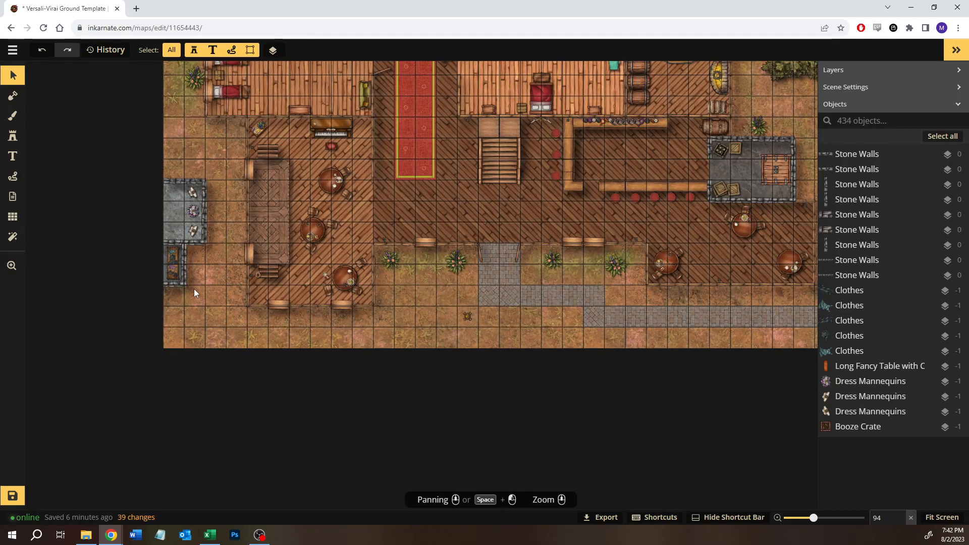
- Widen the clothing shop's southern room by one grid square, moving its east and south stone walls eastward
scroll(193, 290, "up", 5)
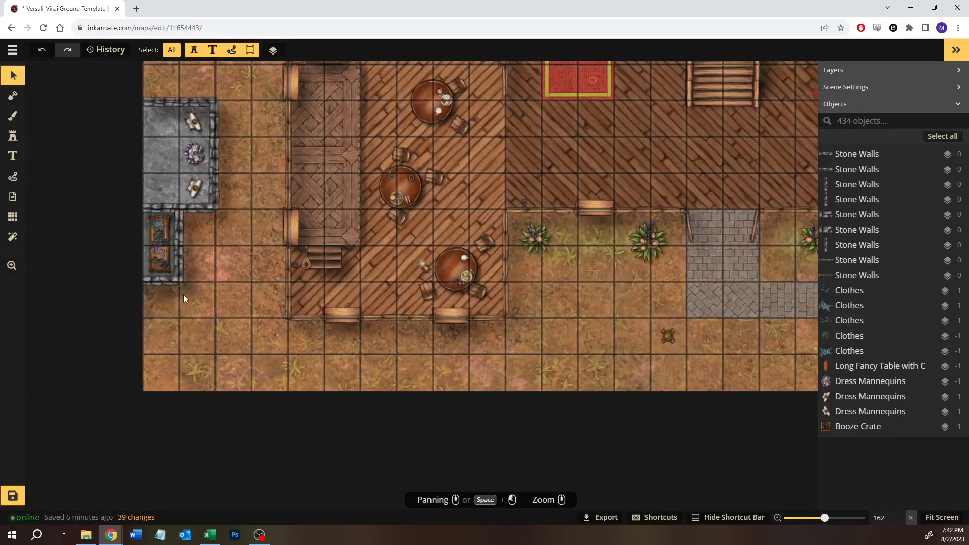
left_click(179, 243)
left_click_drag(180, 244, 216, 242)
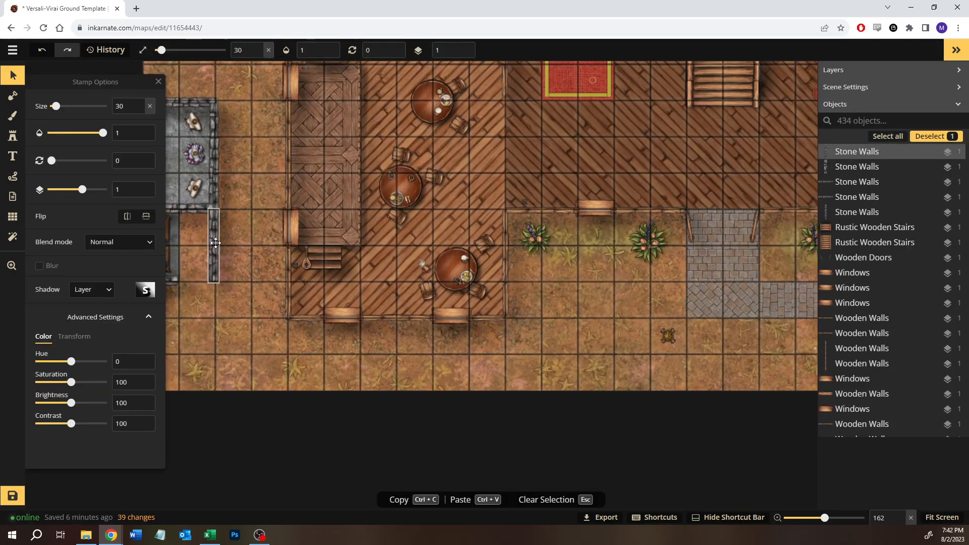
left_click_drag(220, 311, 202, 279)
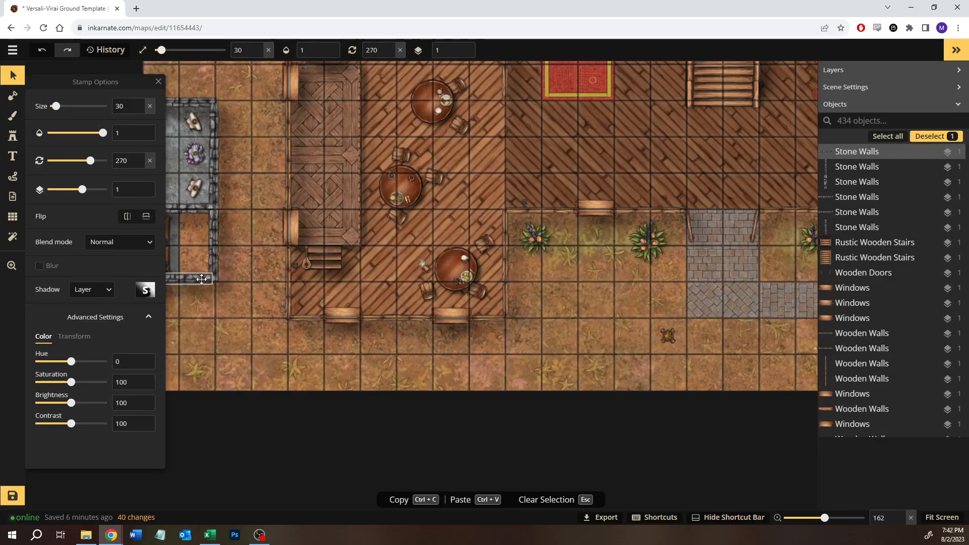
left_click(232, 356)
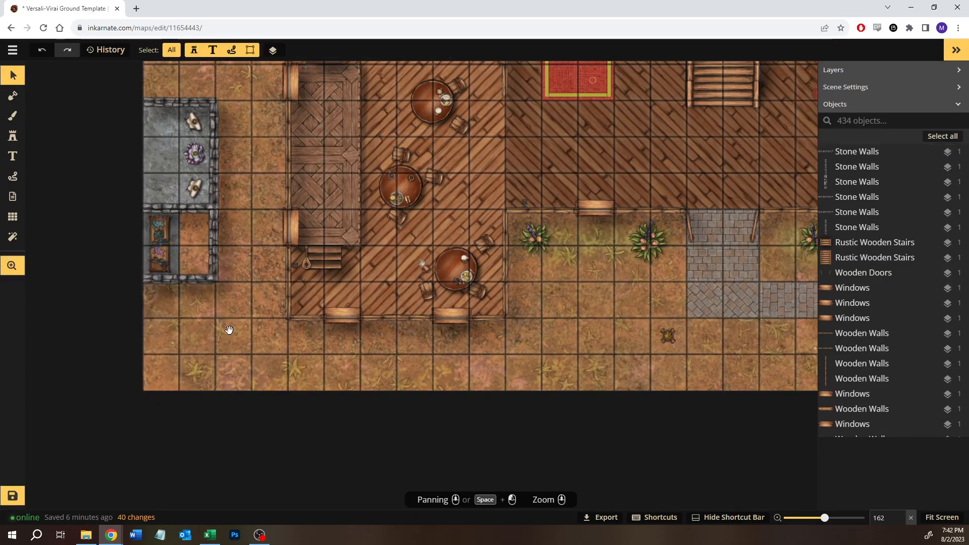
- Set the brush to the dark grey stone texture on the Top layer and dab it once on the southern room's bare floor
left_click_drag(227, 329, 281, 320)
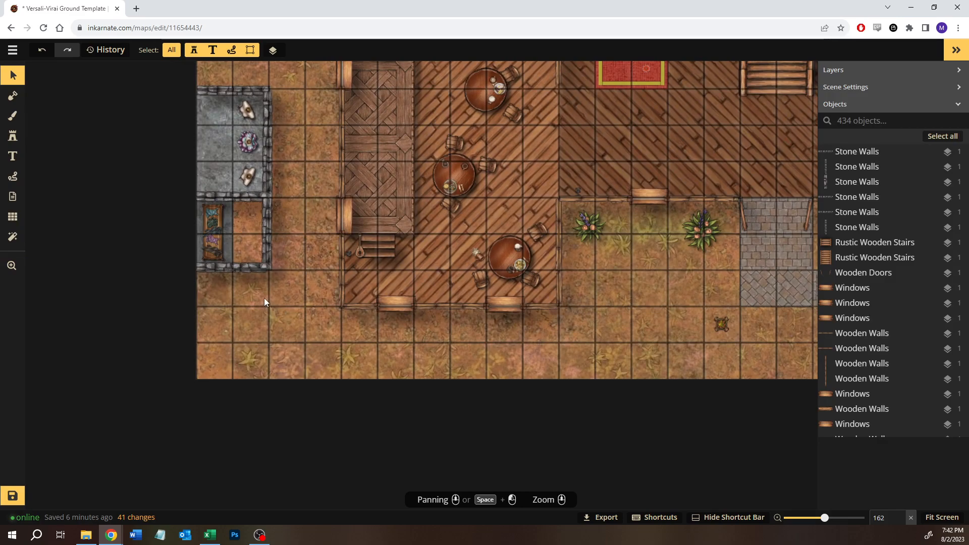
scroll(295, 204, "down", 4)
left_click_drag(293, 161, 318, 205)
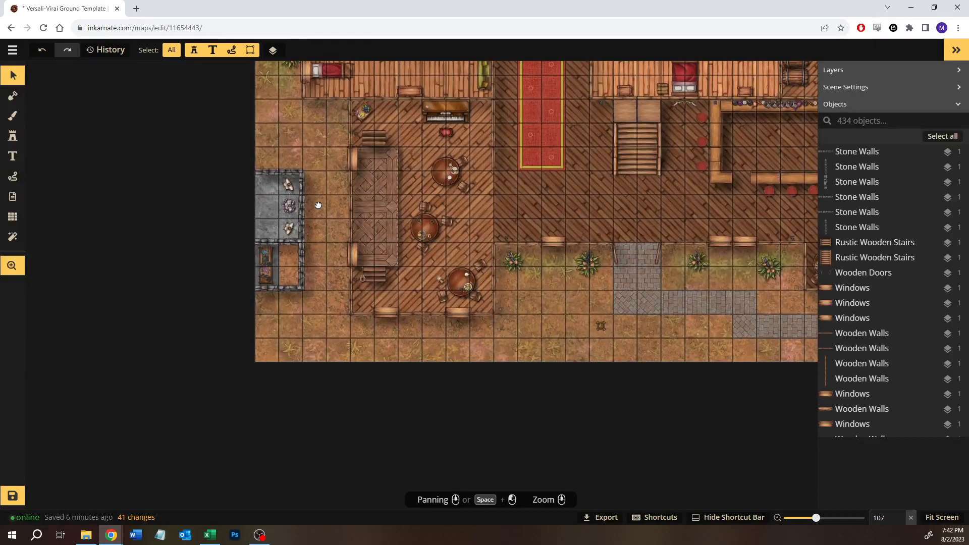
left_click_drag(268, 130, 245, 365)
key("Escape")
left_click_drag(291, 135, 293, 177)
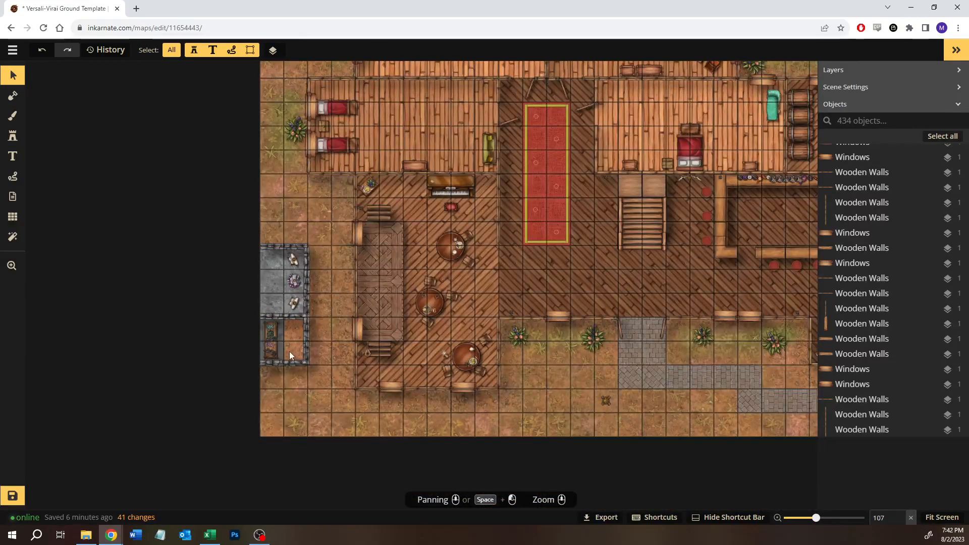
left_click(13, 116)
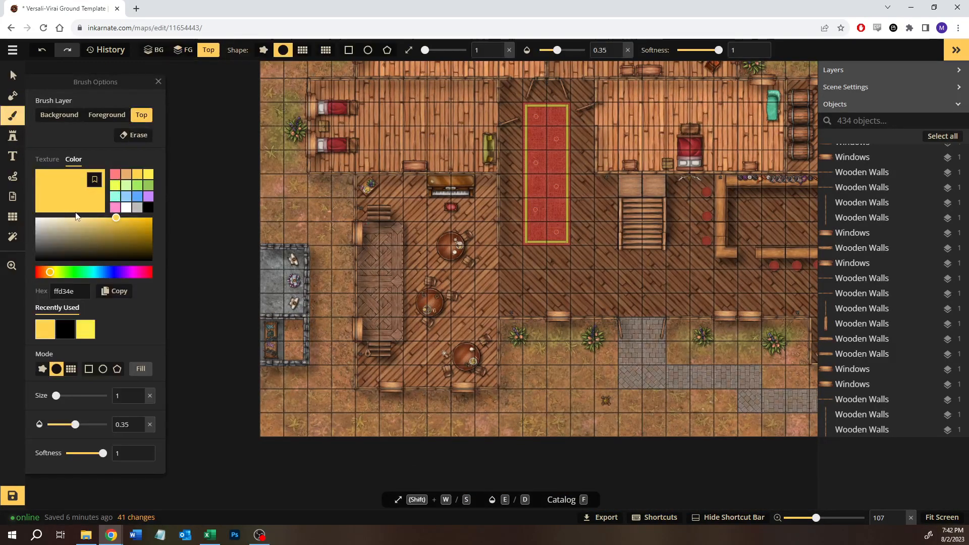
left_click(47, 159)
left_click(139, 286)
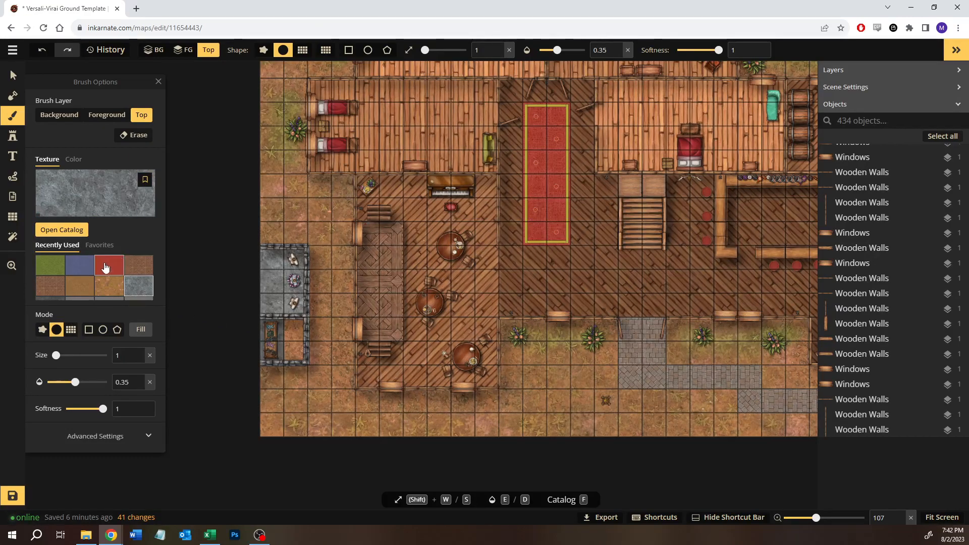
scroll(83, 283, "down", 1)
left_click(50, 290)
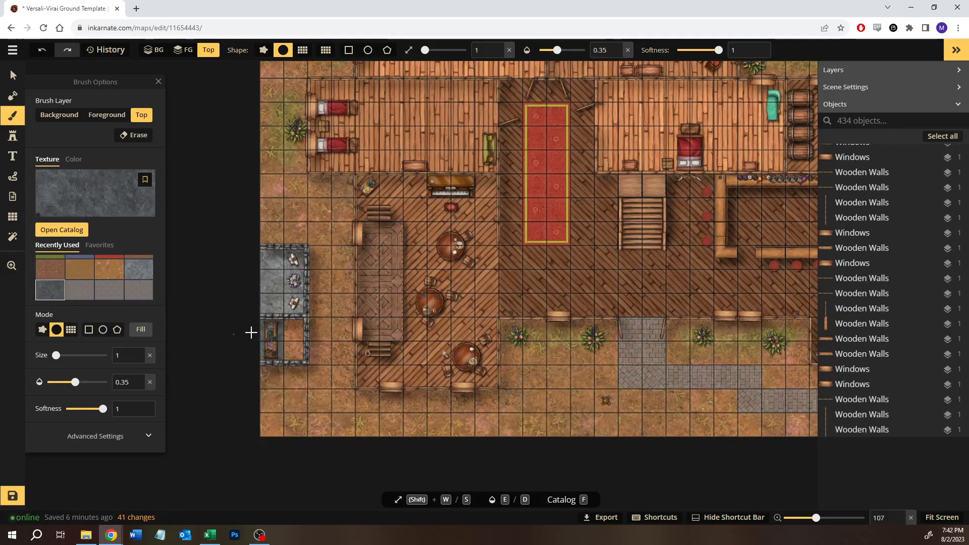
left_click(301, 351)
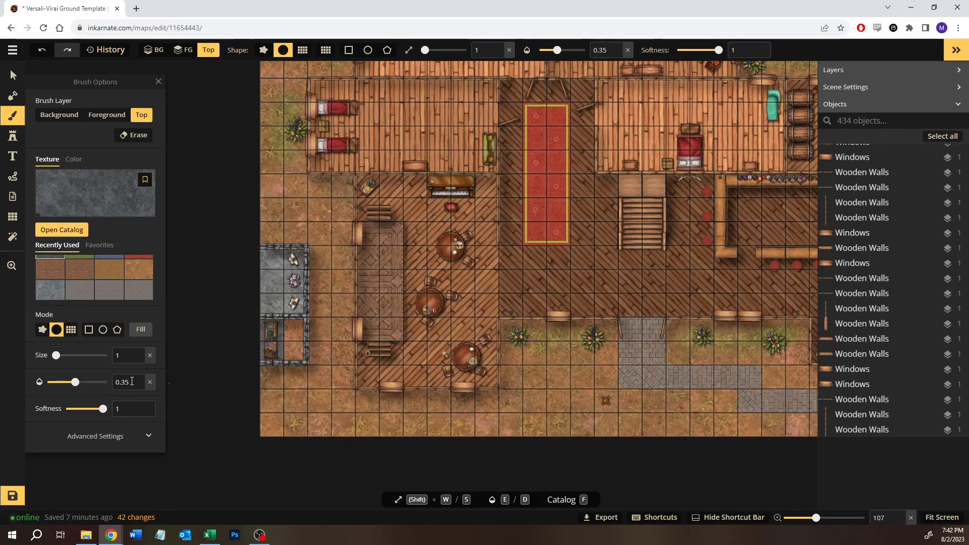
- Try filling the southern room's bare one-by-two-square floor with a stone-textured rectangle at 0.35 opacity on the Top layer, and undo the fill
left_click(88, 329)
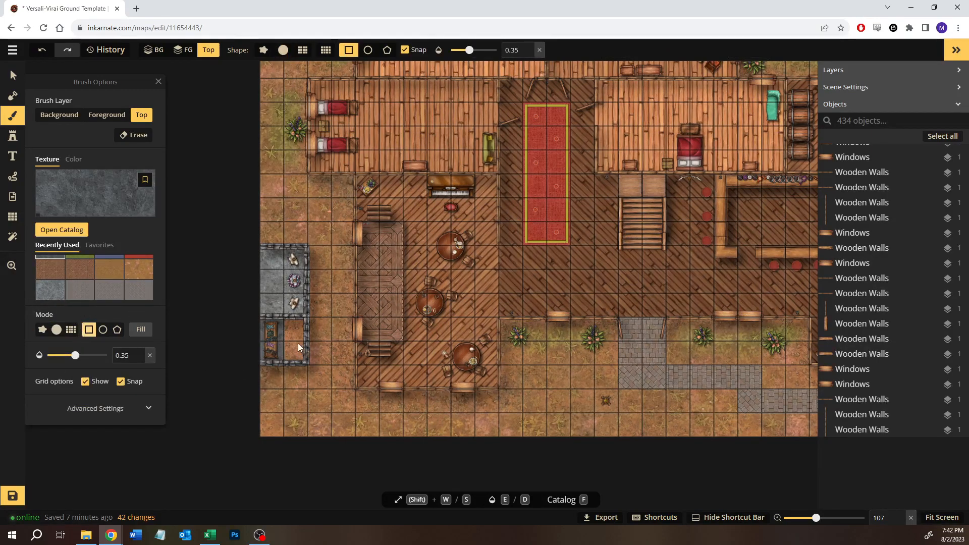
left_click_drag(297, 345, 302, 356)
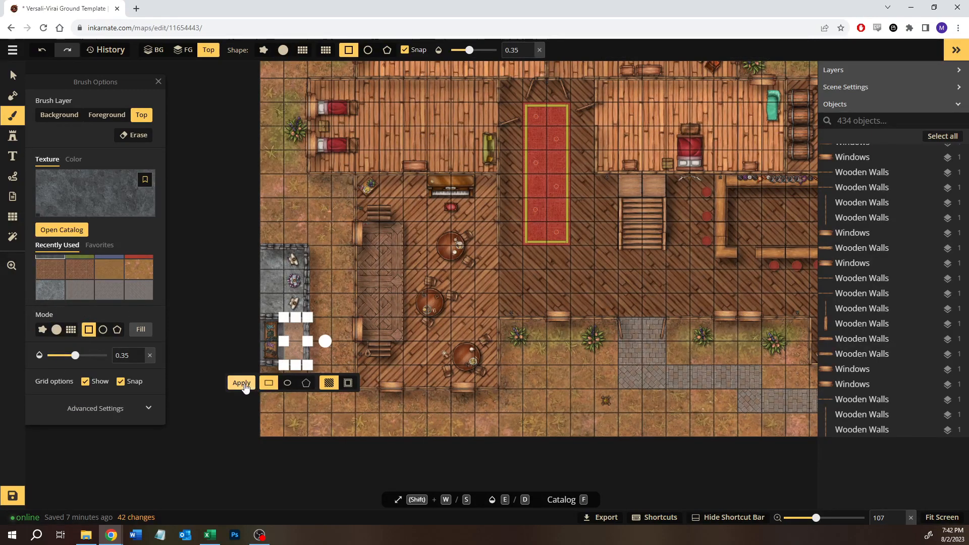
left_click(241, 382)
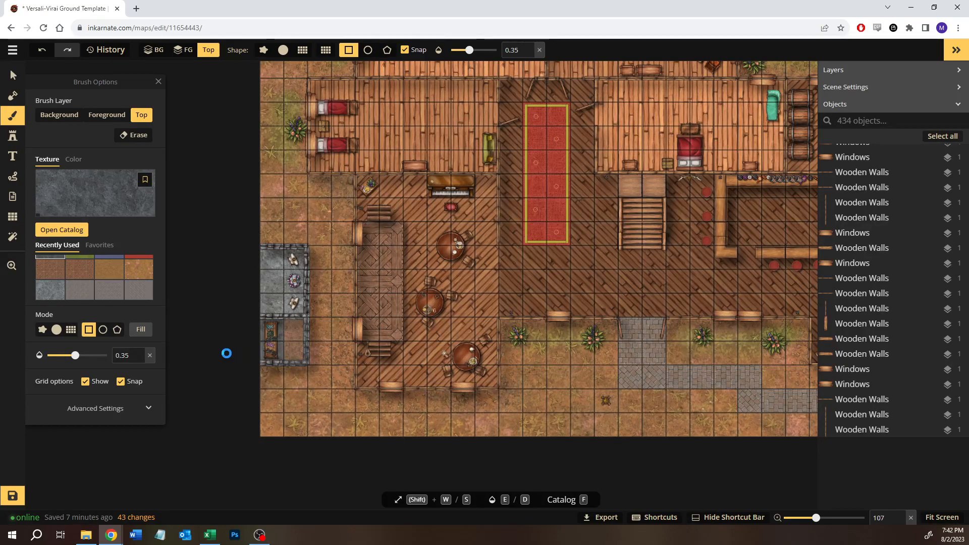
key("ctrl+z")
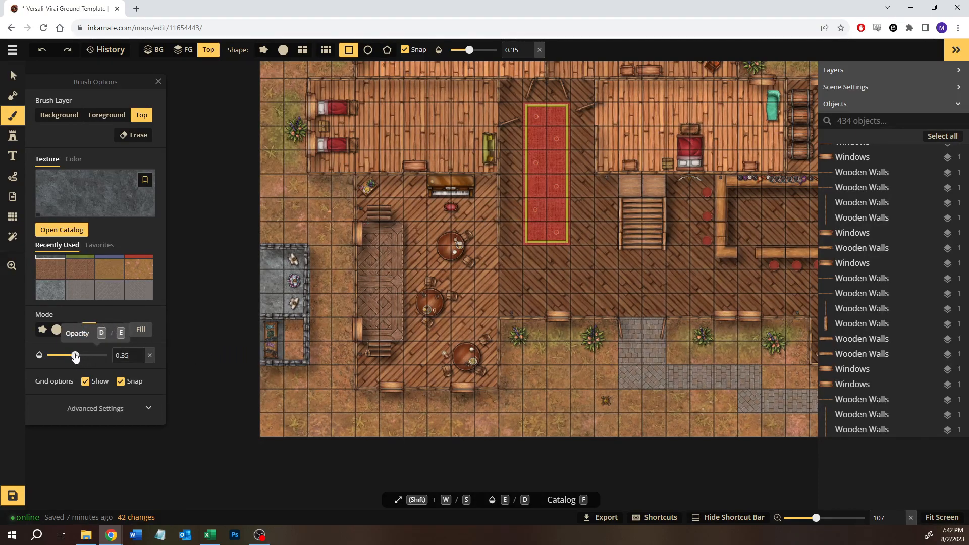
- Try the rectangular stone fill on the bare floor at opacity 1 on the Top layer, and undo it
left_click_drag(75, 355, 204, 360)
left_click_drag(301, 330, 309, 356)
left_click(247, 385)
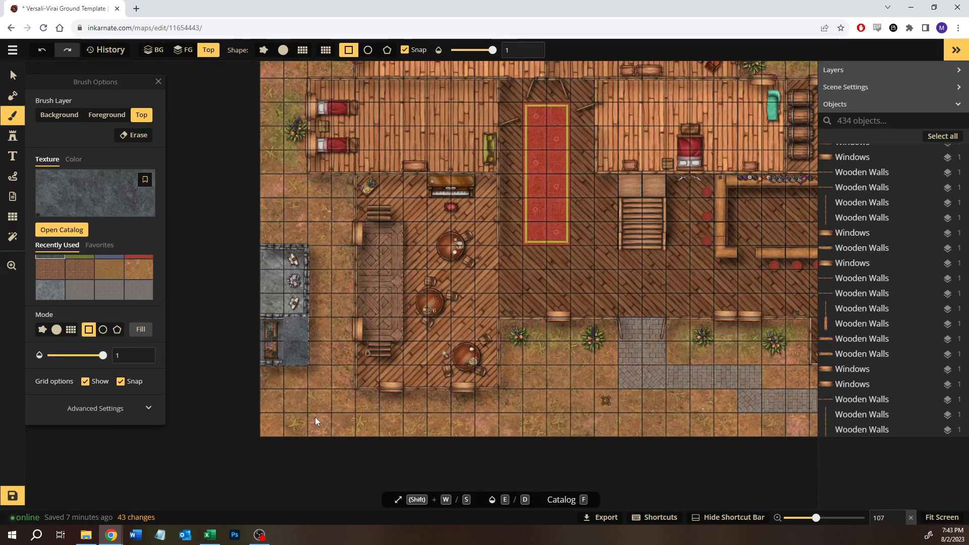
key("ctrl+z")
- Apply the one-by-two-square stone fill to the southern room's bare floor on the Foreground layer at opacity 1
left_click_drag(282, 316, 305, 353)
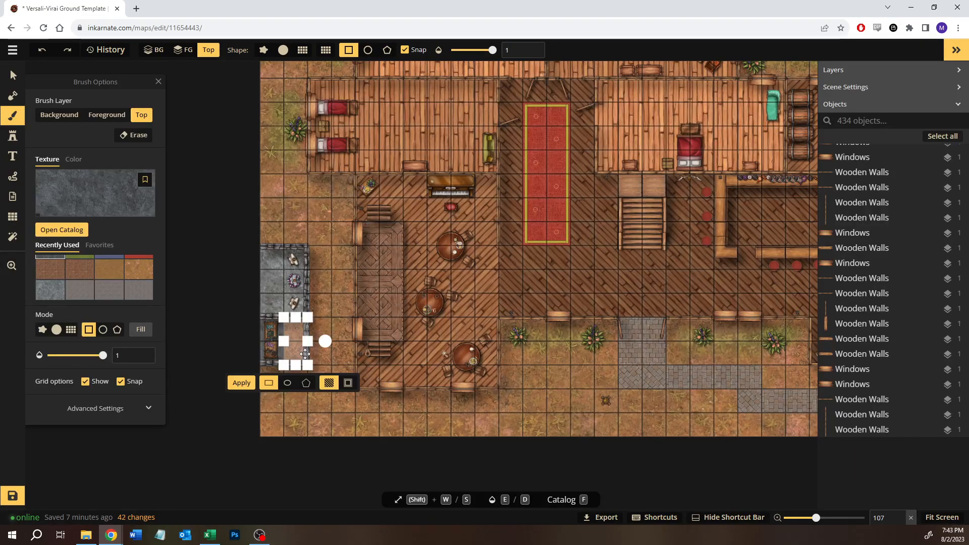
left_click(106, 115)
left_click(244, 384)
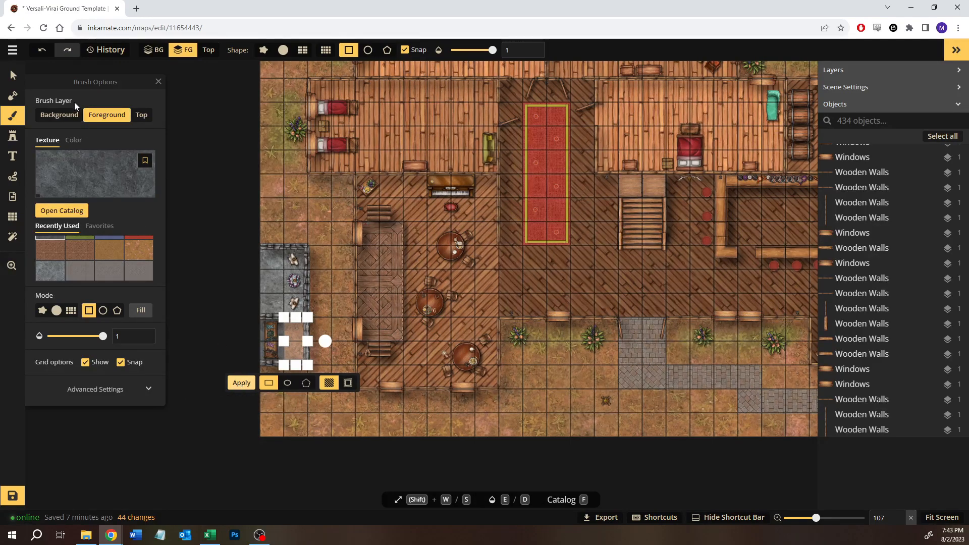
- Try the same stone fill on the Background layer at opacity 1, compare it with the neighbouring floor, and undo it
left_click(59, 115)
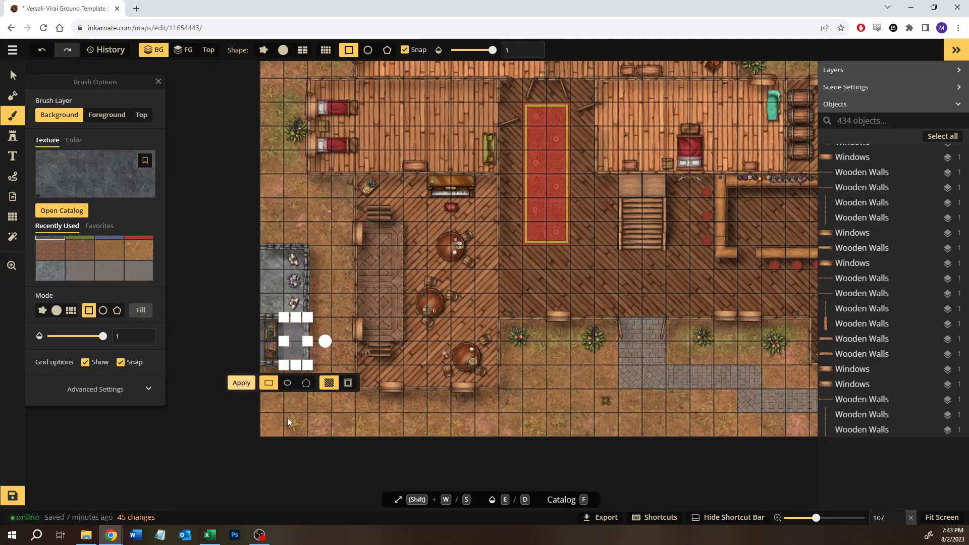
left_click(244, 382)
scroll(302, 356, "up", 10)
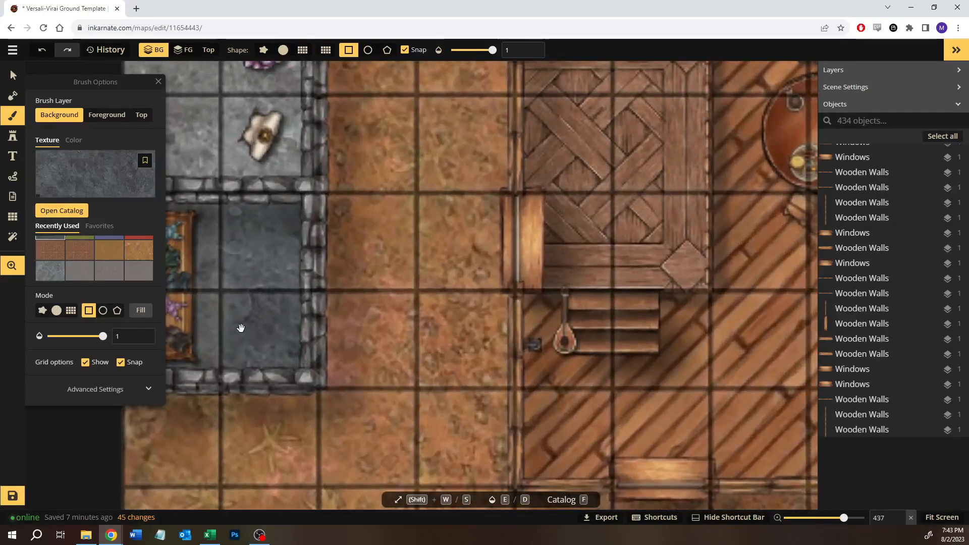
left_click_drag(241, 328, 335, 328)
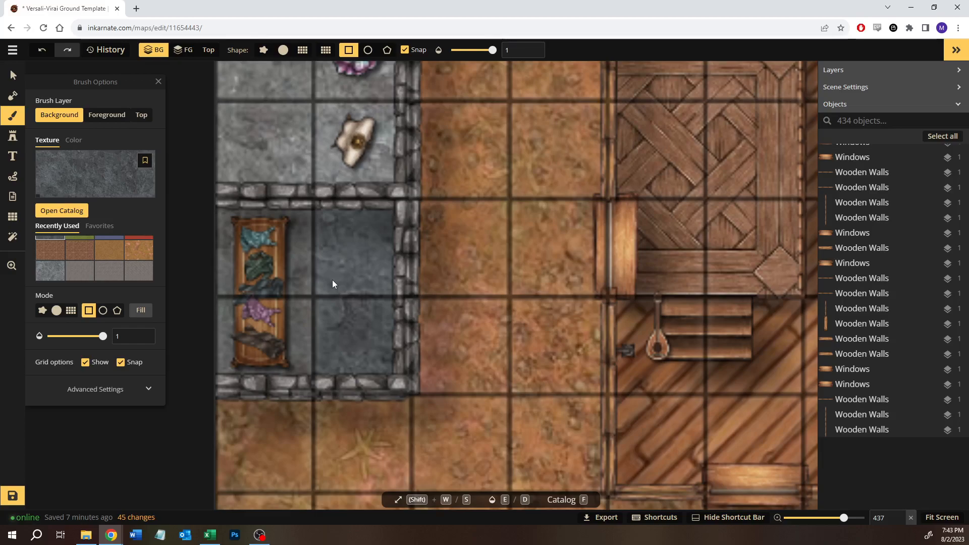
key("ctrl+z")
- Apply the stone texture to the southern room's bare one-by-two-square floor on the Background layer at 0.85 opacity
mouse_move(329, 271)
left_mouse_down()
mouse_move(373, 334)
mouse_move(373, 353)
mouse_move(344, 353)
left_mouse_up()
left_click_drag(103, 336, 96, 341)
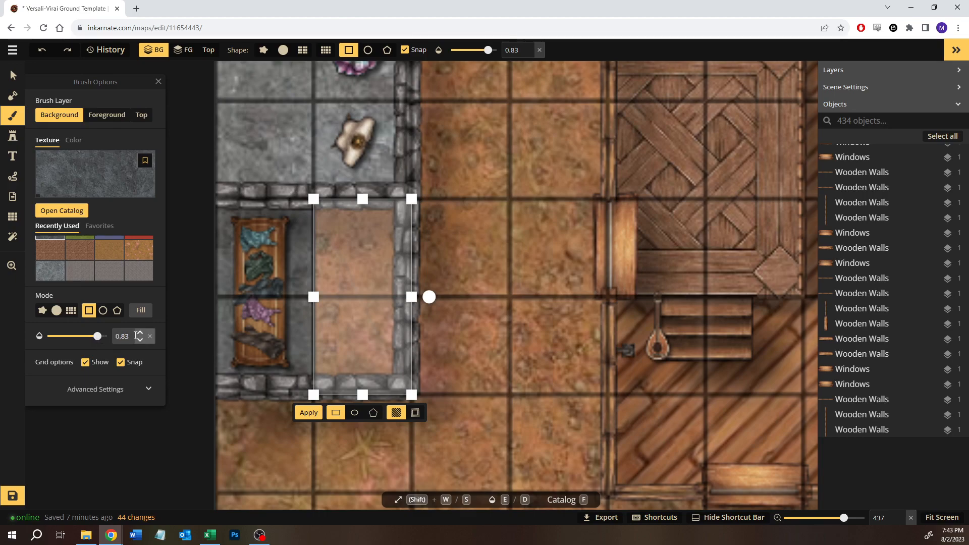
left_click(308, 413)
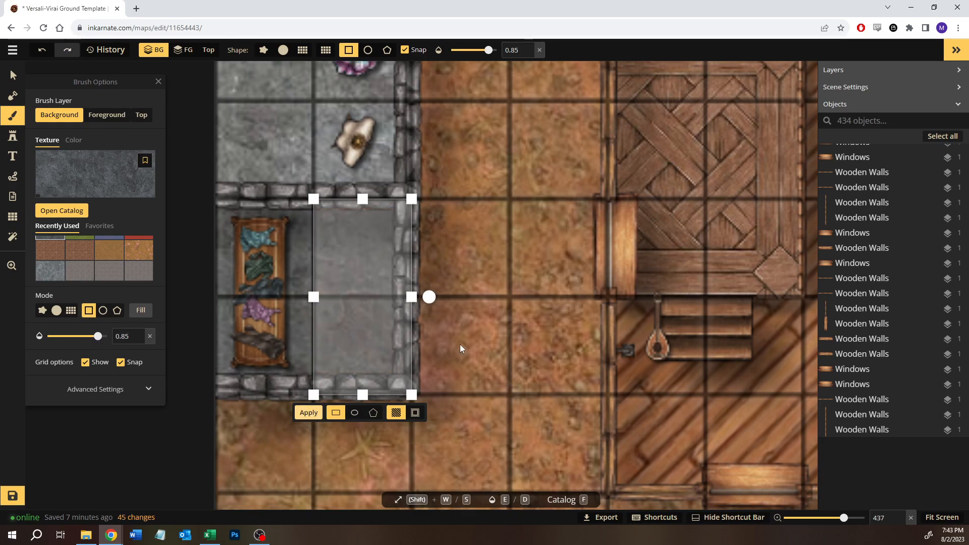
- Move the long fancy table and its clothes one grid square east, against the southern room's eastern wall
scroll(452, 335, "down", 5)
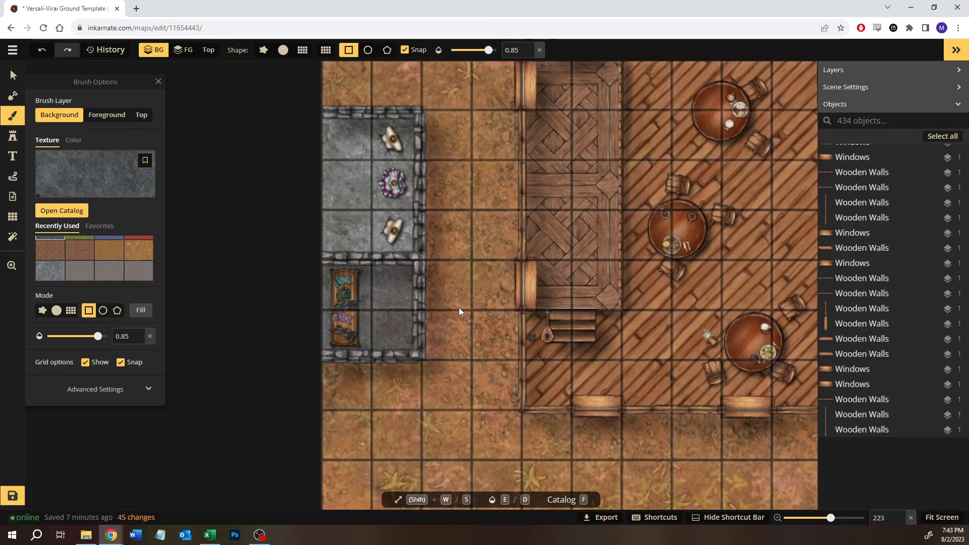
scroll(459, 311, "down", 2)
scroll(459, 309, "down", 3)
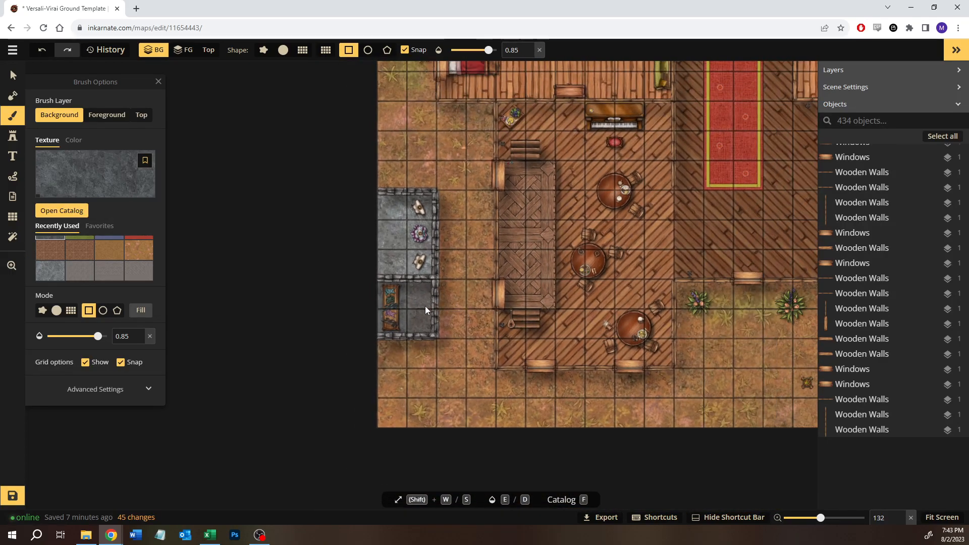
scroll(401, 307, "up", 4)
left_click(14, 75)
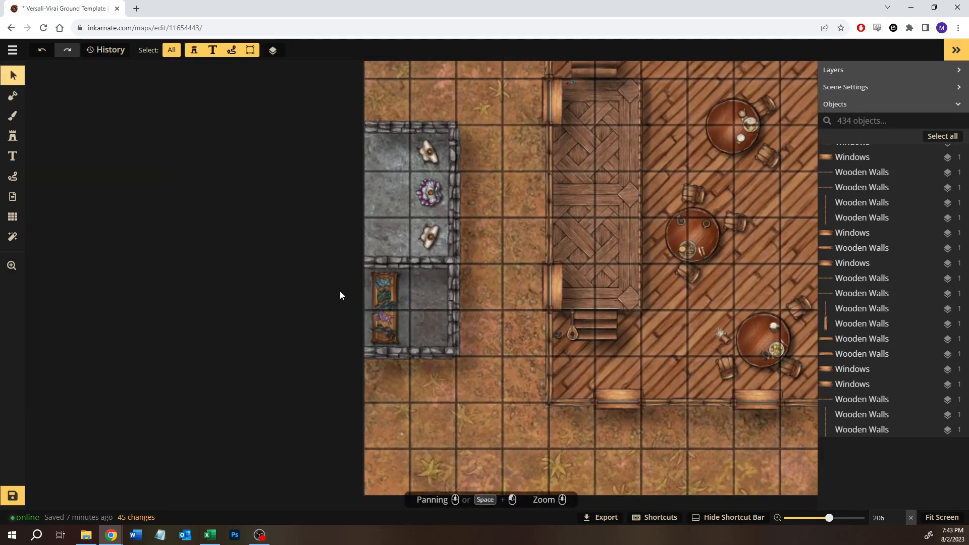
left_click(373, 322)
left_click_drag(428, 277, 426, 306)
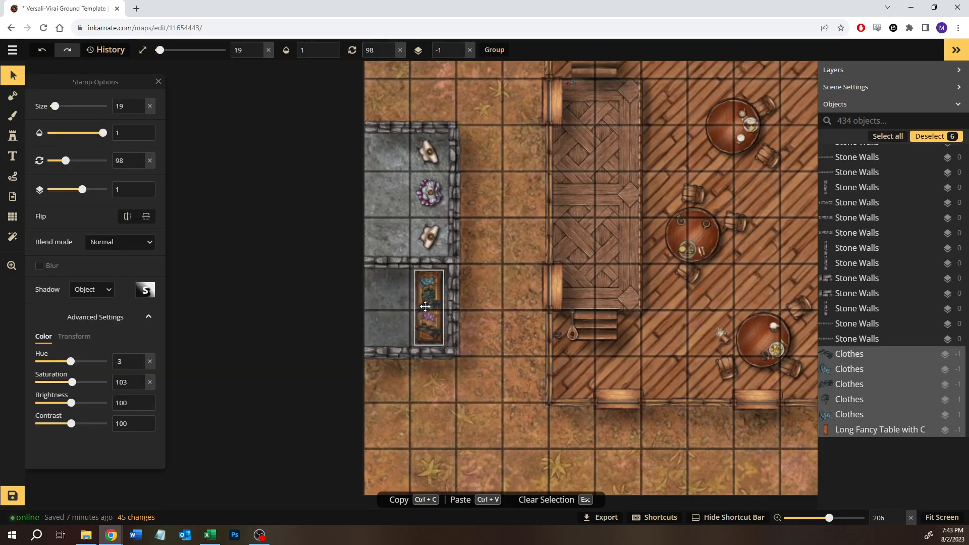
left_click(517, 425)
- Look over the tavern ground floor and save the battlemap
scroll(495, 400, "down", 3)
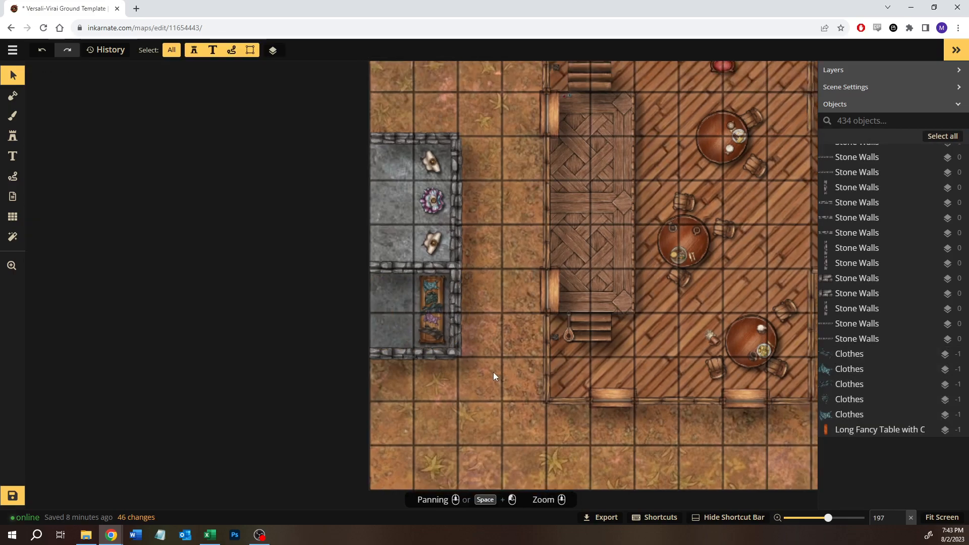
left_click_drag(510, 340, 421, 328)
scroll(422, 328, "down", 6)
left_click_drag(678, 314, 418, 328)
scroll(474, 323, "down", 2)
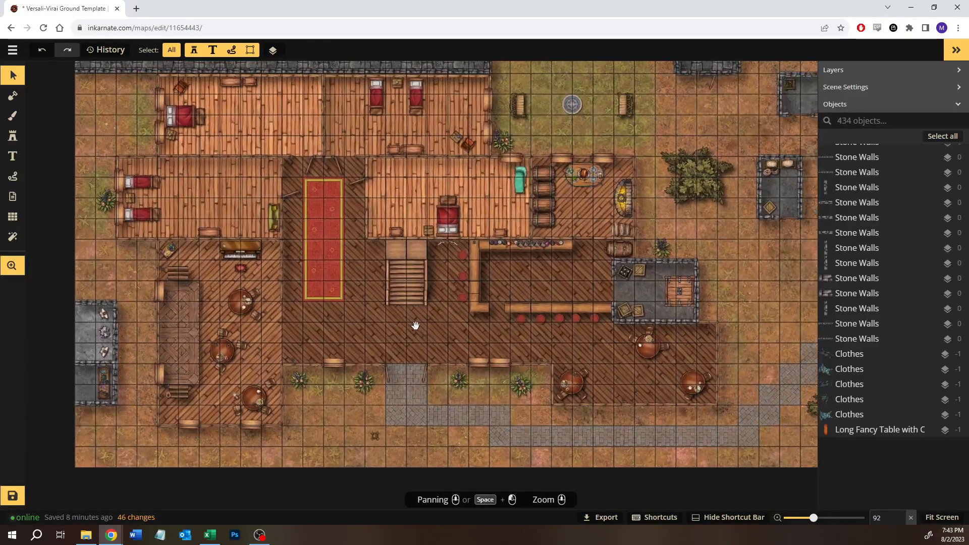
left_click(17, 490)
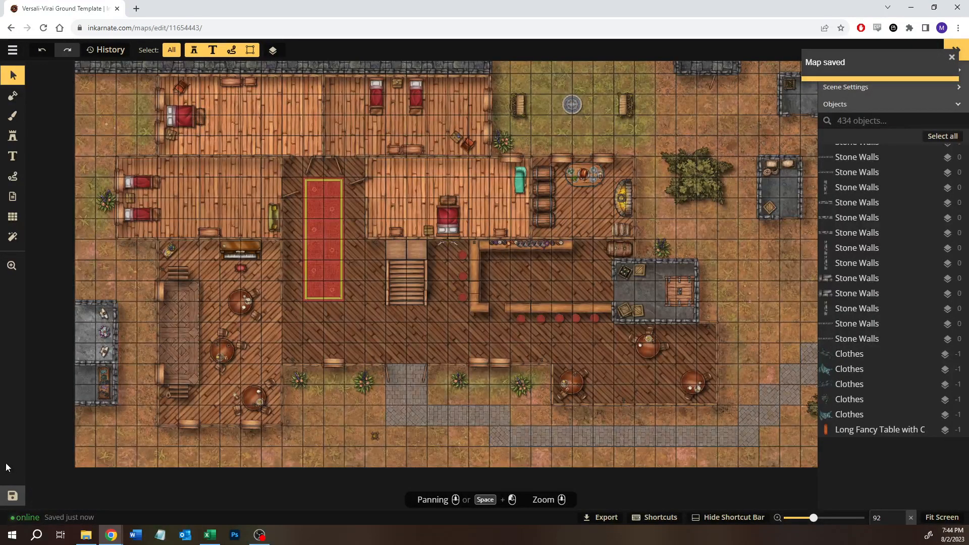
key("alt+Tab")
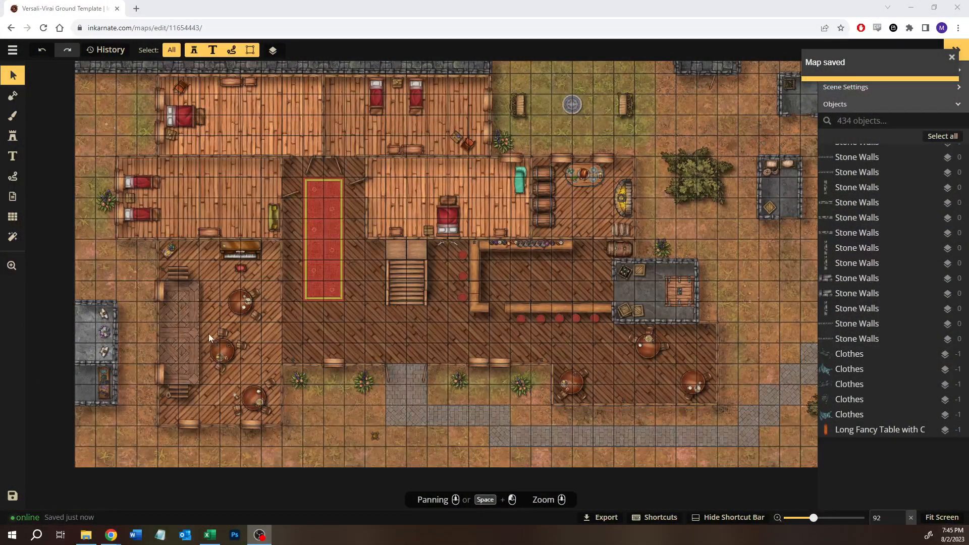
- Return to the map collection and open the Patreon Posted folder
left_click(15, 54)
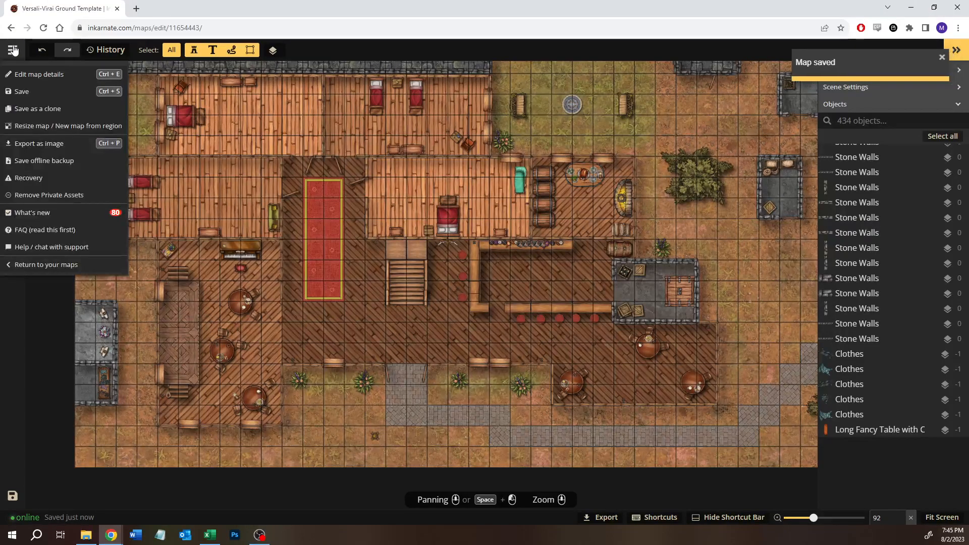
left_click(46, 265)
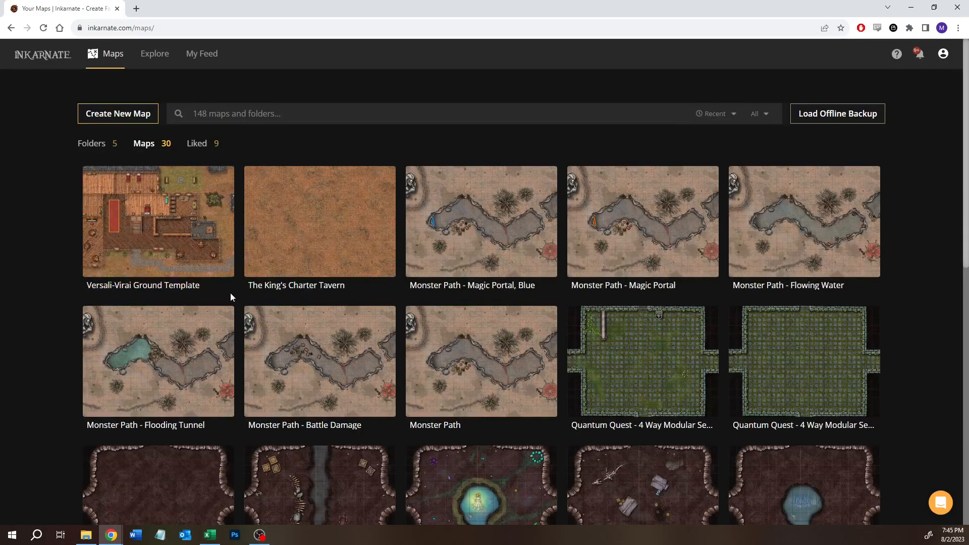
left_click(90, 144)
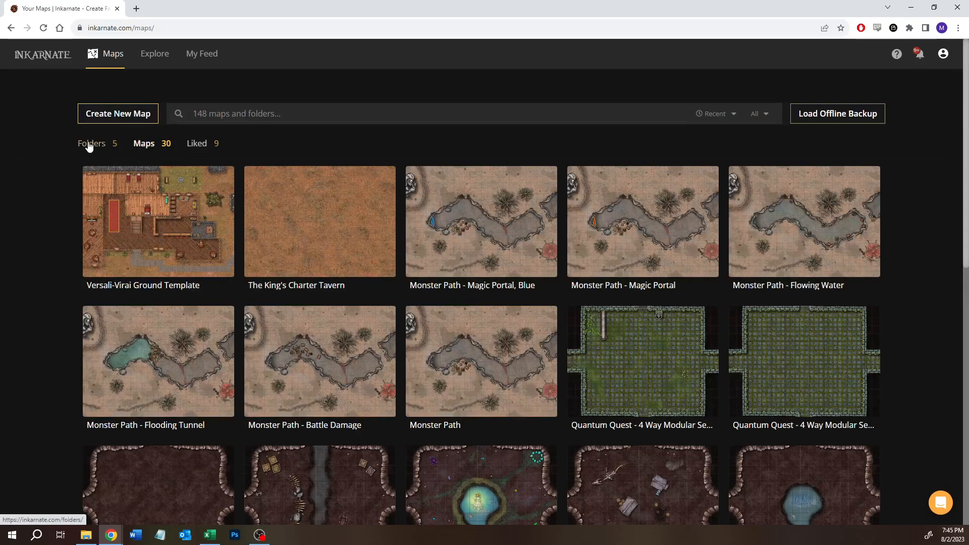
left_click(156, 236)
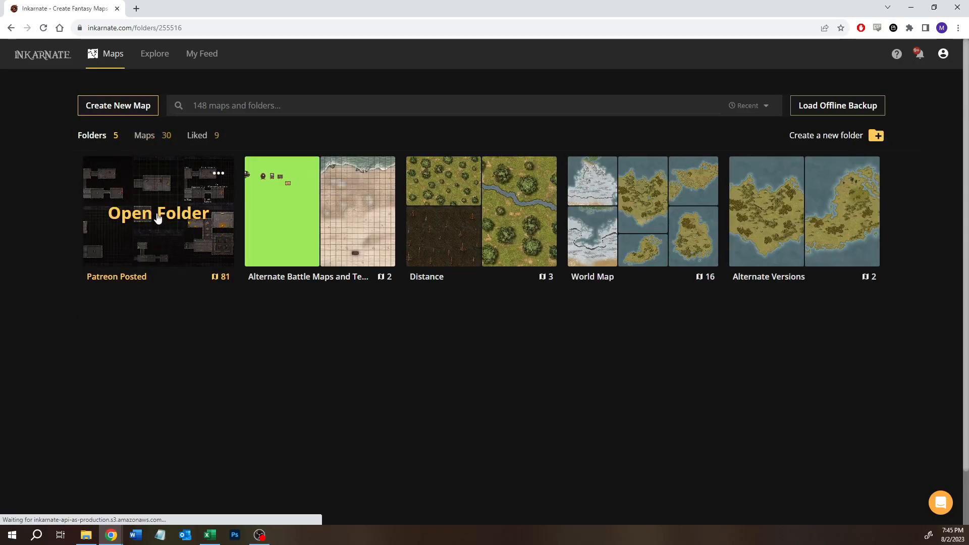
- Clone the Forest Entrance Battlemap under the name Forest Entrance One North
scroll(267, 331, "down", 15)
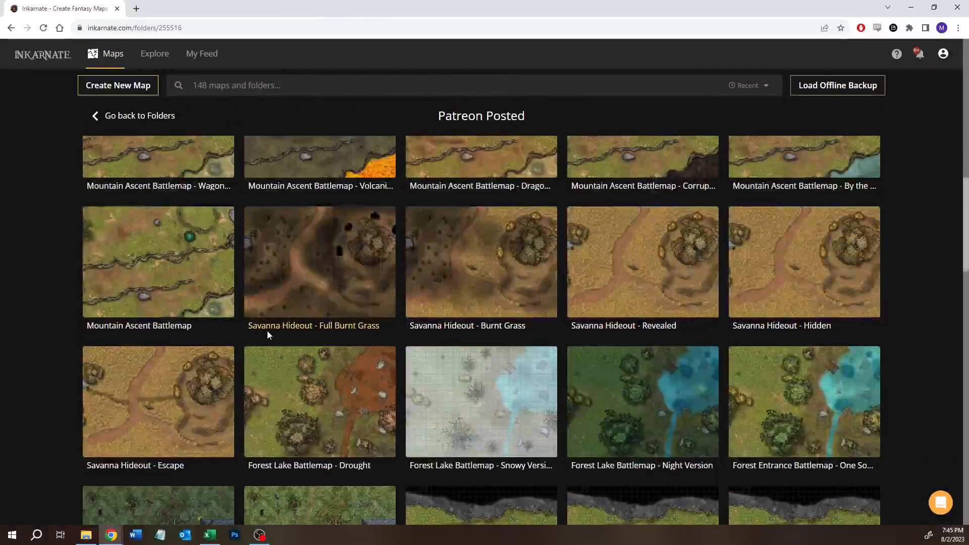
scroll(267, 331, "down", 12)
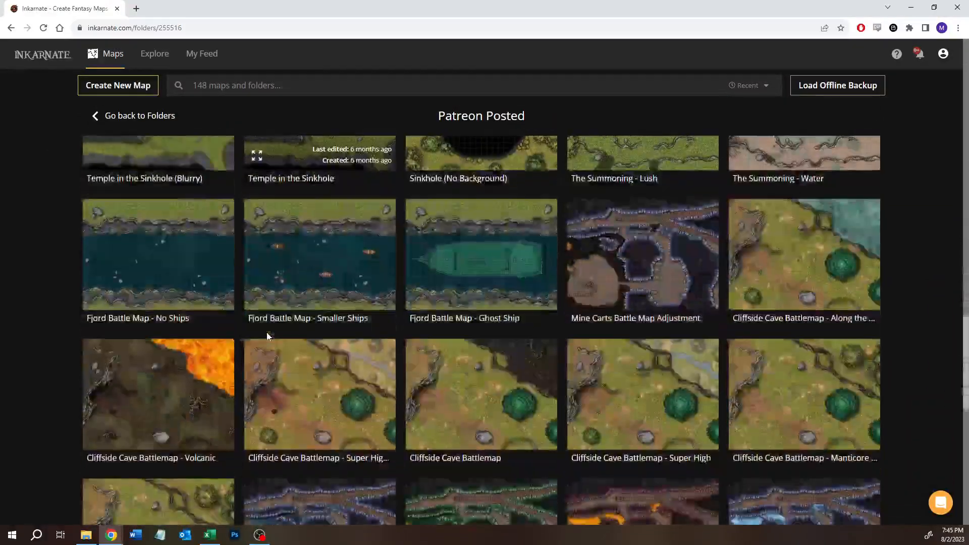
scroll(267, 332, "down", 9)
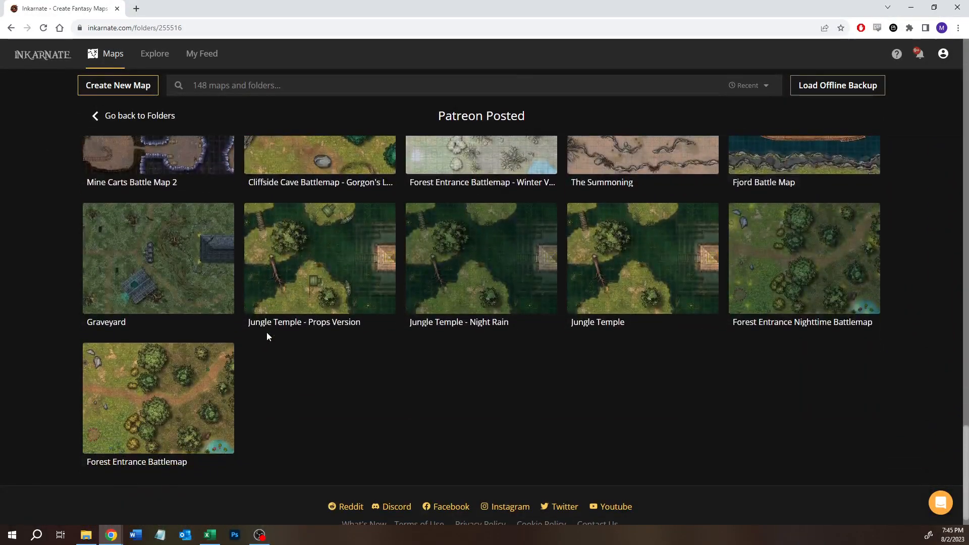
mouse_move(181, 409)
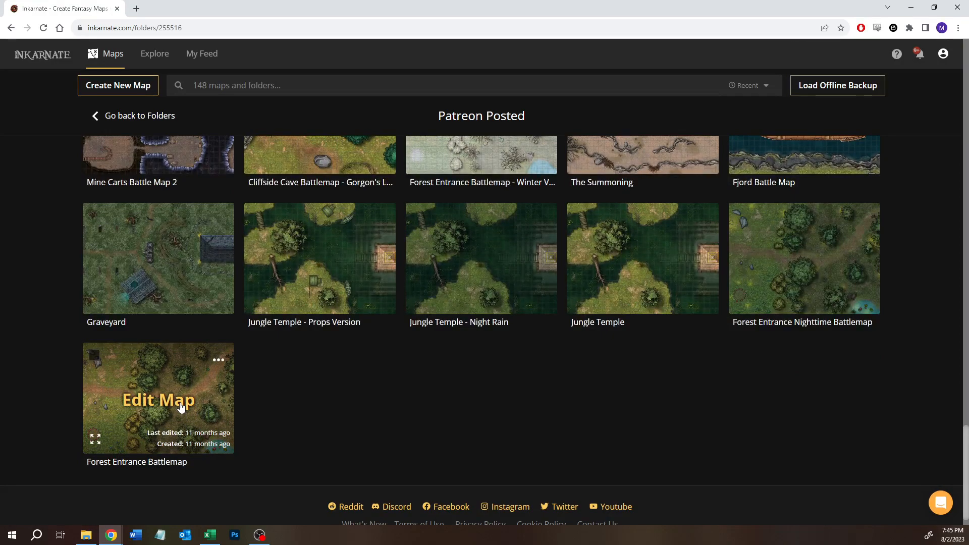
left_click(219, 360)
left_click(247, 485)
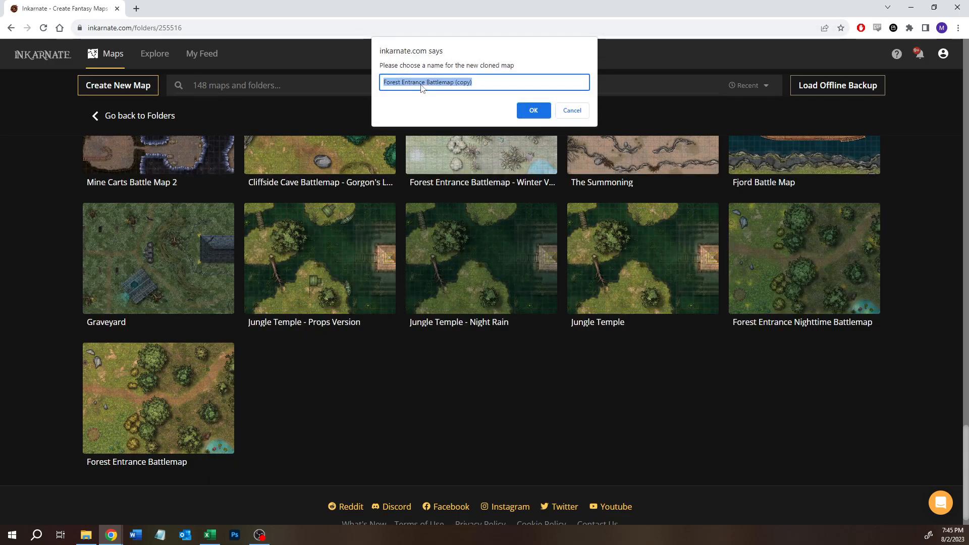
left_click(432, 82)
type("One")
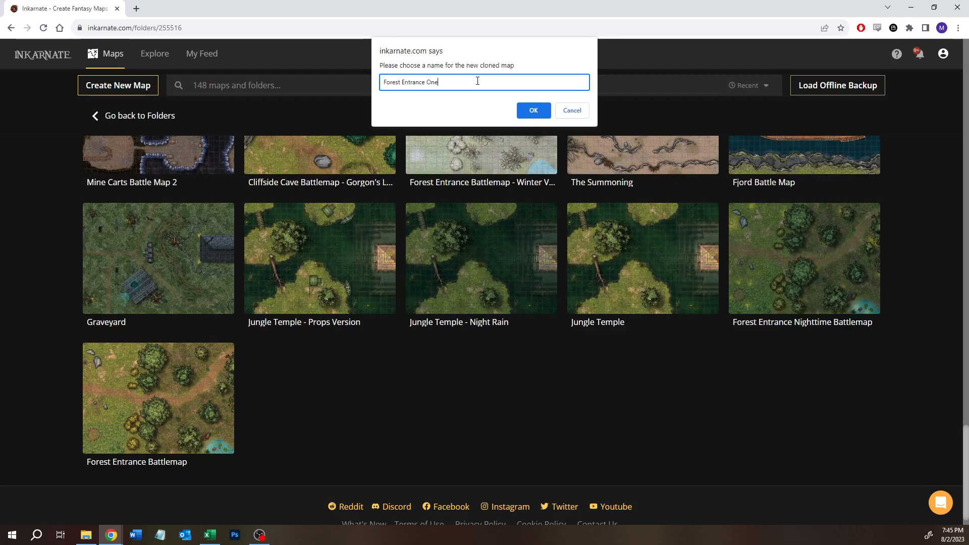
type(" North")
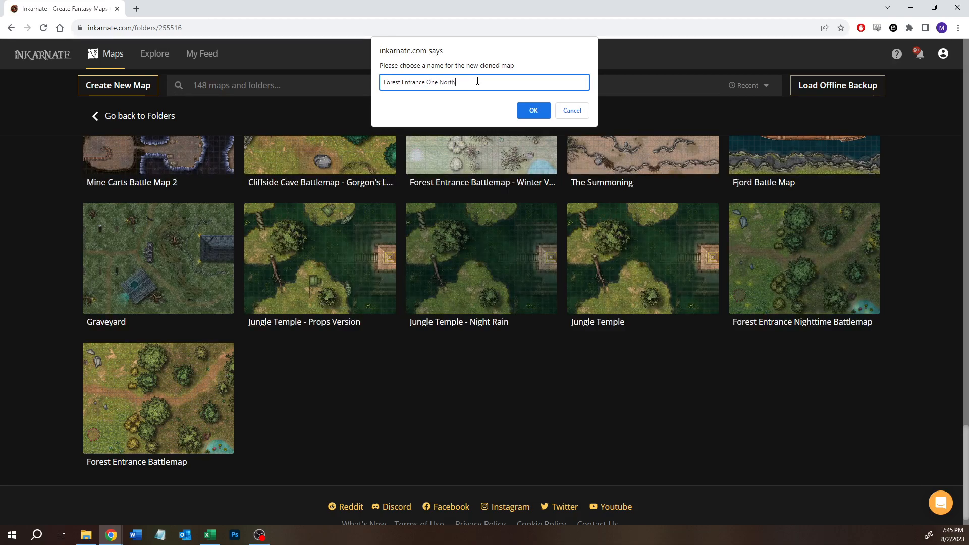
left_click(533, 110)
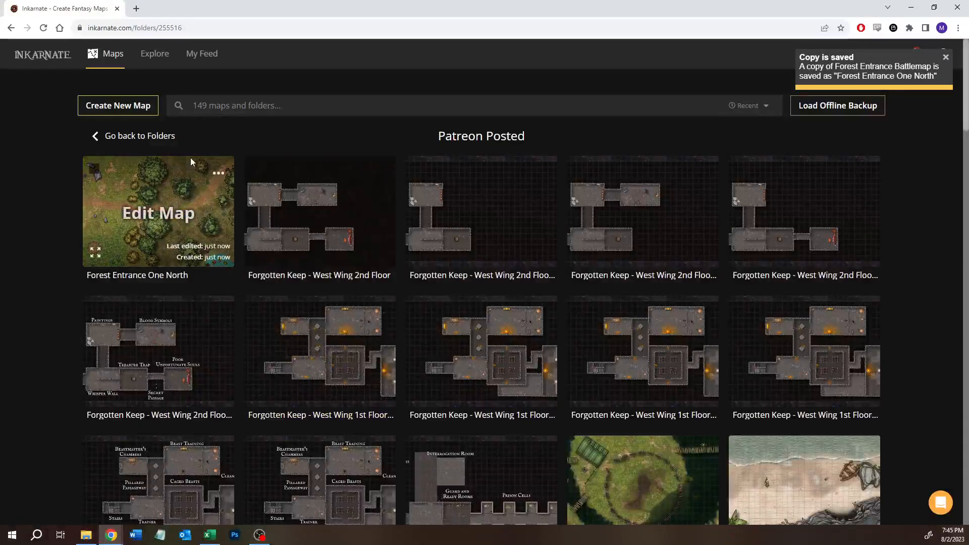
- Move the Forest Entrance One North map out of the Patreon Posted folder into My Maps
left_click(95, 169)
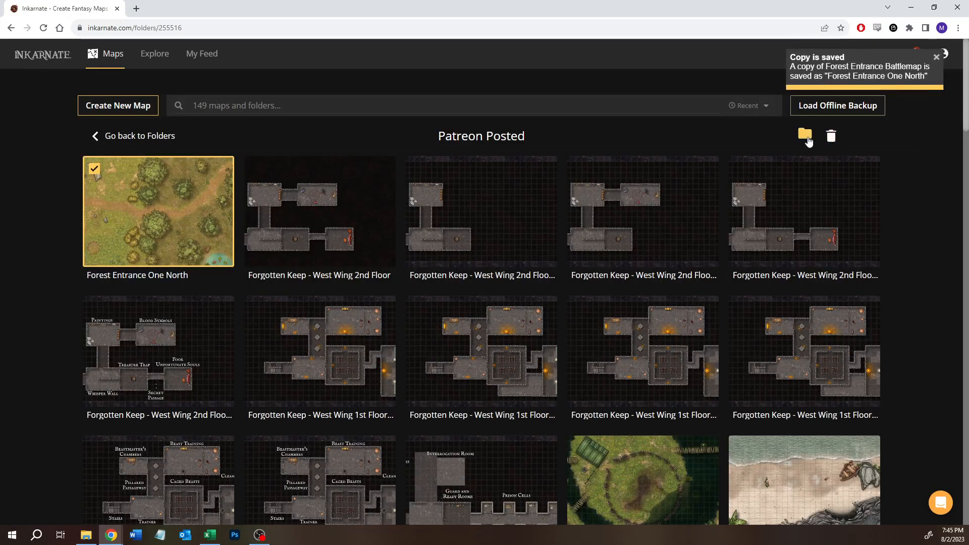
left_click(808, 142)
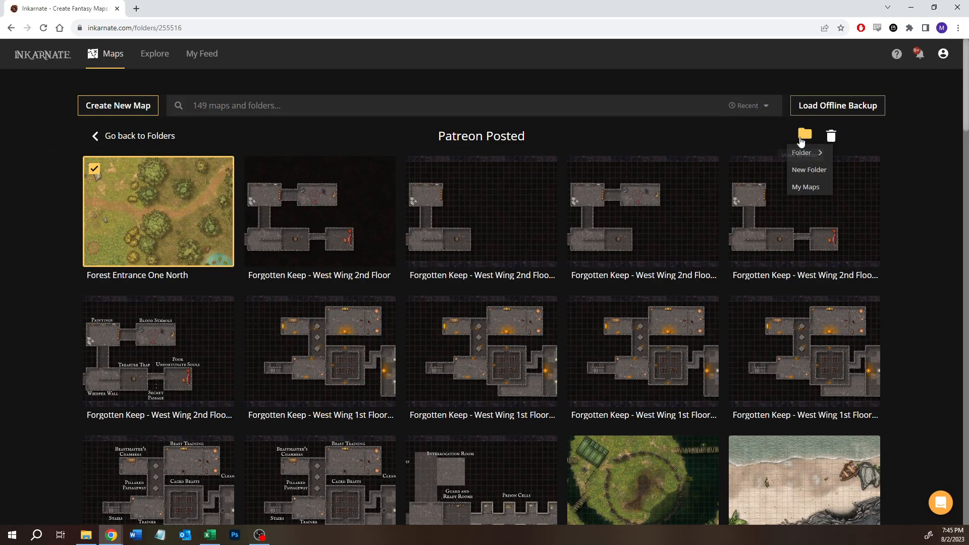
left_click(801, 184)
- Open the Forest Entrance One North map for editing from the main map list and view its layout
left_click(116, 136)
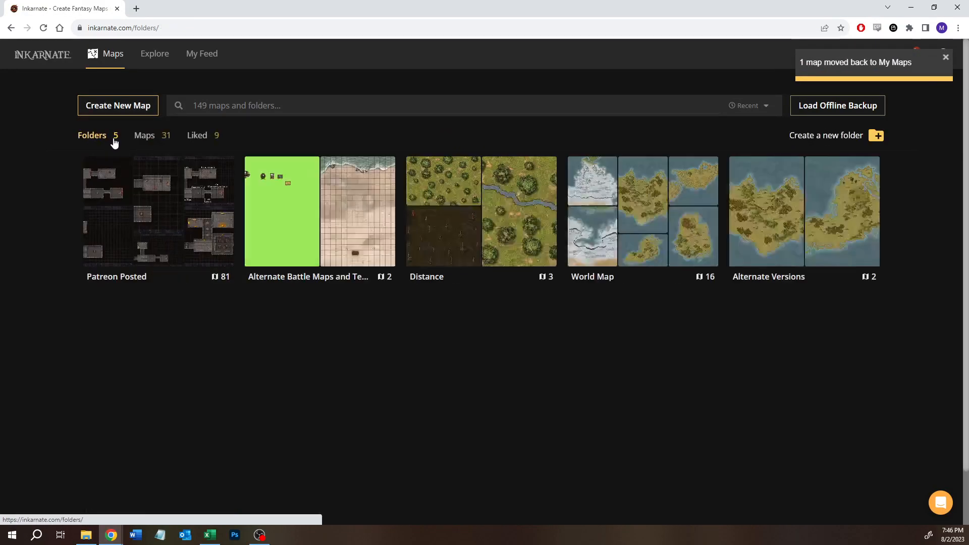
left_click(146, 143)
left_click(160, 225)
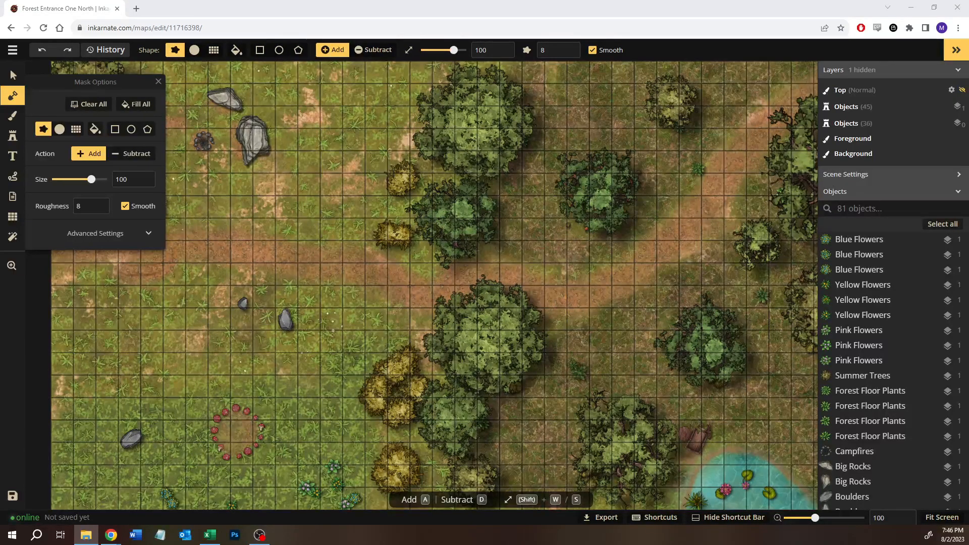
scroll(351, 272, "down", 4)
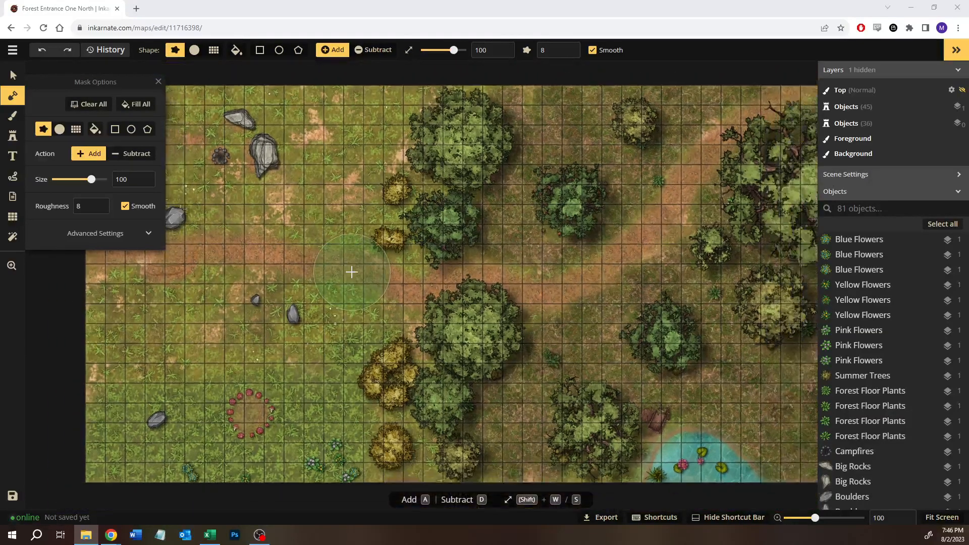
scroll(350, 272, "down", 2)
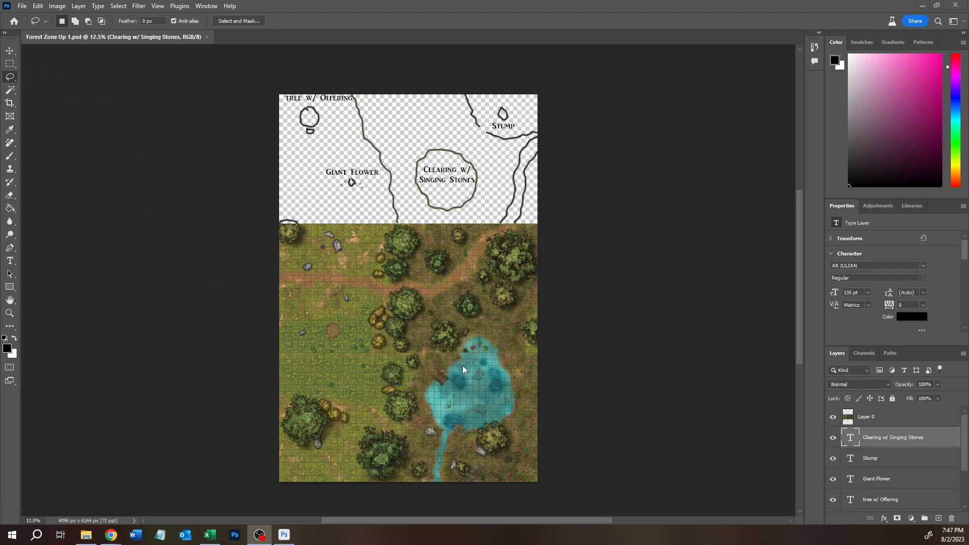
- Examine Forest Zone Up 1.psd in Photoshop, comparing the labelled northern sketch with the finished forest map below it
scroll(458, 356, "up", 3)
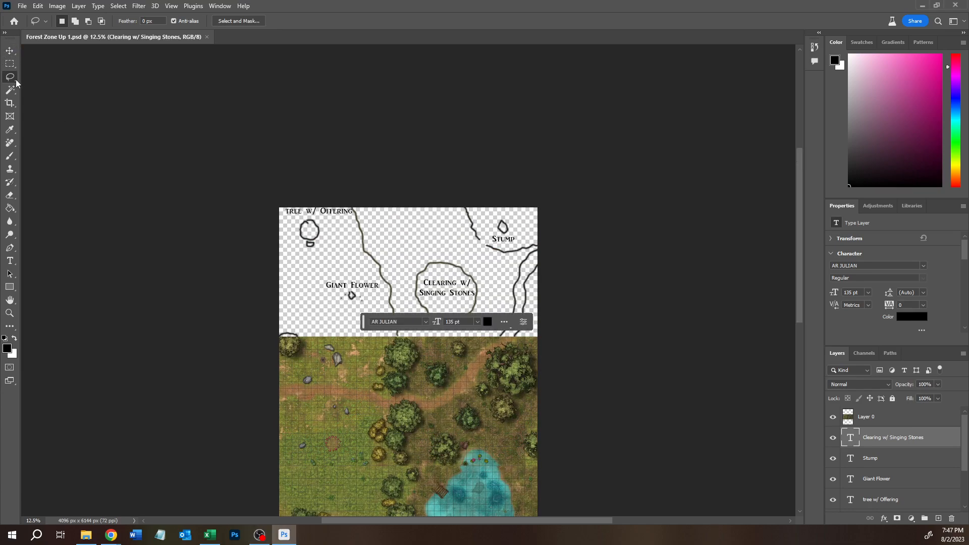
scroll(444, 437, "up", 1)
scroll(444, 438, "down", 2)
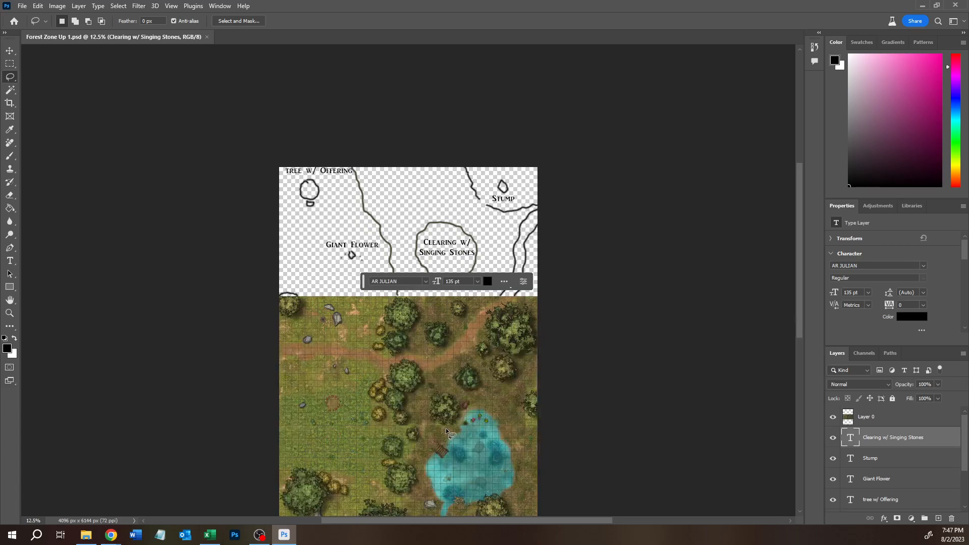
scroll(446, 428, "up", 2)
scroll(446, 428, "up", 3)
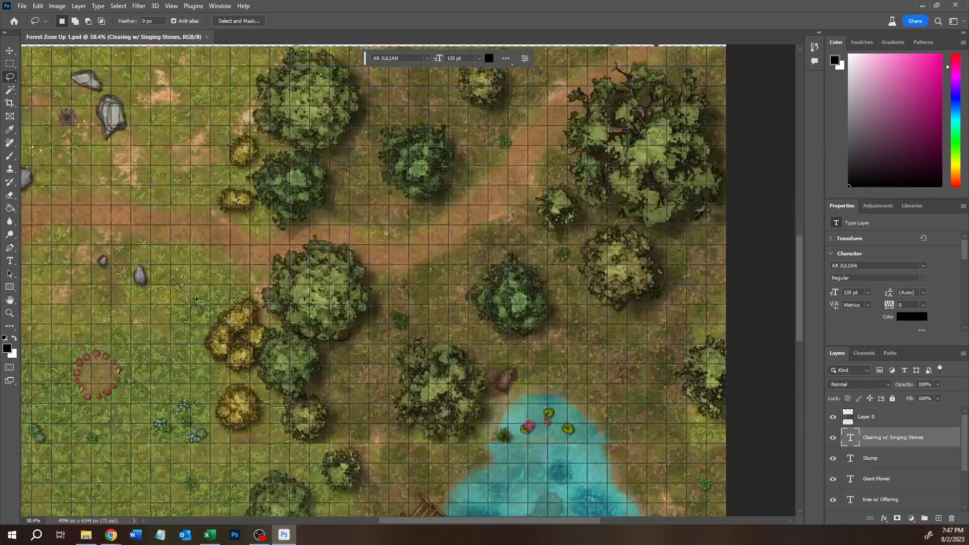
left_click_drag(478, 403, 312, 259)
scroll(318, 302, "up", 3)
scroll(334, 330, "down", 1)
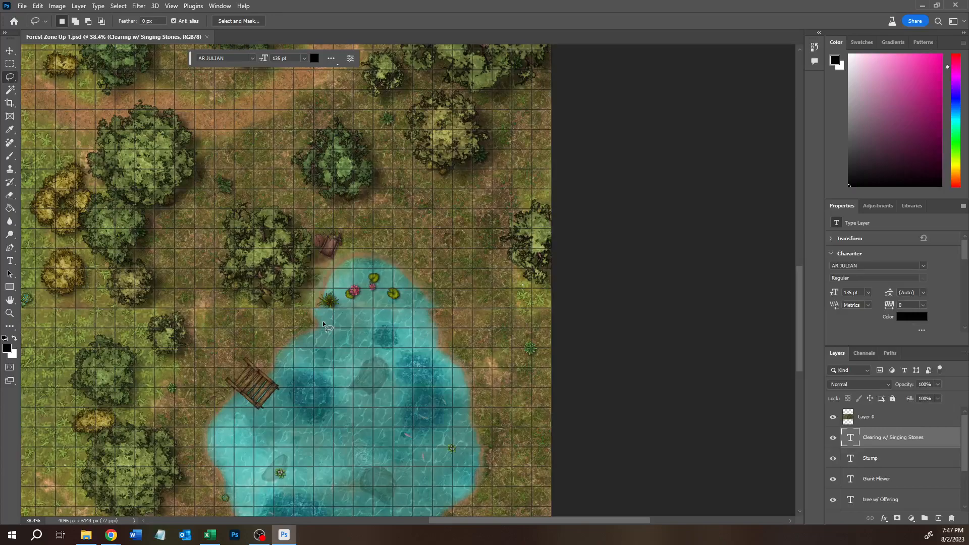
- Lasso several spots along the horizontal seam across the pond's upper part and the grassy clearing, and clear the selection
left_click_drag(283, 328, 413, 290)
left_click_drag(348, 323, 420, 302)
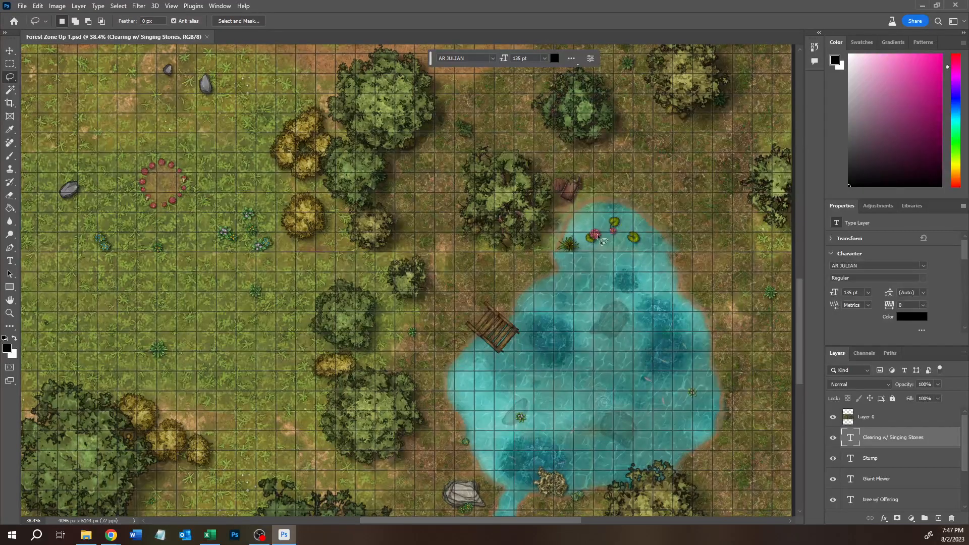
left_click_drag(625, 292, 555, 303)
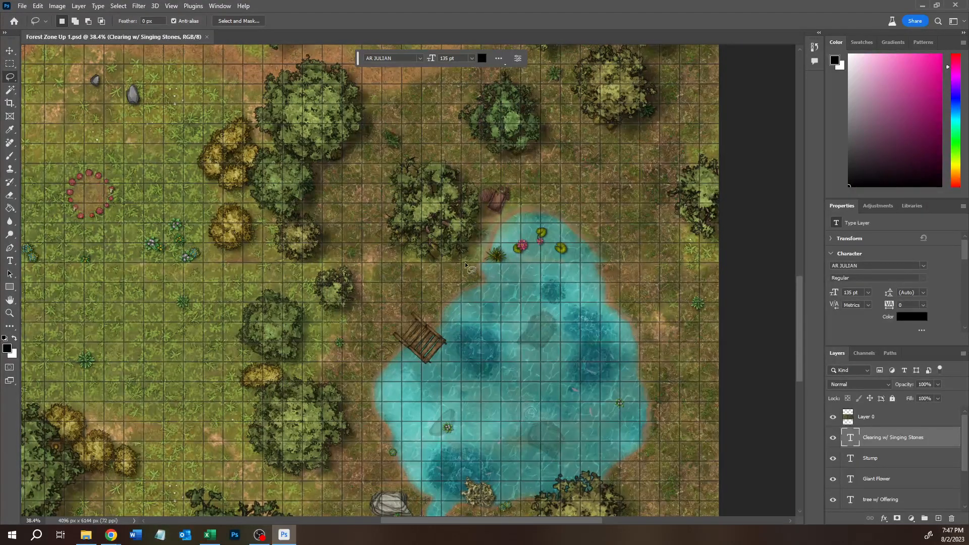
mouse_move(503, 268)
left_mouse_down()
mouse_move(492, 258)
mouse_move(448, 268)
left_mouse_up()
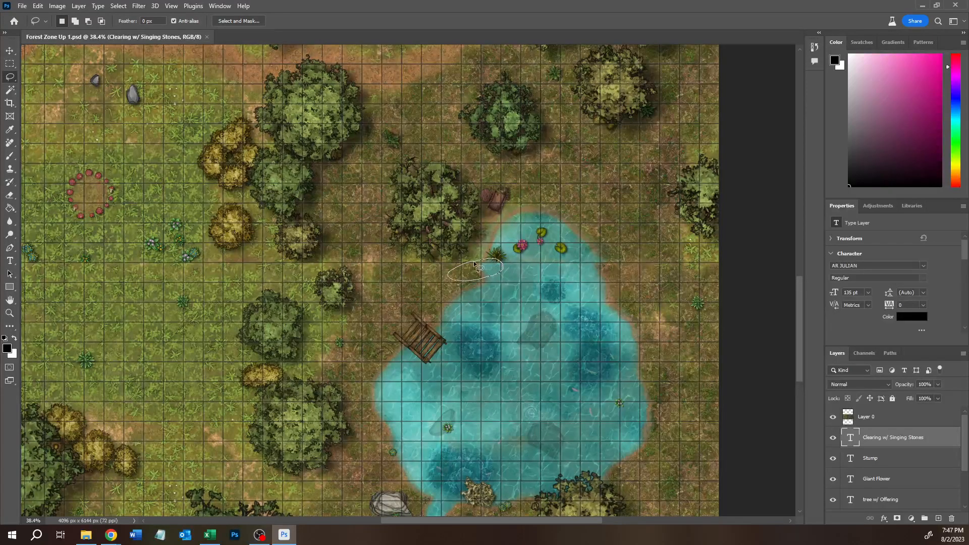
key("shift")
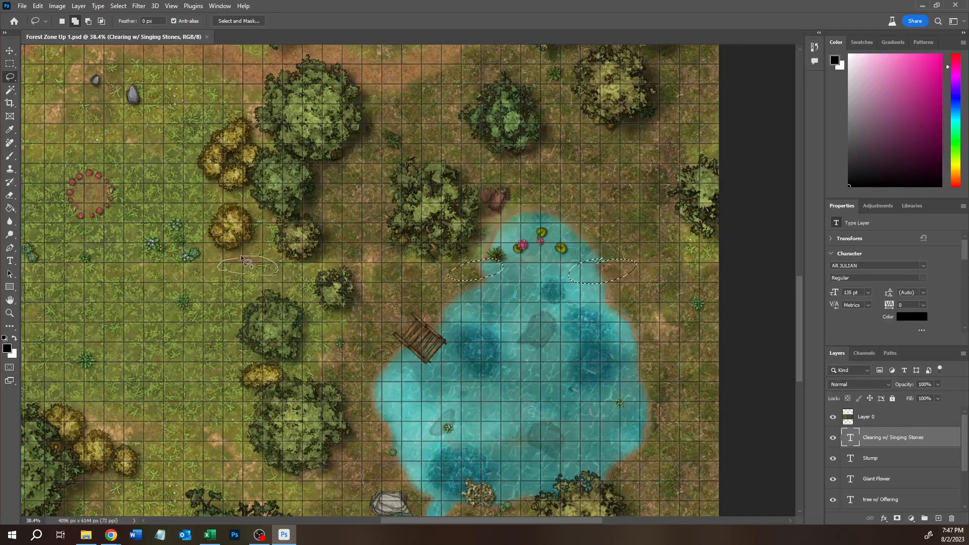
left_click_drag(125, 280, 180, 281)
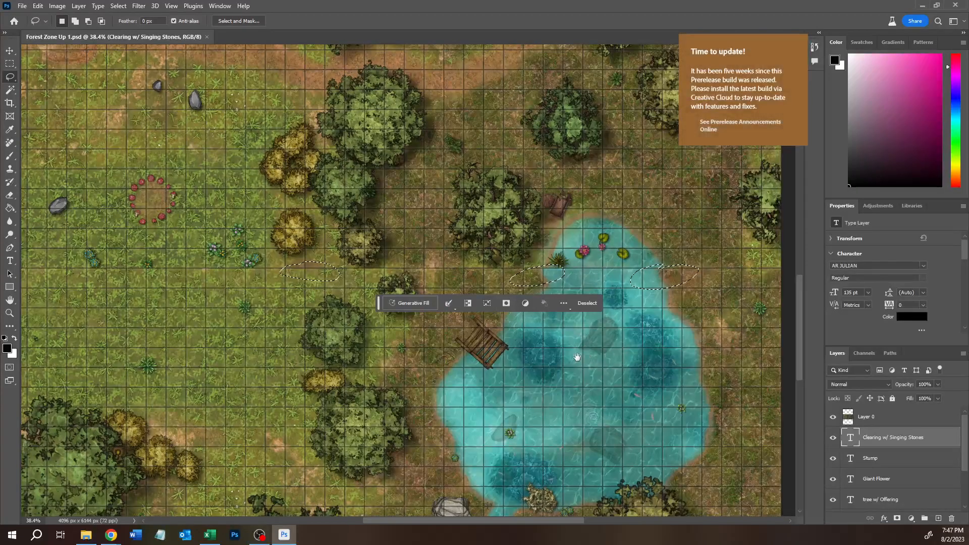
left_click_drag(564, 324, 513, 352)
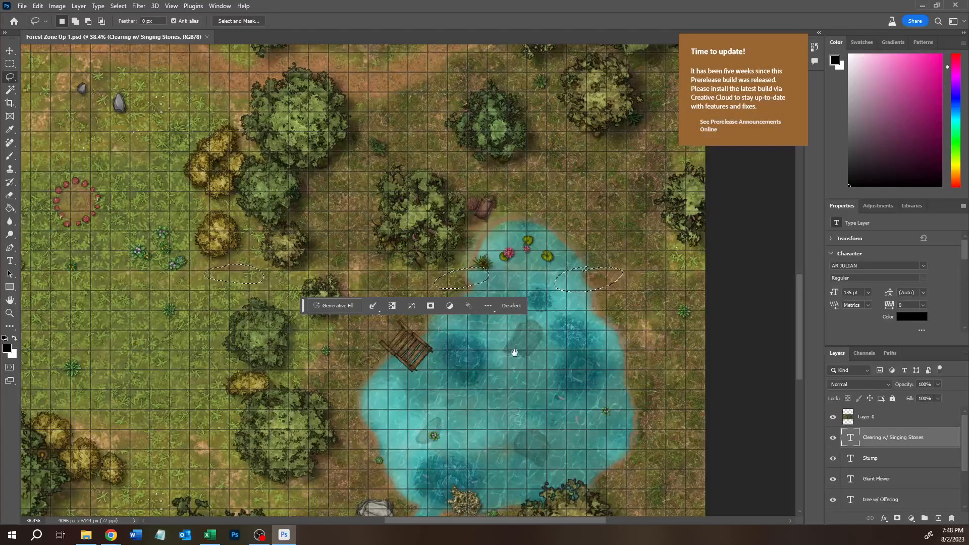
left_click(480, 392)
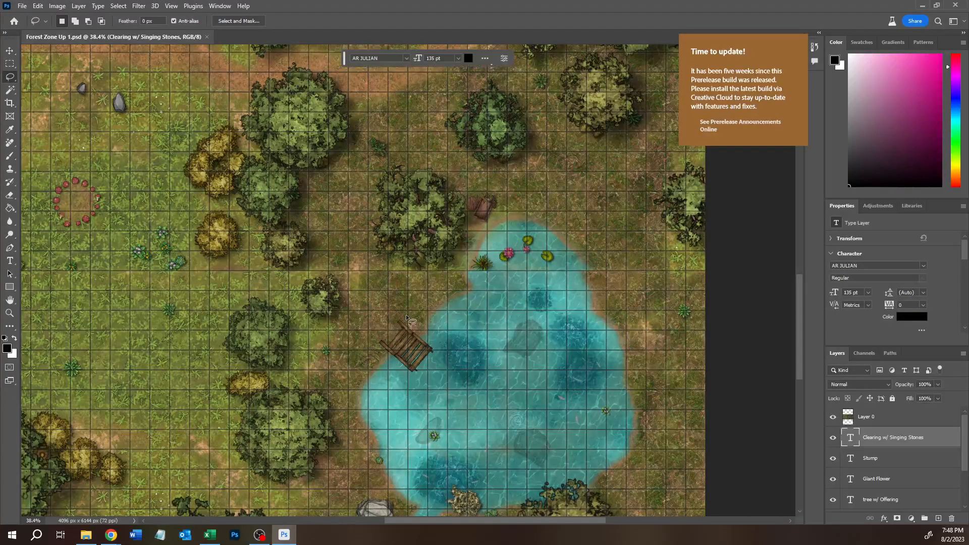
- Examine how the finished forest map meets the northern sketch, including the path, Giant Flower and Clearing w/ Singing Stones areas
scroll(404, 303, "down", 4)
scroll(368, 283, "up", 5)
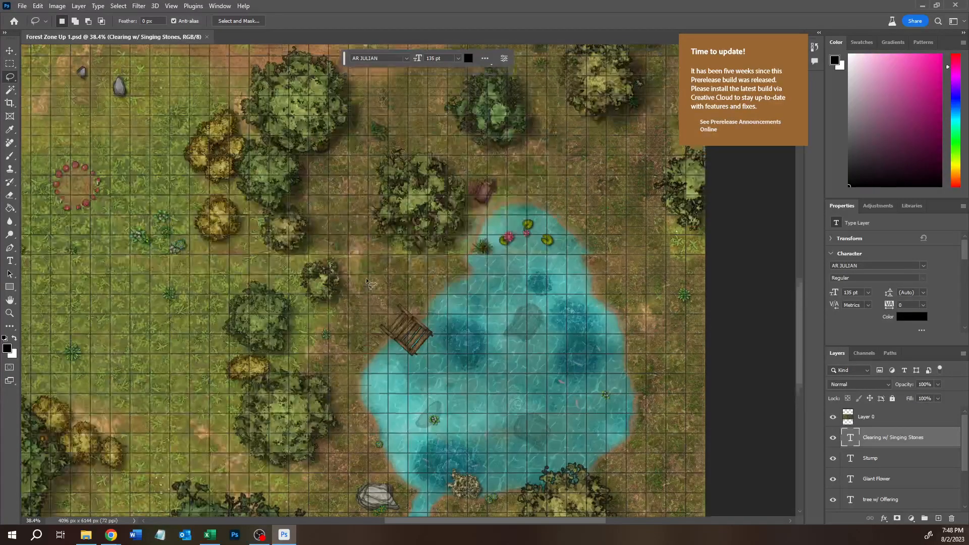
scroll(359, 282, "up", 5)
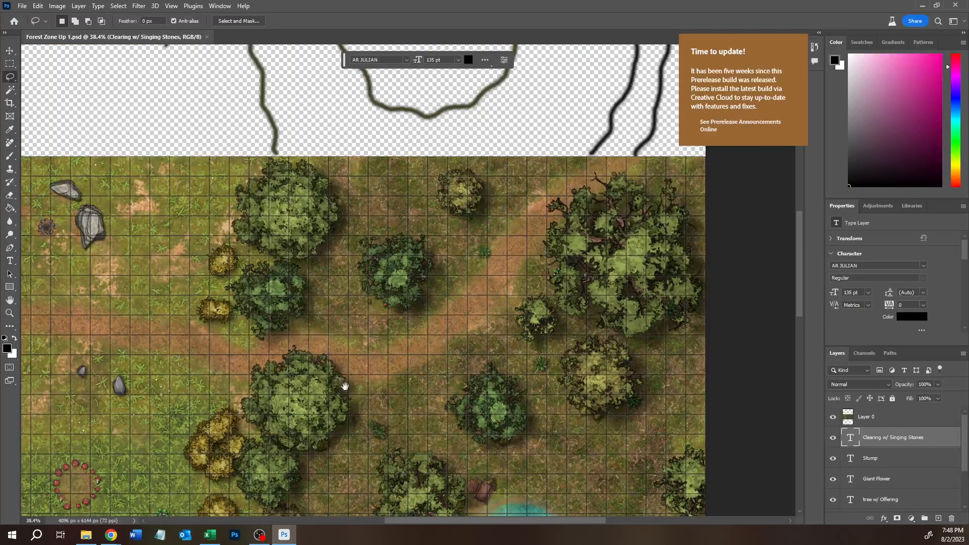
scroll(393, 360, "down", 1)
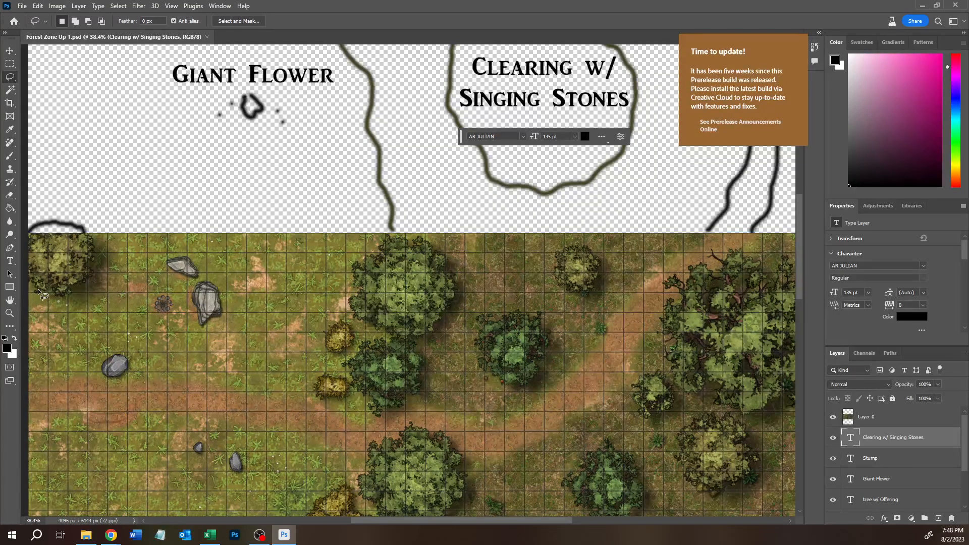
scroll(40, 295, "down", 5)
scroll(204, 238, "up", 4)
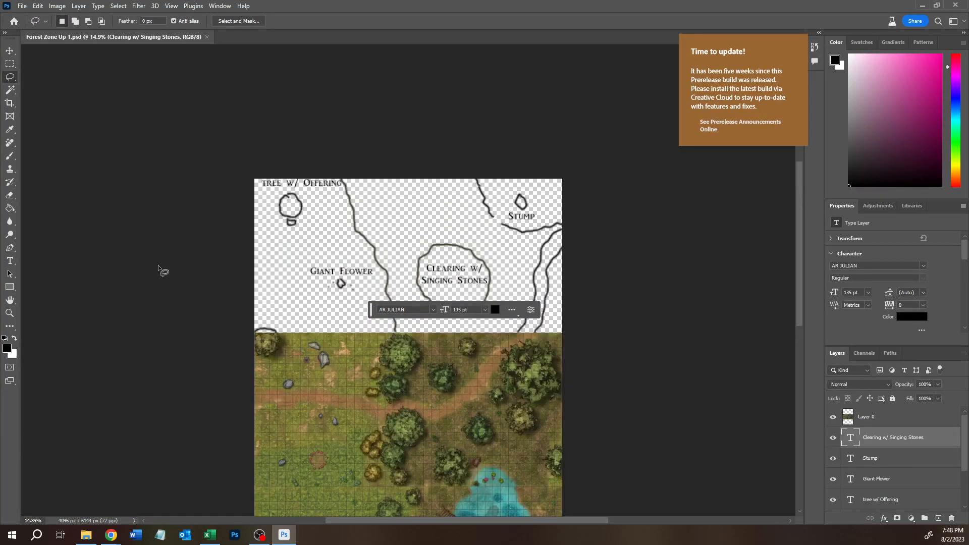
left_click(9, 312)
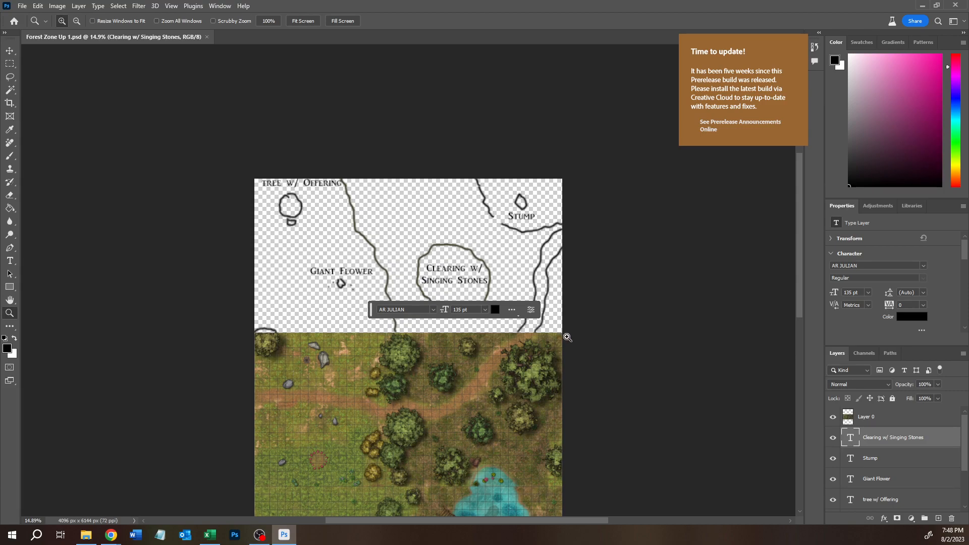
left_click(296, 253)
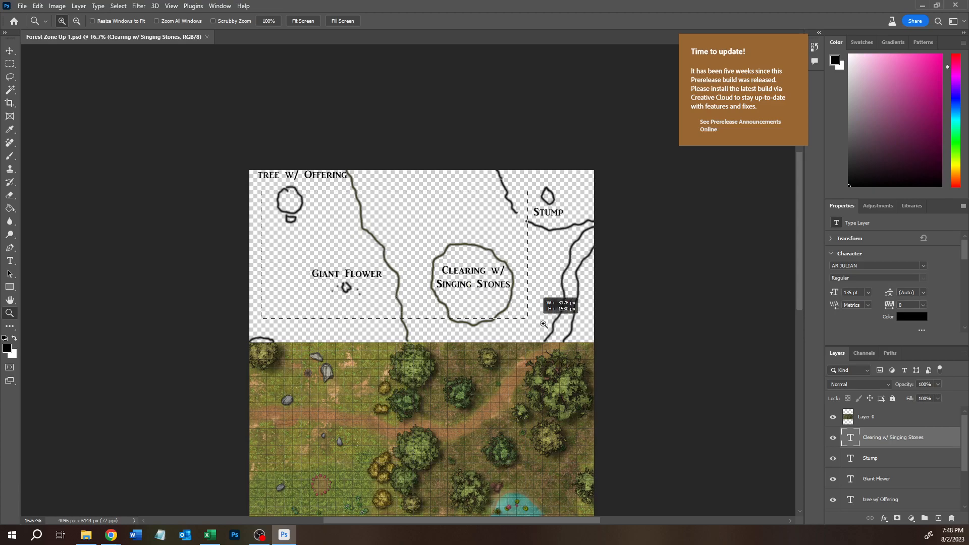
left_click(586, 333)
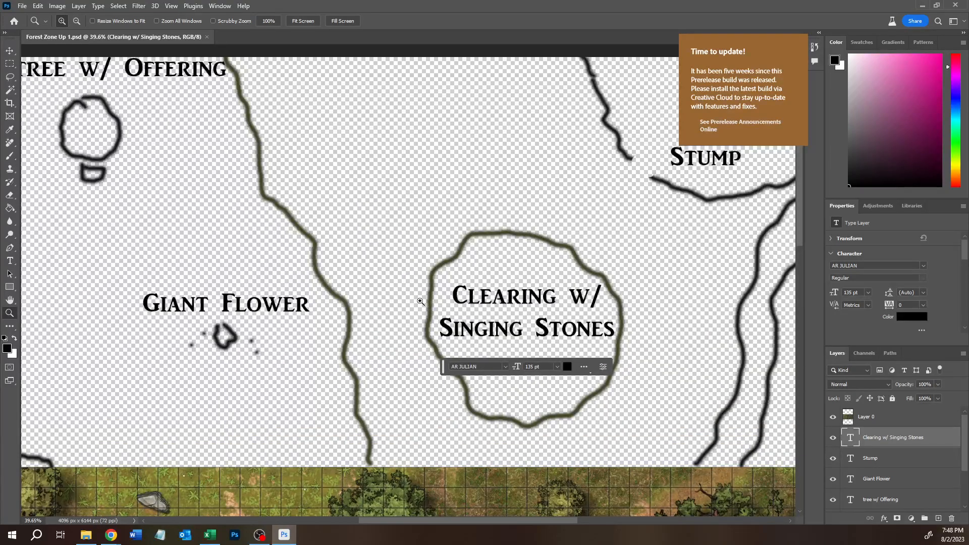
scroll(418, 297, "right", 1)
scroll(418, 297, "down", 2)
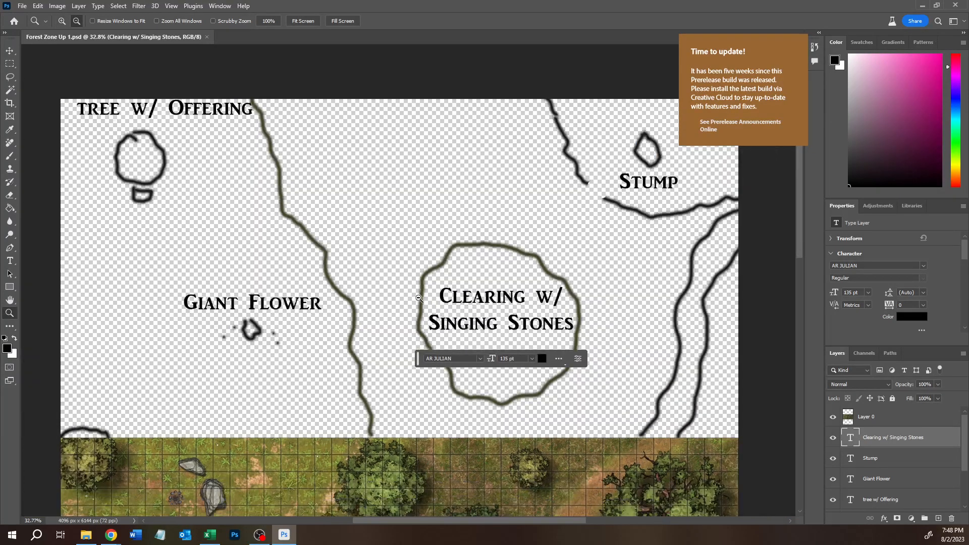
- Lasso the sketch area east of the long green boundary line, compare it with the woods below, and clear the selection
left_click(8, 64)
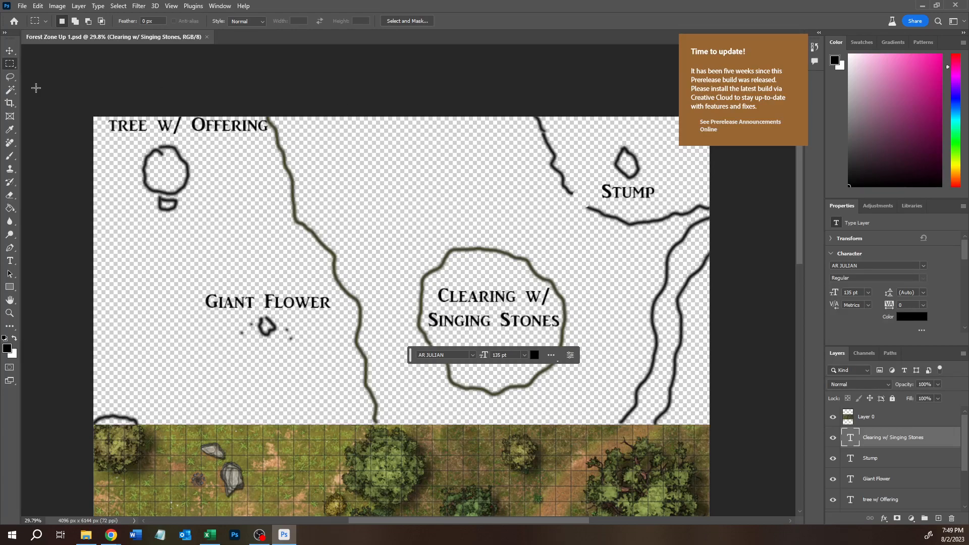
left_click(10, 77)
mouse_move(267, 117)
left_mouse_down()
mouse_move(353, 367)
mouse_move(395, 425)
mouse_move(692, 420)
mouse_move(713, 394)
mouse_move(701, 141)
mouse_move(657, 109)
mouse_move(359, 107)
mouse_move(268, 118)
left_mouse_up()
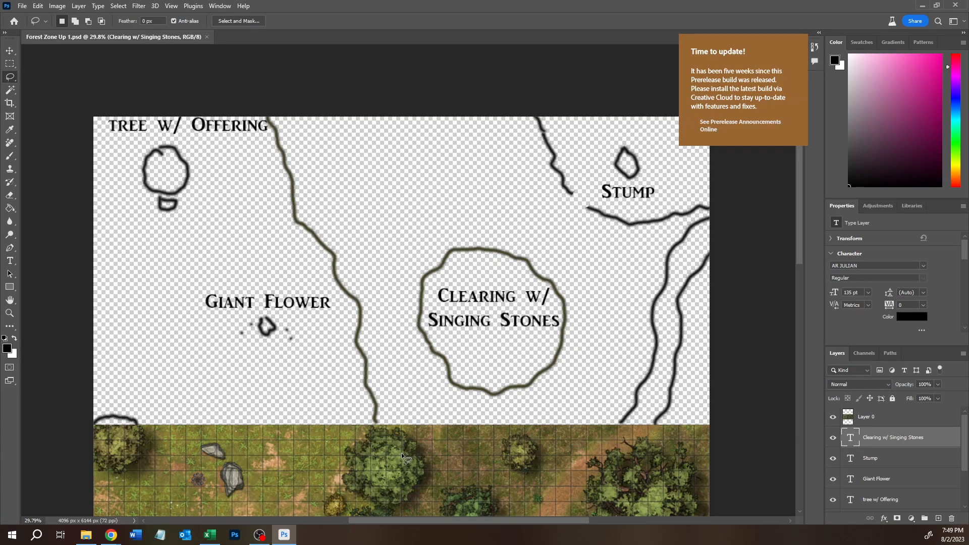
scroll(399, 452, "down", 3)
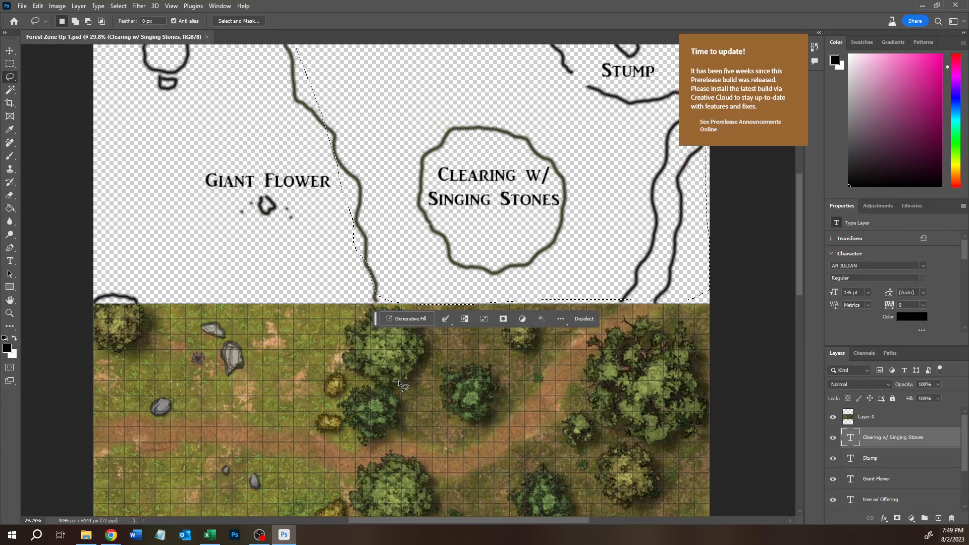
scroll(398, 384, "down", 3)
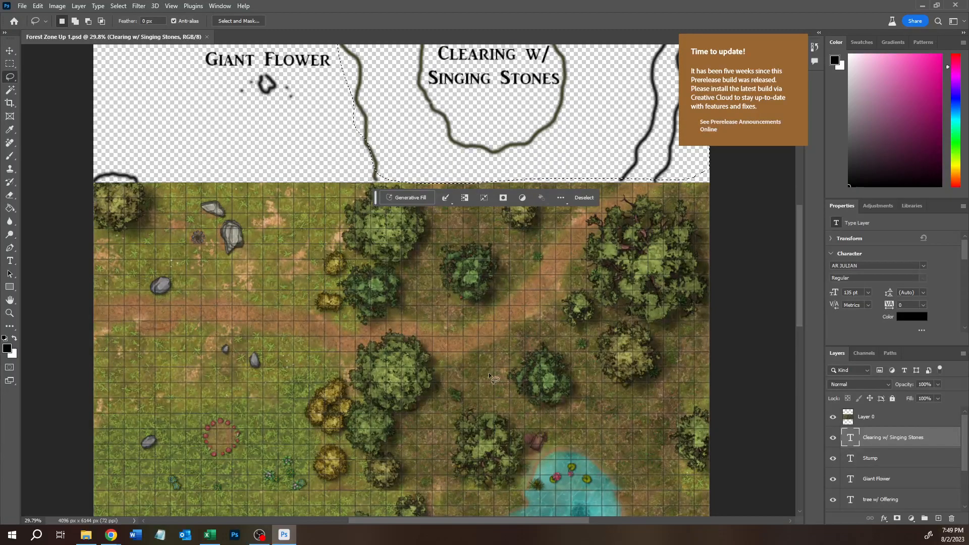
scroll(460, 357, "up", 1)
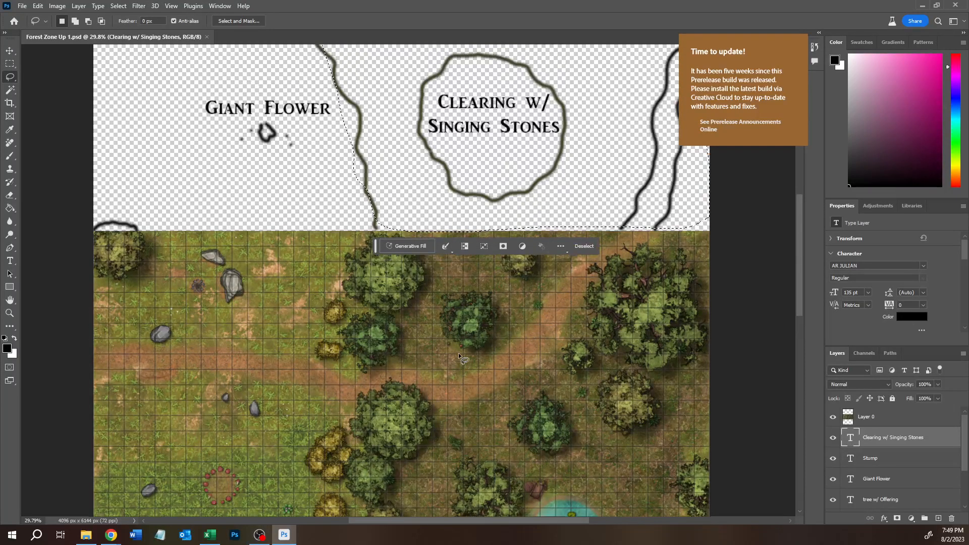
scroll(459, 355, "up", 5)
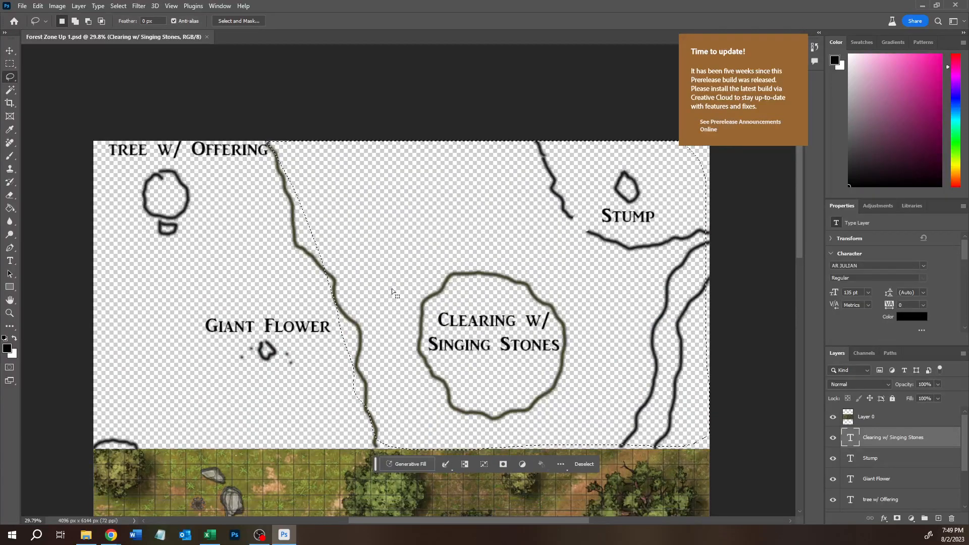
scroll(391, 292, "down", 1)
scroll(392, 291, "down", 1)
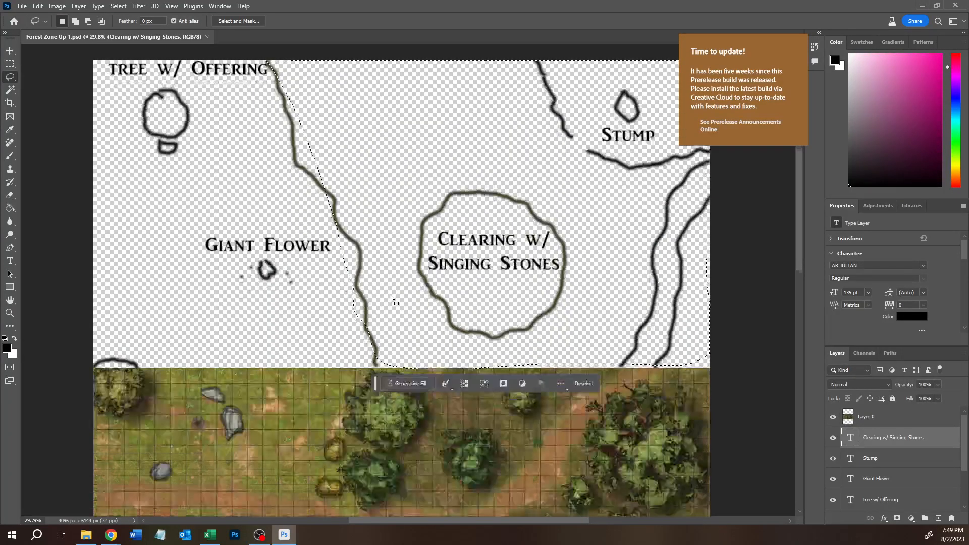
scroll(392, 298, "down", 2)
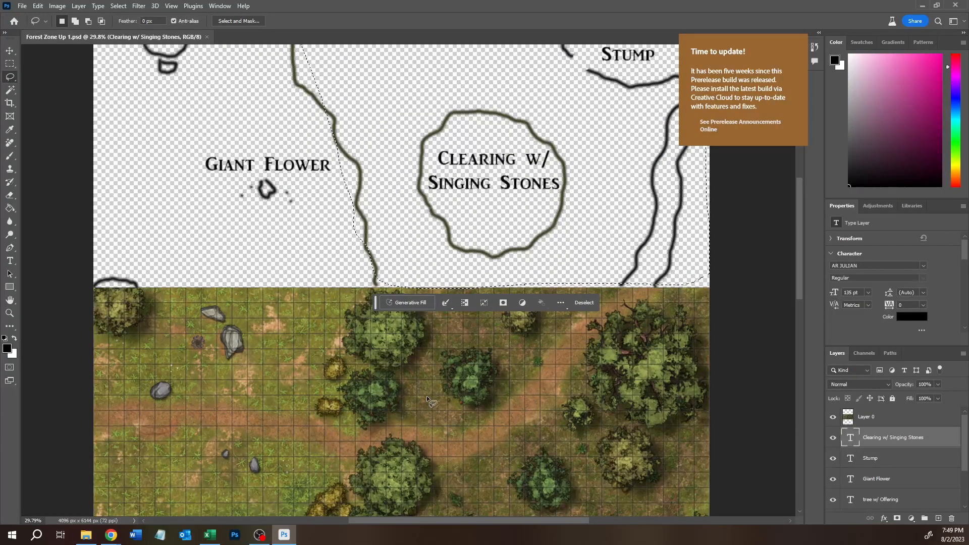
scroll(429, 401, "up", 3)
key("ctrl+d")
mouse_move(376, 395)
left_mouse_down()
mouse_move(275, 179)
mouse_move(276, 123)
mouse_move(194, 100)
mouse_move(118, 167)
mouse_move(151, 298)
mouse_move(220, 399)
mouse_move(364, 398)
left_mouse_up()
key("ctrl+d")
key("ctrl+d")
- Trace the border between the sketch and the forest map with the Lasso, and outline a thin strip across the rocks
left_click_drag(524, 433, 602, 338)
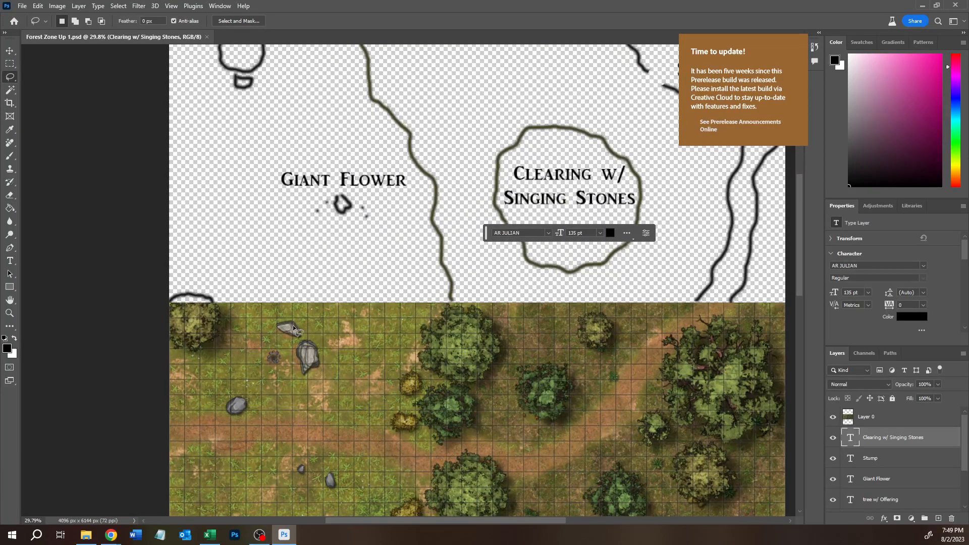
left_click_drag(263, 313, 298, 308)
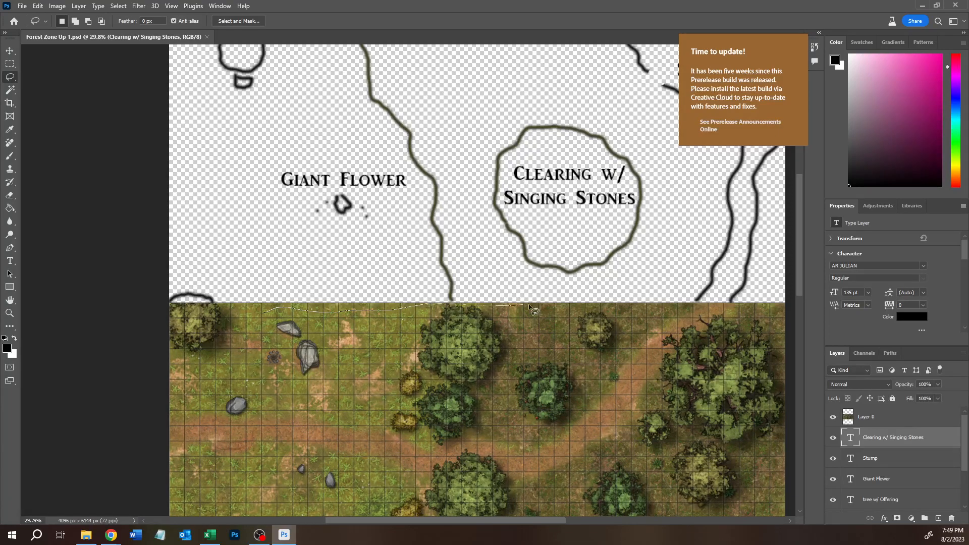
left_click_drag(771, 324, 743, 384)
left_click_drag(601, 376, 532, 371)
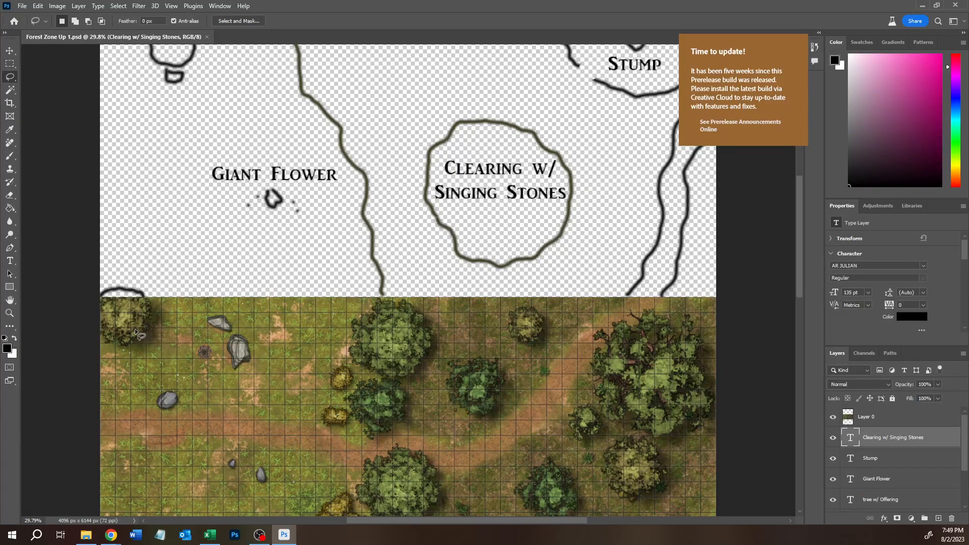
left_click_drag(131, 322, 253, 348)
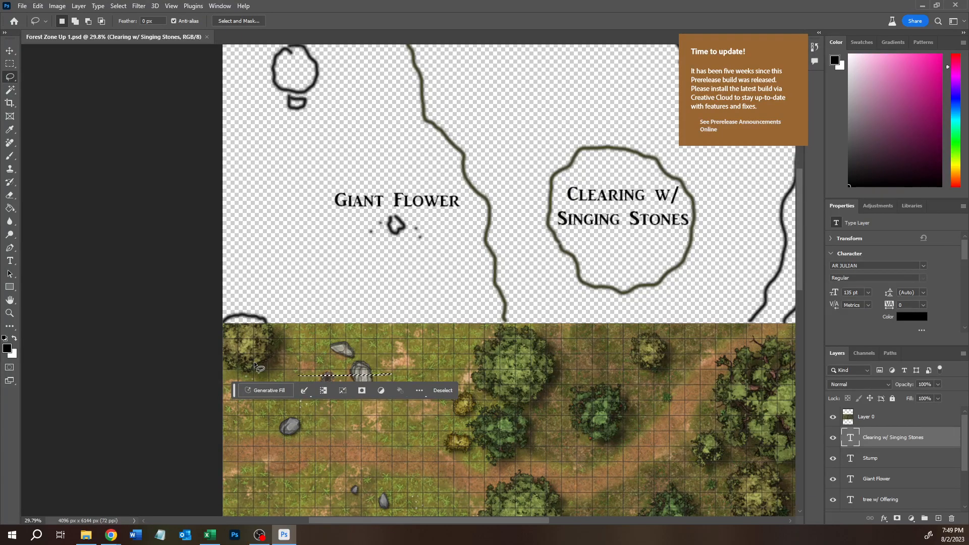
- Try moving Layer 0, undo the move, and clear the selection across the rocks
key("v")
left_click_drag(335, 435, 246, 350)
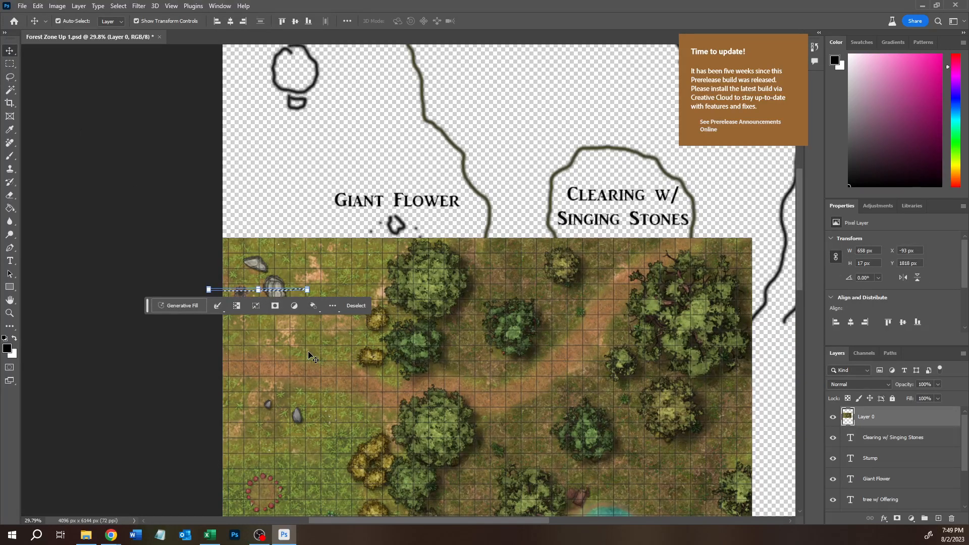
key("m")
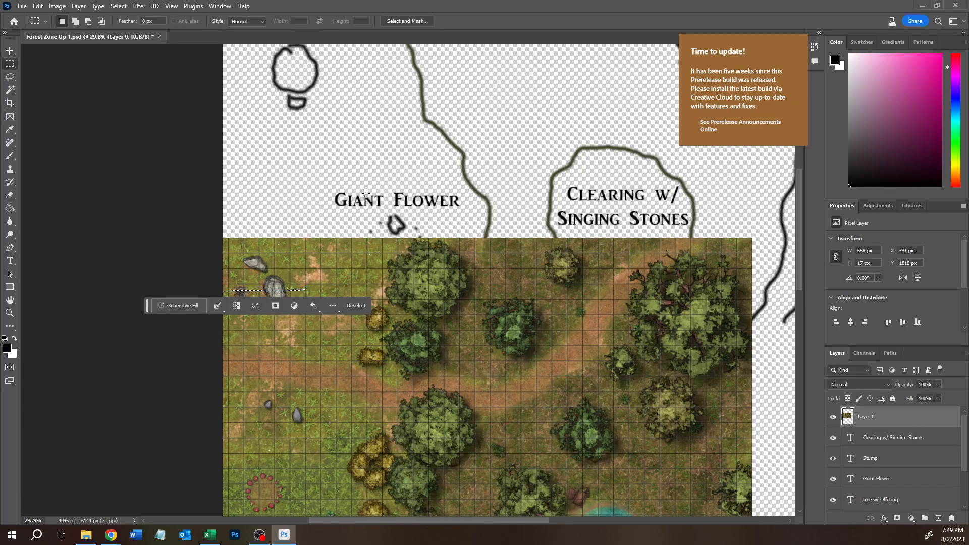
key("ctrl+d")
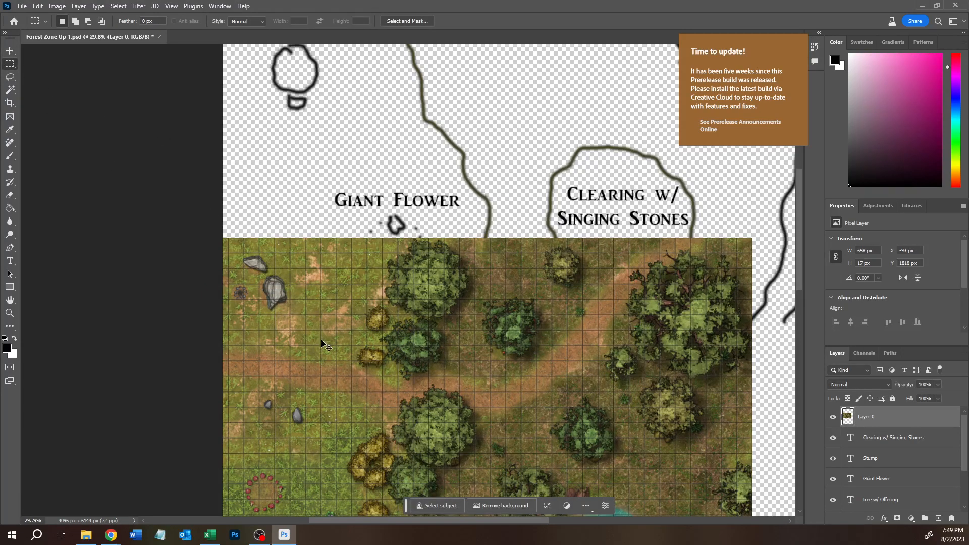
key("ctrl+z")
key("ctrl+z")
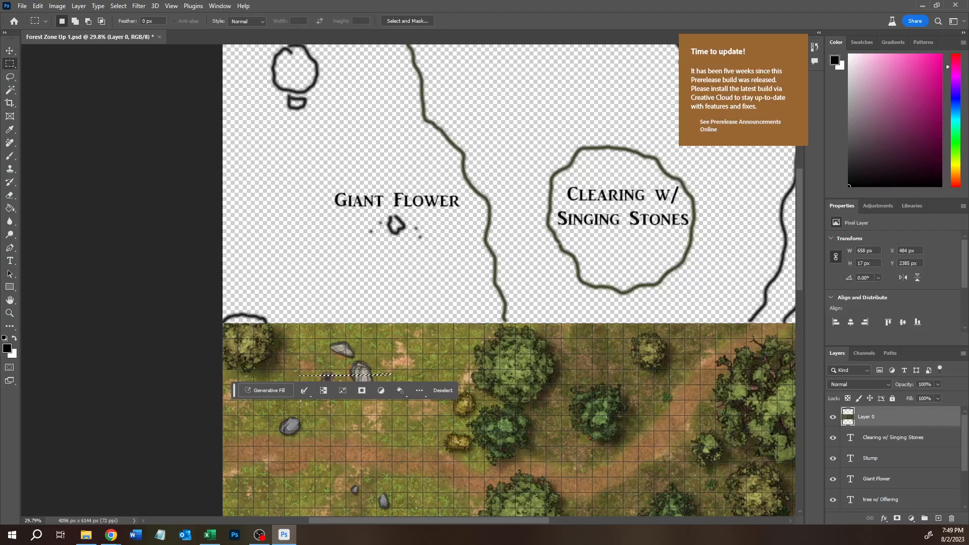
key("ctrl+d")
- Examine the forest map's lower clearing and pond against the sketch's Giant Flower, Stump and Clearing w/ Singing Stones areas
left_click_drag(424, 449, 451, 56)
left_click_drag(329, 440, 351, 297)
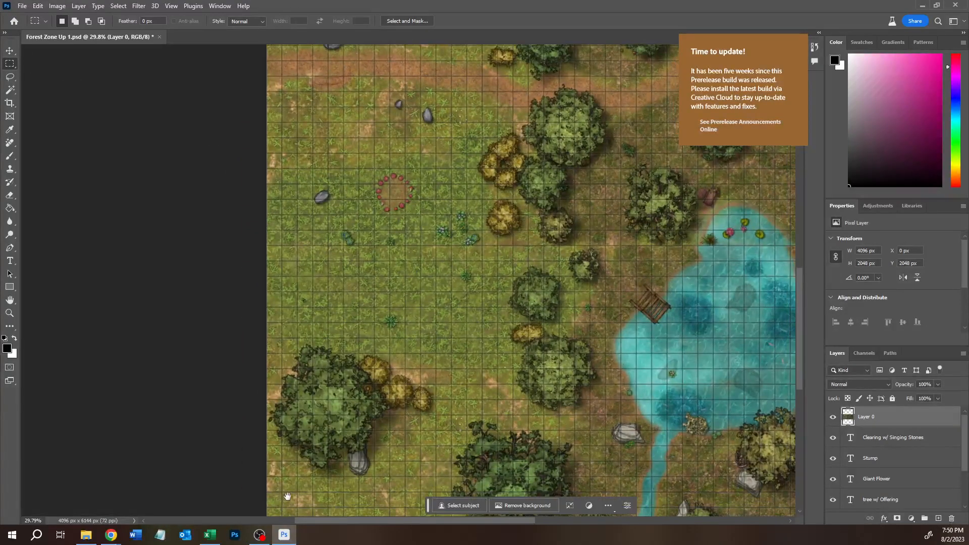
left_click_drag(286, 503, 290, 461)
left_click_drag(428, 188, 415, 439)
mouse_move(431, 66)
left_mouse_down()
mouse_move(422, 177)
mouse_move(354, 316)
mouse_move(274, 320)
left_mouse_up()
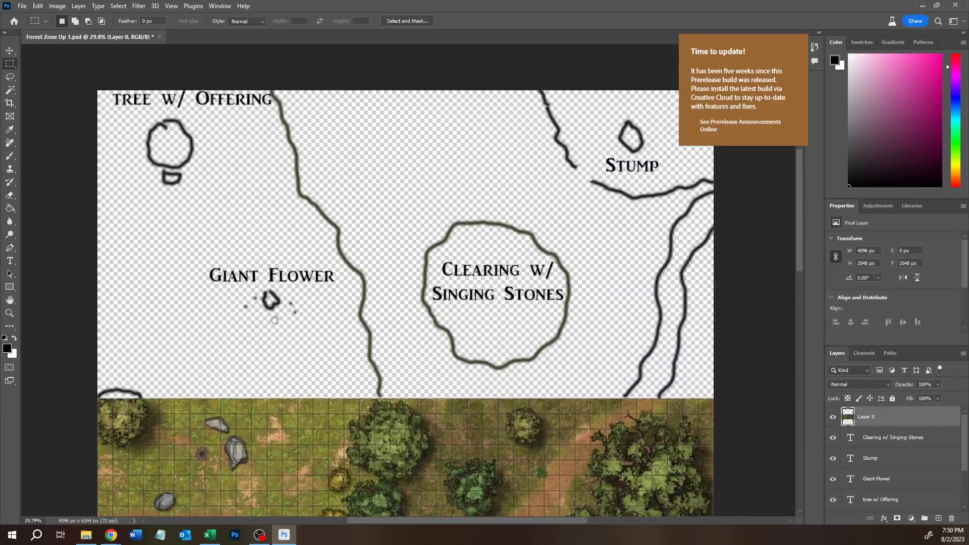
left_click_drag(366, 205, 313, 231)
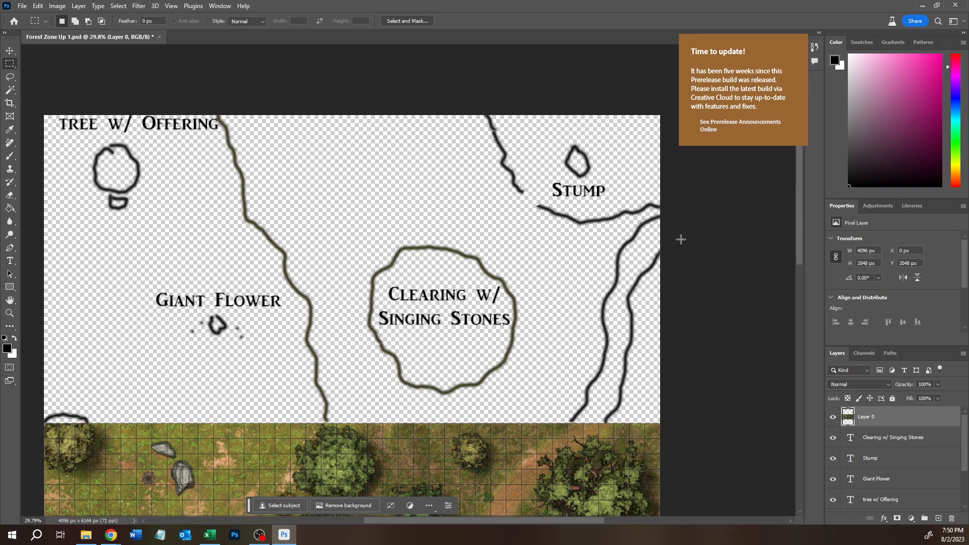
scroll(422, 371, "down", 10)
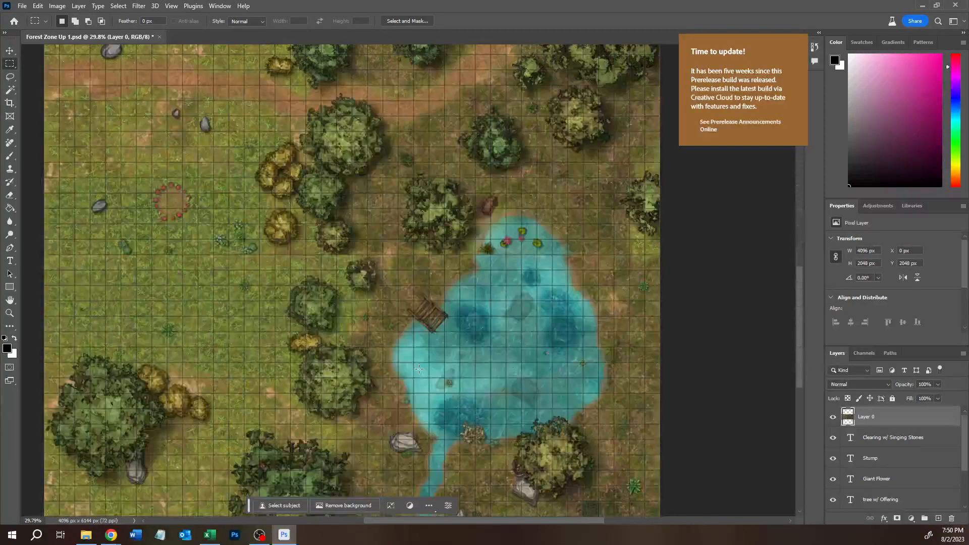
- Outline the whole sketch area above the forest map with a rectangular marquee, and clear the selection
scroll(297, 371, "up", 1)
scroll(401, 347, "up", 10)
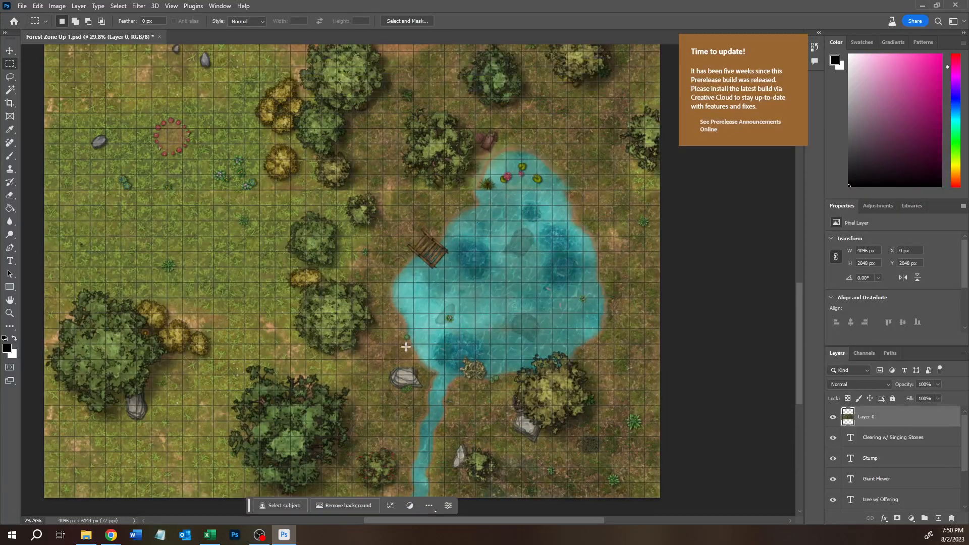
scroll(439, 343, "up", 2)
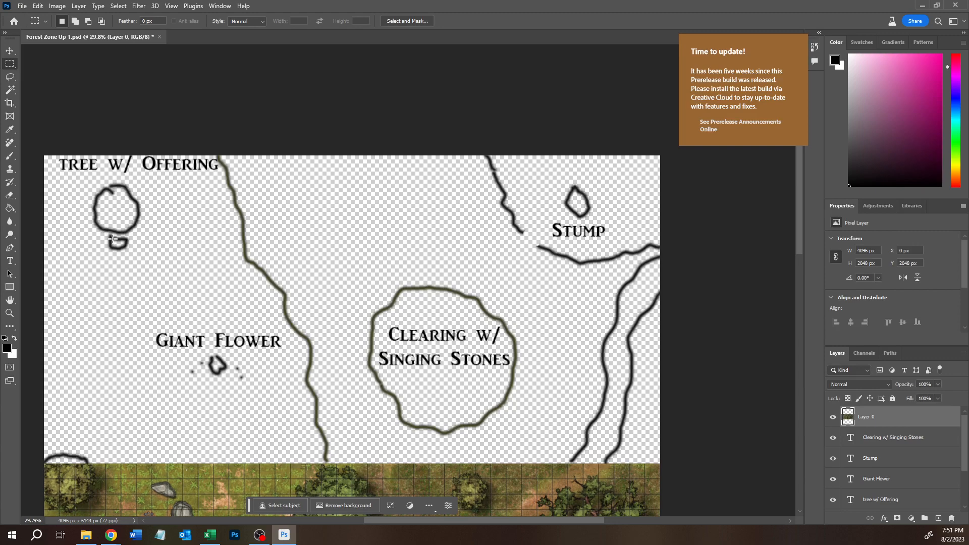
scroll(111, 233, "down", 2)
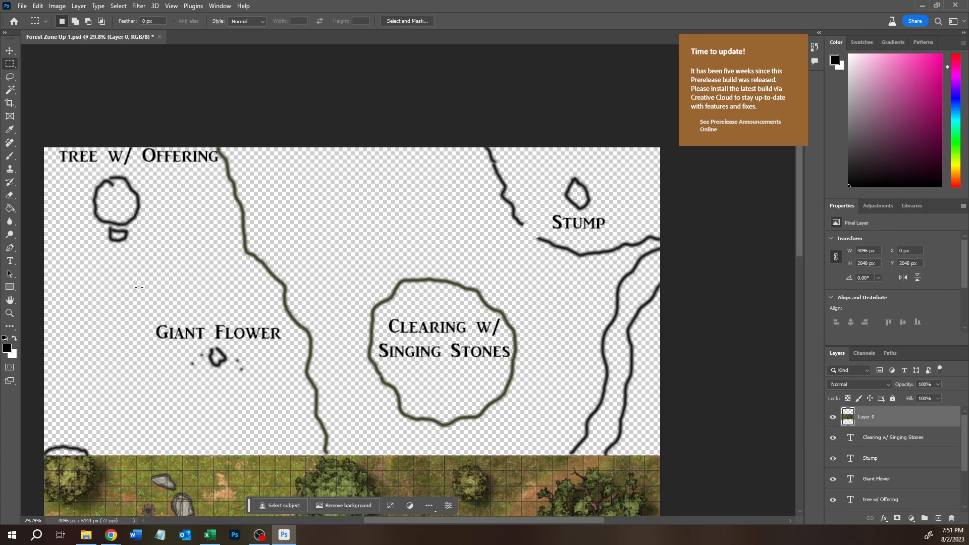
scroll(133, 266, "down", 2)
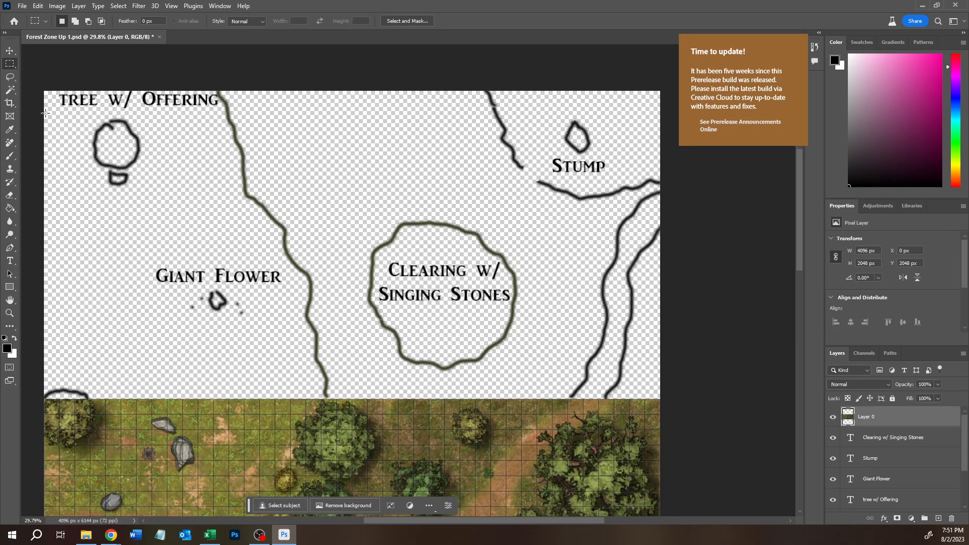
left_click_drag(48, 86, 684, 398)
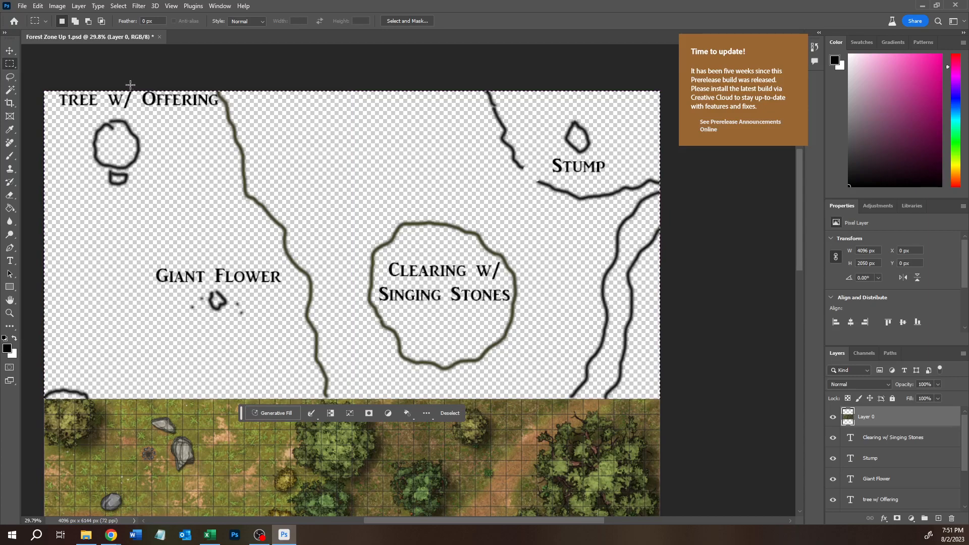
left_click(14, 106)
left_click(10, 64)
left_click(89, 79)
- Try cropping the canvas up from its lower edge to the sketch area, and cancel the crop
left_click(10, 103)
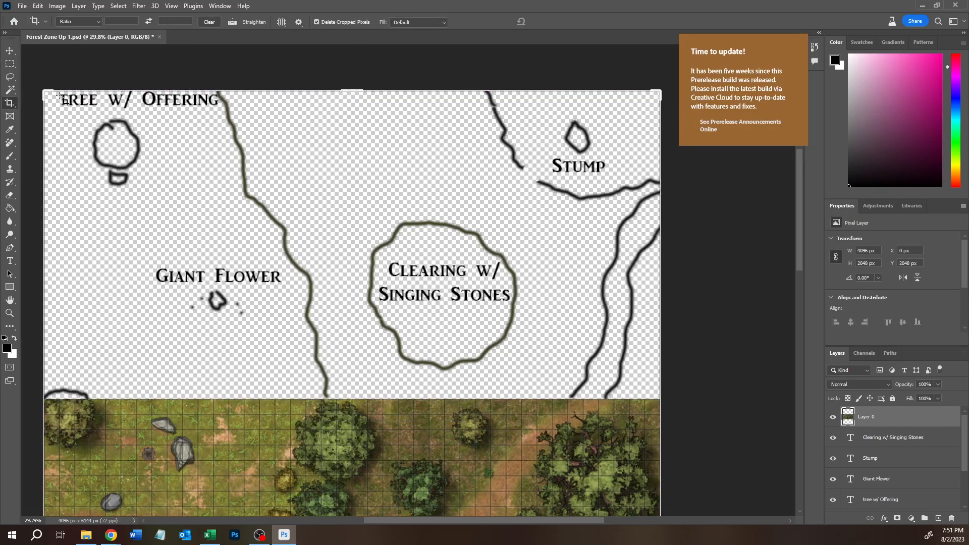
scroll(194, 369, "down", 3)
scroll(195, 368, "down", 6)
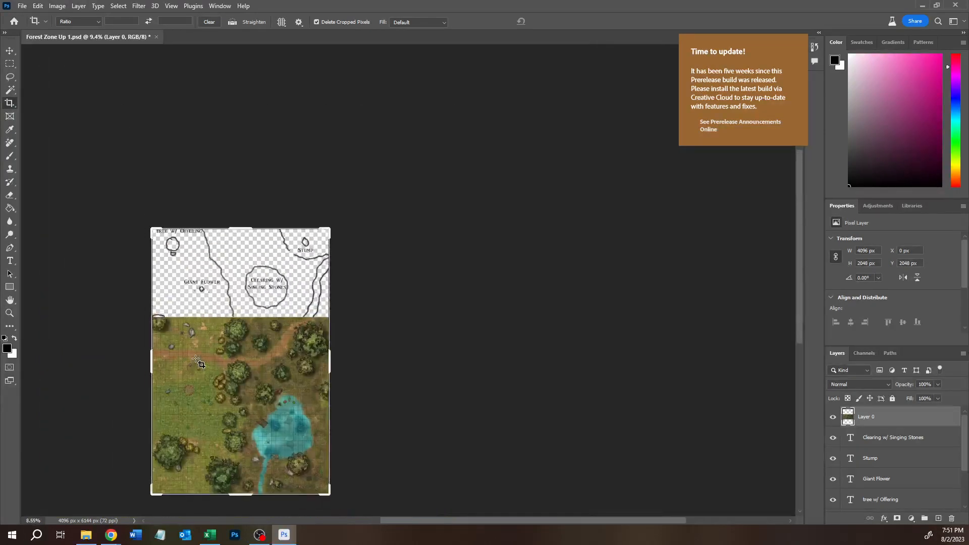
left_click_drag(239, 481, 247, 403)
scroll(239, 402, "up", 2)
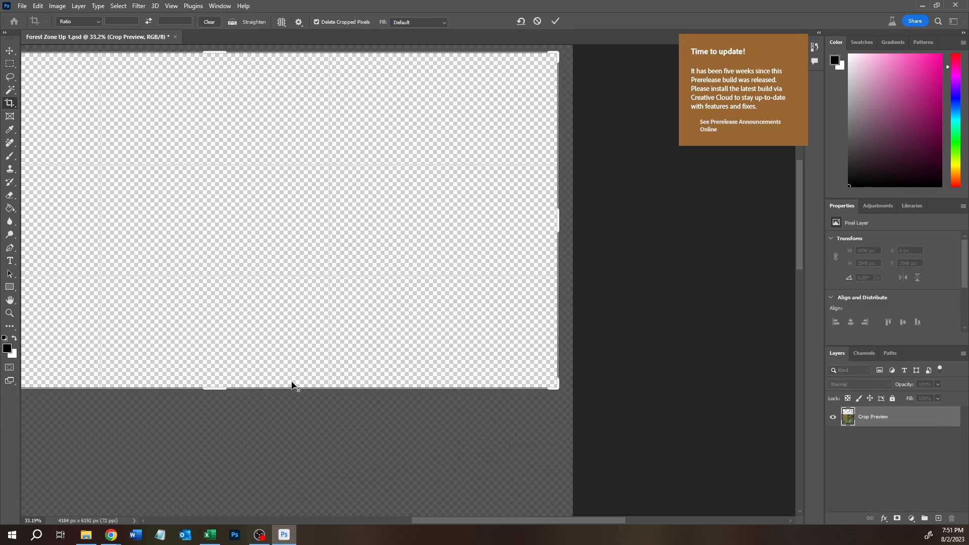
key("Return")
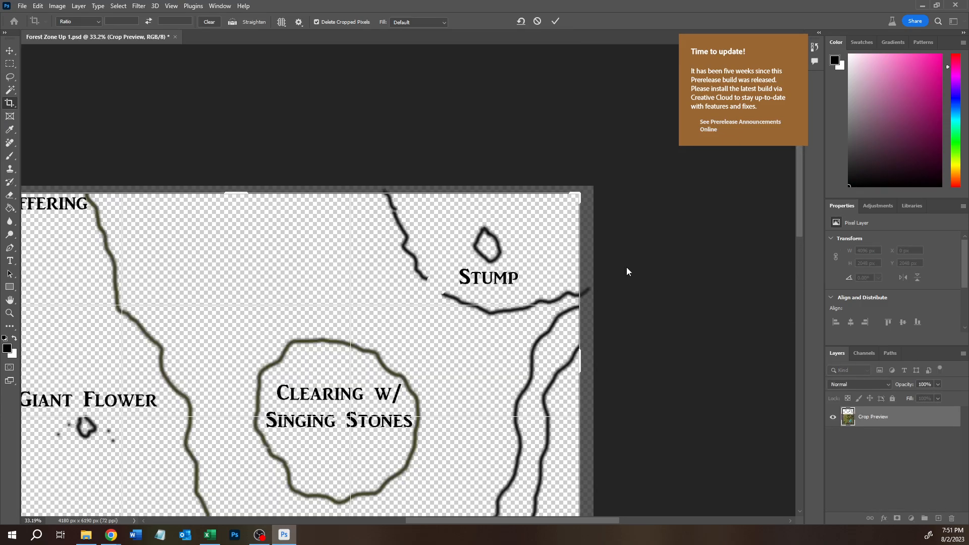
left_click(536, 22)
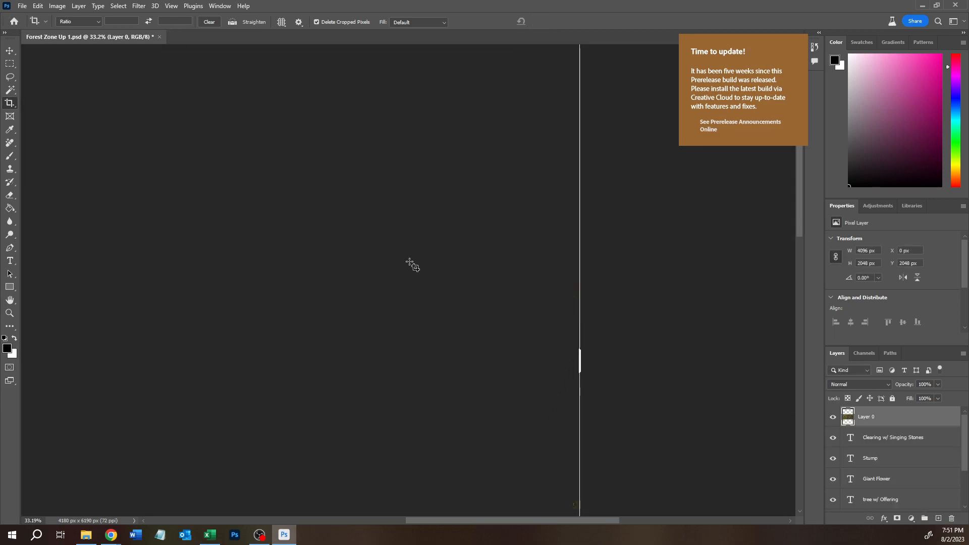
- Crop the canvas's lower edge up to the border between sketch and forest map, keeping only the labelled sketch at 4096 by 2047 px
scroll(413, 265, "down", 1)
scroll(385, 246, "up", 15)
scroll(387, 247, "up", 10)
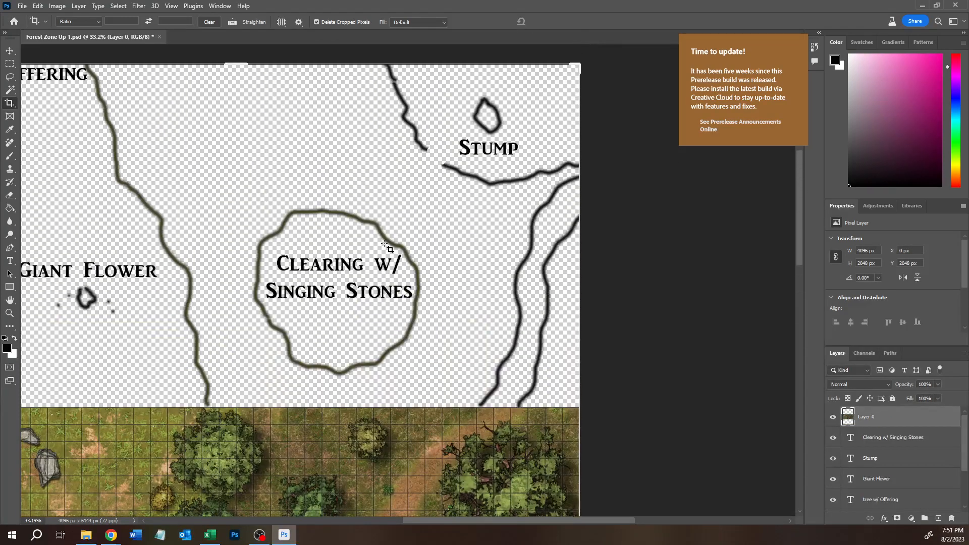
scroll(370, 259, "down", 20)
scroll(348, 265, "down", 5)
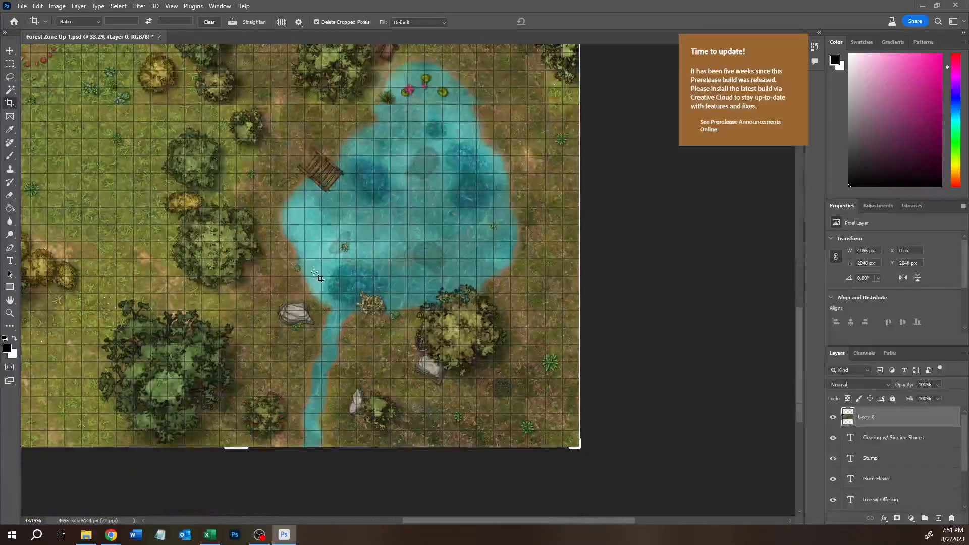
left_click_drag(237, 447, 288, 107)
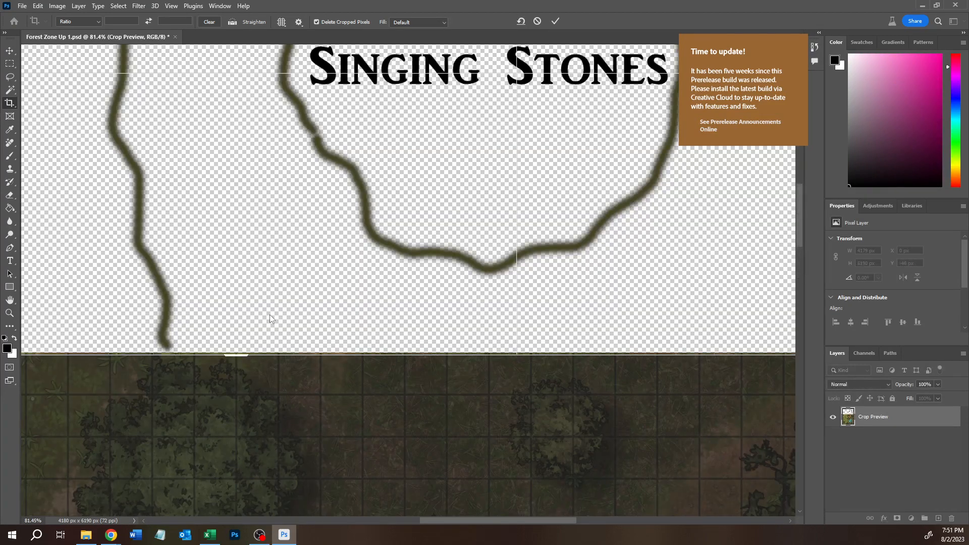
scroll(234, 371, "up", 8)
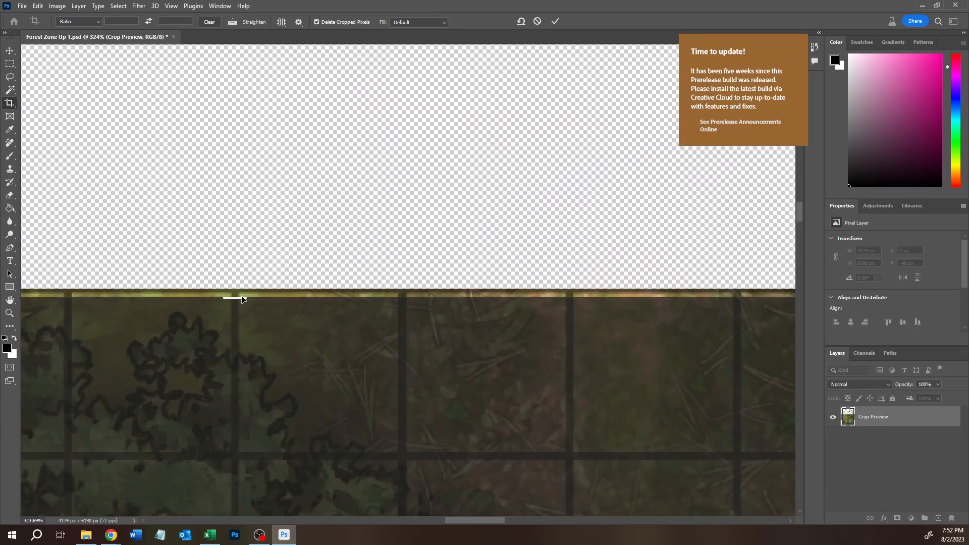
left_click_drag(242, 299, 246, 293)
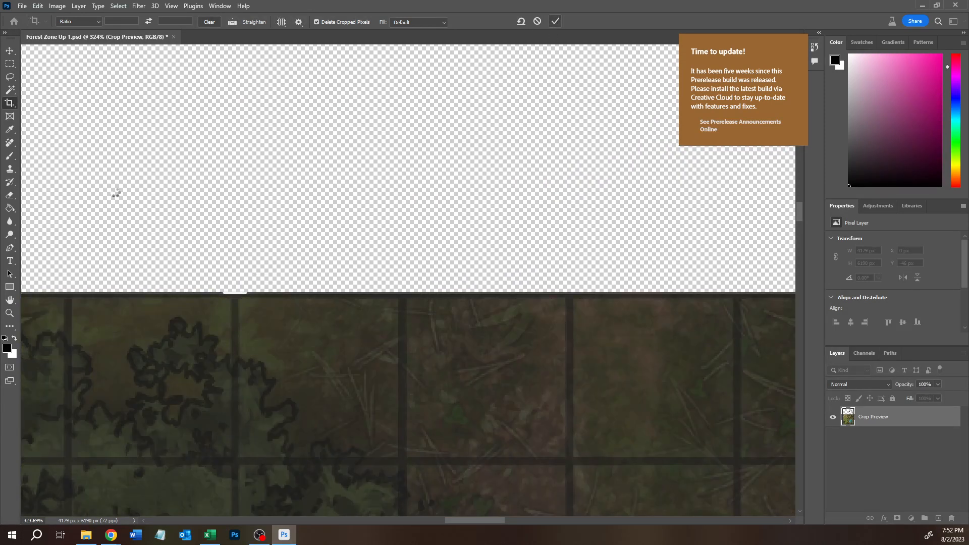
key("Return")
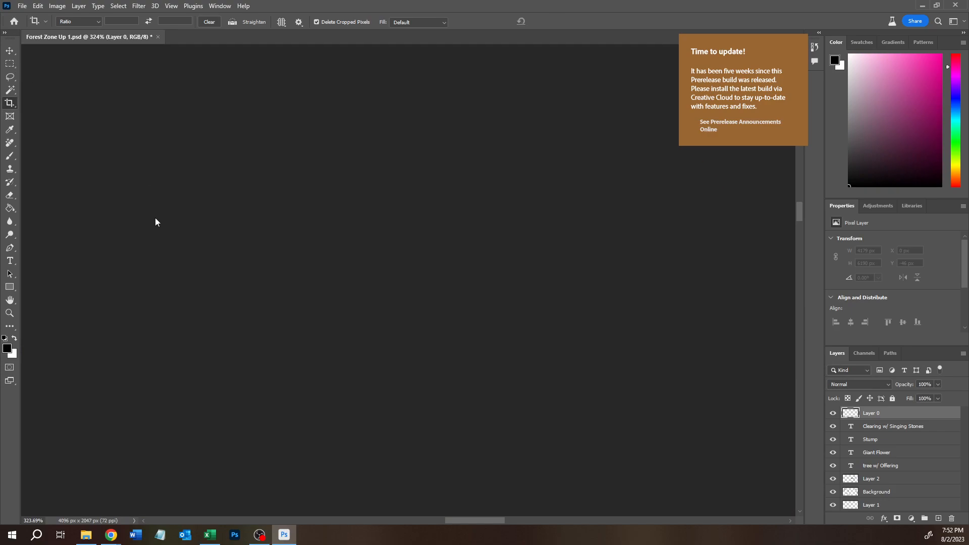
left_click(10, 63)
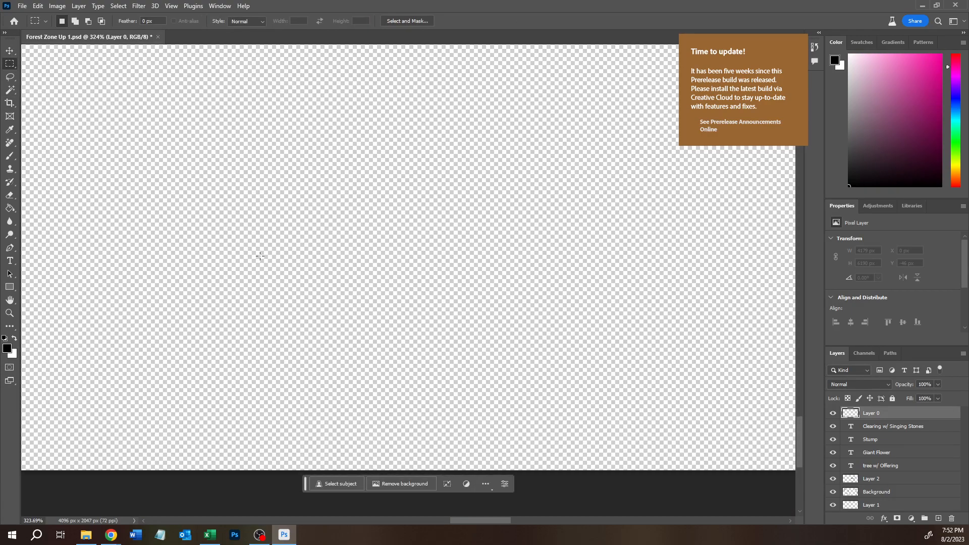
scroll(229, 227, "down", 10)
scroll(262, 247, "down", 4)
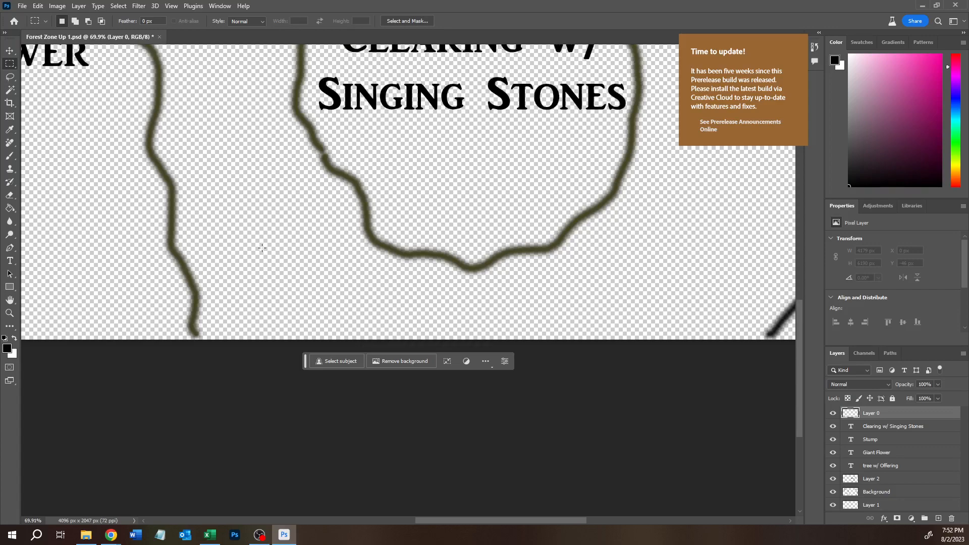
scroll(262, 247, "down", 4)
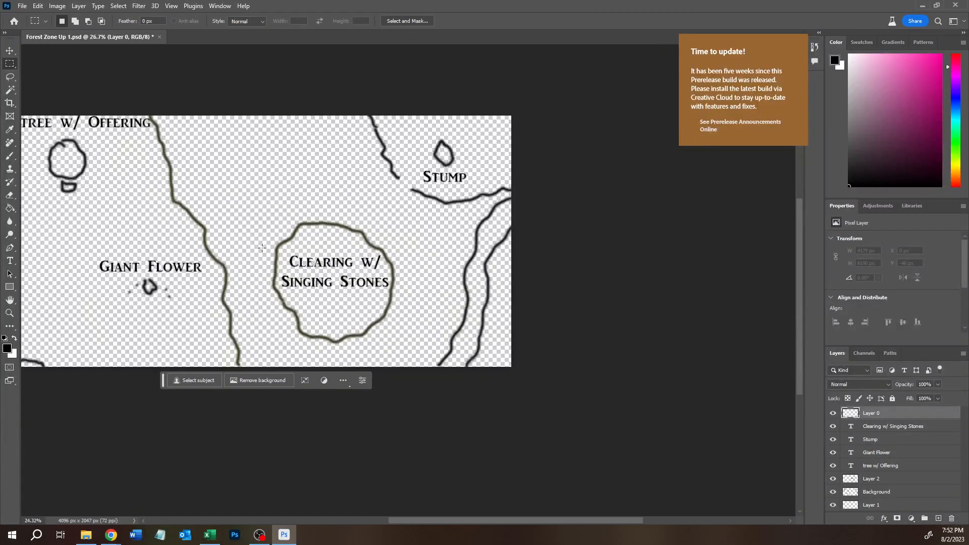
scroll(262, 248, "up", 1)
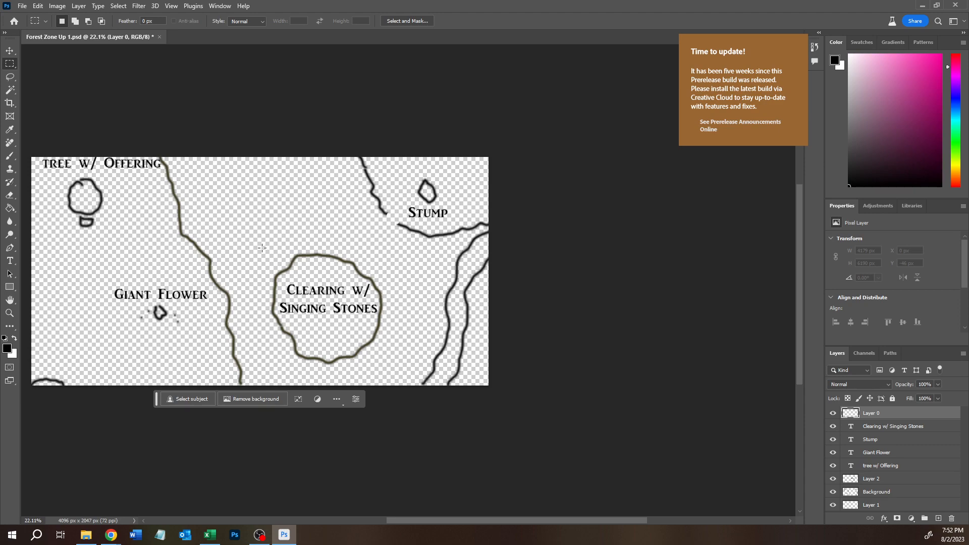
- Save a PNG copy of the cropped sketch as Forest Zone Up 1 copy.png, and quit Photoshop without saving the PSD changes
left_click(23, 6)
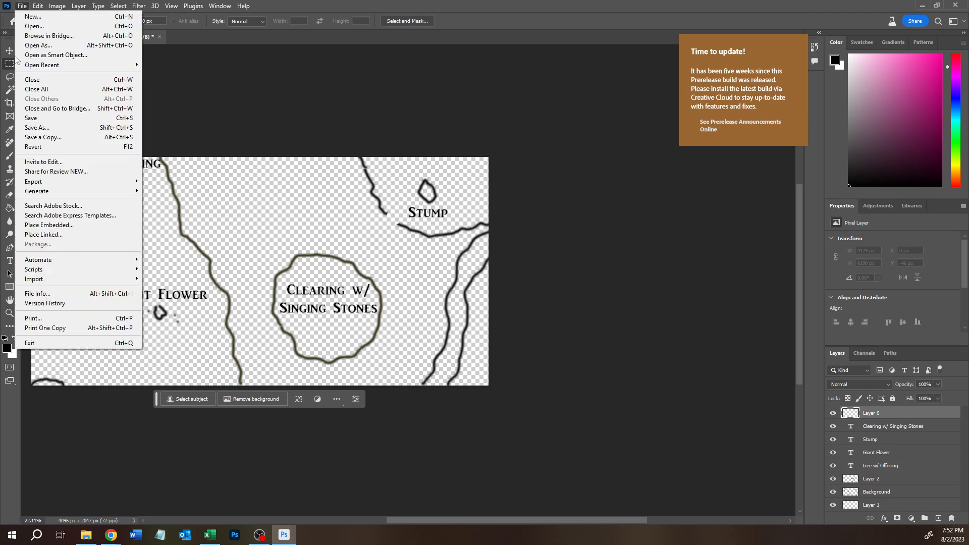
left_click(29, 138)
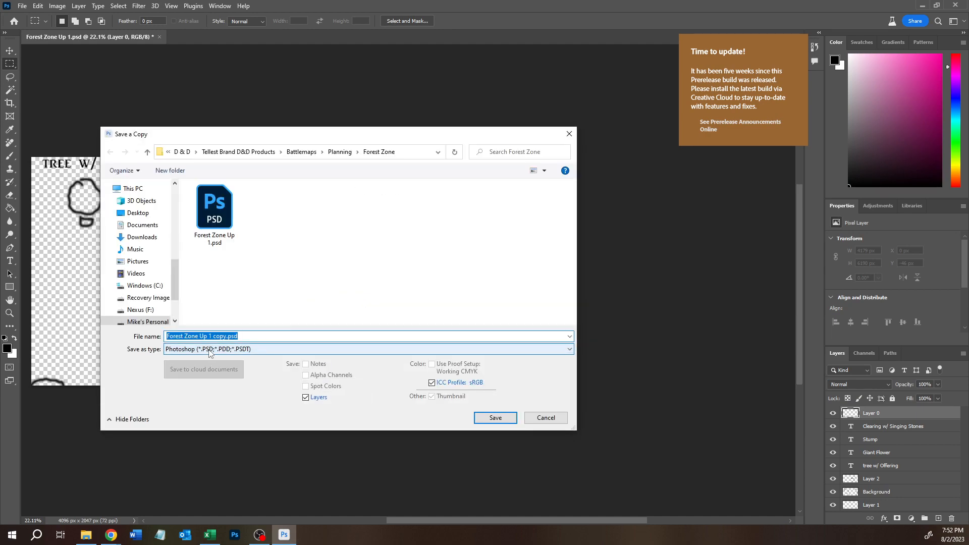
left_click(209, 349)
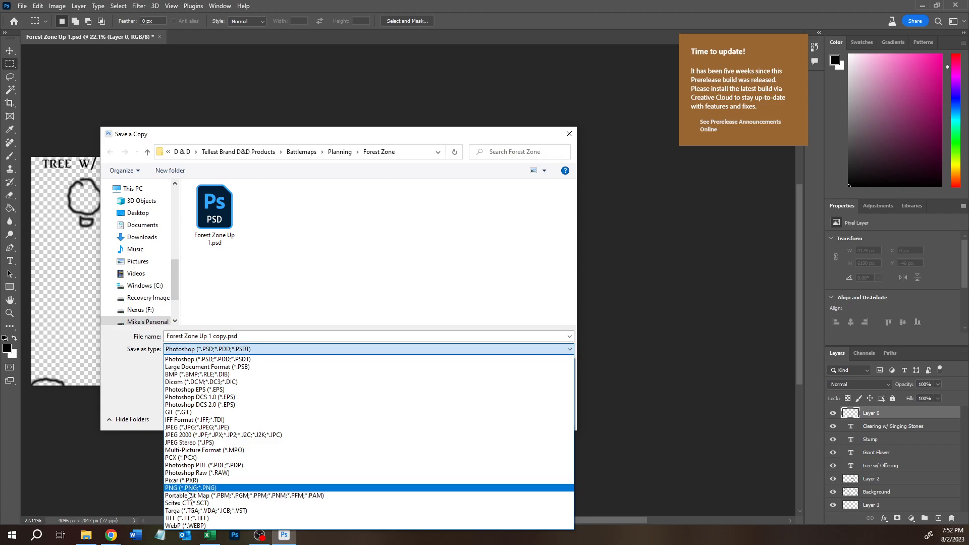
left_click(188, 488)
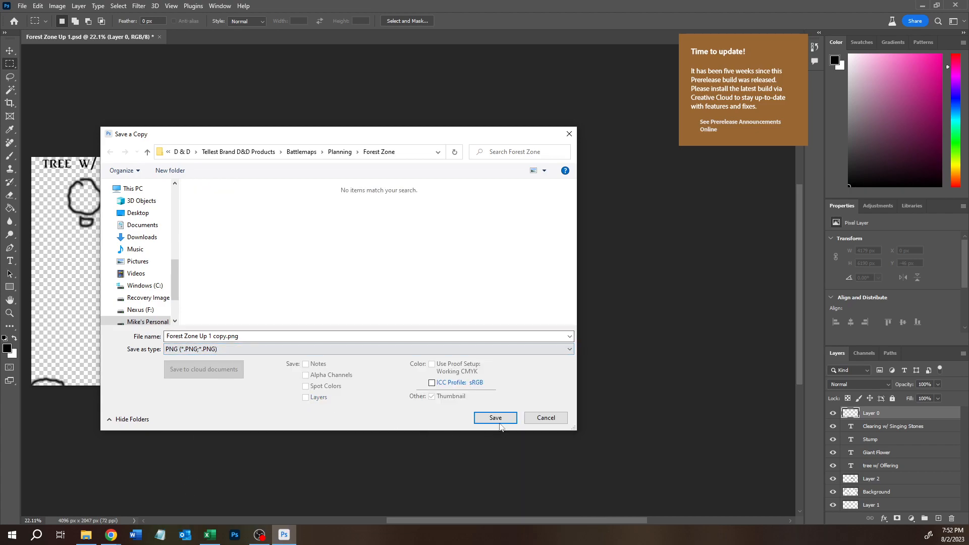
left_click(495, 418)
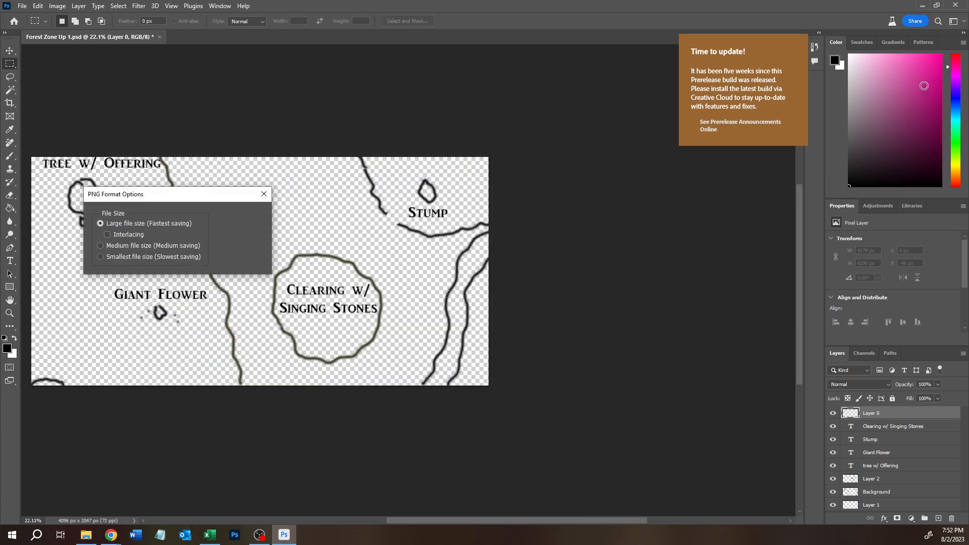
left_click(237, 217)
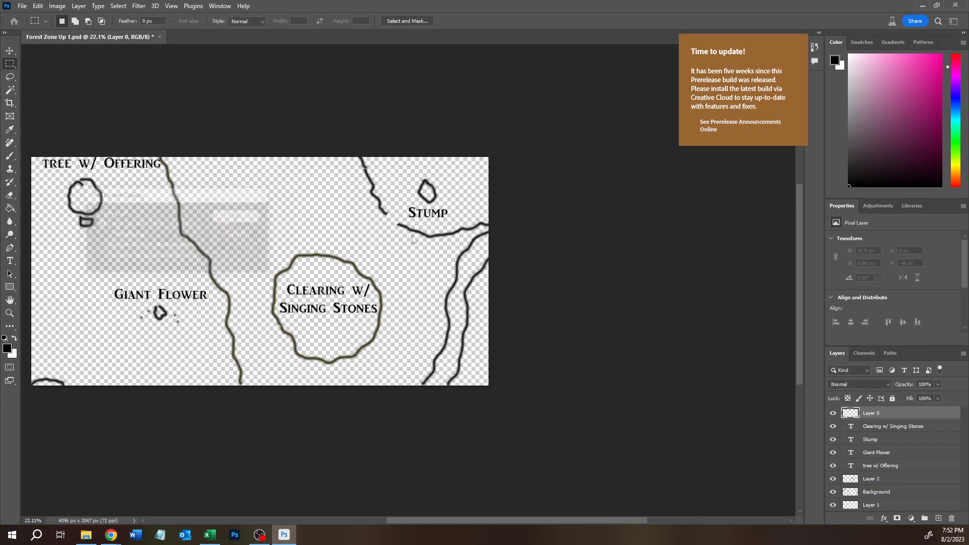
left_click(954, 7)
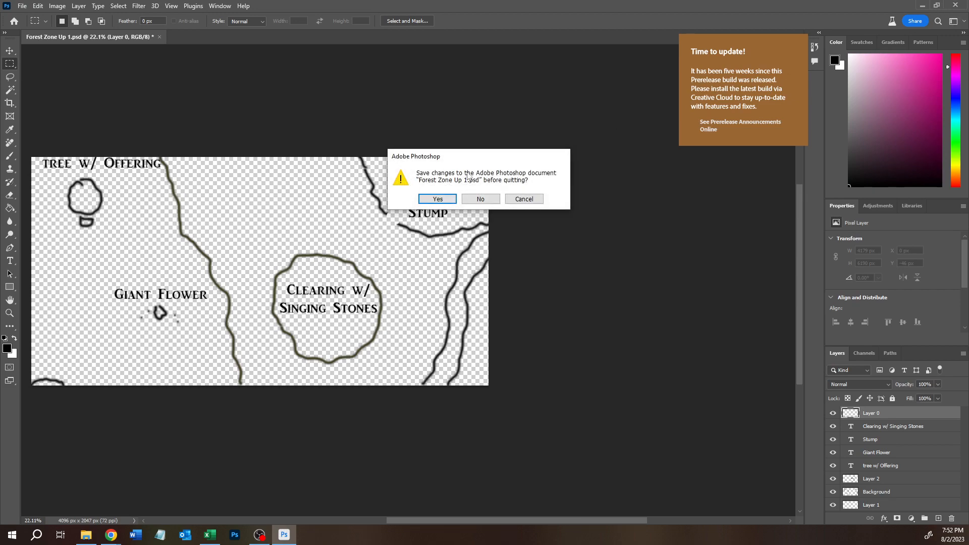
left_click(480, 199)
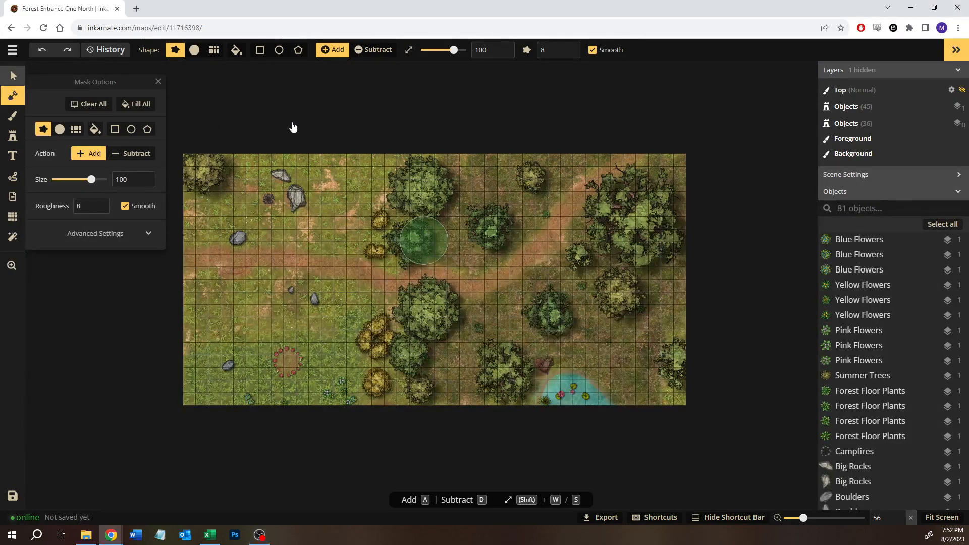
- In Inkarnate, move the summer tree from the map's northwest corner to the southwest corner, mostly beyond the lower edge
key("v")
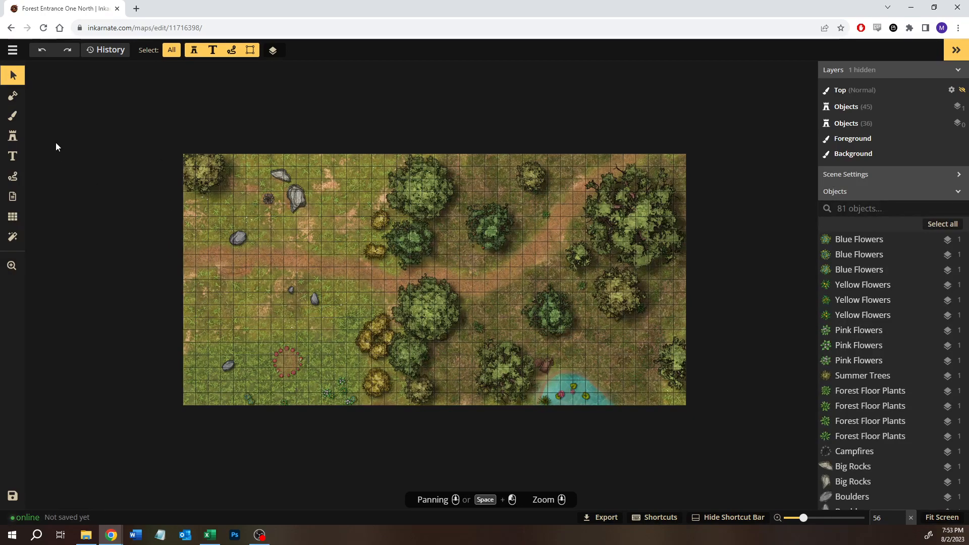
left_click(197, 174)
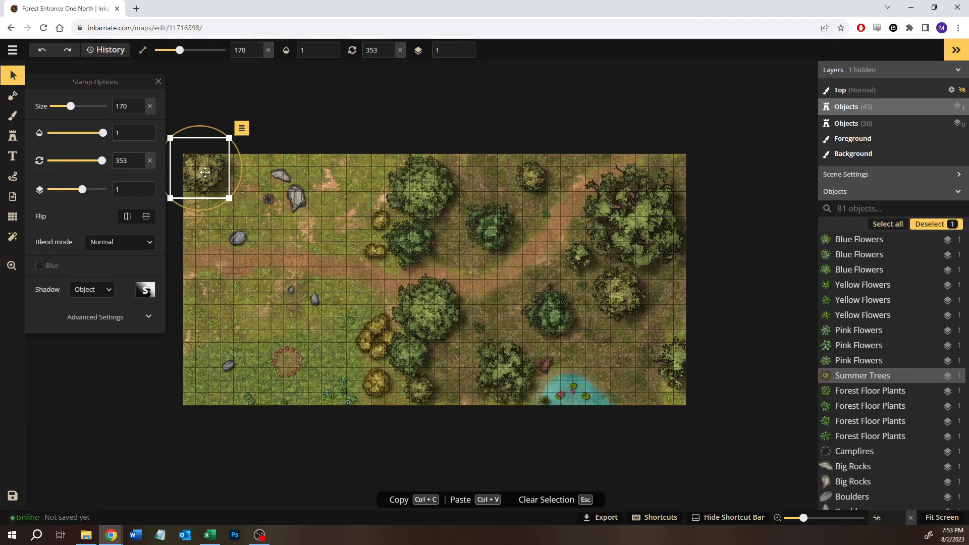
left_click_drag(201, 177, 204, 423)
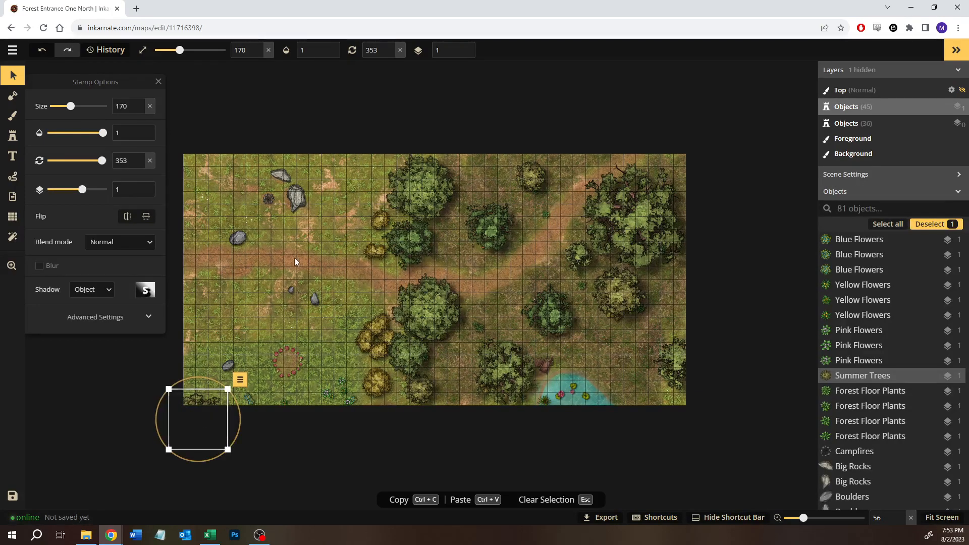
left_click(270, 274)
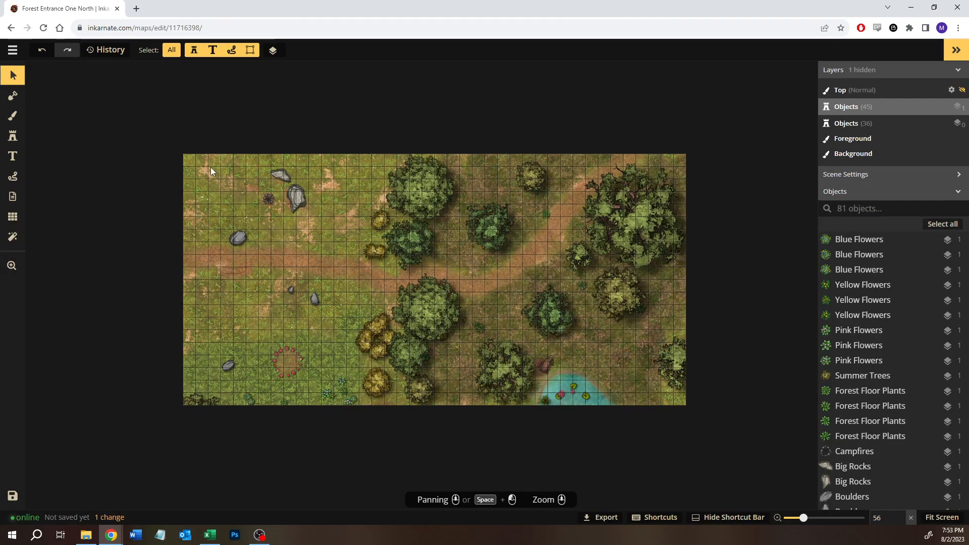
- Delete the campfire and regroup the northern rocks and boulders in the southwest meadow, west of the red ring
left_click(268, 199)
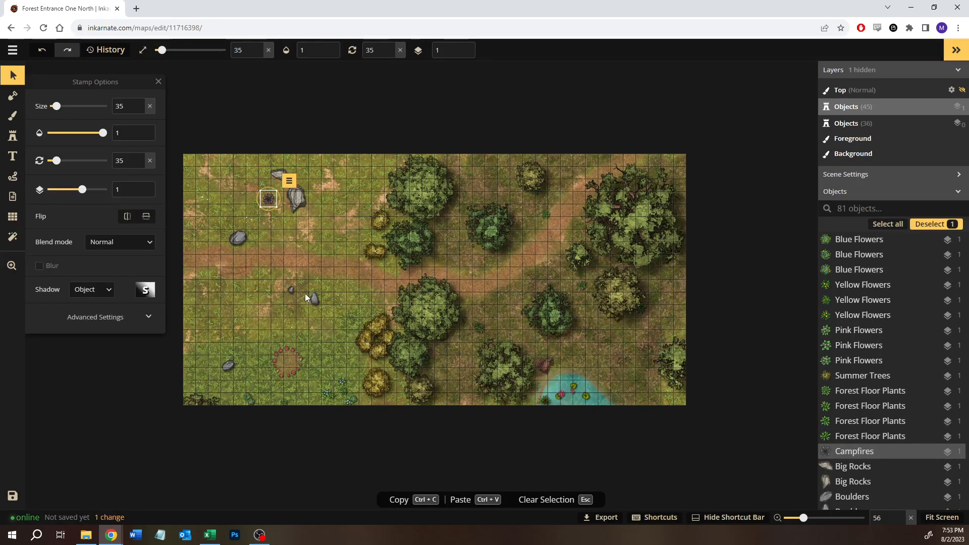
key("Delete")
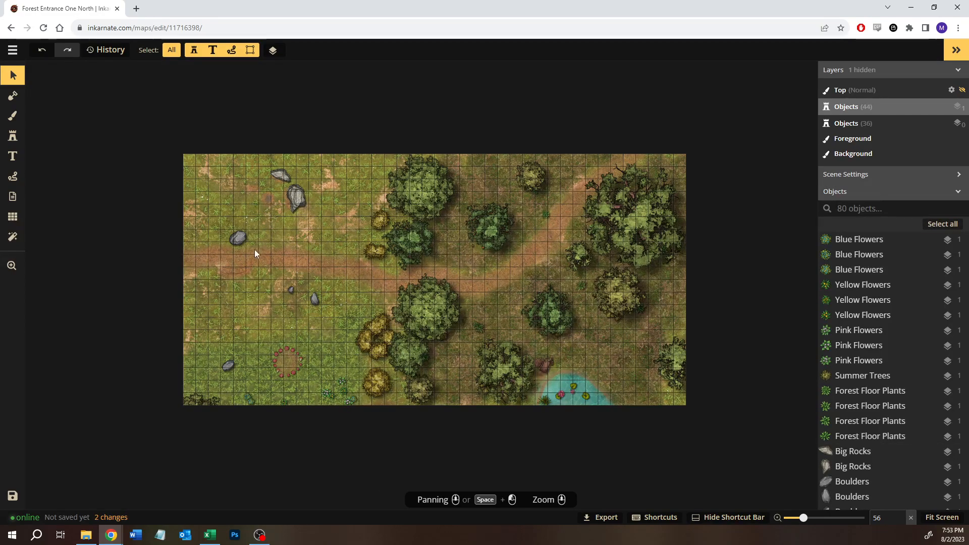
left_click_drag(307, 166, 240, 315)
left_click_drag(250, 242, 222, 321)
left_click_drag(273, 288, 230, 349)
left_click(269, 343)
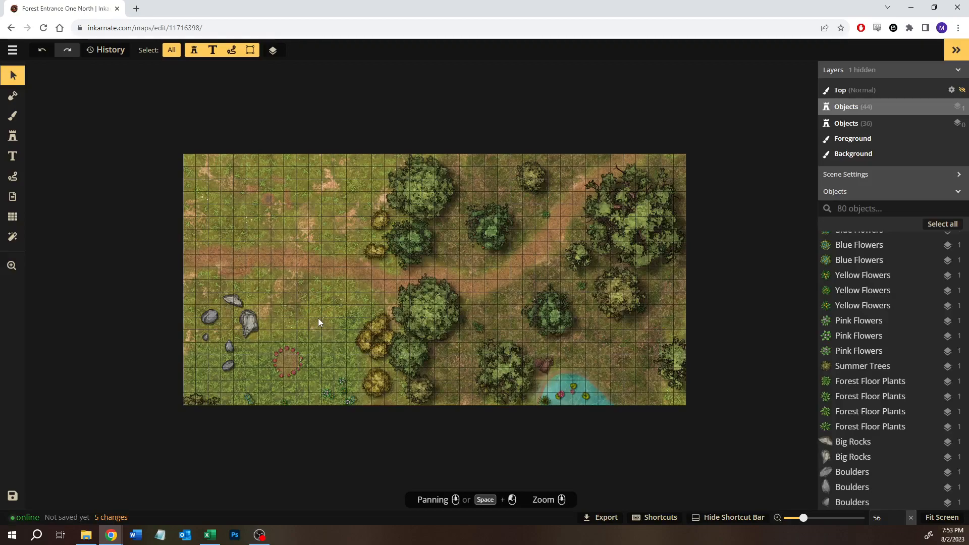
- Move two yellow bushes from the central tree line west into the meadow, and shift the bush cluster just northeast of the red ring
left_click_drag(362, 214, 285, 300)
left_click(349, 312)
left_click_drag(350, 312, 376, 356)
left_click_drag(378, 346, 332, 347)
left_click(376, 384)
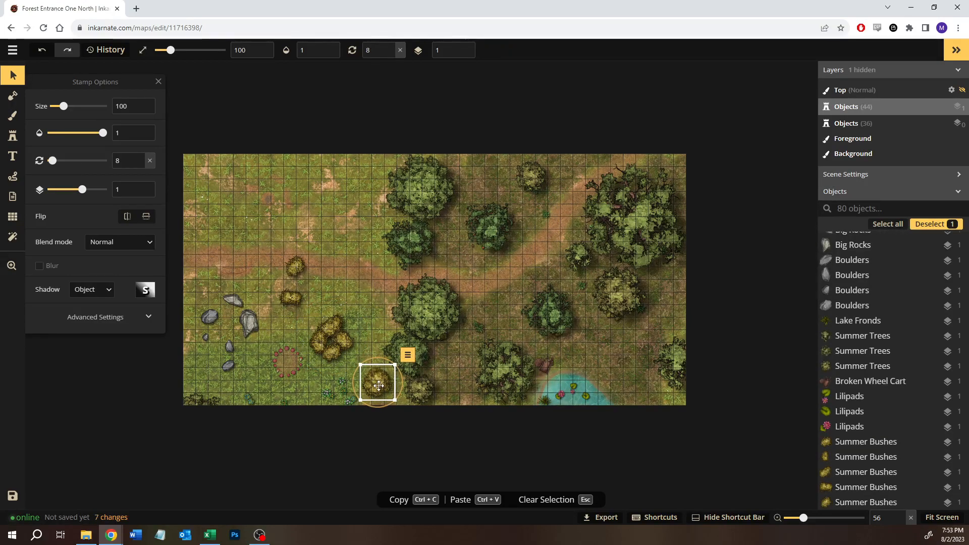
left_click(495, 301)
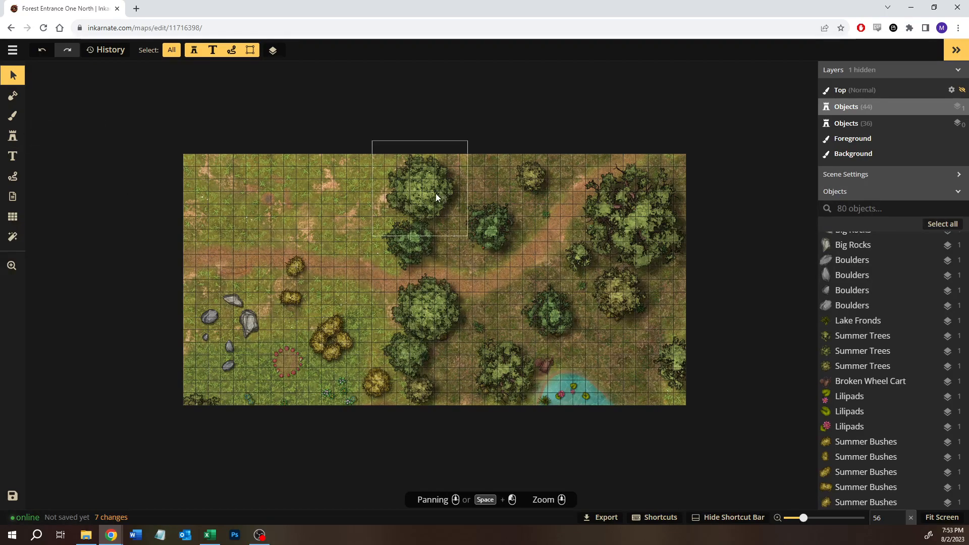
- Delete the large summer tree in the map's northeast and two forest floor plants from the ground around it
left_click(619, 217)
key("Delete")
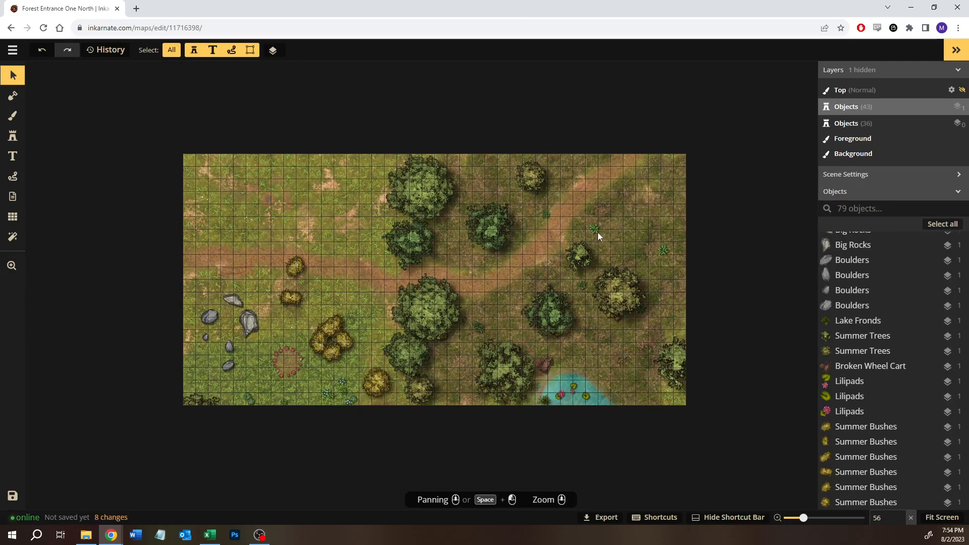
left_click(583, 216)
key("Delete")
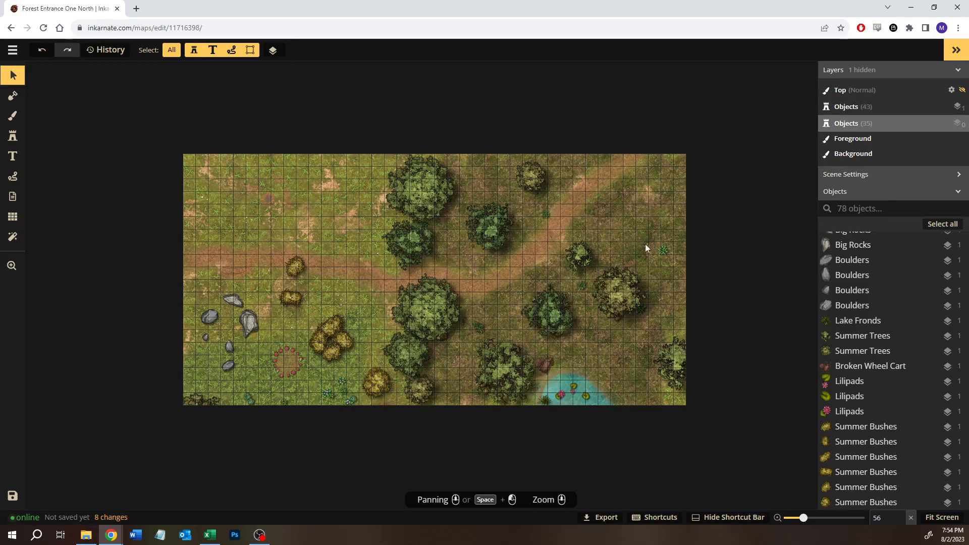
left_click(658, 253)
key("Delete")
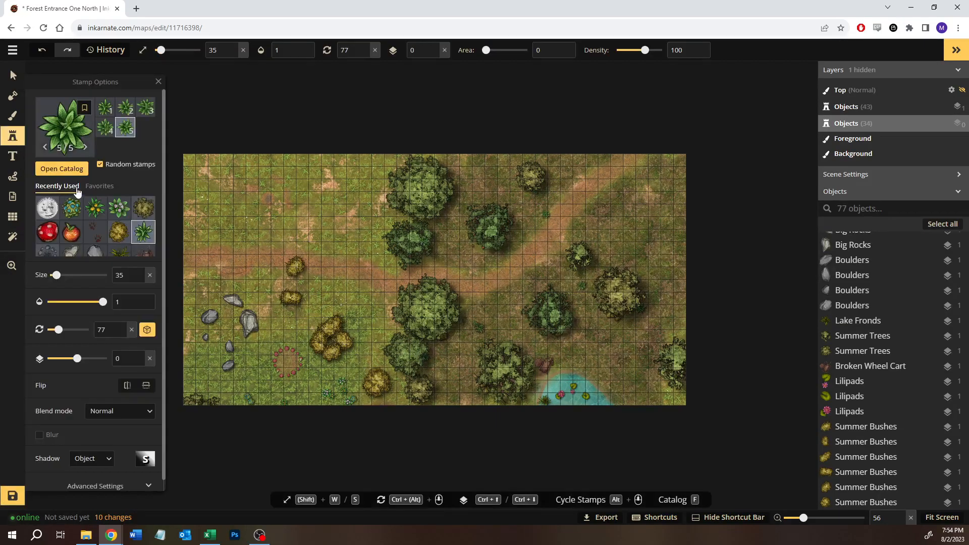
- Upload Forest Zone Up 1 copy.png from the Battlemaps Planning > Forest Zone folder as a custom stamp and save it under its file name
left_click(76, 172)
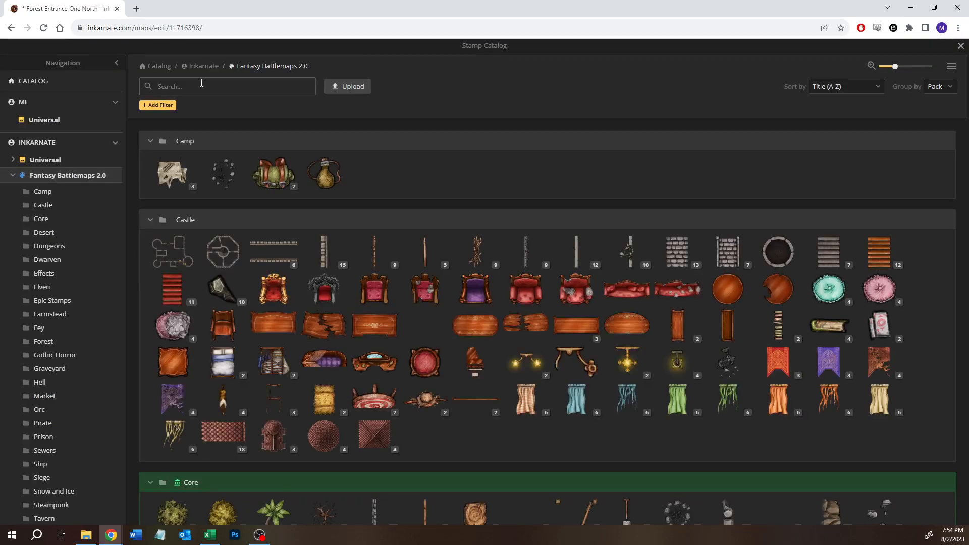
left_click(365, 88)
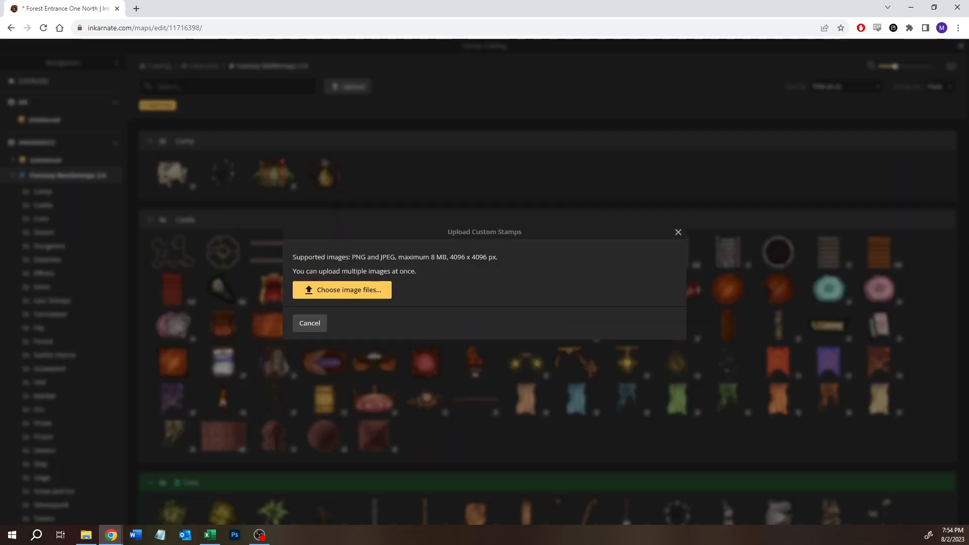
left_click(348, 292)
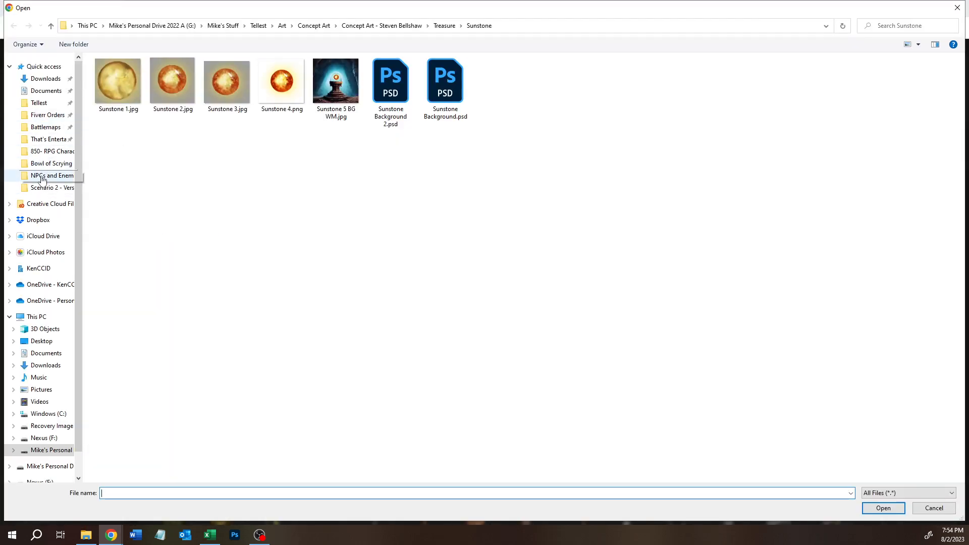
left_click(48, 127)
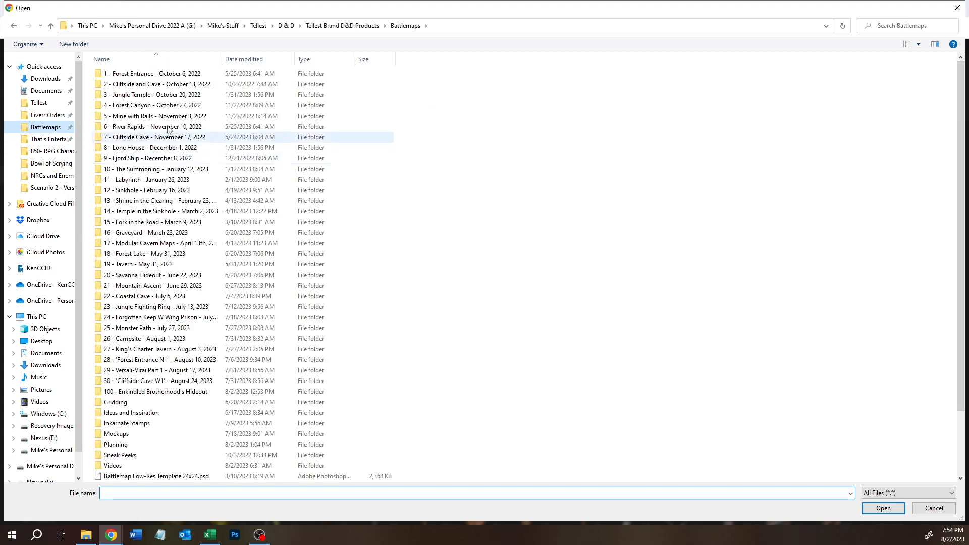
left_click(122, 444)
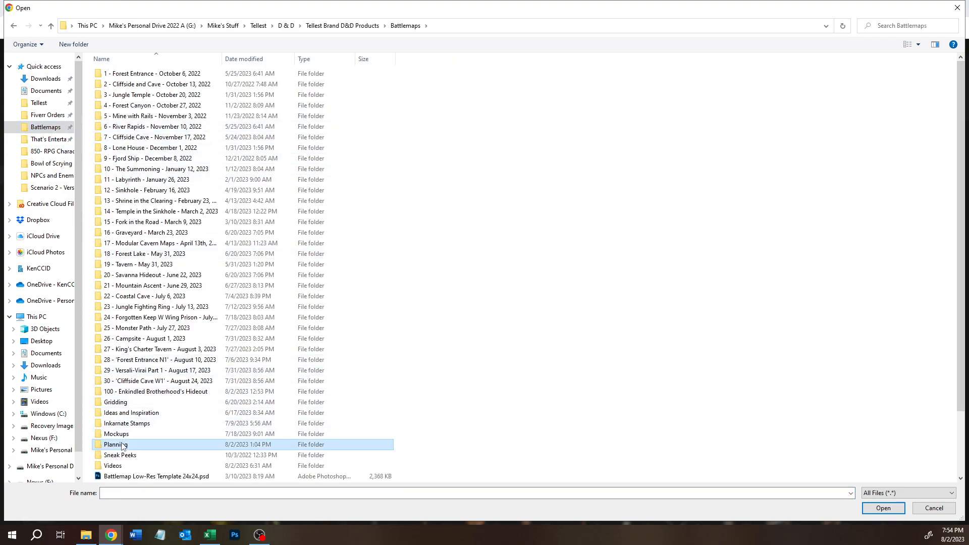
double_click(122, 445)
double_click(227, 87)
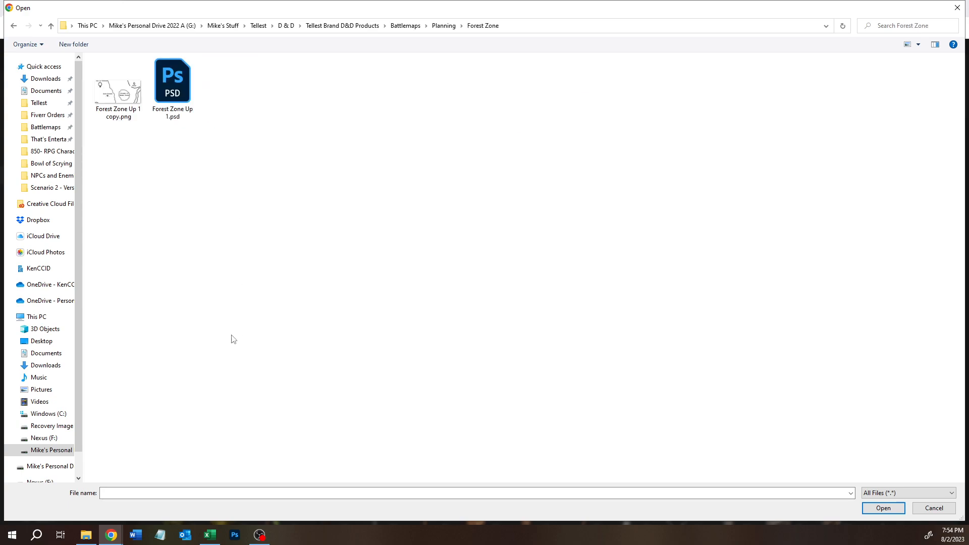
left_click(127, 105)
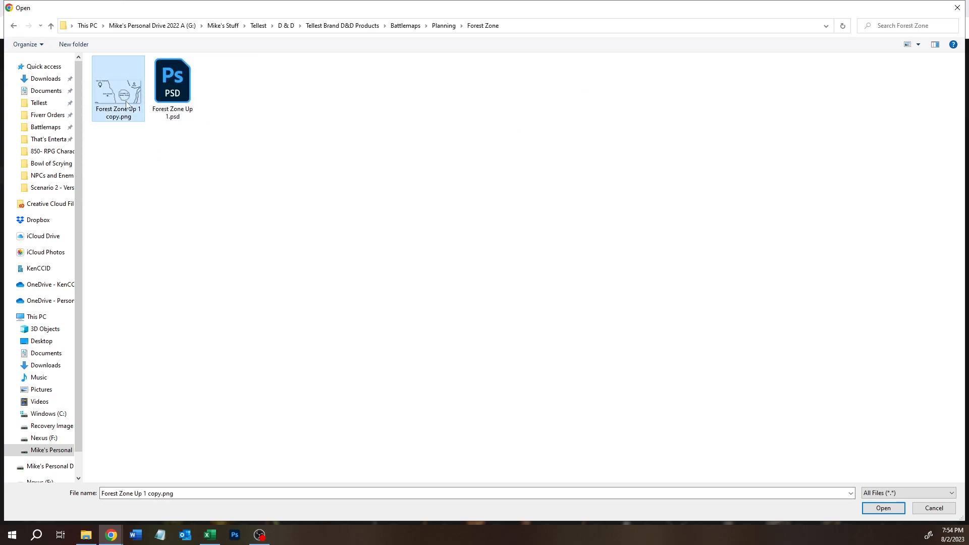
double_click(131, 95)
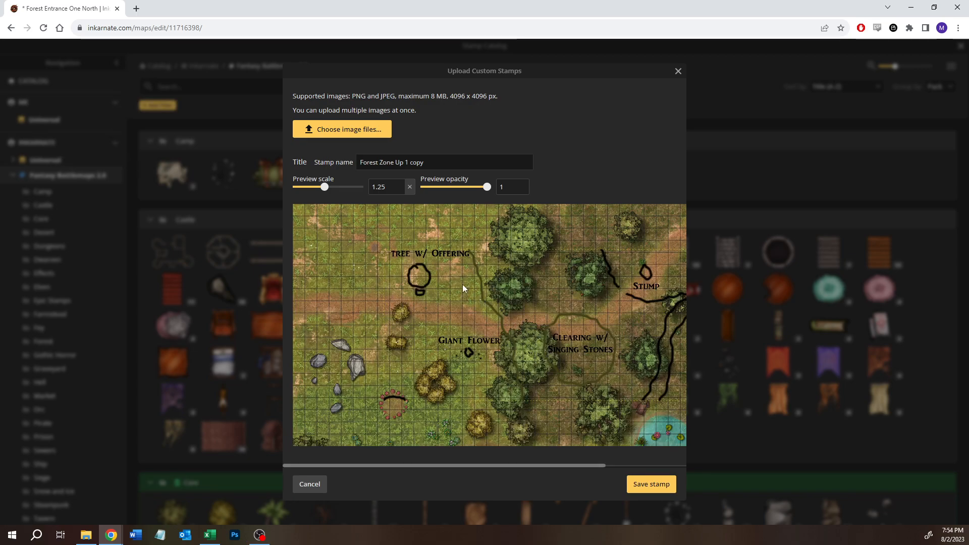
left_click(651, 484)
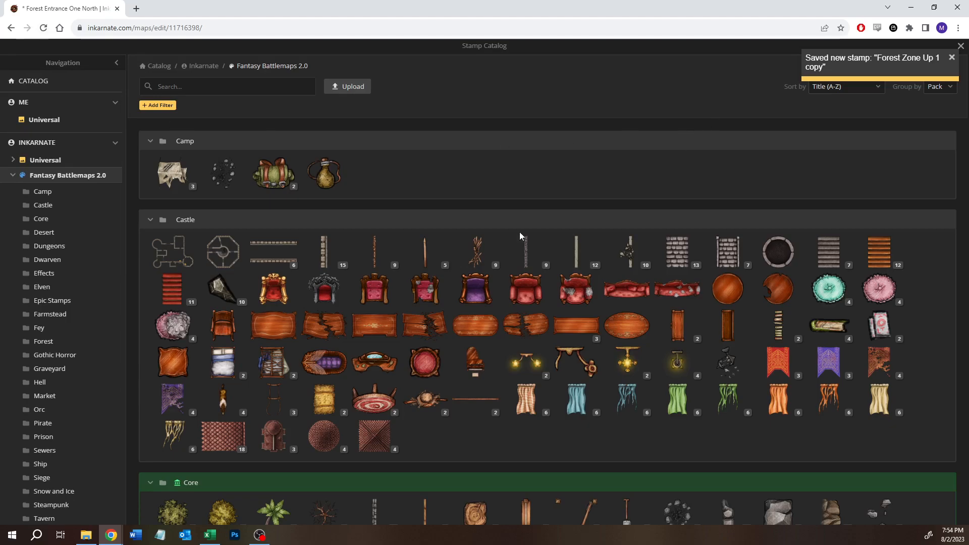
- Place the uploaded Forest Zone Up 1 copy stamp over the map, scaled to size 200 and aligned with the map edges
left_click(52, 122)
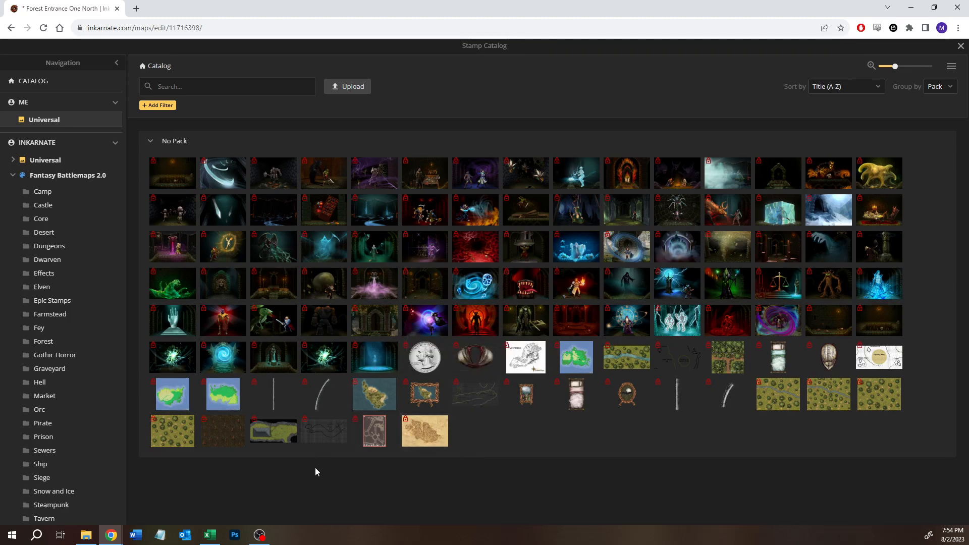
left_click(684, 360)
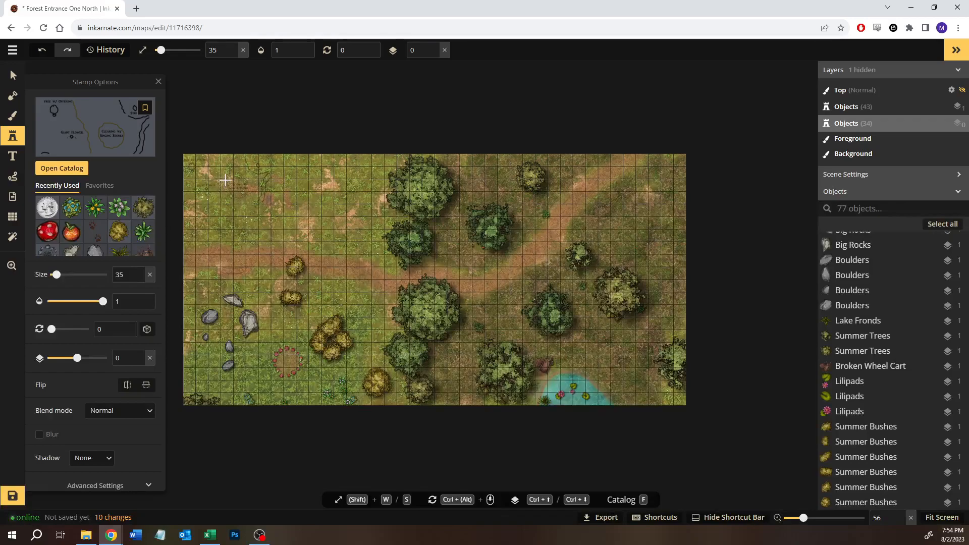
left_click(256, 204)
left_click_drag(273, 202, 680, 401)
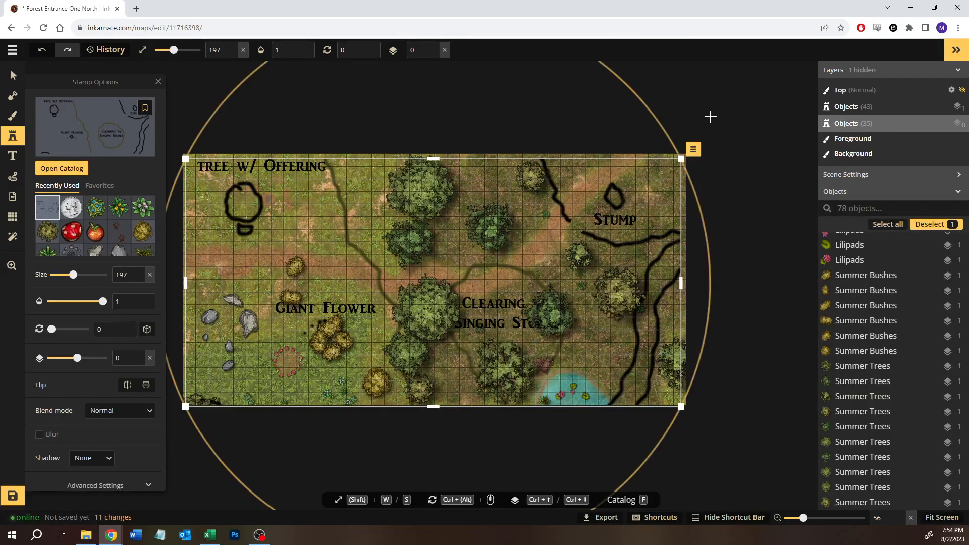
left_click_drag(682, 163, 686, 157)
left_click_drag(199, 161, 189, 162)
left_click_drag(239, 230, 239, 230)
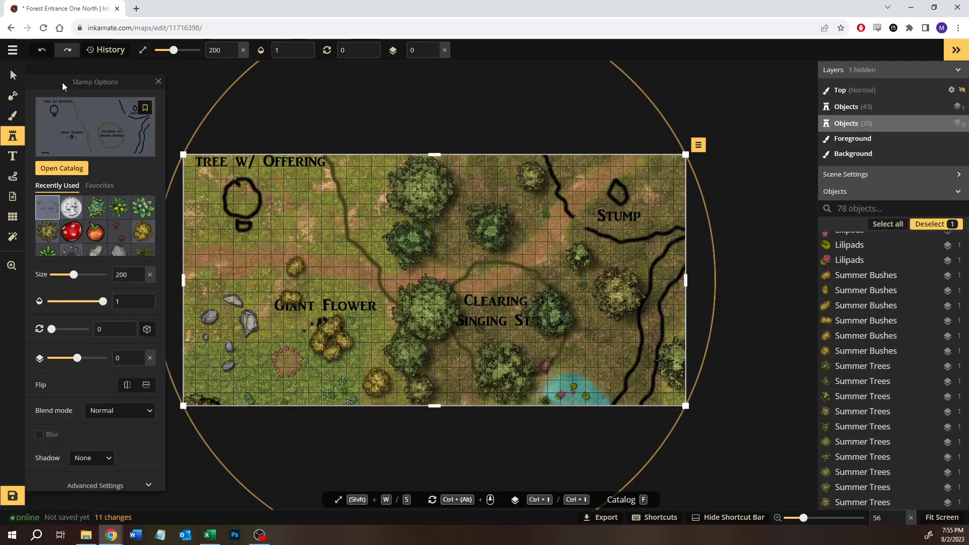
left_click(13, 75)
left_click(291, 129)
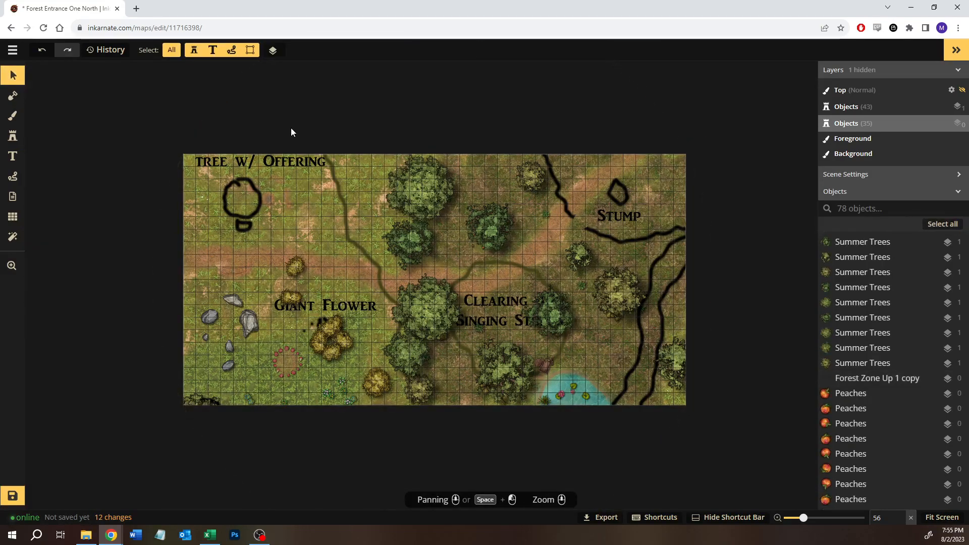
- Move the dark tree north of the path and the large tree south of it to the sketched forest edge, east of Tree w/ Offering
scroll(296, 247, "up", 1)
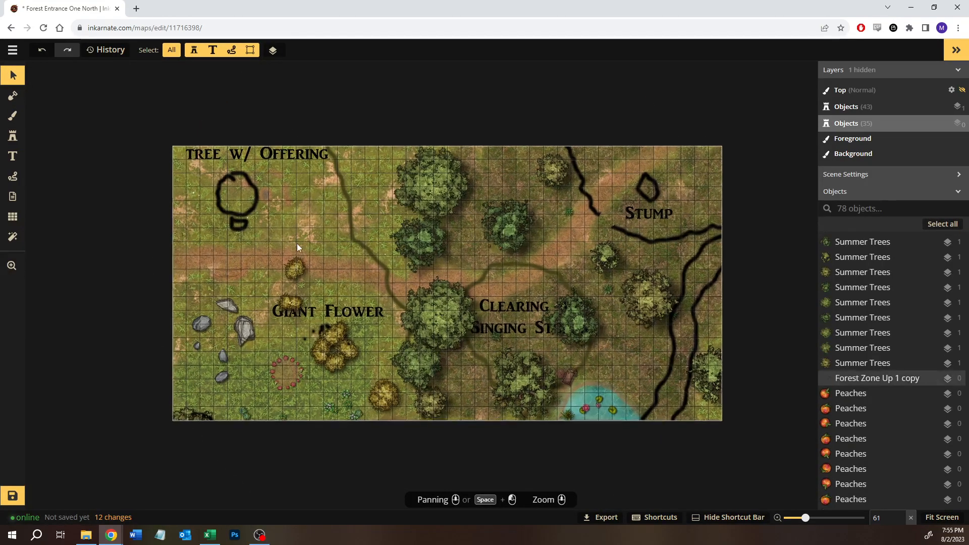
scroll(297, 243, "up", 2)
scroll(456, 308, "down", 1)
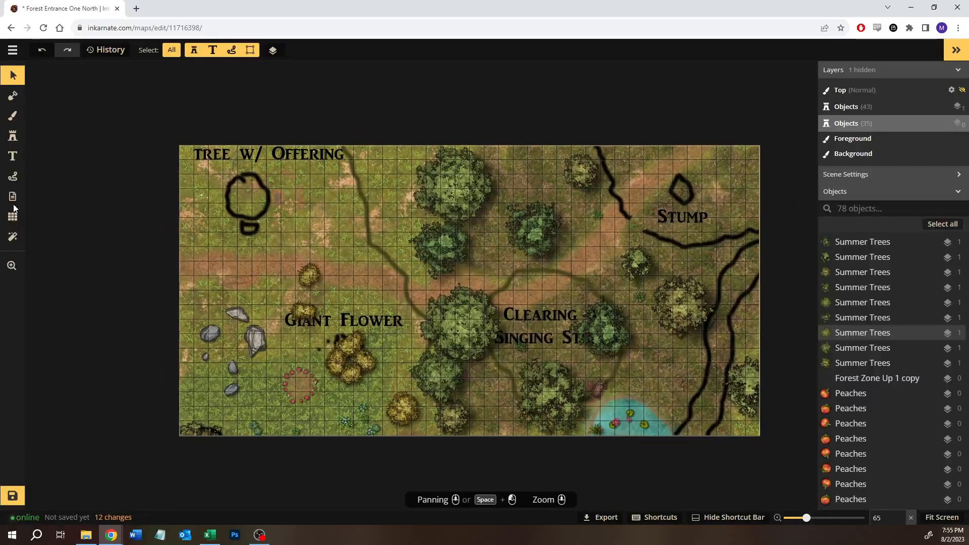
left_click(440, 194)
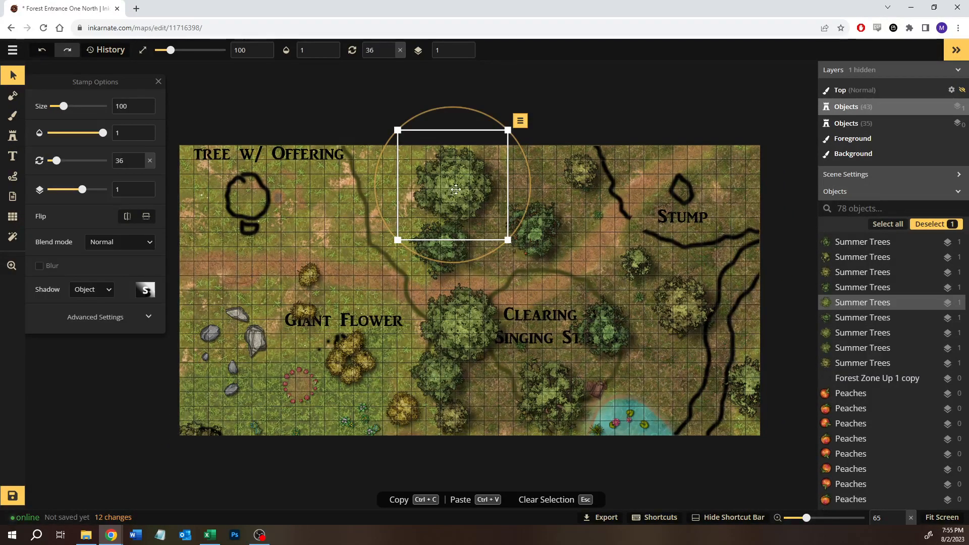
left_click_drag(456, 328, 355, 296)
left_click(431, 253)
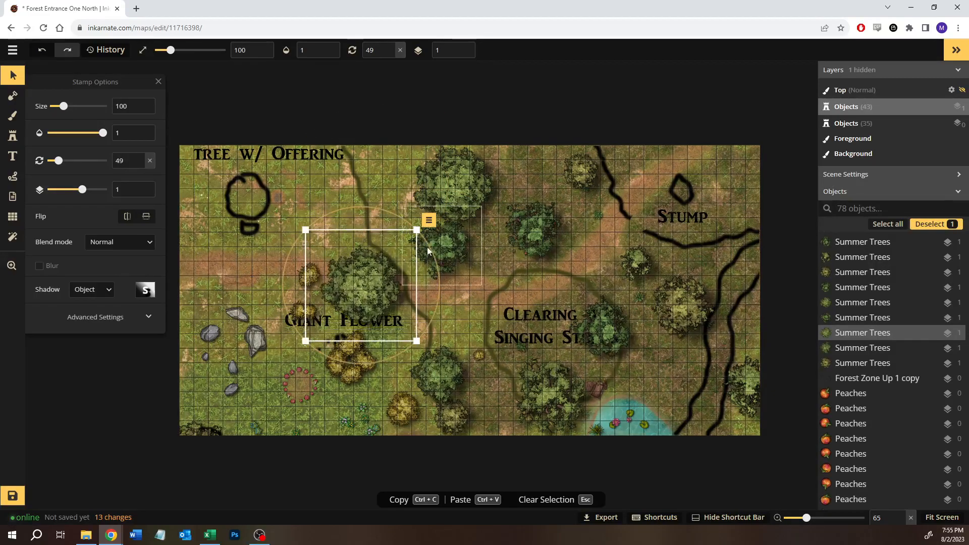
left_click_drag(451, 227, 367, 154)
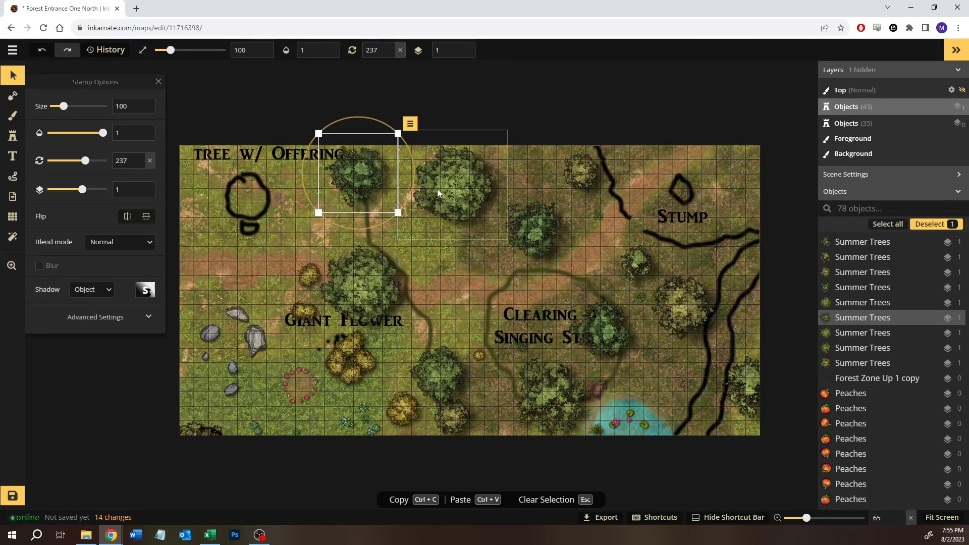
left_click(437, 189)
left_click(372, 287)
left_click_drag(373, 288, 399, 239)
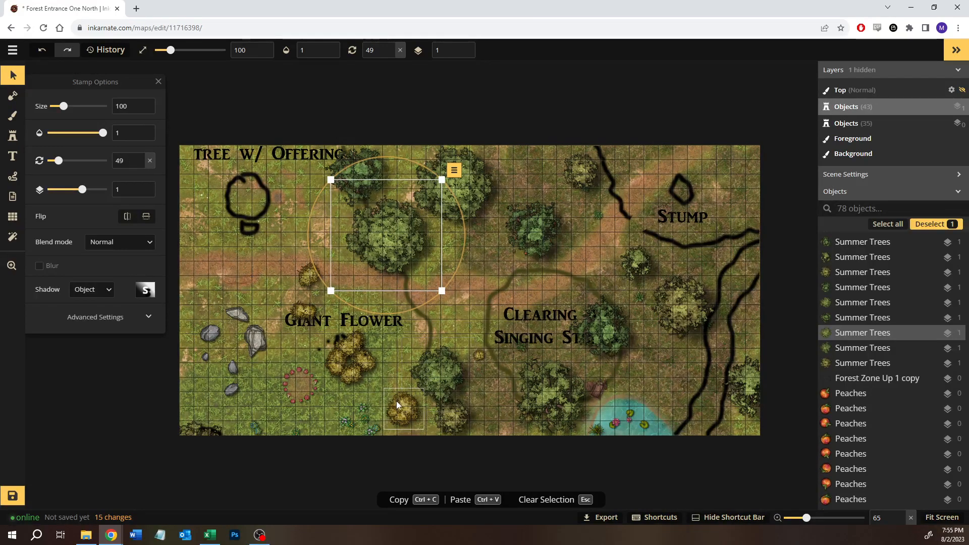
- Rearrange four trees and a yellow bush along the sketched forest edge from the path southward, clearing the Singing Stones circle
left_click(461, 420)
left_click_drag(461, 420, 417, 287)
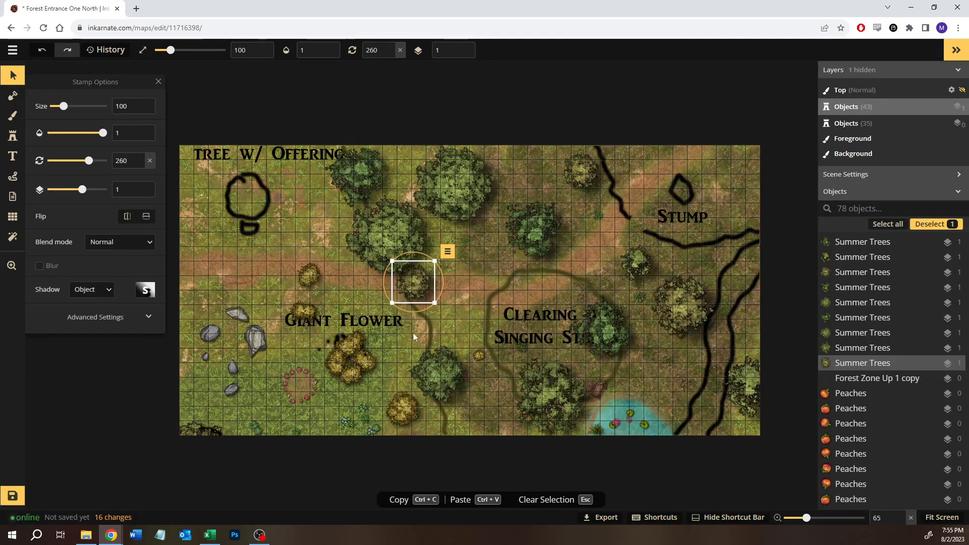
left_click_drag(426, 383, 434, 328)
left_click_drag(403, 406, 433, 370)
left_click_drag(607, 330, 467, 416)
left_click_drag(637, 261, 505, 380)
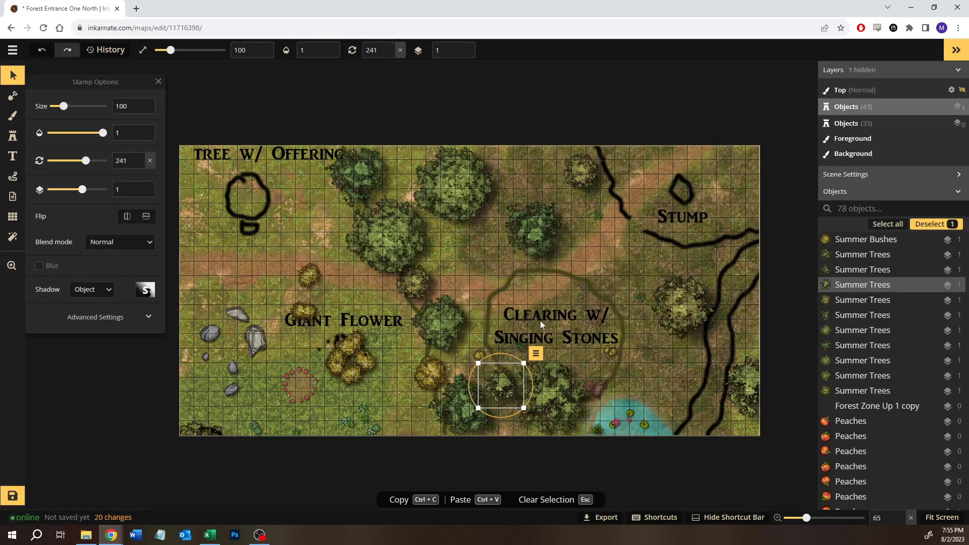
- Move one bush from the Giant Flower cluster to the clearing's northwest edge, and recolour it green with hue 31 and saturation 81
left_click_drag(356, 339, 495, 291)
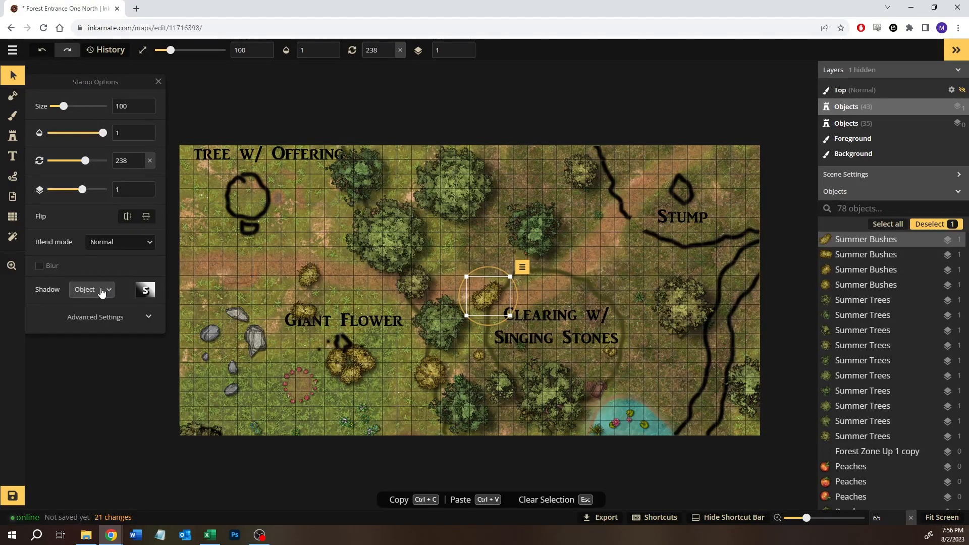
left_click(102, 327)
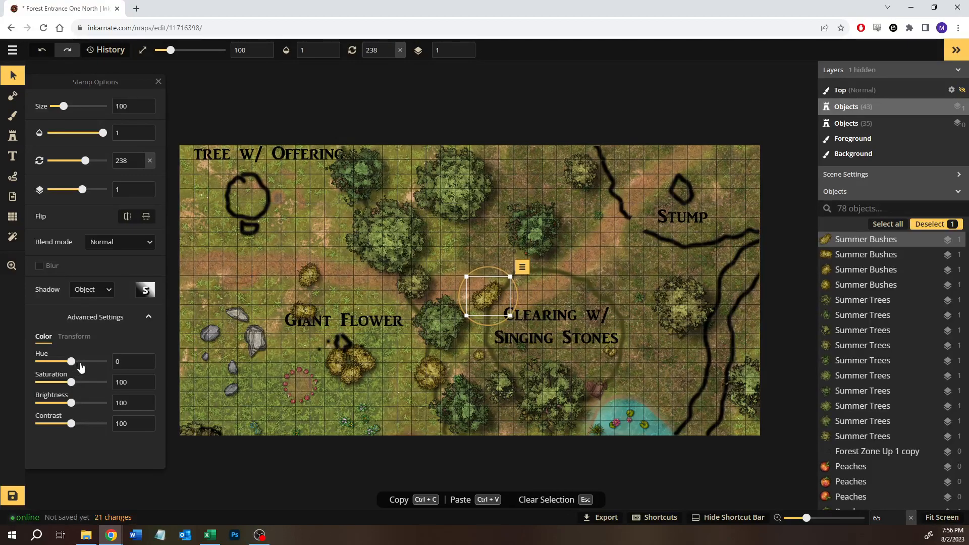
left_click_drag(84, 366, 65, 388)
left_click(515, 300)
left_click_drag(484, 301, 486, 301)
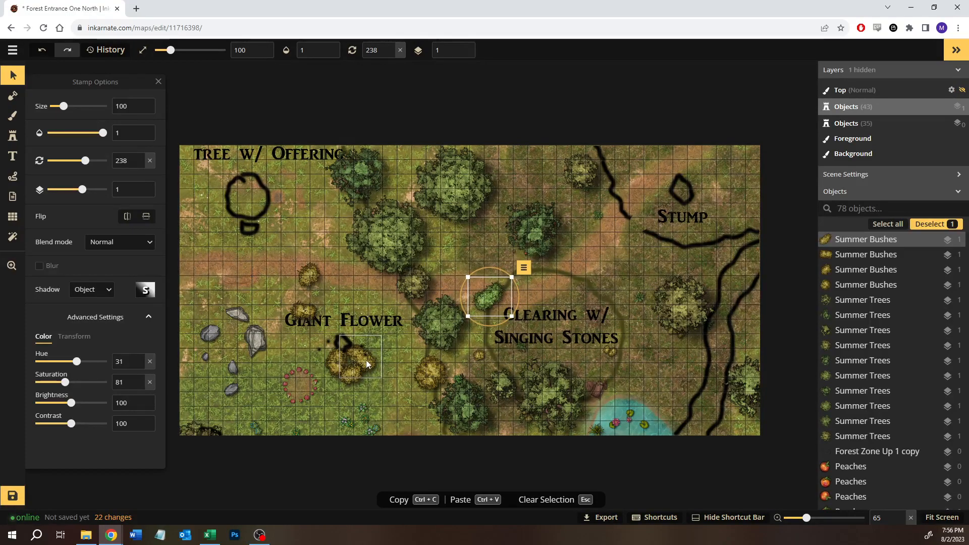
- Recolour the eastern bush of the cluster below the Giant Flower label with hue 31 and saturation 81
left_click(365, 360)
left_click(483, 301)
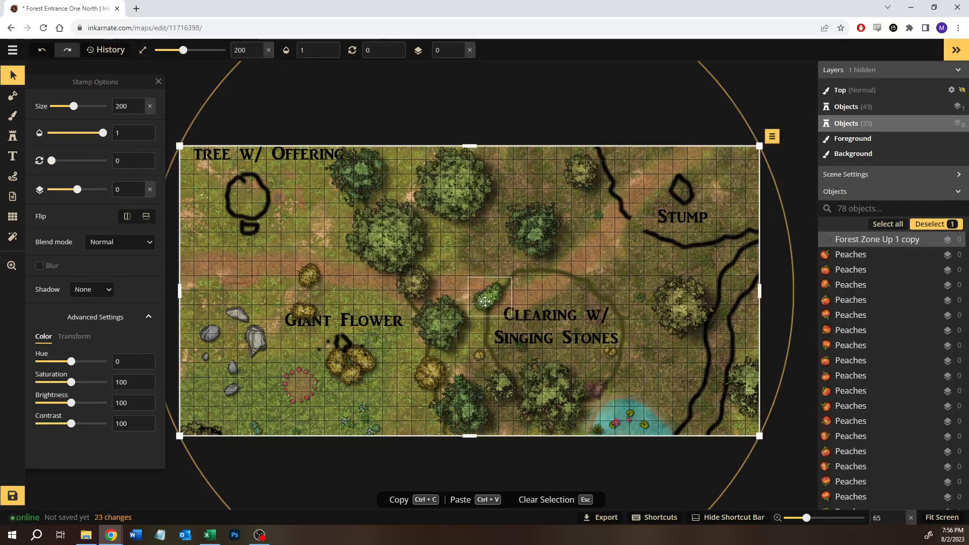
left_click(484, 302)
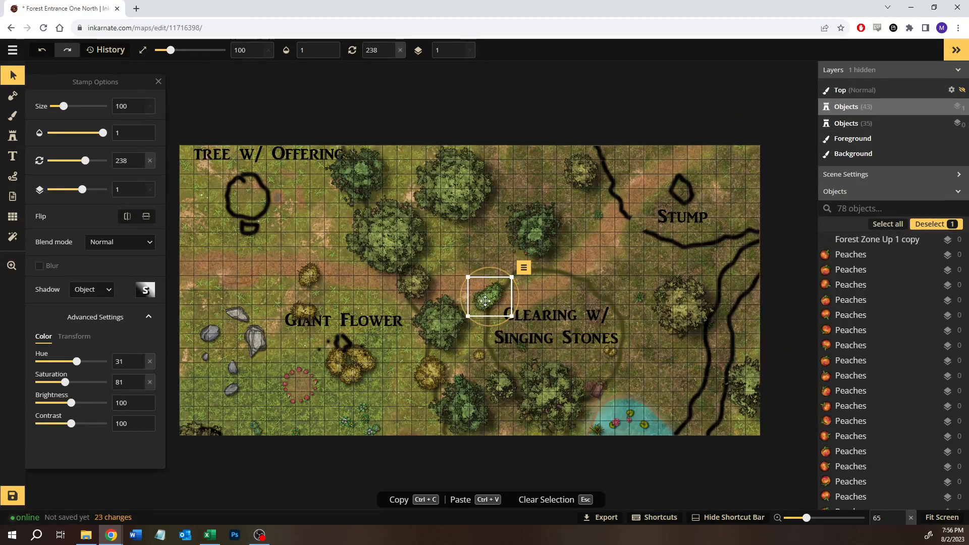
left_click(368, 364)
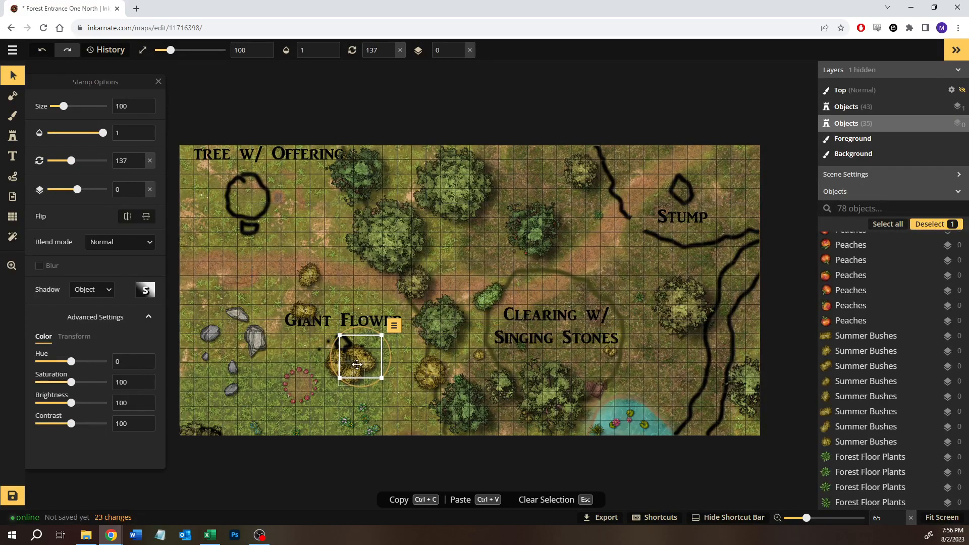
left_click(124, 363)
type("31")
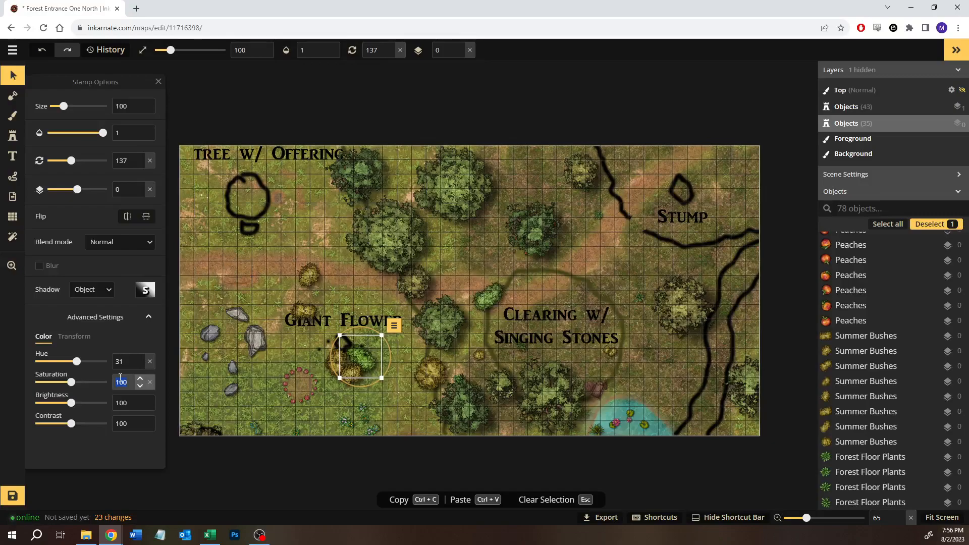
left_click(120, 378)
type("81")
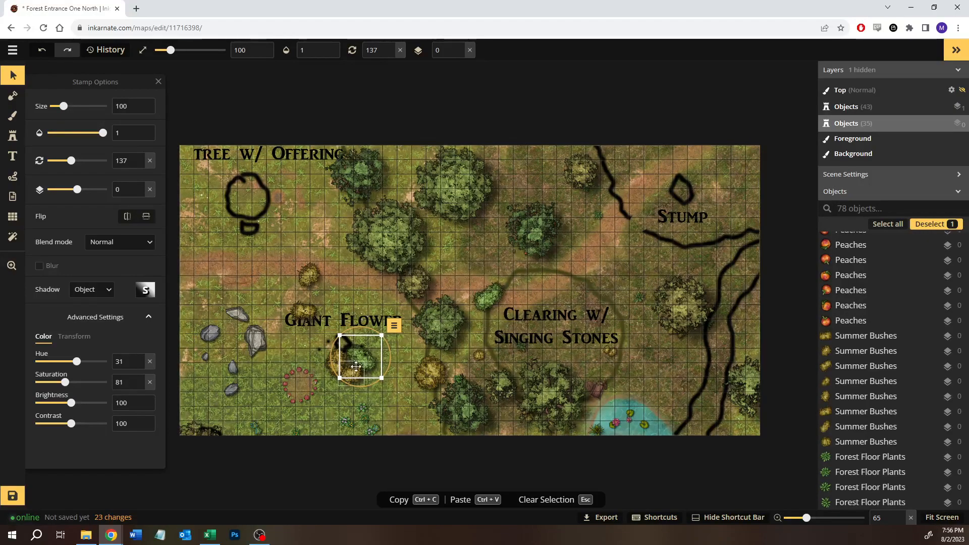
- Move the green bush below the Giant Flower label to the clearing's east edge and rotate it to 186
left_click_drag(368, 361, 640, 352)
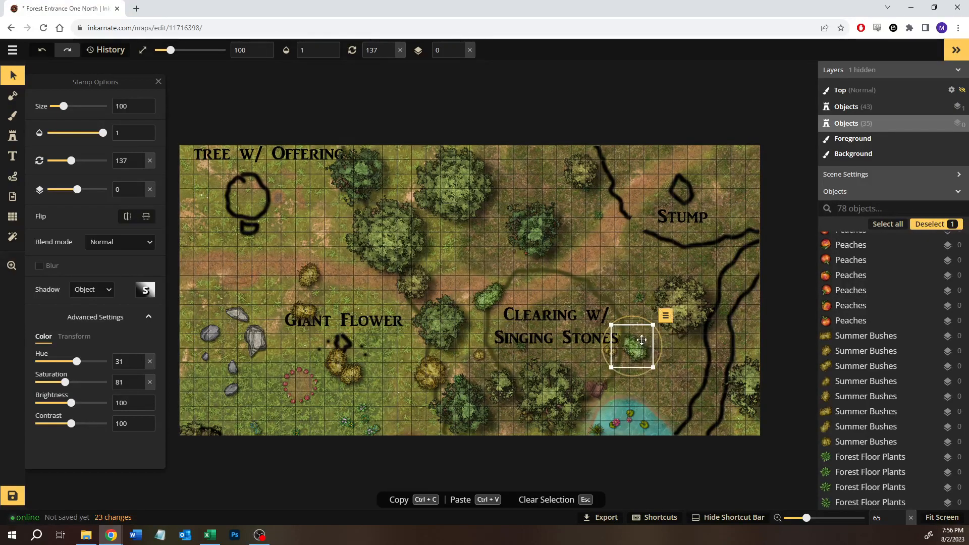
left_click_drag(636, 317, 659, 327)
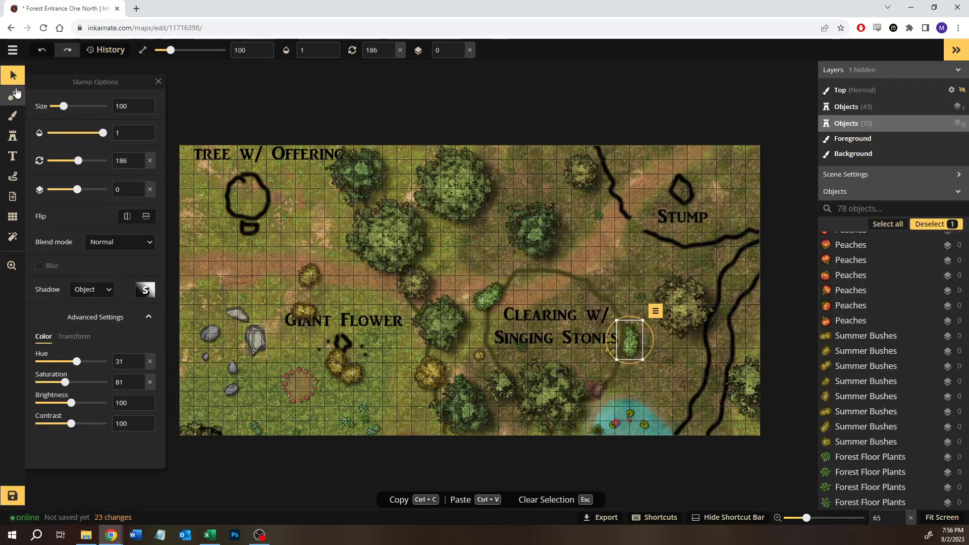
- Undo the accidental shift of the Forest Zone Up 1 copy image and lock that object
left_click(14, 79)
left_click_drag(670, 408, 605, 429)
key("ctrl+z")
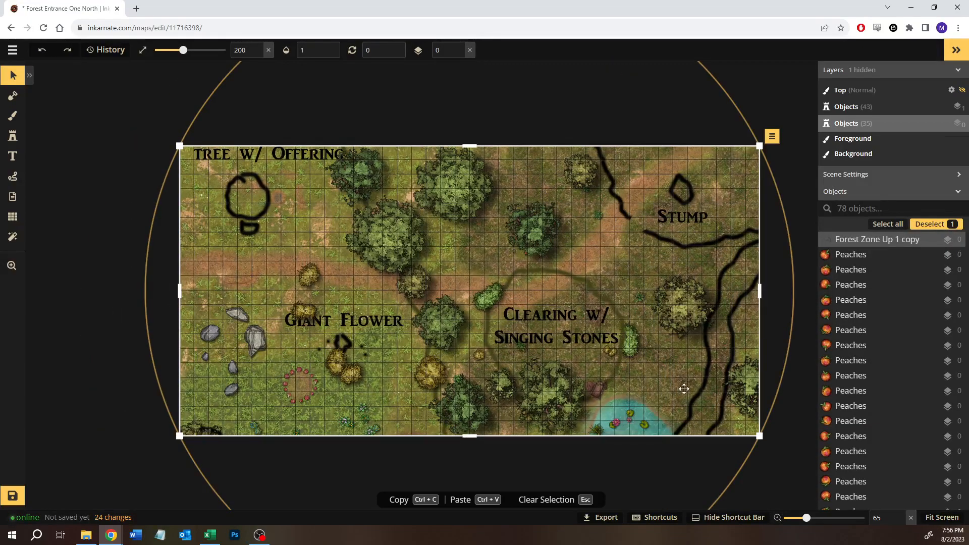
left_click(934, 240)
left_click_drag(586, 252, 340, 283)
left_click(605, 279)
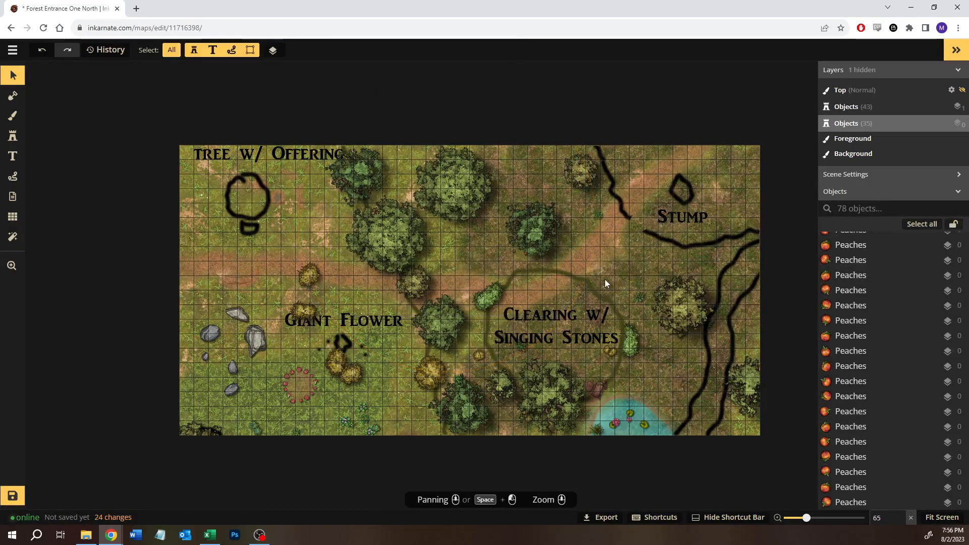
- Delete the plants in the pond and the leftover bush at its west edge
left_click_drag(666, 399, 610, 436)
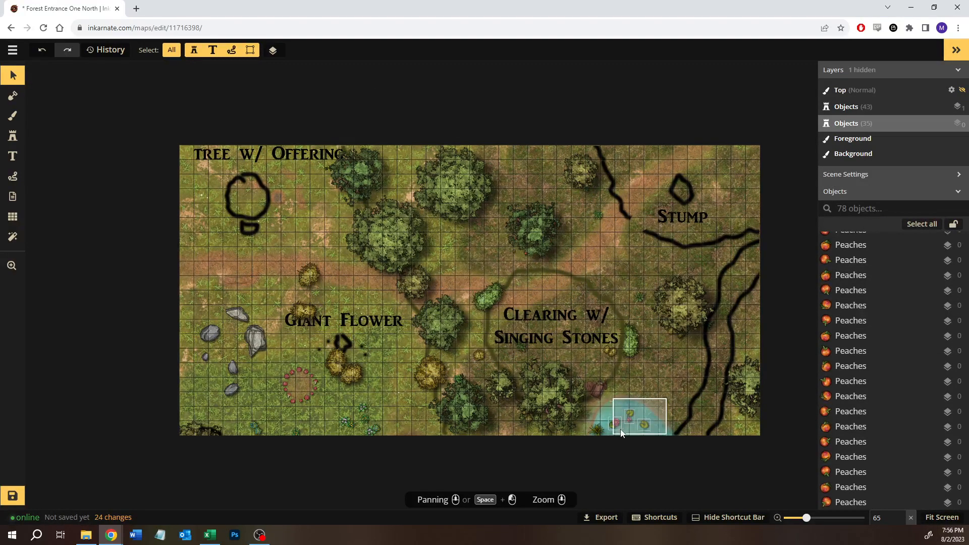
key("Delete")
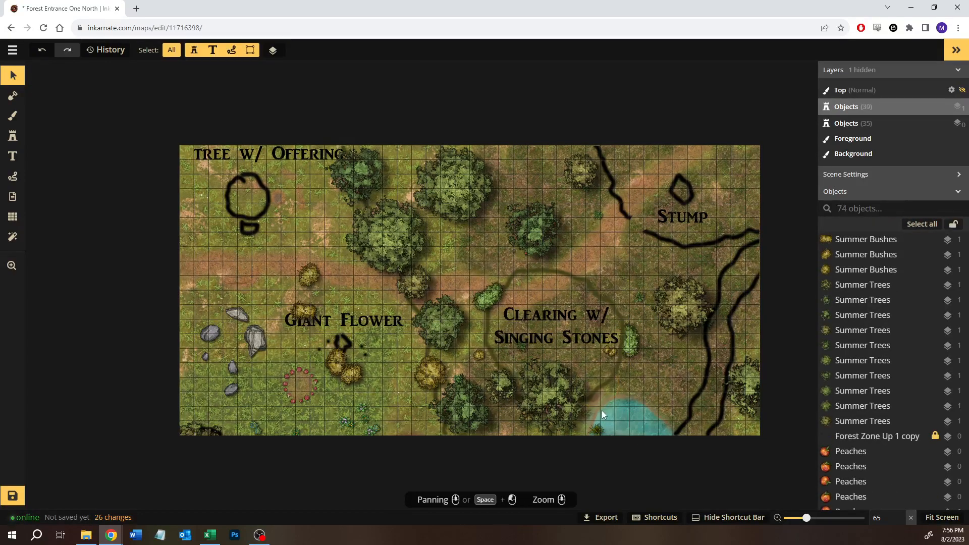
key("Delete")
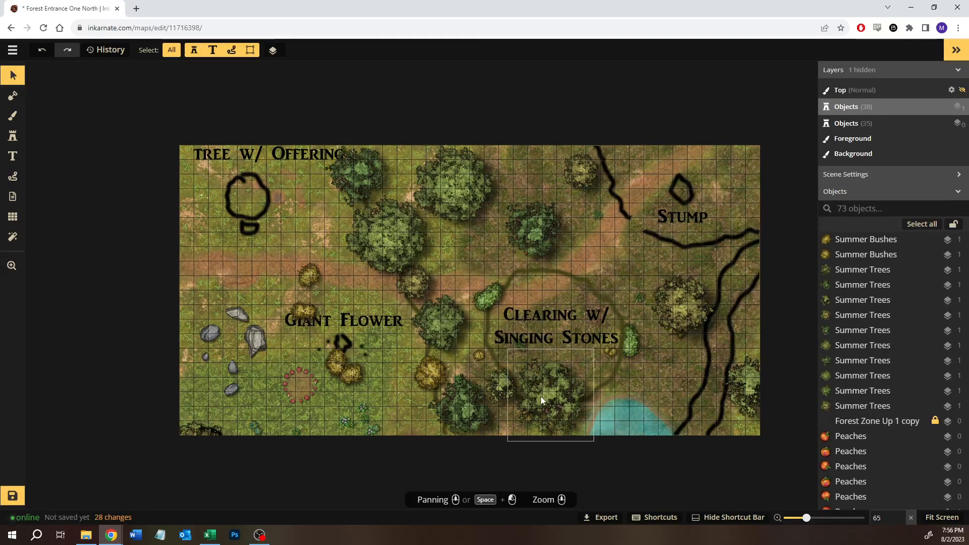
- Move the large tree at the clearing's south edge eastward so it overlaps the pond's northern bank
left_click(540, 396)
left_click_drag(540, 396, 606, 390)
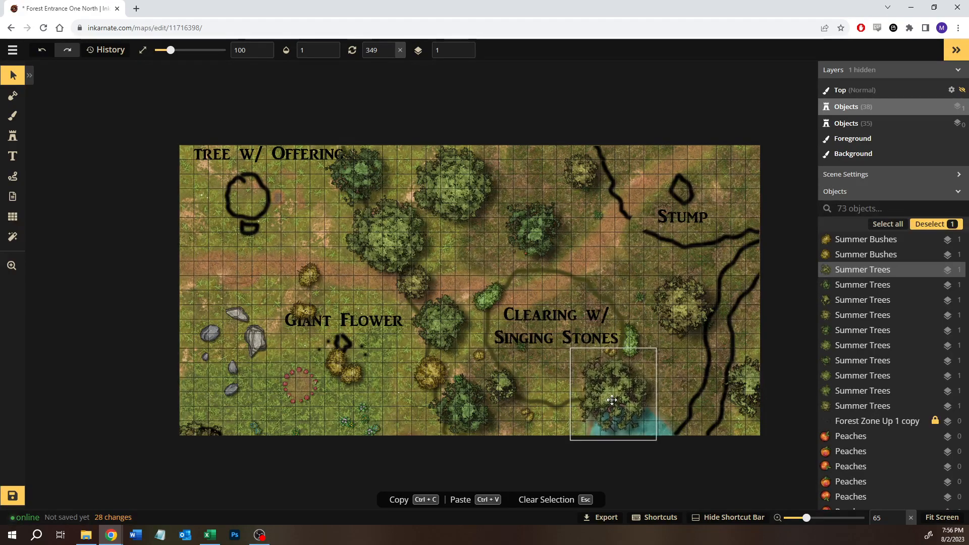
left_click(586, 399)
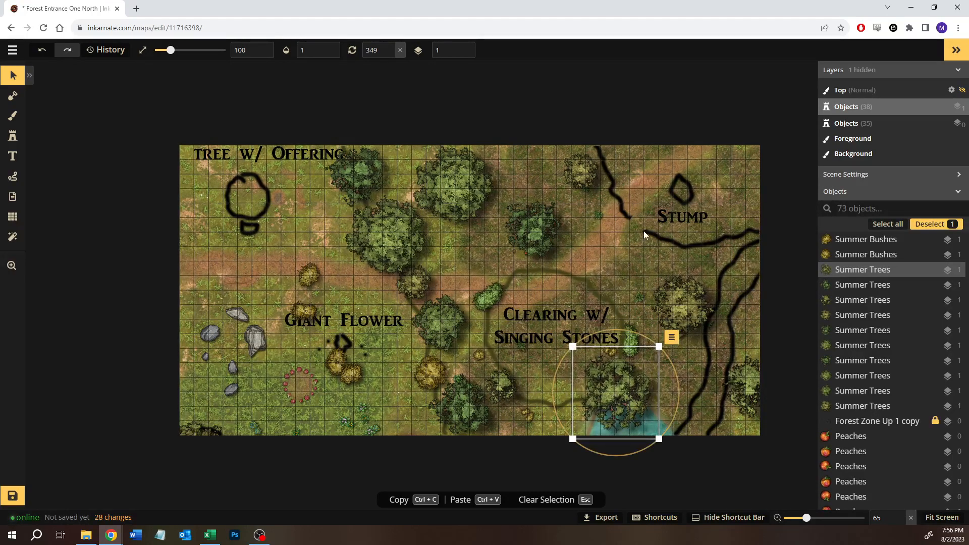
left_click(558, 178)
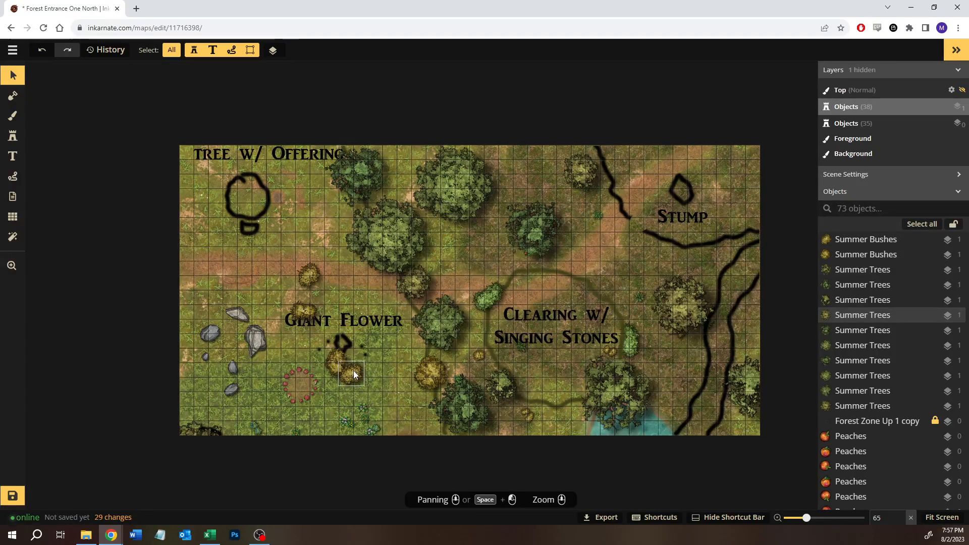
- Move the yellow bush north of Giant Flower to the clearing's south edge and place the small bushes against it
left_click(313, 275)
left_click_drag(314, 276, 551, 410)
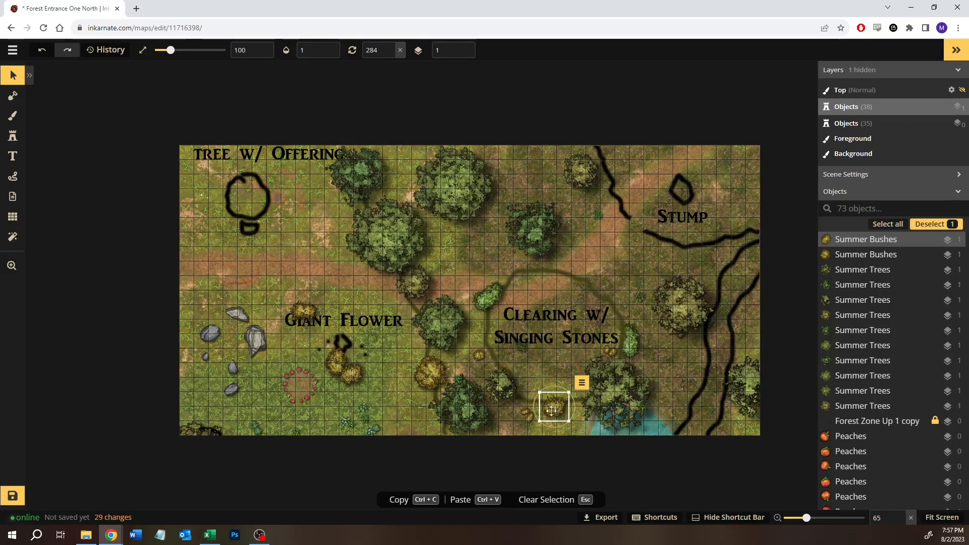
left_click(525, 419, "shift")
mouse_move(526, 412)
left_mouse_down()
mouse_move(540, 407)
mouse_move(537, 419)
left_mouse_up()
left_click(562, 375)
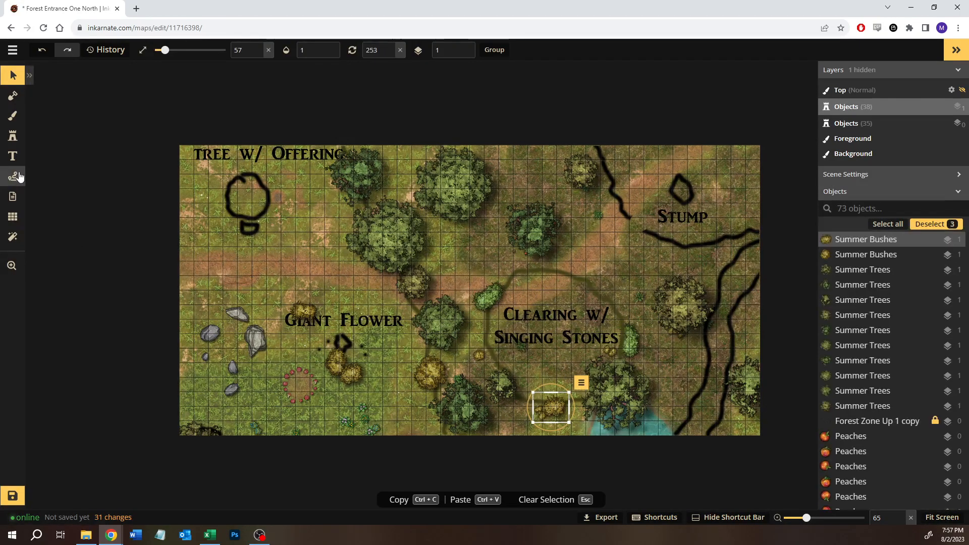
- Recolour the relocated bush at the clearing's south edge with hue 31 and saturation 81
left_click(13, 137)
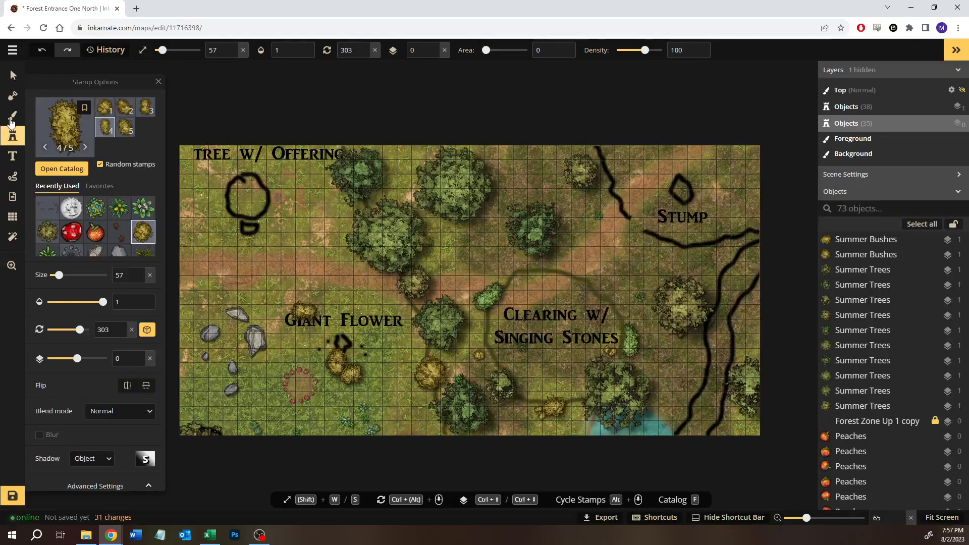
left_click(13, 75)
left_click(552, 407)
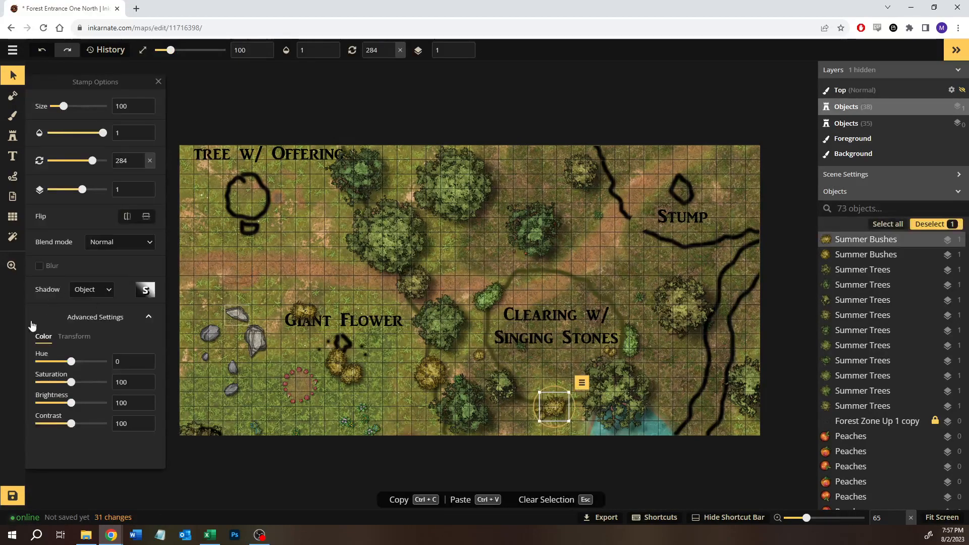
double_click(120, 363)
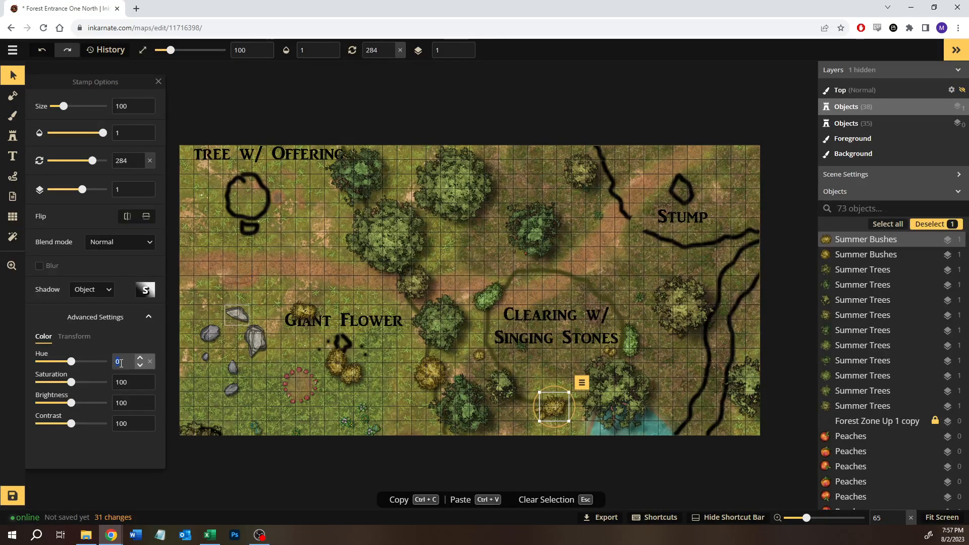
double_click(127, 388)
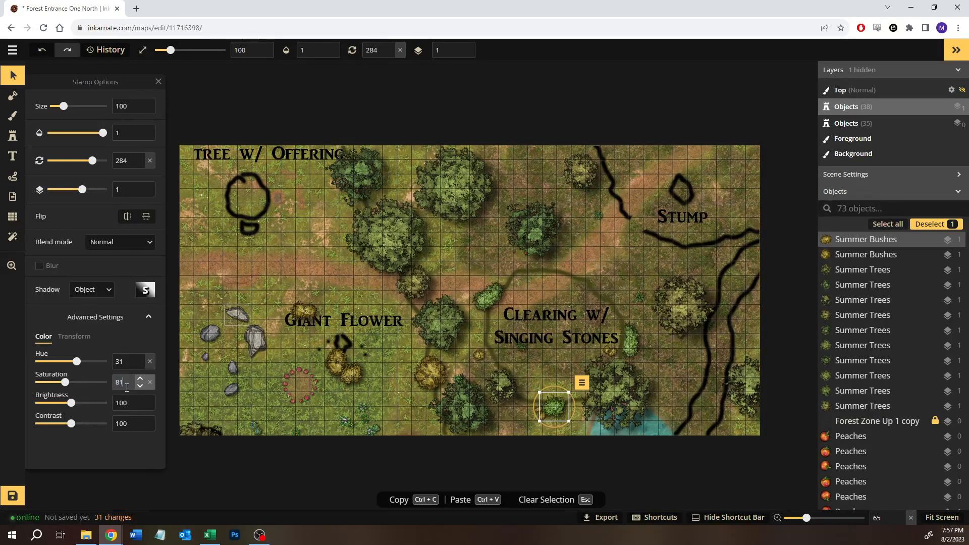
left_click(554, 367)
- Recolour the two small bushes beside the southern green bush with hue 31 and saturation 81
scroll(528, 426, "up", 5)
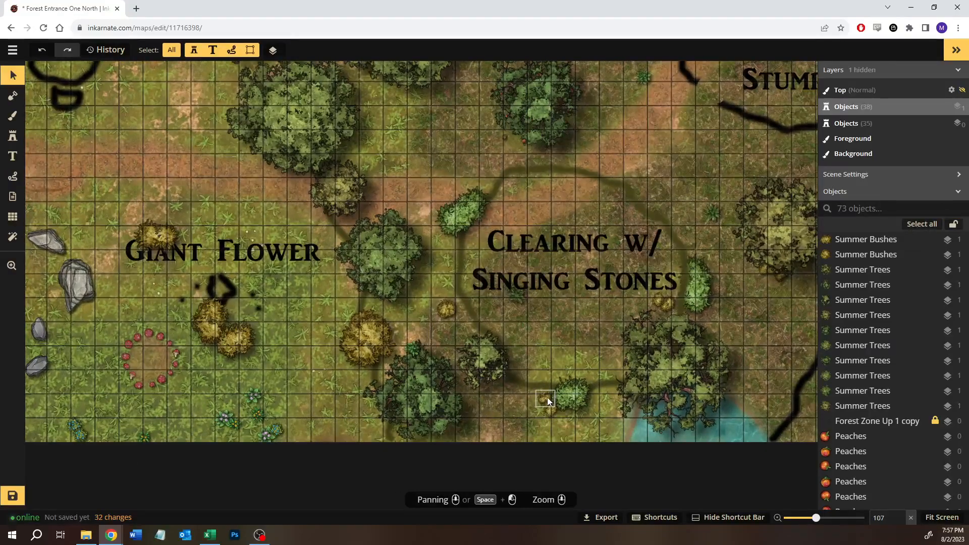
left_click(547, 397)
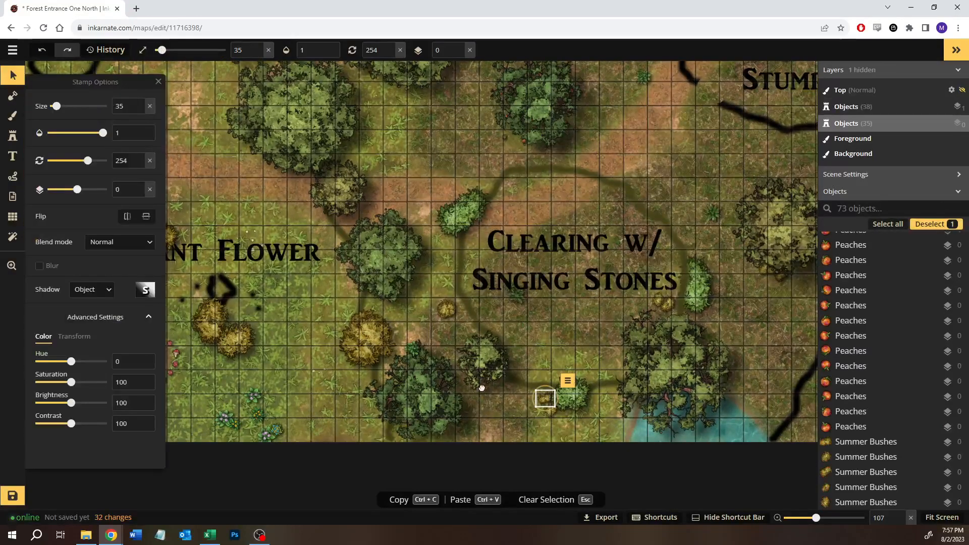
double_click(128, 362)
type("31")
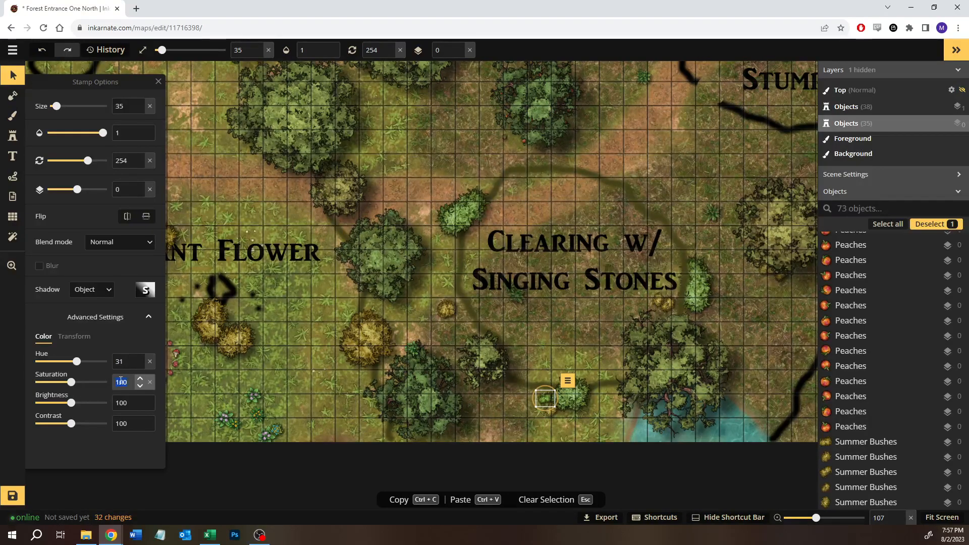
left_click(547, 412)
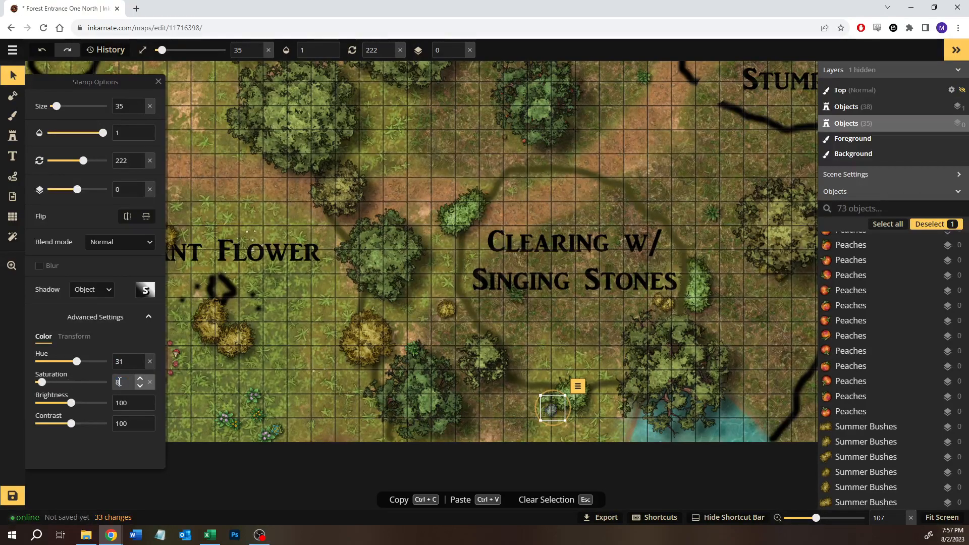
left_click(538, 322)
- Recolour the small bush west of the clearing with hue 31 and saturation 81, and nudge the large yellow bush near it westward
scroll(558, 301, "down", 2)
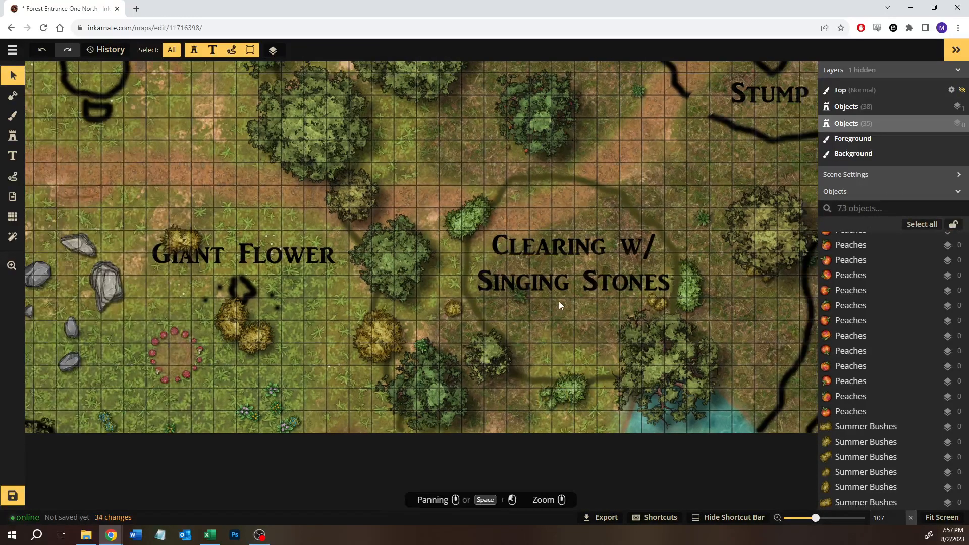
scroll(559, 301, "down", 2)
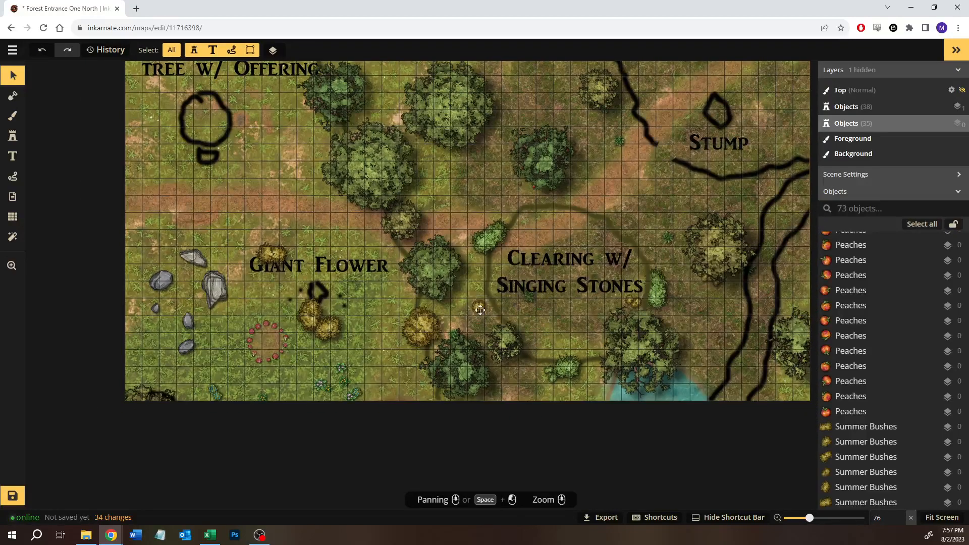
left_click(480, 310)
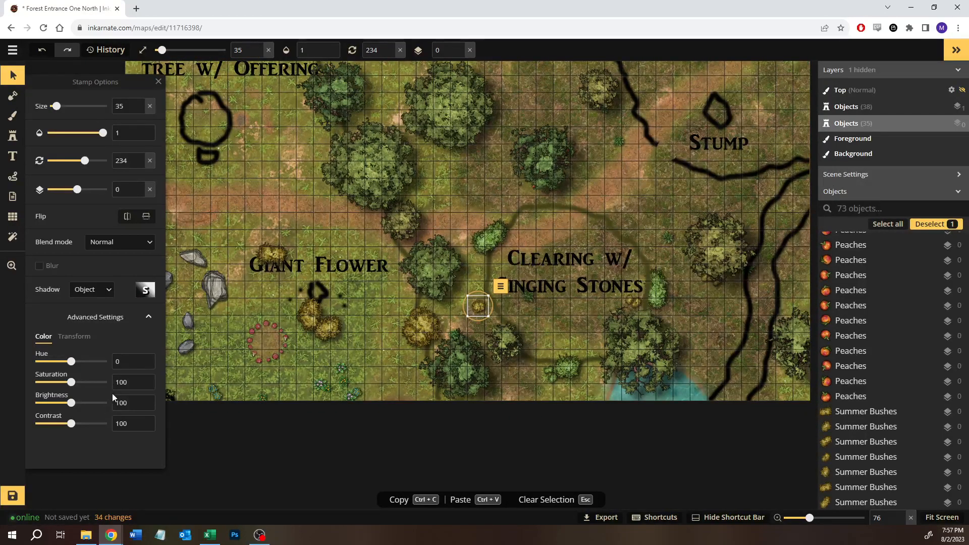
double_click(125, 361)
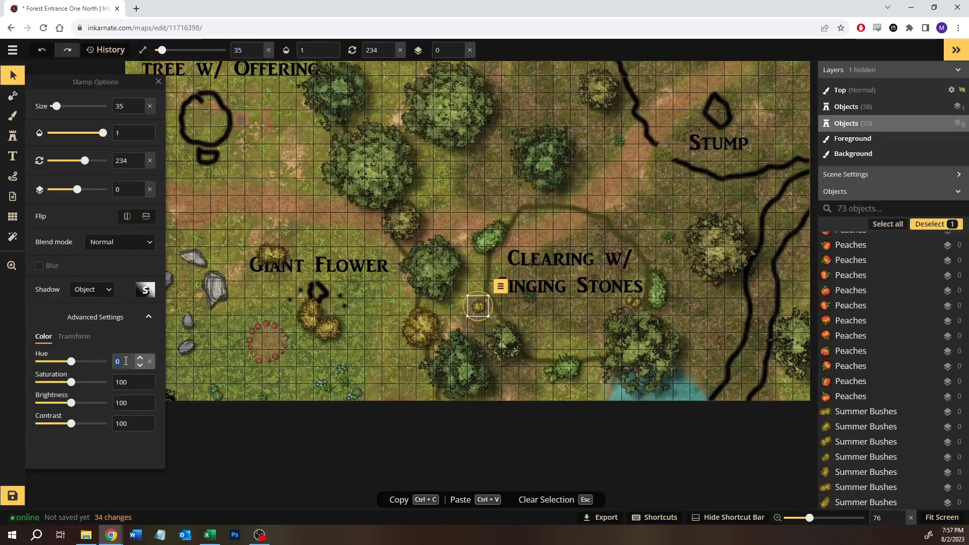
double_click(125, 382)
type("81")
key("Escape")
left_click_drag(423, 337, 412, 329)
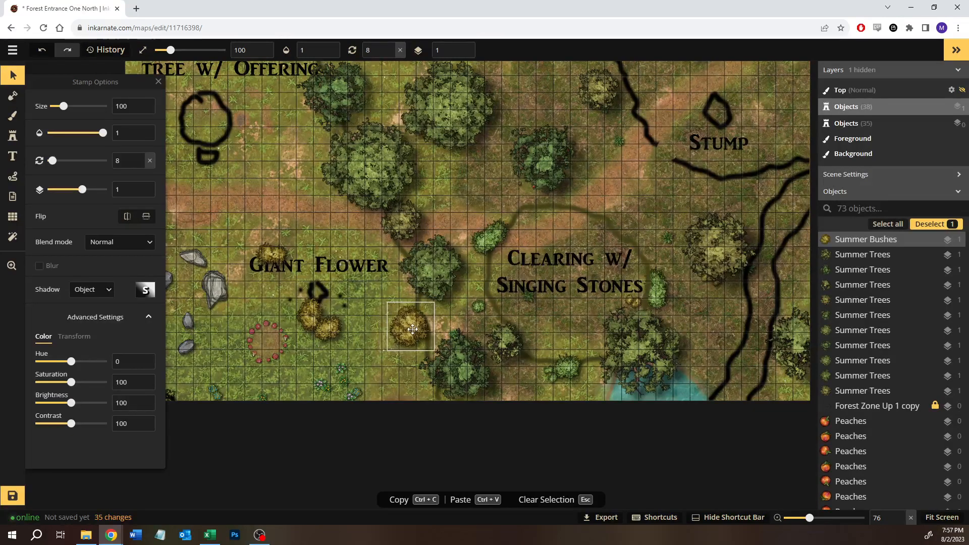
key("Escape")
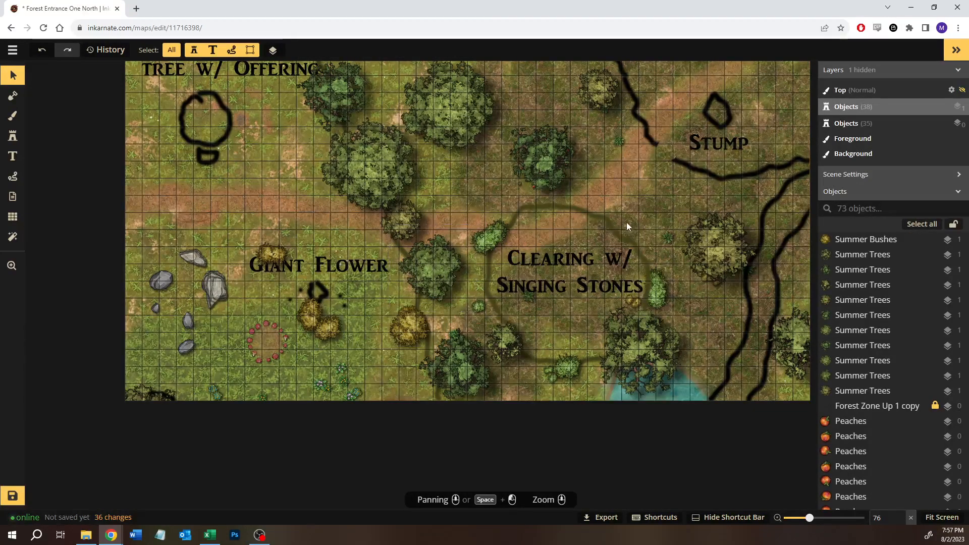
left_click(560, 171)
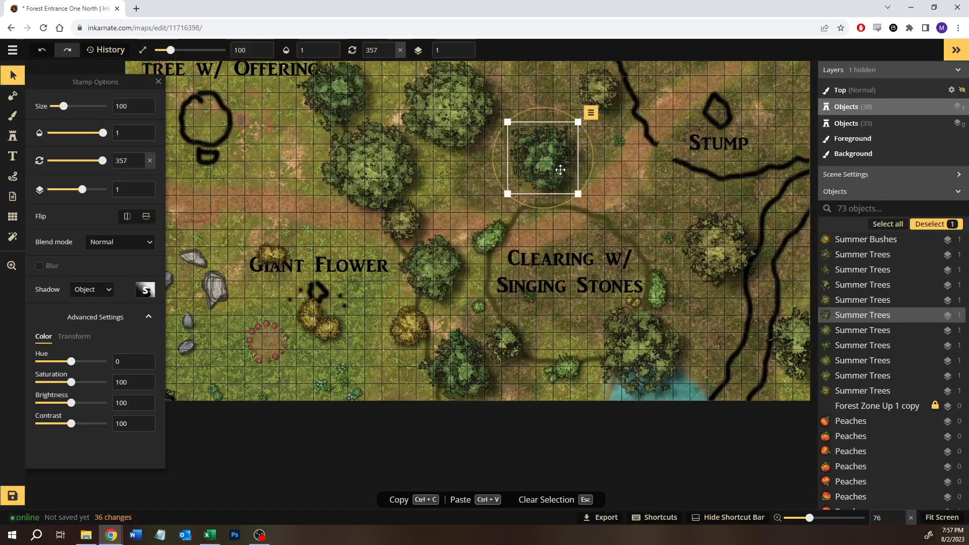
left_click(12, 136)
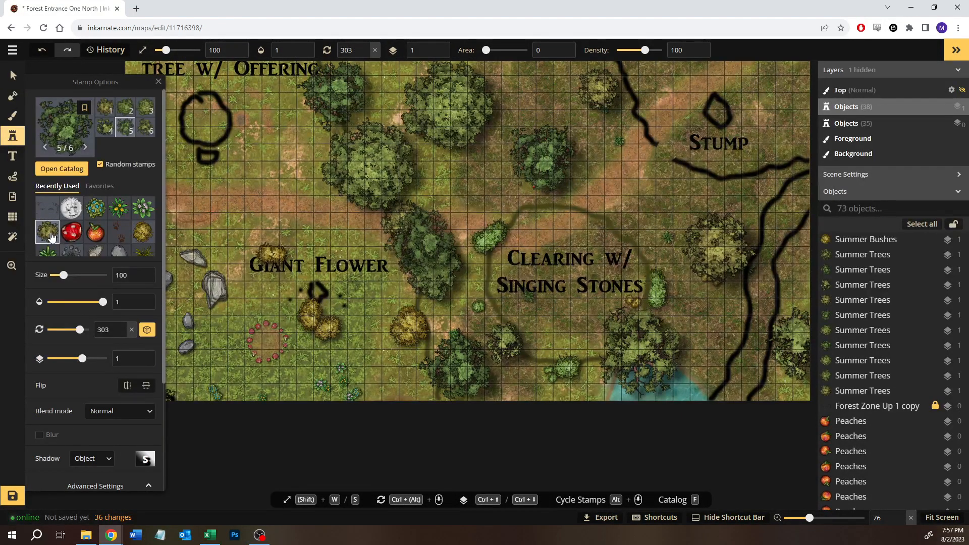
left_click(12, 75)
left_click_drag(548, 154, 624, 179)
left_click(555, 175)
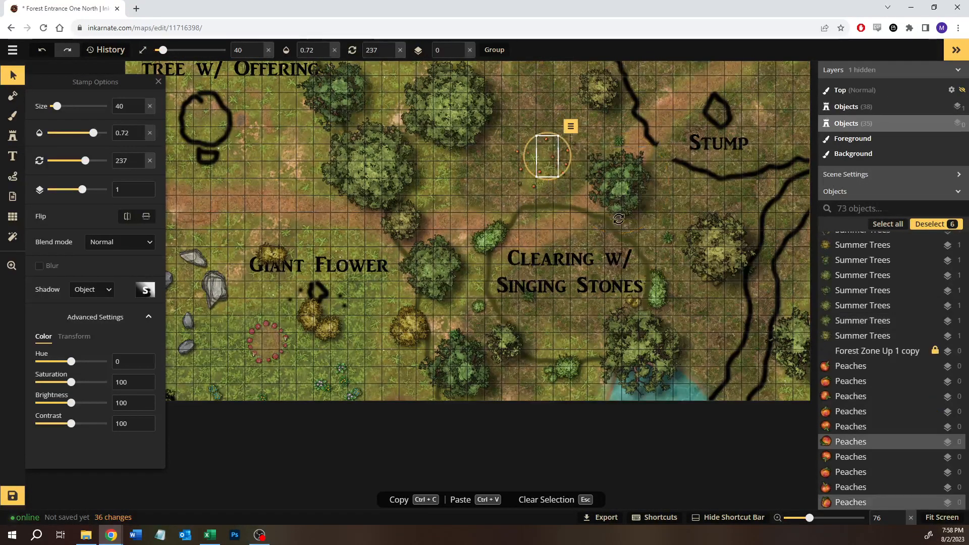
key("ctrl+z")
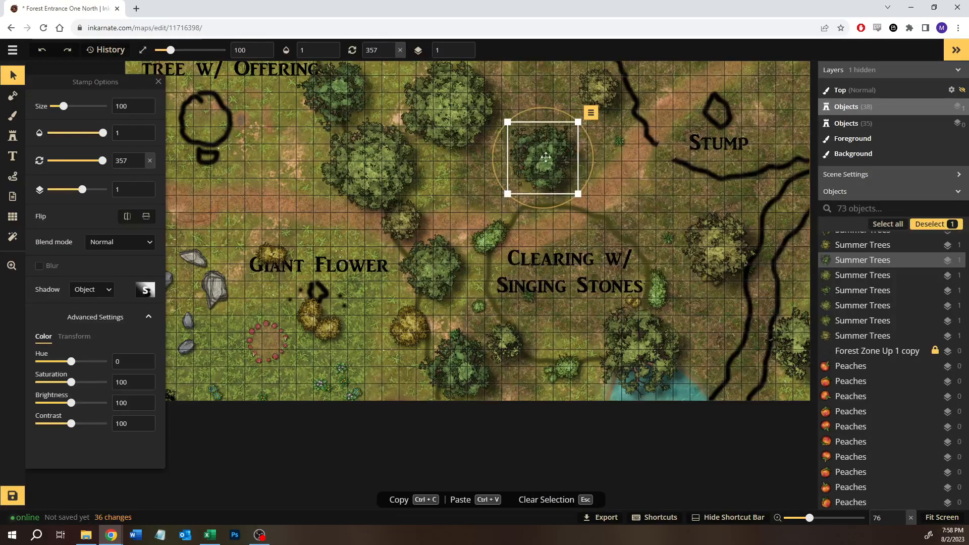
- Move the dark tree with its peaches to the clearing's northeast edge, rotated to 205, and shift the neighbouring olive tree northwest beside it
key("Escape")
left_click_drag(596, 199, 513, 123)
left_click_drag(544, 152, 620, 190)
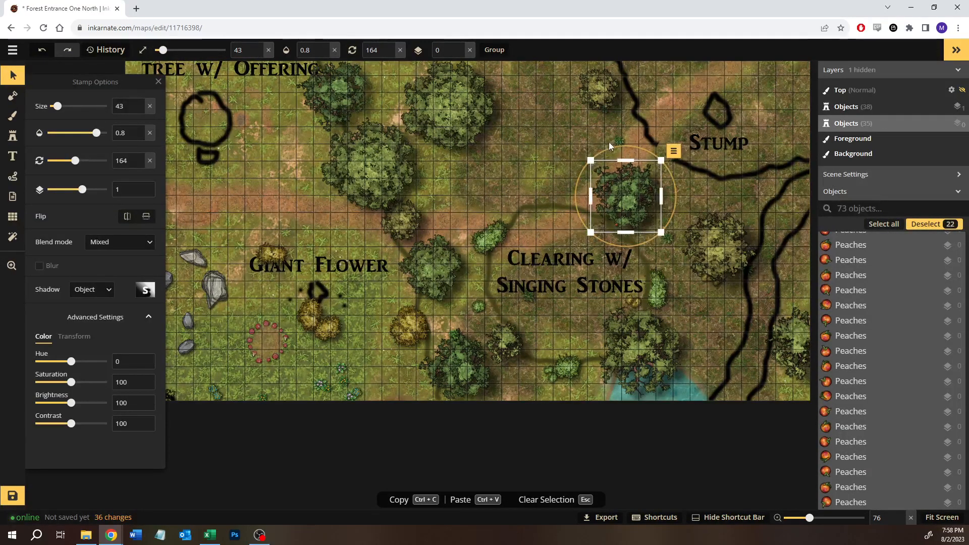
left_click_drag(613, 147, 576, 151)
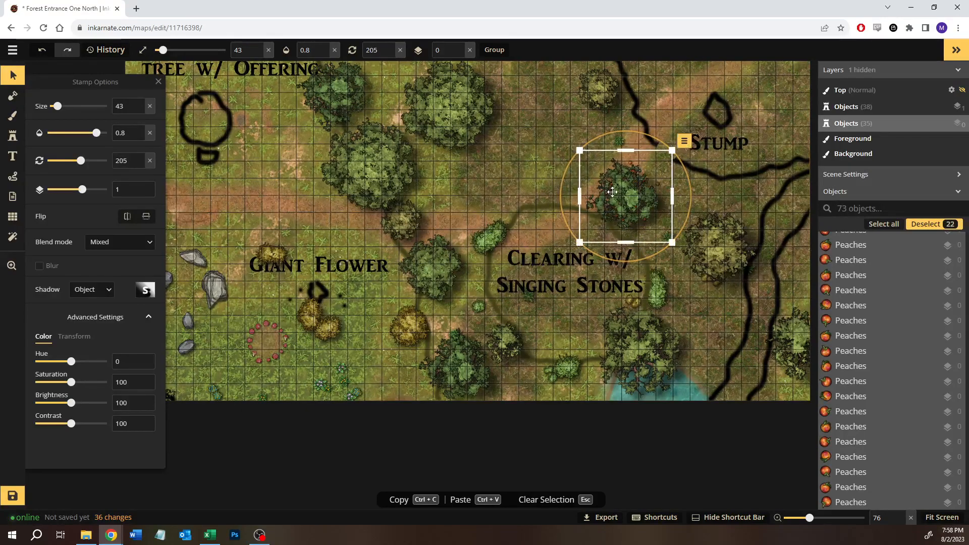
left_click_drag(615, 197, 609, 200)
left_click(729, 352)
left_click_drag(715, 250, 686, 233)
left_click(710, 326)
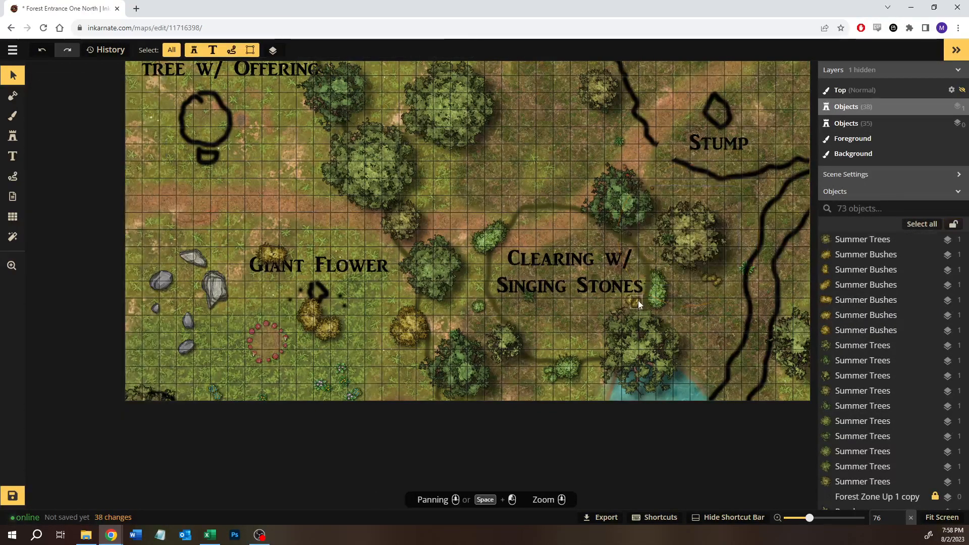
left_click(638, 300)
scroll(709, 320, "up", 3)
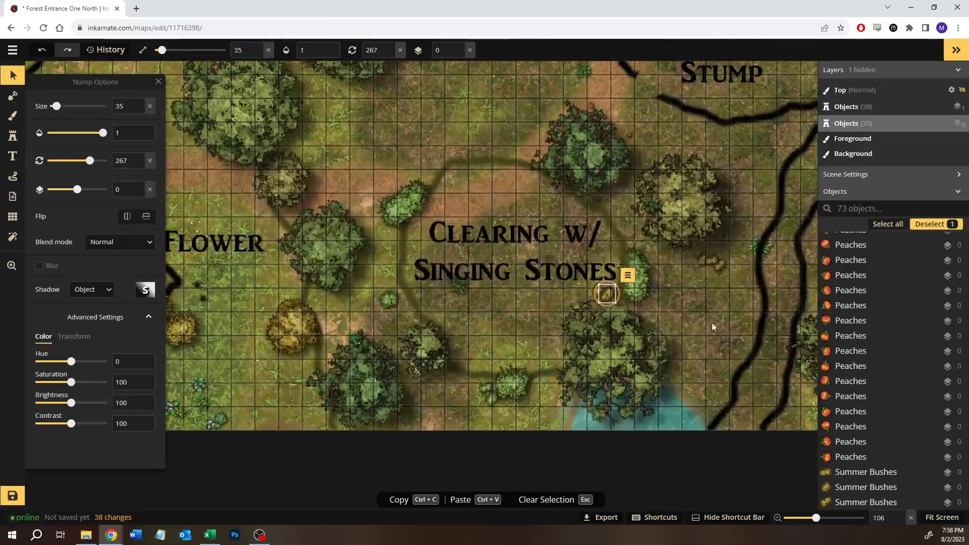
left_click(712, 324)
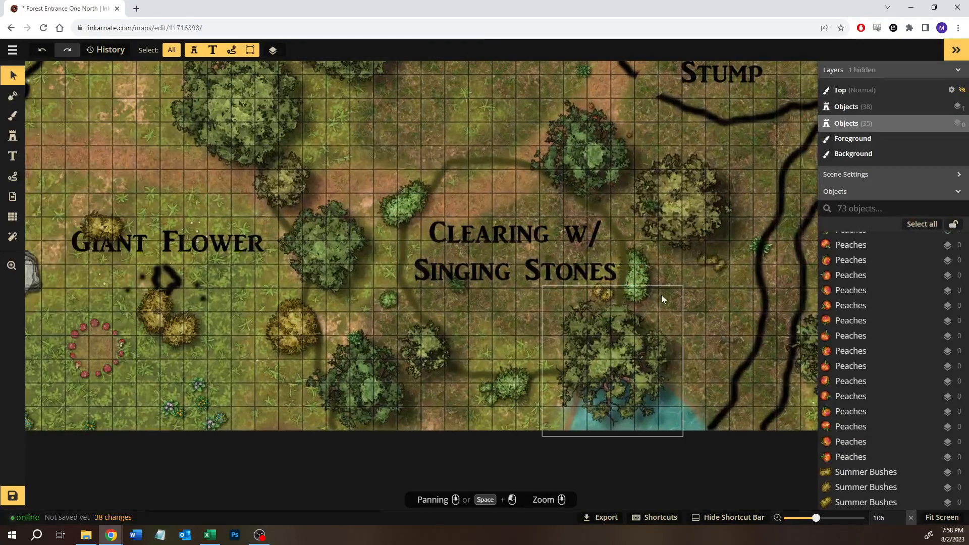
- Nudge the small yellow bush on the clearing's southeast edge slightly toward the tall green bush
left_click(596, 285)
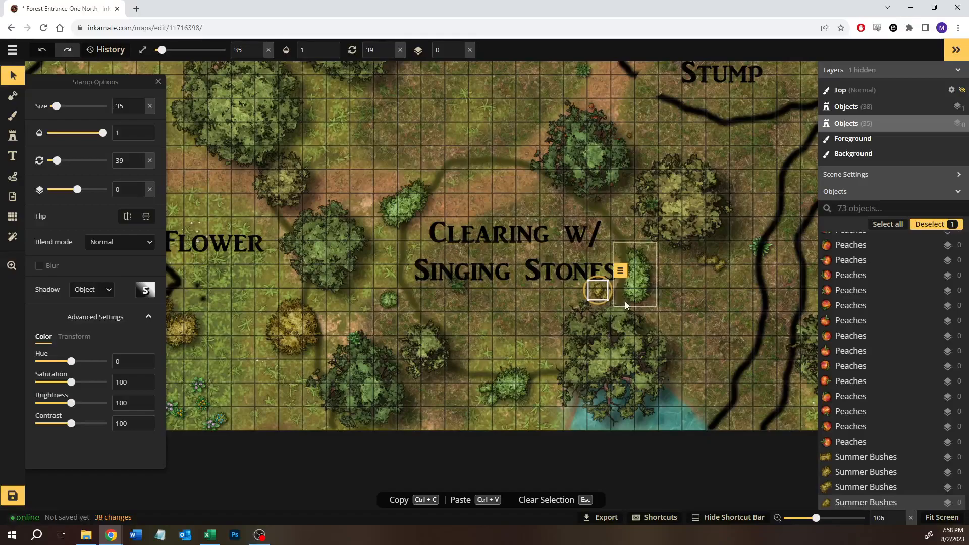
left_click(700, 294)
left_click_drag(533, 288, 592, 289)
left_click(740, 319)
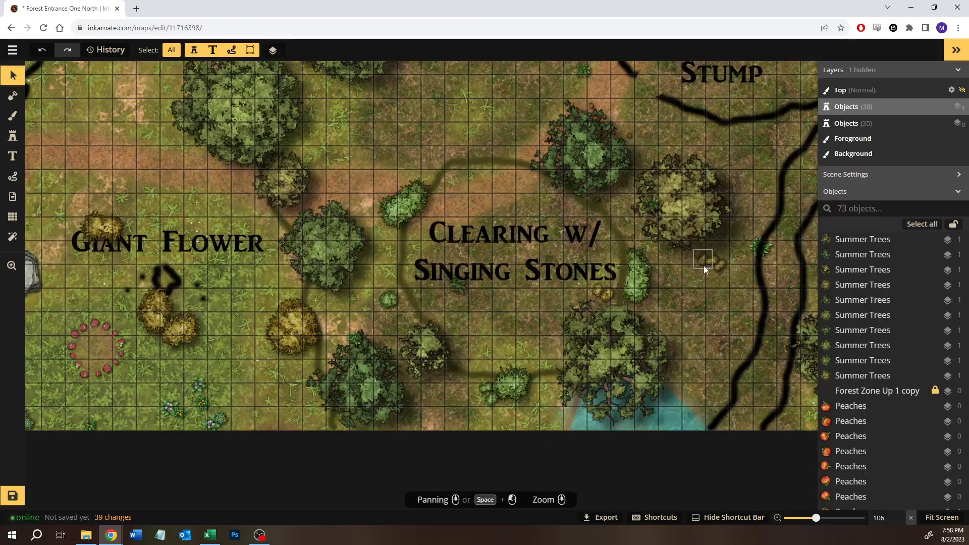
- Recolour the westernmost of the small yellow bushes east of the clearing with hue 31 and saturation 81
left_click(702, 265)
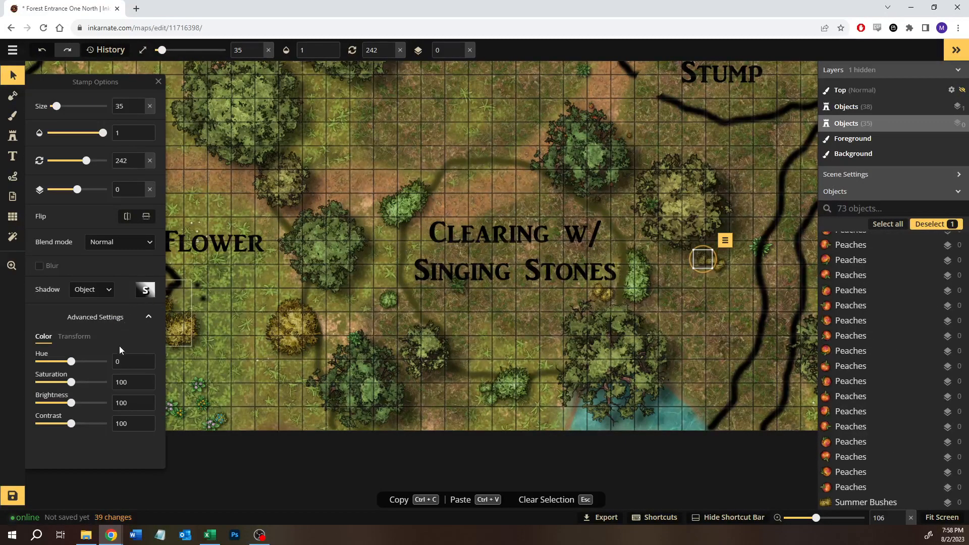
type("31")
left_click(120, 382)
type("81")
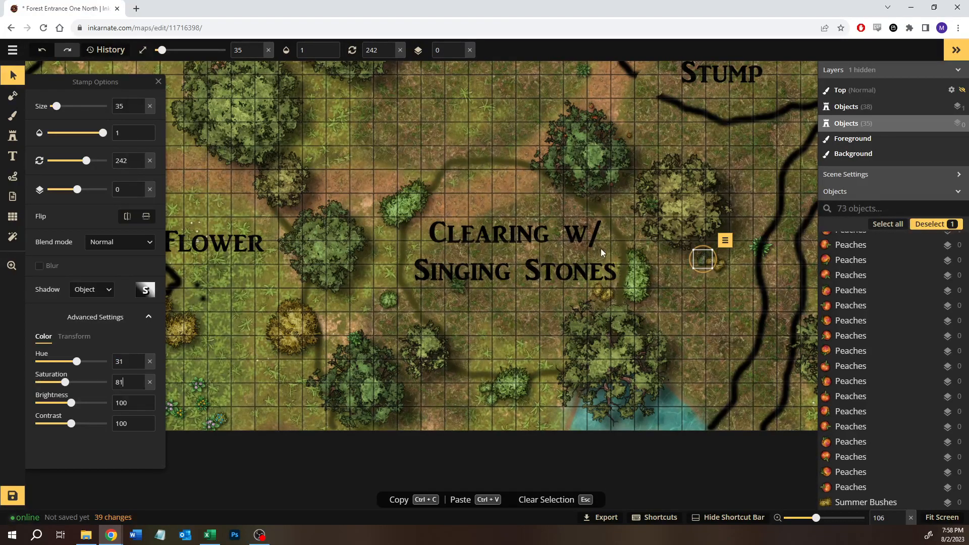
left_click(716, 298)
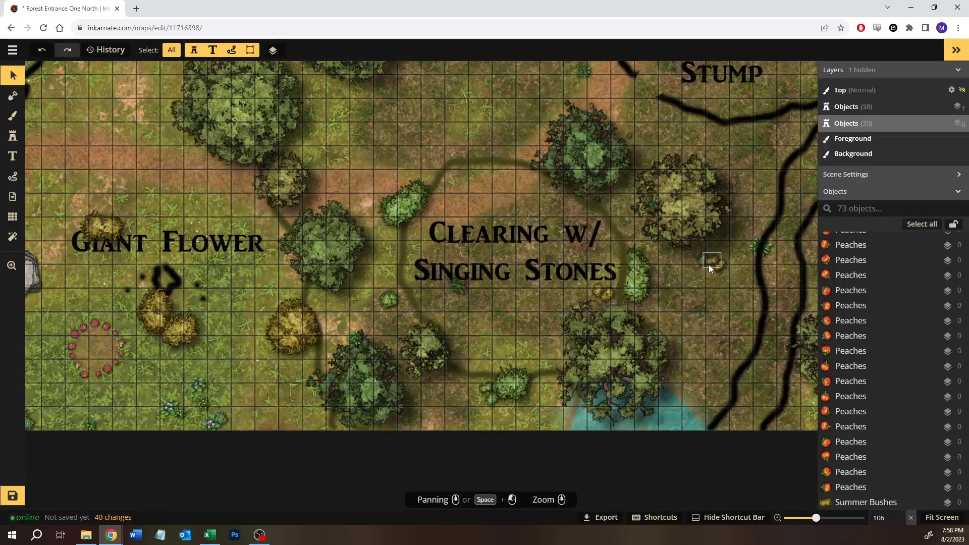
- Recolour the other two small yellow bushes in the cluster east of the clearing with hue 31 and saturation 81
left_click(709, 265)
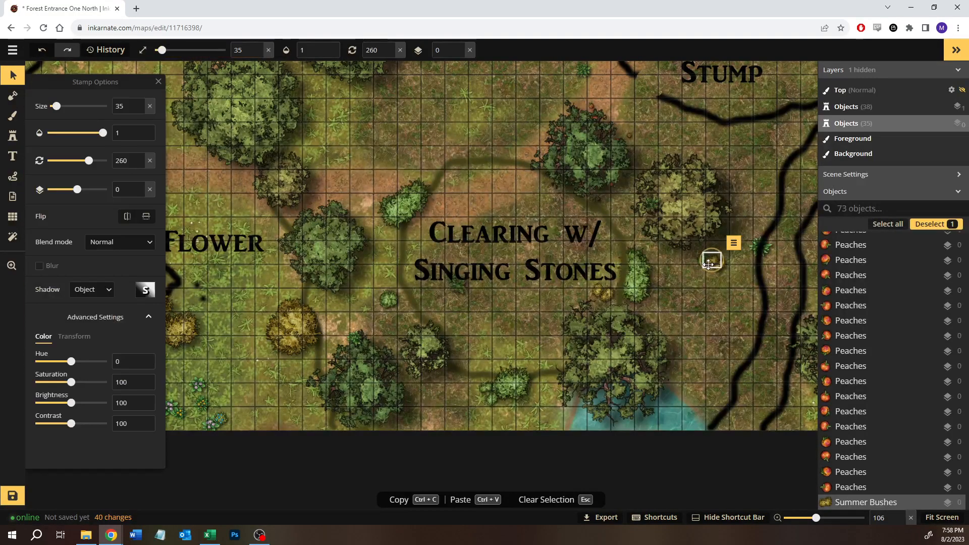
double_click(128, 364)
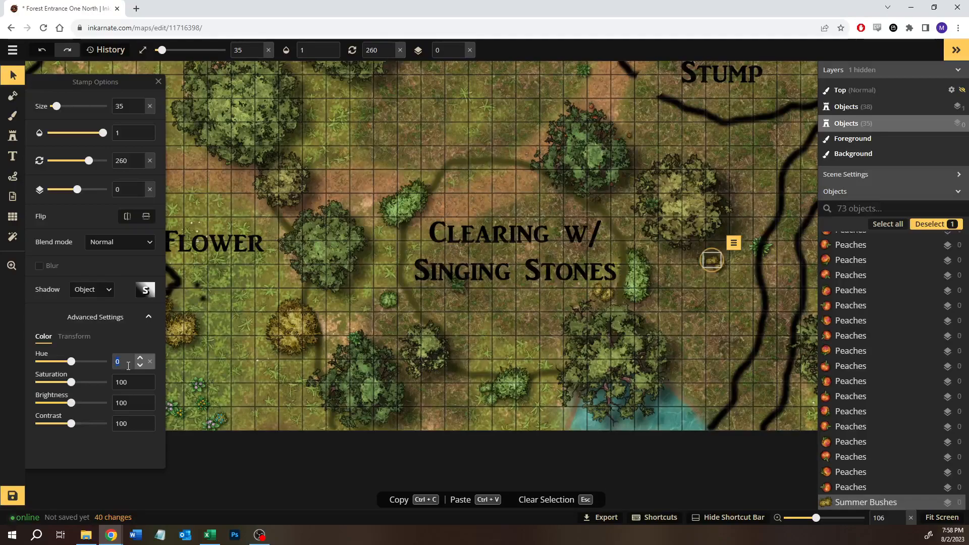
left_click(122, 382)
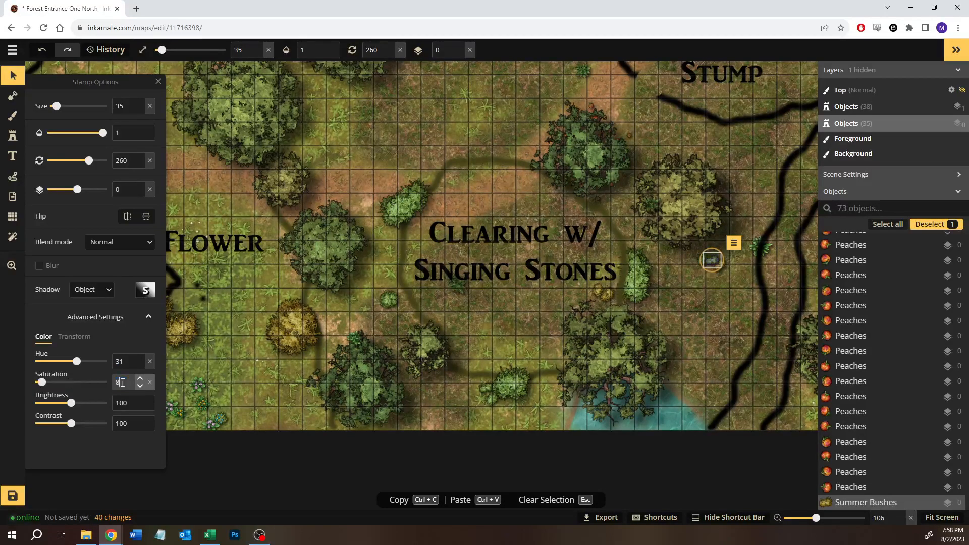
type("81")
left_click(722, 270)
left_click(721, 269)
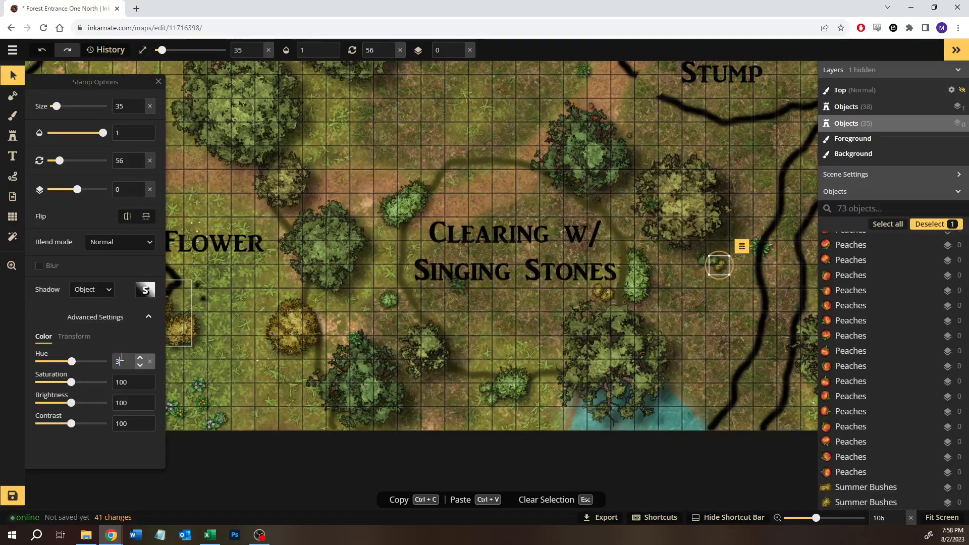
left_click(125, 382)
type("81")
left_click(771, 262)
- Move the forest floor plant beside the river outline to the south end of the clearing's eastern green bush
left_click(761, 249)
left_click(766, 268)
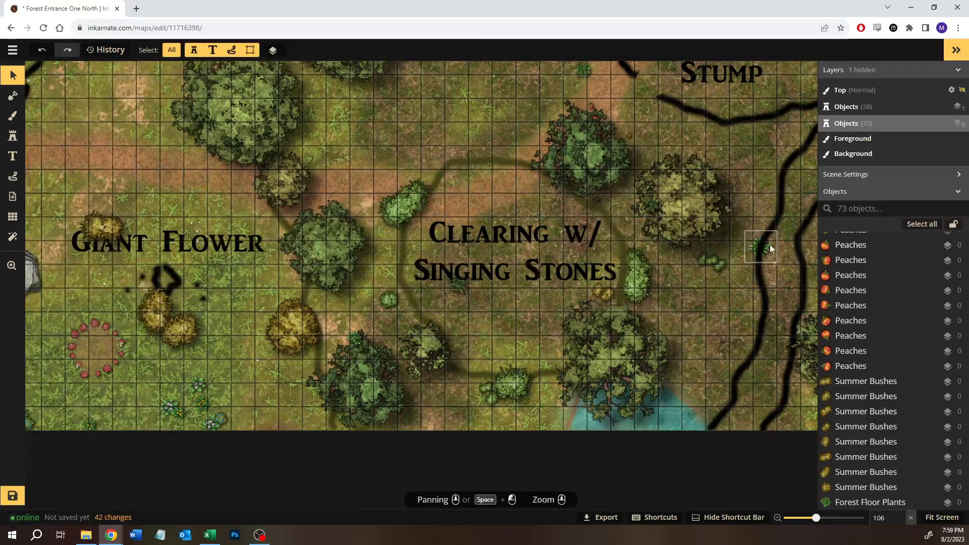
left_click(770, 245)
left_click_drag(770, 244, 644, 307)
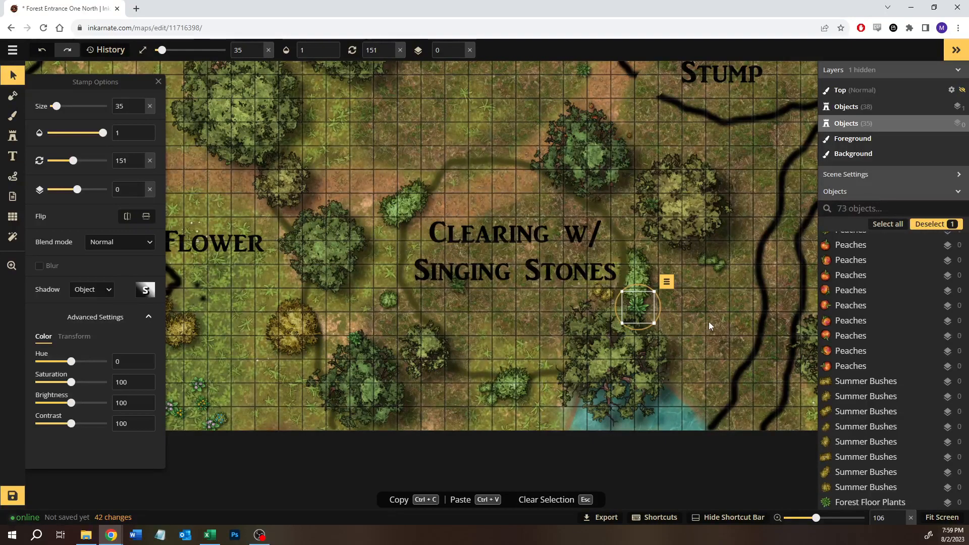
key("Escape")
- Stamp Forest Floor Plants at size 35 along the clearing's edge, two on the east side and two on the north side
left_click(12, 136)
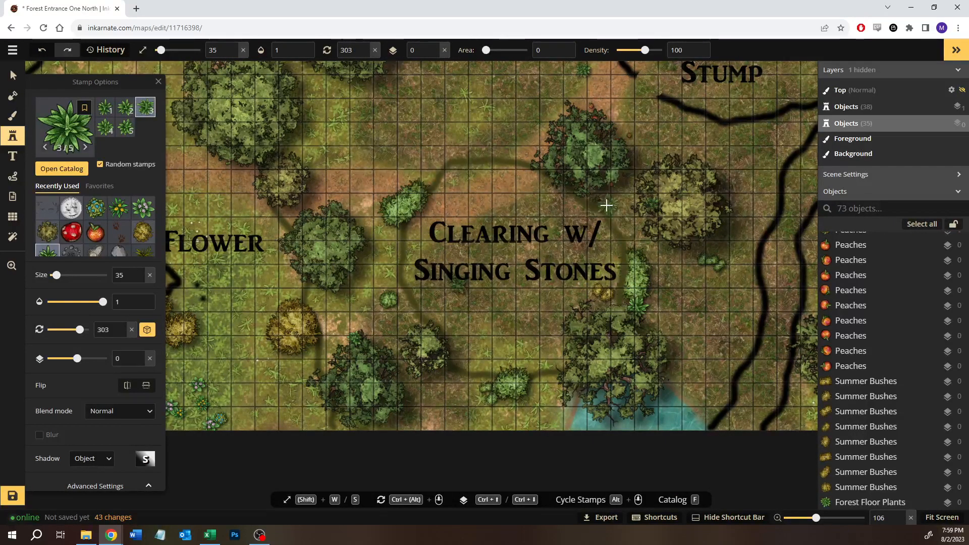
left_click(639, 229)
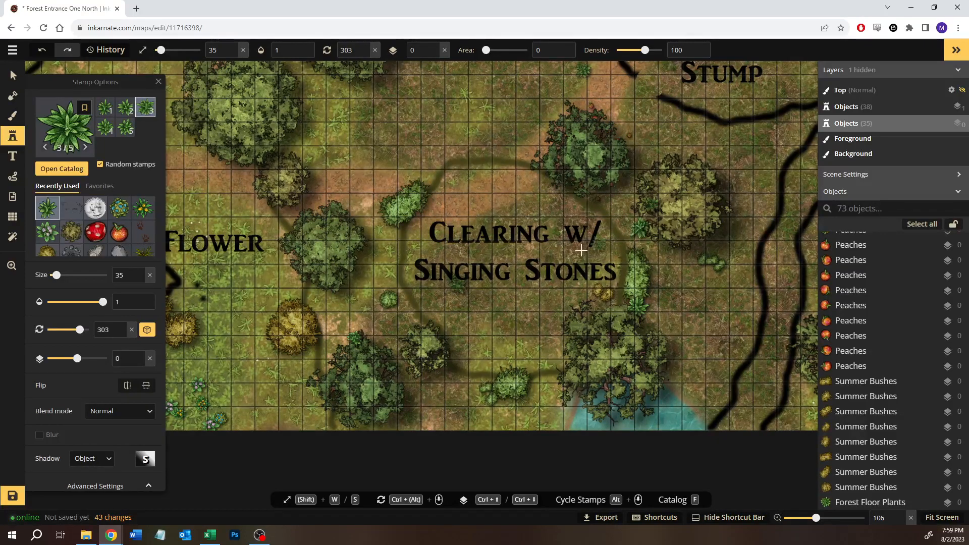
left_click(603, 230)
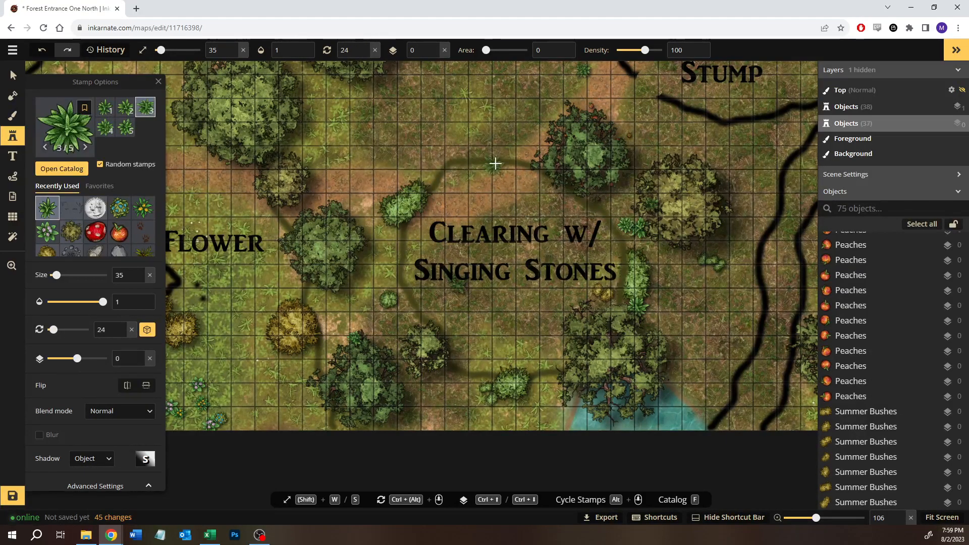
left_click(522, 156)
left_click(506, 153)
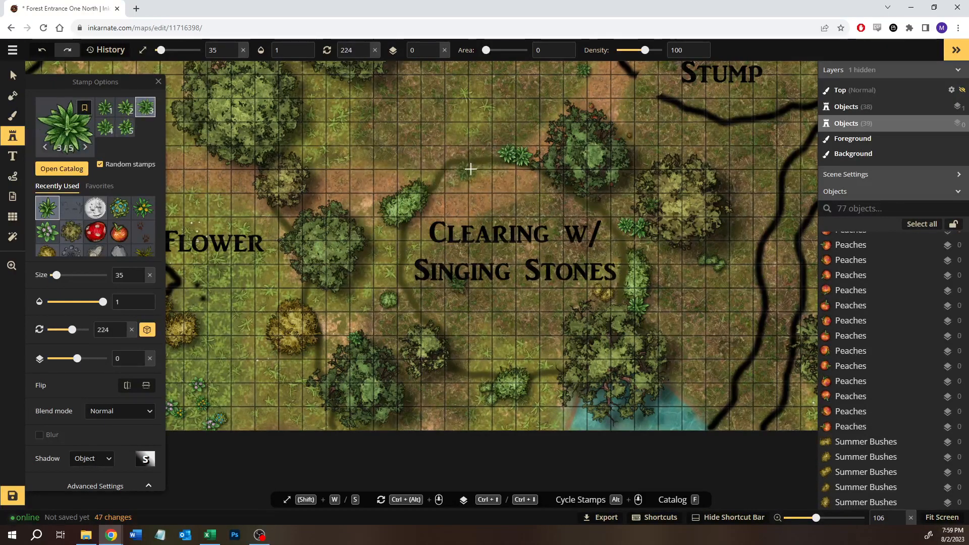
- Move the rounded boulder from the rock group west of Giant Flower to the northeast end of the clearing's northwestern green bush
key("space")
left_click_drag(468, 135, 659, 158)
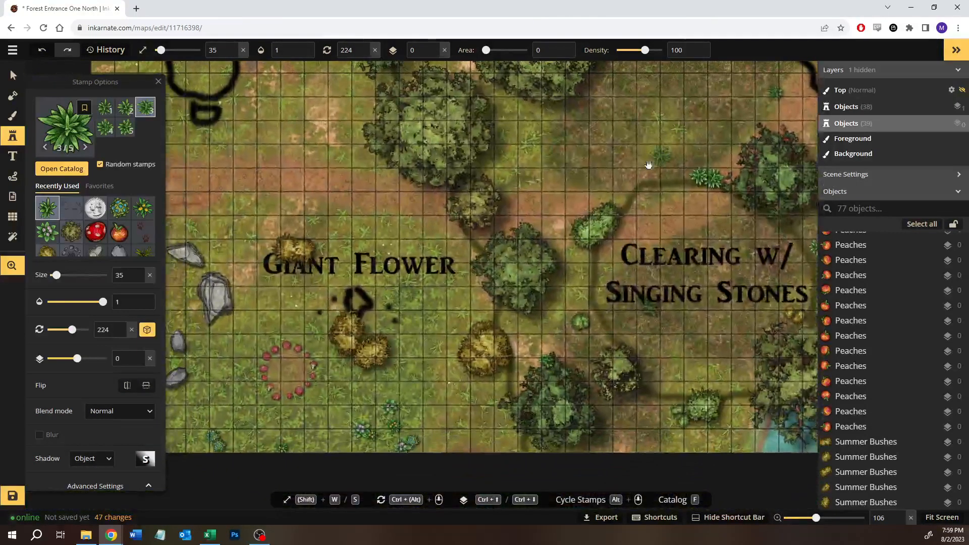
left_click_drag(494, 245, 643, 228)
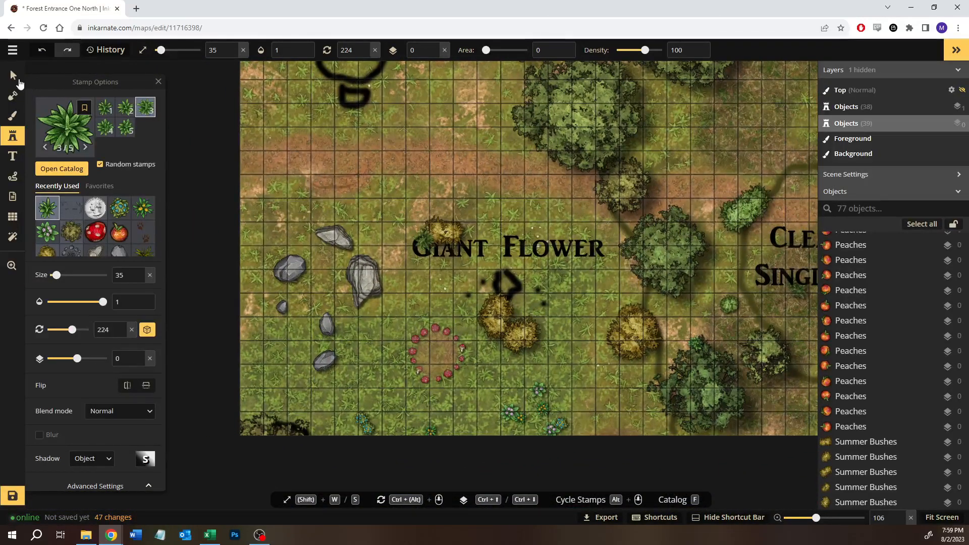
left_click(14, 75)
left_click(290, 267)
left_click_drag(290, 267, 736, 142)
key("space")
left_click_drag(670, 188, 387, 220)
left_click_drag(470, 180, 504, 216)
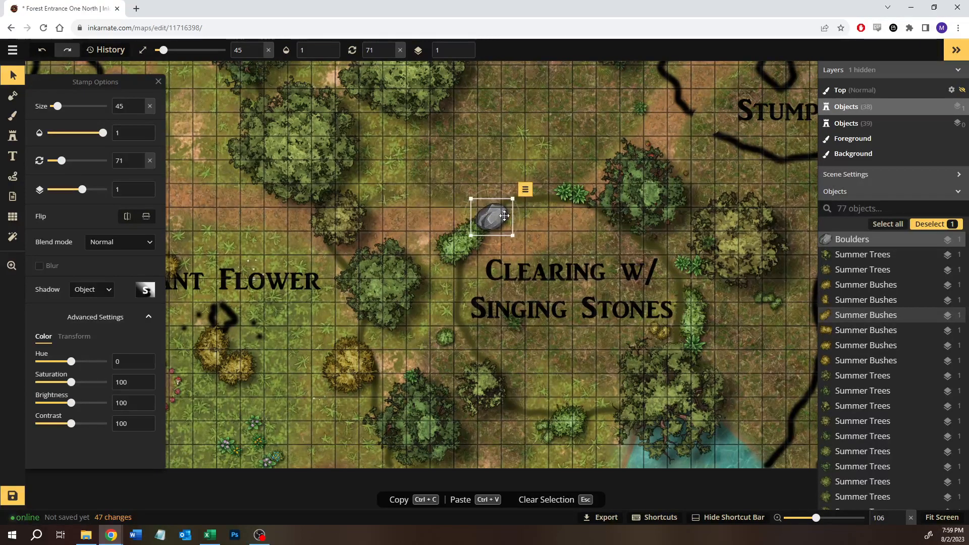
- Raise the green bush at the clearing's northwest edge to layer 2 so it overlaps the boulder
left_click(461, 238)
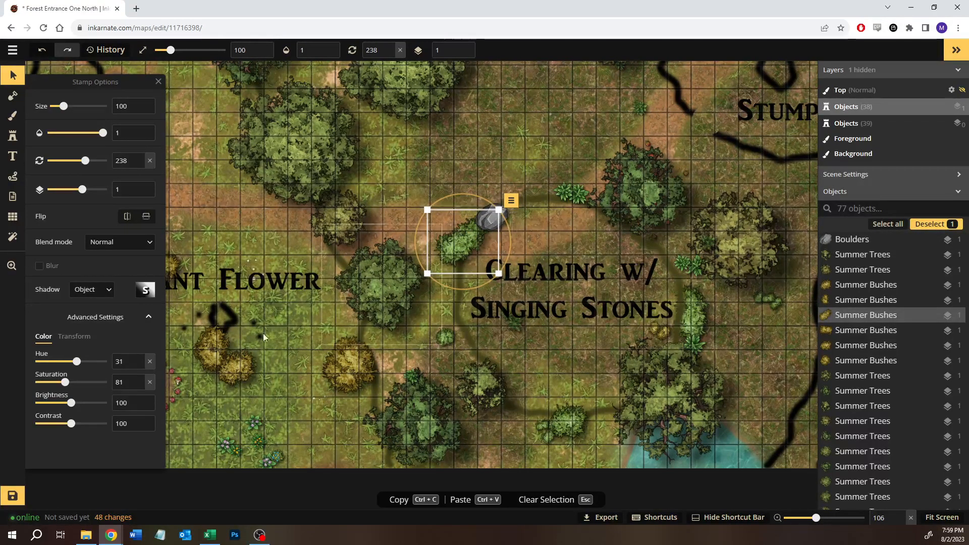
left_click(140, 185)
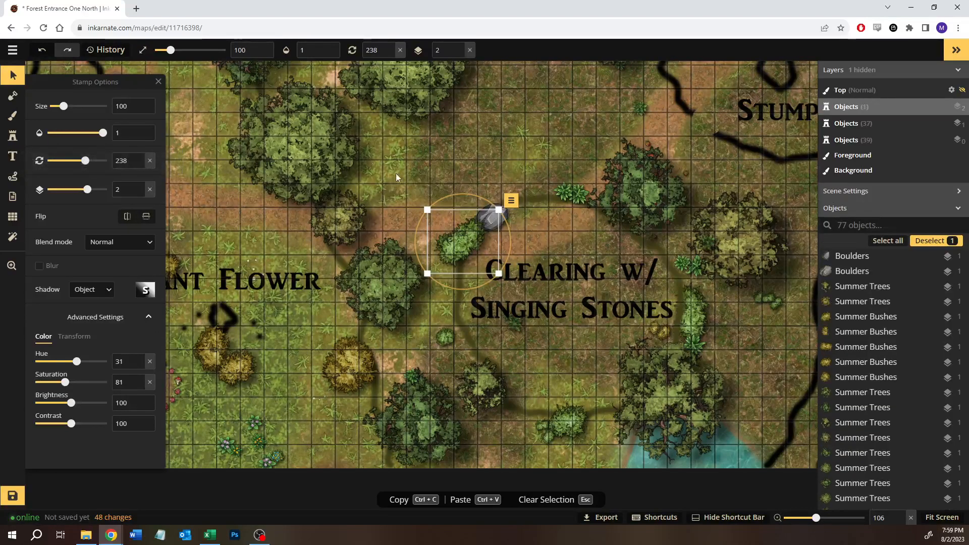
left_click(449, 152)
- Move a small olive tree to the open ground just north of the clearing
key("space")
left_click_drag(512, 170, 403, 235)
left_click(488, 126)
left_click_drag(495, 115, 406, 219)
left_click(473, 179)
- Move the tree at the map's southeast edge across the river outline to the clearing's southeast side, below the olive tree
left_click_drag(684, 371, 619, 261)
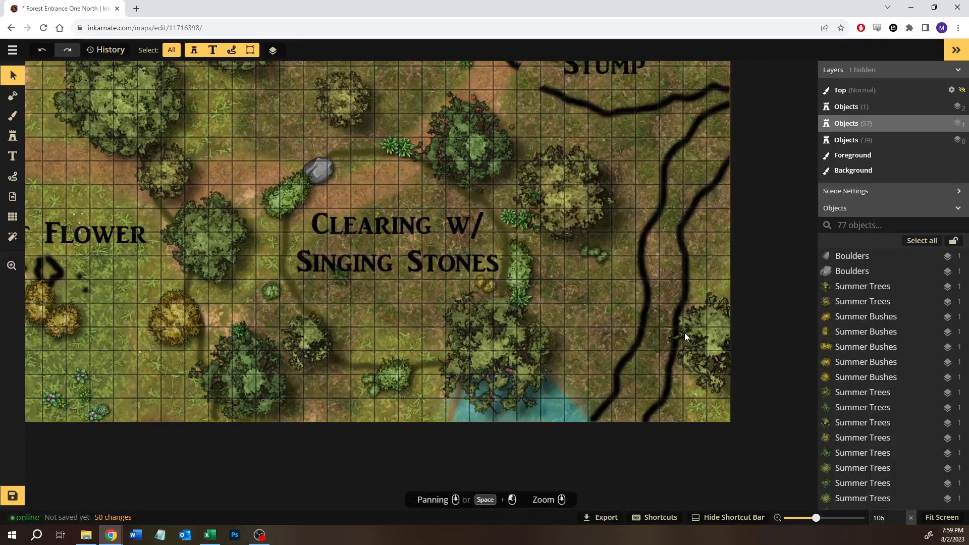
left_click(707, 339)
left_click_drag(707, 340, 557, 303)
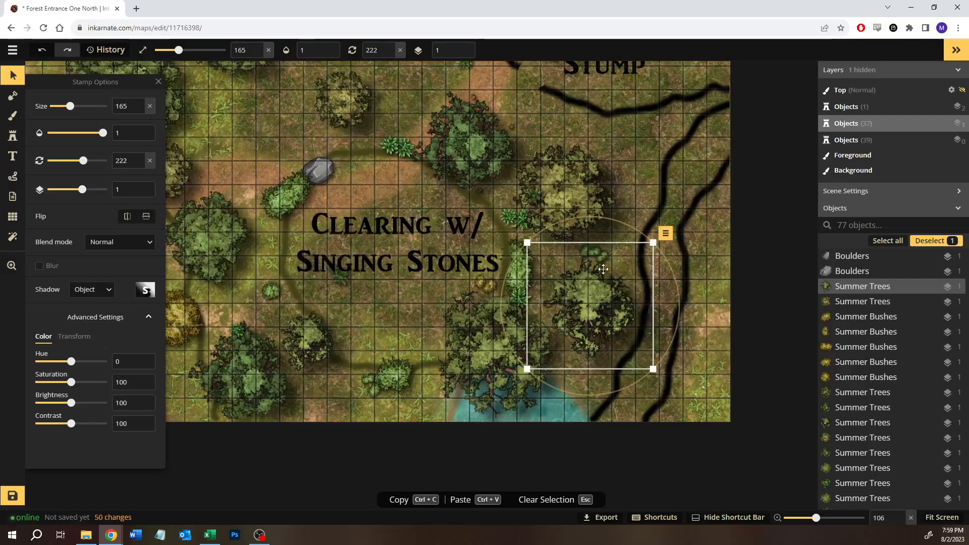
left_click(655, 132)
- Move the yellow bush by the Giant Flower label northwest of the clearing beside the large trees, and recolour it with hue 31 and saturation 81
left_click_drag(659, 177, 681, 294)
left_click_drag(489, 165, 653, 196)
scroll(504, 212, "down", 3)
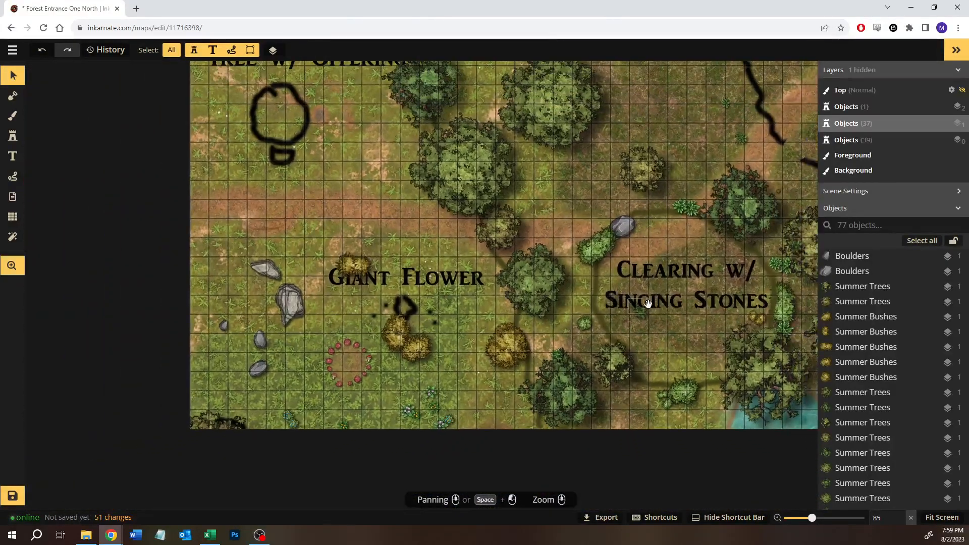
left_click_drag(648, 303, 553, 283)
left_click_drag(271, 245, 431, 137)
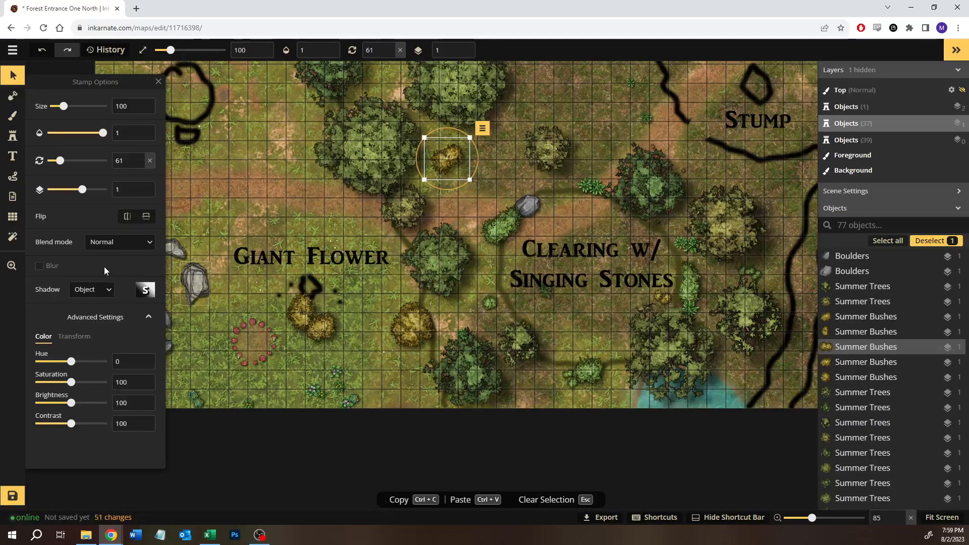
double_click(132, 385)
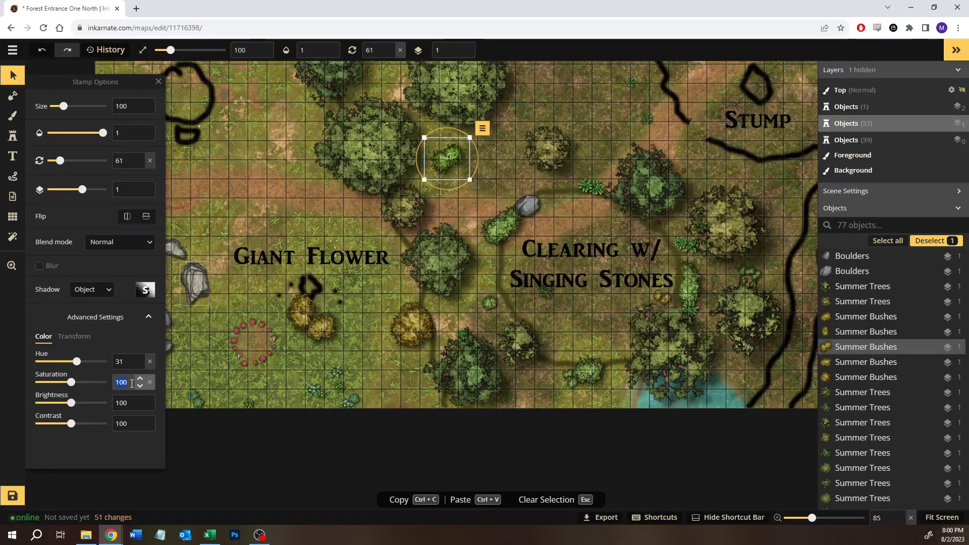
left_click(578, 118)
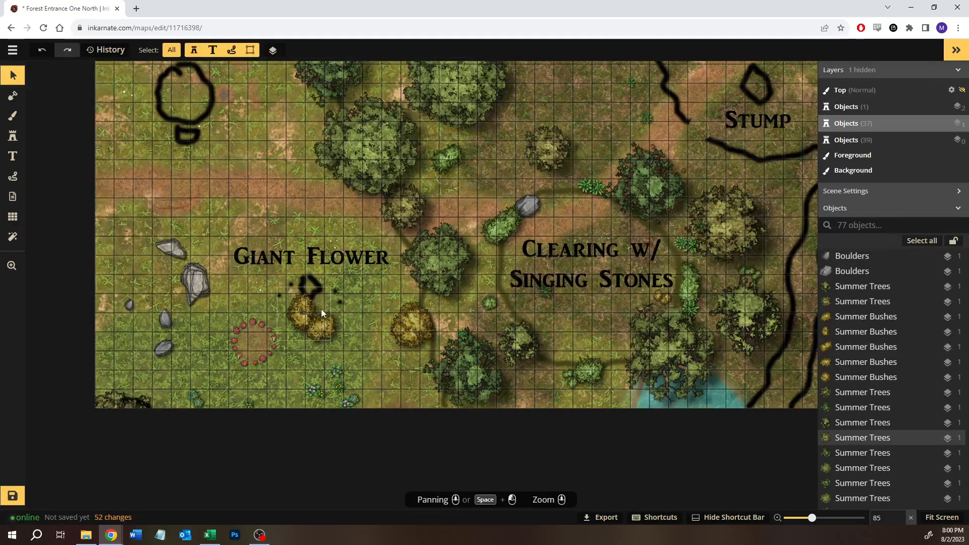
- Move the two yellow bushes below the Giant Flower label north of the clearing, placing one beside the recoloured green bush
left_click(318, 322)
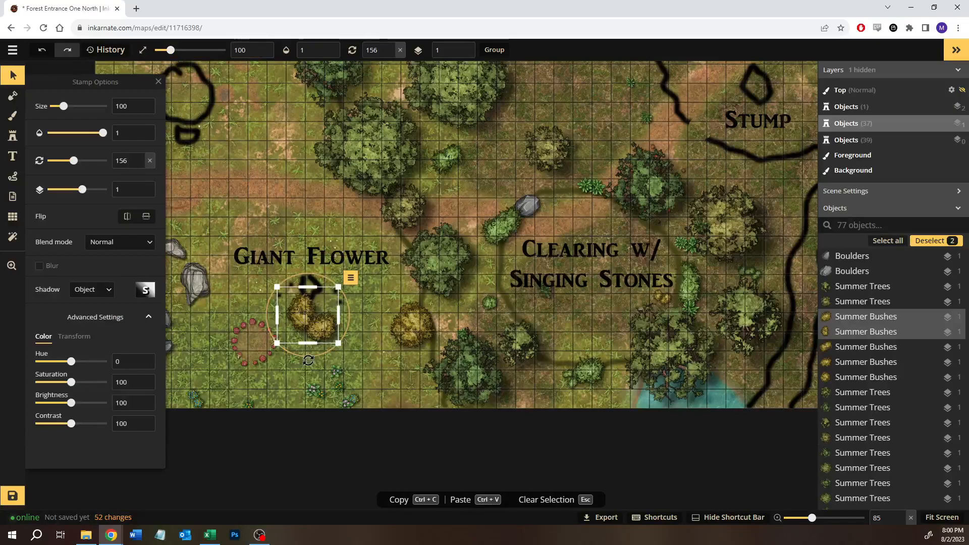
left_click_drag(326, 337, 614, 116)
key("space")
left_click_drag(641, 164, 583, 241)
left_click_drag(548, 176, 417, 244)
left_click(577, 186)
- Recolour the yellow bush placed beside the green bush northwest of the clearing with hue 31 and saturation 81
left_click(535, 171)
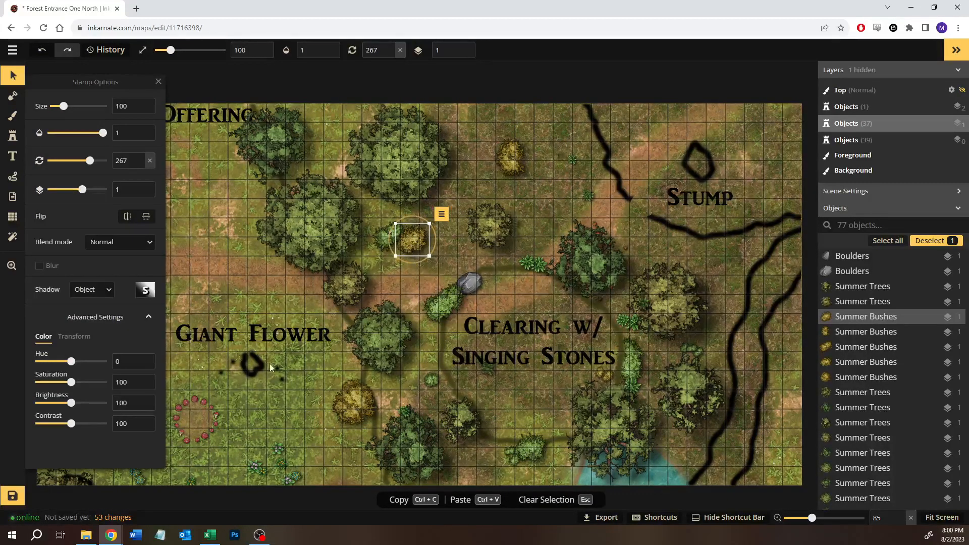
left_click(117, 360)
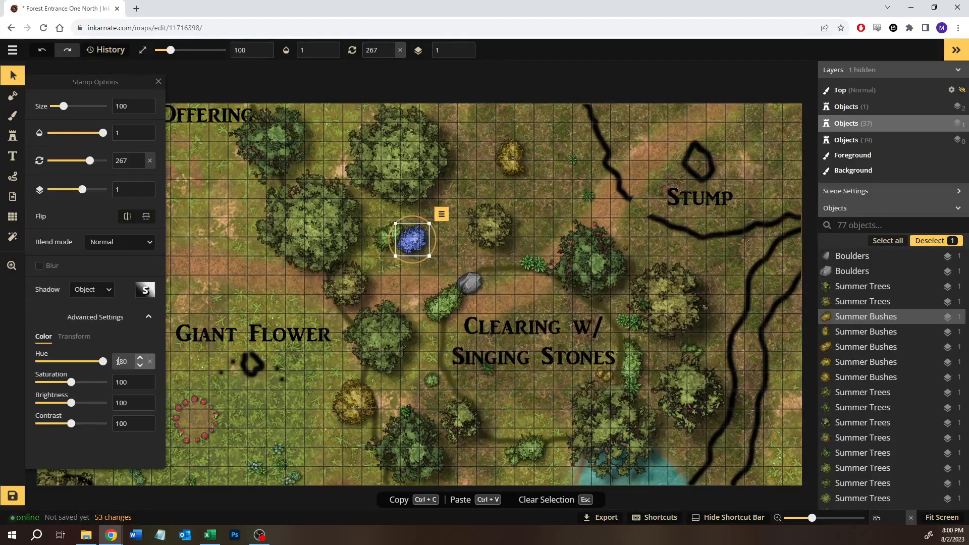
type("31")
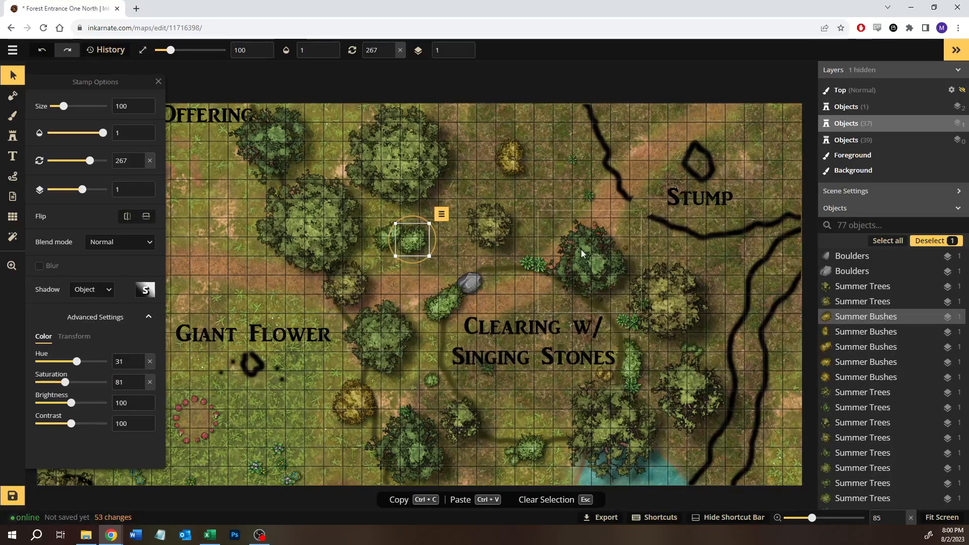
- Recolour the remaining yellow bush near the map's northern edge with hue 31 and saturation 81
left_click(508, 160)
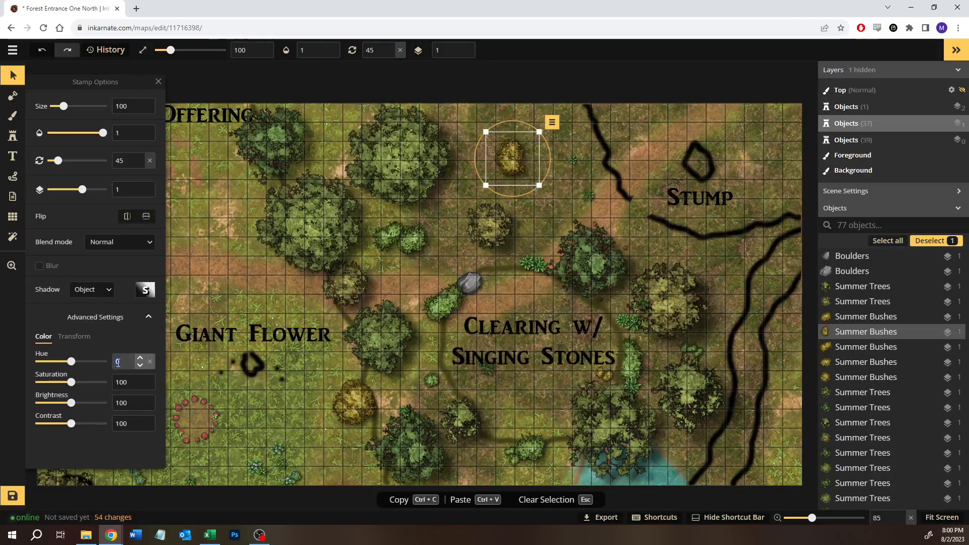
type("321")
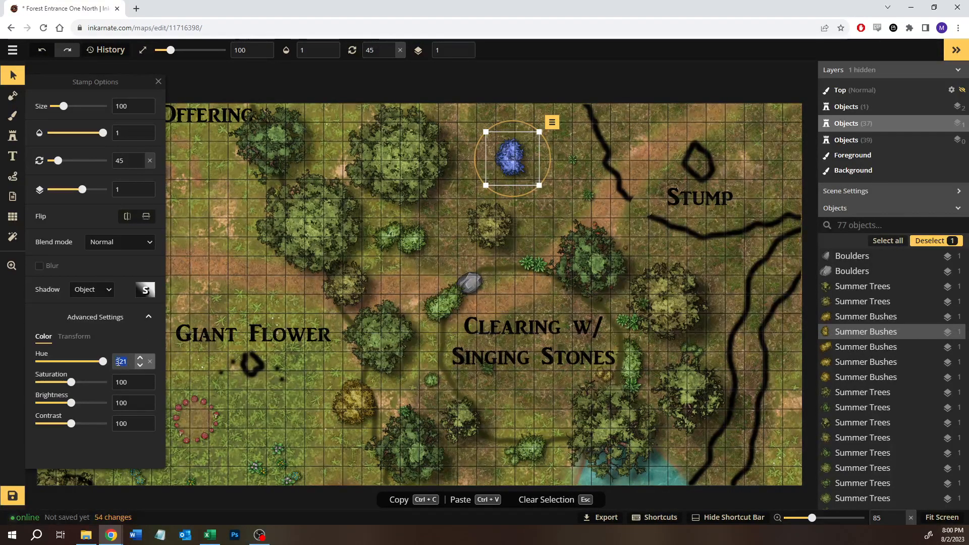
left_click(125, 383)
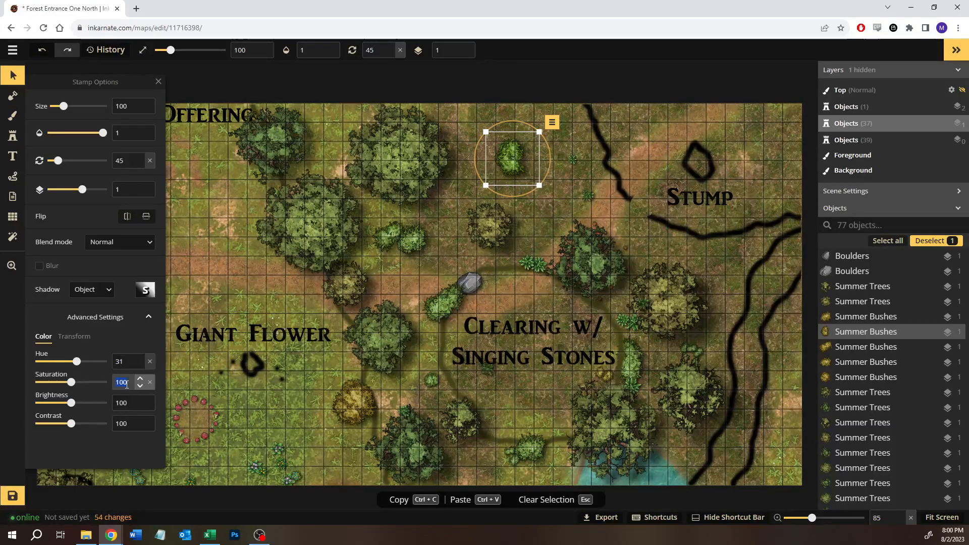
key("Return")
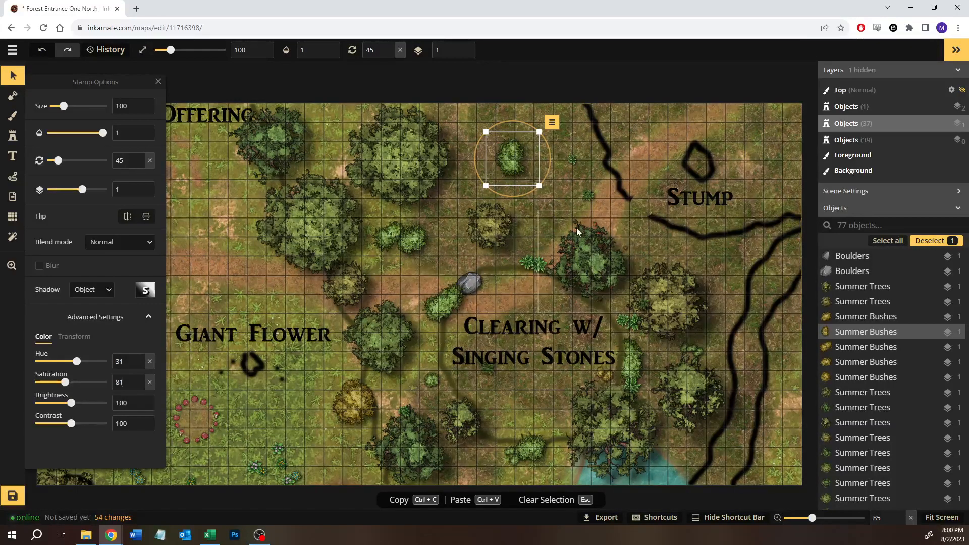
left_click(552, 198)
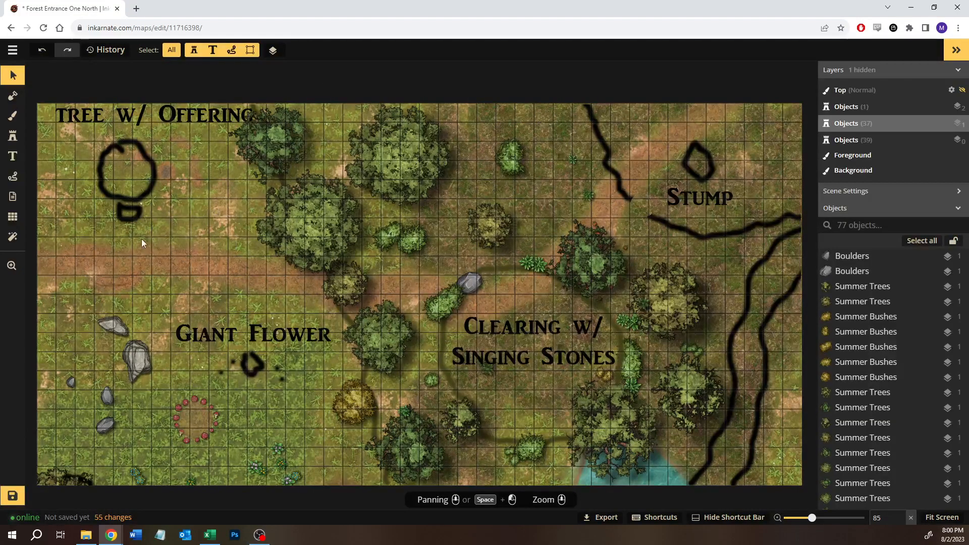
- Search the Fantasy Battlemaps 2.0 stamp catalog for "stump"
left_click(14, 141)
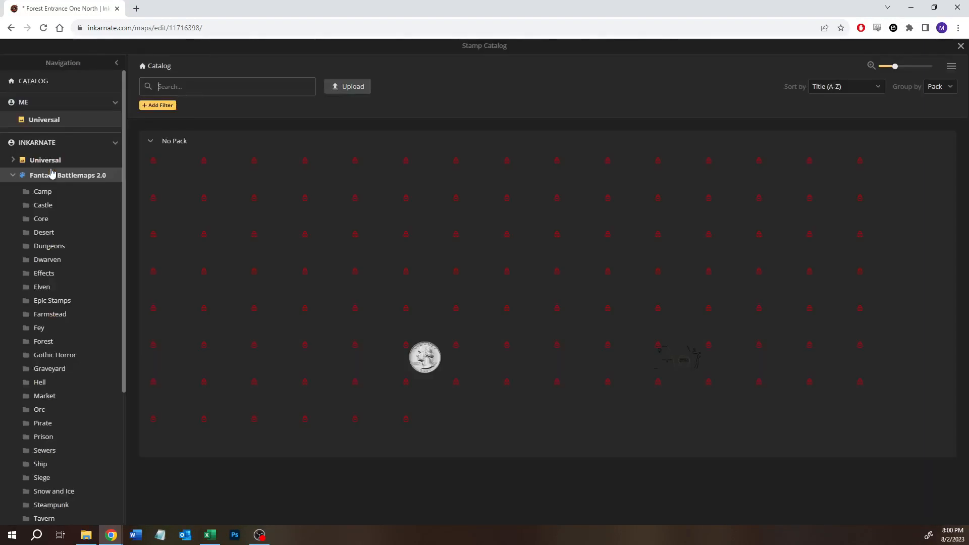
left_click(56, 168)
type("tu")
left_click(52, 174)
left_click(179, 87)
left_click(59, 174)
left_click(192, 91)
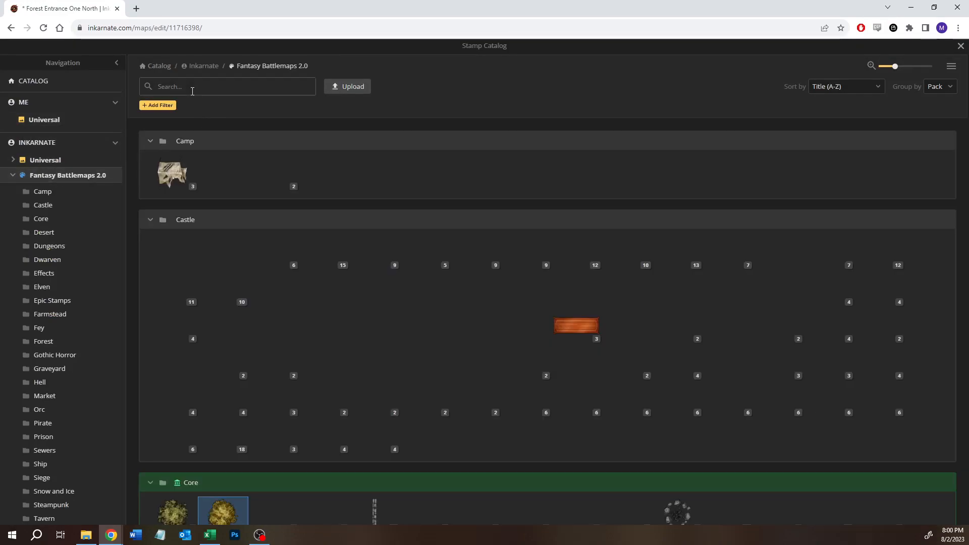
type("stump")
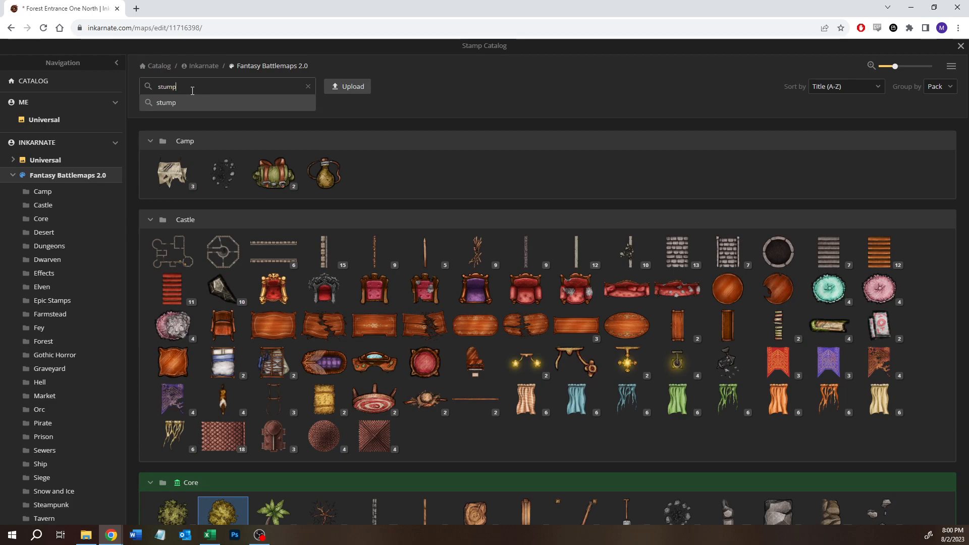
key("Return")
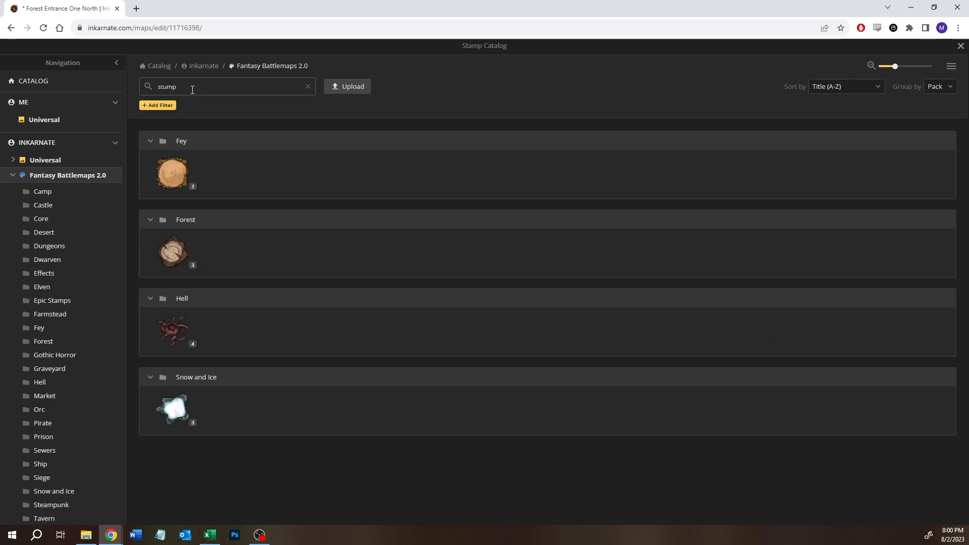
- Place the third Tree Stumps variant from the Forest set at size 100 on the sketched outline above the Stump label
left_click(187, 264)
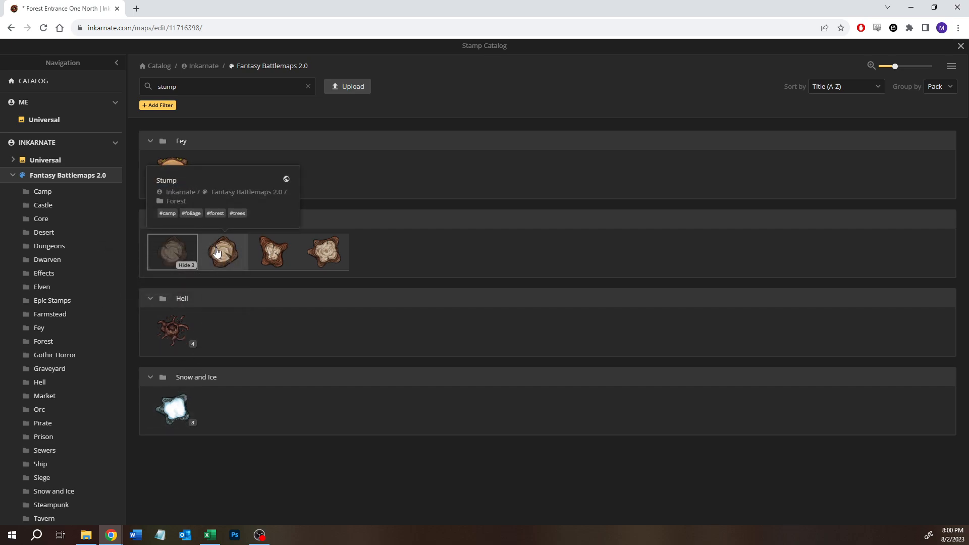
left_click(319, 255)
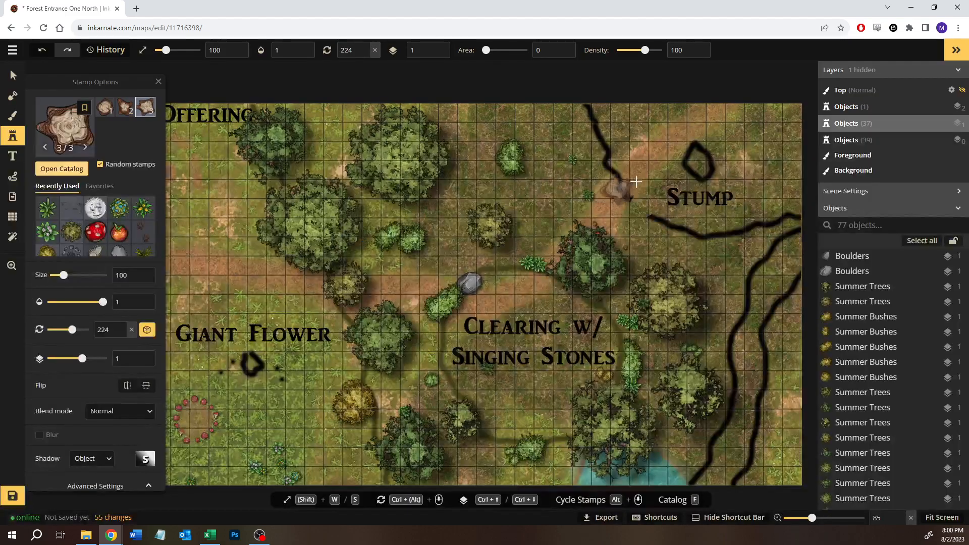
scroll(706, 162, "up", 2)
left_click(706, 162)
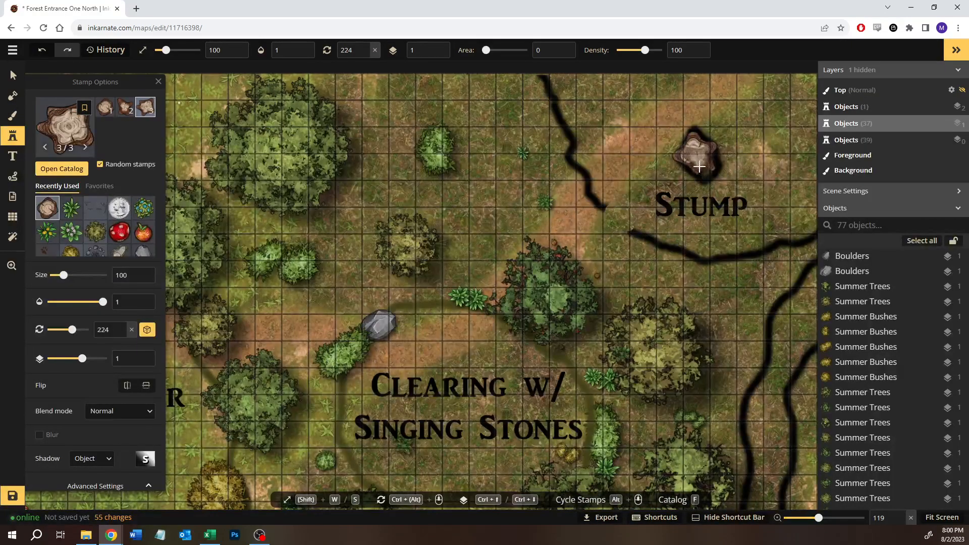
left_click_drag(706, 162, 503, 237)
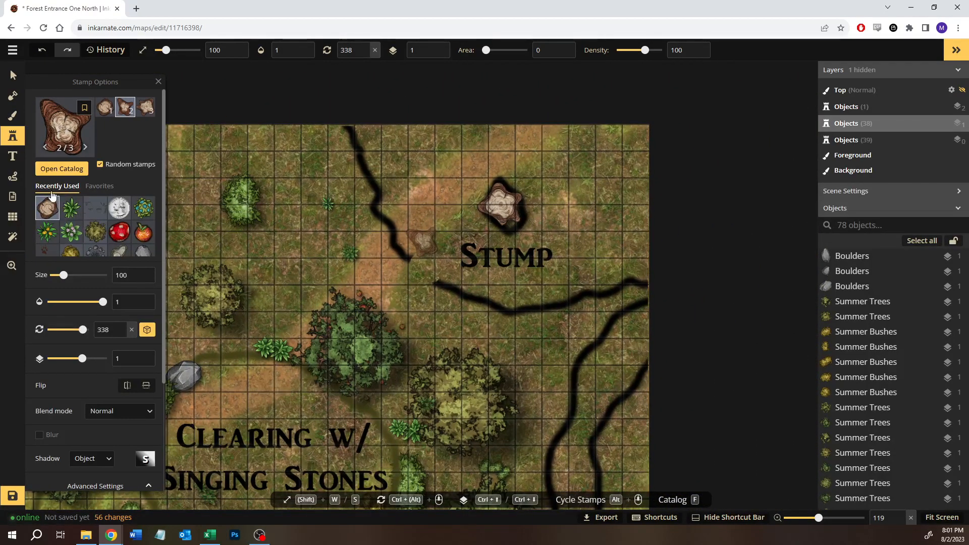
- Set up a black (000000) round brush on the Top layer with size 4, opacity 0.4 and softness 1
left_click(13, 116)
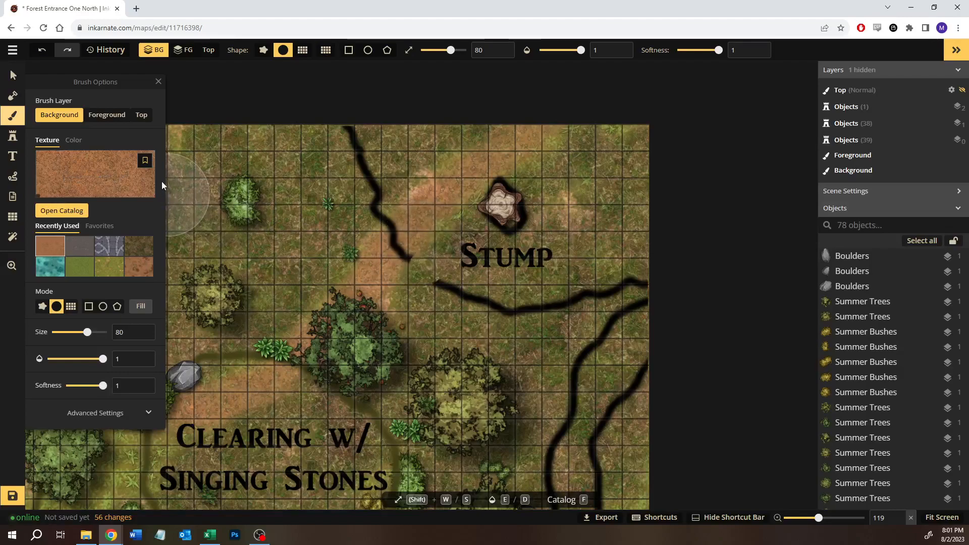
left_click(74, 141)
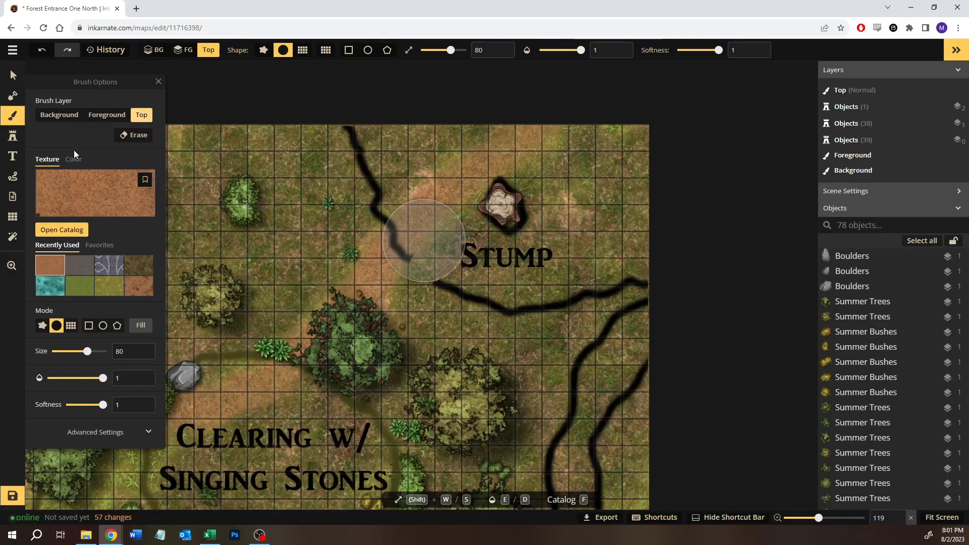
left_click(148, 208)
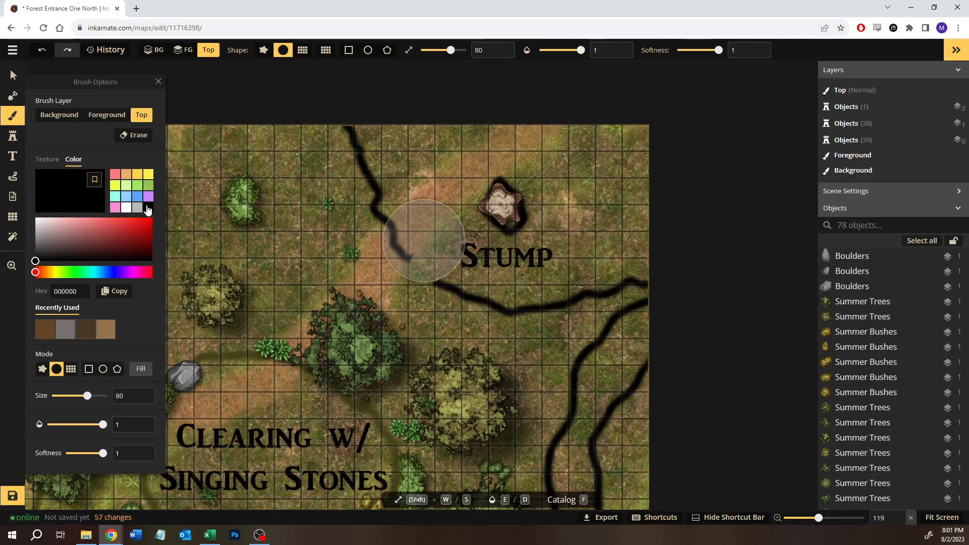
left_click(80, 425)
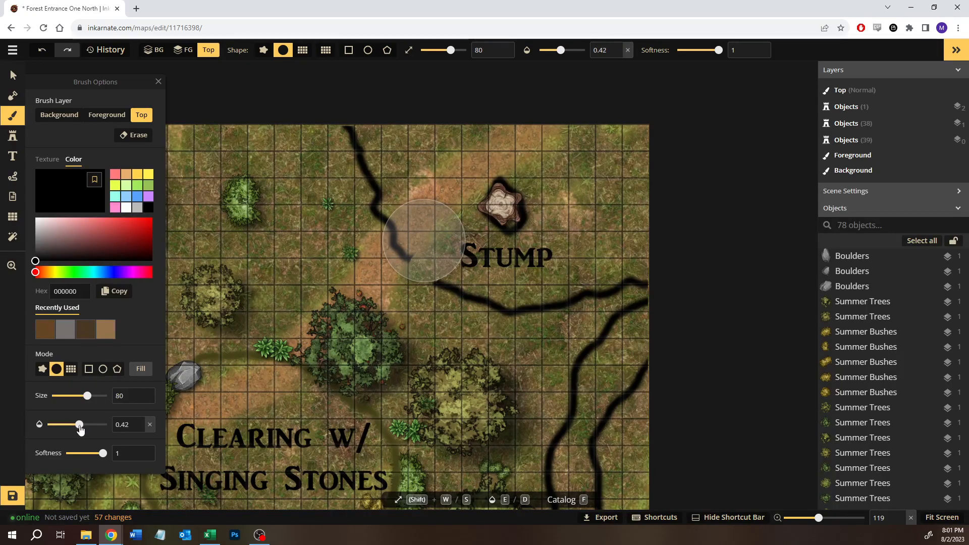
scroll(504, 207, "up", 8)
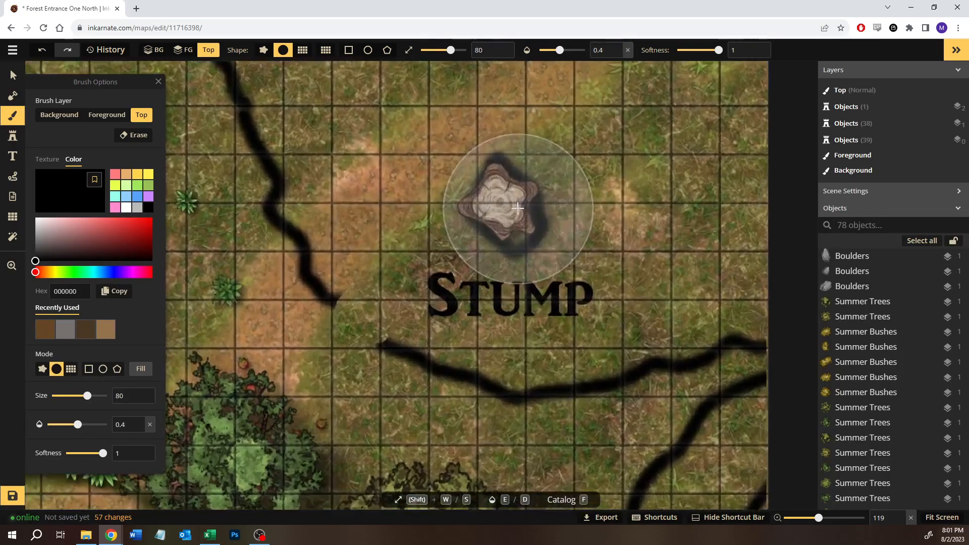
key("s")
key("s")
key("s")
key("s")
key("s")
key("s")
key("s")
key("s")
key("s")
key("s")
key("s")
key("s")
key("s")
key("s")
key("s")
key("s")
key("s")
key("s")
key("s")
key("s")
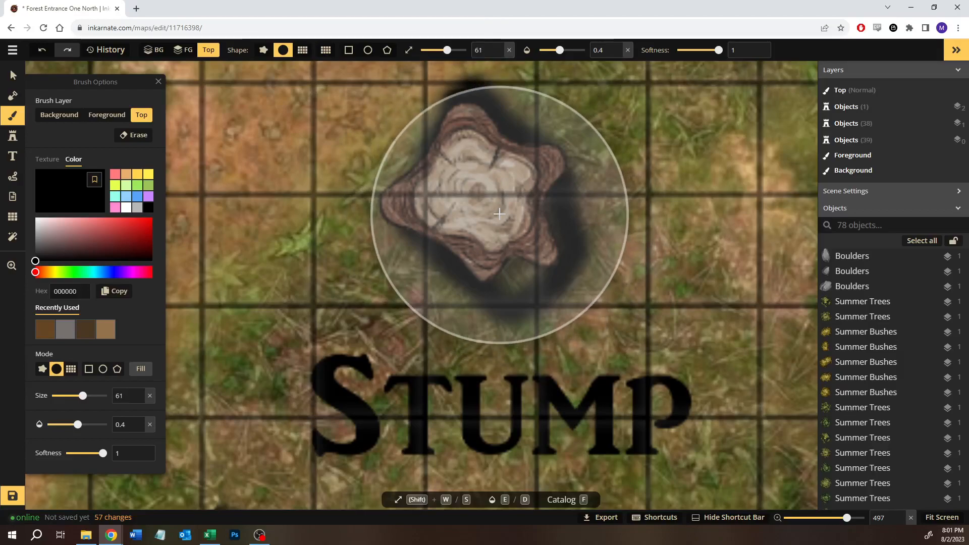
key("s")
key("s")
key("s")
key("s")
key("s")
key("s")
key("s")
key("s")
key("s")
key("s")
key("s")
key("s")
key("s")
key("s")
key("s")
key("s")
key("s")
key("s")
key("s")
key("s")
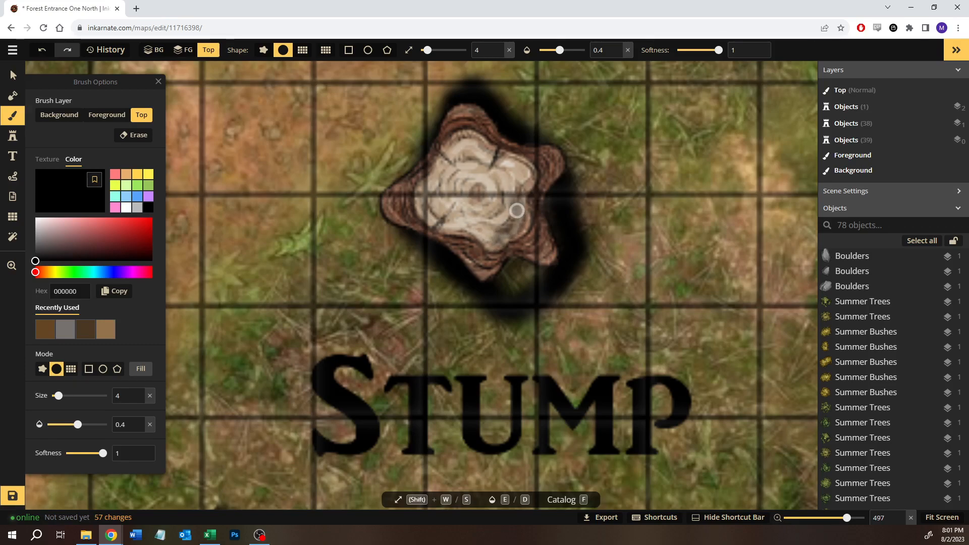
- Darken the stump's inner wood with repeated black brush strokes, leaving a pale rim, to make it look hollow
mouse_move(487, 237)
left_mouse_down()
mouse_move(506, 212)
mouse_move(490, 215)
mouse_move(484, 233)
mouse_move(443, 225)
mouse_move(419, 206)
mouse_move(423, 189)
mouse_move(439, 176)
mouse_move(432, 195)
mouse_move(452, 197)
mouse_move(442, 212)
mouse_move(452, 180)
mouse_move(475, 180)
mouse_move(488, 210)
mouse_move(458, 213)
mouse_move(464, 221)
mouse_move(489, 204)
mouse_move(460, 213)
mouse_move(488, 178)
mouse_move(497, 202)
mouse_move(476, 175)
mouse_move(447, 200)
mouse_move(454, 169)
mouse_move(436, 197)
mouse_move(444, 156)
mouse_move(445, 164)
mouse_move(467, 137)
mouse_move(476, 153)
mouse_move(458, 153)
mouse_move(465, 176)
mouse_move(469, 151)
mouse_move(484, 172)
mouse_move(477, 149)
mouse_move(508, 165)
mouse_move(523, 184)
left_mouse_up()
left_click_drag(488, 154, 459, 150)
mouse_move(423, 193)
left_mouse_down()
mouse_move(428, 213)
mouse_move(447, 222)
mouse_move(436, 186)
mouse_move(449, 217)
mouse_move(447, 182)
mouse_move(451, 199)
mouse_move(462, 169)
mouse_move(462, 195)
mouse_move(473, 173)
mouse_move(484, 189)
mouse_move(467, 154)
mouse_move(486, 184)
mouse_move(482, 162)
mouse_move(523, 184)
mouse_move(517, 178)
mouse_move(482, 193)
mouse_move(497, 184)
mouse_move(502, 215)
mouse_move(510, 178)
mouse_move(519, 220)
mouse_move(510, 228)
mouse_move(517, 208)
mouse_move(516, 223)
mouse_move(497, 241)
mouse_move(482, 225)
mouse_move(451, 223)
mouse_move(488, 236)
mouse_move(480, 217)
left_mouse_up()
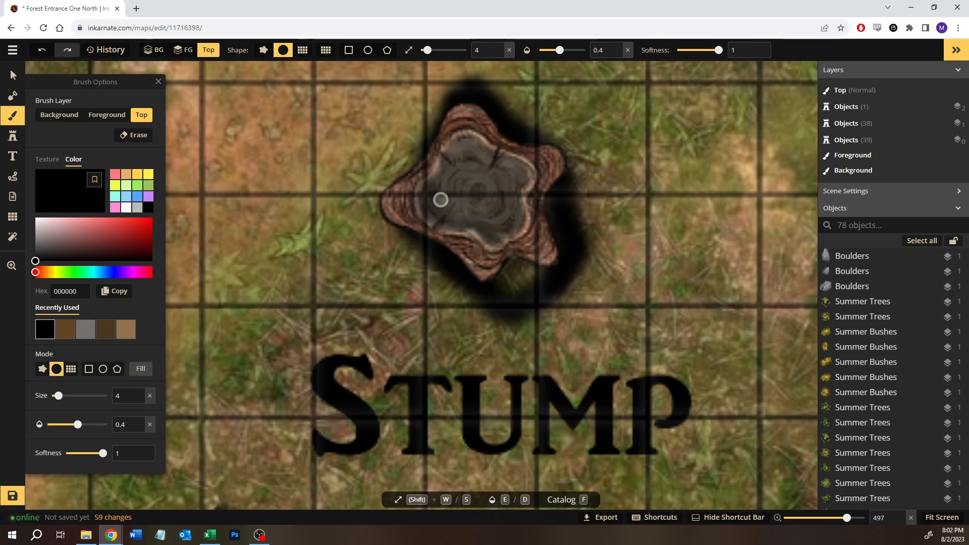
mouse_move(462, 200)
left_mouse_down()
mouse_move(480, 178)
mouse_move(495, 208)
mouse_move(508, 221)
mouse_move(510, 204)
mouse_move(517, 215)
mouse_move(512, 165)
mouse_move(508, 176)
mouse_move(488, 169)
mouse_move(491, 182)
mouse_move(499, 167)
mouse_move(462, 145)
mouse_move(458, 171)
mouse_move(457, 158)
mouse_move(473, 154)
mouse_move(516, 182)
left_mouse_up()
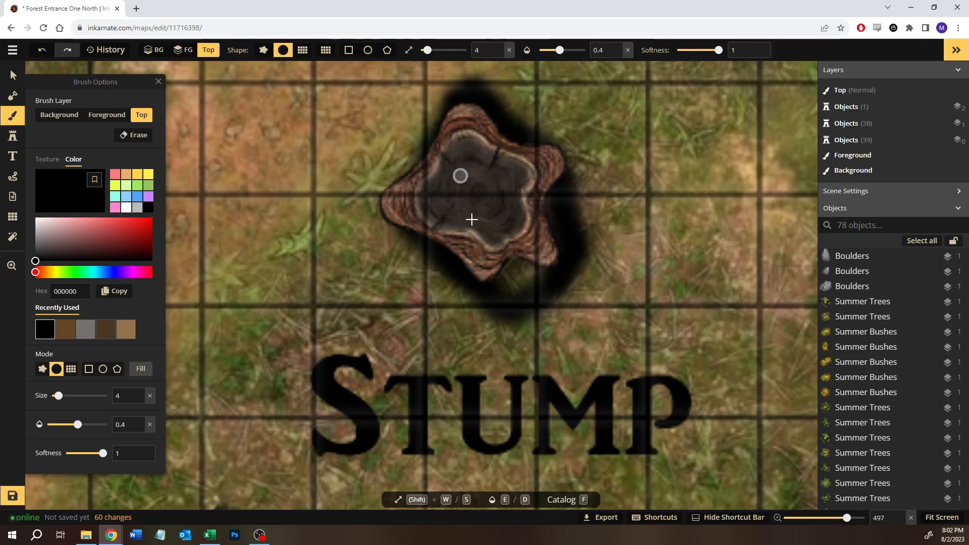
scroll(469, 209, "down", 3)
scroll(469, 264, "down", 5)
key("space")
left_click_drag(341, 368, 318, 386)
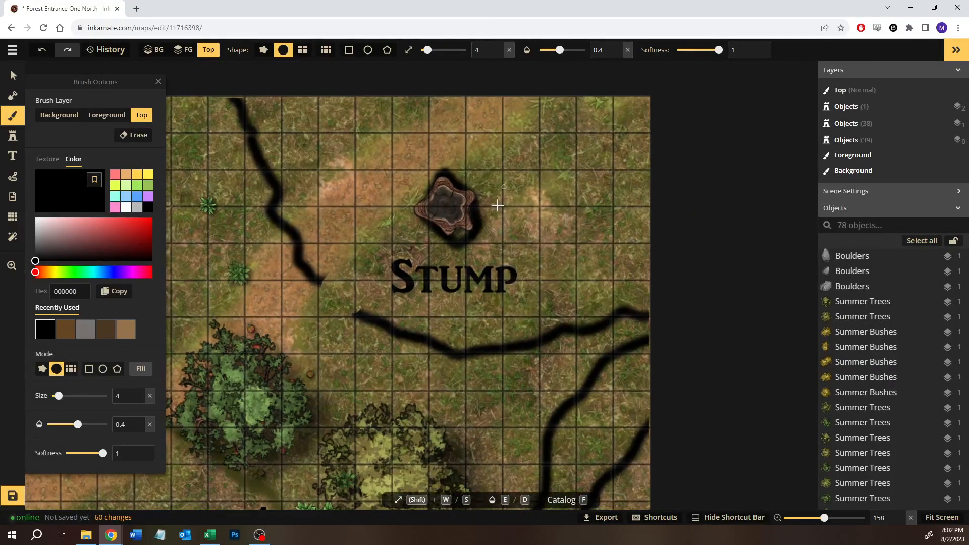
scroll(476, 259, "up", 3)
scroll(477, 293, "up", 5)
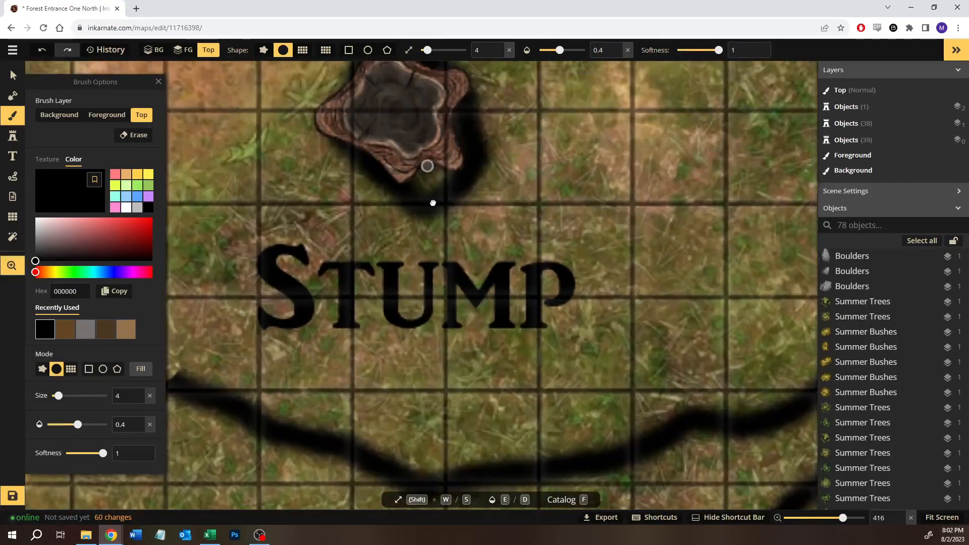
scroll(477, 271, "up", 1)
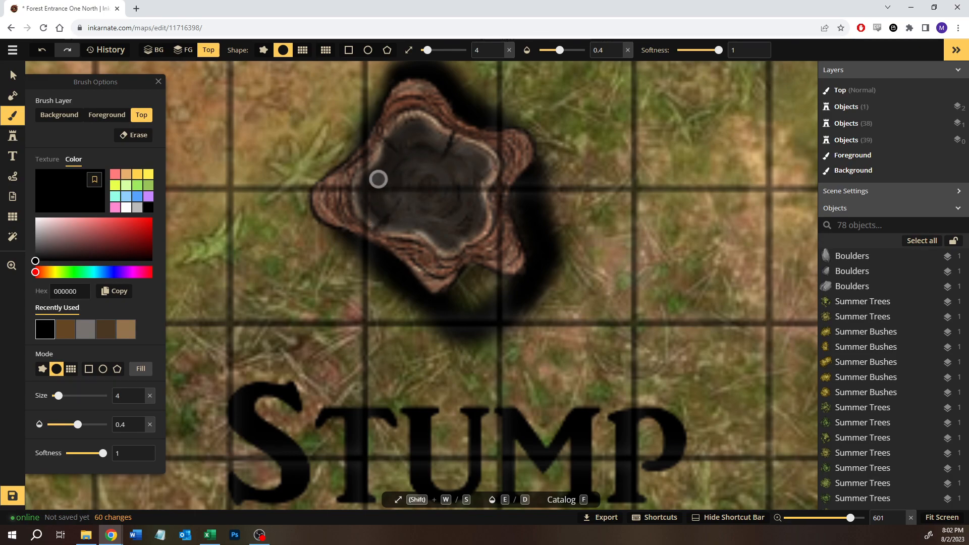
left_click_drag(479, 251, 548, 285)
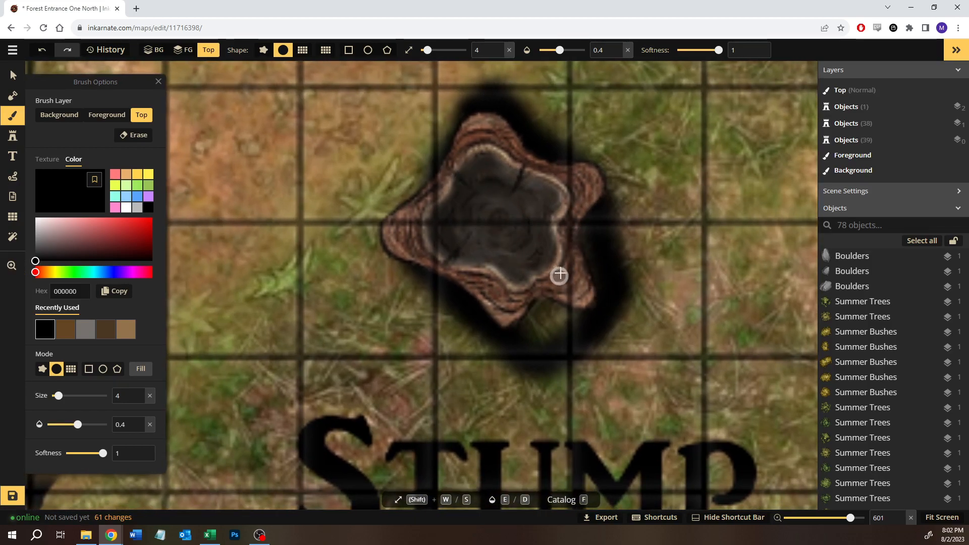
- Search the stamp catalog for "pouch" and choose the Coin Pouches stamp from the Market set
scroll(611, 191, "down", 5)
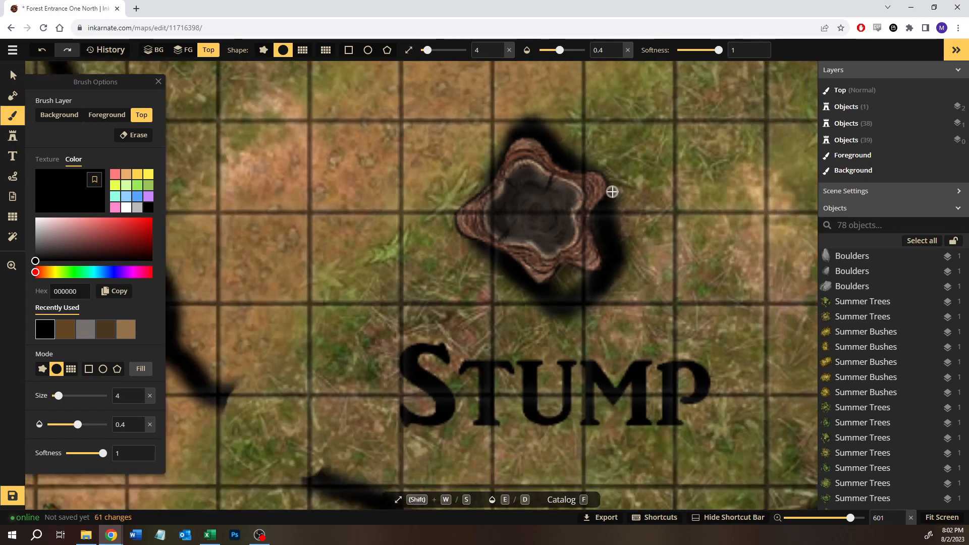
scroll(610, 191, "down", 8)
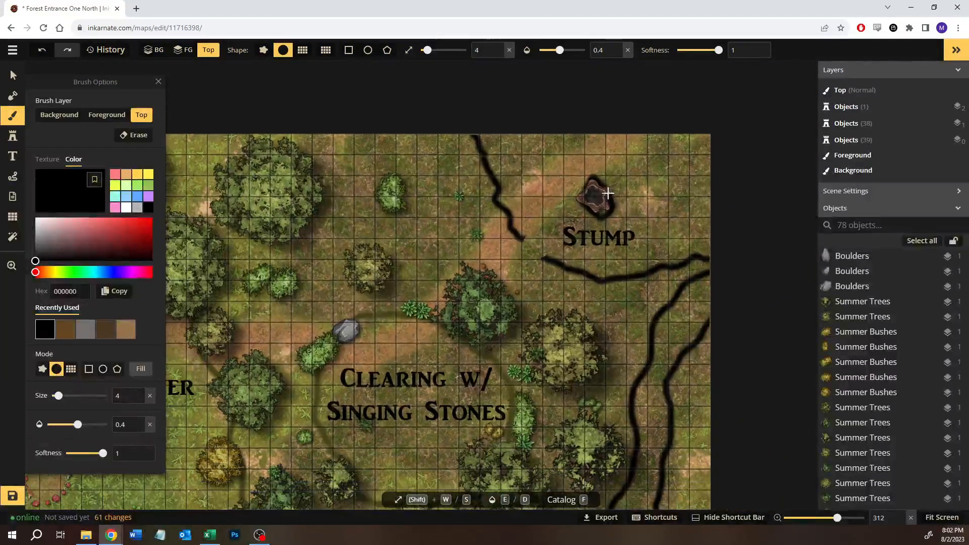
left_click_drag(519, 227, 520, 262)
scroll(558, 232, "up", 4)
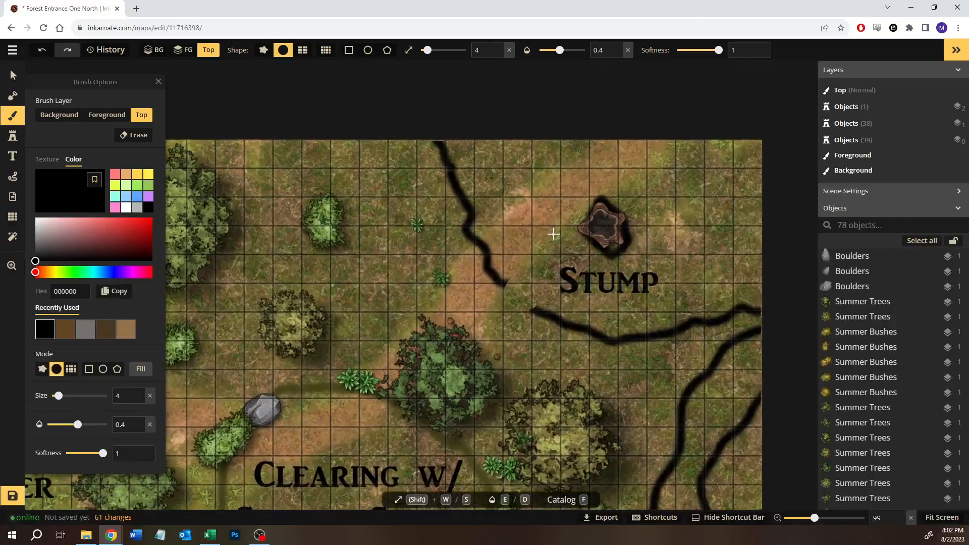
scroll(565, 233, "up", 2)
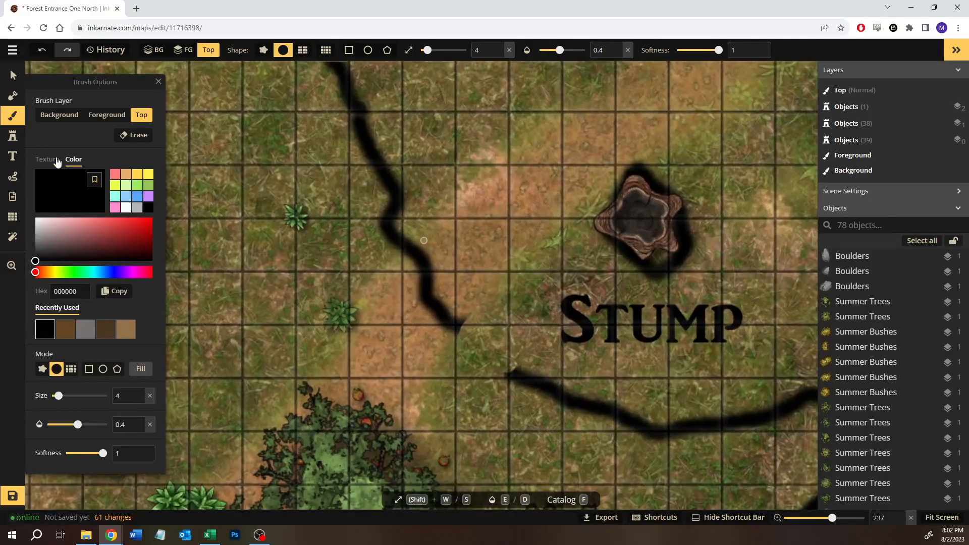
left_click(13, 135)
left_click(61, 169)
type("pouch")
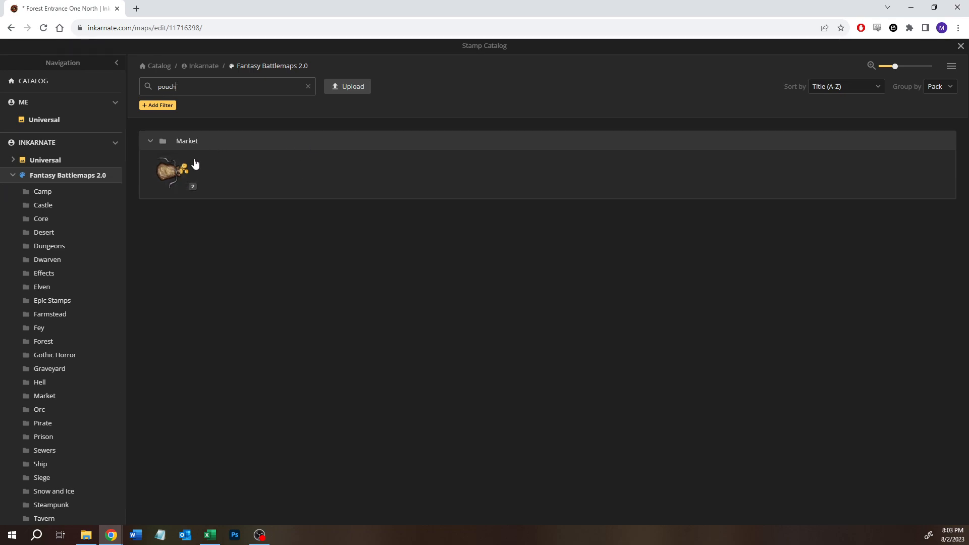
left_click(173, 167)
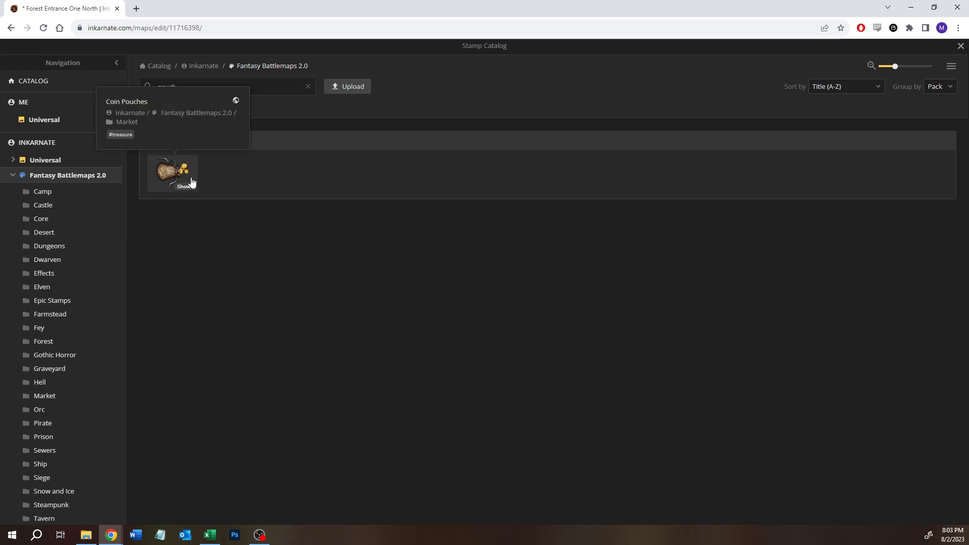
- Shrink the coin pouch stamp to size 33 and place it inside the stump's dark hollow
key("s")
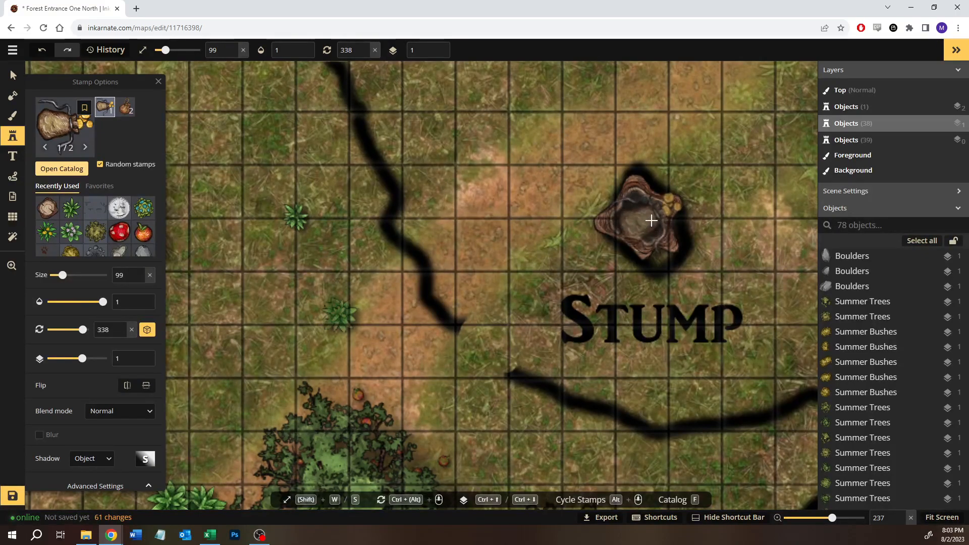
key("s")
scroll(644, 219, "up", 5)
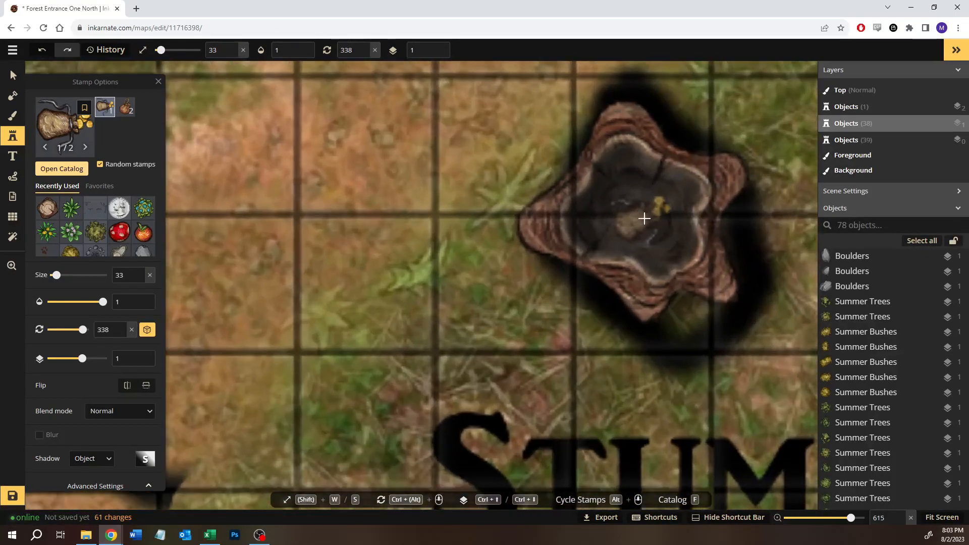
left_click(643, 218)
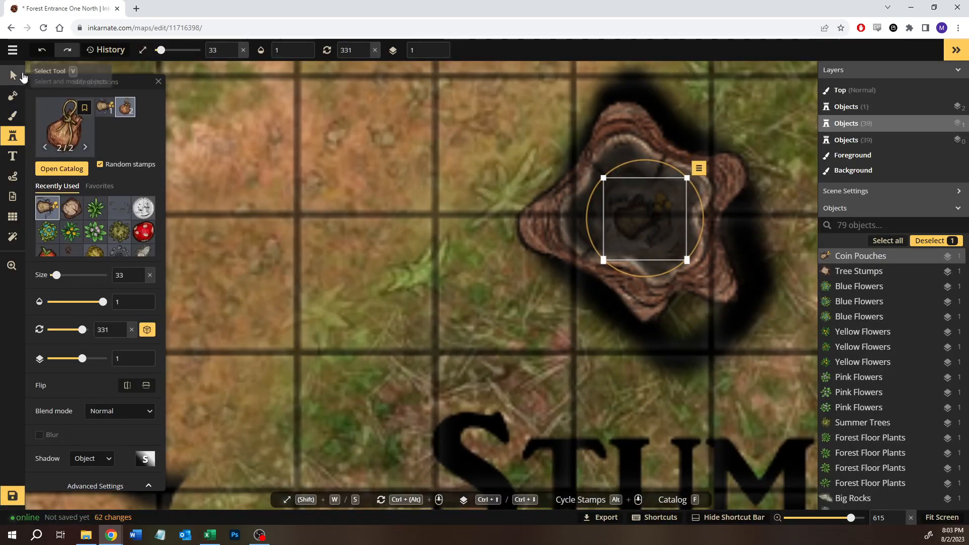
- Set the placed coin pouch's opacity to 0.75 and deselect it
left_click_drag(102, 301, 97, 303)
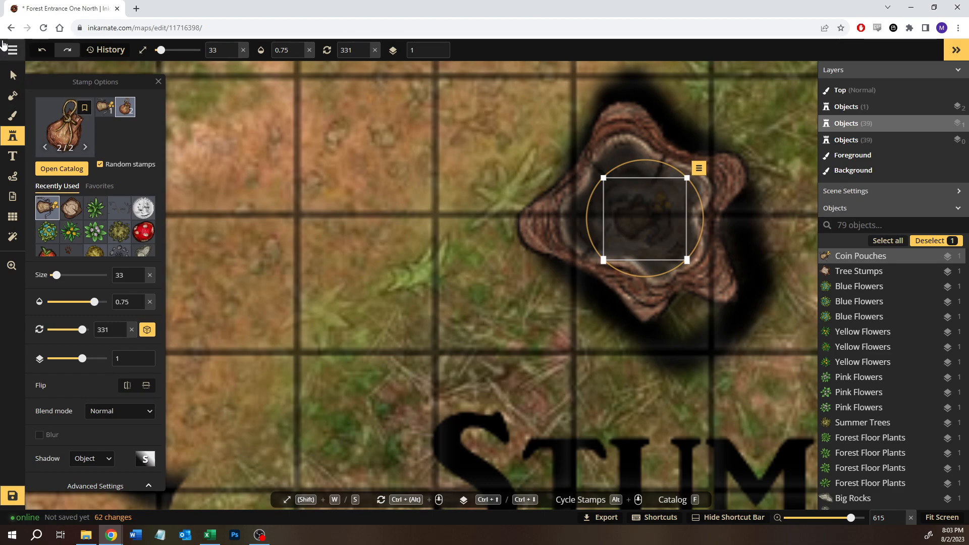
left_click(13, 75)
key("Escape")
- Review the whole map and save it with the added stump and coin pouch
scroll(357, 241, "down", 10)
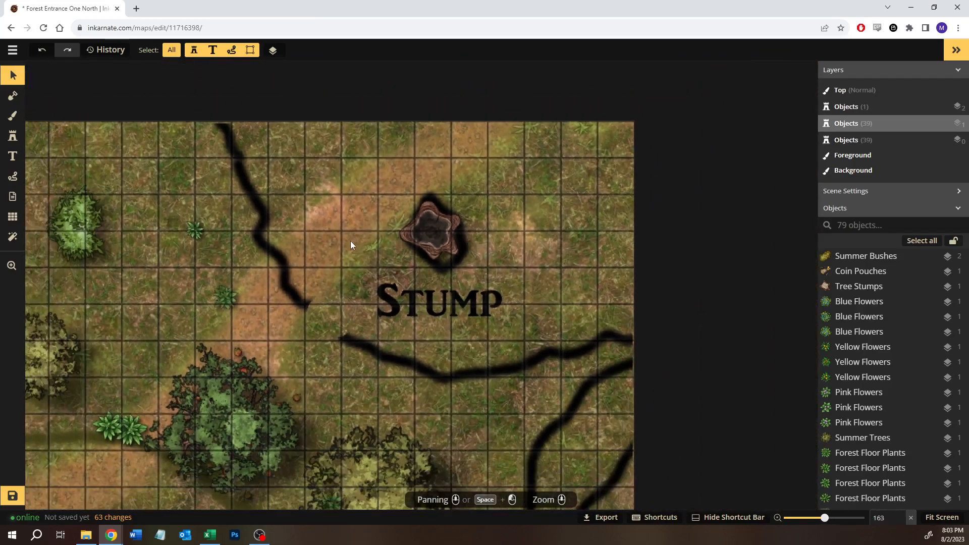
left_click_drag(351, 244, 372, 210)
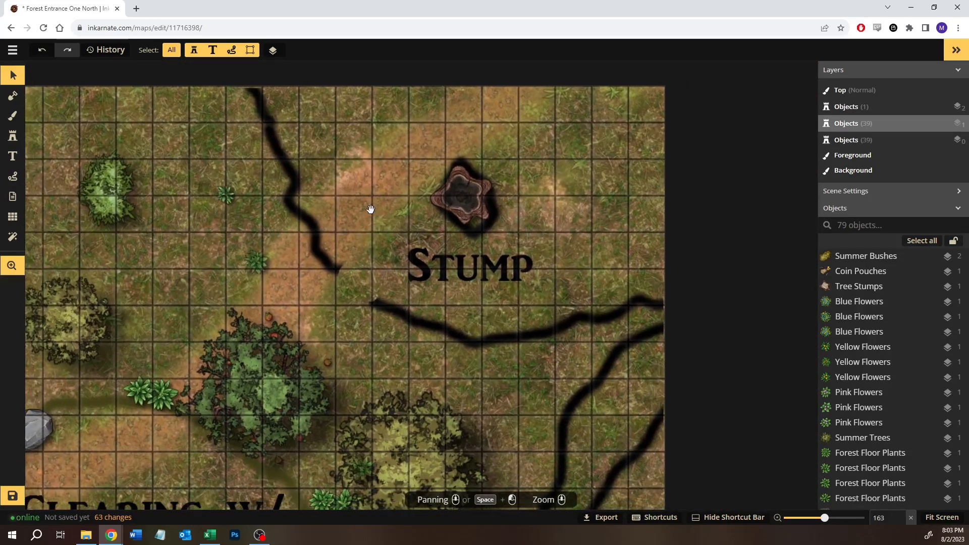
left_click_drag(333, 266, 469, 260)
scroll(465, 258, "down", 1)
scroll(465, 259, "down", 4)
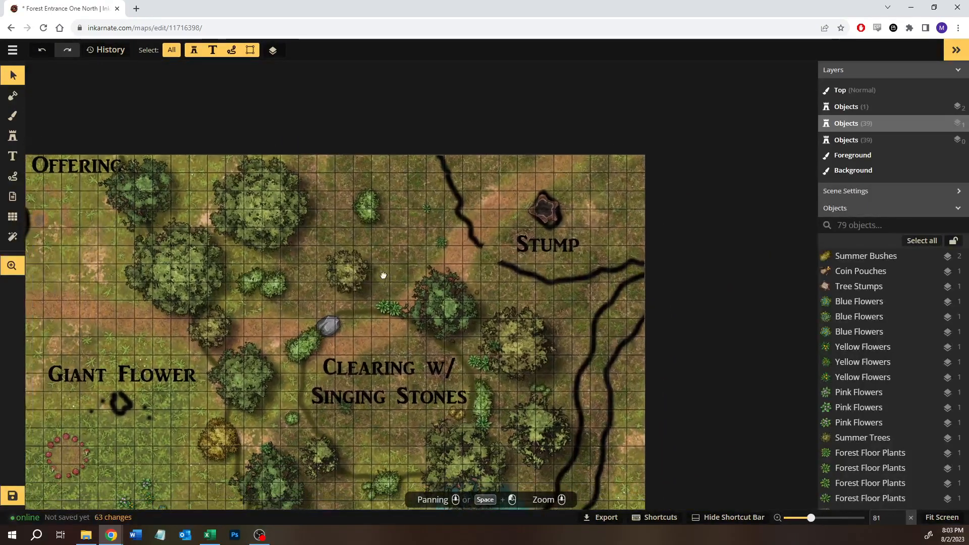
left_click_drag(400, 246, 446, 182)
scroll(390, 262, "down", 1)
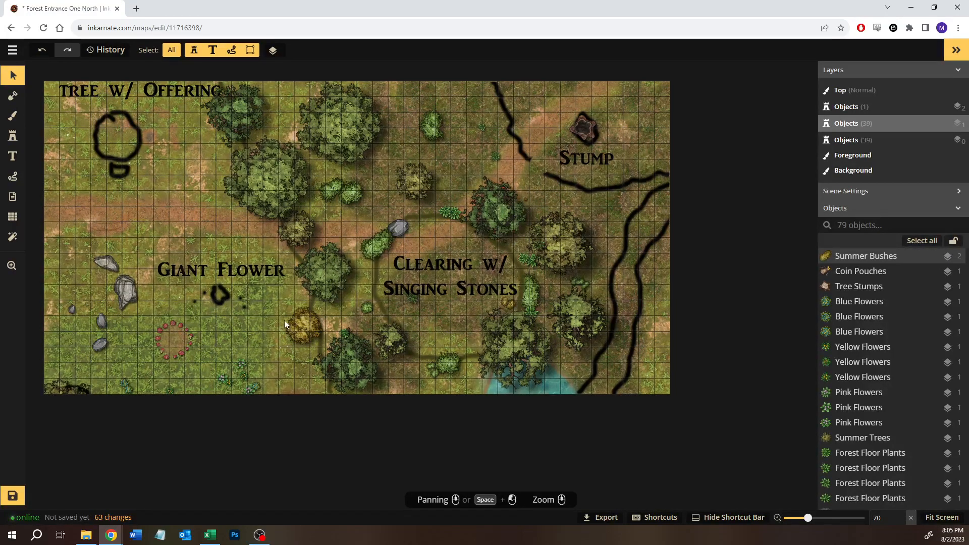
key("ctrl+s")
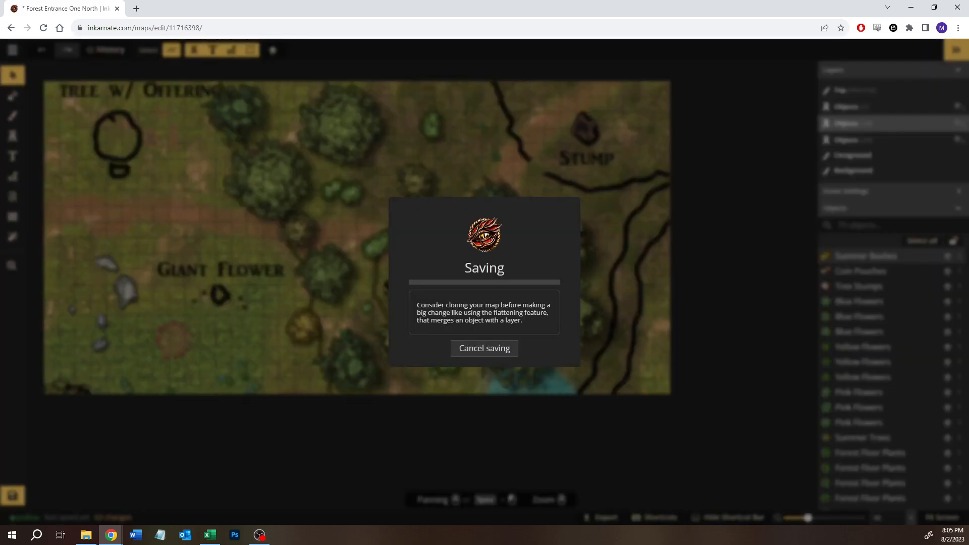